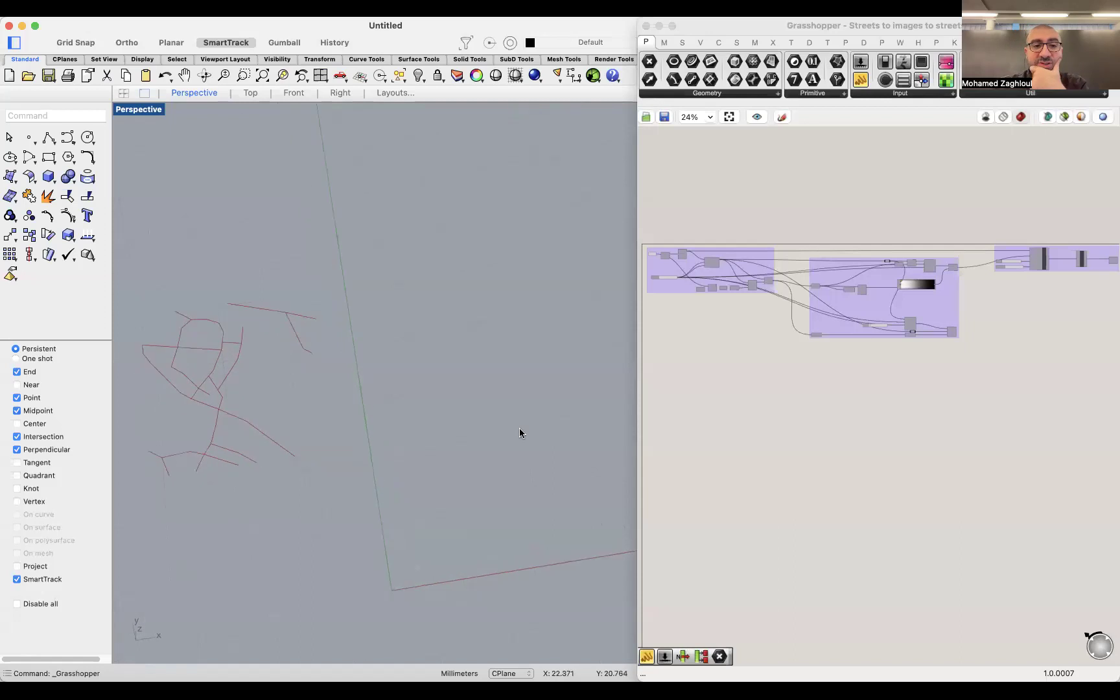
# Step: Switch the Grasshopper canvas to the open "Streets intersection as images" definition
pyautogui.scroll(5, 445, 375)
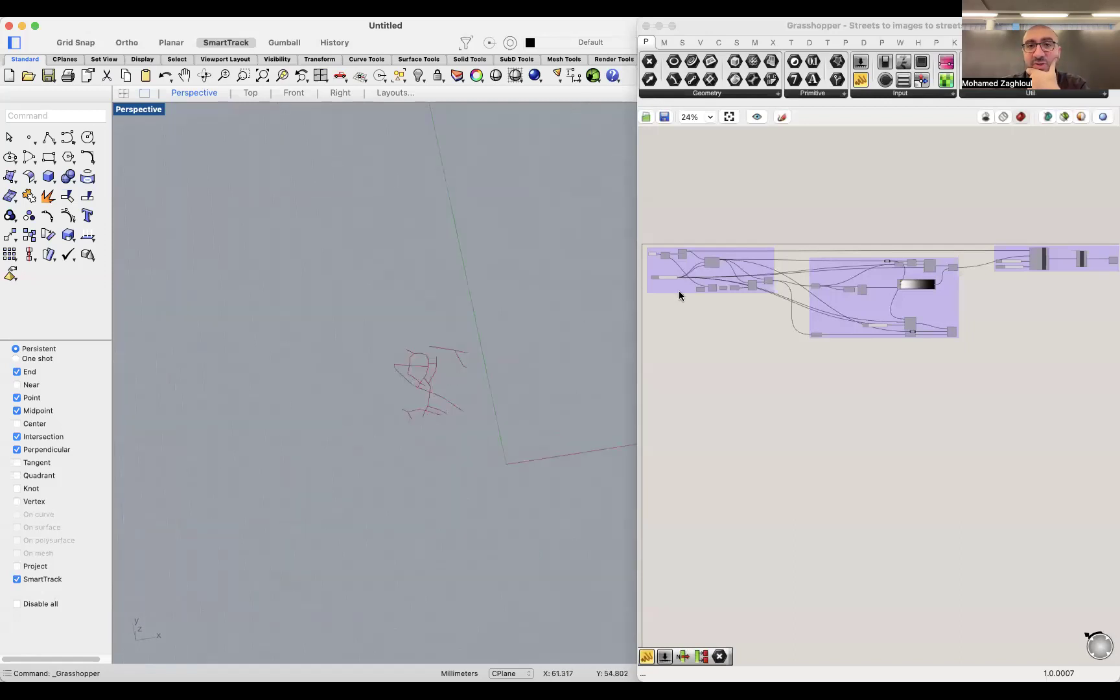
pyautogui.click(408, 7)
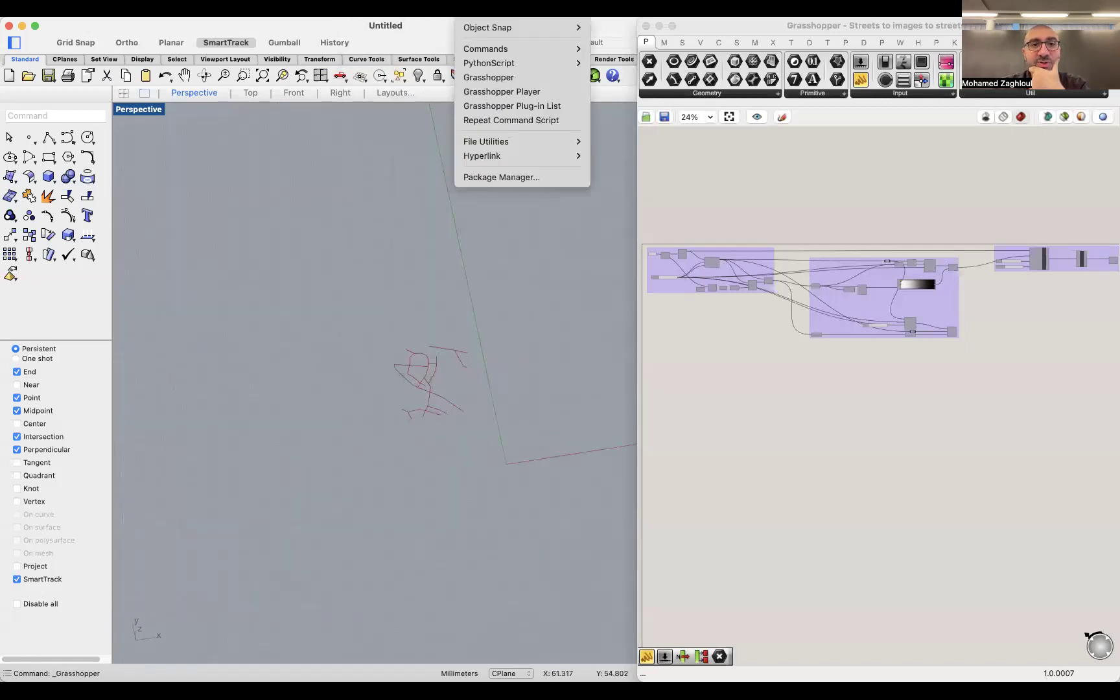
pyautogui.click(885, 161)
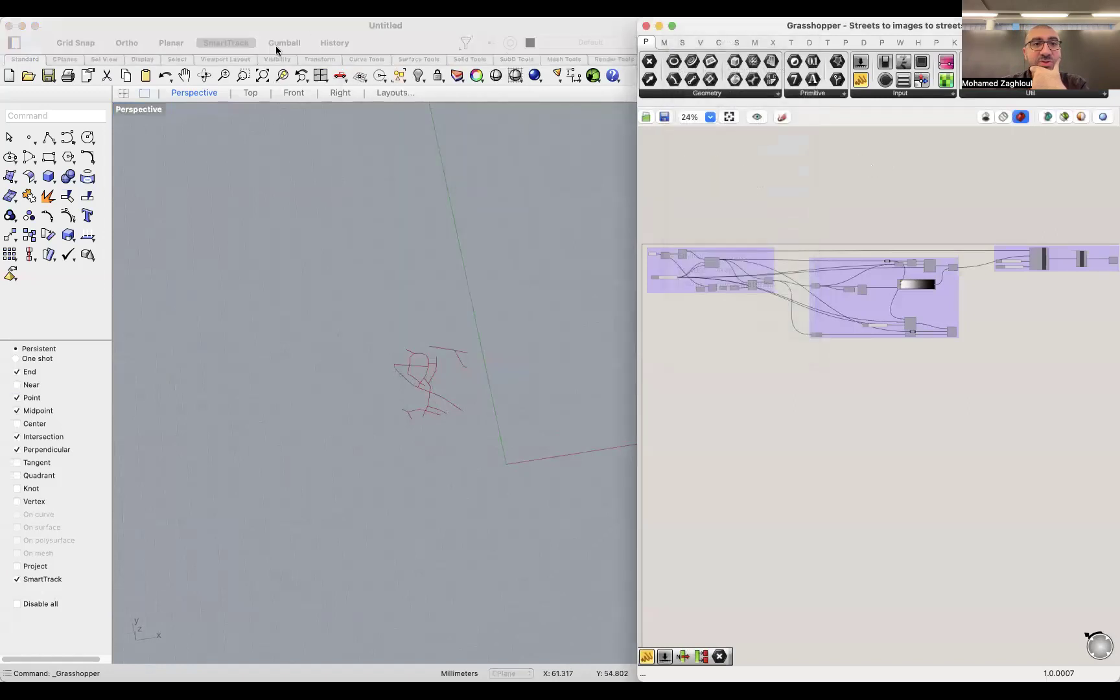
pyautogui.click(279, 8)
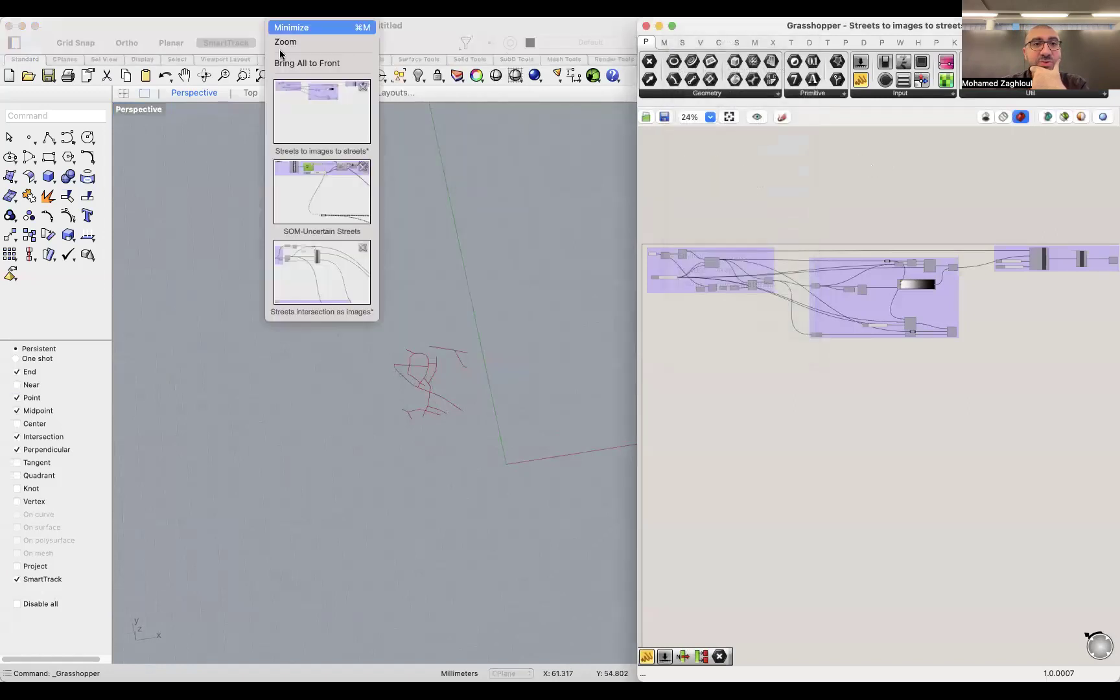
pyautogui.click(317, 106)
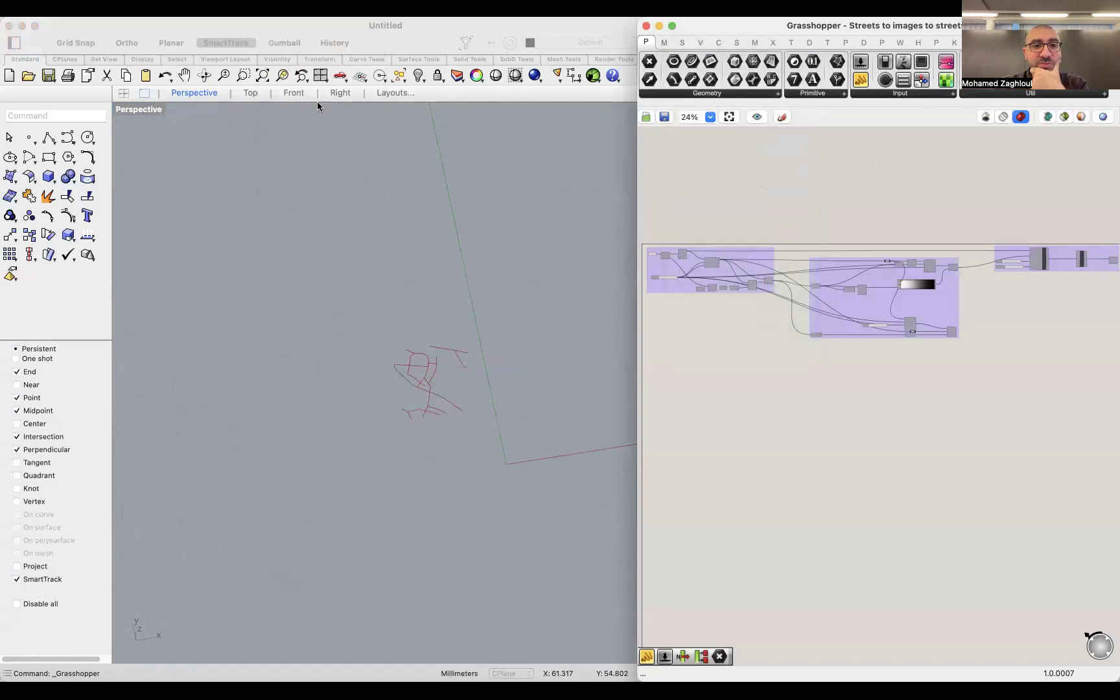
pyautogui.click(279, 8)
pyautogui.click(308, 279)
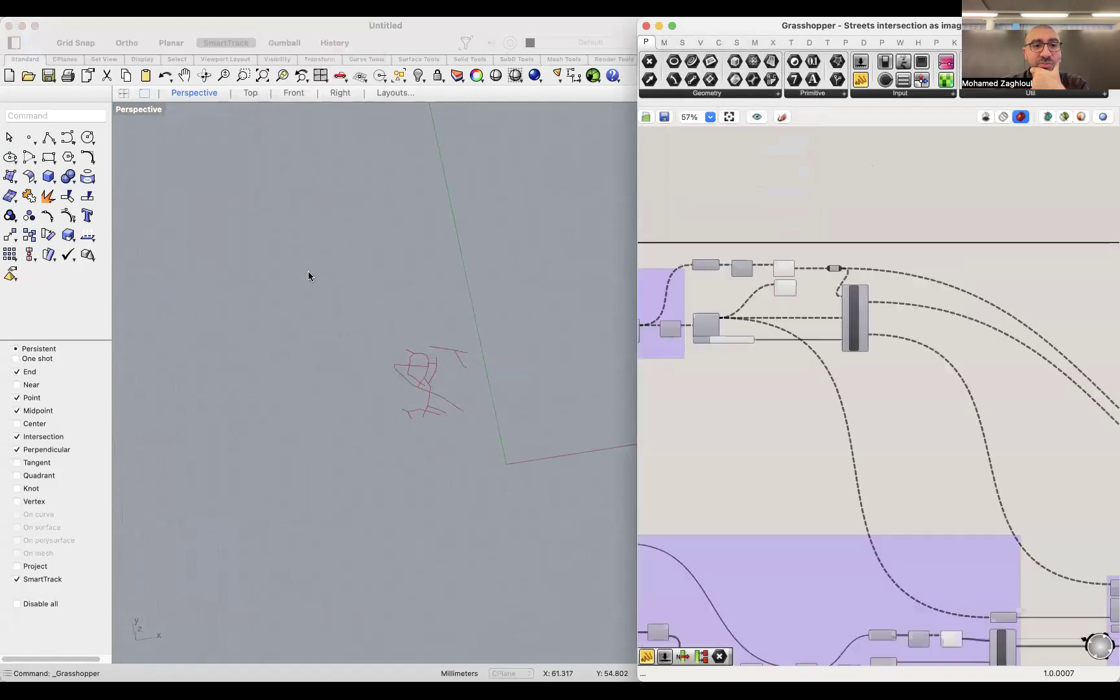
# Step: Examine the framed street network samples in the Perspective viewport, comparing the loose layouts with the dense grid pattern
pyautogui.hscroll(10, 463, 245)
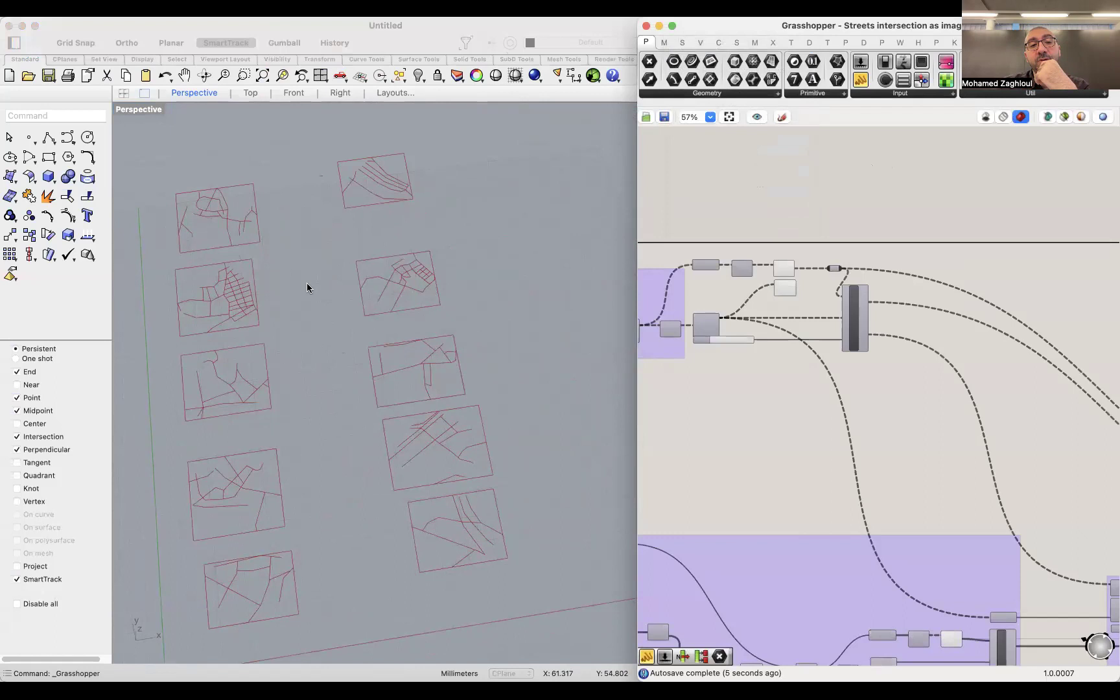
pyautogui.scroll(-5, 289, 302)
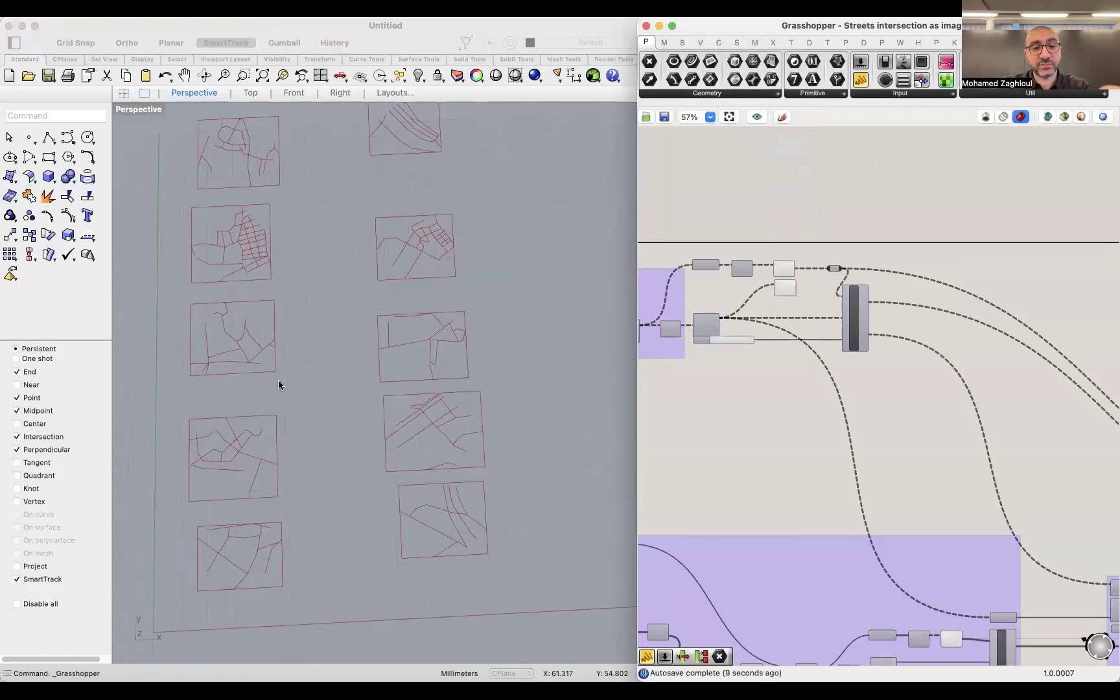
pyautogui.scroll(5, 300, 270)
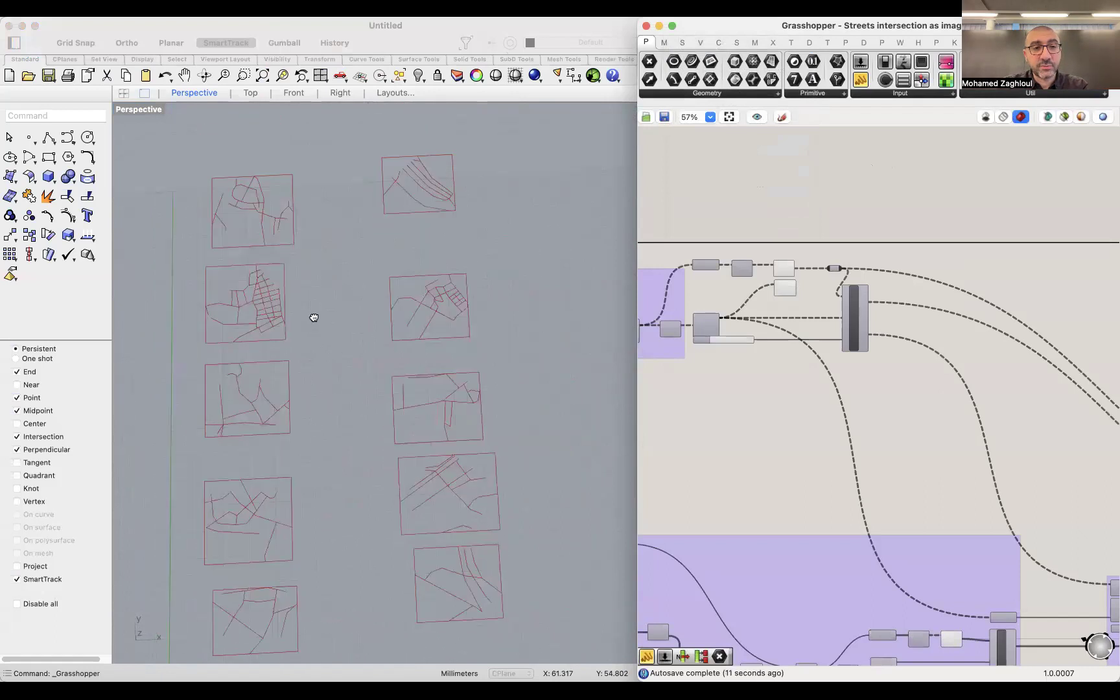
pyautogui.scroll(5, 233, 159)
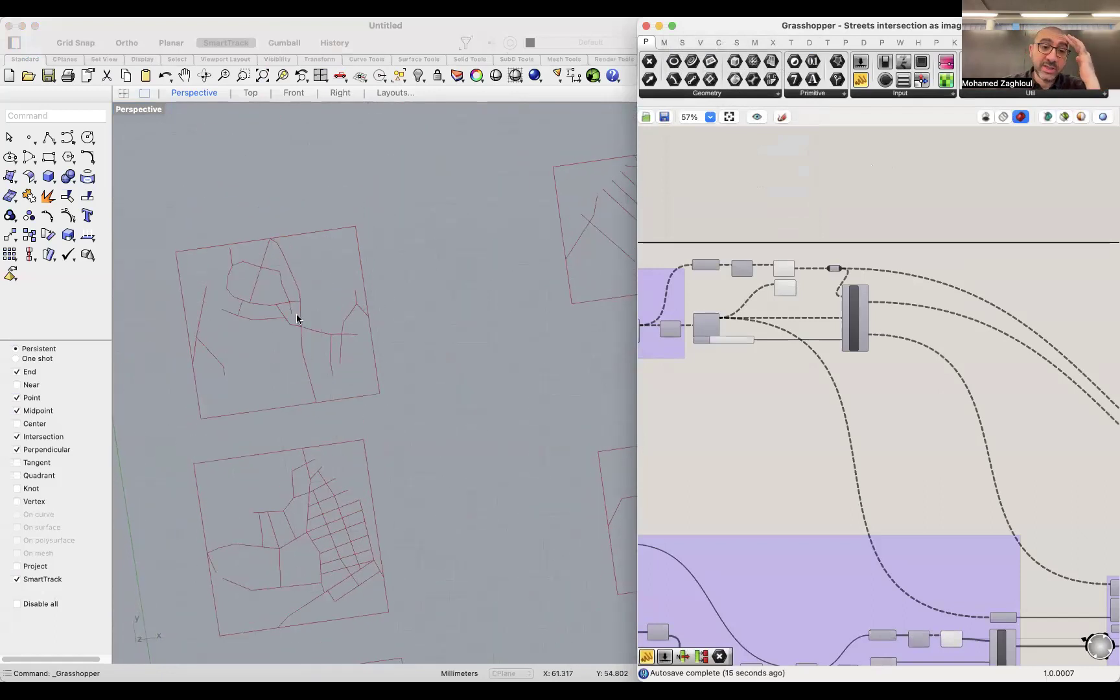
pyautogui.scroll(3, 240, 573)
pyautogui.scroll(-5, 309, 253)
pyautogui.scroll(5, 288, 367)
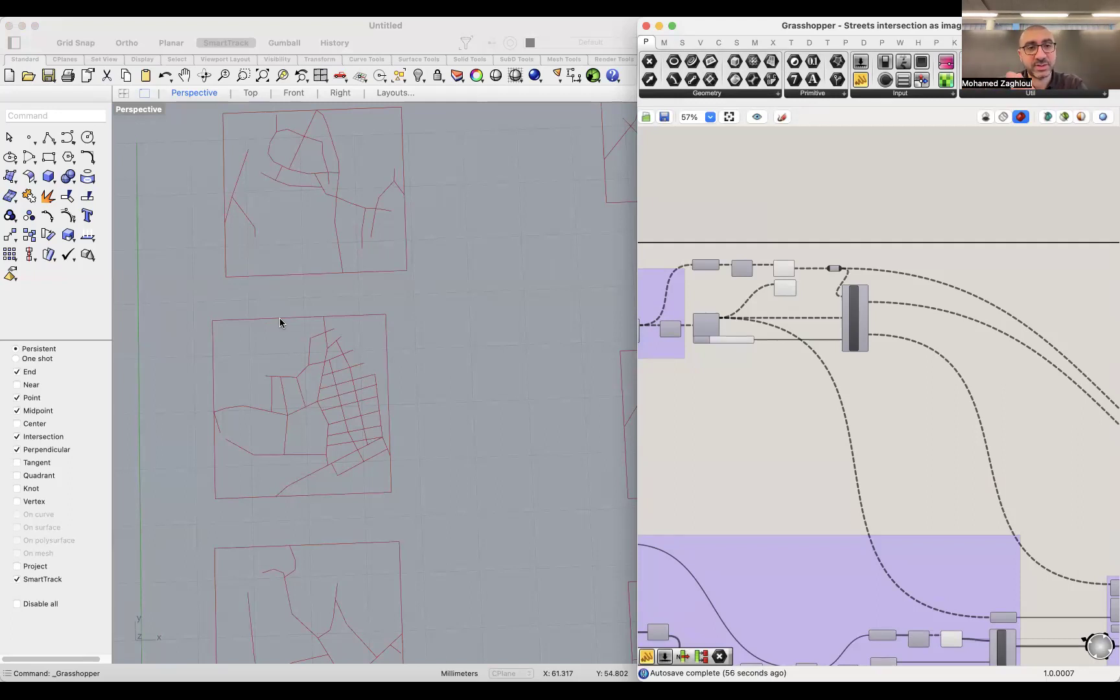
pyautogui.moveTo(406, 316); pyautogui.dragTo(338, 372)
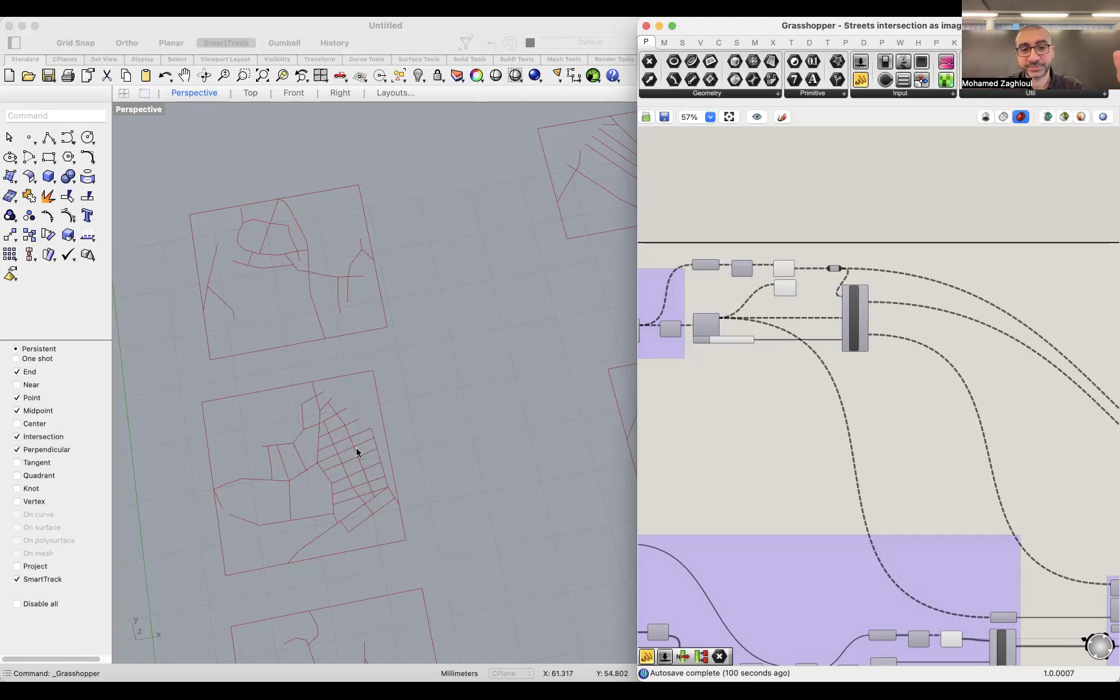
pyautogui.scroll(-3, 313, 267)
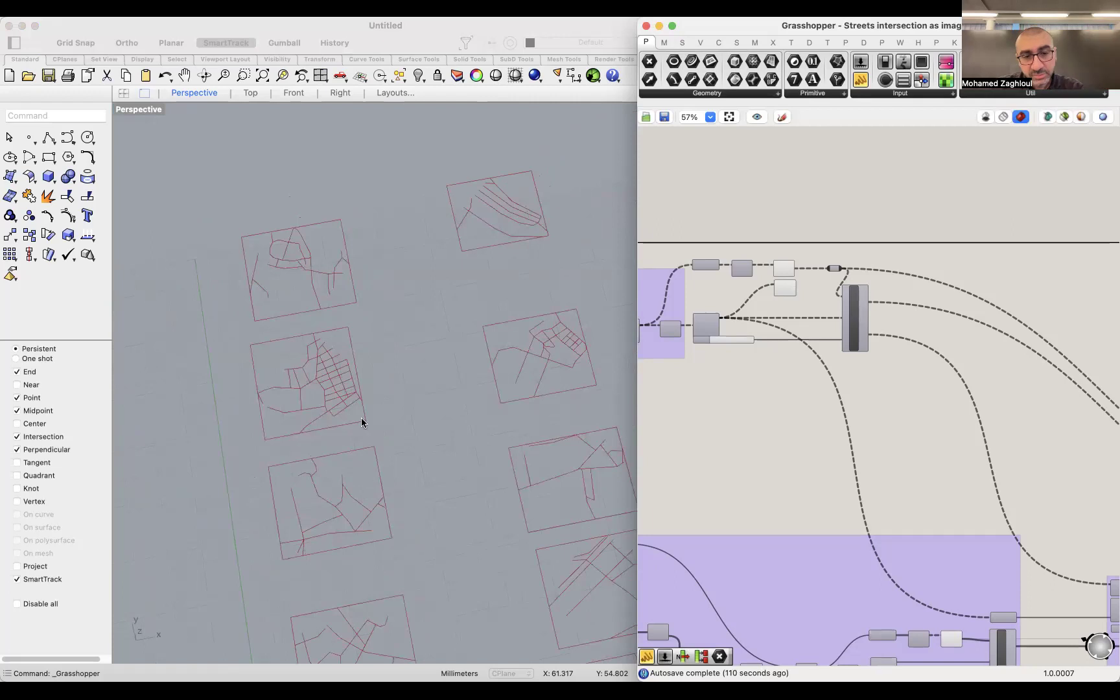
pyautogui.scroll(3, 324, 517)
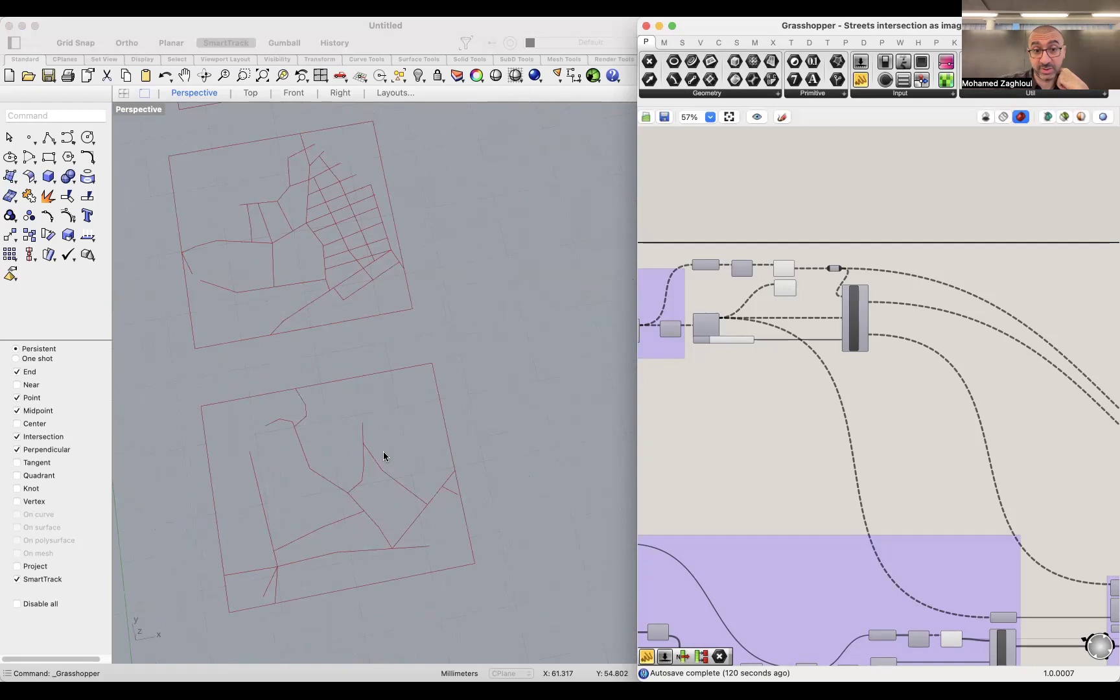
pyautogui.scroll(3, 358, 259)
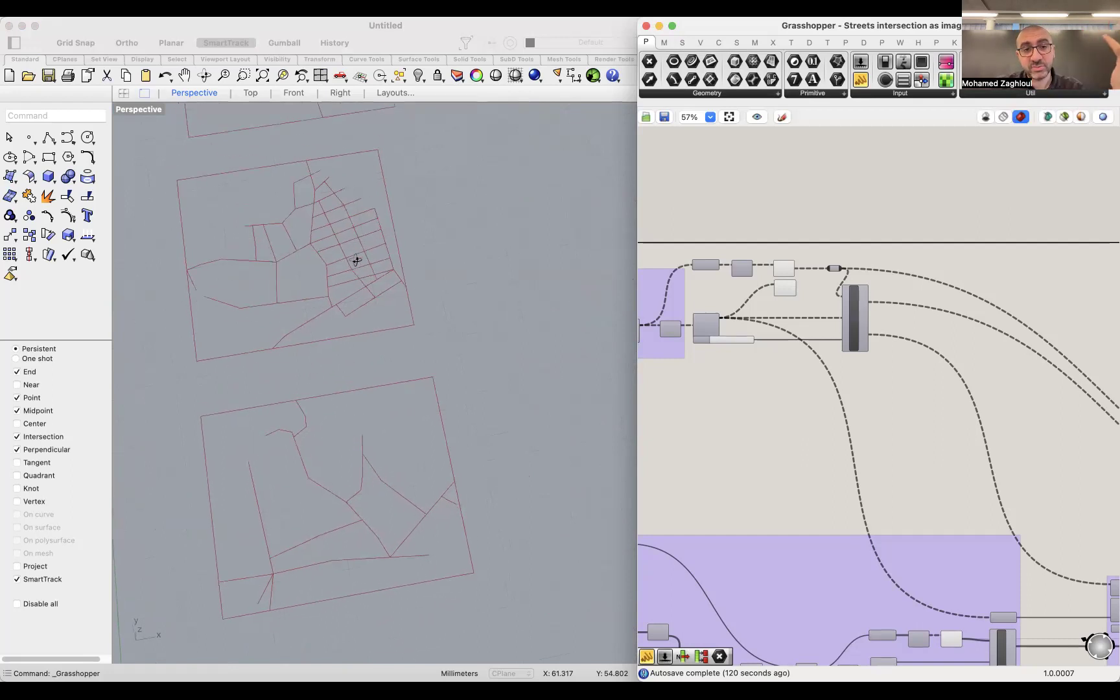
pyautogui.scroll(2, 312, 243)
pyautogui.scroll(-5, 390, 445)
pyautogui.scroll(-3, 324, 214)
pyautogui.scroll(5, 306, 181)
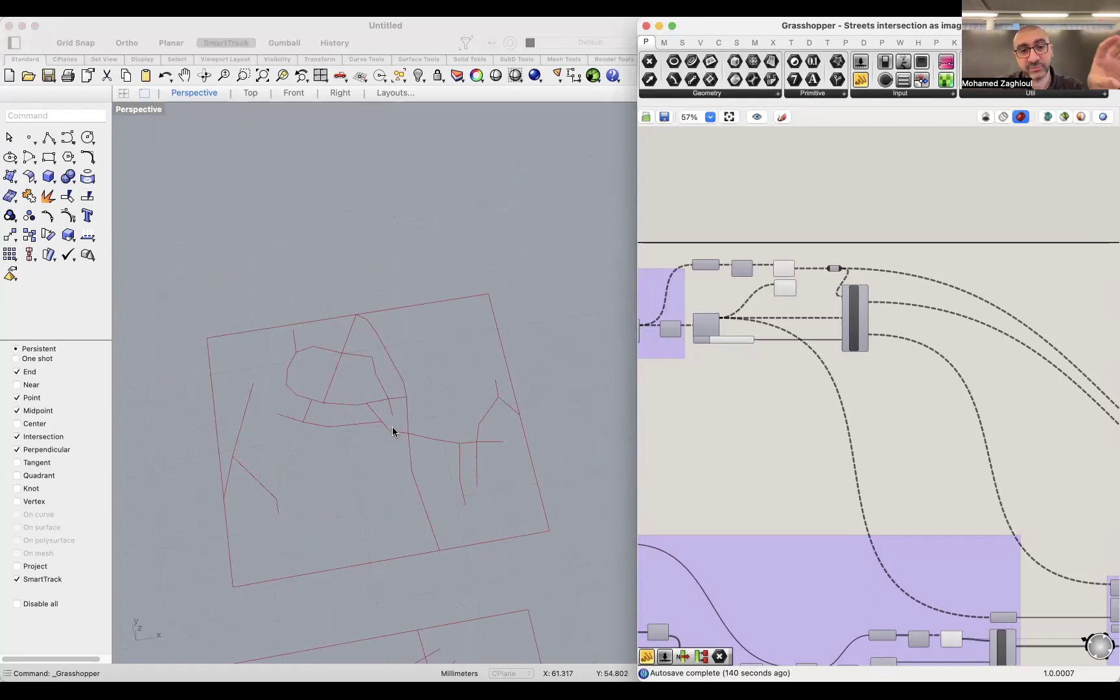
pyautogui.scroll(-5, 416, 363)
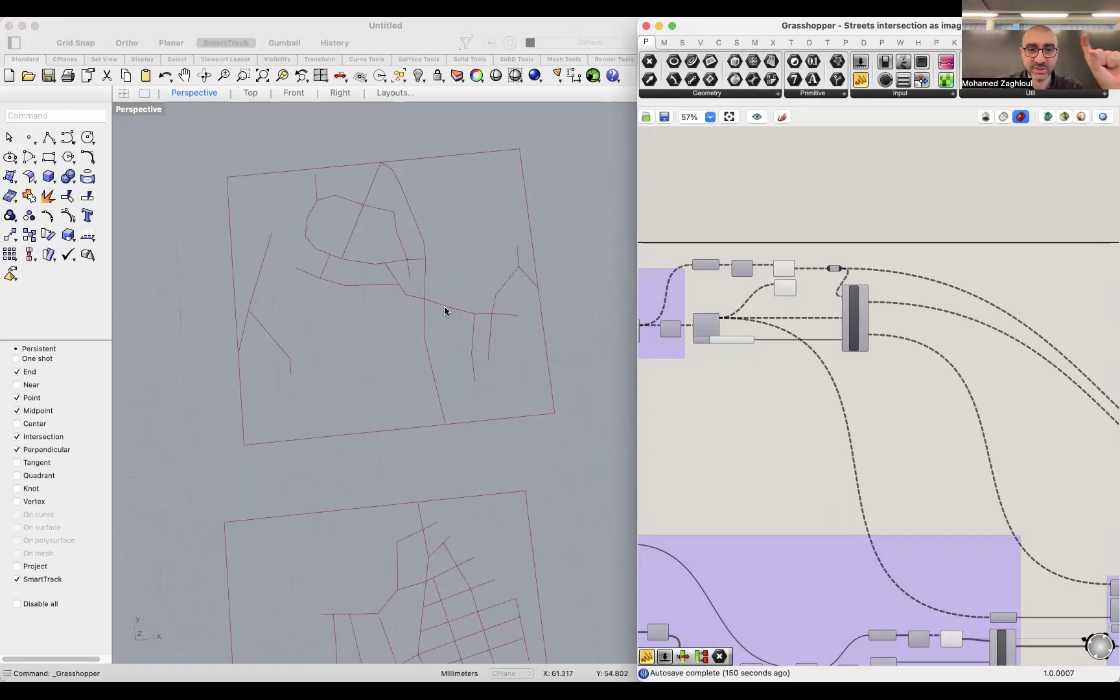
pyautogui.scroll(-6, 375, 331)
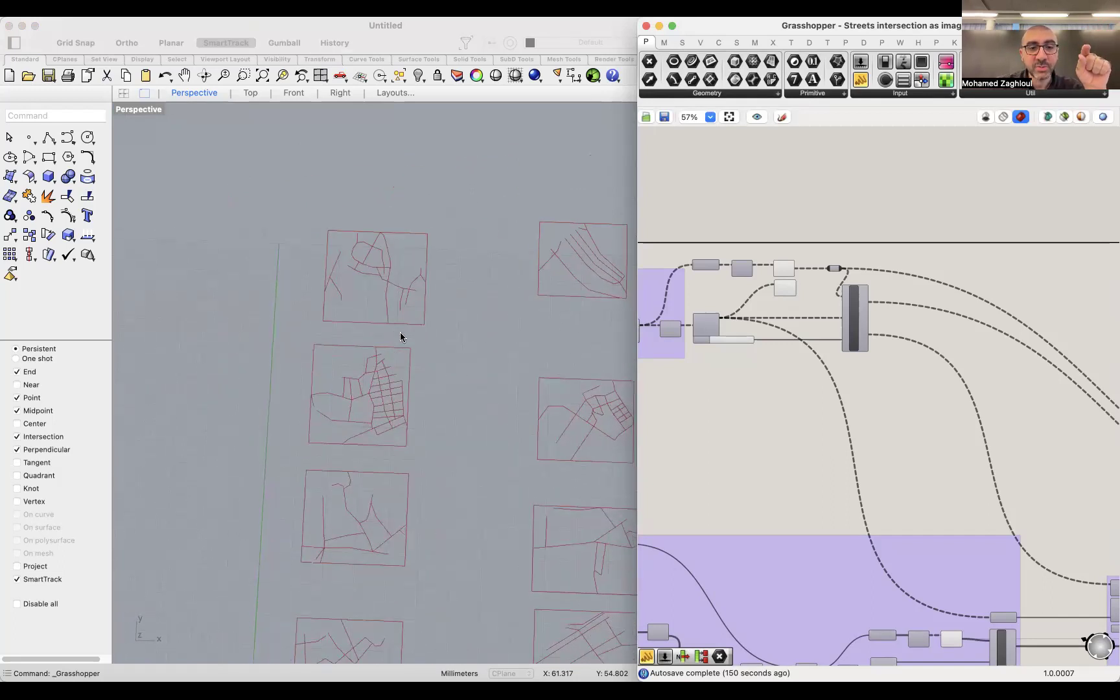
pyautogui.scroll(3, 391, 278)
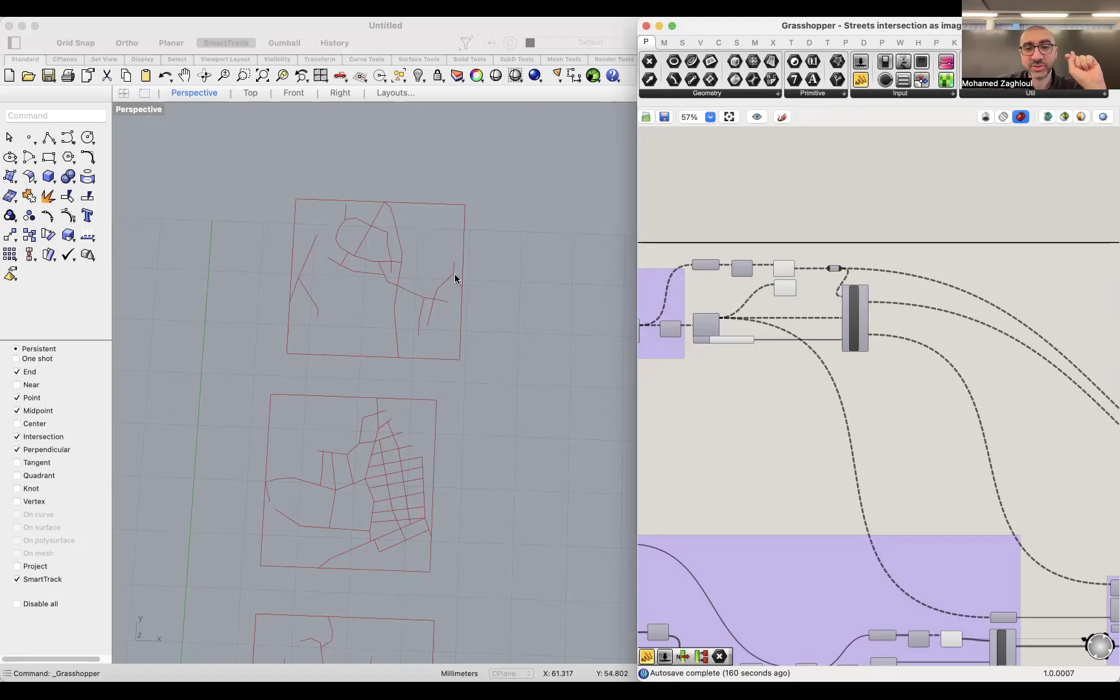
pyautogui.scroll(-5, 300, 276)
pyautogui.scroll(5, 291, 285)
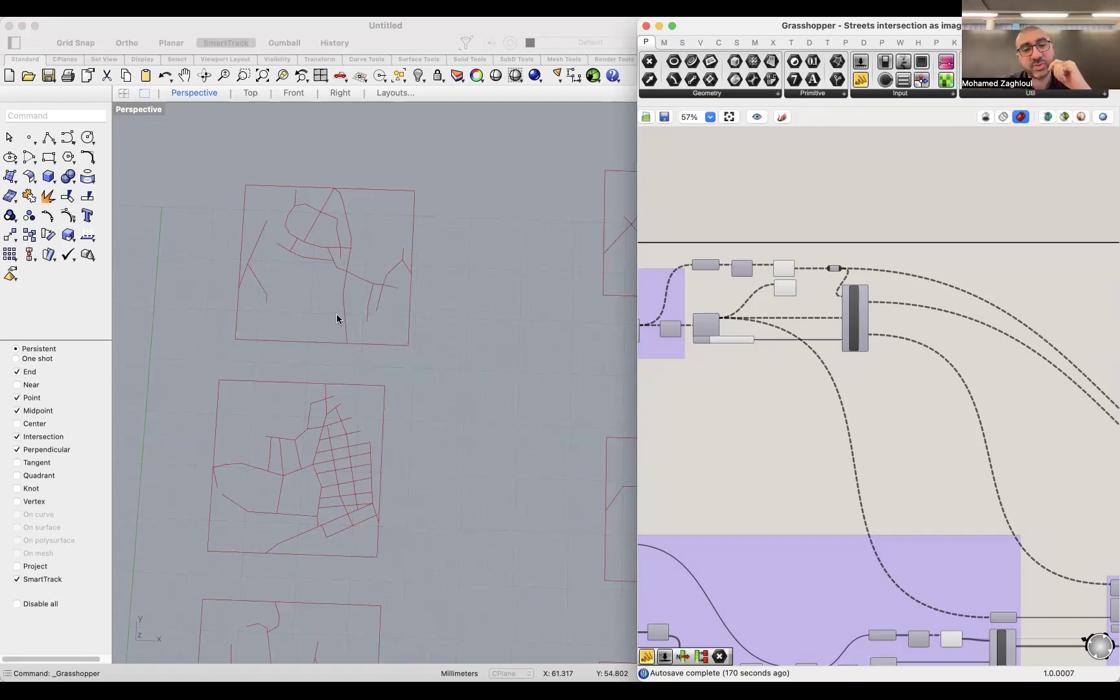
pyautogui.scroll(-5, 345, 245)
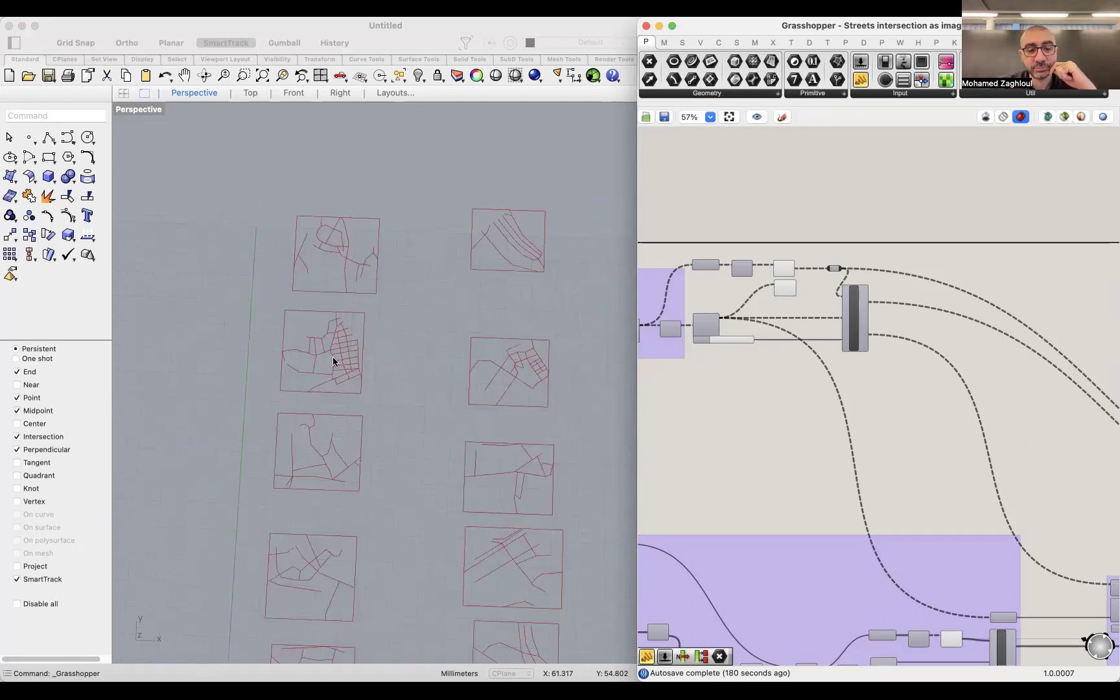
# Step: Switch to the Lecture_07 presentation in PowerPoint and highlight the feature extraction list from Filtering to balance Global & Local feature distribution
pyautogui.press('super+Tab')
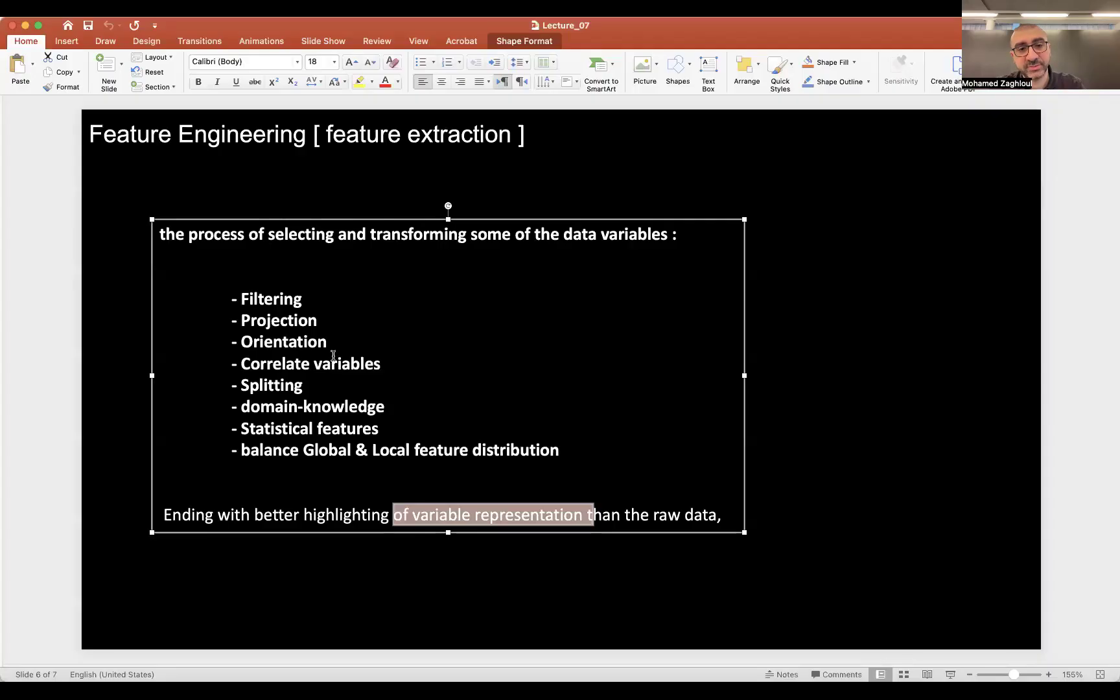
pyautogui.moveTo(237, 298); pyautogui.dragTo(572, 452)
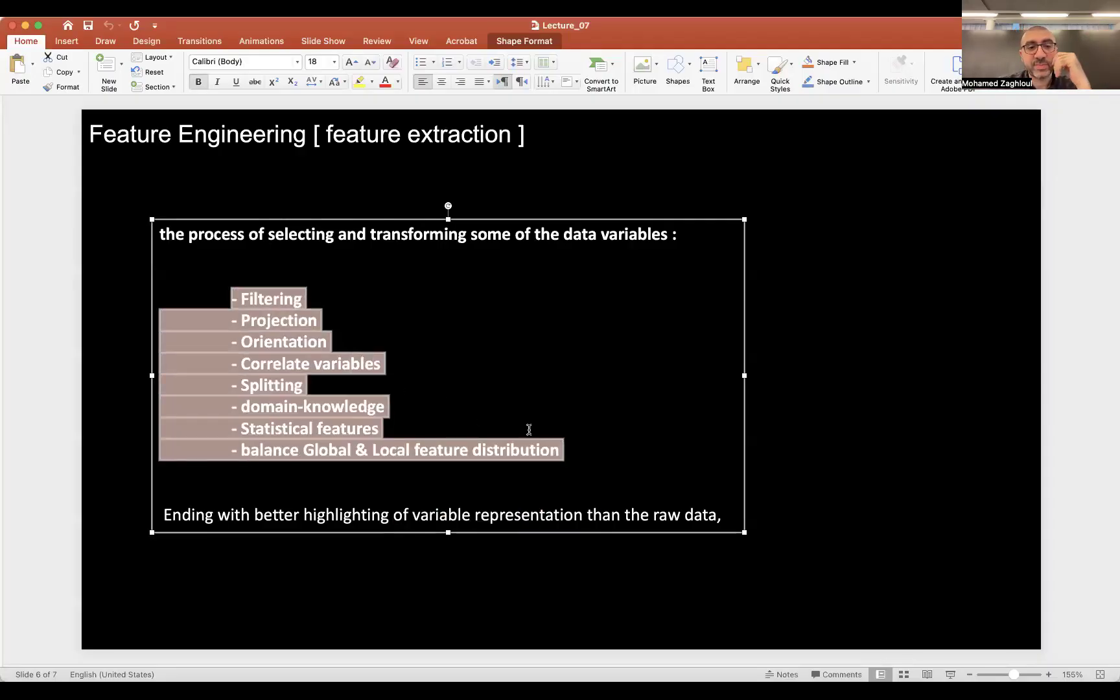
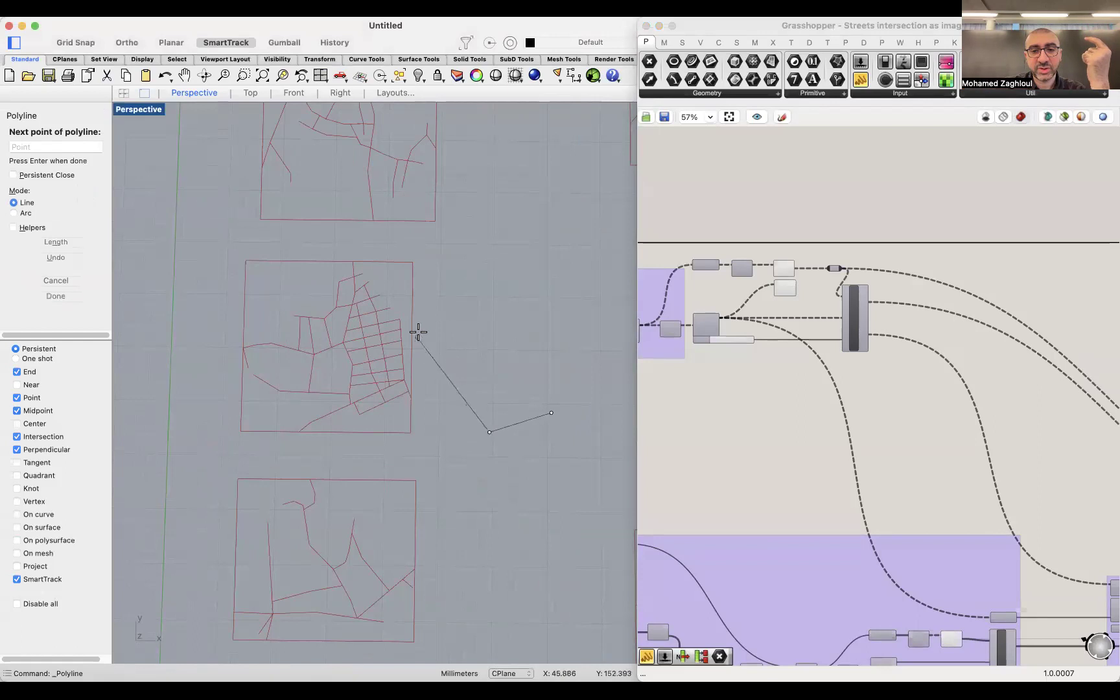
# Step: In Rhino, finish a closed irregular polyline in the empty area beside the dense-grid street sample
pyautogui.click(471, 259)
pyautogui.click(537, 244)
pyautogui.click(562, 248)
pyautogui.click(585, 310)
pyautogui.click(591, 388)
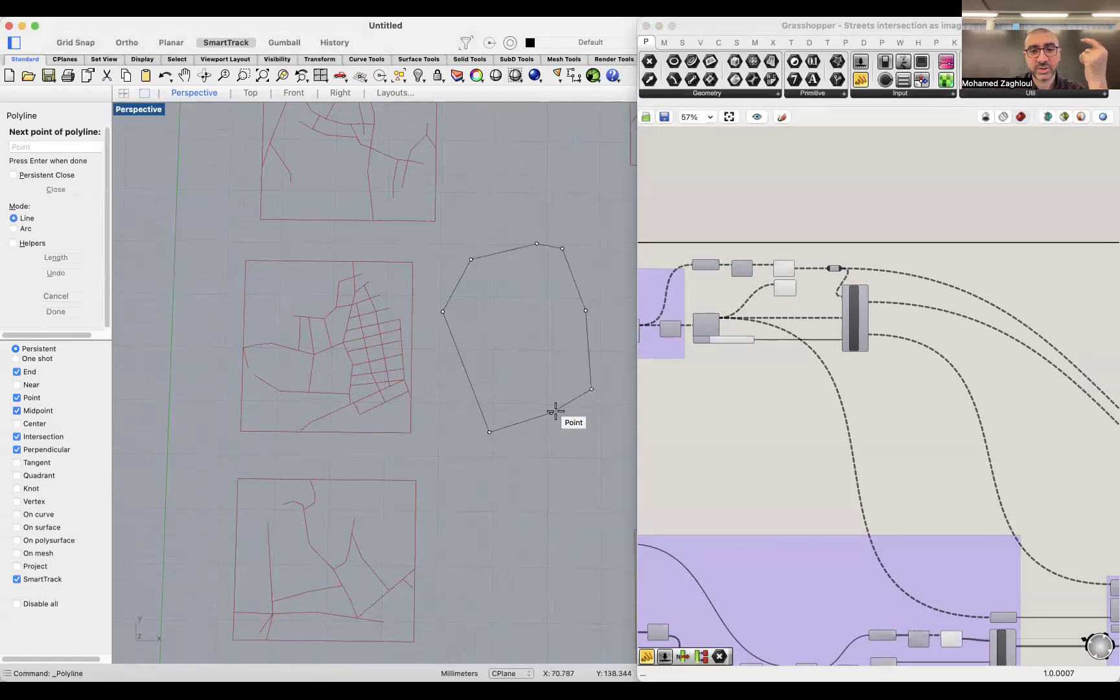
pyautogui.click(551, 412)
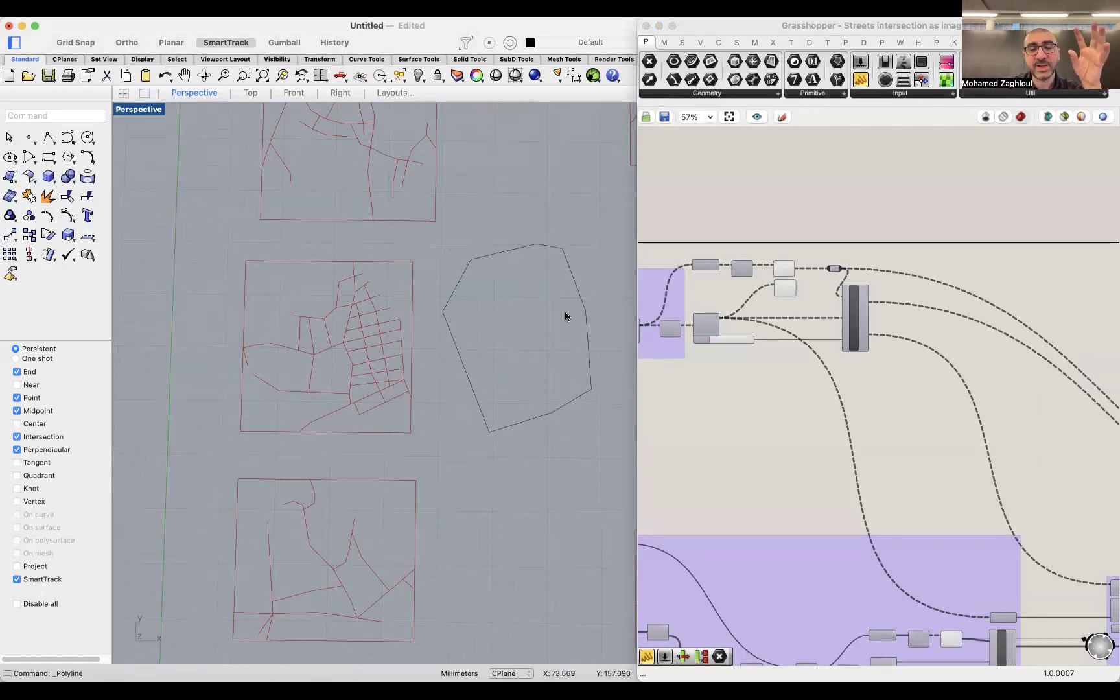
pyautogui.rightClick(528, 305)
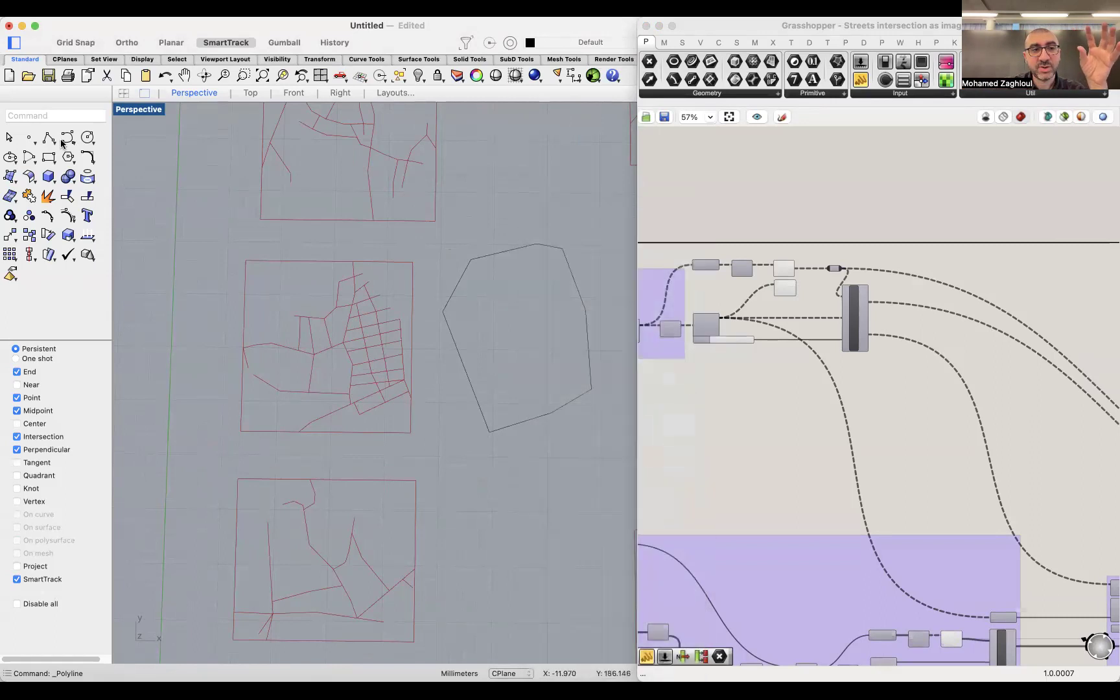
# Step: Draw a small circle inside the upper-left part of the closed polyline
pyautogui.click(87, 137)
pyautogui.click(485, 296)
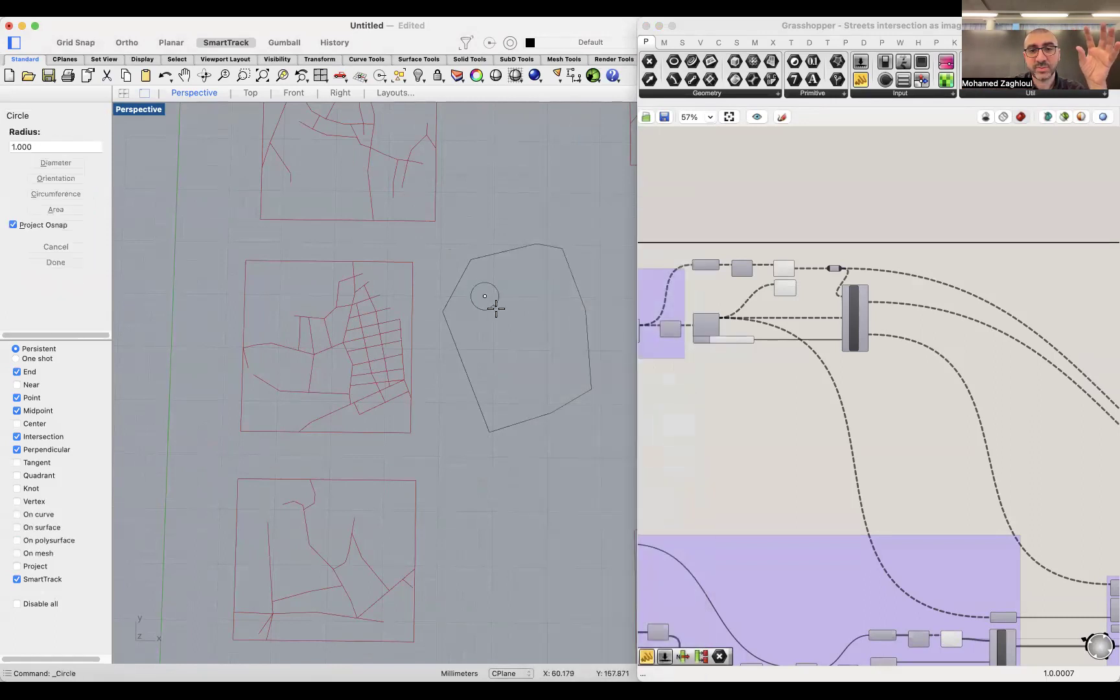
pyautogui.click(496, 302)
pyautogui.rightClick(552, 300)
pyautogui.click(499, 303)
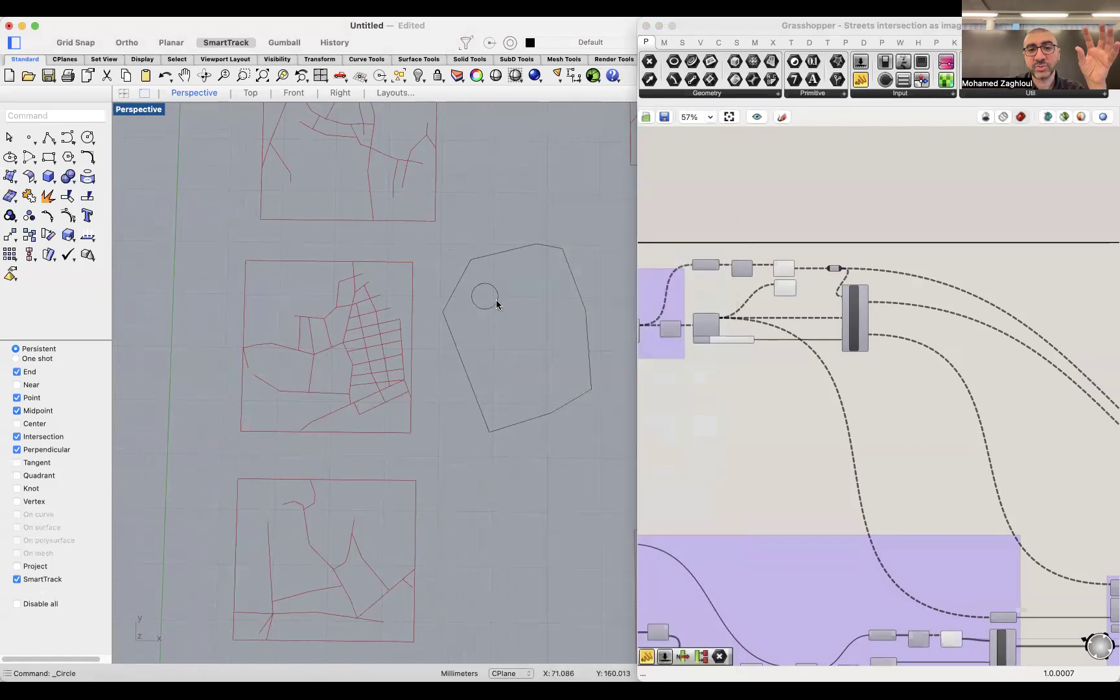
# Step: Relocate the circle to the lower part of the polyline and stretch its outline sideways with a control point
pyautogui.click(496, 304)
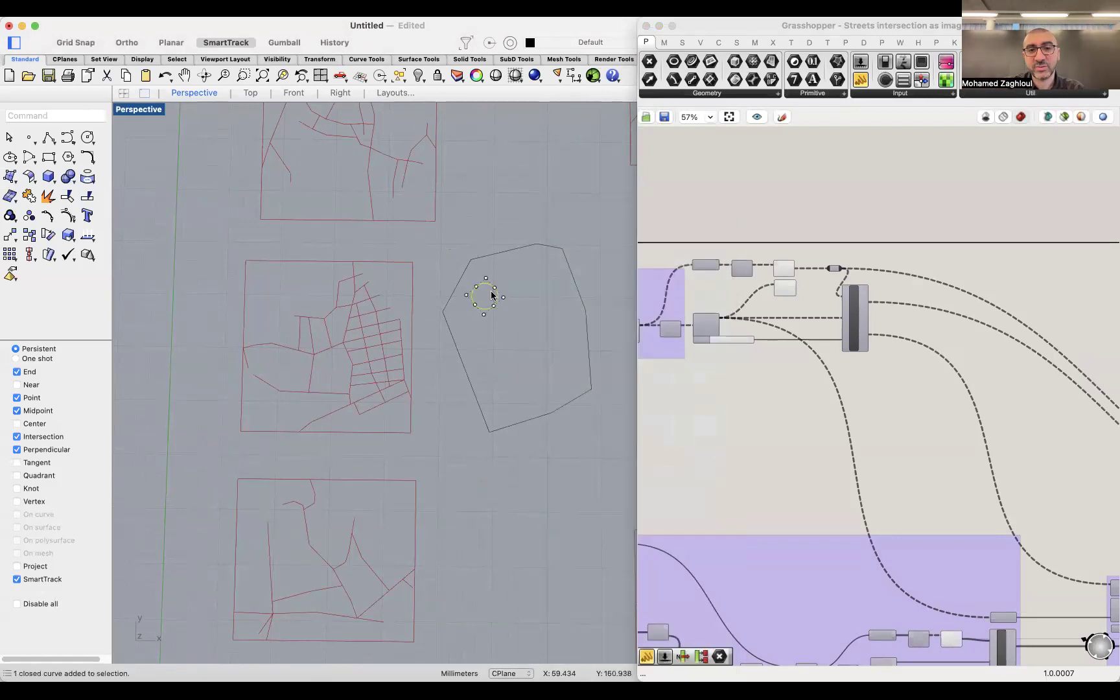
pyautogui.moveTo(499, 298); pyautogui.dragTo(551, 390)
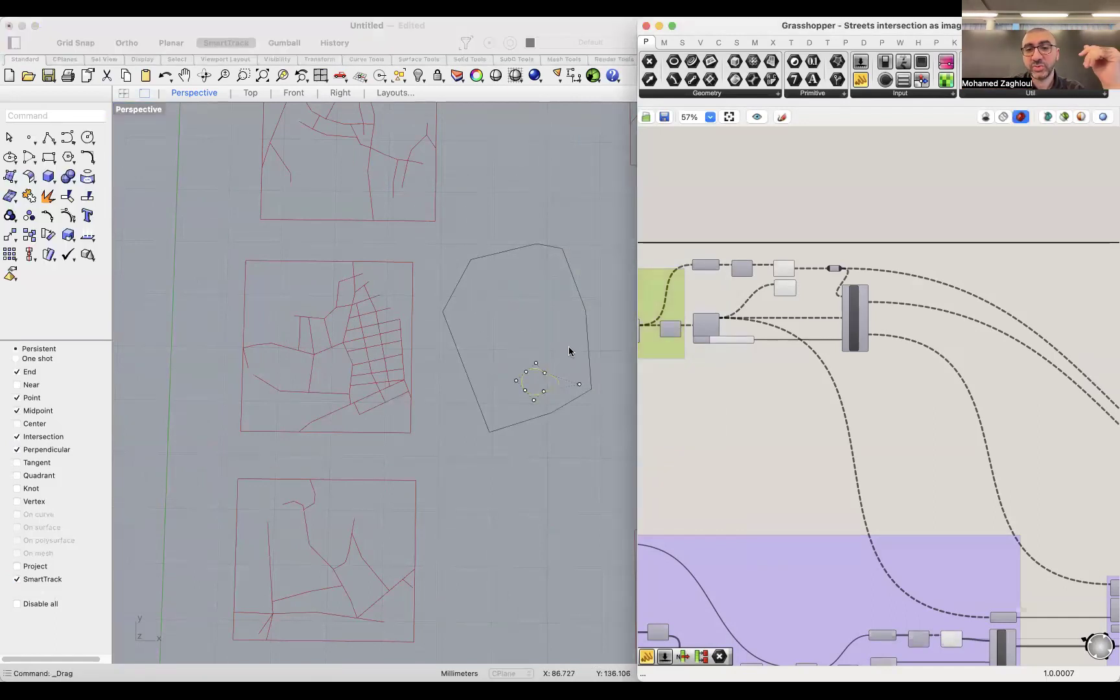
pyautogui.press('Escape')
# Step: Delete the closed polyline and the deformed circle together
pyautogui.moveTo(605, 394); pyautogui.dragTo(537, 316)
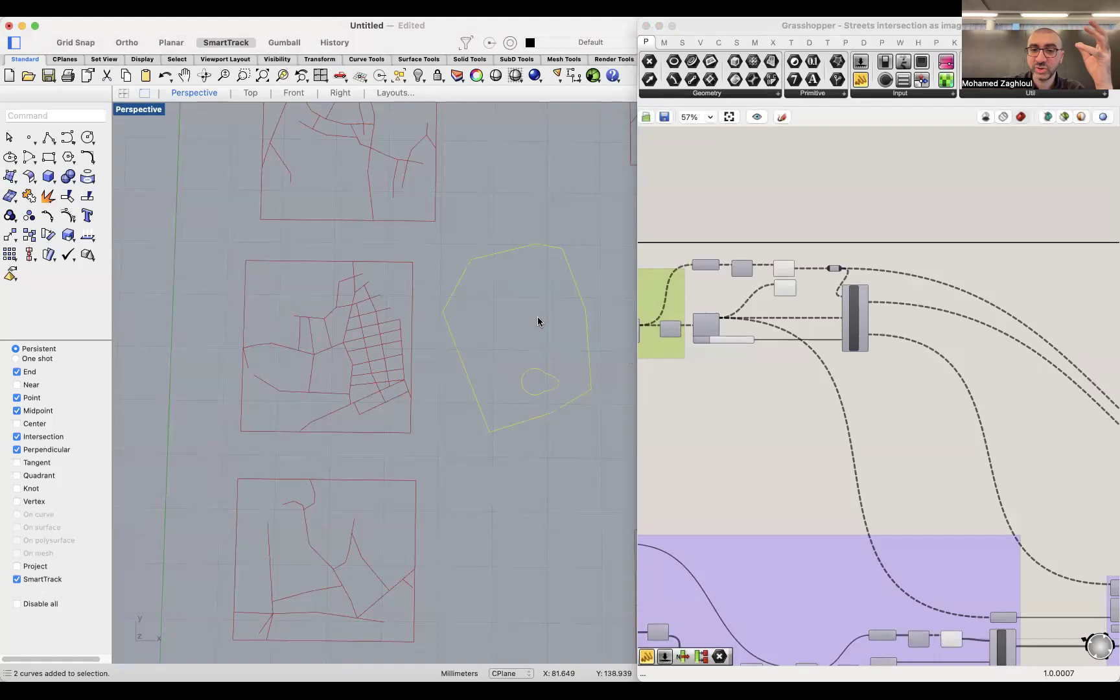
pyautogui.press('Delete')
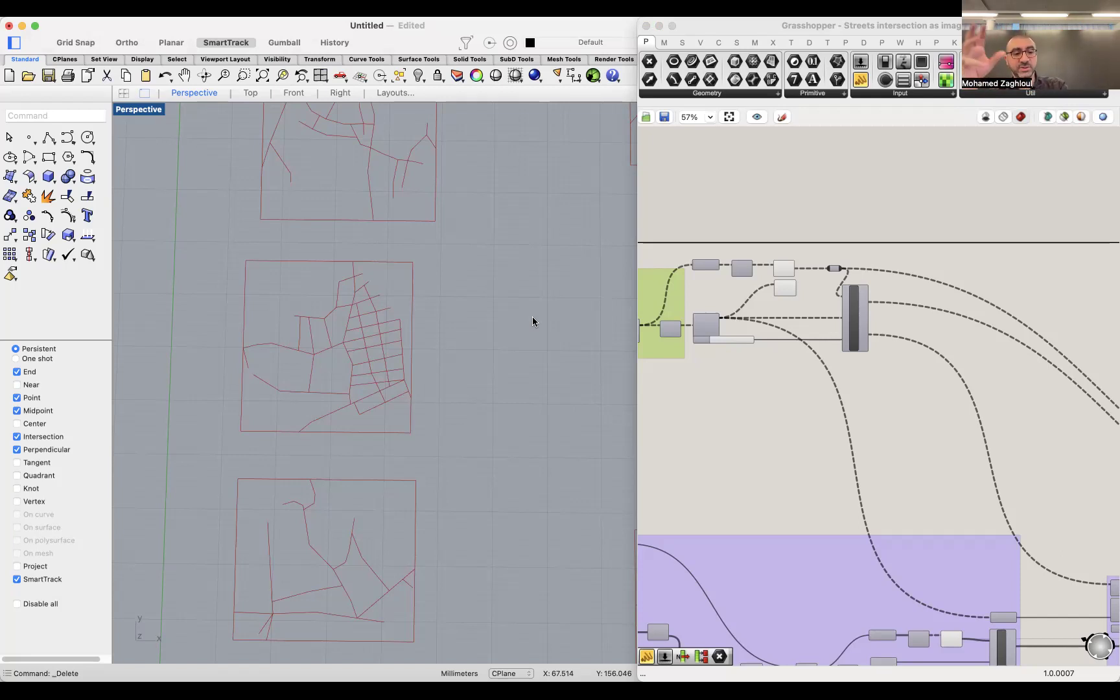
# Step: Switch back to the Lecture_07 presentation in PowerPoint and highlight the Correlate variables and Splitting items
pyautogui.press('super+Tab')
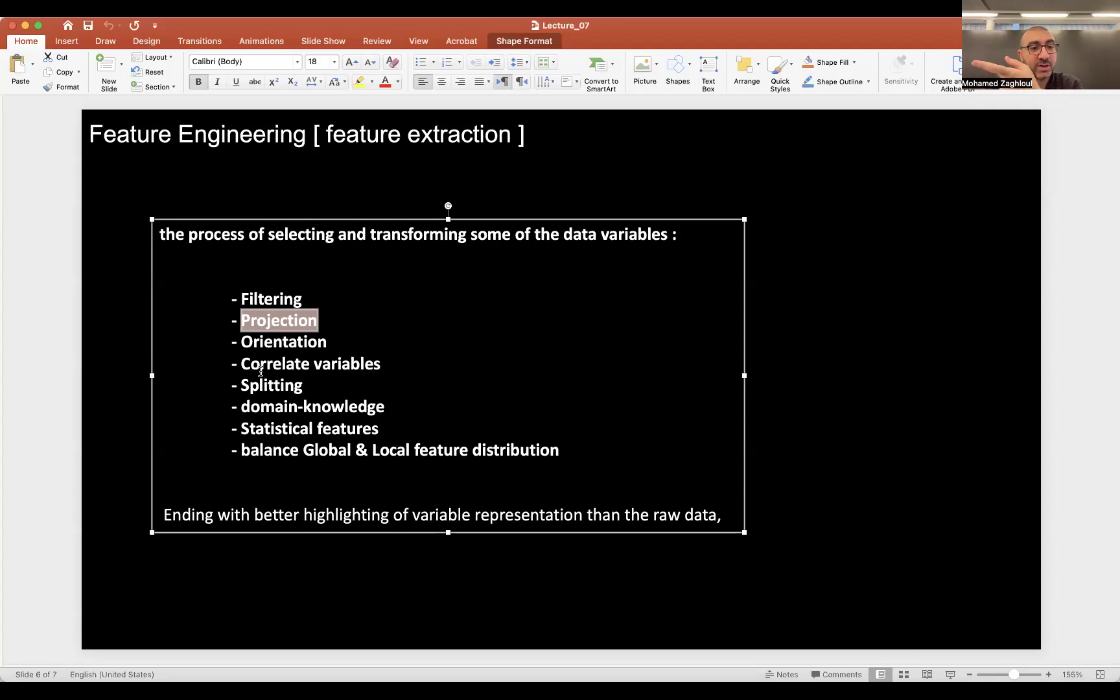
pyautogui.moveTo(241, 363); pyautogui.dragTo(373, 389)
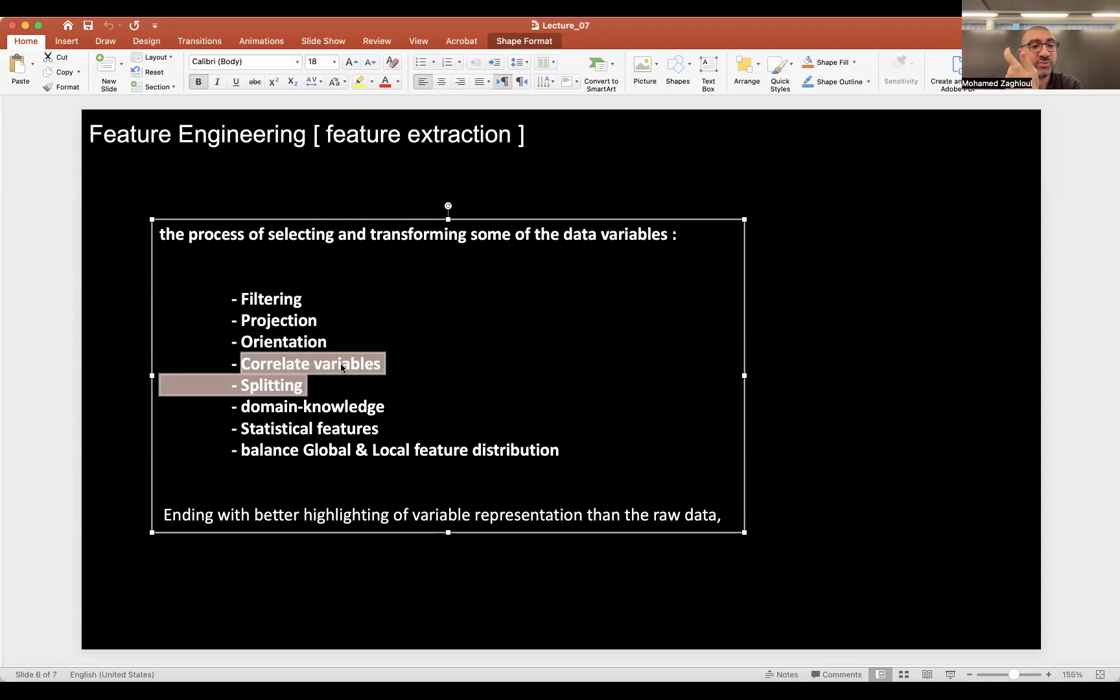
# Step: Switch to Rhino and draw a near-square rectangle to the right of the street sample with the dense grid
pyautogui.press('super+Tab')
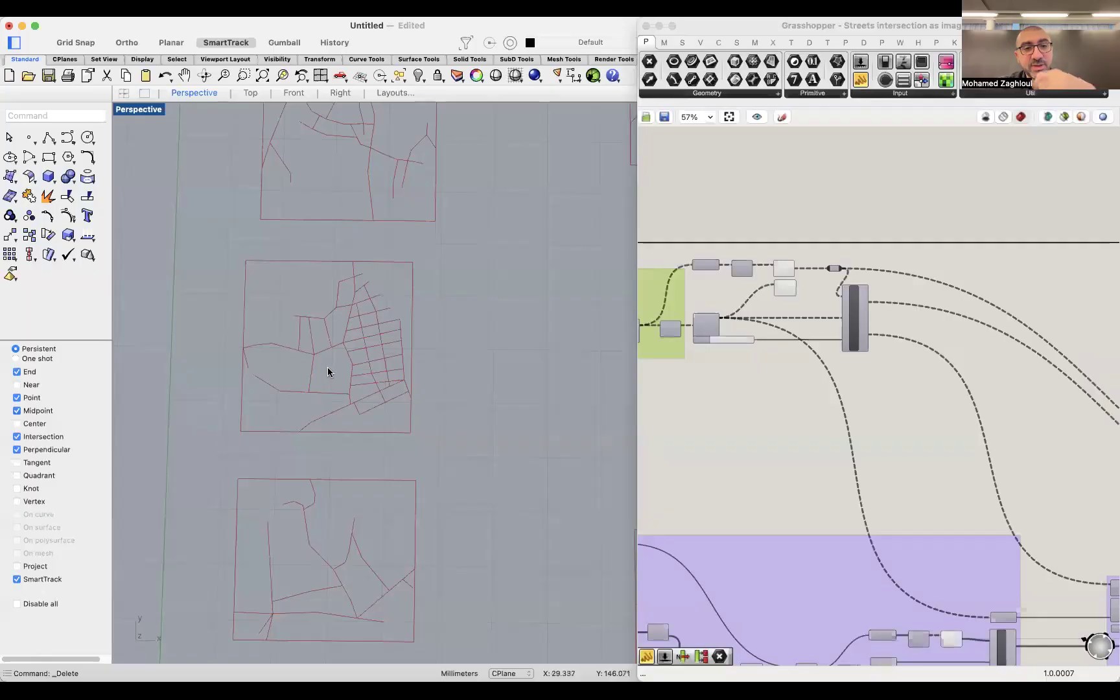
pyautogui.scroll(2, 315, 370)
pyautogui.scroll(3, 282, 358)
pyautogui.scroll(3, 380, 353)
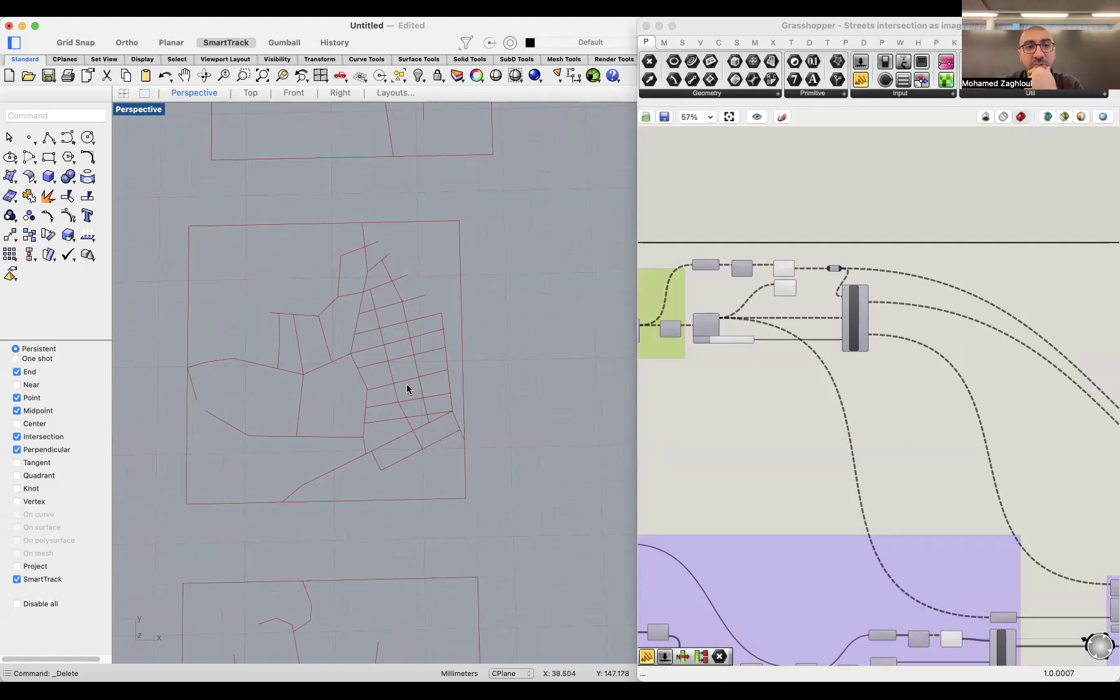
pyautogui.write('rec')
pyautogui.press('Return')
pyautogui.click(512, 228)
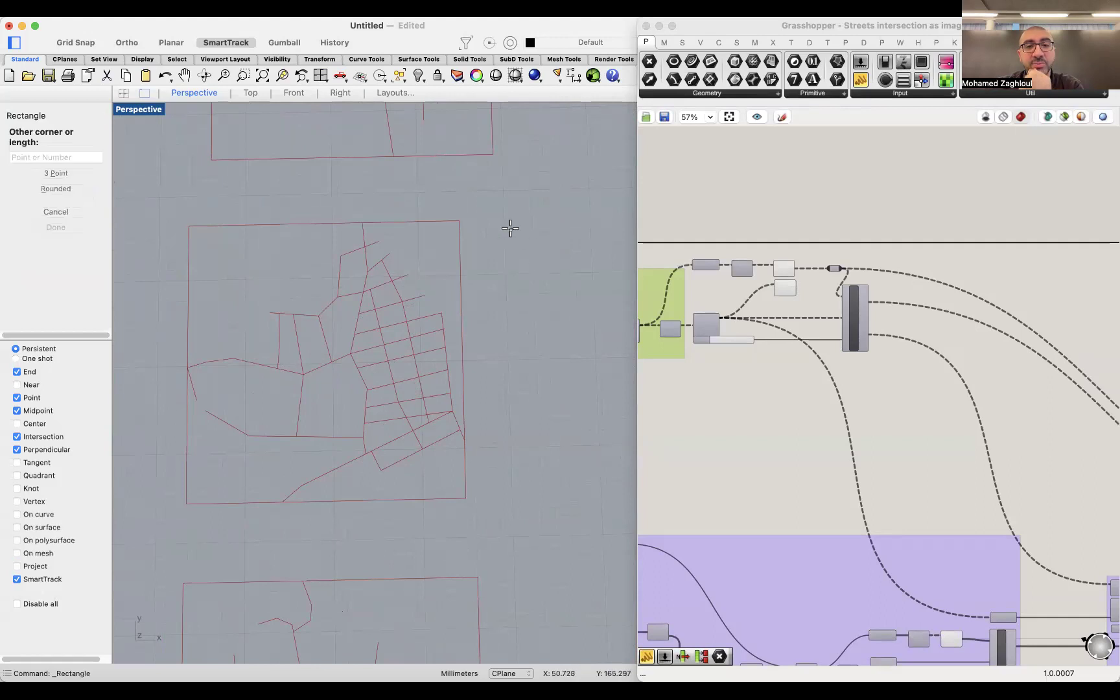
pyautogui.click(617, 339)
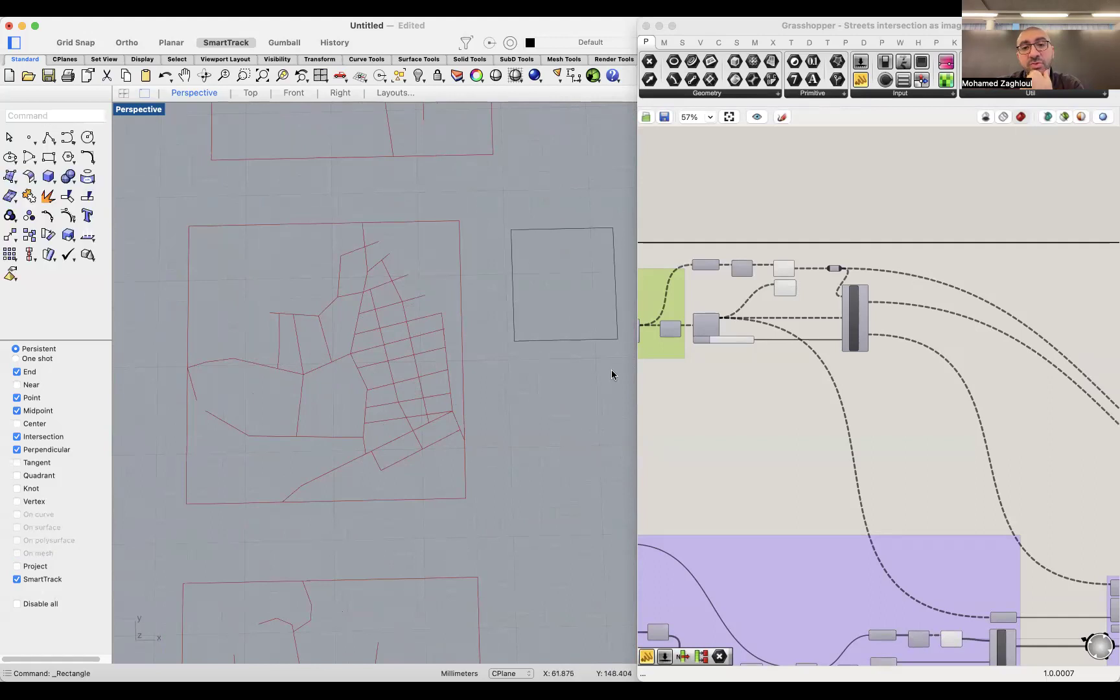
# Step: Draw a smaller rectangle inside the lower-right corner of the new rectangle and shift it slightly
pyautogui.click(48, 157)
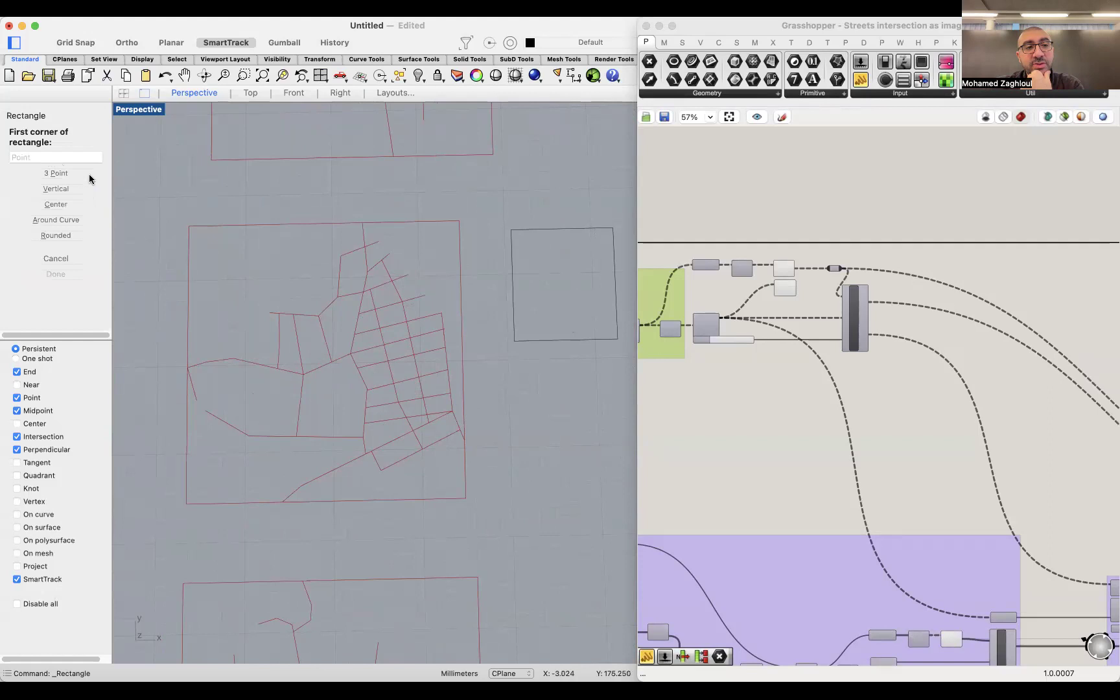
pyautogui.click(616, 313)
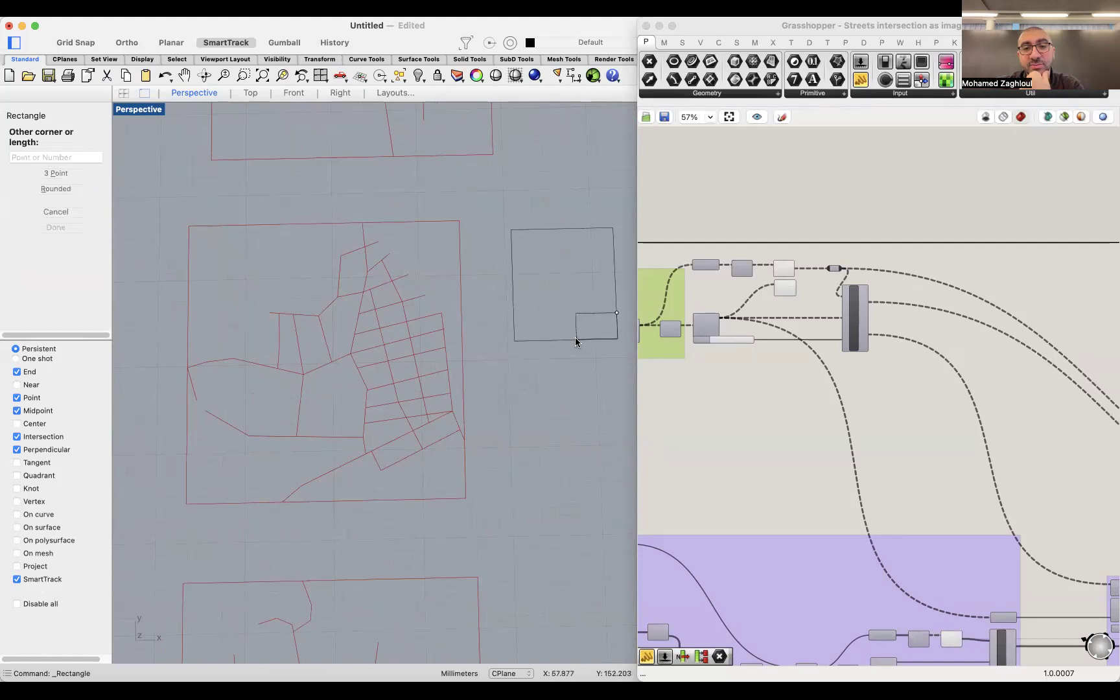
pyautogui.click(576, 339)
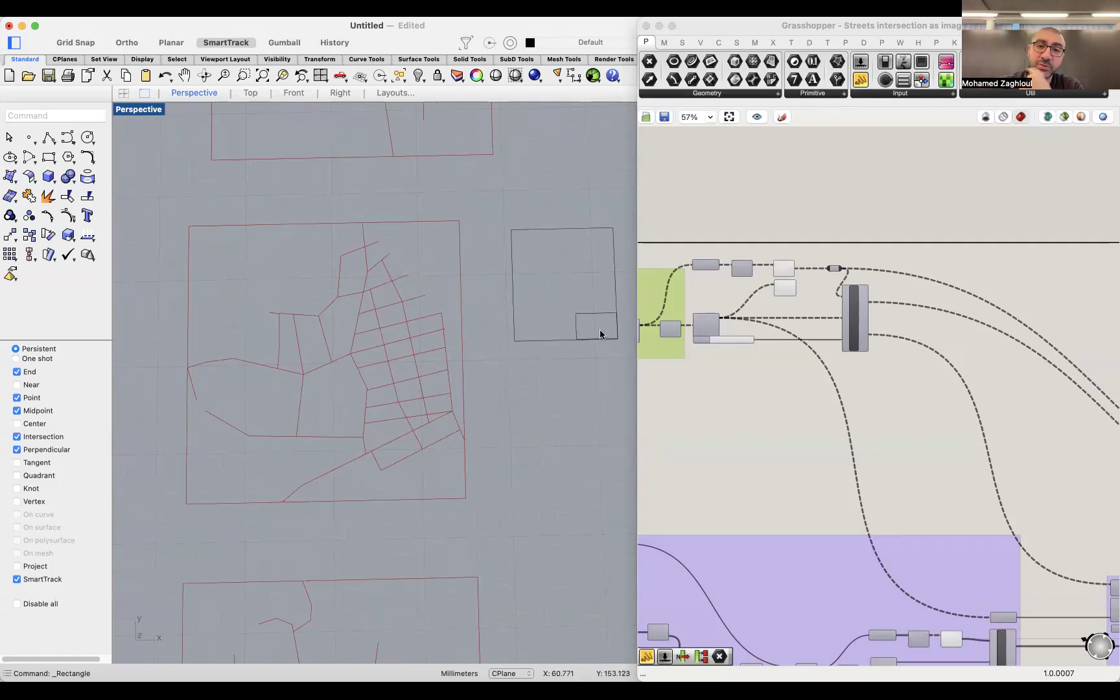
pyautogui.moveTo(599, 314); pyautogui.dragTo(602, 317)
pyautogui.click(615, 300)
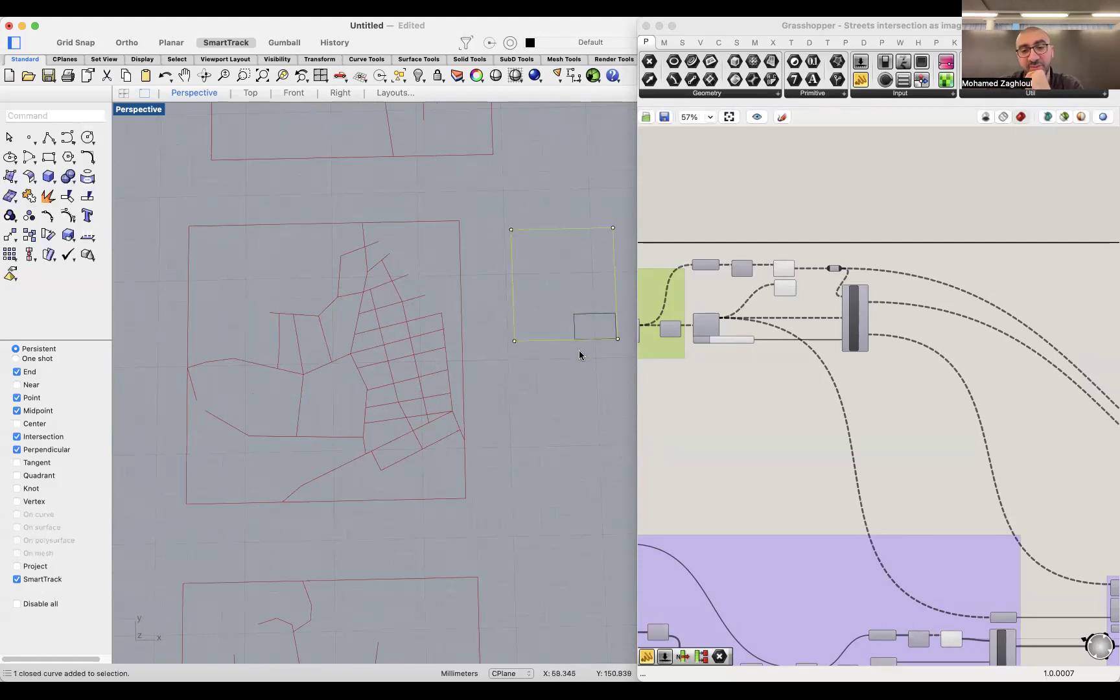
pyautogui.click(569, 280)
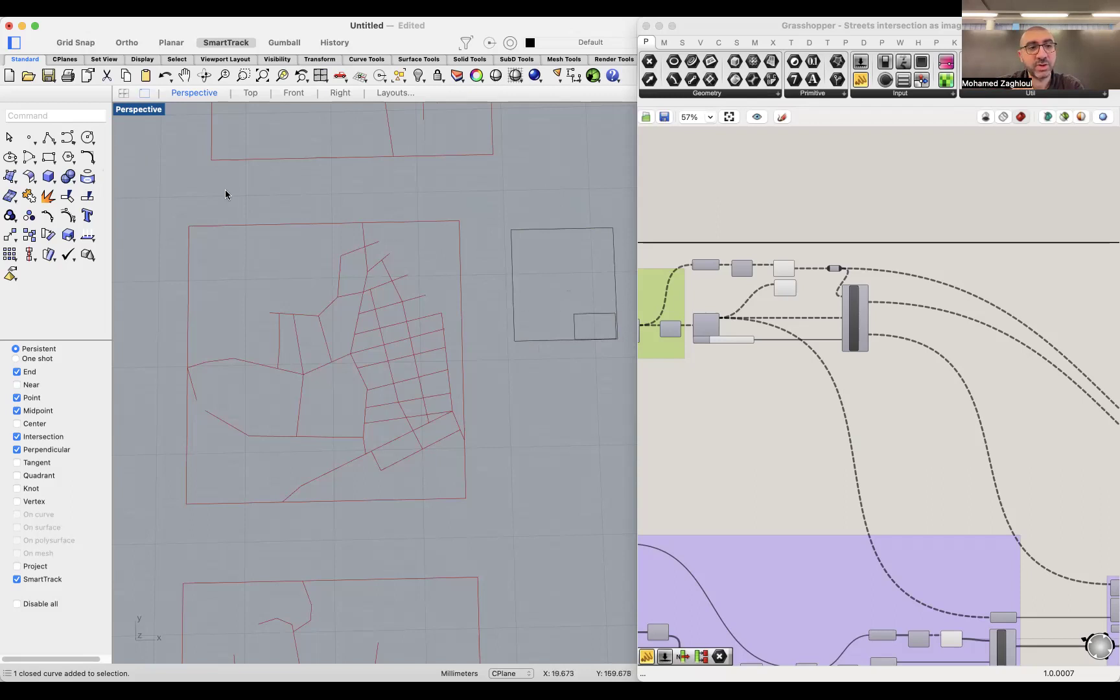
# Step: Place a point near the middle of the large rectangle and move it to the centre of the small one
pyautogui.click(30, 138)
pyautogui.click(567, 283)
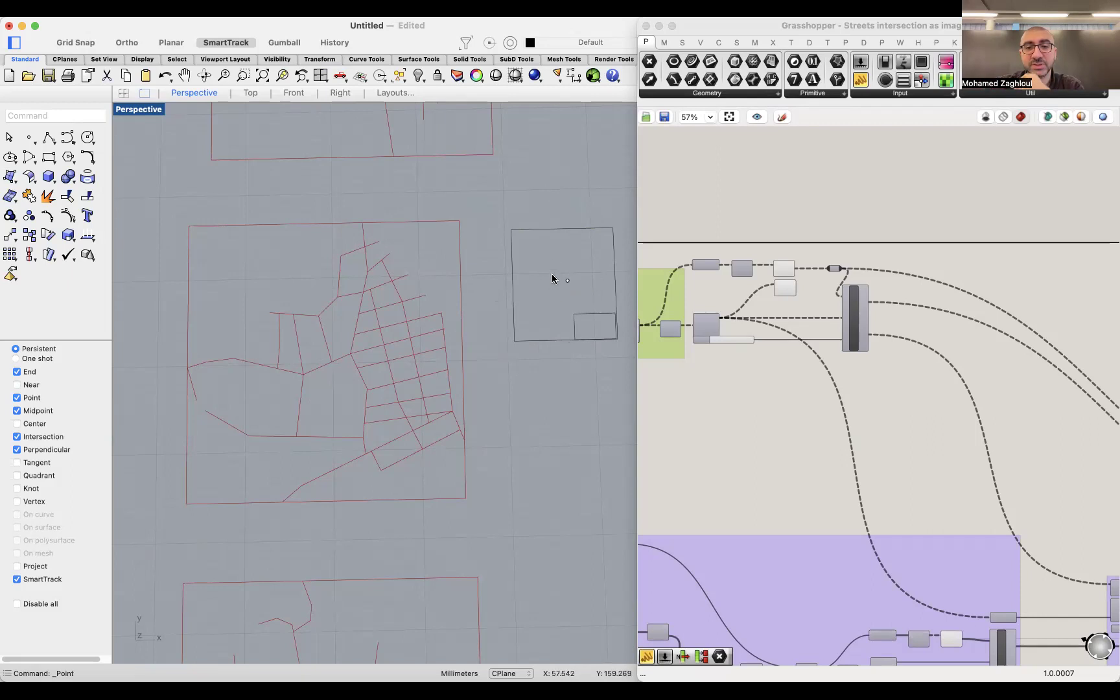
pyautogui.moveTo(568, 283); pyautogui.dragTo(563, 284)
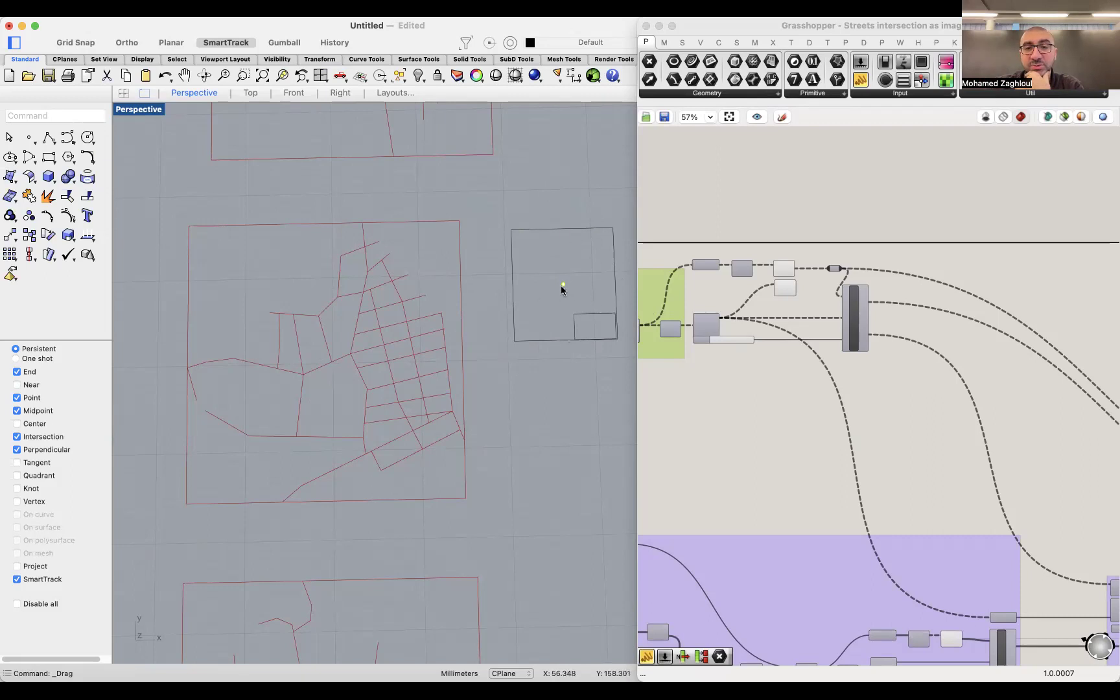
pyautogui.moveTo(563, 285); pyautogui.dragTo(597, 327)
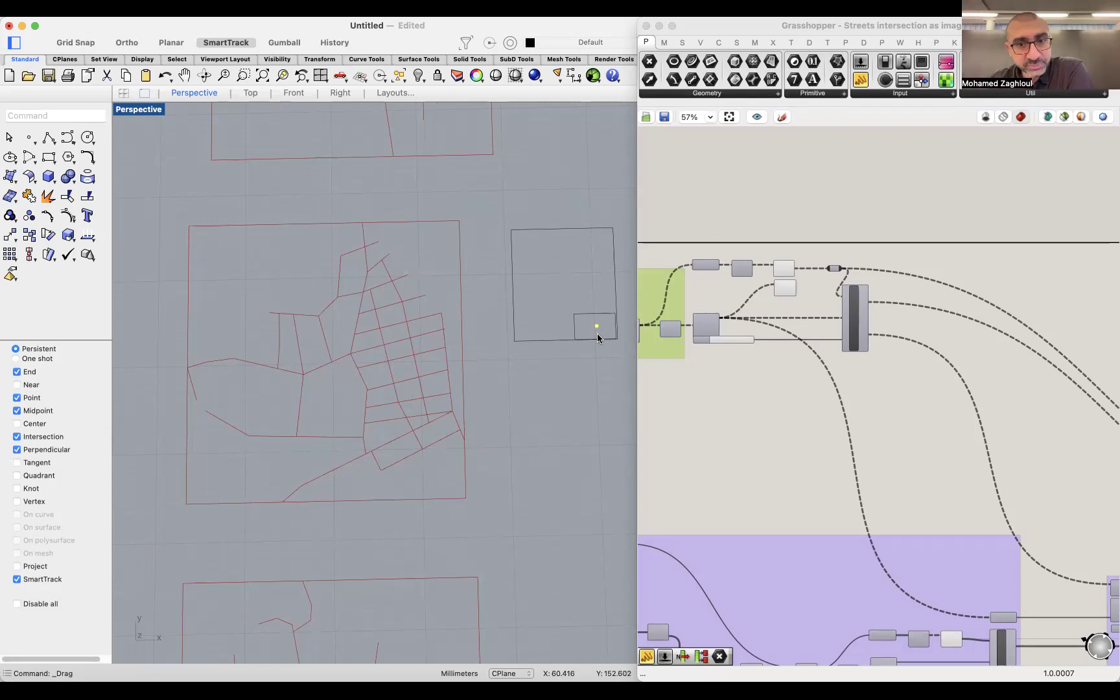
# Step: Try to draw a polyline between the point and the large rectangle's upper edge, and delete it
pyautogui.click(56, 140)
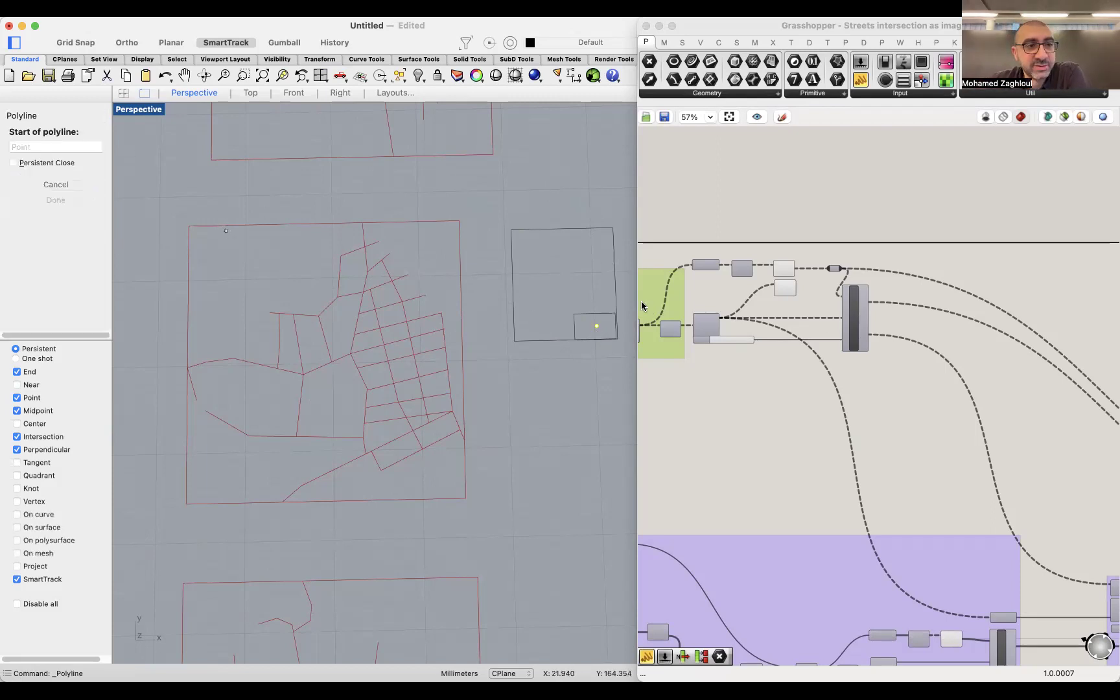
pyautogui.click(597, 326)
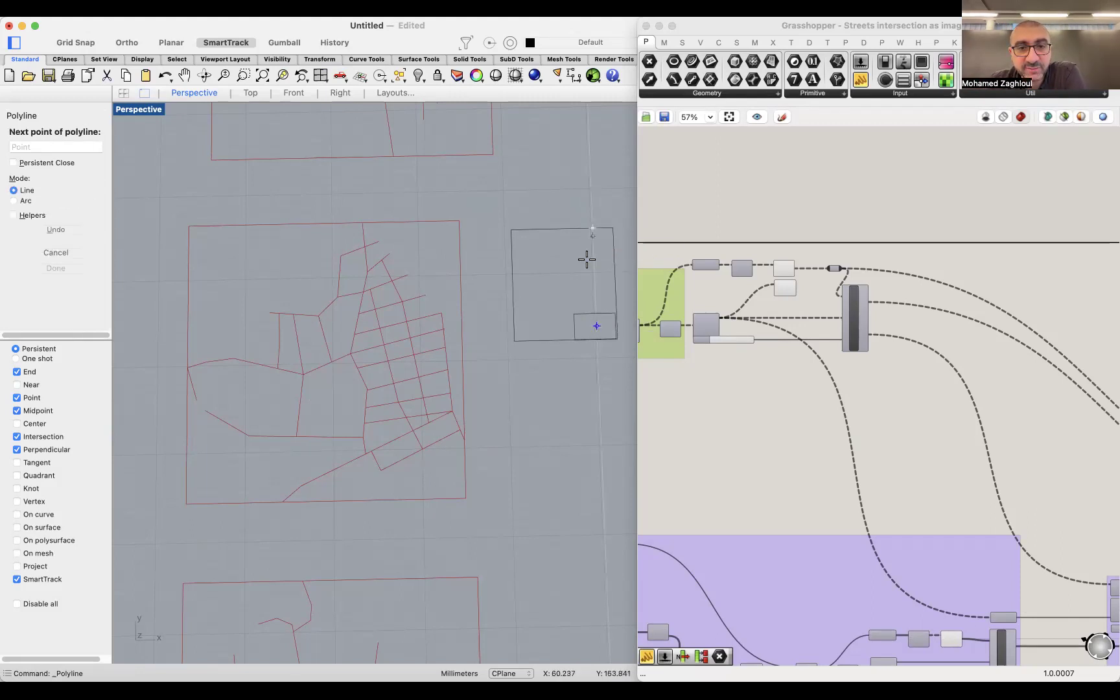
pyautogui.click(600, 317)
pyautogui.rightClick(600, 318)
pyautogui.rightClick(595, 318)
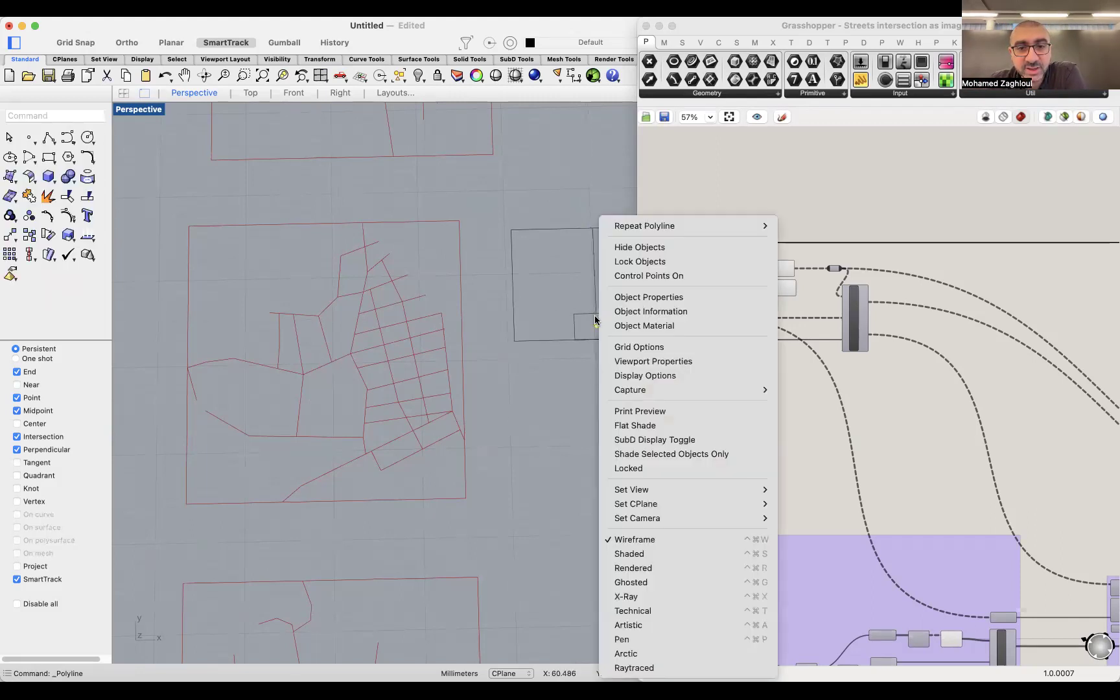
pyautogui.click(595, 343)
pyautogui.rightClick(599, 335)
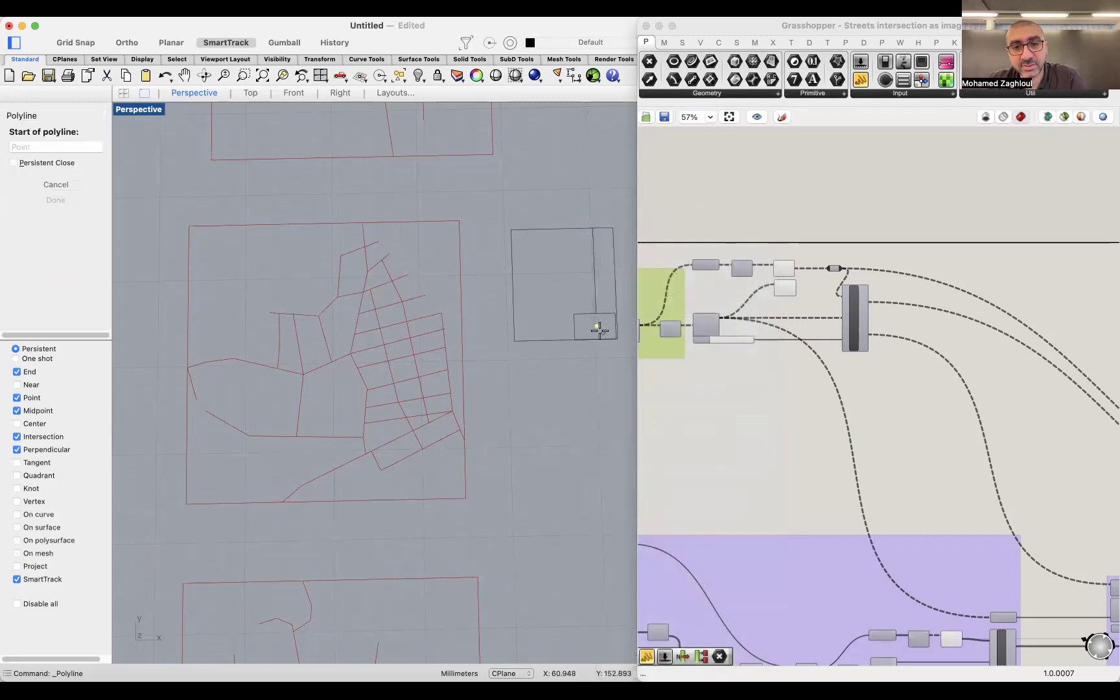
pyautogui.press('Escape')
pyautogui.click(595, 295)
pyautogui.press('Delete')
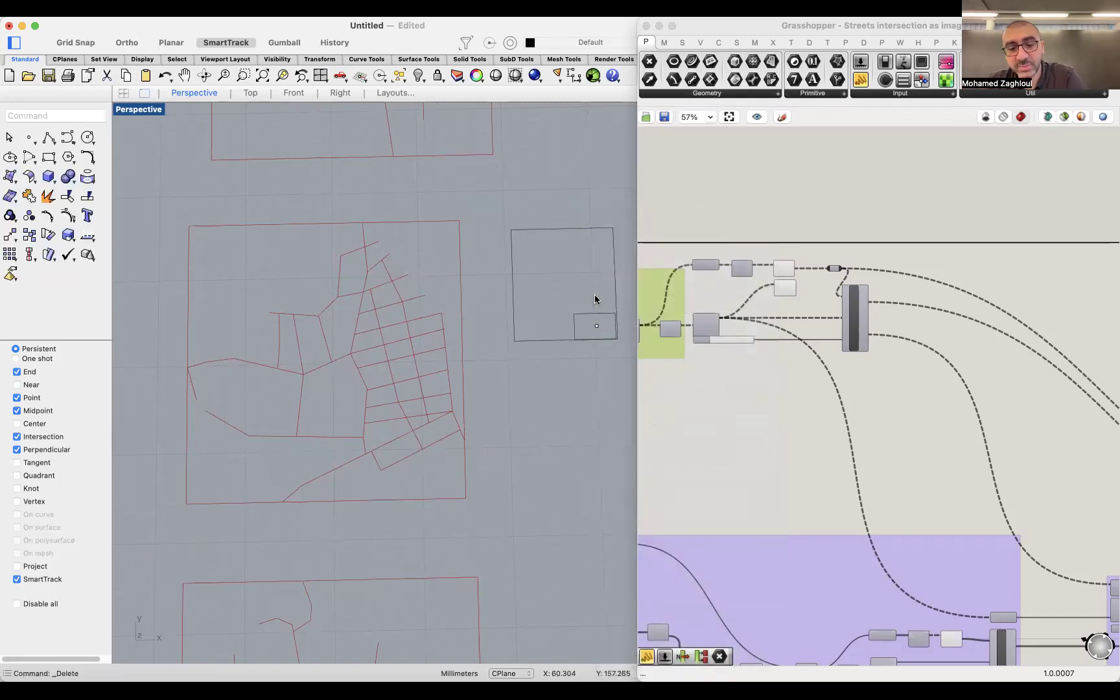
# Step: Draw two vertical line segments linking the point to the large rectangle's upper edge and the small rectangle's lower edge
pyautogui.rightClick(595, 299)
pyautogui.click(591, 229)
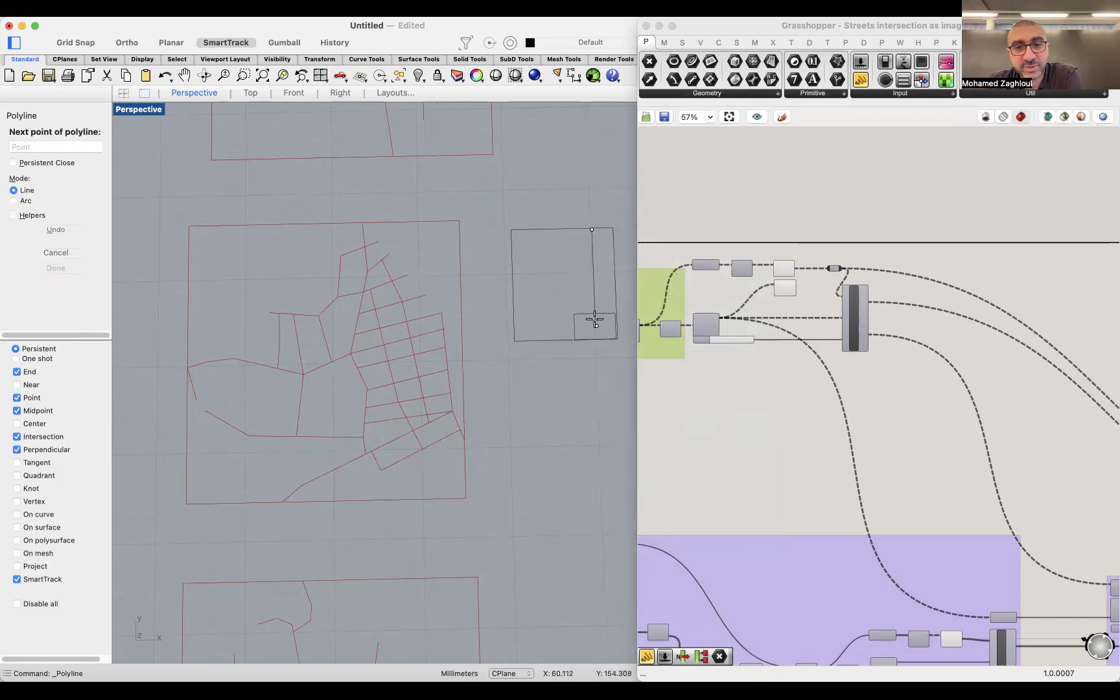
pyautogui.click(596, 324)
pyautogui.rightClick(603, 324)
pyautogui.rightClick(596, 330)
pyautogui.press('Escape')
pyautogui.rightClick(596, 332)
pyautogui.click(596, 336)
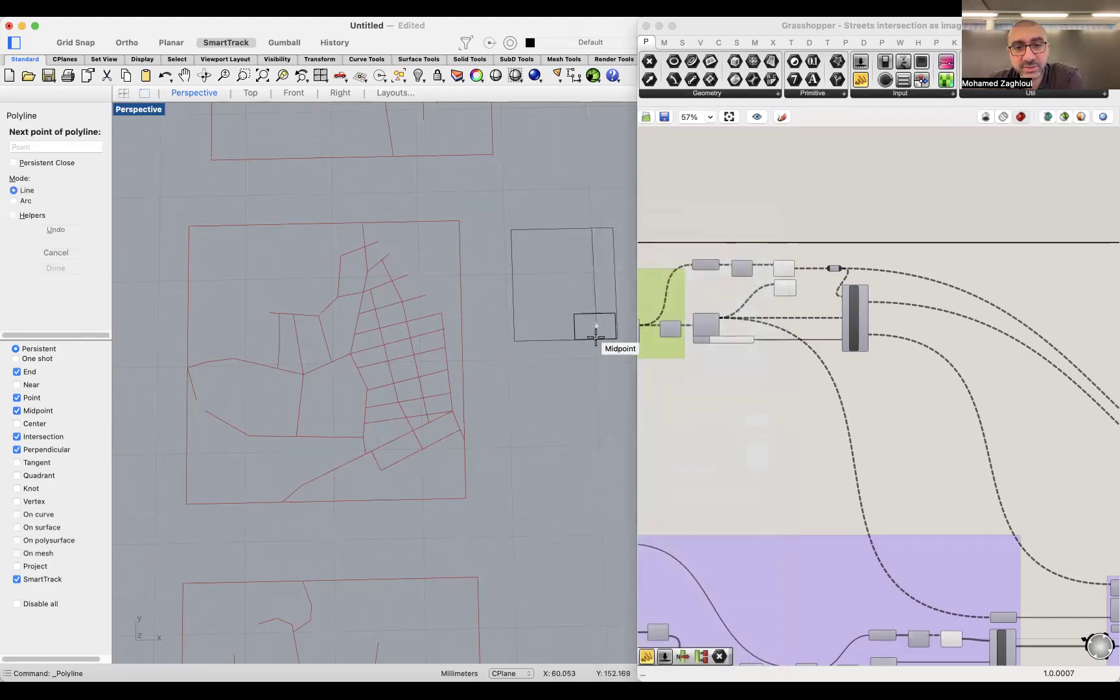
pyautogui.click(595, 339)
pyautogui.press('Return')
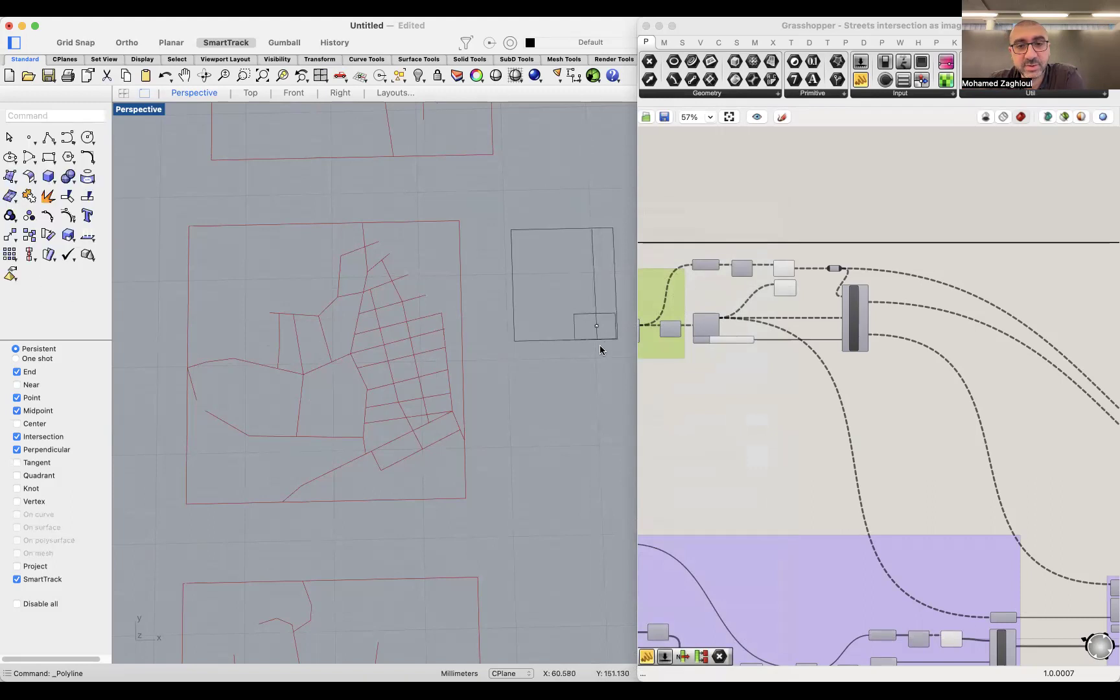
# Step: Draw horizontal lines from the point to the right side and to the large rectangle's left edge, deleting the stray extra segment
pyautogui.rightClick(601, 329)
pyautogui.click(597, 326)
pyautogui.click(597, 329)
pyautogui.press('Return')
pyautogui.rightClick(596, 330)
pyautogui.click(597, 327)
pyautogui.click(513, 328)
pyautogui.click(549, 381)
pyautogui.press('Return')
pyautogui.click(550, 382)
pyautogui.press('Delete')
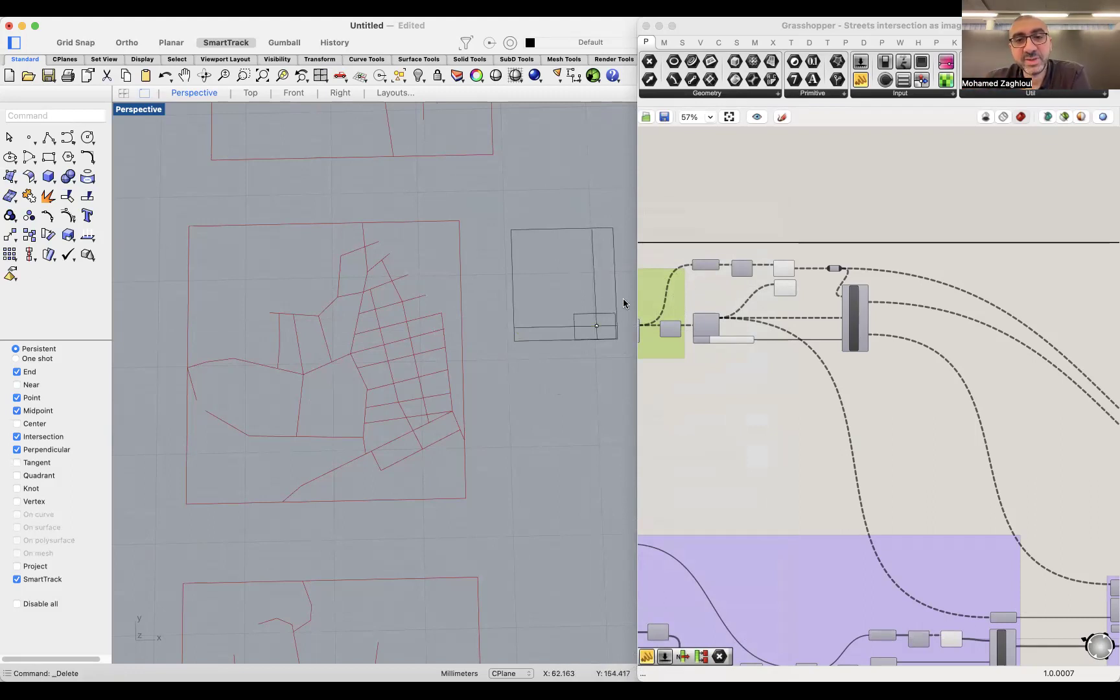
# Step: Nudge the small rectangle slightly and delete the whole sketch of rectangles, lines and point beside the street sample
pyautogui.click(589, 319)
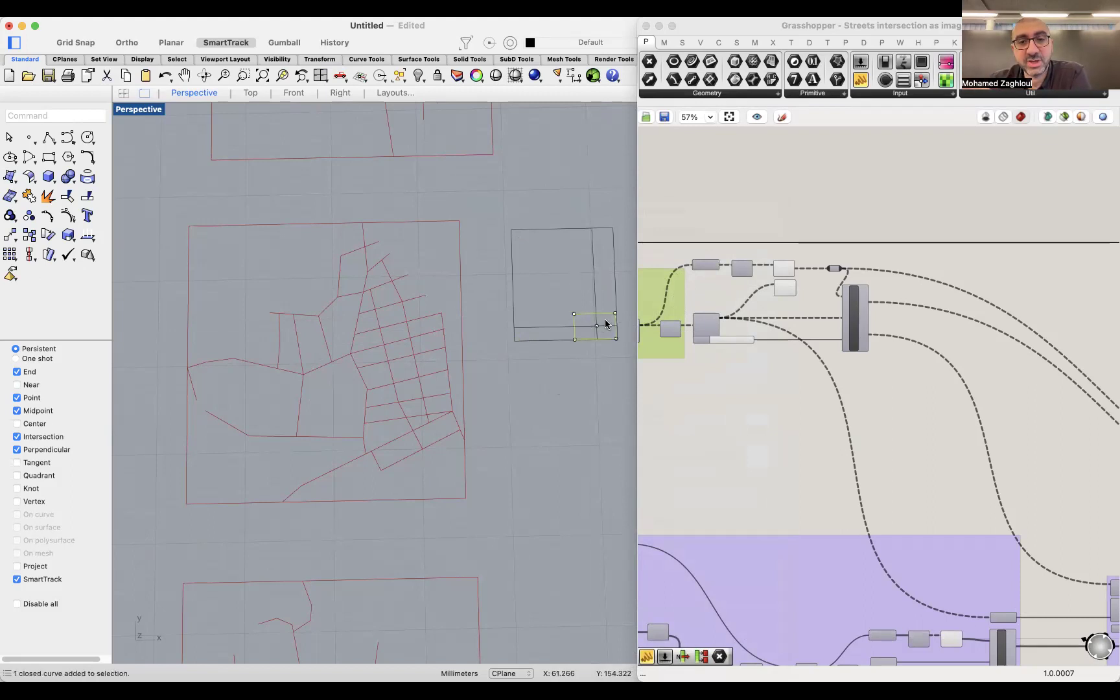
pyautogui.moveTo(606, 318)
pyautogui.mouseDown()
pyautogui.moveTo(545, 317)
pyautogui.moveTo(590, 318)
pyautogui.moveTo(591, 237)
pyautogui.moveTo(549, 293)
pyautogui.moveTo(607, 316)
pyautogui.mouseUp()
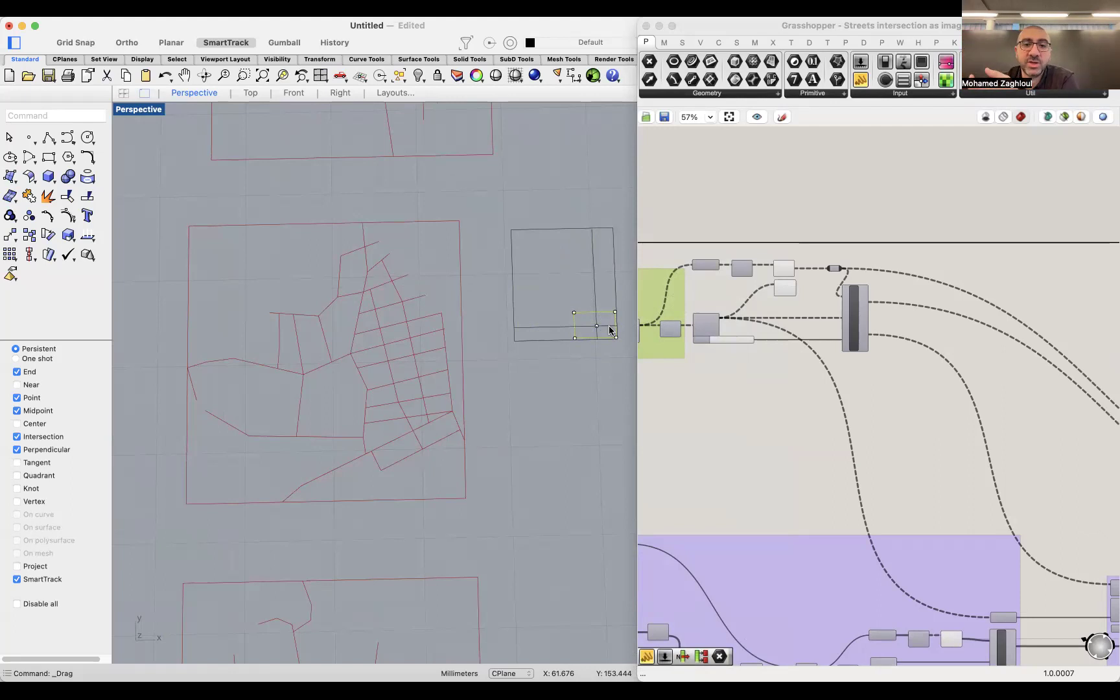
pyautogui.moveTo(609, 331); pyautogui.dragTo(610, 331)
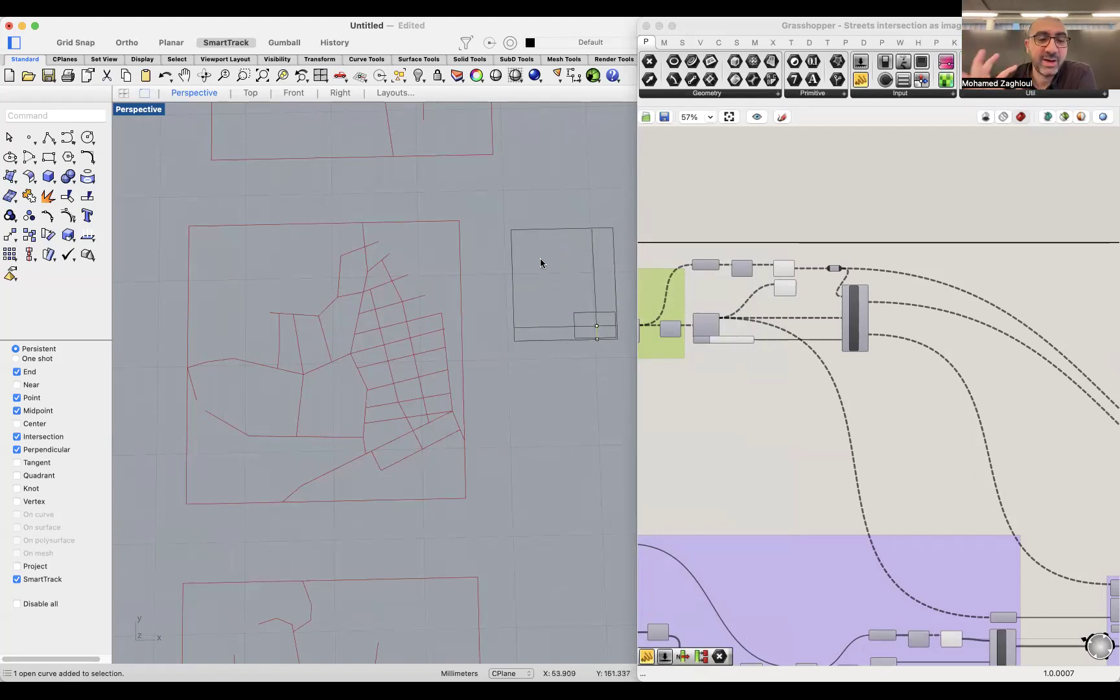
pyautogui.moveTo(616, 361); pyautogui.dragTo(534, 255)
pyautogui.press('Delete')
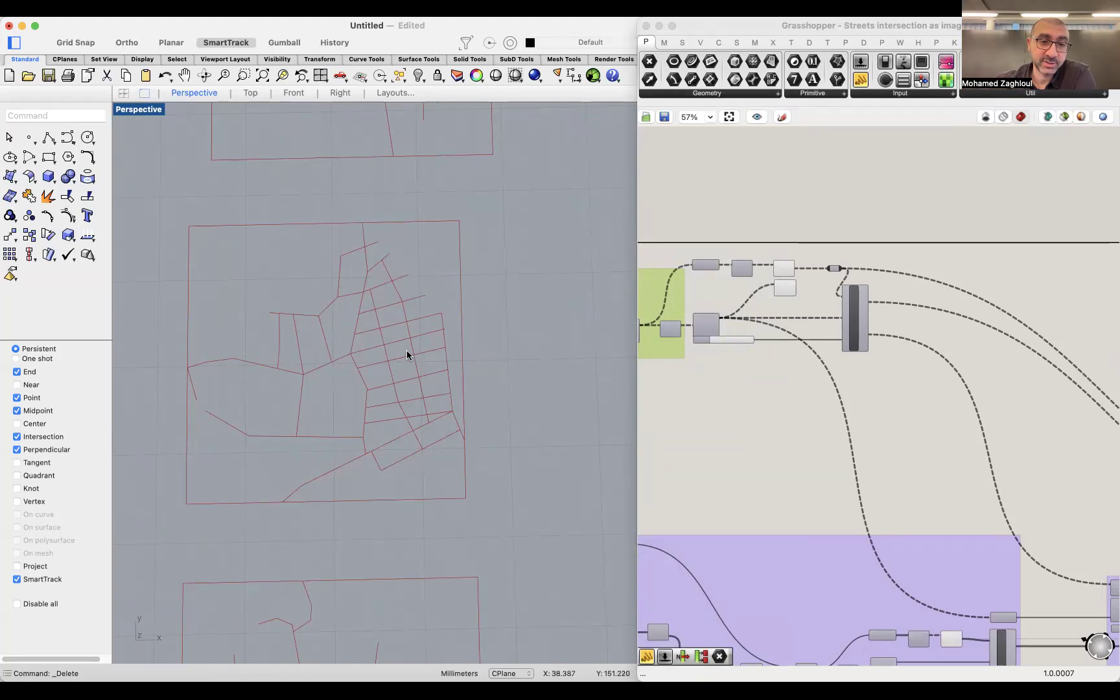
# Step: Switch back to the Lecture_07 presentation in PowerPoint and highlight the domain-knowledge item
pyautogui.scroll(-3, 432, 349)
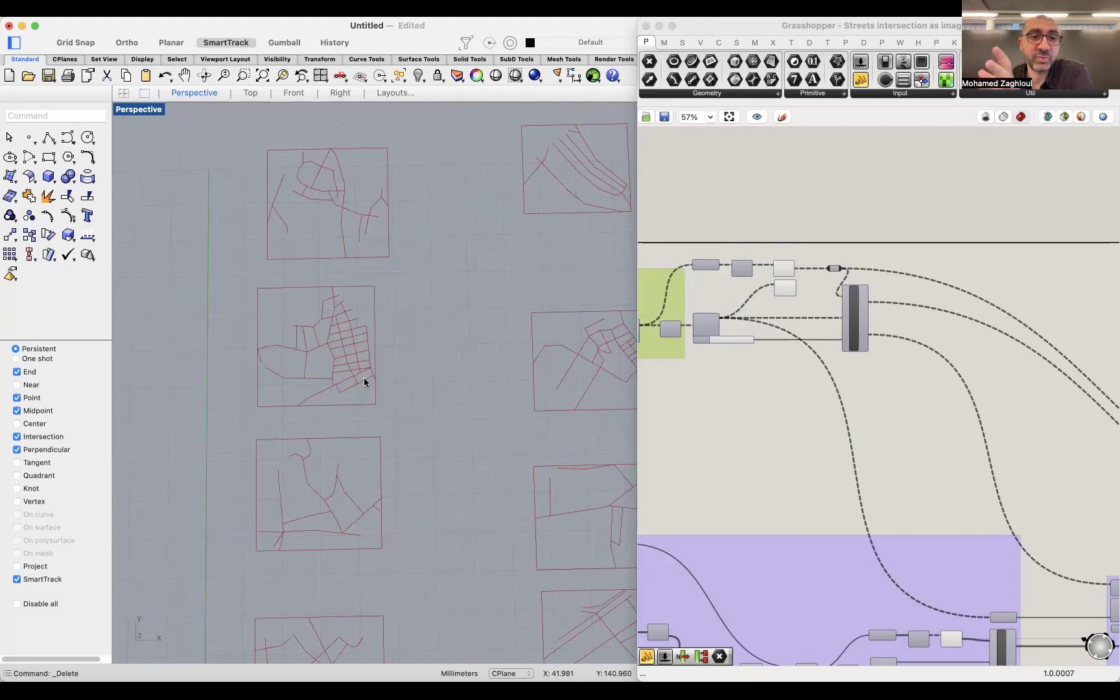
pyautogui.press('super+Tab')
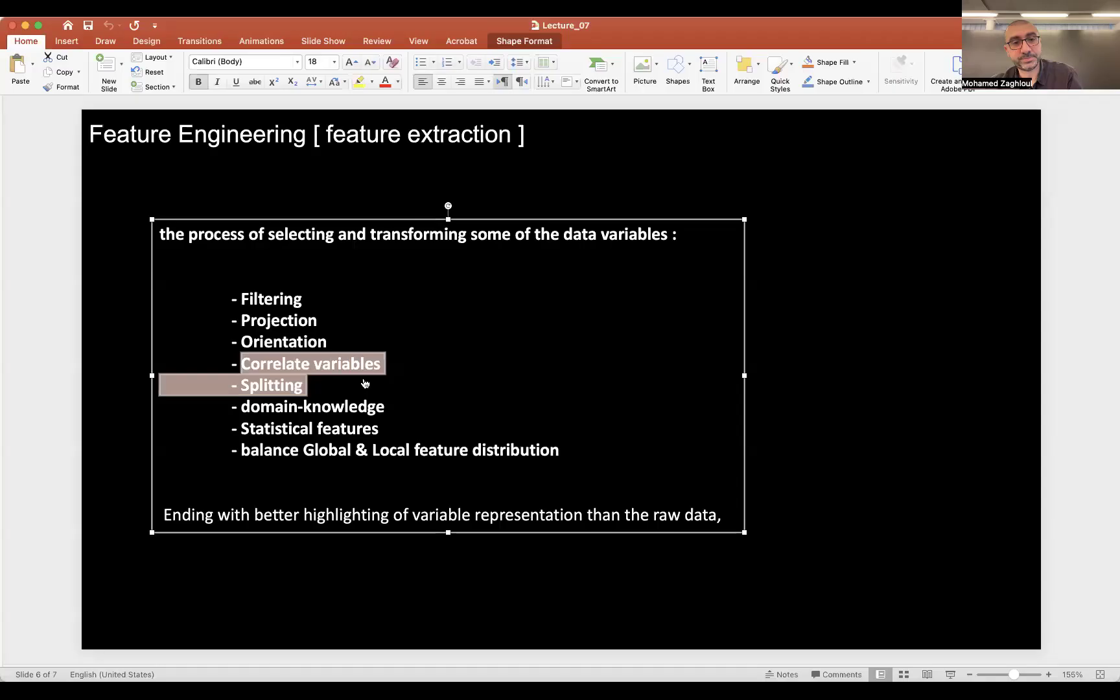
pyautogui.click(292, 410)
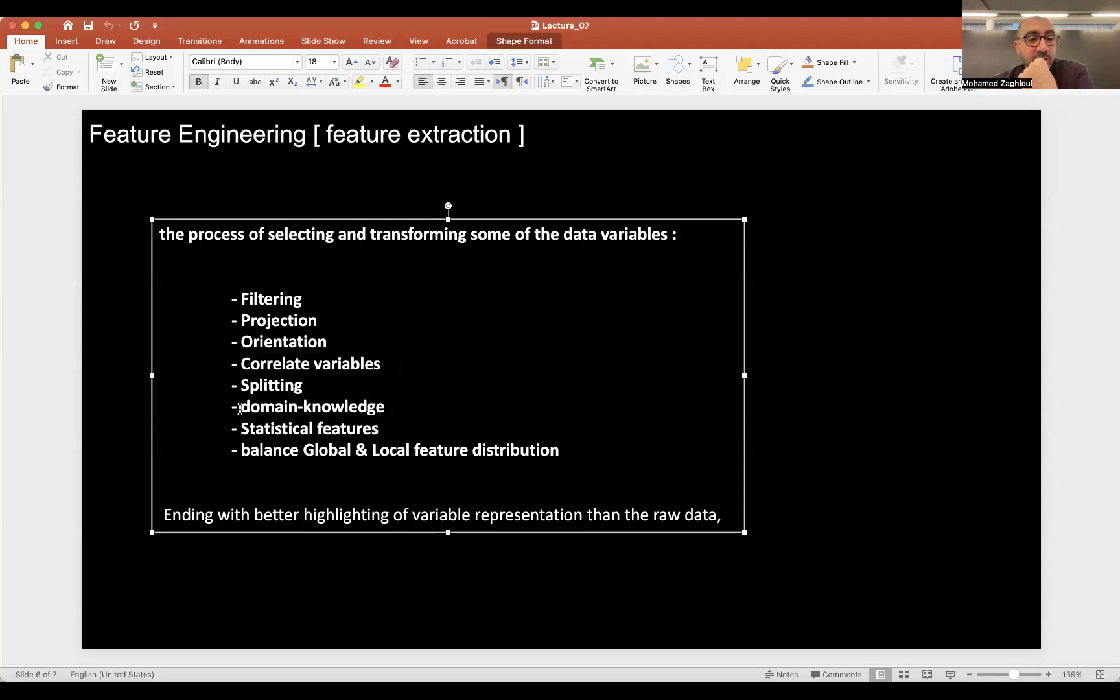
pyautogui.moveTo(239, 408); pyautogui.dragTo(376, 413)
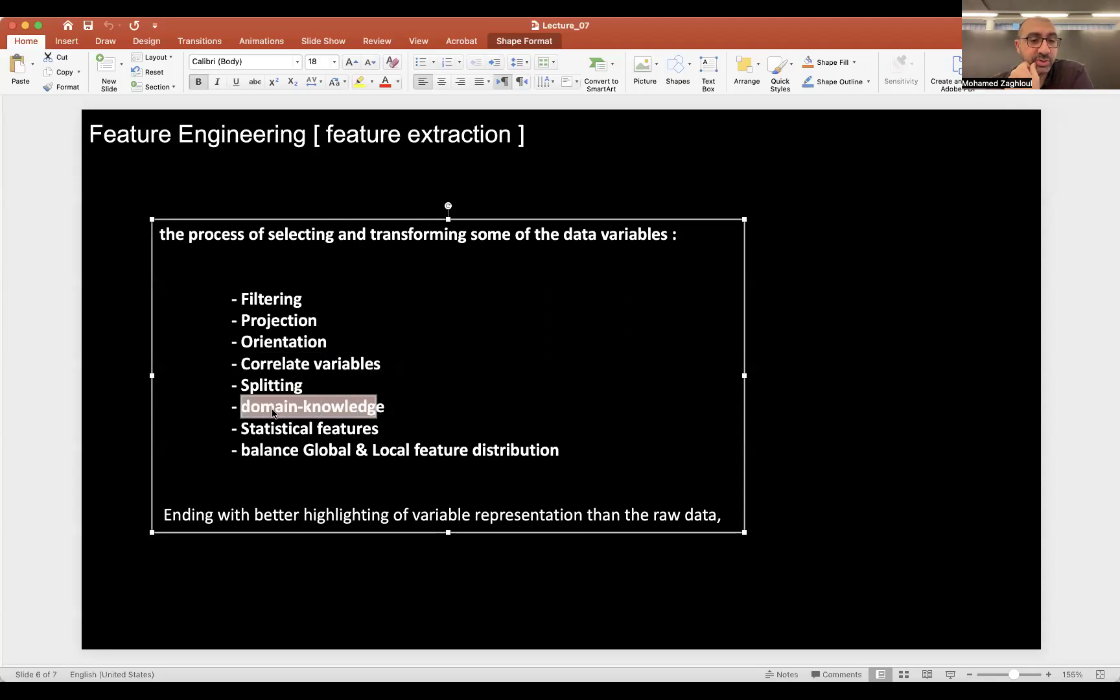
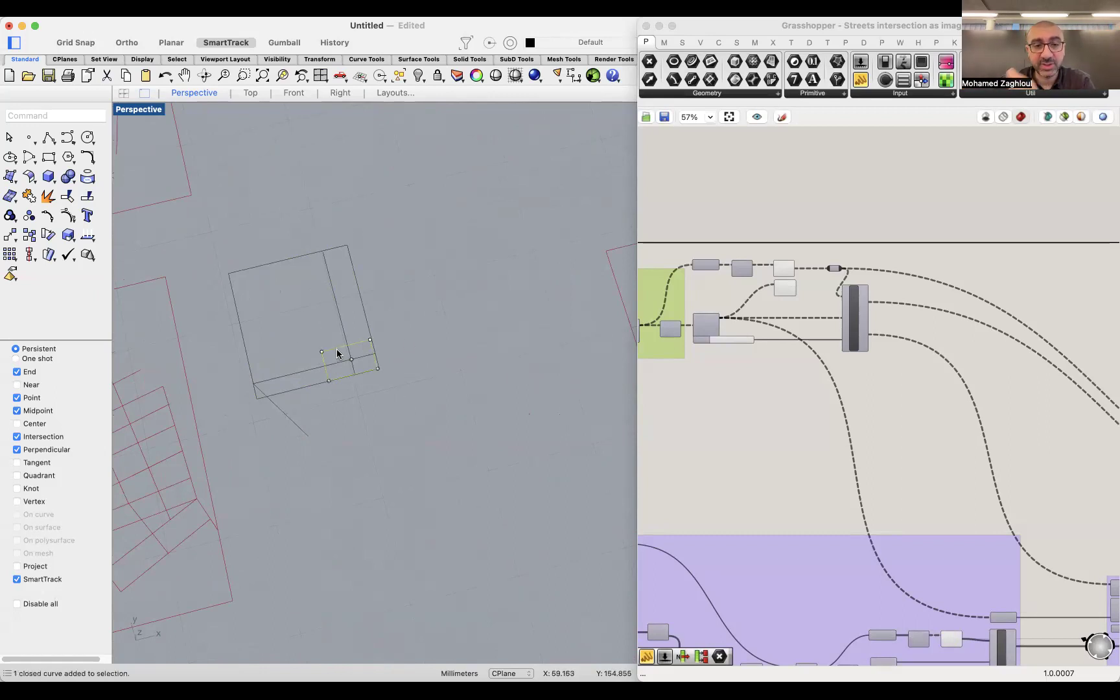
# Step: Delete the complete rectangle, line and point sketch beside the street samples in Rhino
pyautogui.click(365, 314)
pyautogui.moveTo(382, 399); pyautogui.dragTo(262, 453)
pyautogui.click(272, 444)
pyautogui.moveTo(461, 252); pyautogui.dragTo(252, 452)
pyautogui.press('Delete')
pyautogui.hscroll(-5, 378, 433)
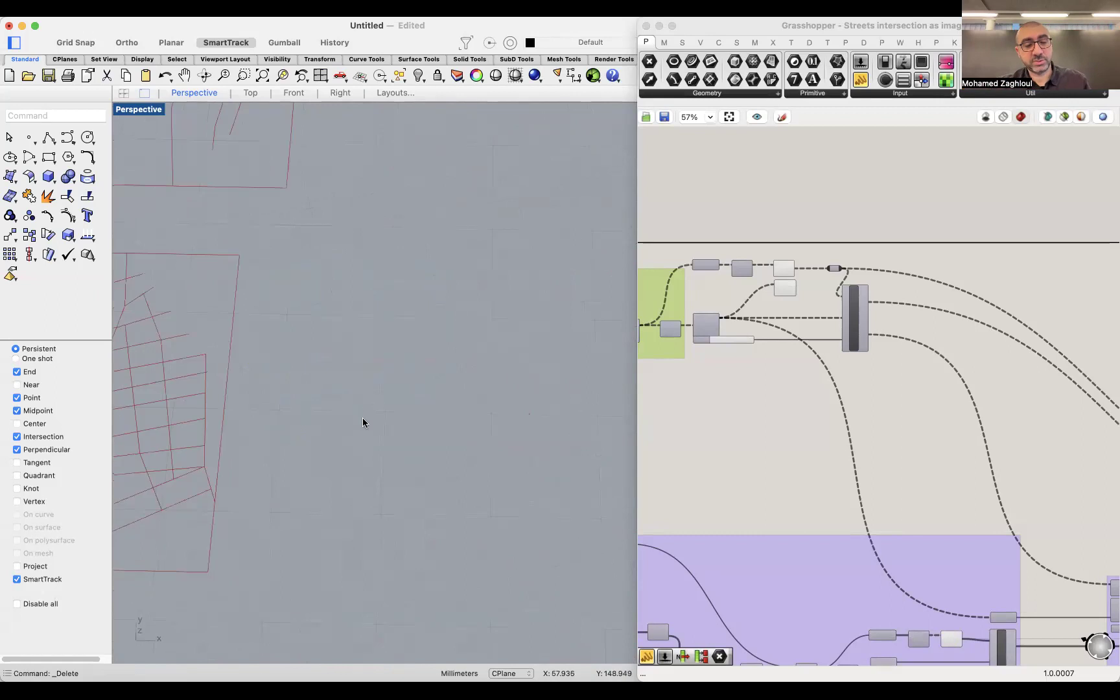
# Step: Clear the component selection on the Grasshopper canvas and choose the Streets intersection as images definition among the open ones
pyautogui.hscroll(-10, 945, 370)
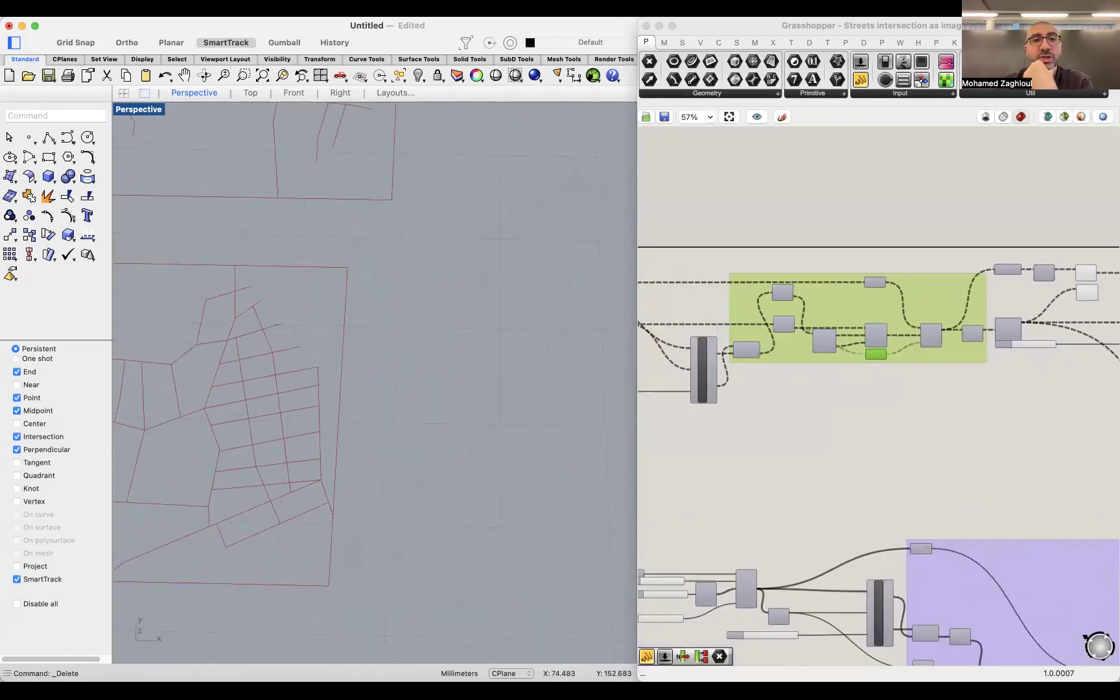
pyautogui.click(415, 7)
pyautogui.click(813, 188)
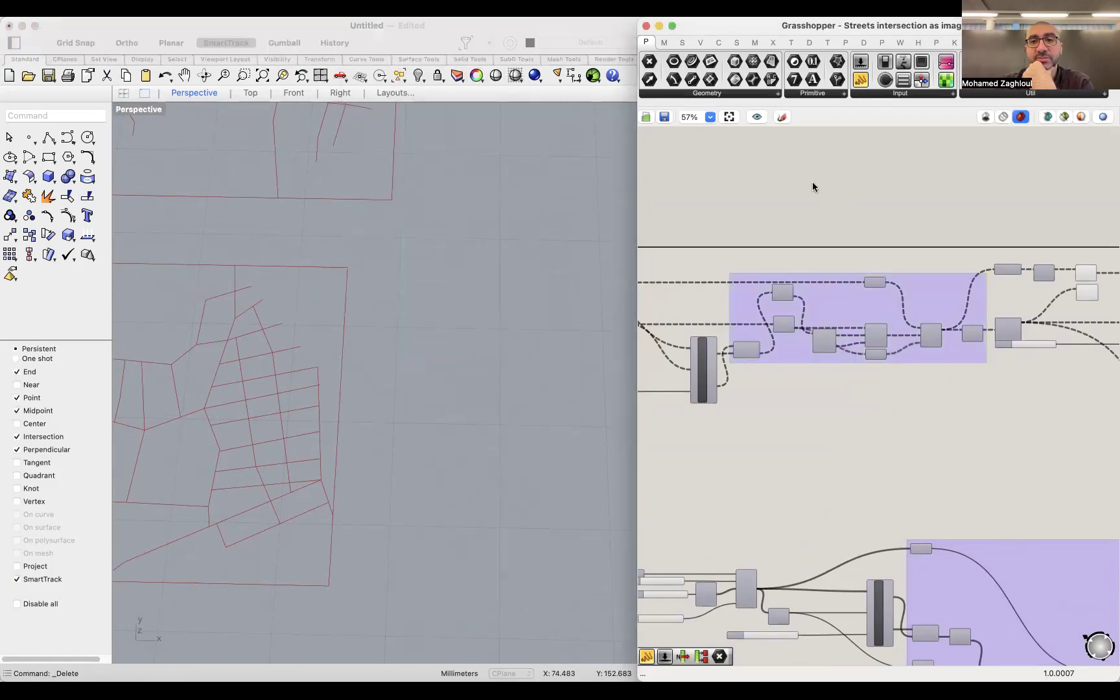
pyautogui.click(282, 8)
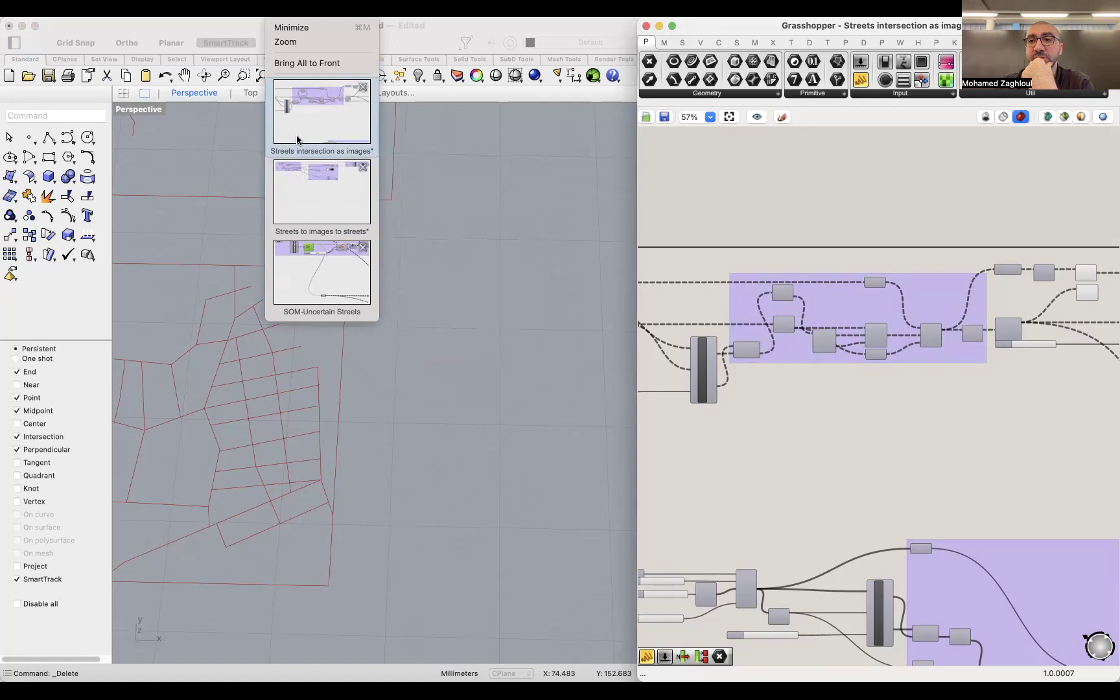
pyautogui.click(335, 120)
pyautogui.scroll(-5, 496, 427)
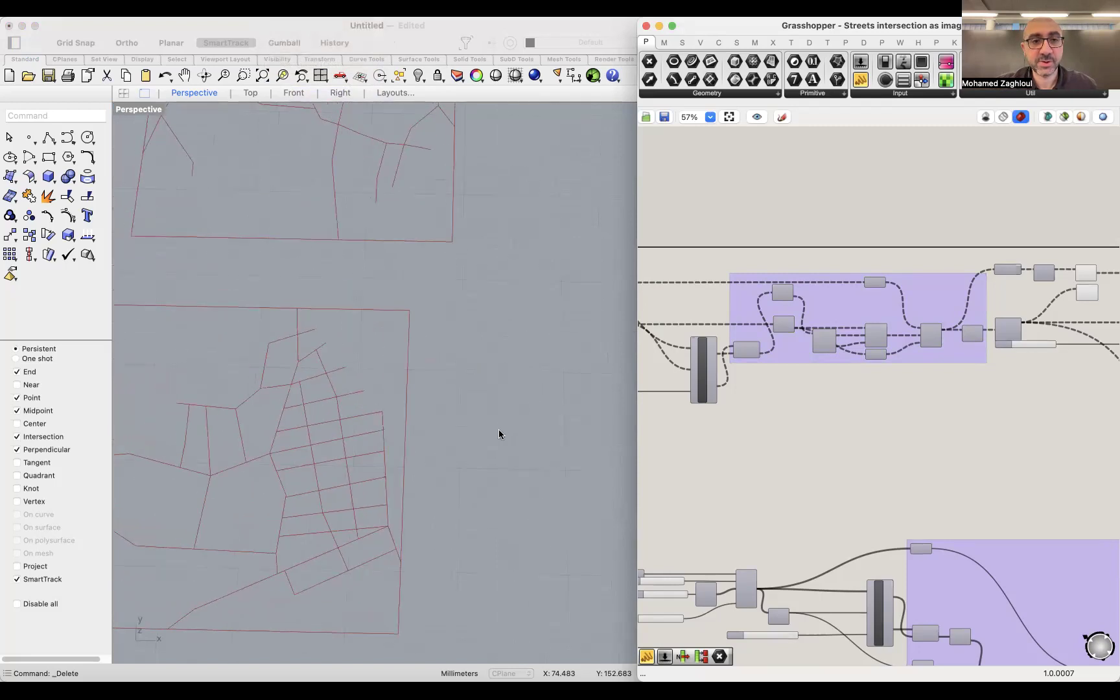
# Step: Examine the Curve parameter feeding the Clustering Curves cluster against the street samples in the Rhino viewport, and look through its options
pyautogui.scroll(-3, 493, 424)
pyautogui.hscroll(-5, 997, 223)
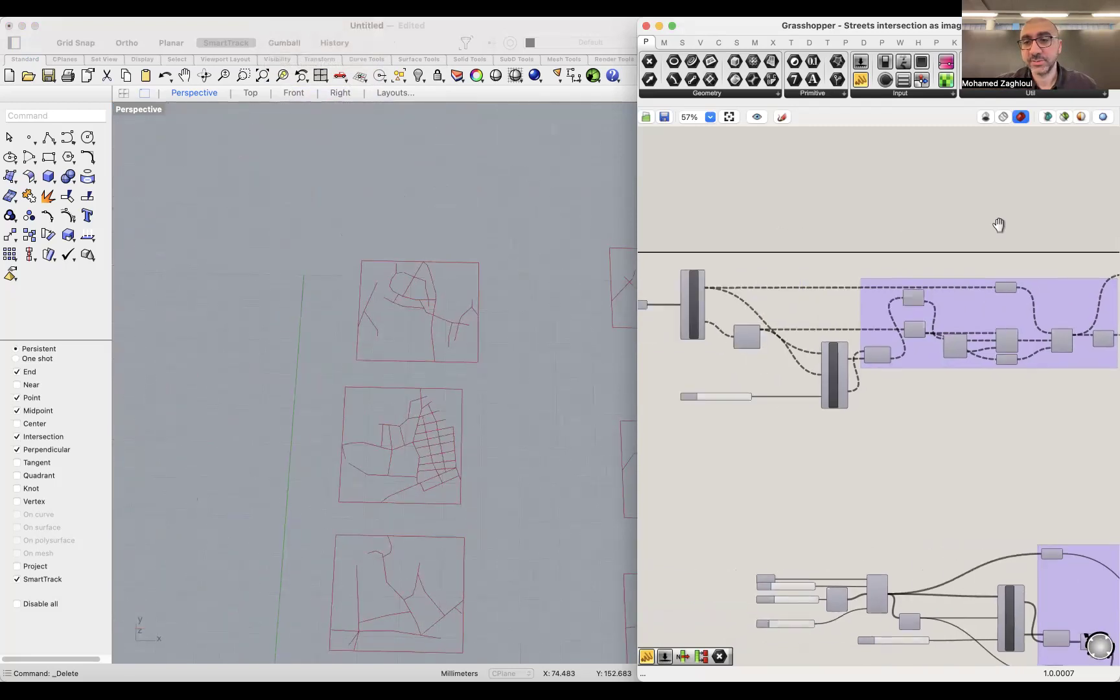
pyautogui.scroll(5, 753, 306)
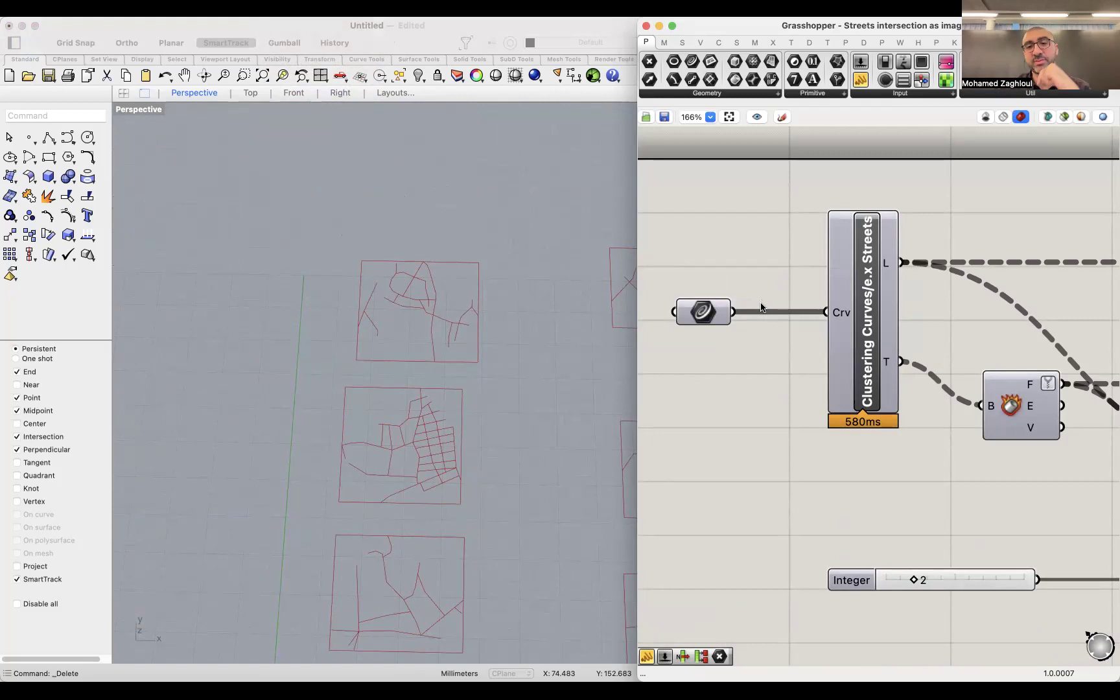
pyautogui.click(868, 322)
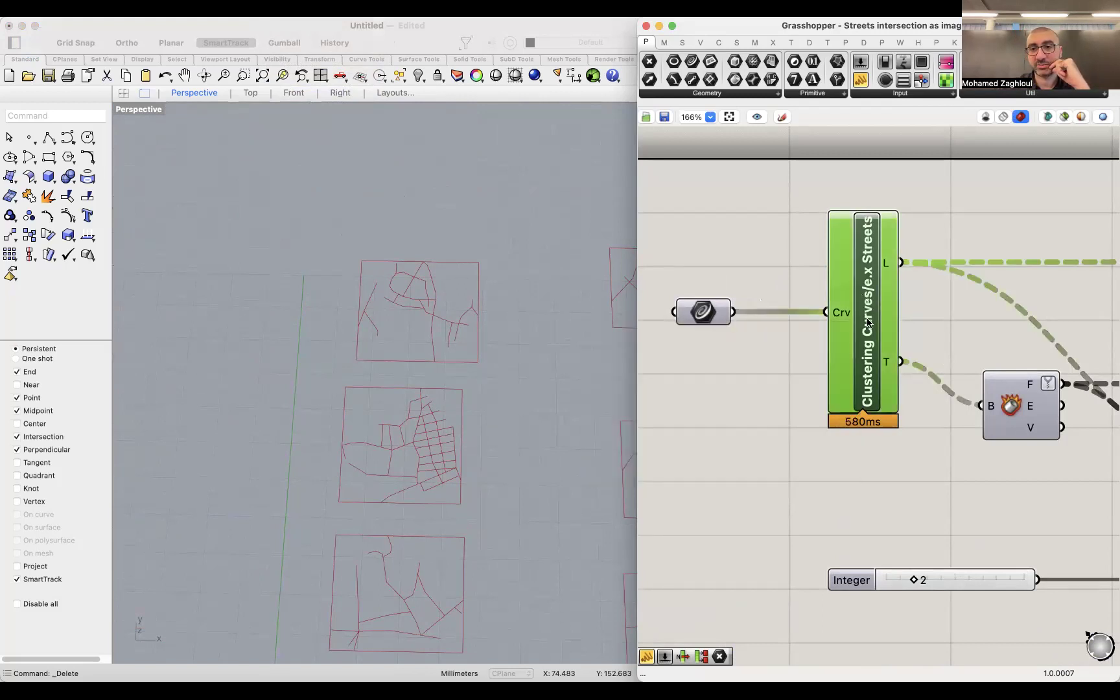
pyautogui.click(706, 314)
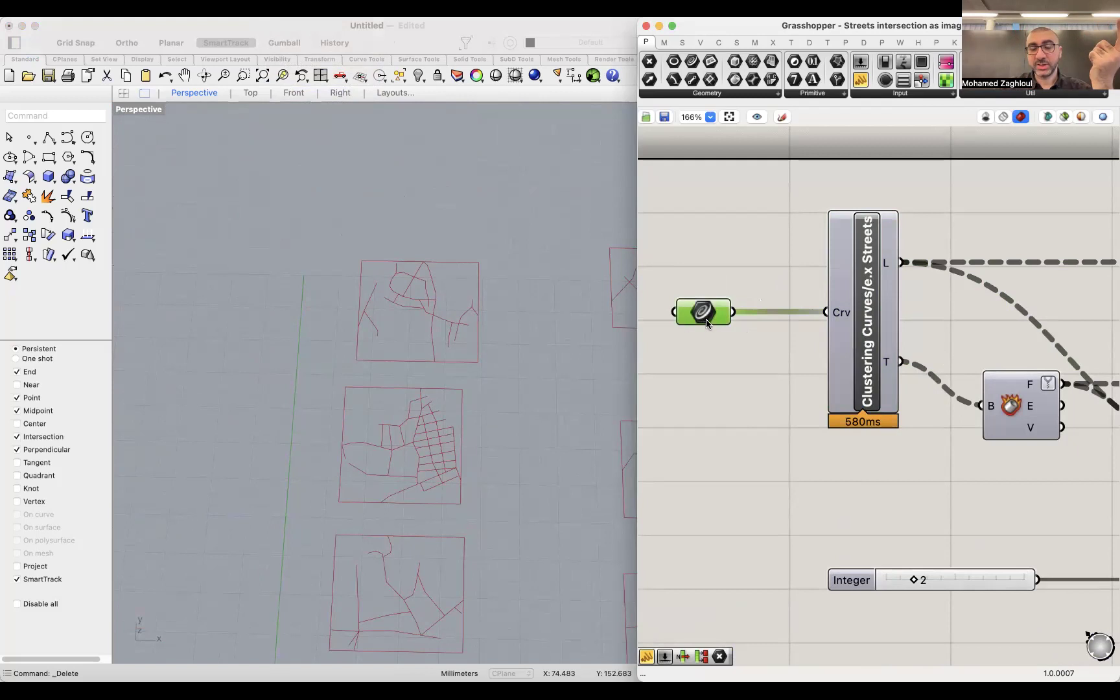
pyautogui.scroll(-5, 396, 317)
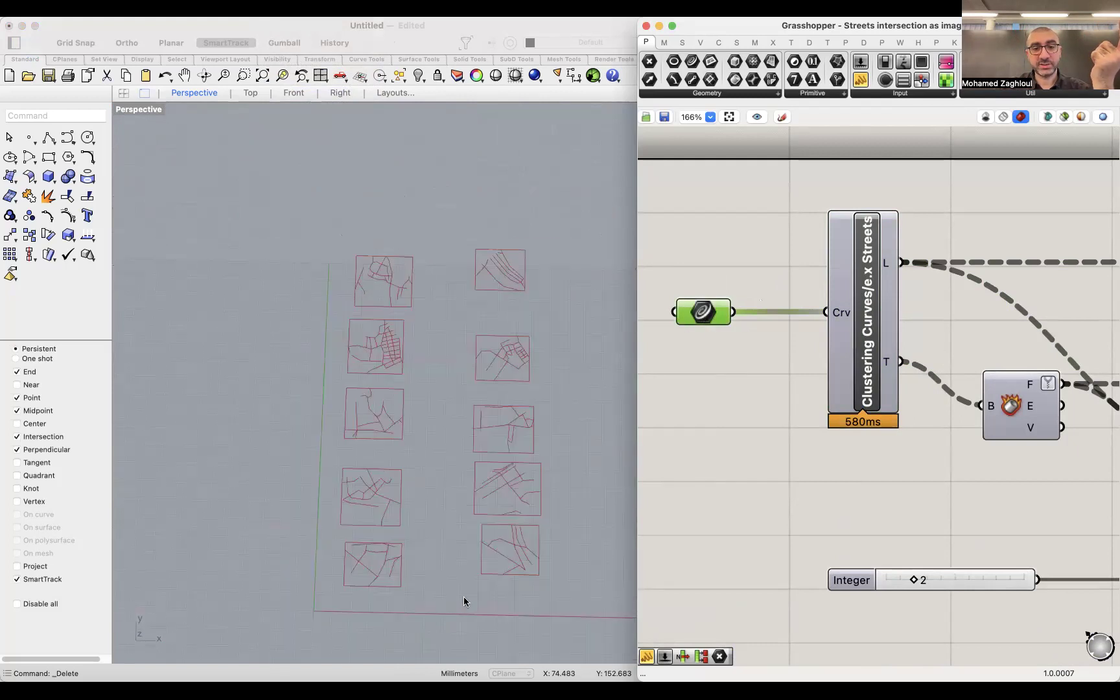
pyautogui.rightClick(705, 313)
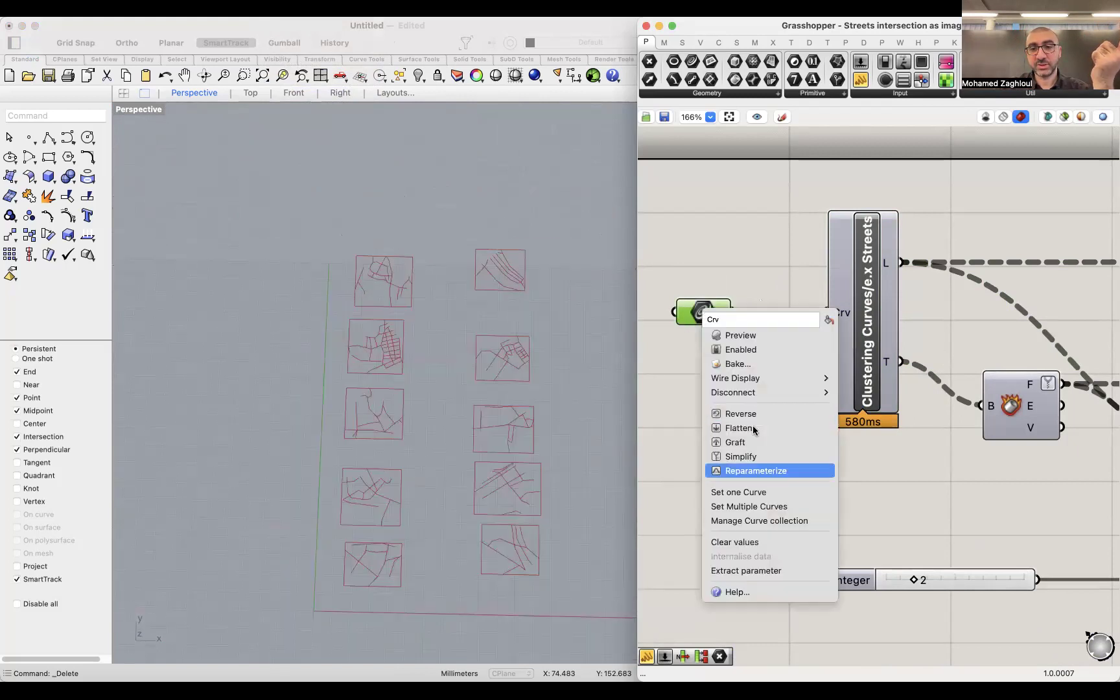
pyautogui.click(665, 407)
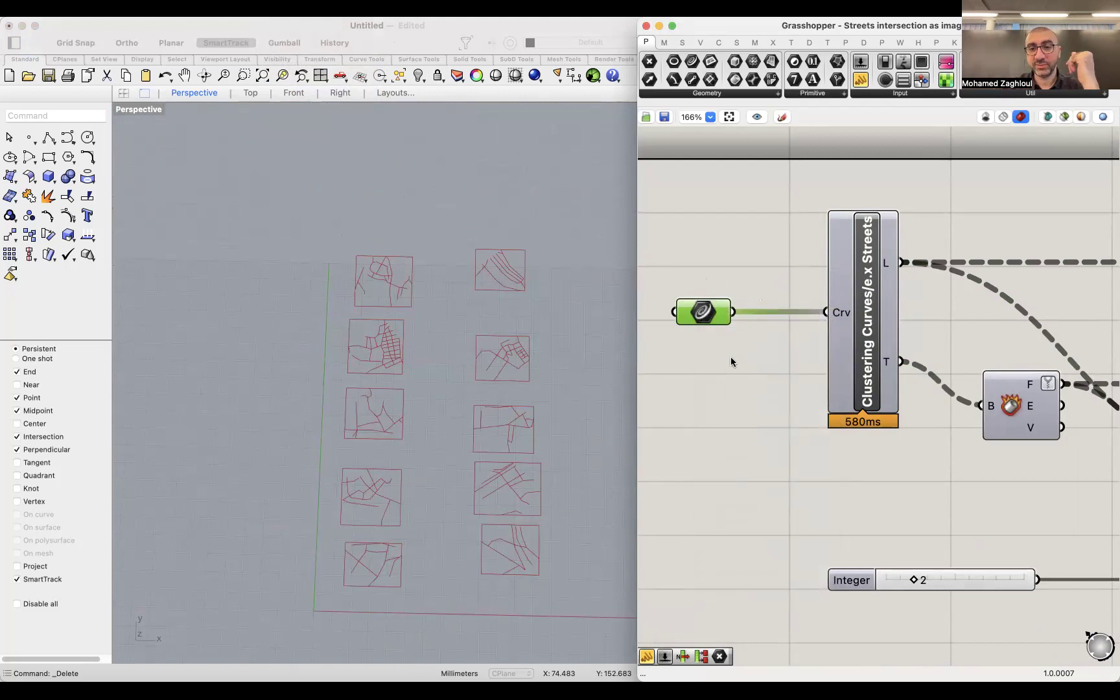
# Step: Wire a panel to the Curve parameter to read its full list of street curves, and delete the panel again
pyautogui.click(873, 311)
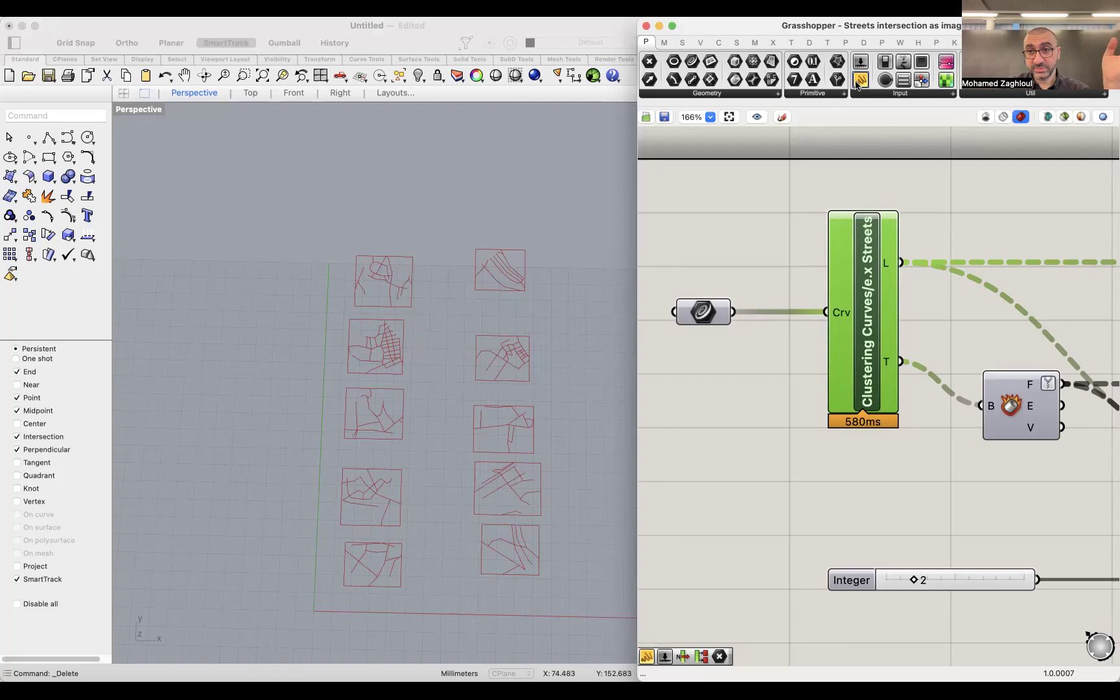
pyautogui.moveTo(819, 415); pyautogui.dragTo(819, 412)
pyautogui.moveTo(731, 313); pyautogui.dragTo(731, 411)
pyautogui.moveTo(797, 461); pyautogui.dragTo(797, 664)
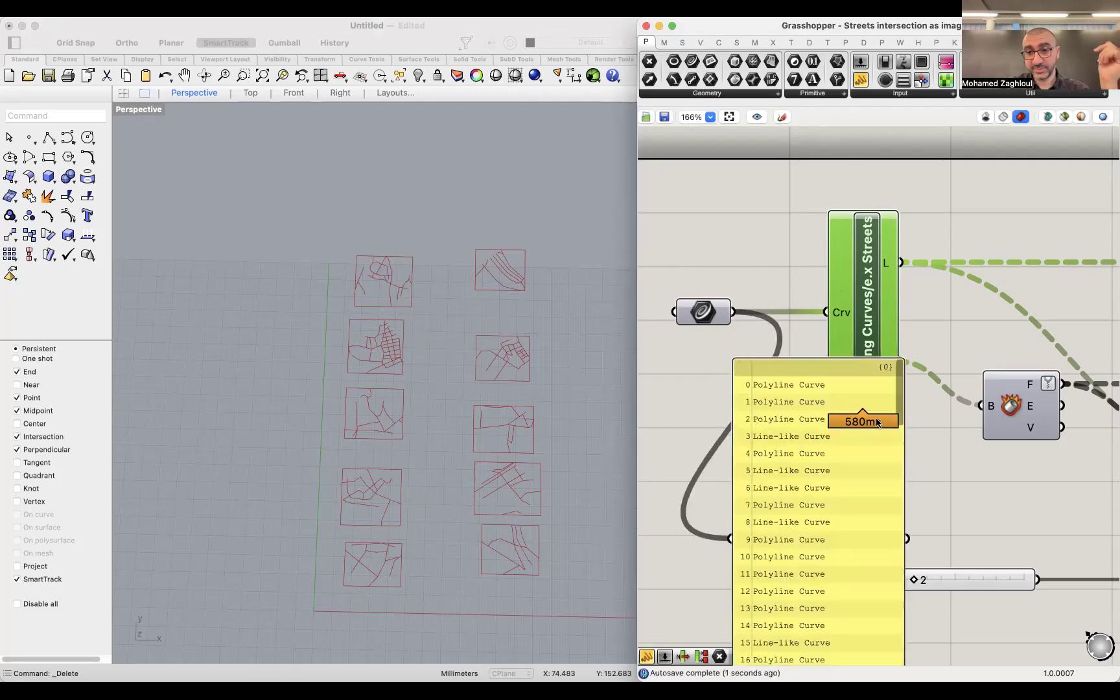
pyautogui.moveTo(900, 378); pyautogui.dragTo(900, 625)
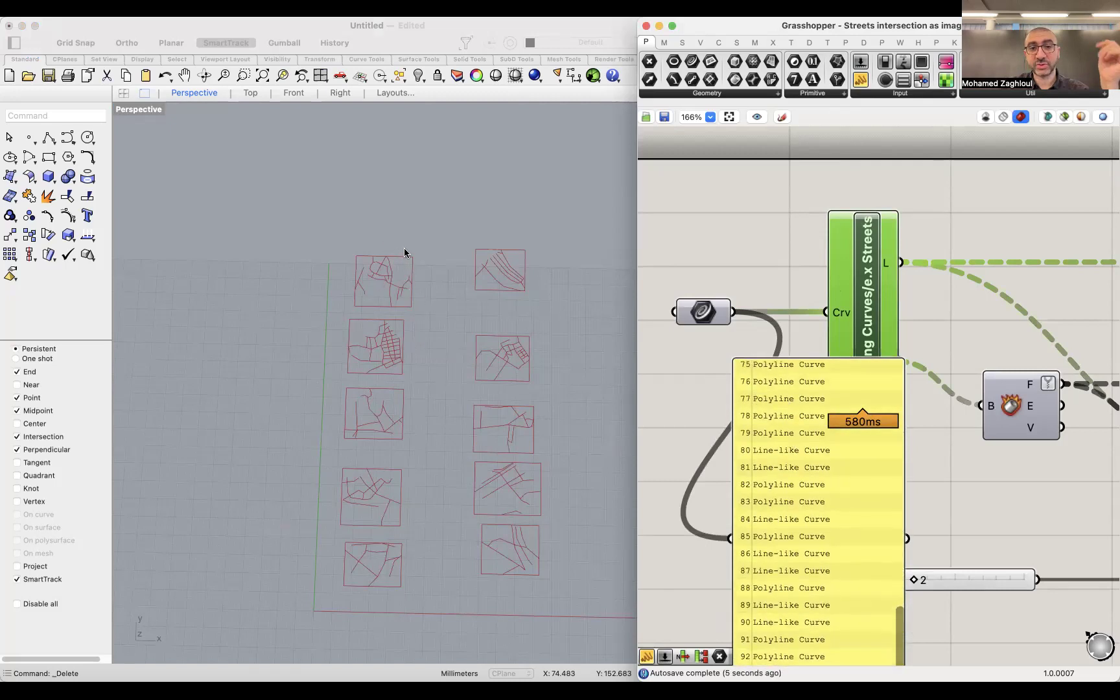
pyautogui.click(745, 413)
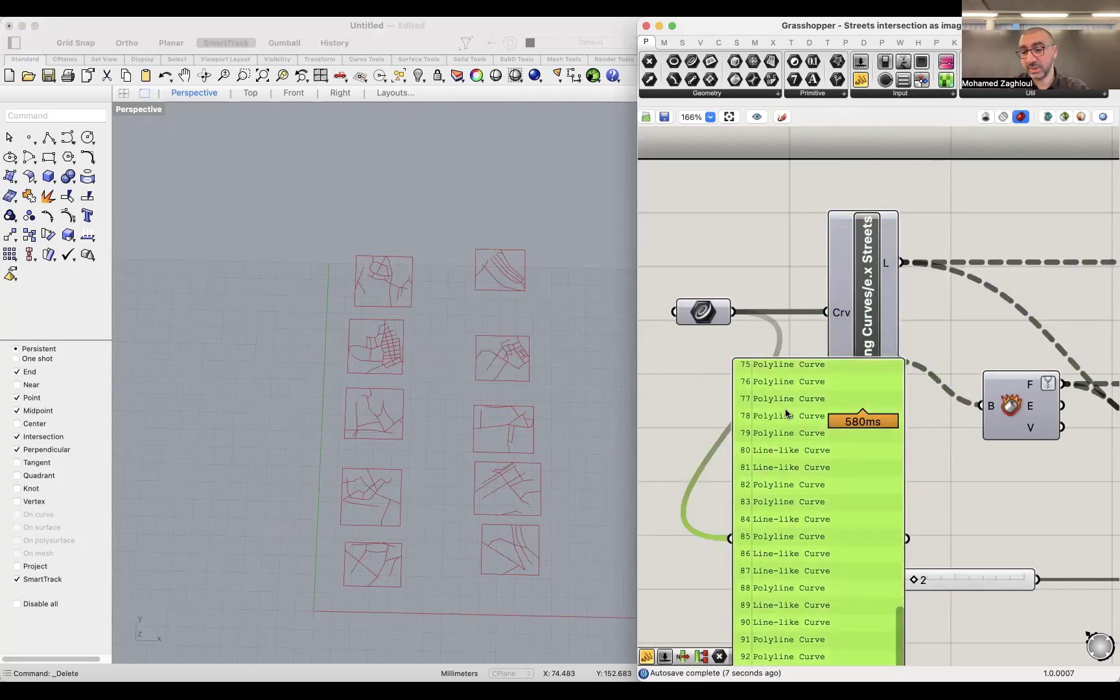
pyautogui.press('Delete')
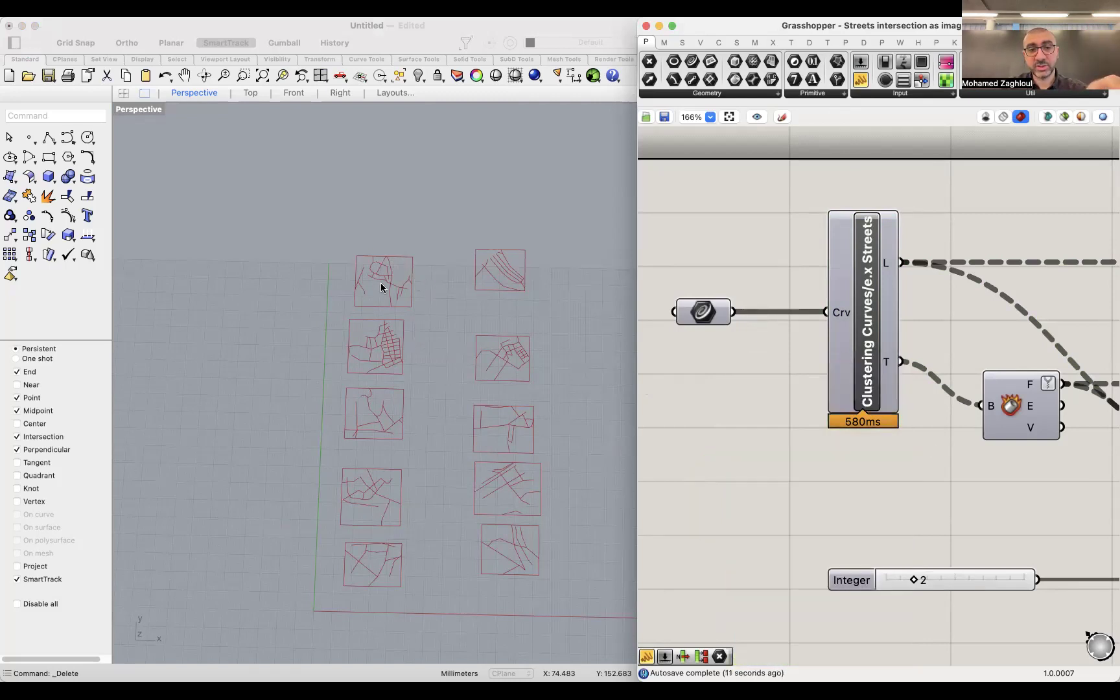
# Step: Compare the street samples in the viewport and open the Clustering Curves cluster to see its internal components
pyautogui.scroll(5, 381, 283)
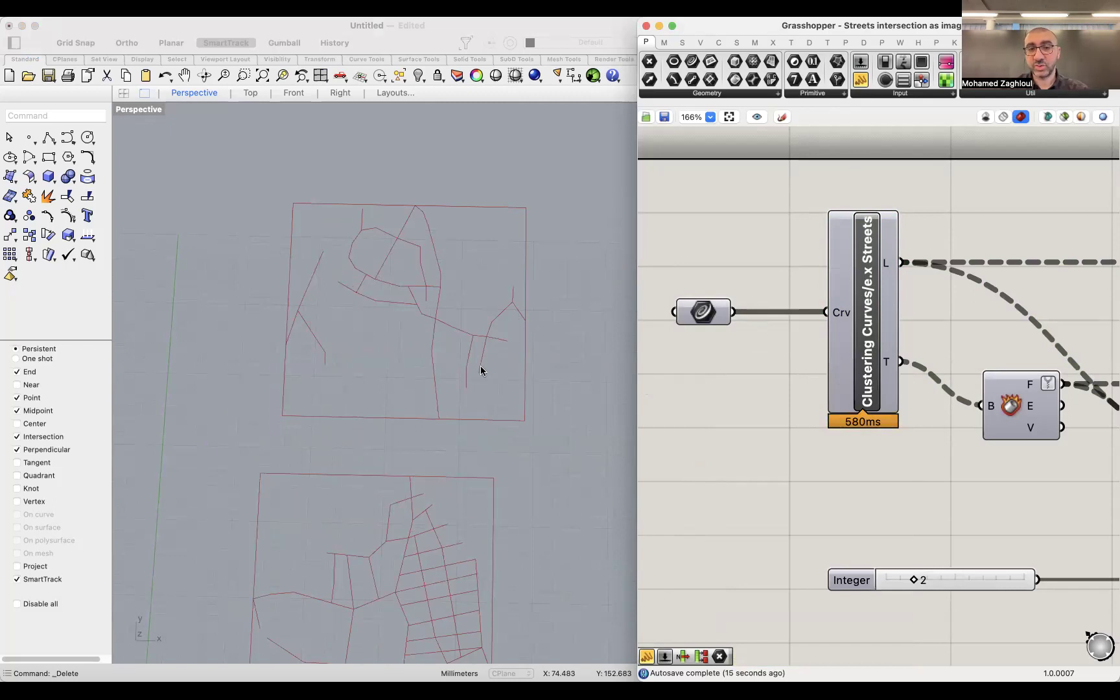
pyautogui.scroll(-3, 481, 366)
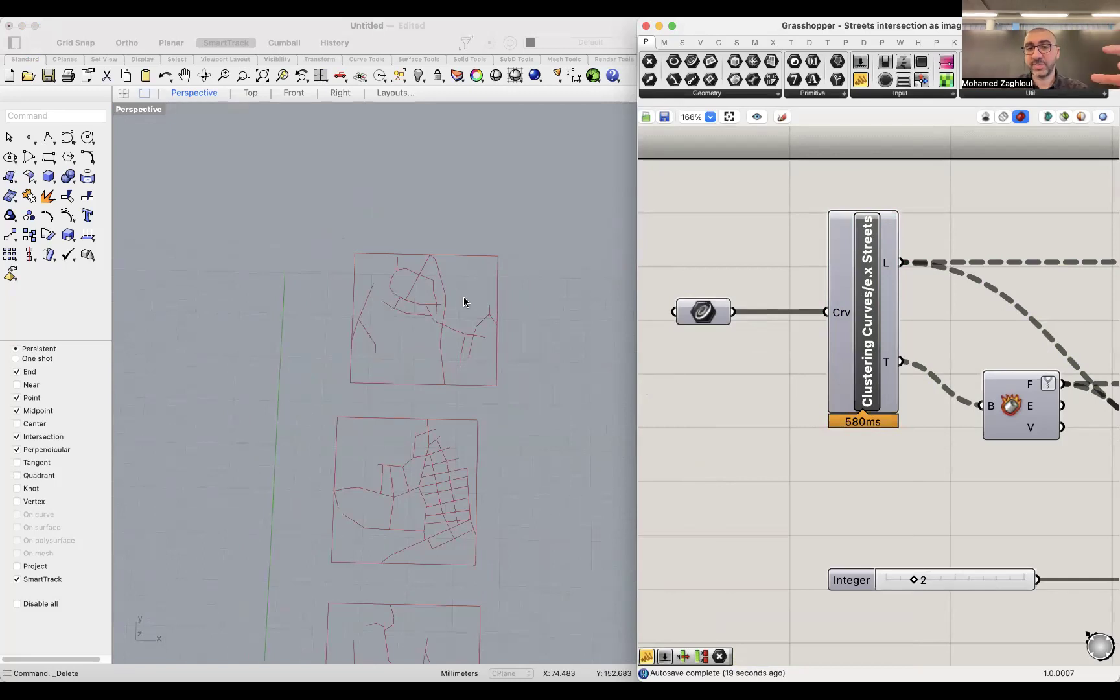
pyautogui.click(864, 313)
pyautogui.doubleClick(864, 313)
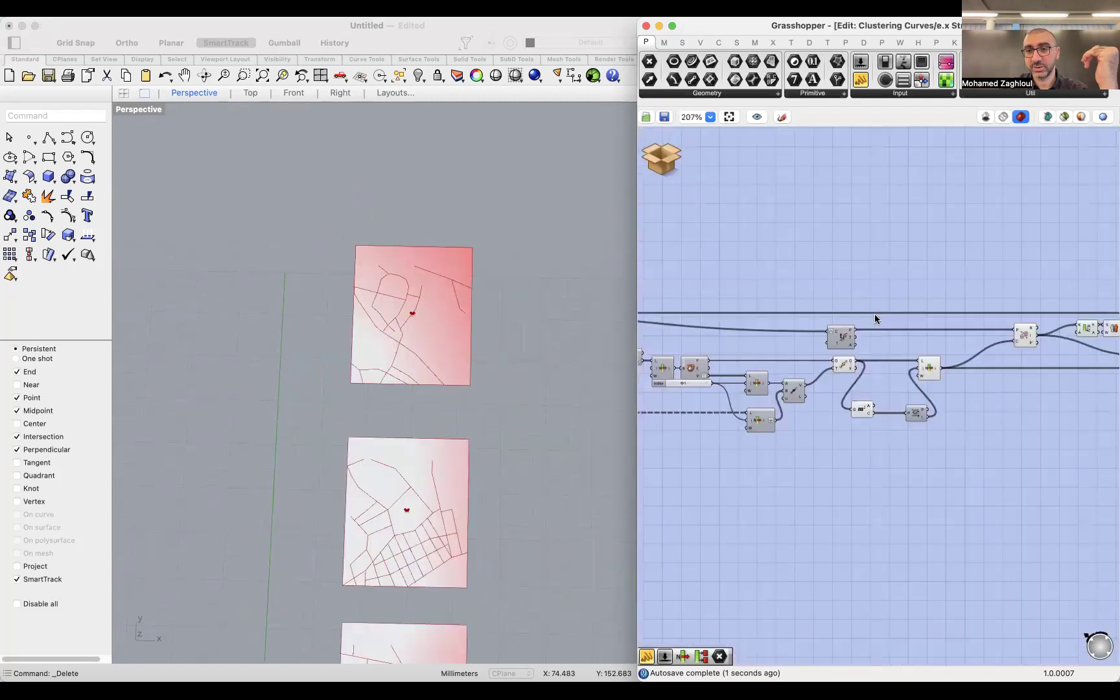
pyautogui.scroll(5, 717, 394)
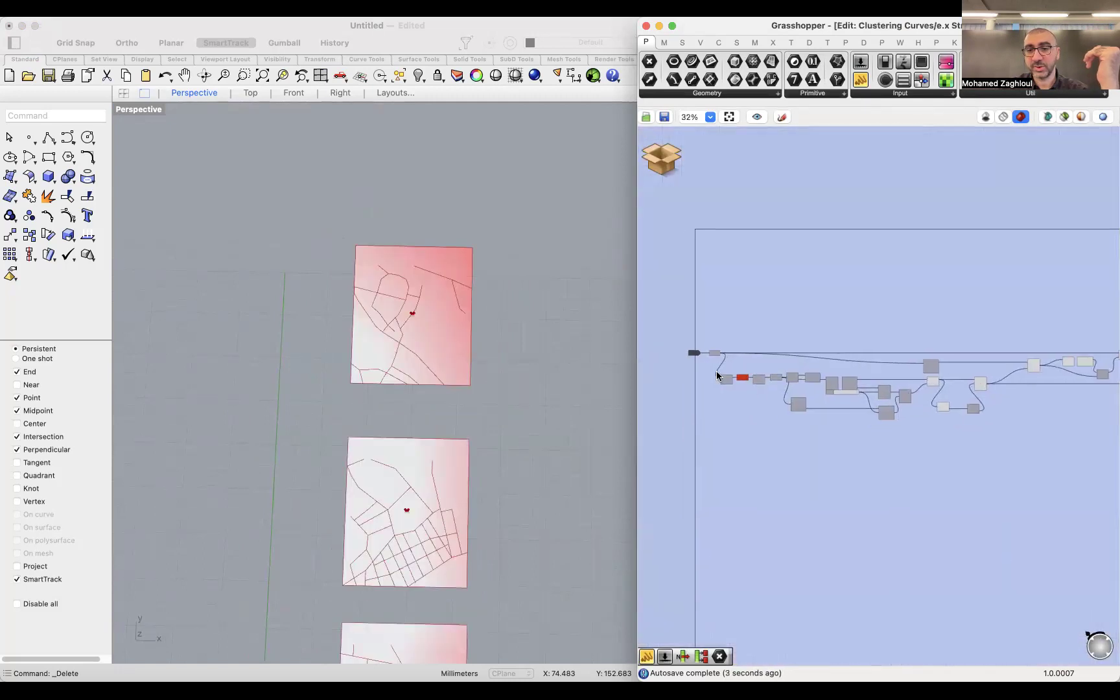
# Step: Preview only selected components and inspect the cluster's first bounding box, region union, second bounding box and second union one by one
pyautogui.click(757, 400)
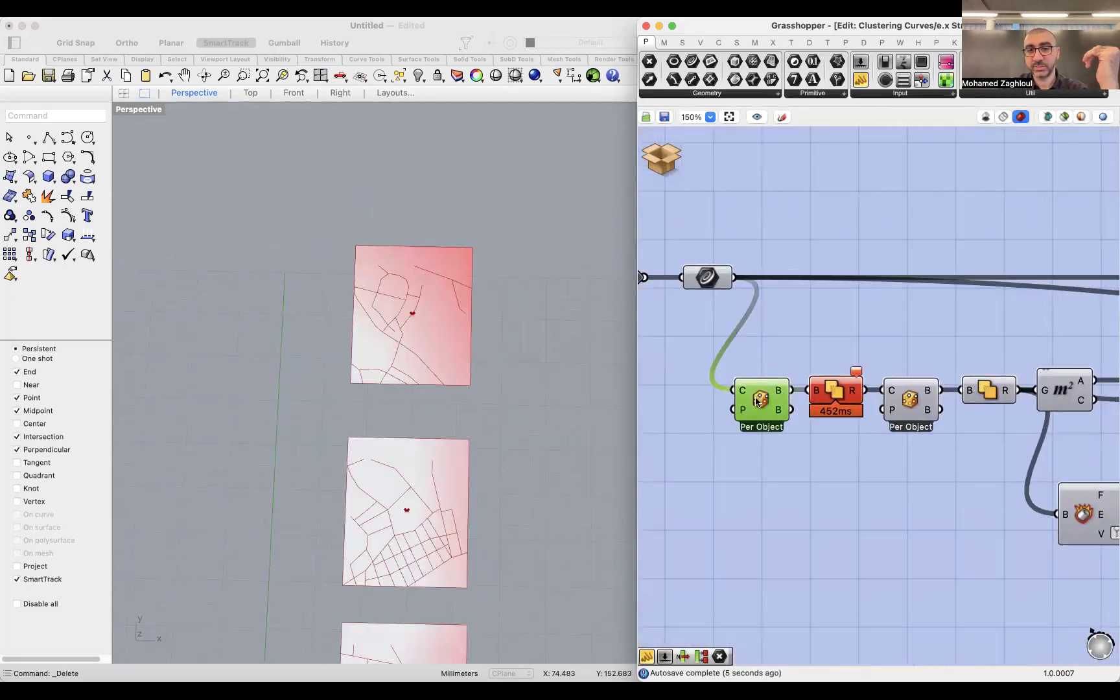
pyautogui.click(1062, 118)
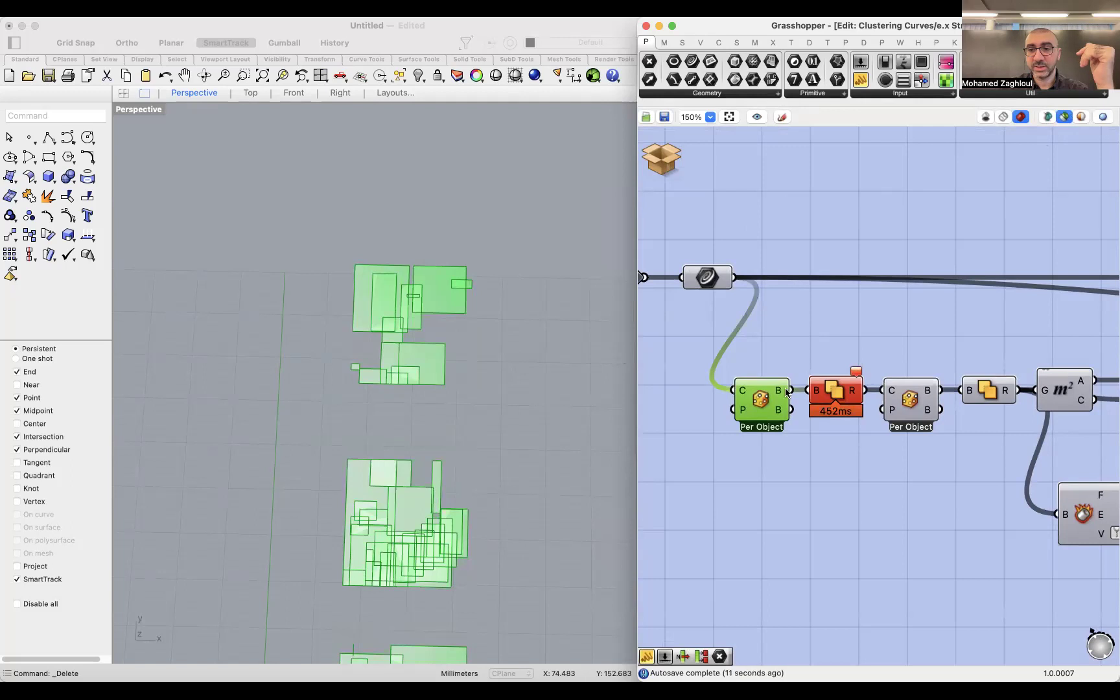
pyautogui.click(843, 400)
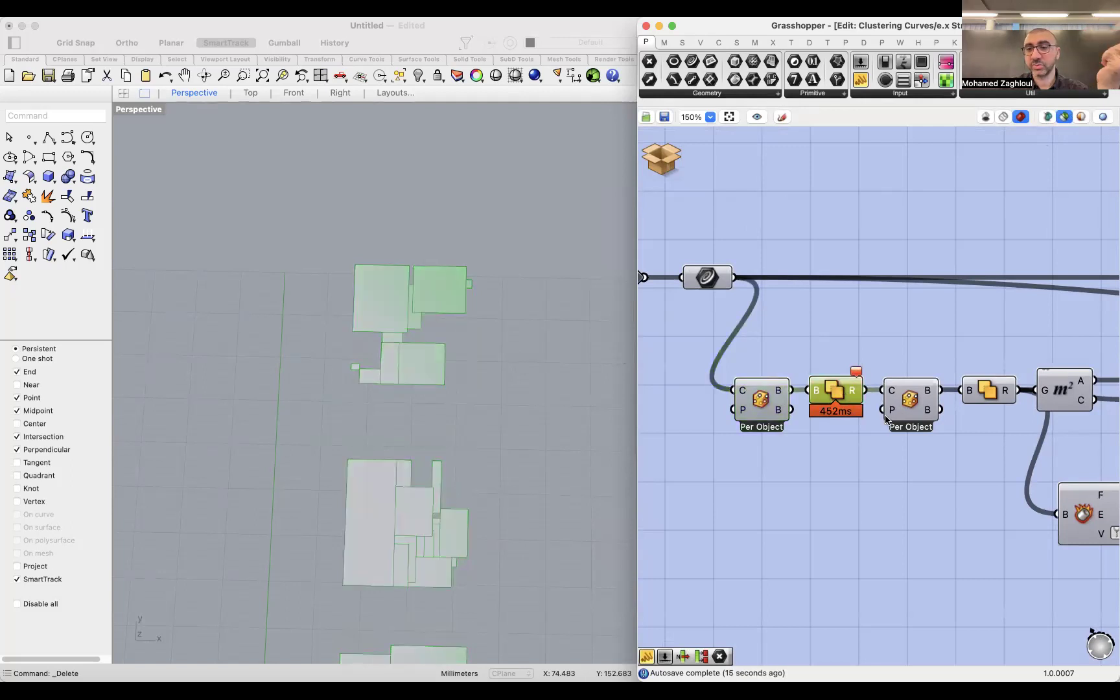
pyautogui.click(915, 426)
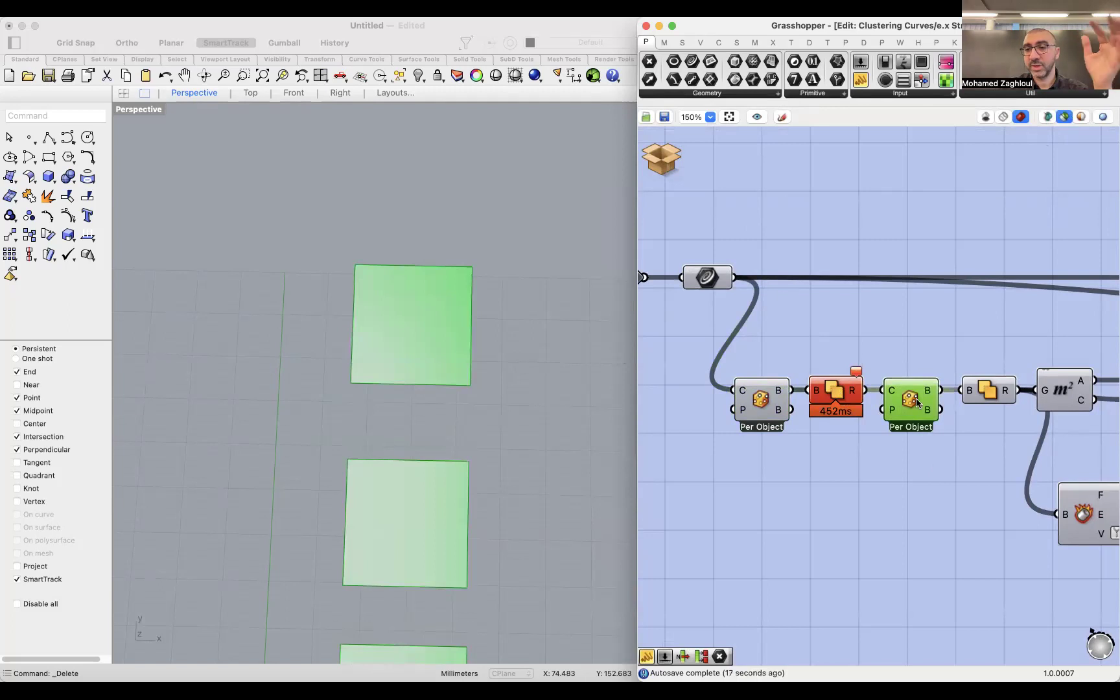
pyautogui.click(986, 390)
pyautogui.hscroll(5, 984, 399)
pyautogui.scroll(-5, 764, 320)
pyautogui.scroll(-1, 836, 374)
pyautogui.scroll(-4, 849, 383)
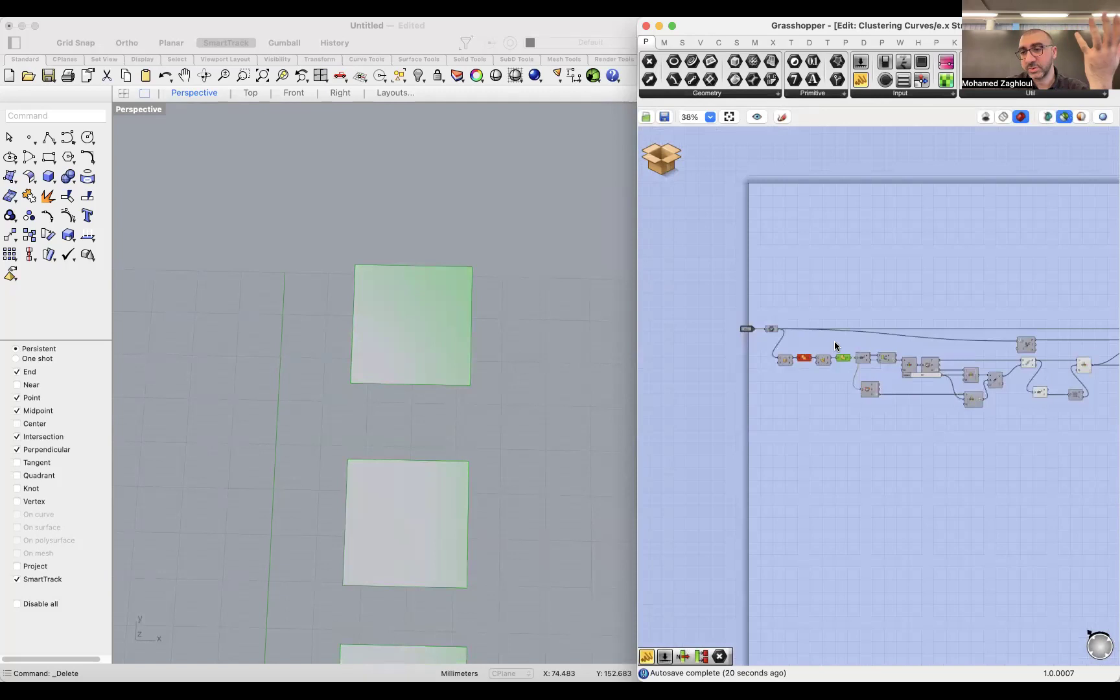
# Step: Discard and close the Clustering Curves cluster without saving changes, returning to the Streets intersection as images definition
pyautogui.rightClick(646, 145)
pyautogui.click(694, 173)
pyautogui.click(667, 161)
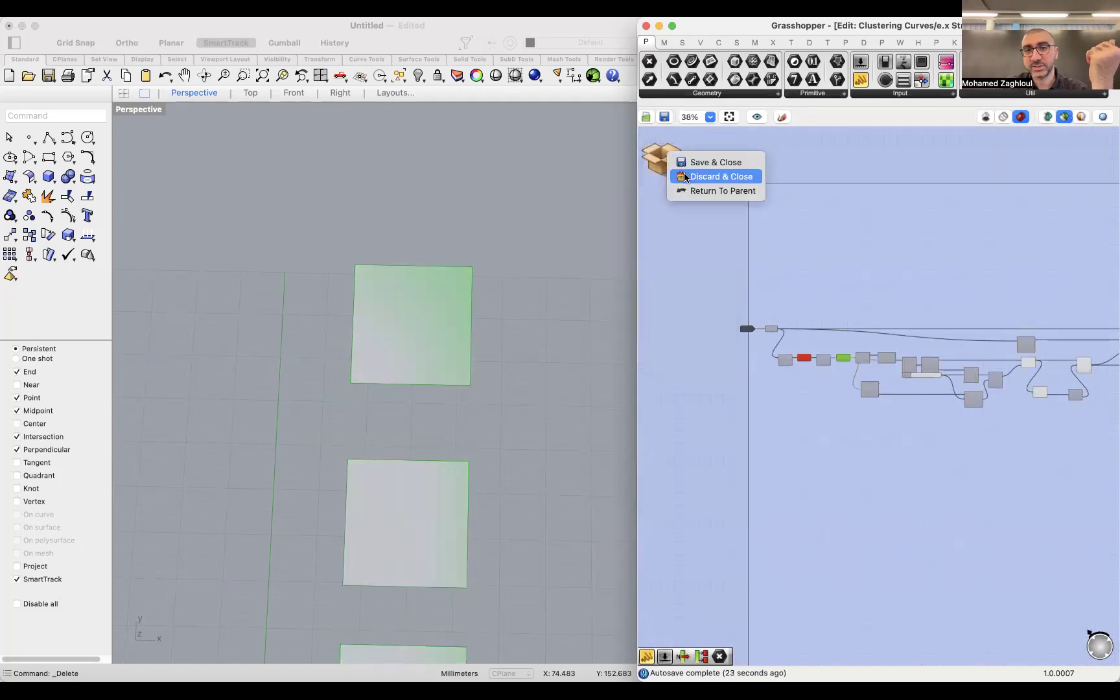
pyautogui.click(688, 174)
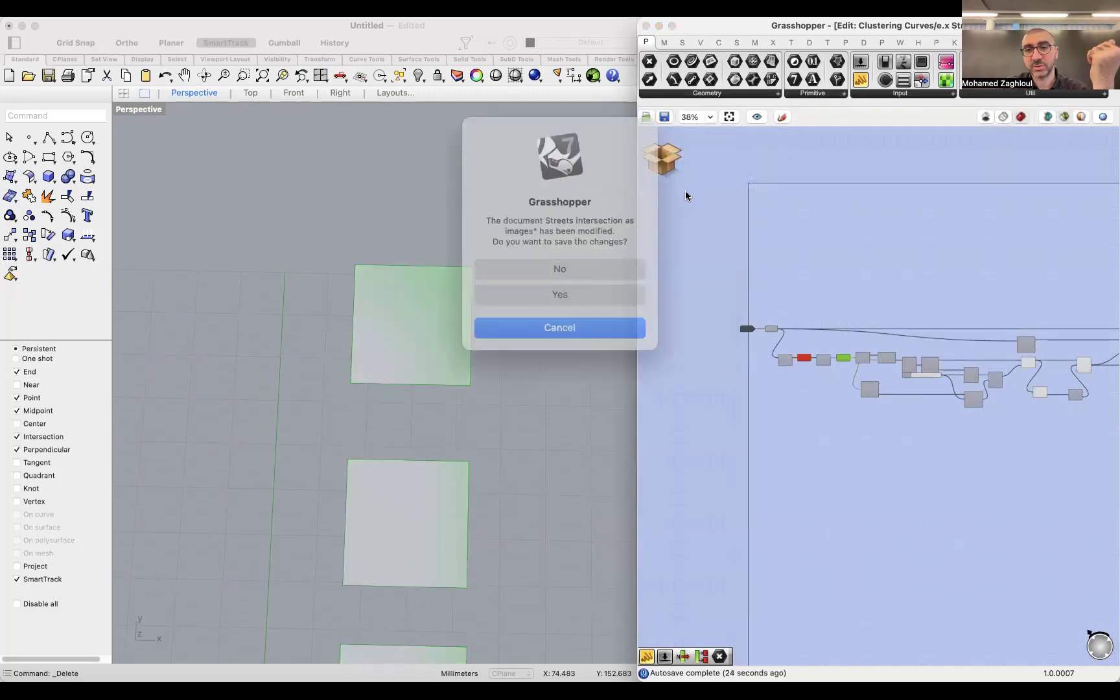
pyautogui.click(587, 265)
pyautogui.scroll(-6, 777, 373)
pyautogui.scroll(3, 791, 321)
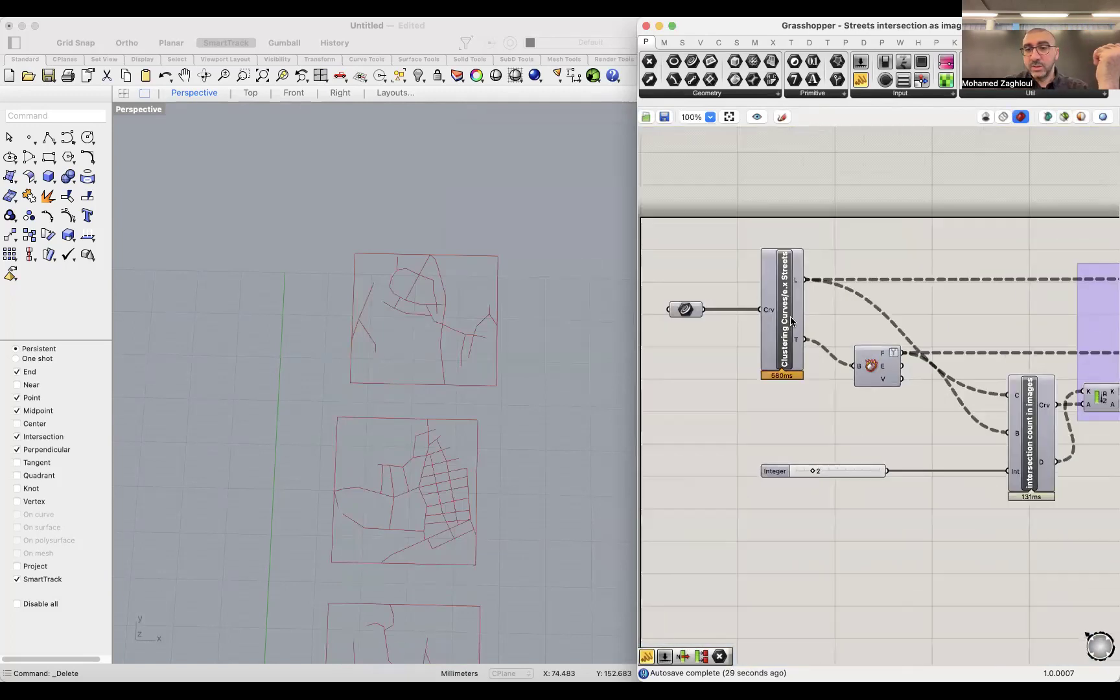
# Step: Restrict the preview to selected components and show the Deconstruct Brep output as frames over all street samples
pyautogui.scroll(-5, 388, 275)
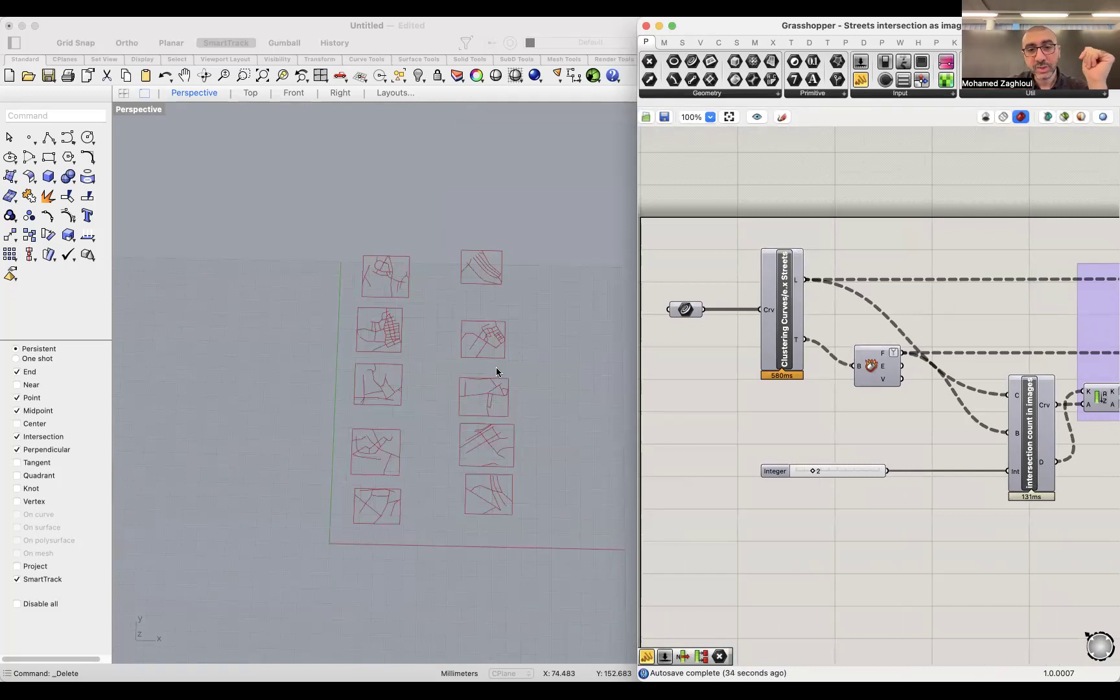
pyautogui.hscroll(4, 842, 350)
pyautogui.click(751, 366)
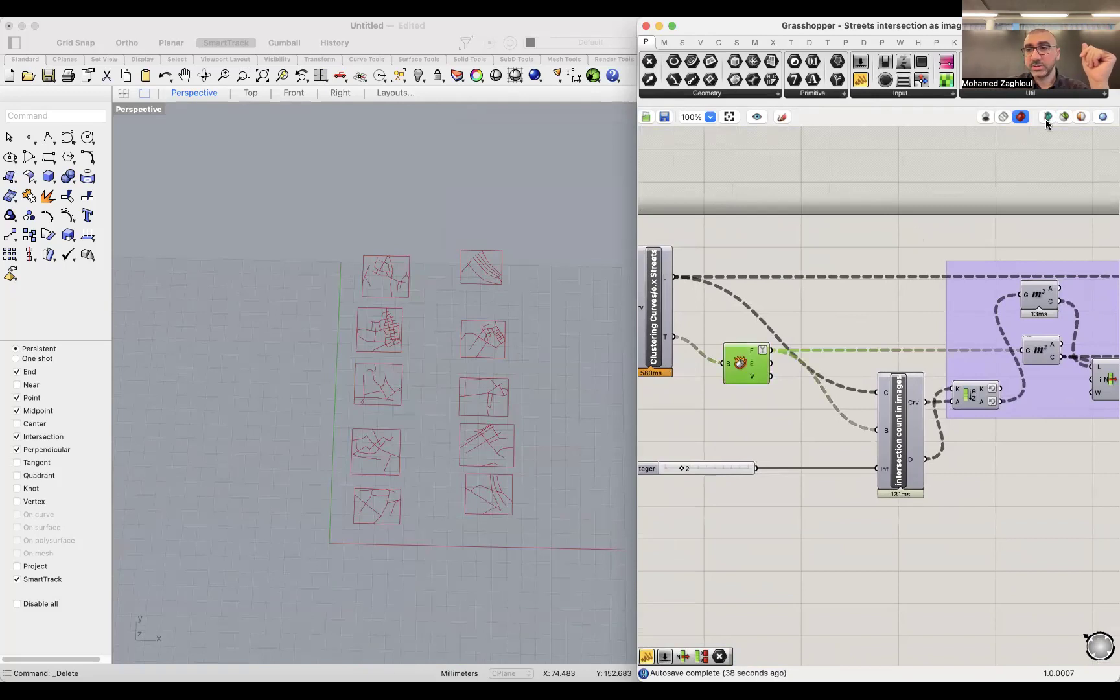
pyautogui.click(1064, 118)
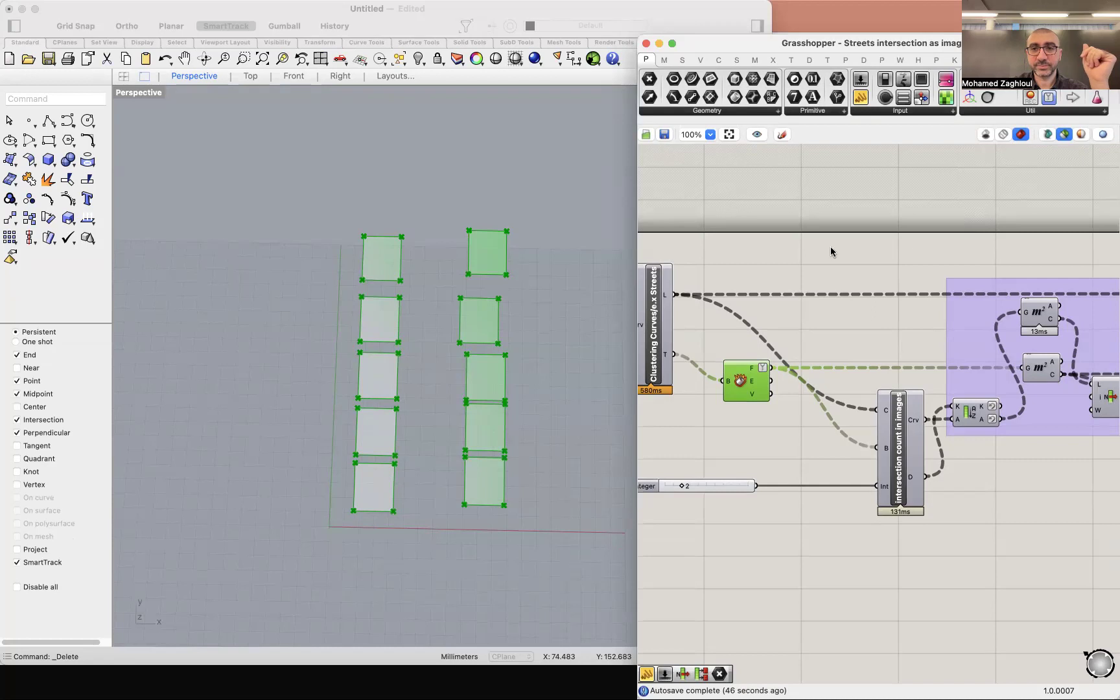
pyautogui.click(791, 320)
pyautogui.click(741, 382)
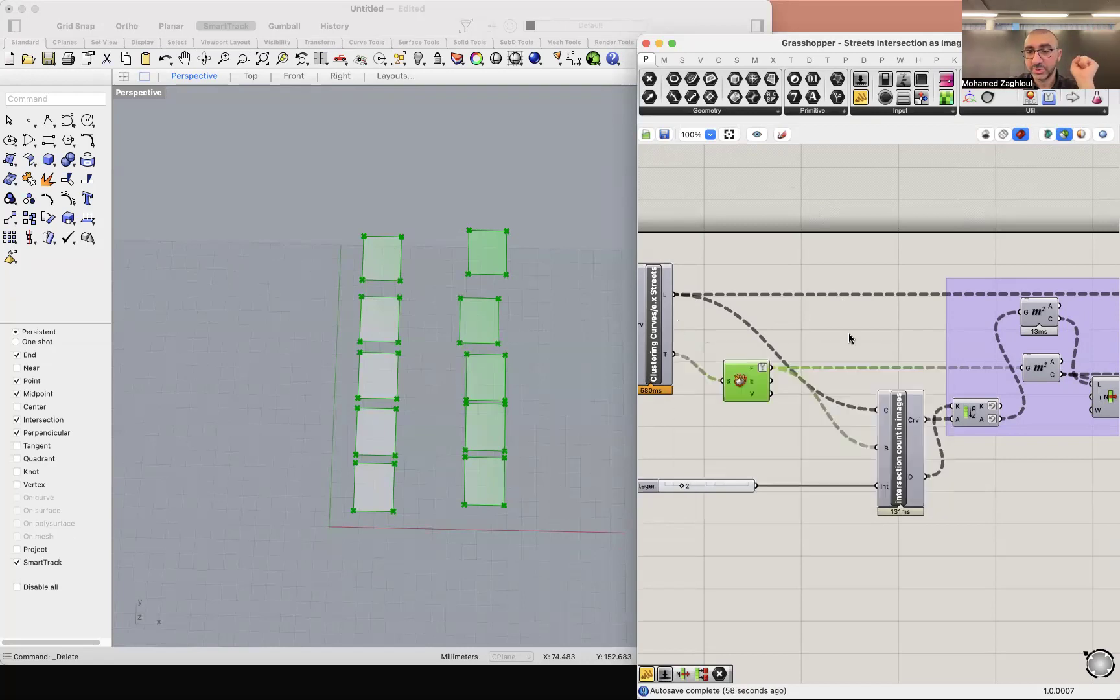
# Step: Preview the intersection count in images cluster and examine the grid it produces over the first street samples
pyautogui.hscroll(5, 849, 338)
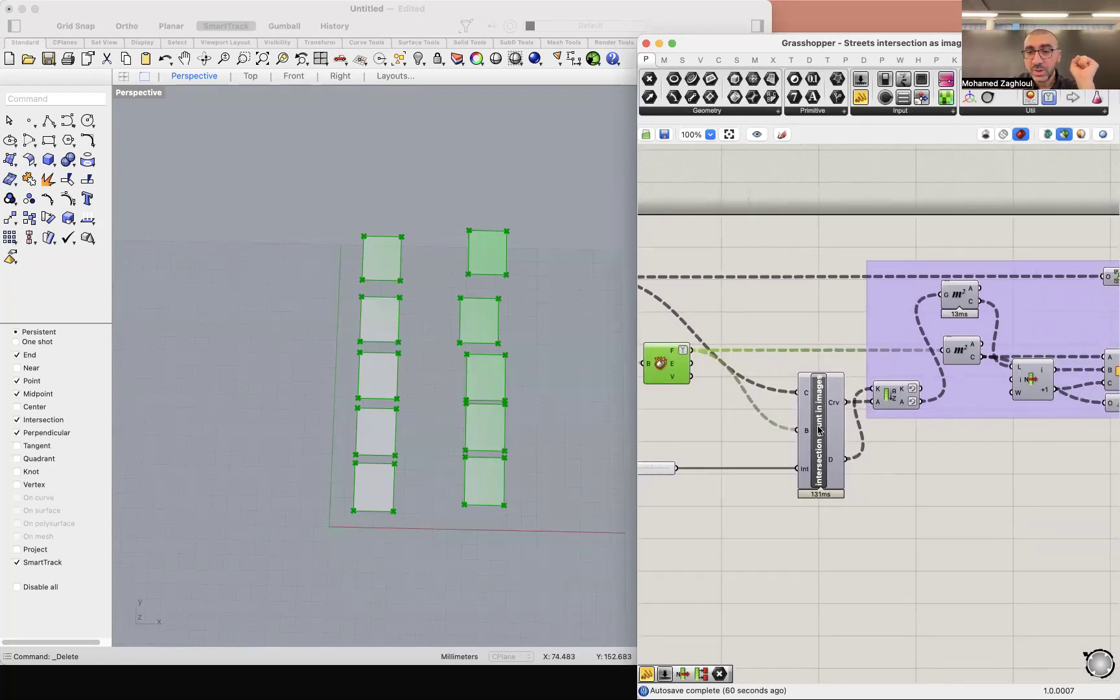
pyautogui.click(820, 430)
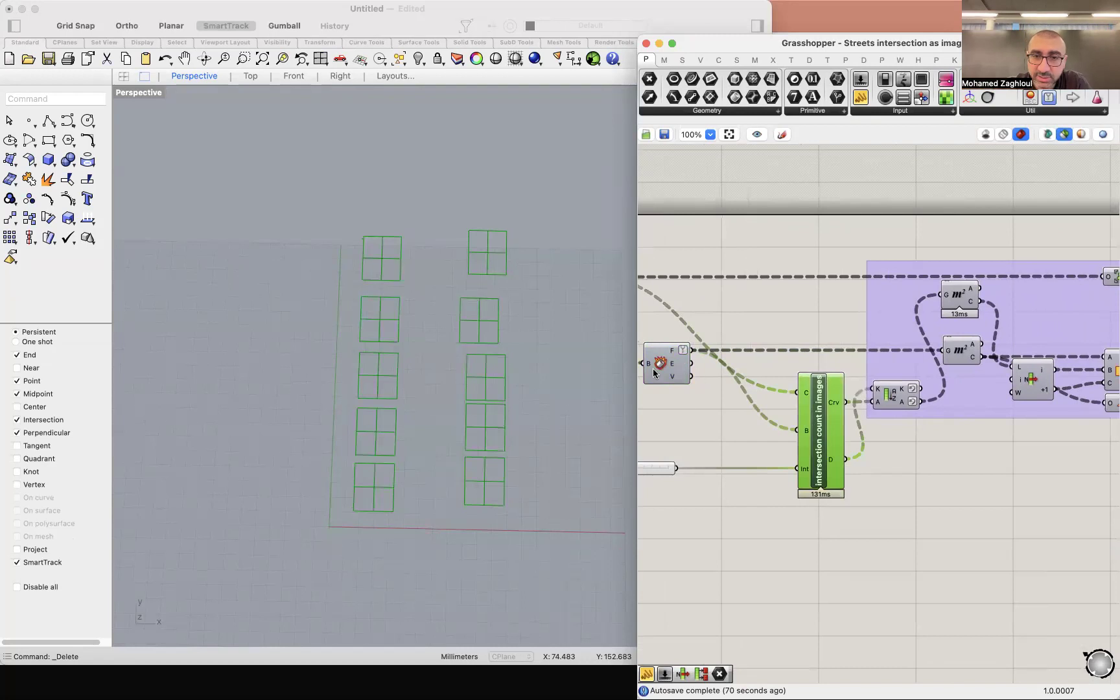
pyautogui.scroll(-3, 392, 267)
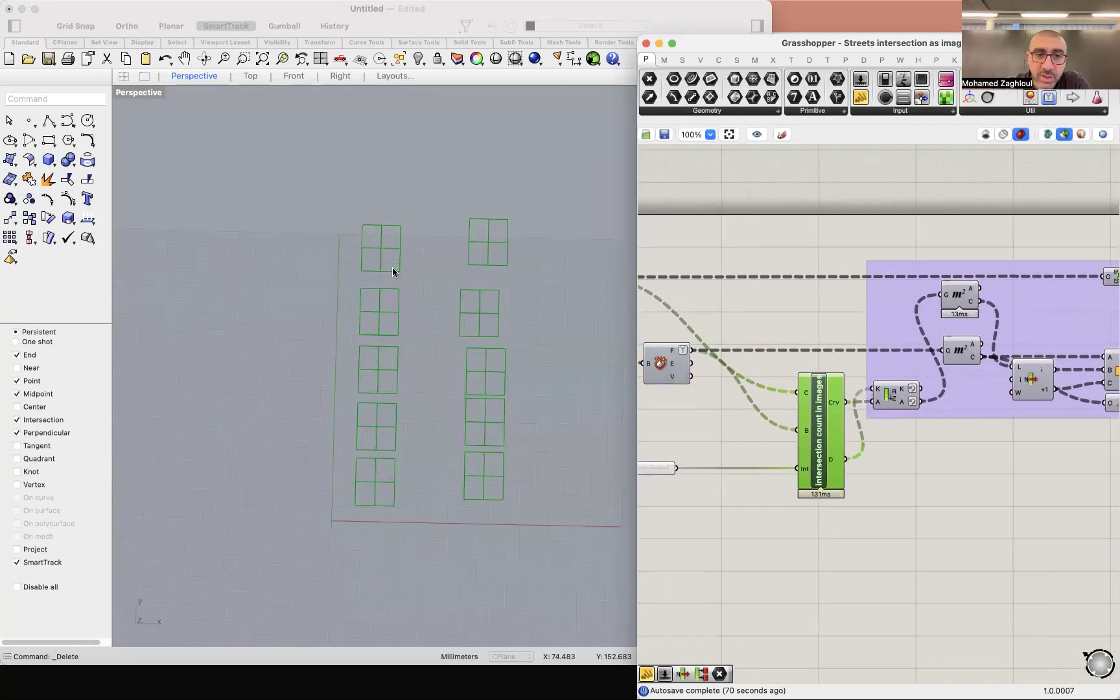
pyautogui.scroll(8, 387, 234)
pyautogui.scroll(3, 388, 233)
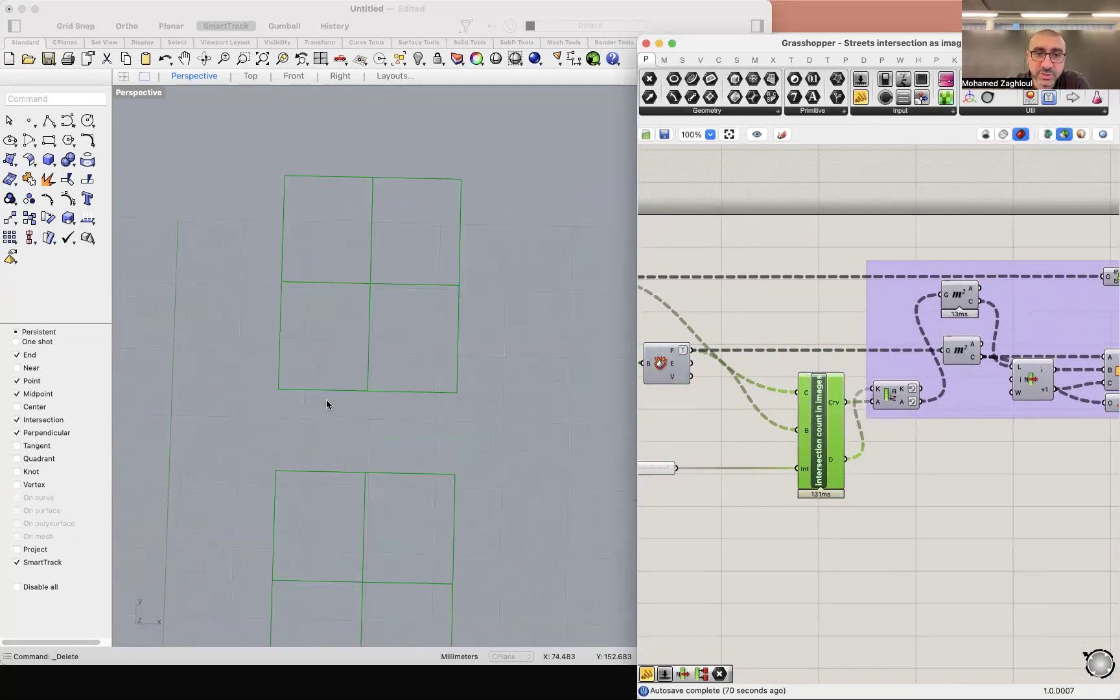
# Step: Preview the Curve parameter's streets together with the Deconstruct Brep frames to compare the first two samples
pyautogui.hscroll(-10, 847, 332)
pyautogui.click(815, 329)
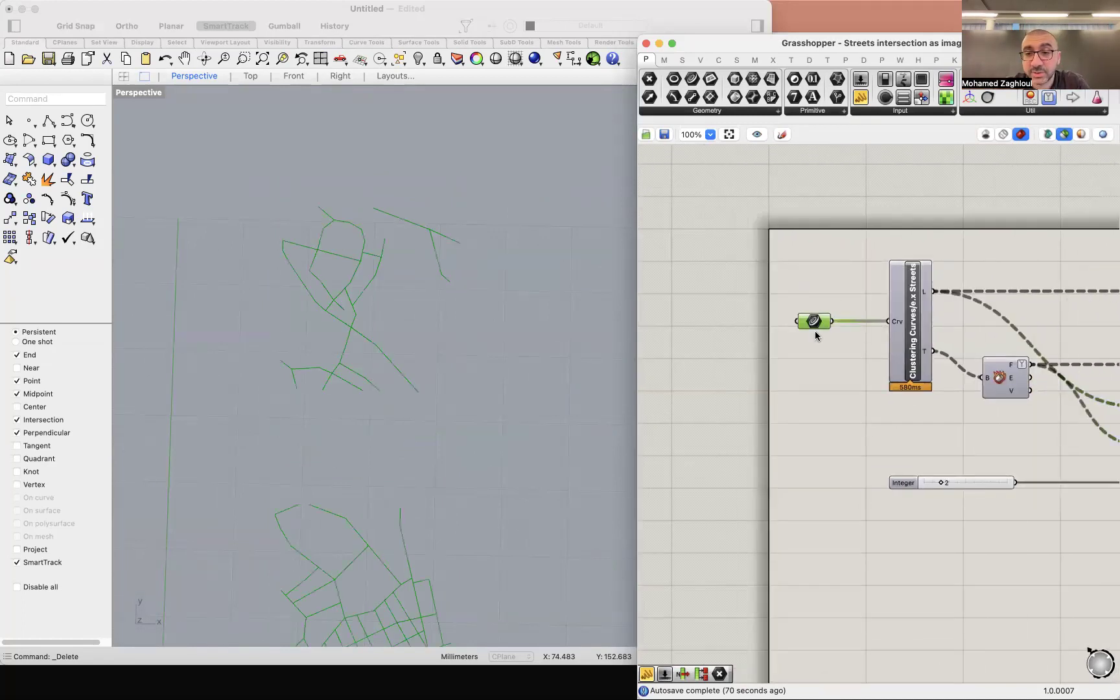
pyautogui.hscroll(10, 732, 367)
pyautogui.scroll(-3, 732, 367)
pyautogui.click(806, 316)
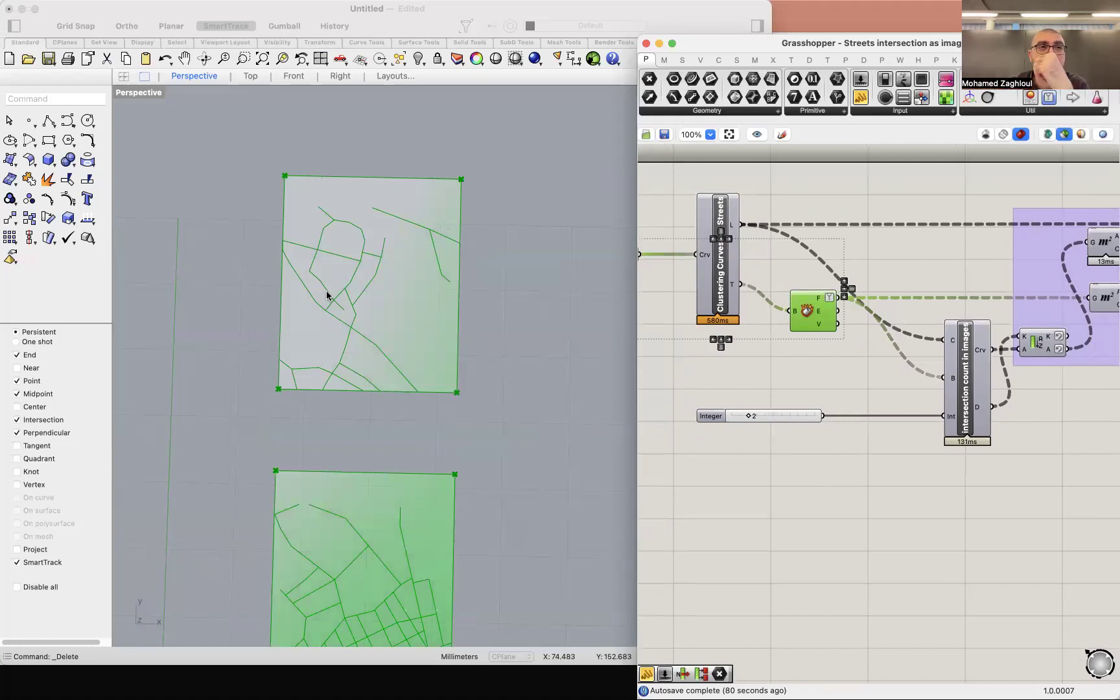
pyautogui.scroll(-2, 327, 295)
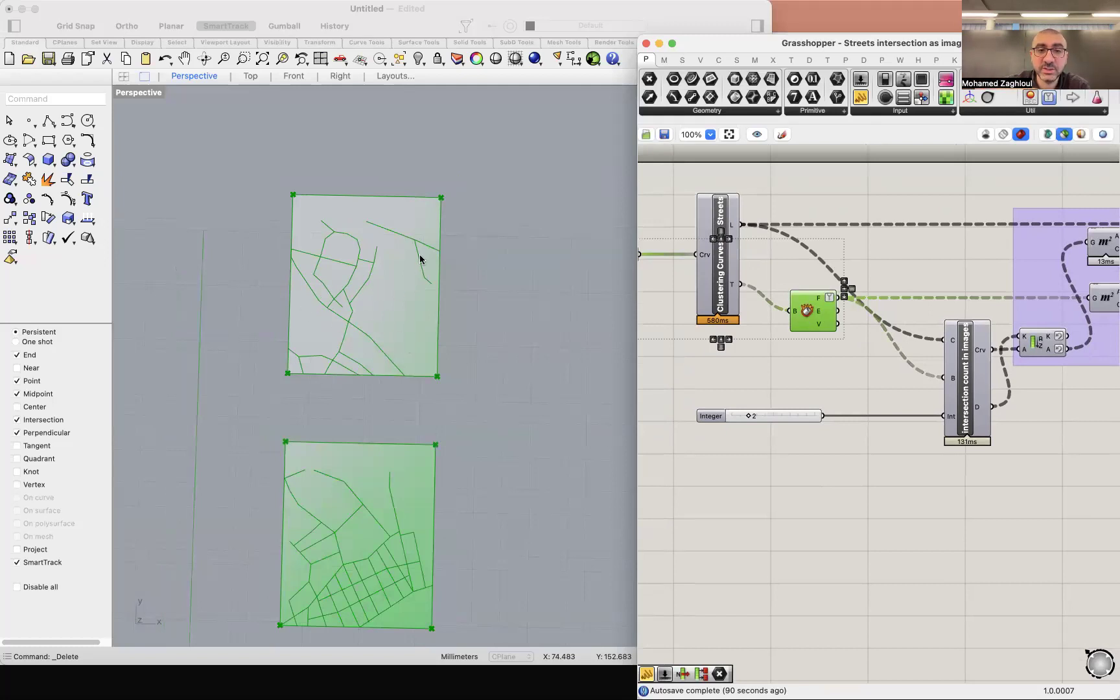
# Step: Preview the intersection count in images cluster over the two samples and open the cluster for editing
pyautogui.hscroll(5, 878, 403)
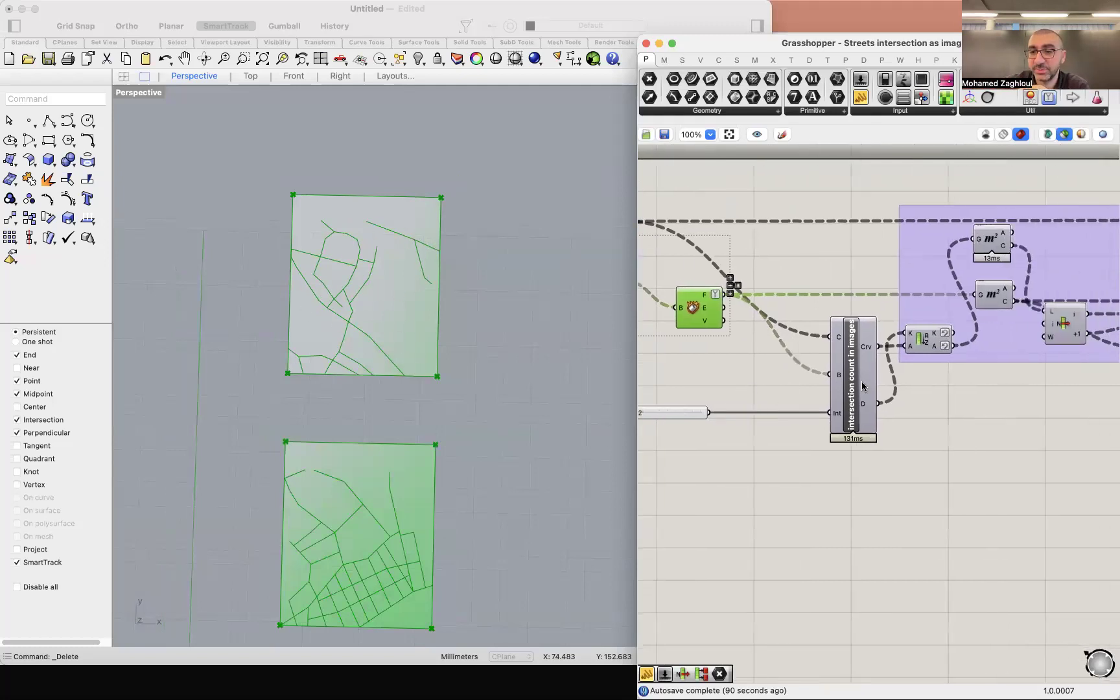
pyautogui.click(853, 370)
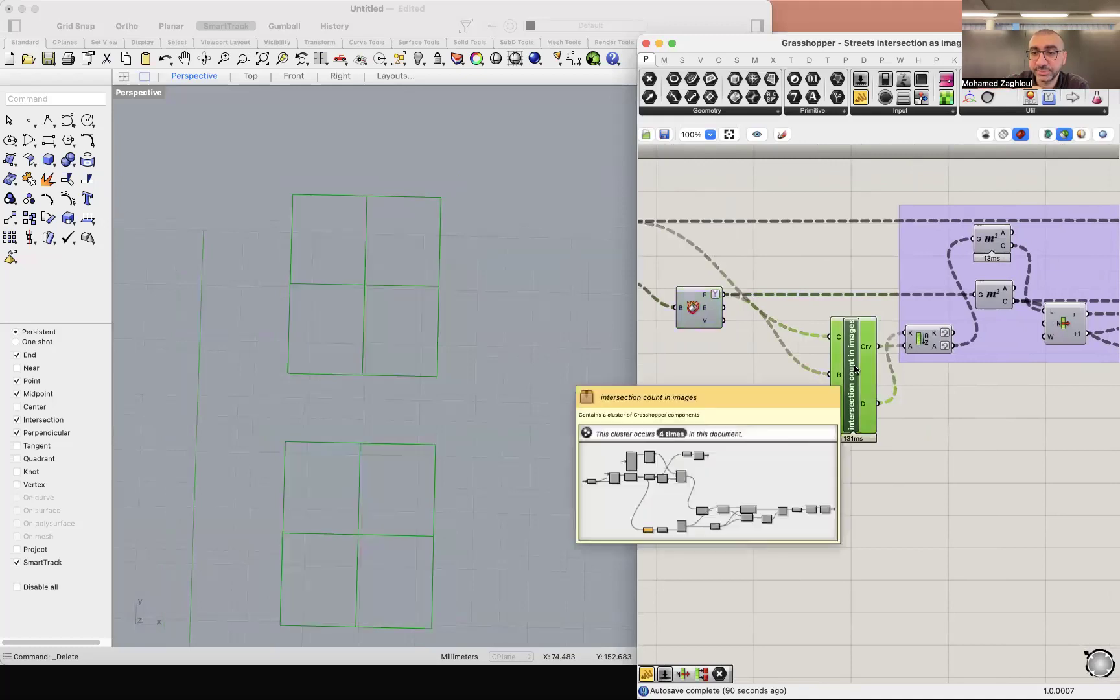
pyautogui.doubleClick(854, 369)
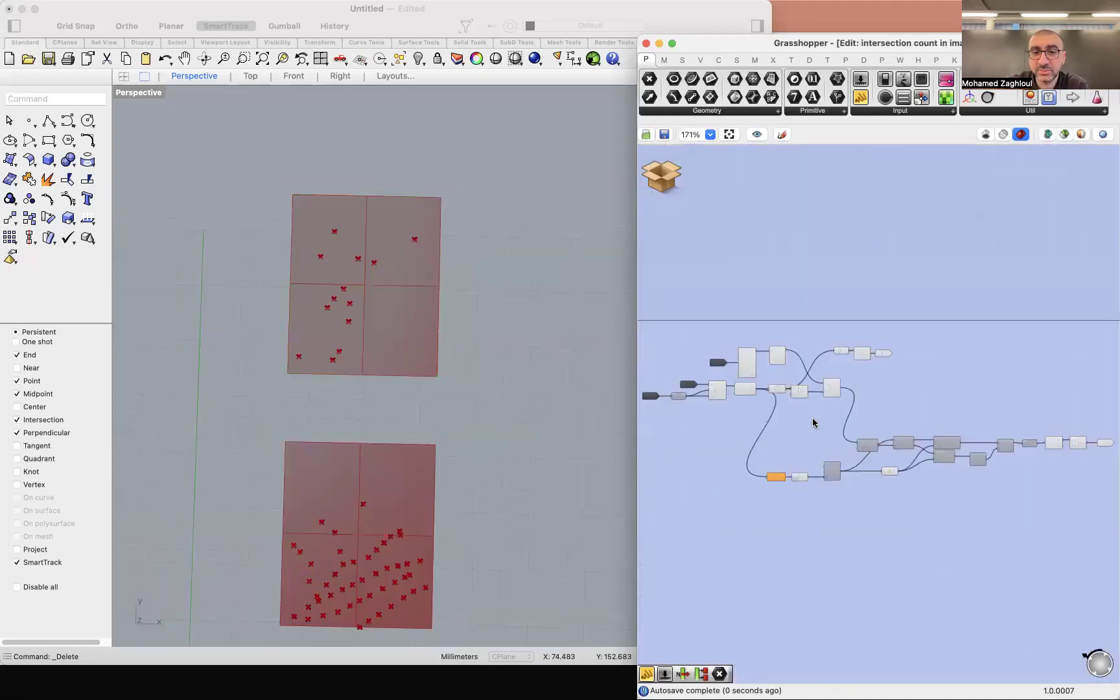
pyautogui.scroll(5, 744, 363)
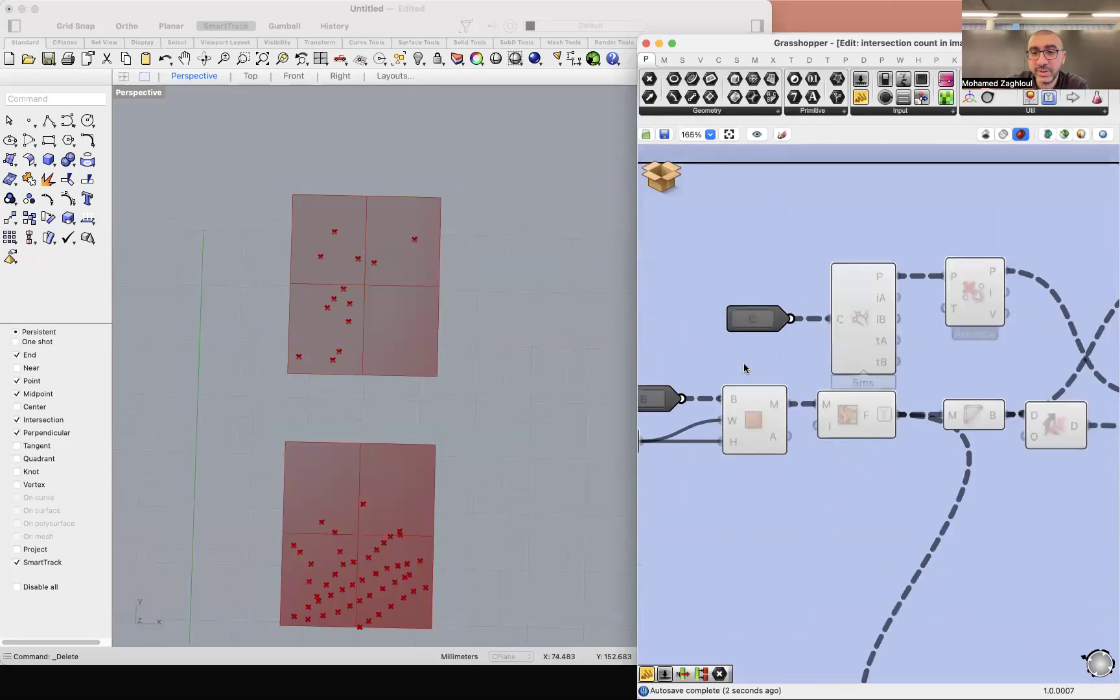
# Step: Preview the averaged street intersection points and the Mesh Plane grid to examine how the points fall within one sample's cells
pyautogui.click(860, 313)
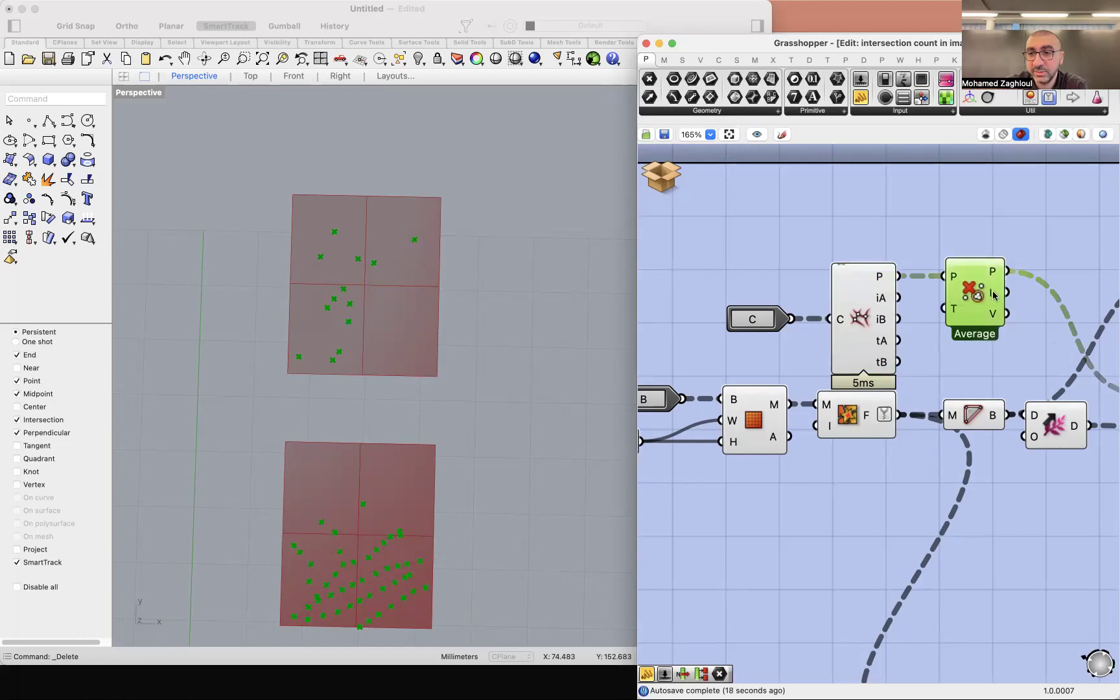
pyautogui.click(756, 418)
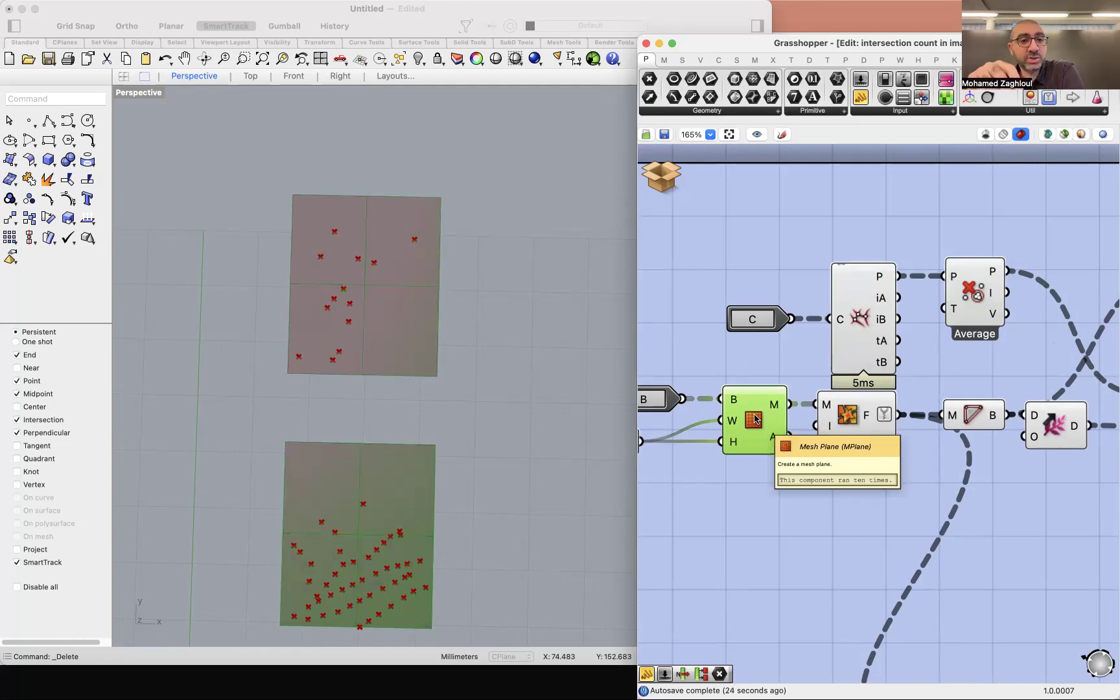
pyautogui.scroll(5, 505, 320)
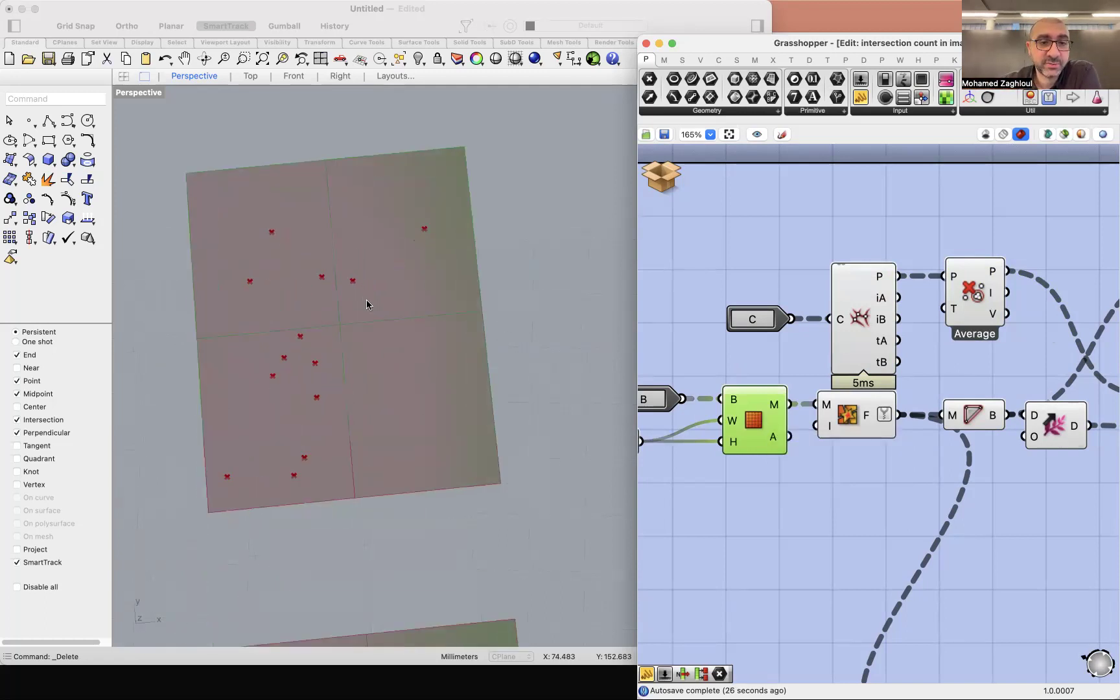
pyautogui.scroll(2, 366, 304)
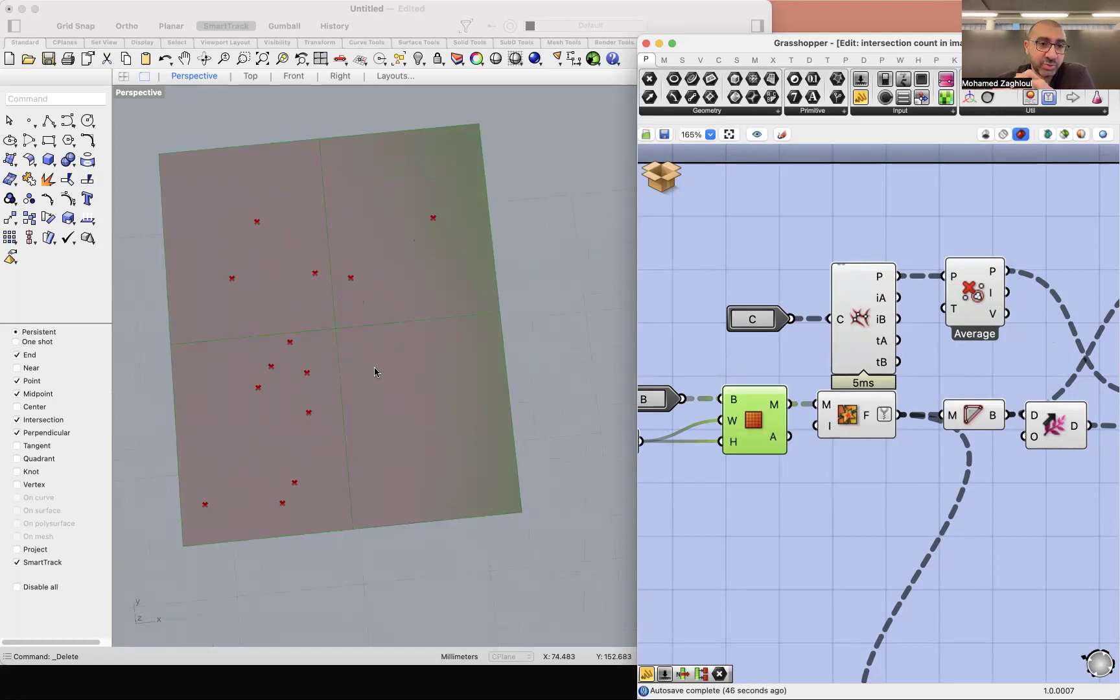
# Step: Preview the exploded mesh faces and examine the Point in Curves component that tests the intersection points against the cell boundaries
pyautogui.click(856, 420)
pyautogui.hscroll(3, 905, 473)
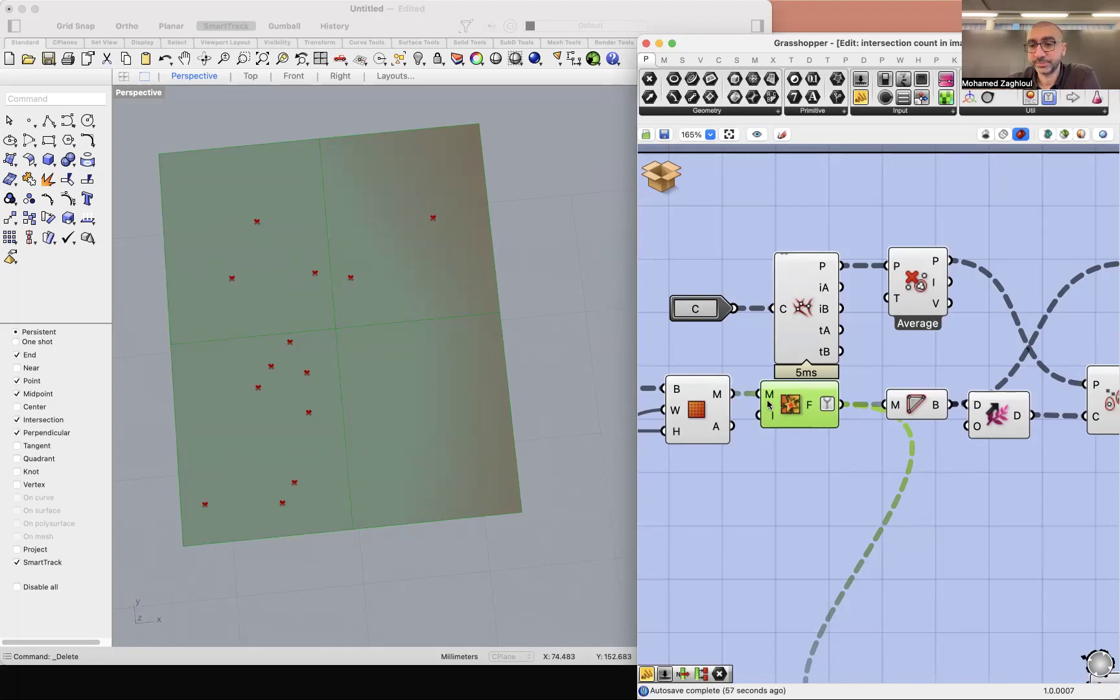
pyautogui.scroll(-5, 771, 405)
pyautogui.scroll(8, 933, 402)
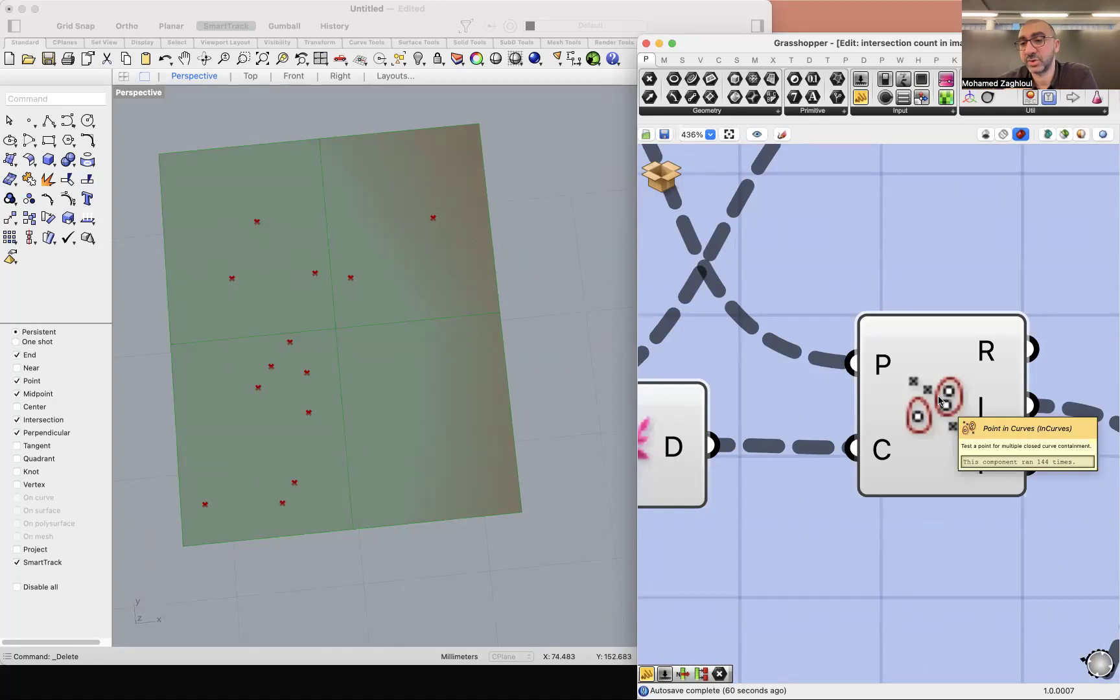
pyautogui.click(938, 400)
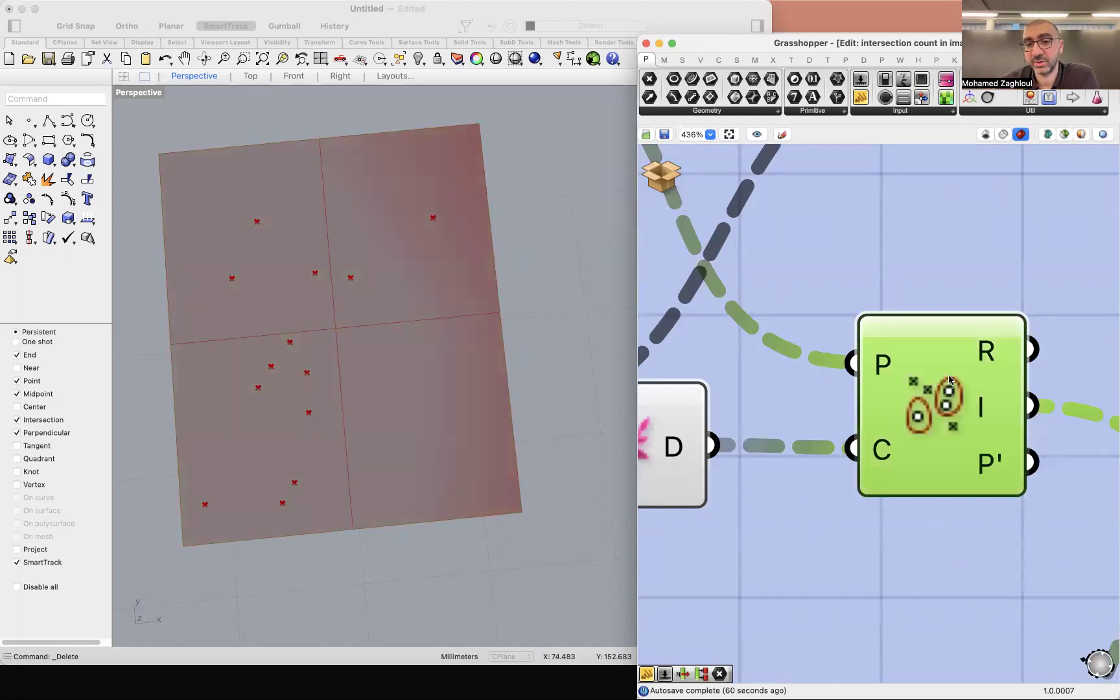
pyautogui.moveTo(885, 448)
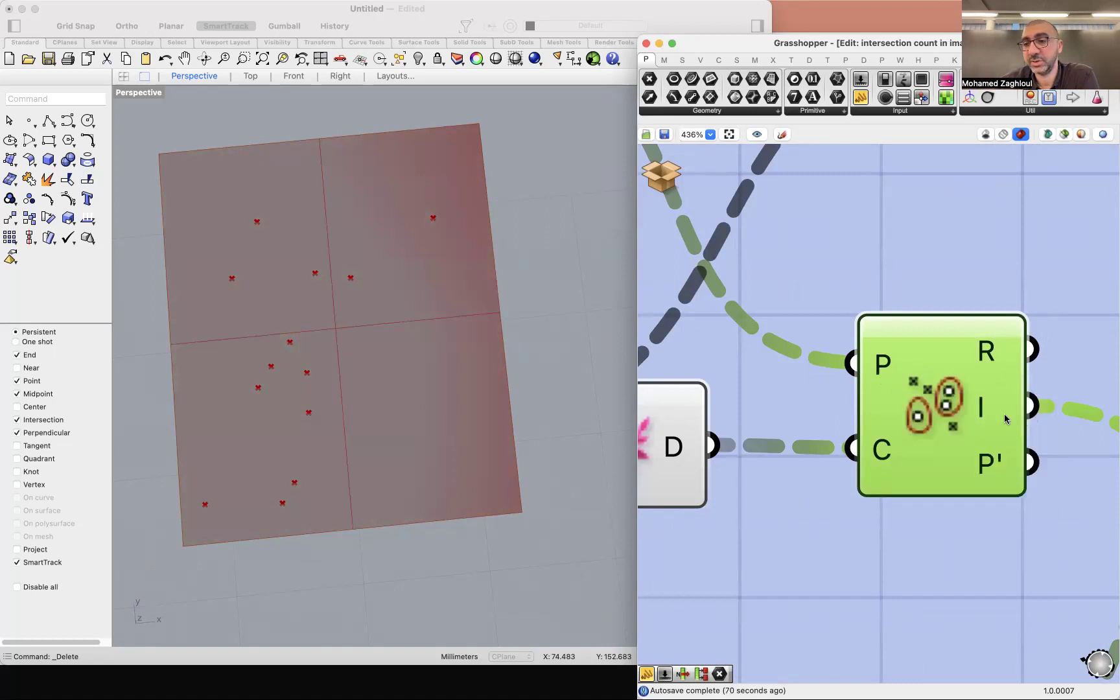
# Step: Add a panel beside Point in Curves and connect the component's I output to it
pyautogui.hscroll(5, 986, 288)
pyautogui.moveTo(860, 98); pyautogui.dragTo(981, 380)
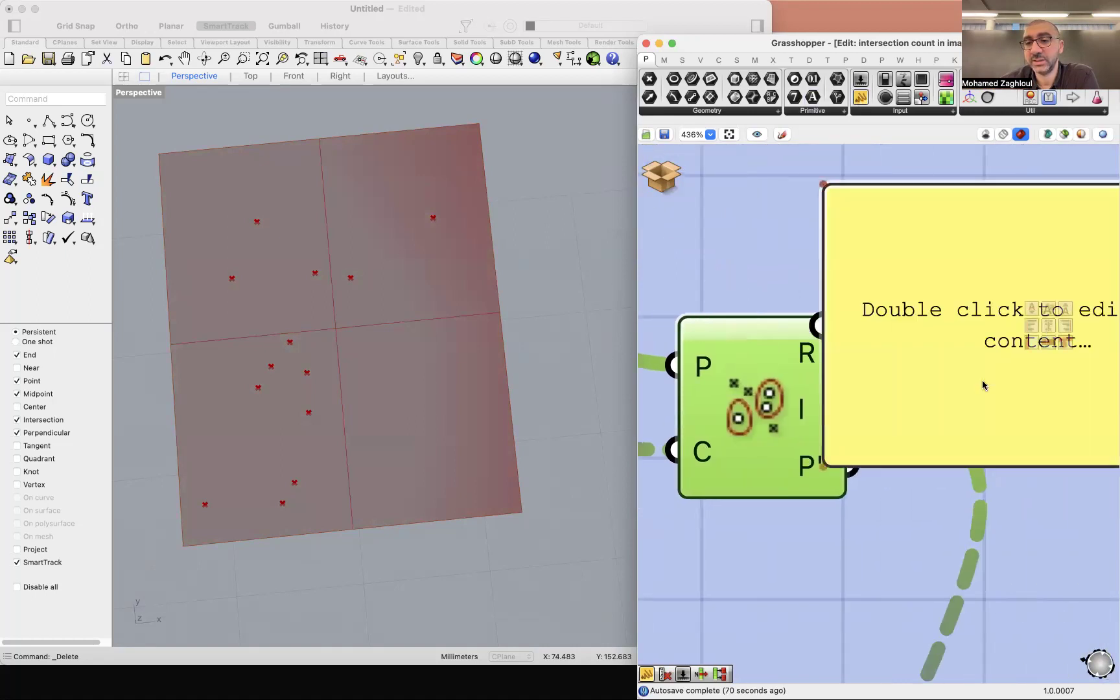
pyautogui.moveTo(854, 407); pyautogui.dragTo(916, 334)
pyautogui.hscroll(5, 882, 304)
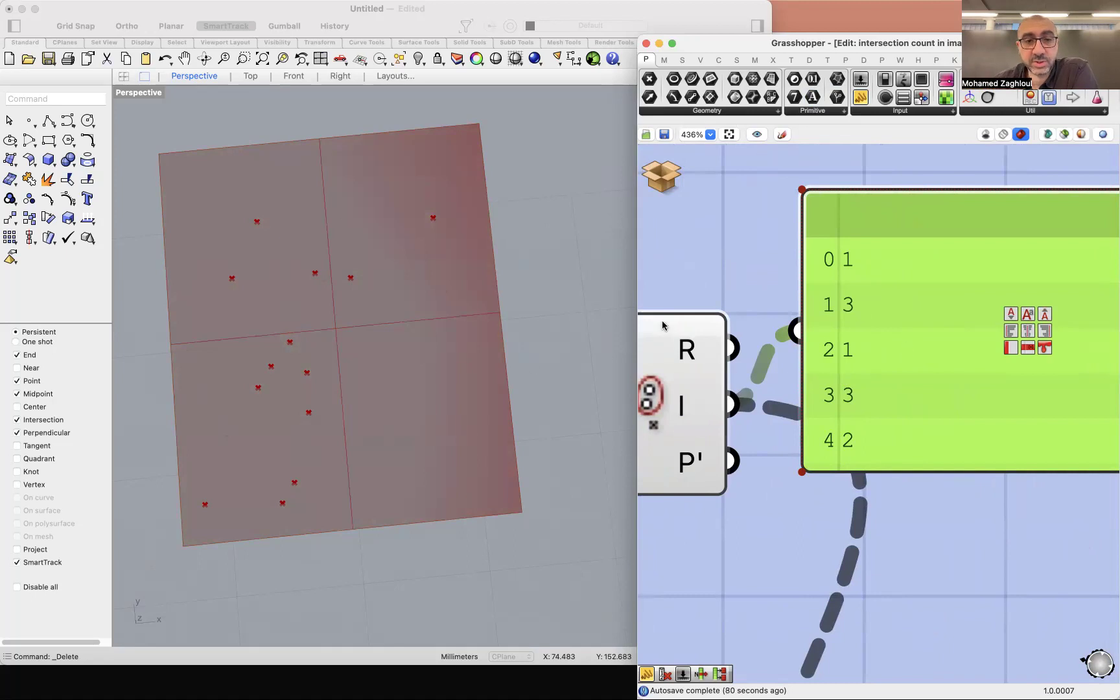
# Step: Add an Explode Tree component fed by the Mesh Plane's M output and reduce it to the {0} branch
pyautogui.scroll(-5, 431, 301)
pyautogui.scroll(-5, 448, 337)
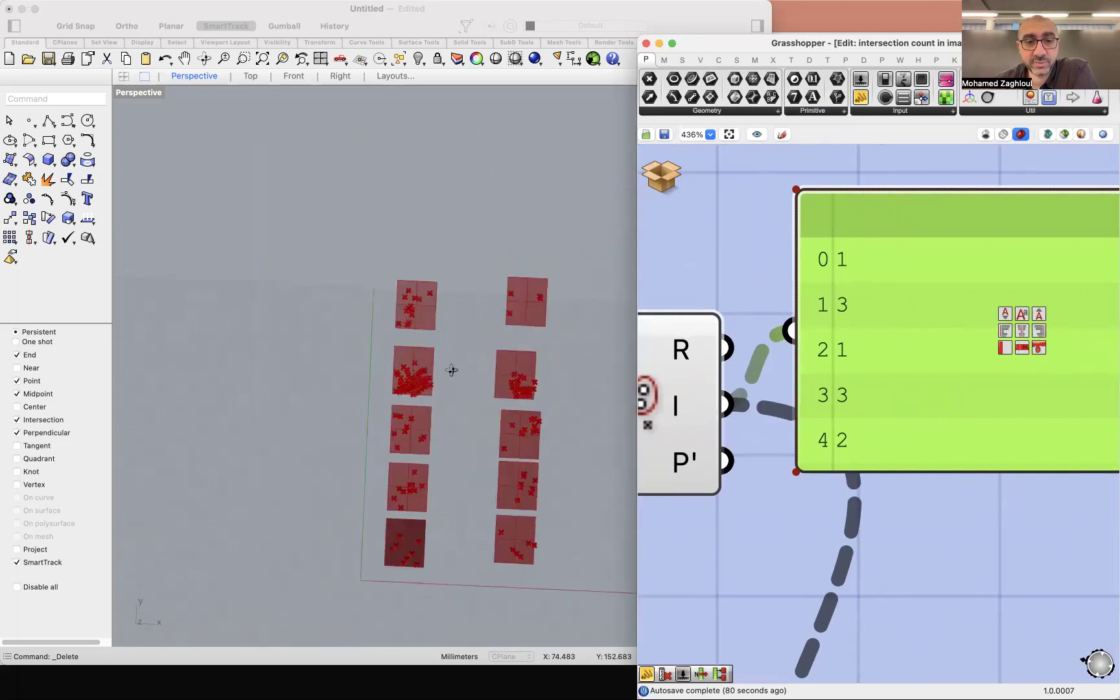
pyautogui.scroll(-10, 945, 310)
pyautogui.scroll(6, 860, 331)
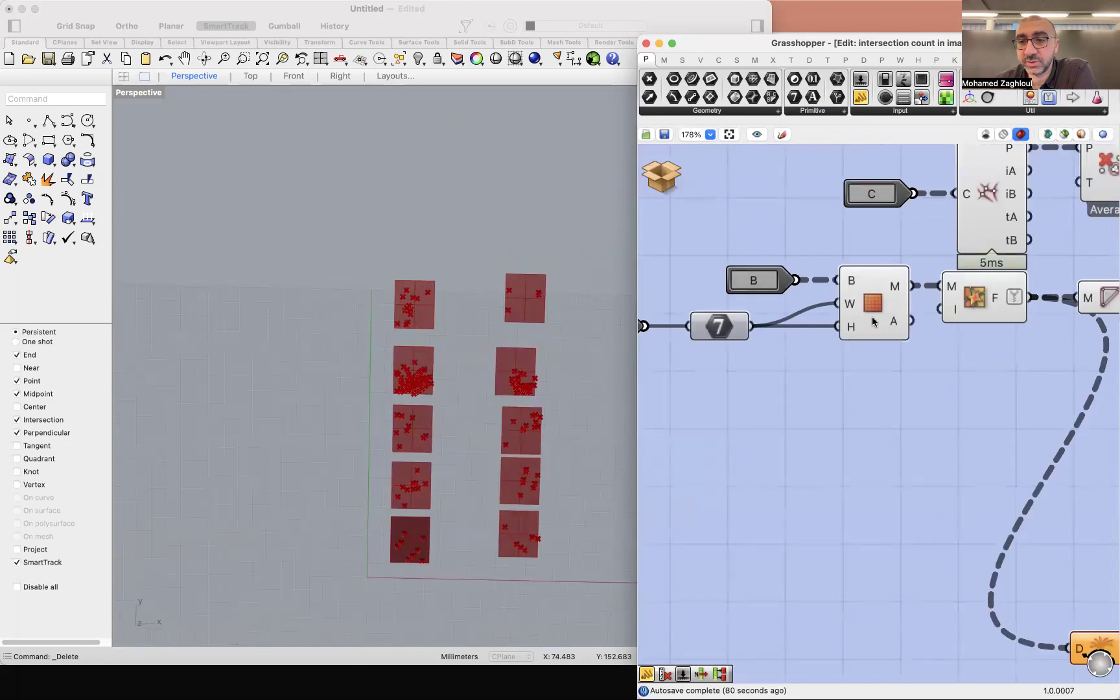
pyautogui.doubleClick(907, 415)
pyautogui.write('tree ex')
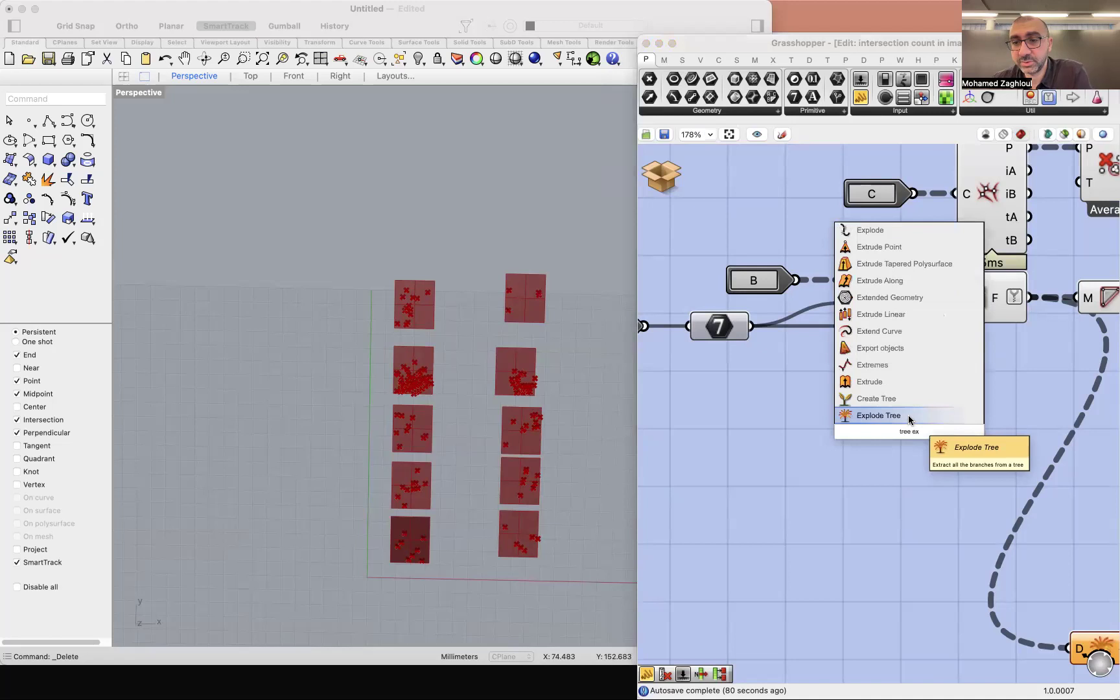
pyautogui.click(908, 417)
pyautogui.moveTo(912, 286); pyautogui.dragTo(874, 431)
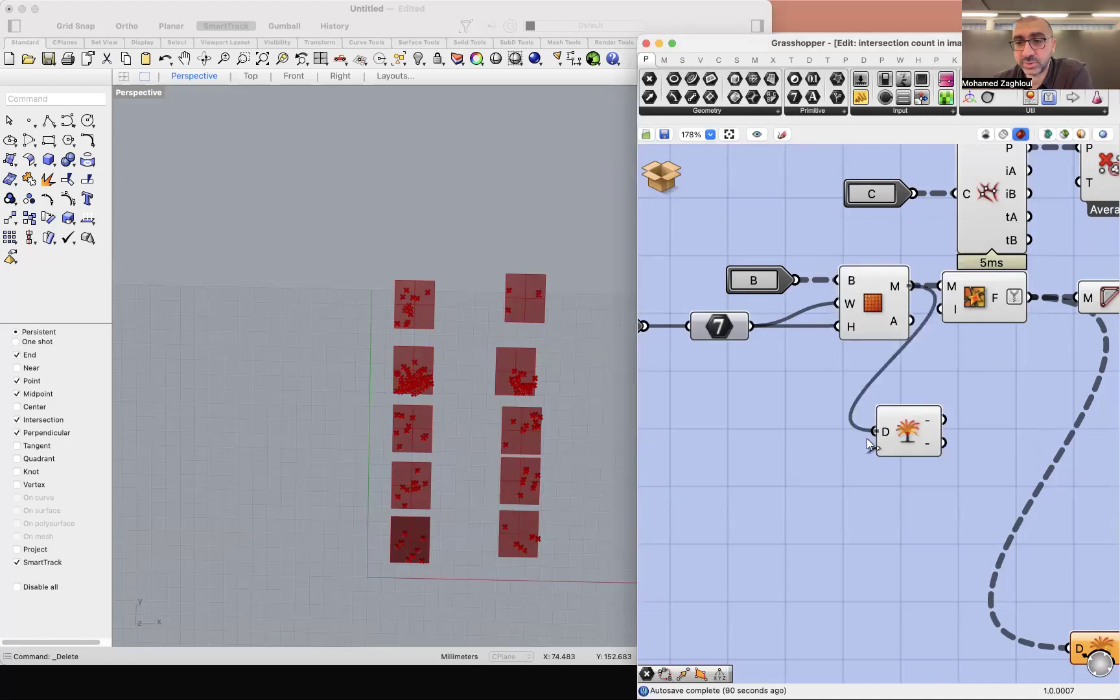
pyautogui.click(914, 452)
pyautogui.scroll(7, 919, 450)
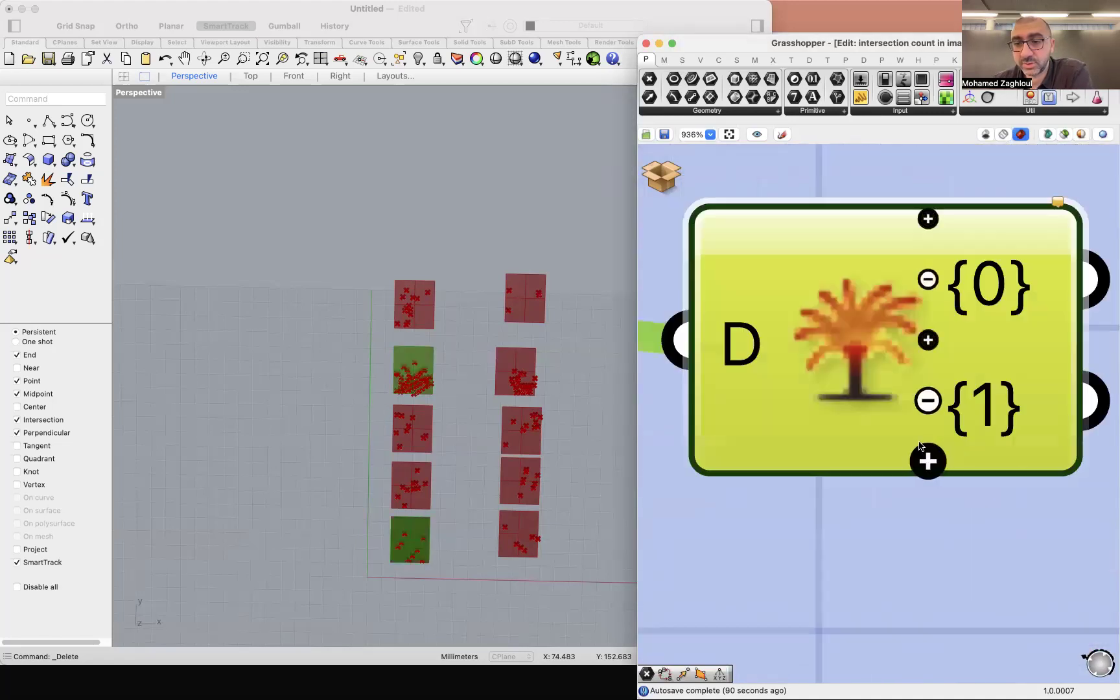
pyautogui.click(928, 400)
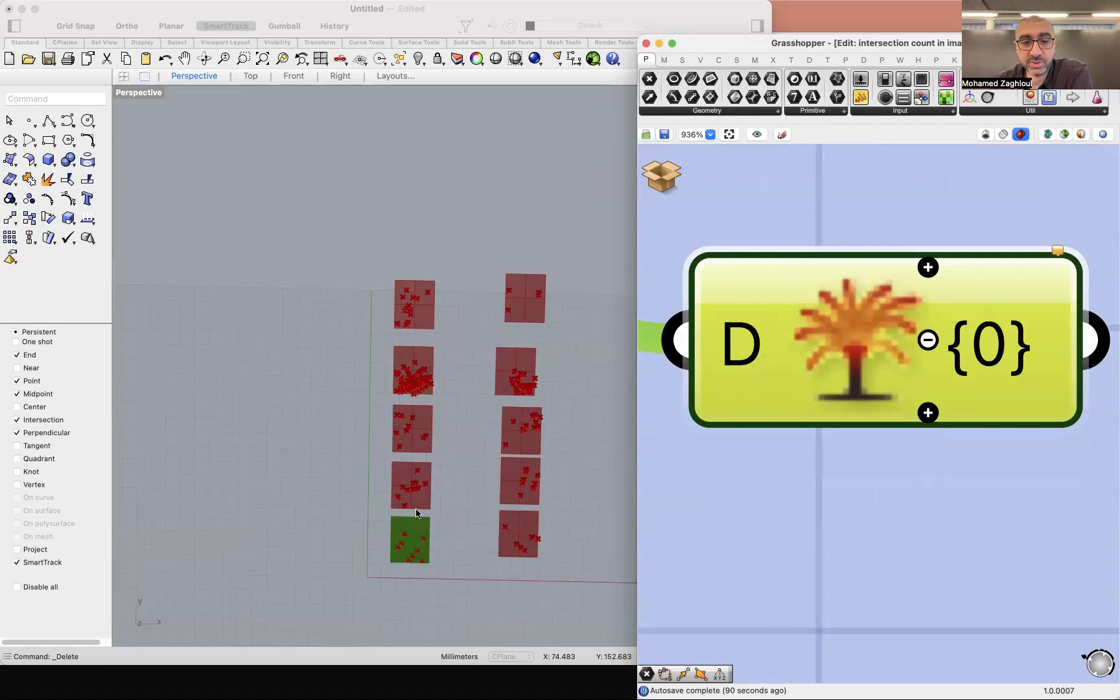
# Step: Inspect the sample in branch {0} up close and delete the Explode Tree connected to Mesh Plane
pyautogui.scroll(10, 416, 559)
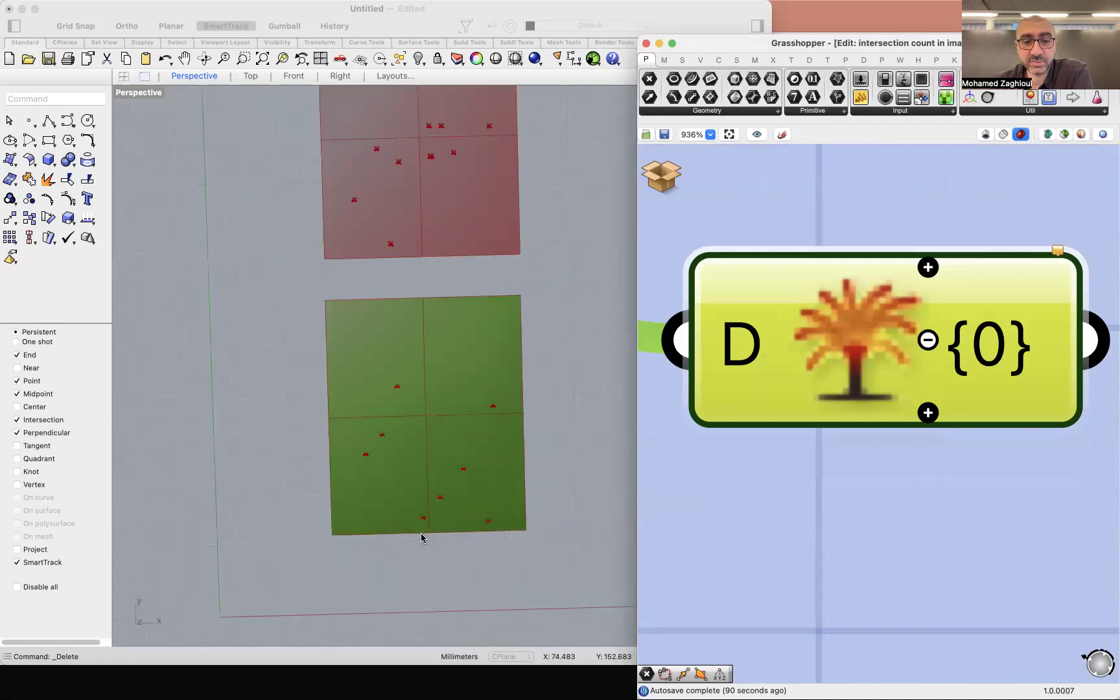
pyautogui.scroll(-5, 319, 327)
pyautogui.moveTo(849, 471); pyautogui.dragTo(788, 355)
pyautogui.press('Delete')
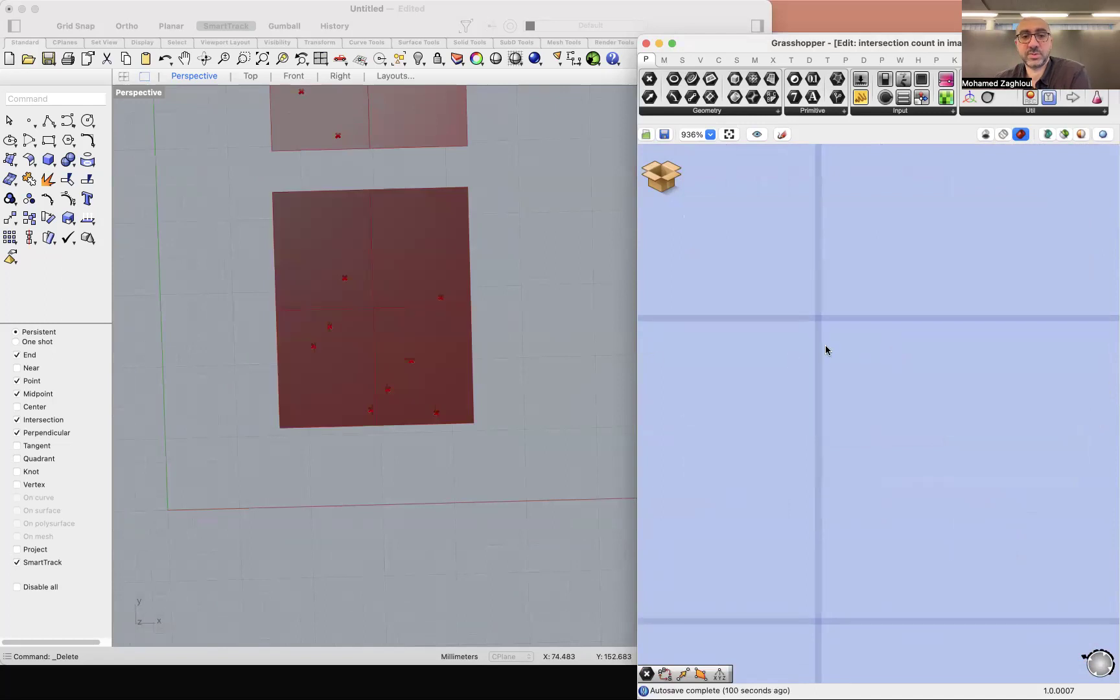
# Step: Add an Explode Tree component fed by the F output of the exploded mesh and keep only the {0} branch
pyautogui.scroll(5, 346, 373)
pyautogui.scroll(10, 789, 354)
pyautogui.scroll(-10, 790, 353)
pyautogui.scroll(5, 775, 312)
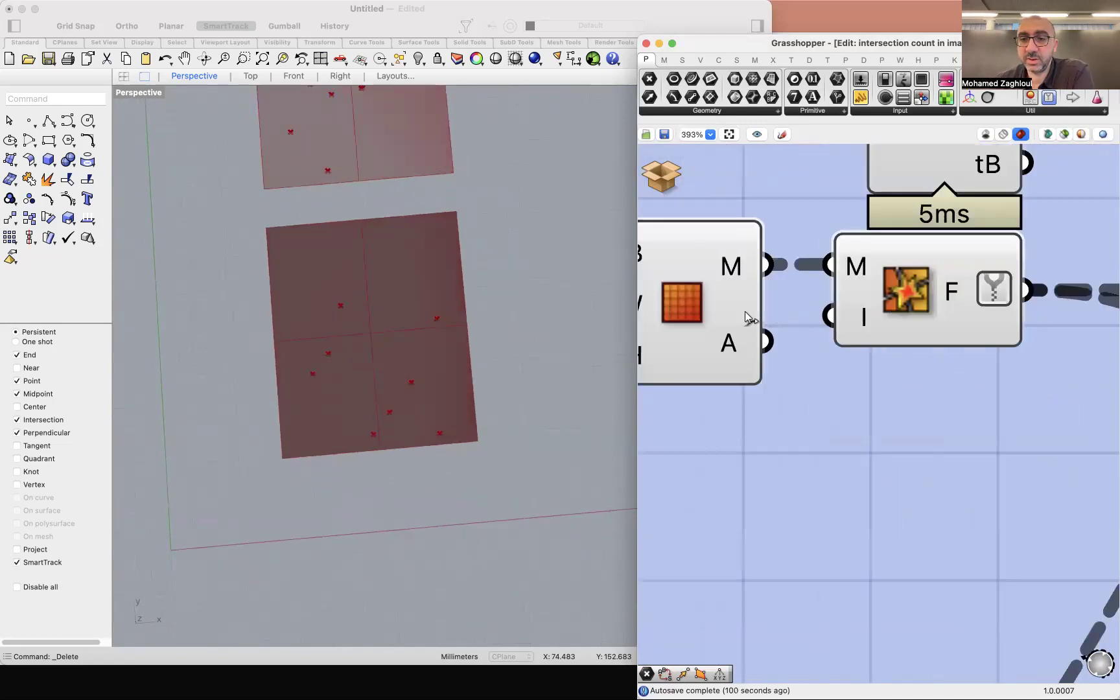
pyautogui.scroll(-1, 744, 312)
pyautogui.scroll(-3, 775, 351)
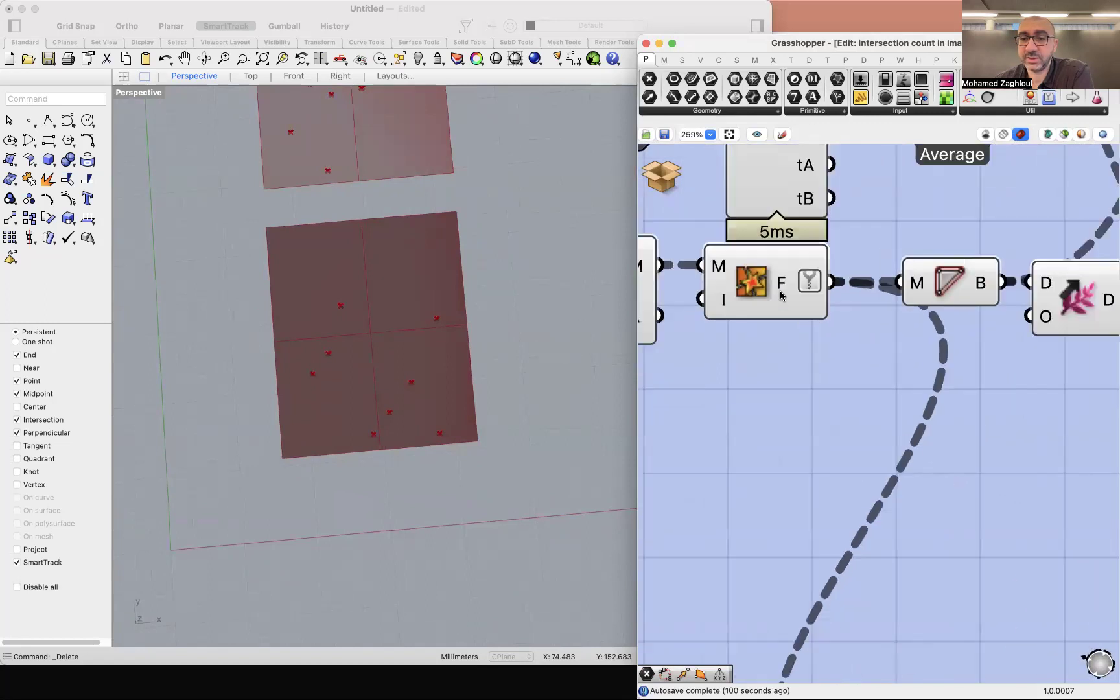
pyautogui.moveTo(781, 295)
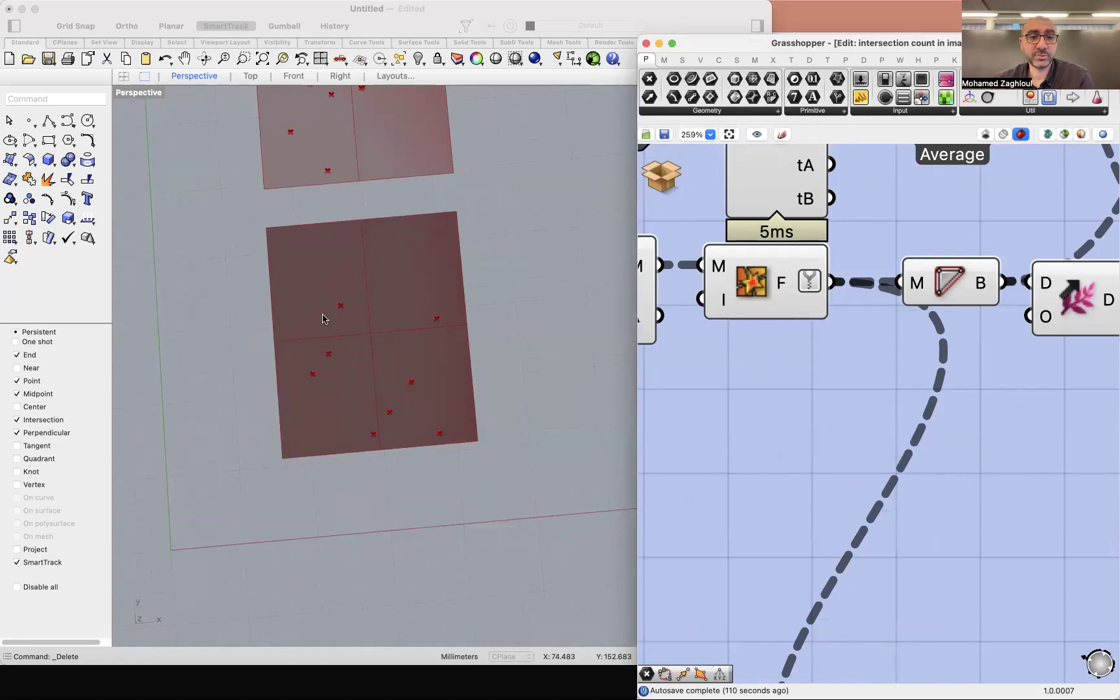
pyautogui.doubleClick(814, 396)
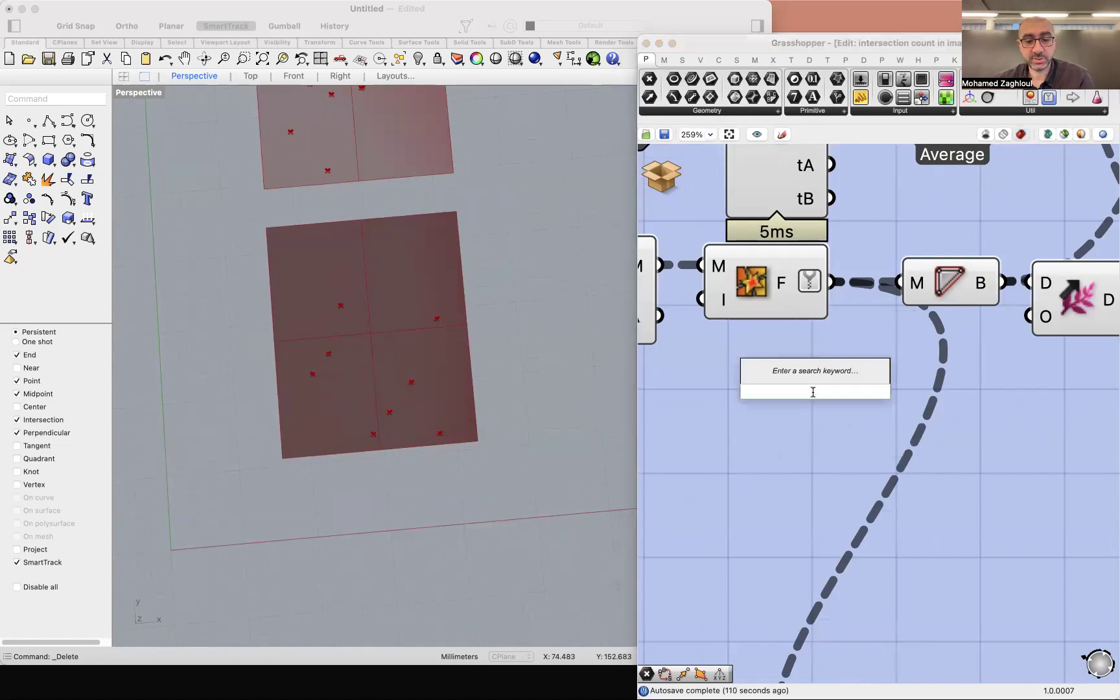
pyautogui.write('explo')
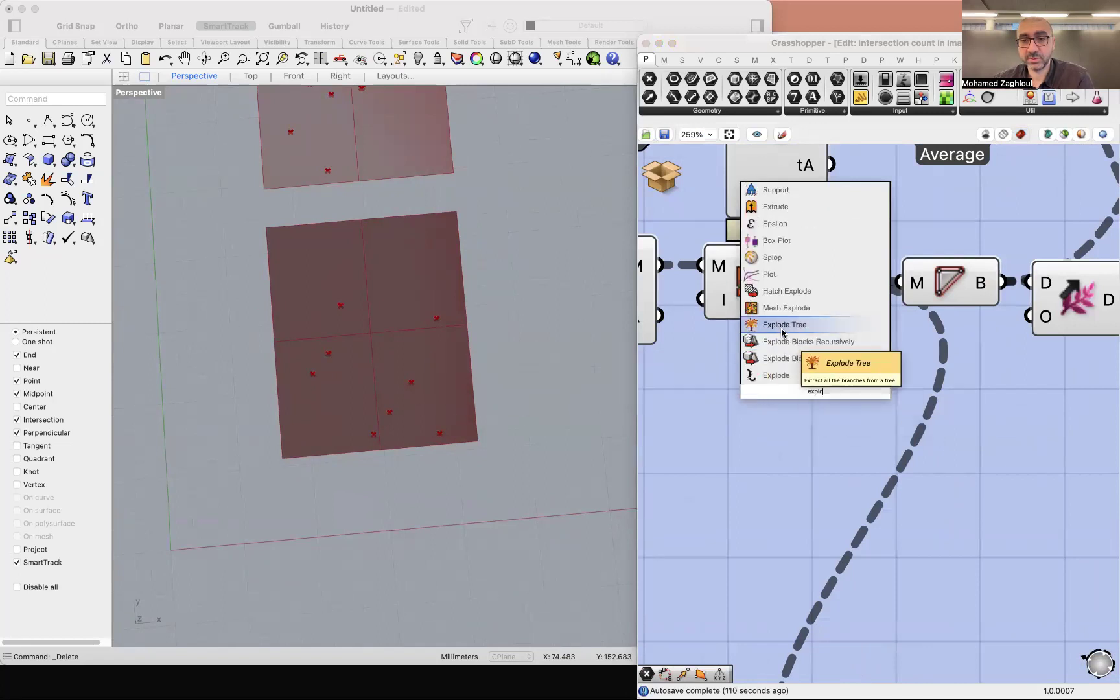
pyautogui.click(786, 250)
pyautogui.moveTo(831, 283); pyautogui.dragTo(764, 392)
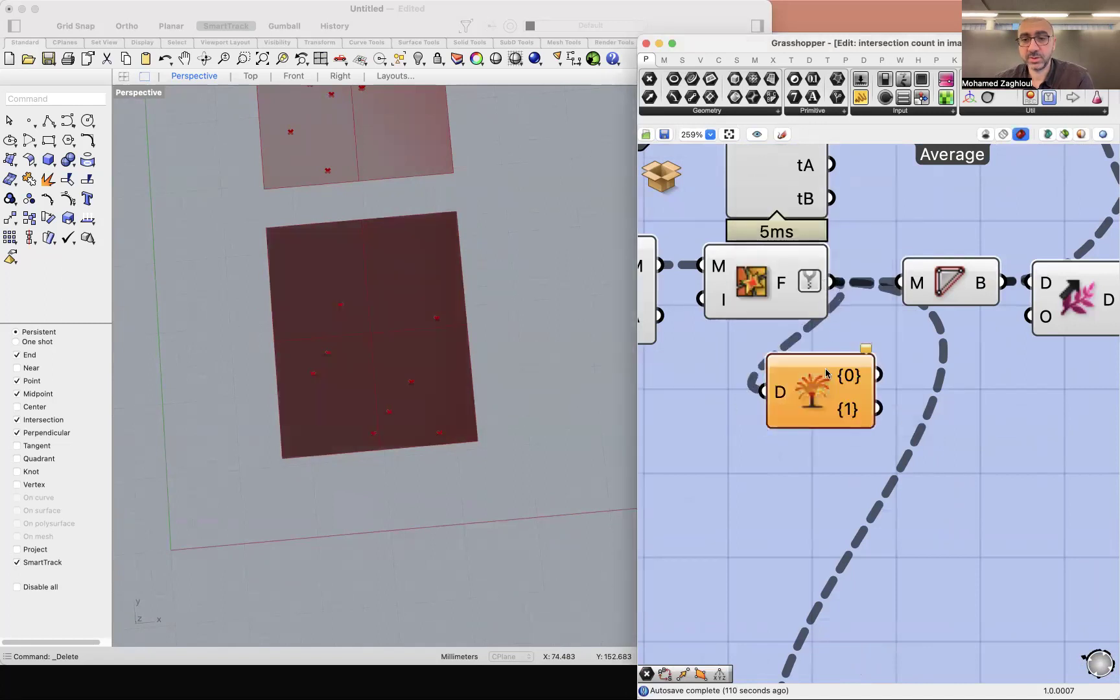
pyautogui.moveTo(848, 421); pyautogui.dragTo(790, 445)
pyautogui.scroll(4, 776, 444)
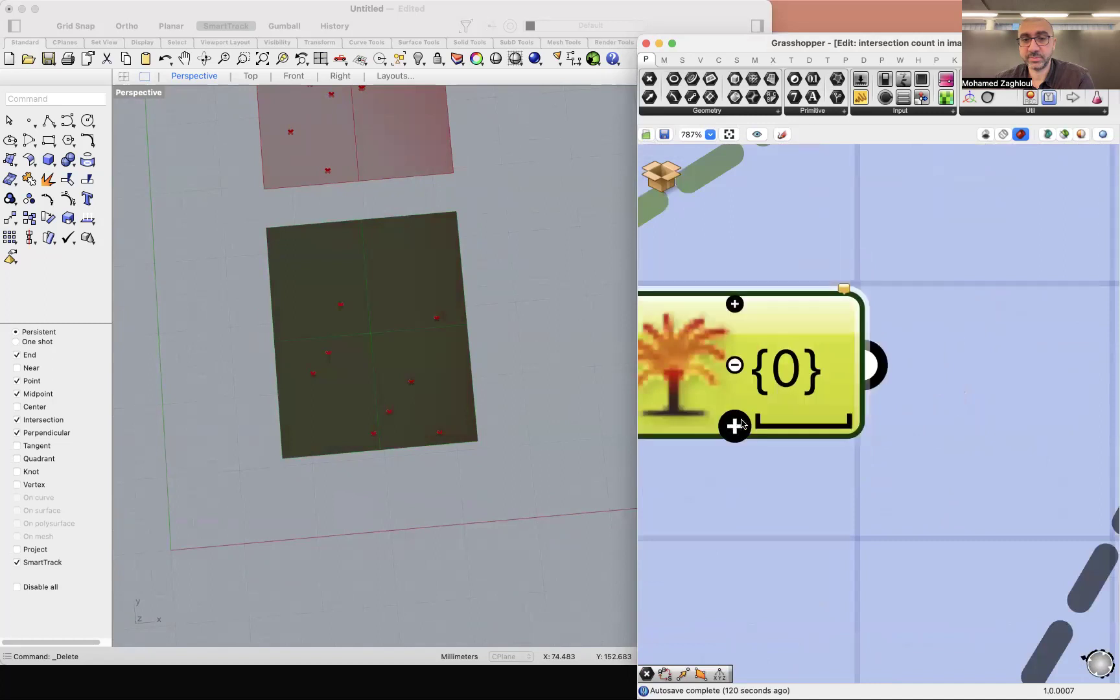
pyautogui.click(734, 415)
pyautogui.scroll(3, 863, 388)
pyautogui.scroll(-2, 862, 389)
# Step: Add a List Item component and feed its L input from the Explode Tree's {0} branch
pyautogui.doubleClick(916, 457)
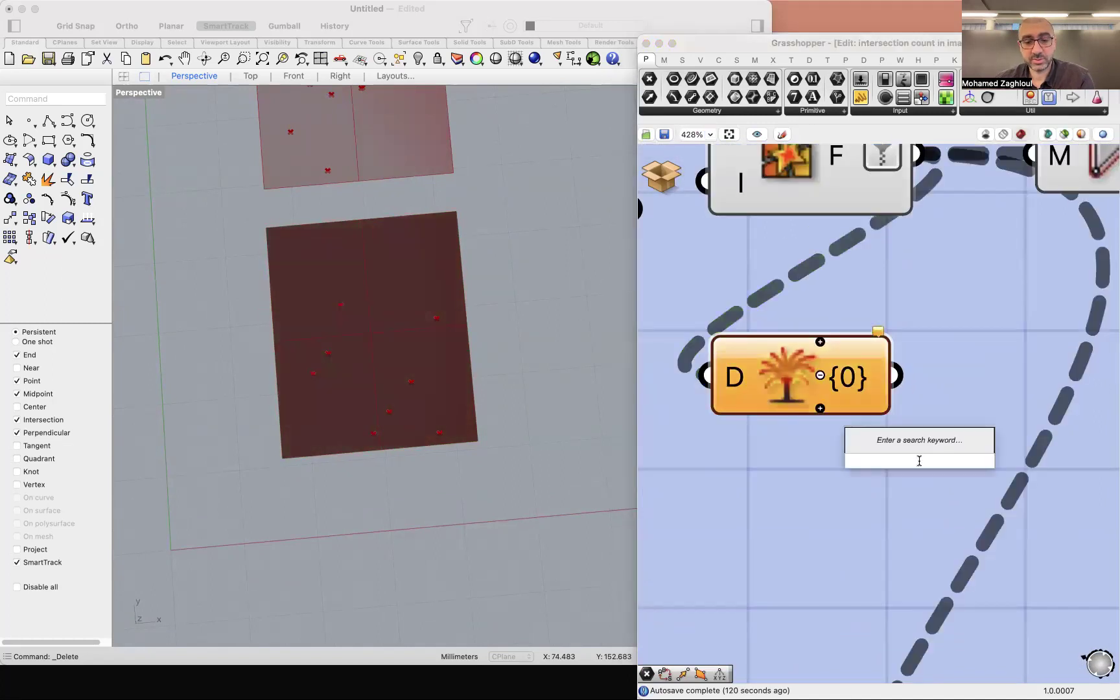
pyautogui.write('item')
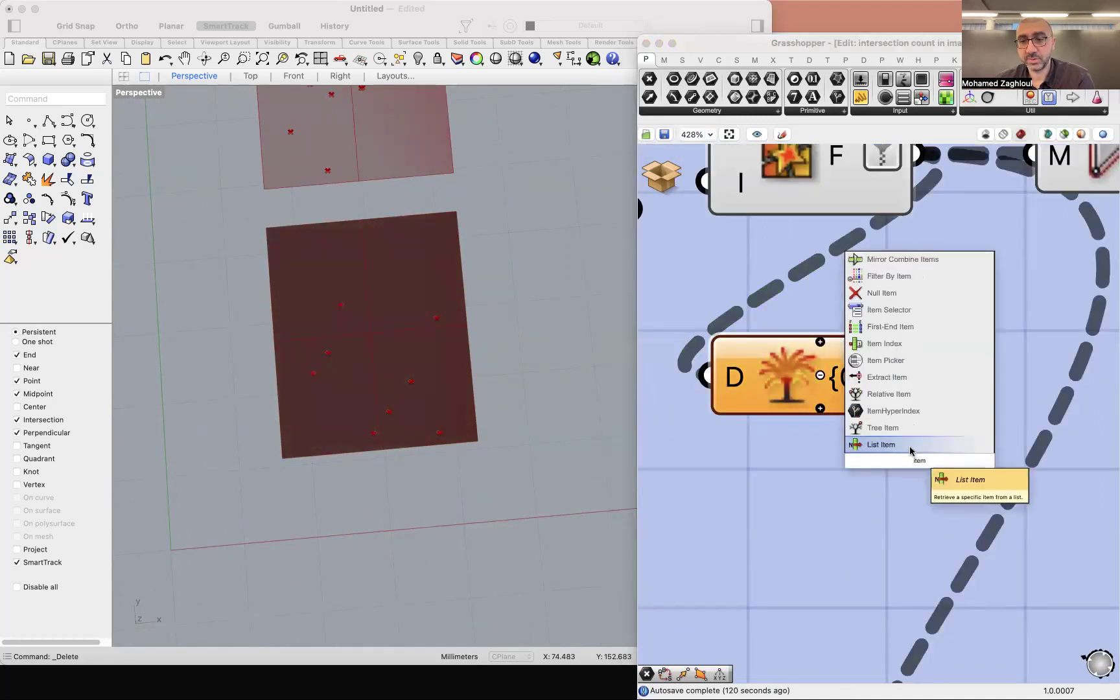
pyautogui.click(909, 446)
pyautogui.moveTo(900, 398); pyautogui.dragTo(956, 407)
pyautogui.moveTo(897, 376); pyautogui.dragTo(926, 406)
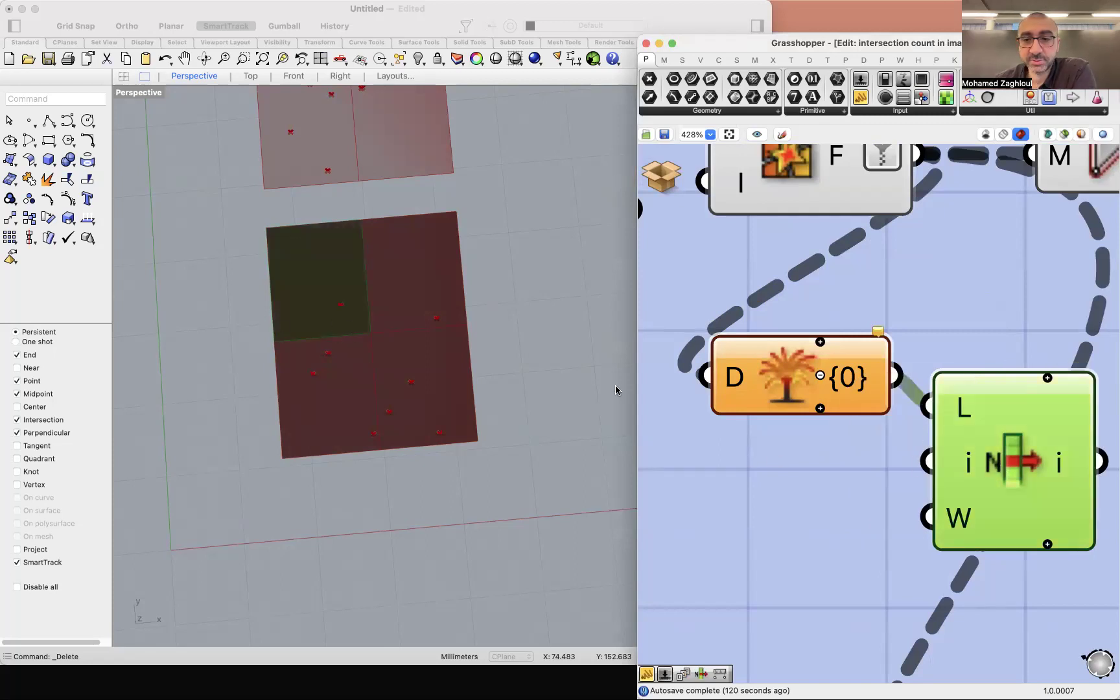
# Step: Extend the List Item with outputs +1, +2 and +3 to preview all four cells of the first sample
pyautogui.hscroll(5, 797, 429)
pyautogui.click(873, 493)
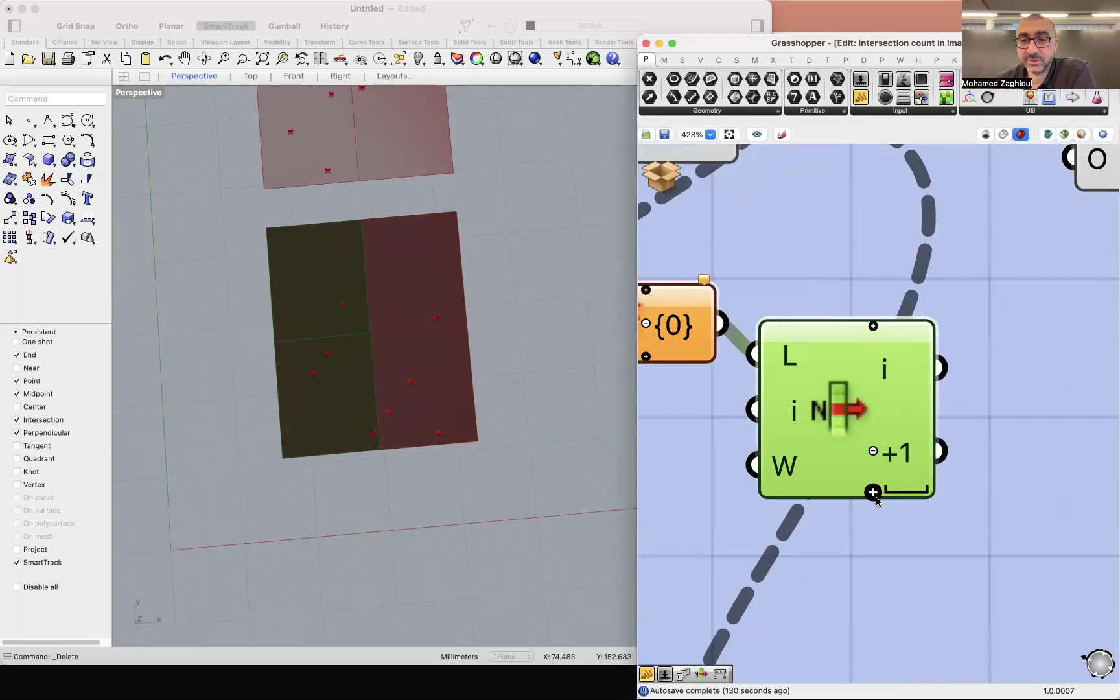
pyautogui.click(873, 493)
pyautogui.click(873, 493)
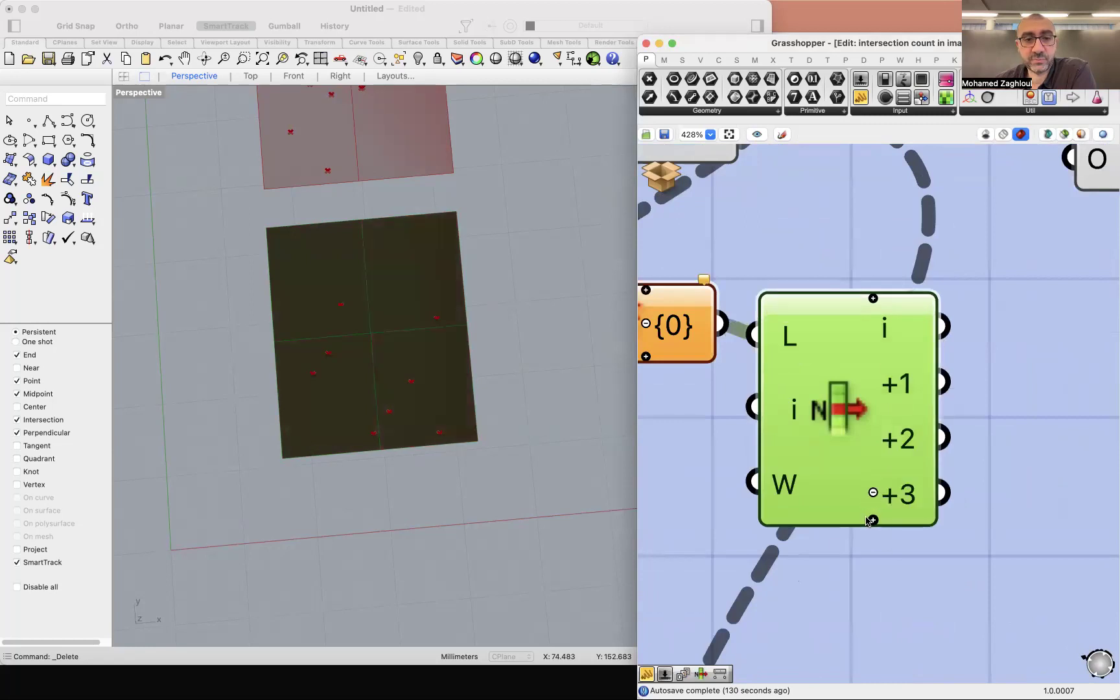
pyautogui.hscroll(-3, 714, 424)
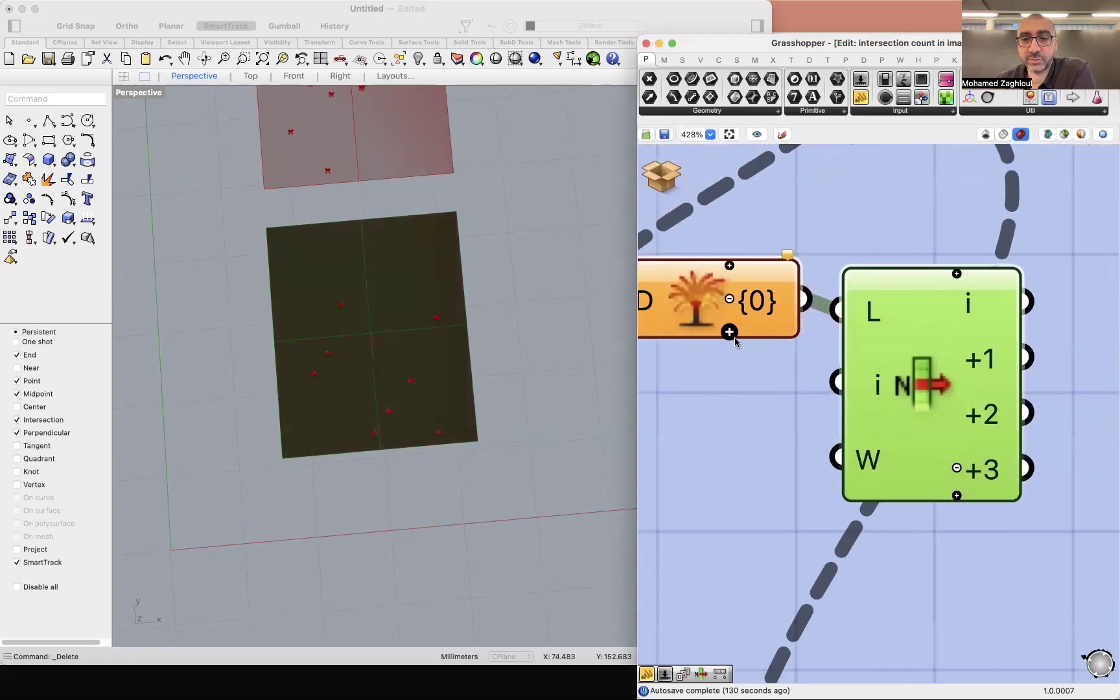
# Step: Add the {1} branch to the Explode Tree, feed it into the List Item and reduce the List Item to its i output
pyautogui.click(727, 331)
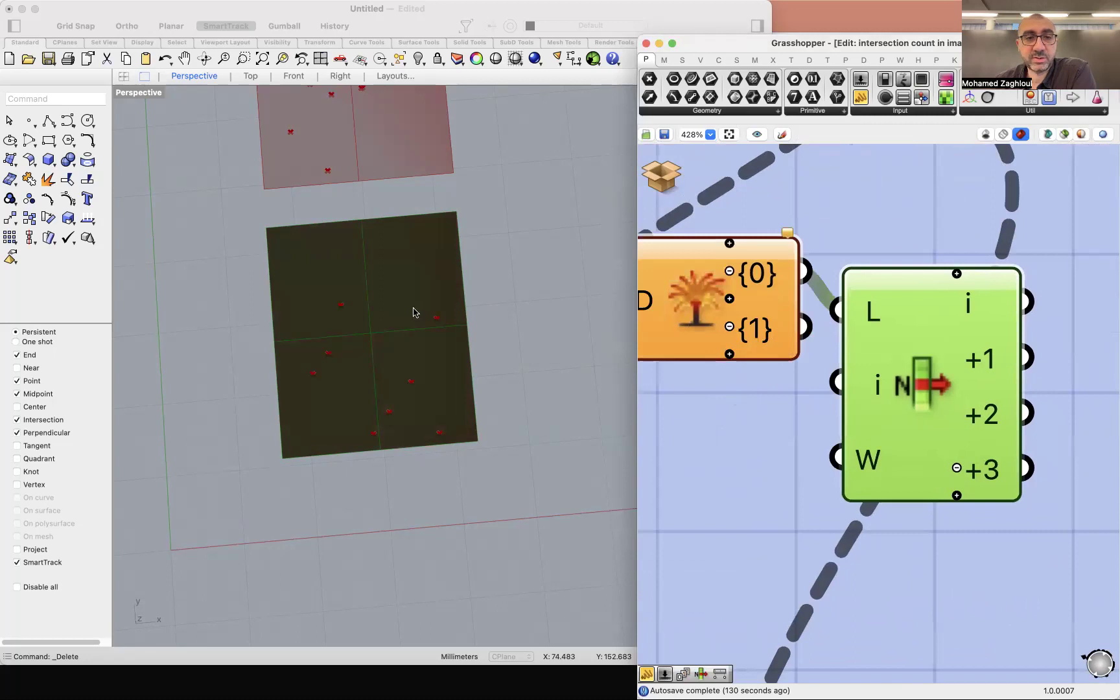
pyautogui.scroll(-5, 415, 313)
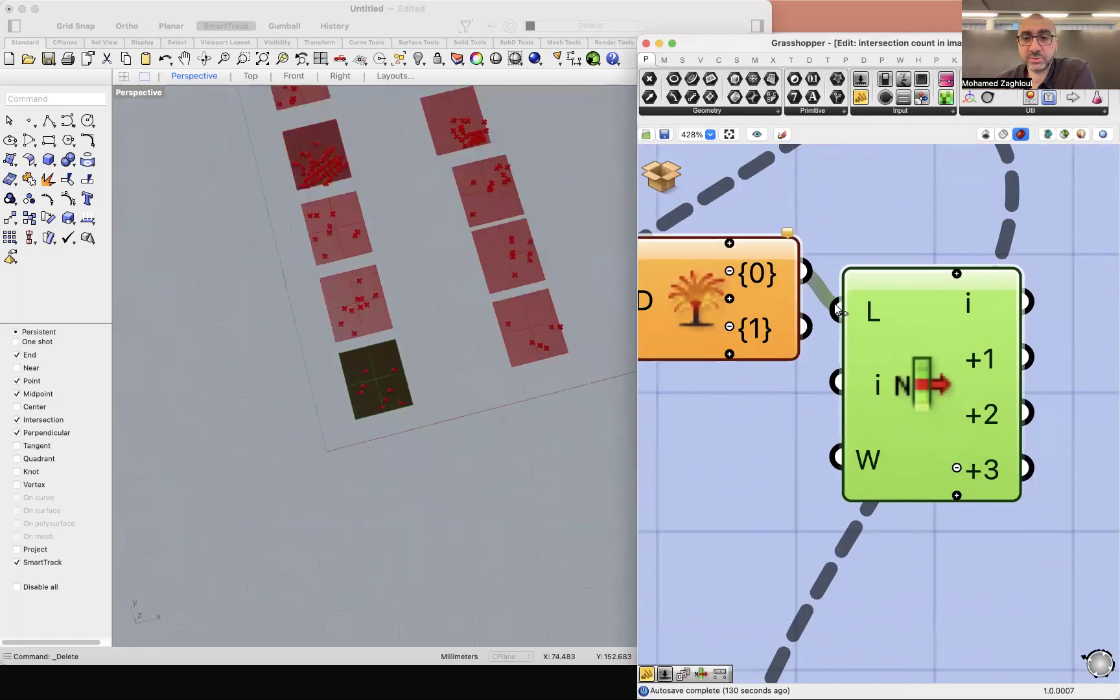
pyautogui.moveTo(838, 311); pyautogui.dragTo(817, 328)
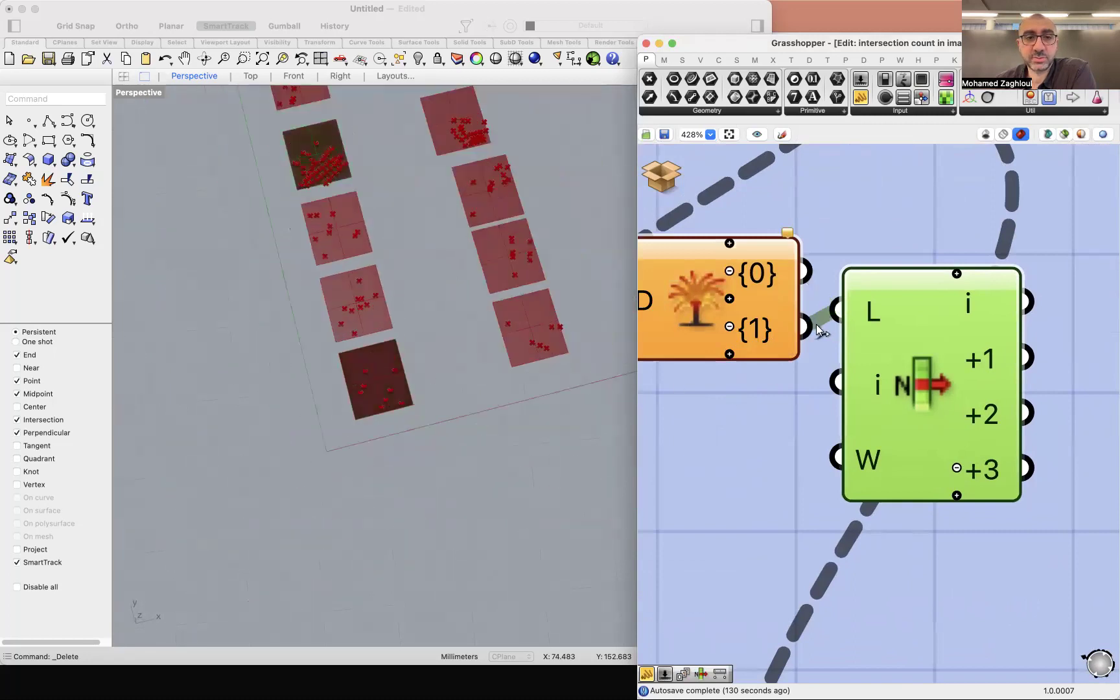
pyautogui.click(956, 468)
pyautogui.click(957, 439)
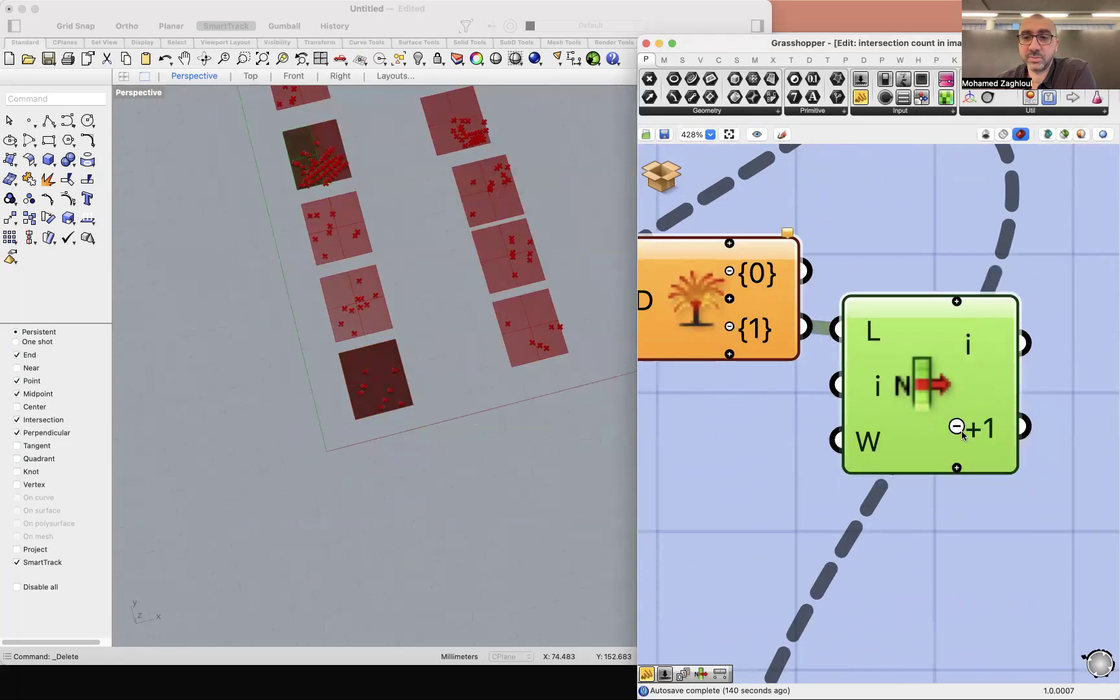
pyautogui.click(956, 427)
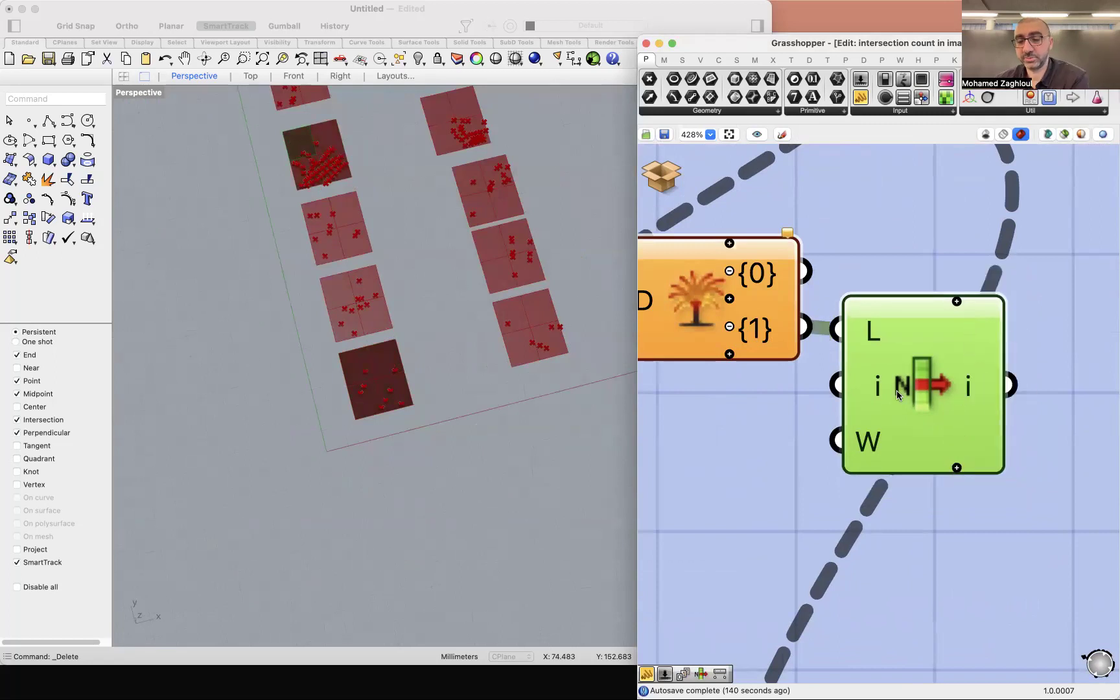
# Step: Delete the preview Explode Tree and List Item fed by the exploded mesh's F output
pyautogui.scroll(-3, 888, 394)
pyautogui.moveTo(998, 340); pyautogui.dragTo(787, 472)
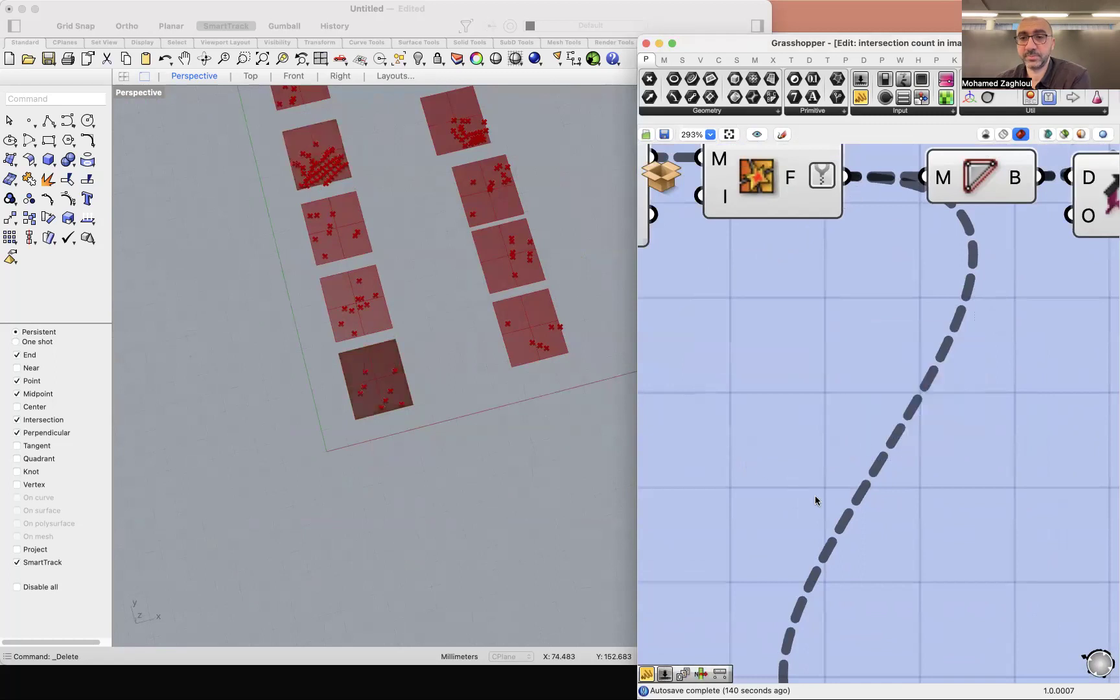
pyautogui.scroll(-5, 717, 384)
pyautogui.scroll(2, 775, 350)
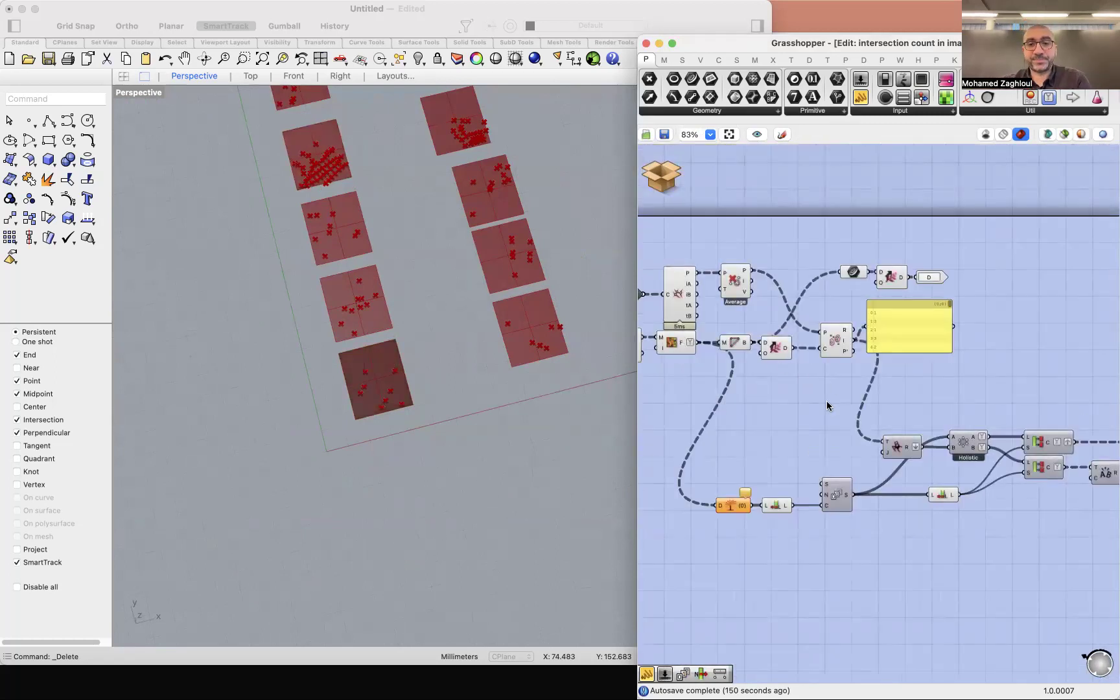
# Step: Enlarge the panel on the I output, compare its cell indices with the first sample's points, and delete the panel
pyautogui.moveTo(916, 359); pyautogui.dragTo(914, 560)
pyautogui.scroll(8, 890, 329)
pyautogui.scroll(-2, 868, 326)
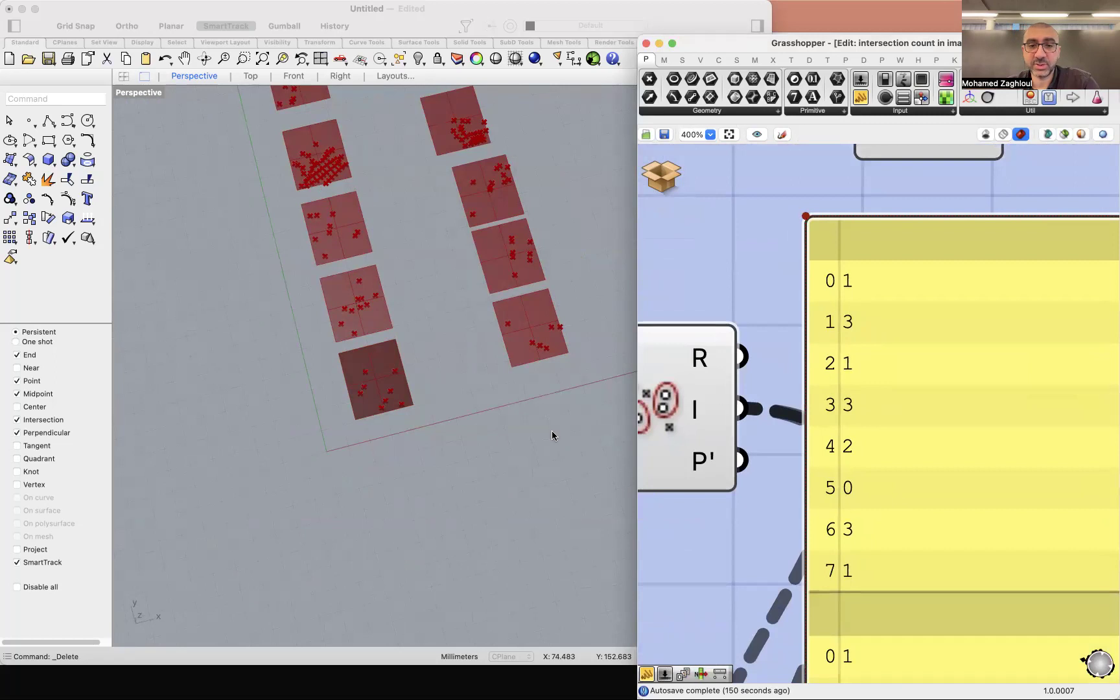
pyautogui.scroll(-3, 379, 363)
pyautogui.scroll(5, 376, 361)
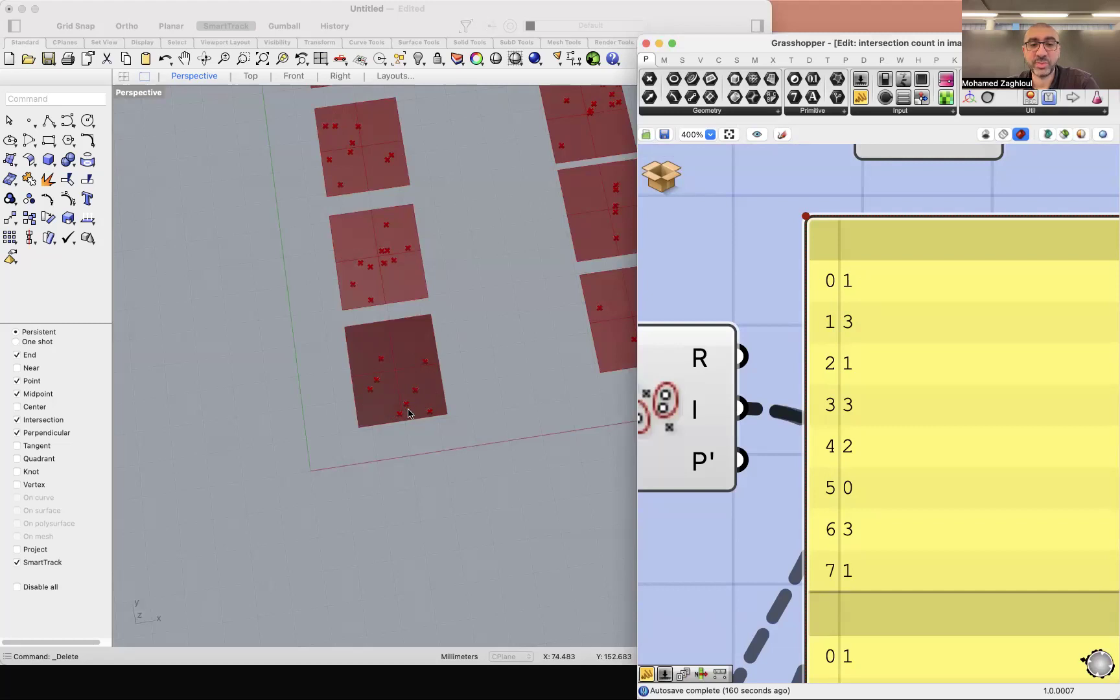
pyautogui.click(895, 388)
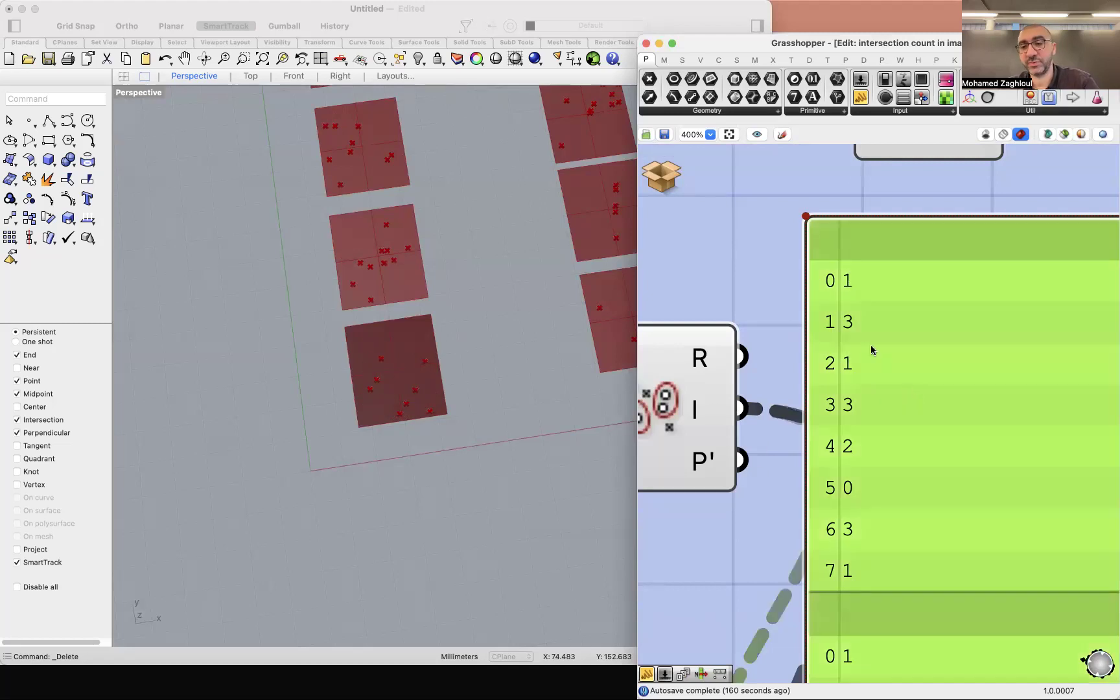
pyautogui.scroll(-10, 849, 368)
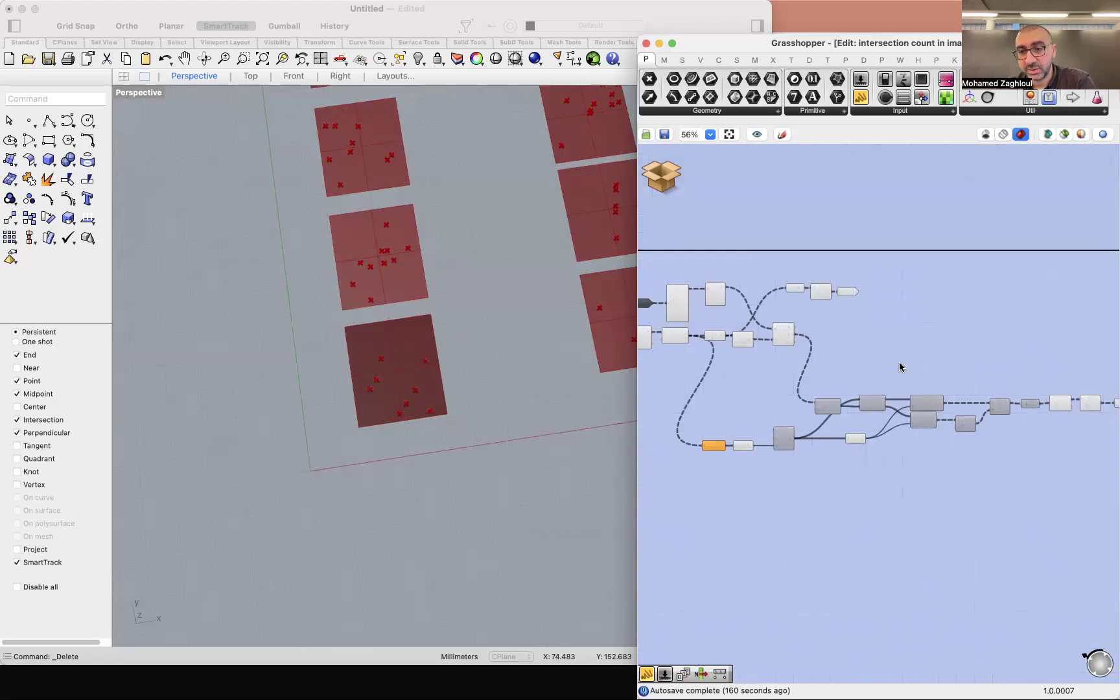
# Step: Attach a panel to the D output of the cluster's last component and lengthen it to list several branches
pyautogui.scroll(5, 972, 388)
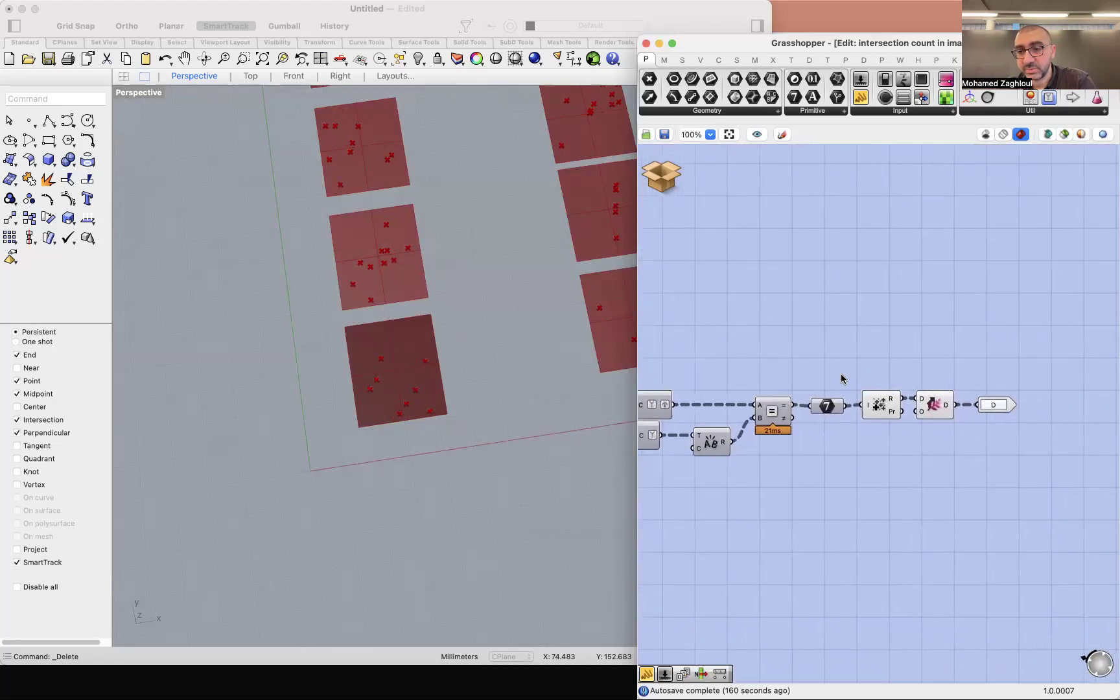
pyautogui.moveTo(871, 102); pyautogui.dragTo(971, 299)
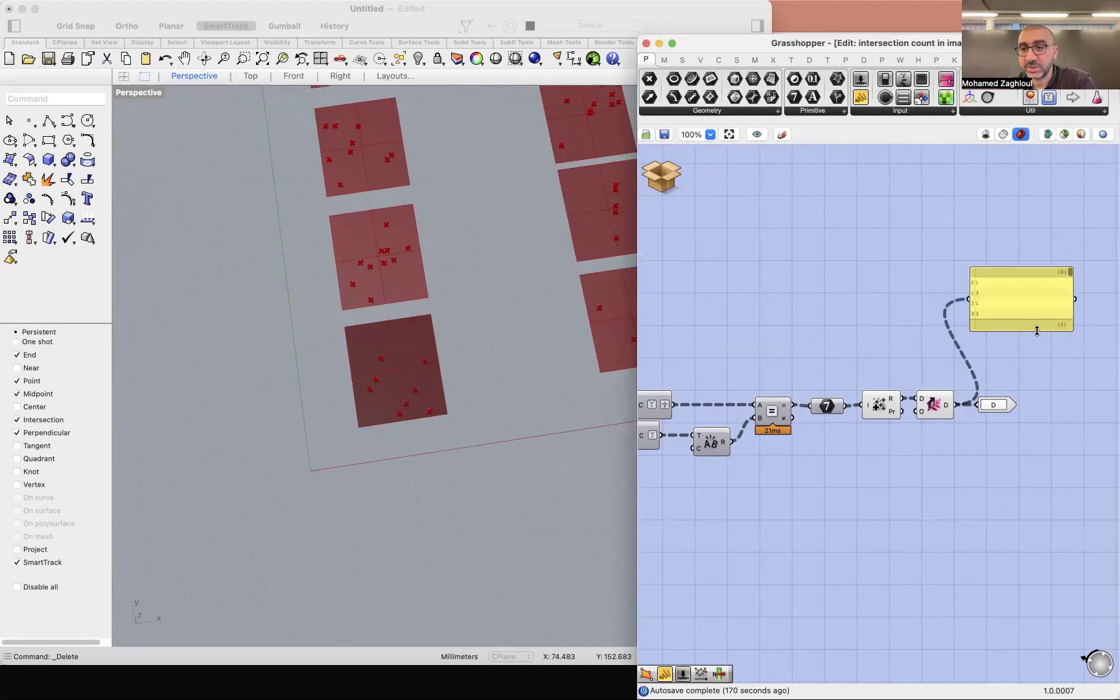
pyautogui.moveTo(1037, 331); pyautogui.dragTo(991, 487)
# Step: Compare the panel's intersection counts per cell with the points in the first sample's four grid cells
pyautogui.scroll(-5, 338, 389)
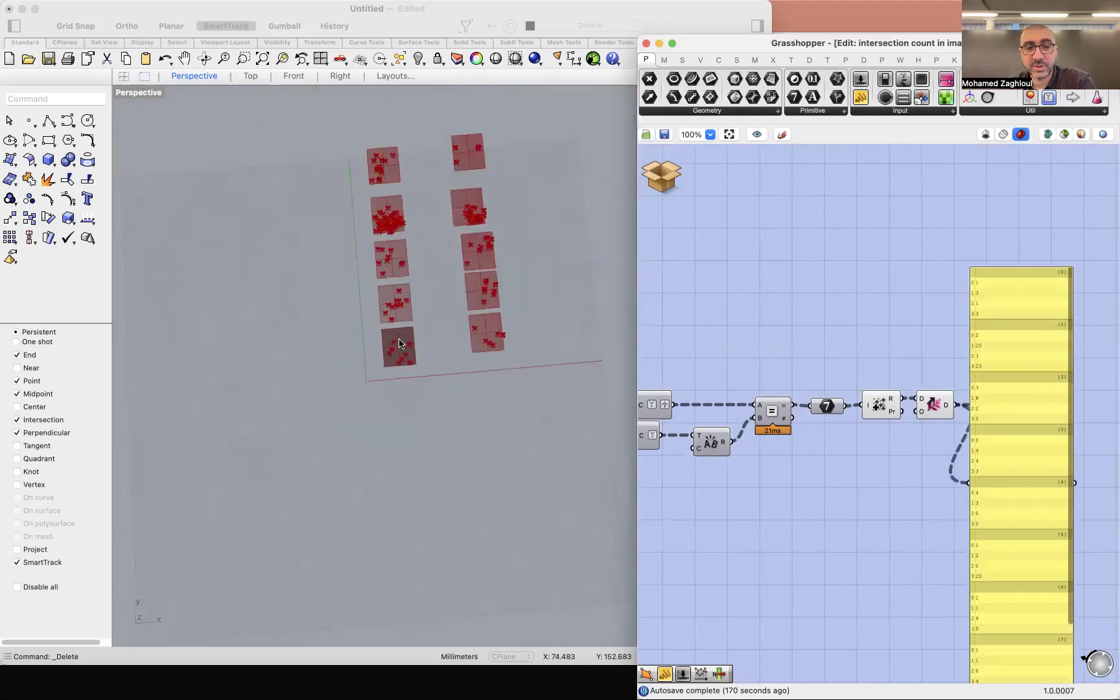
pyautogui.scroll(10, 395, 350)
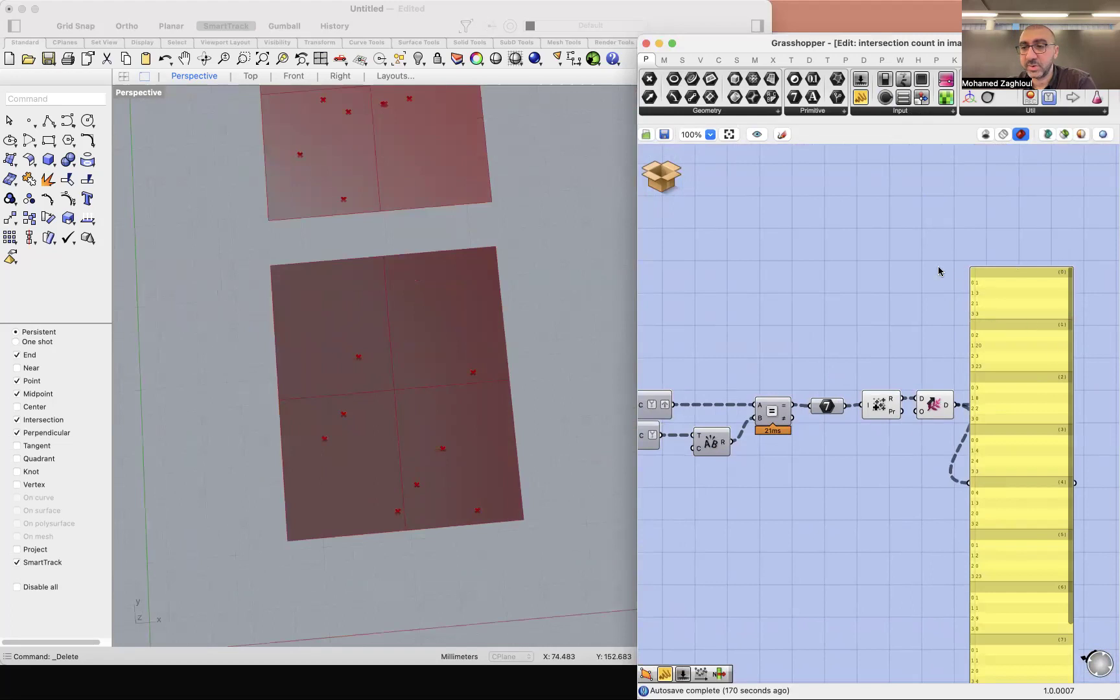
pyautogui.scroll(8, 1013, 282)
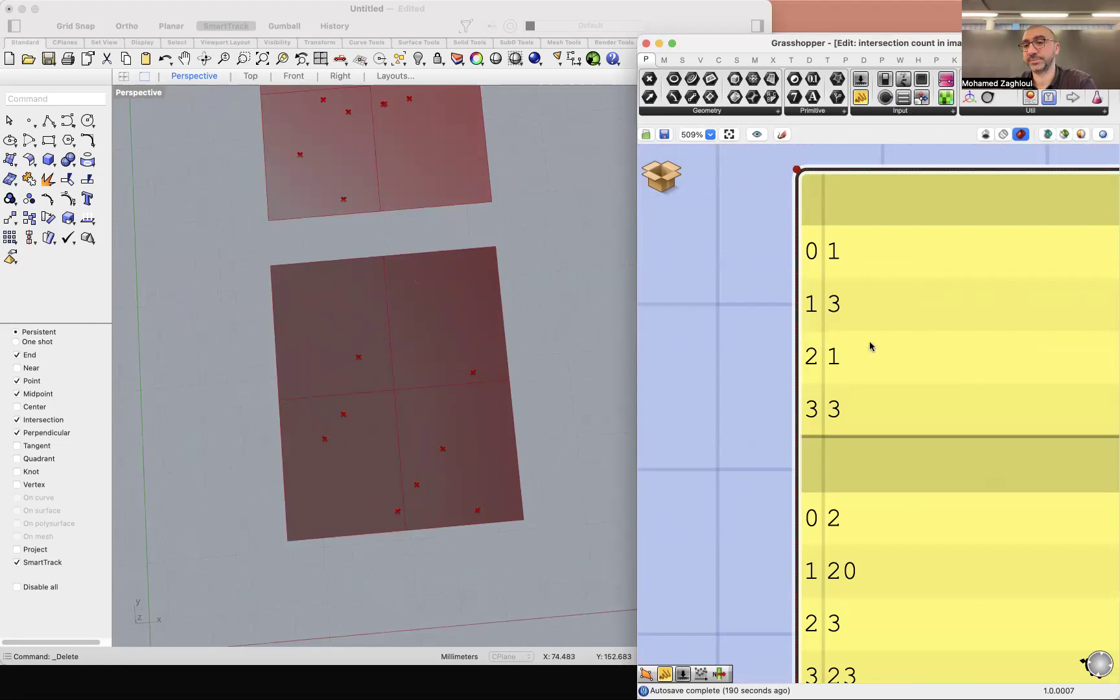
pyautogui.scroll(-6, 787, 335)
pyautogui.click(835, 367)
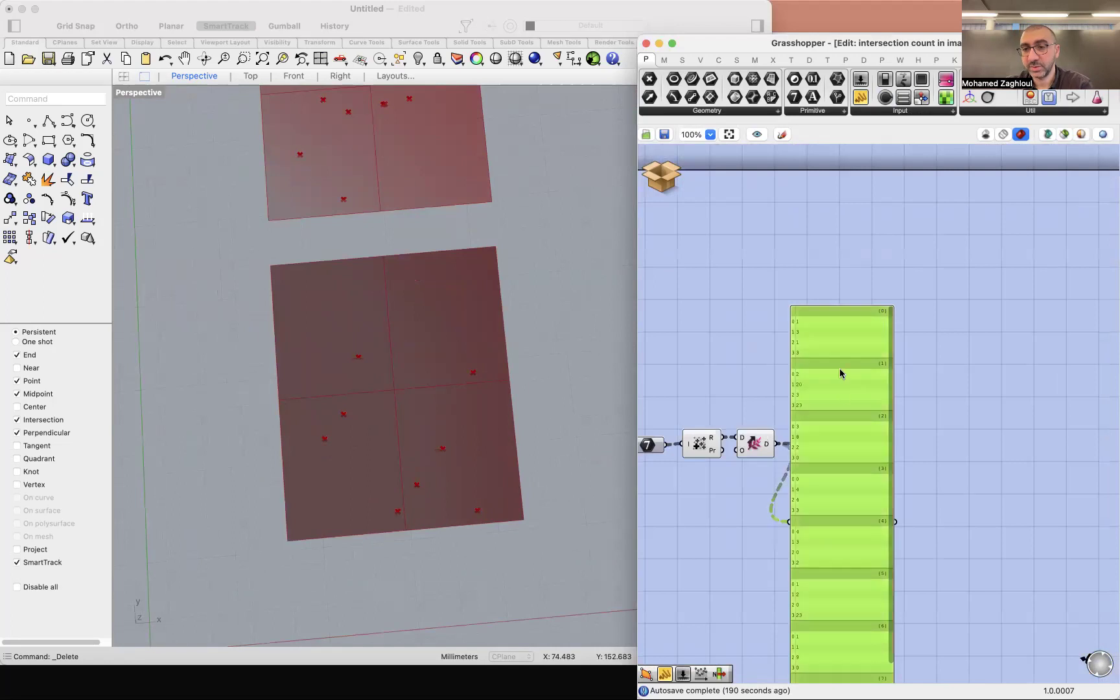
pyautogui.scroll(3, 789, 400)
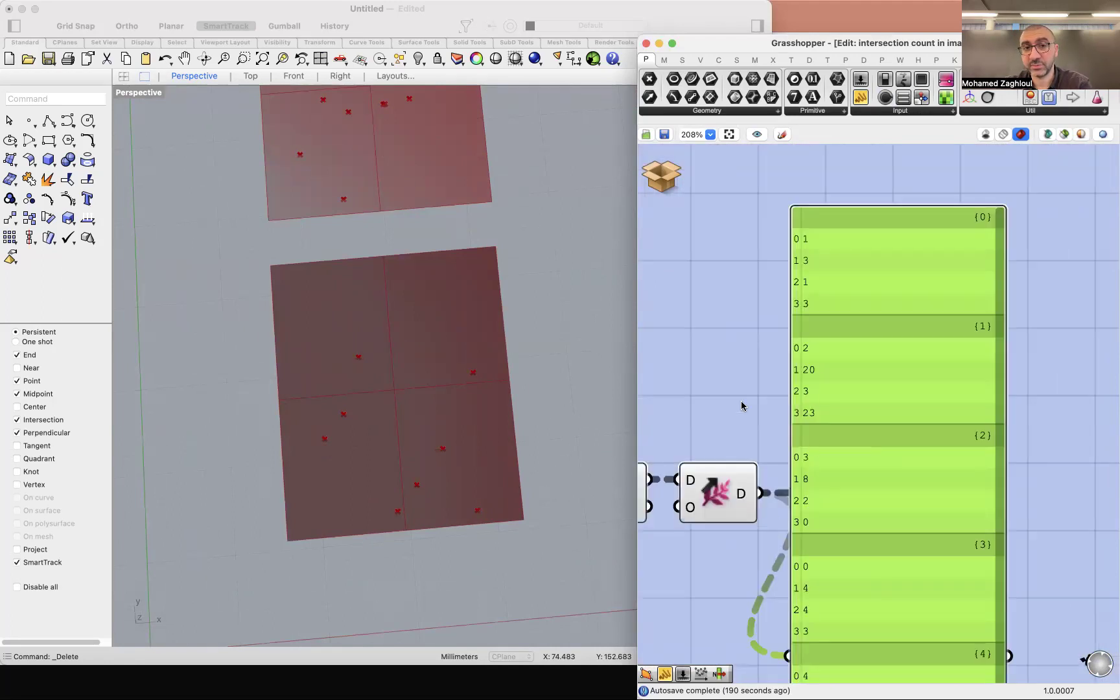
pyautogui.scroll(1, 808, 432)
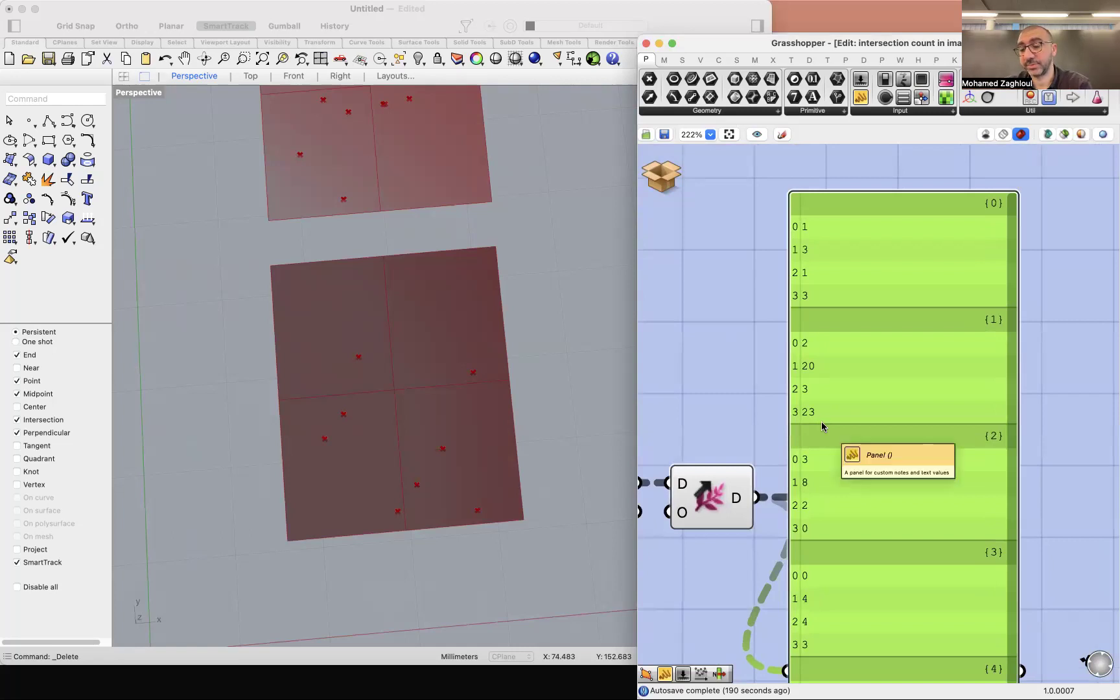
# Step: Delete the counts panel and close the intersection count cluster, discarding its changes
pyautogui.press('Delete')
pyautogui.click(661, 168)
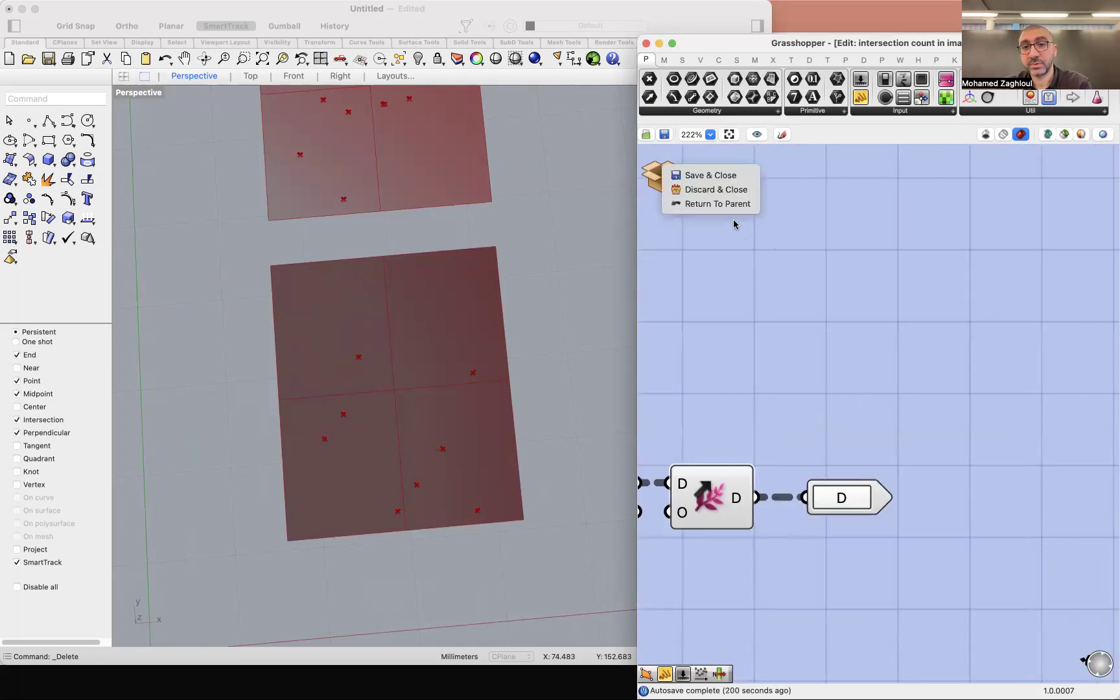
pyautogui.click(717, 190)
pyautogui.click(557, 255)
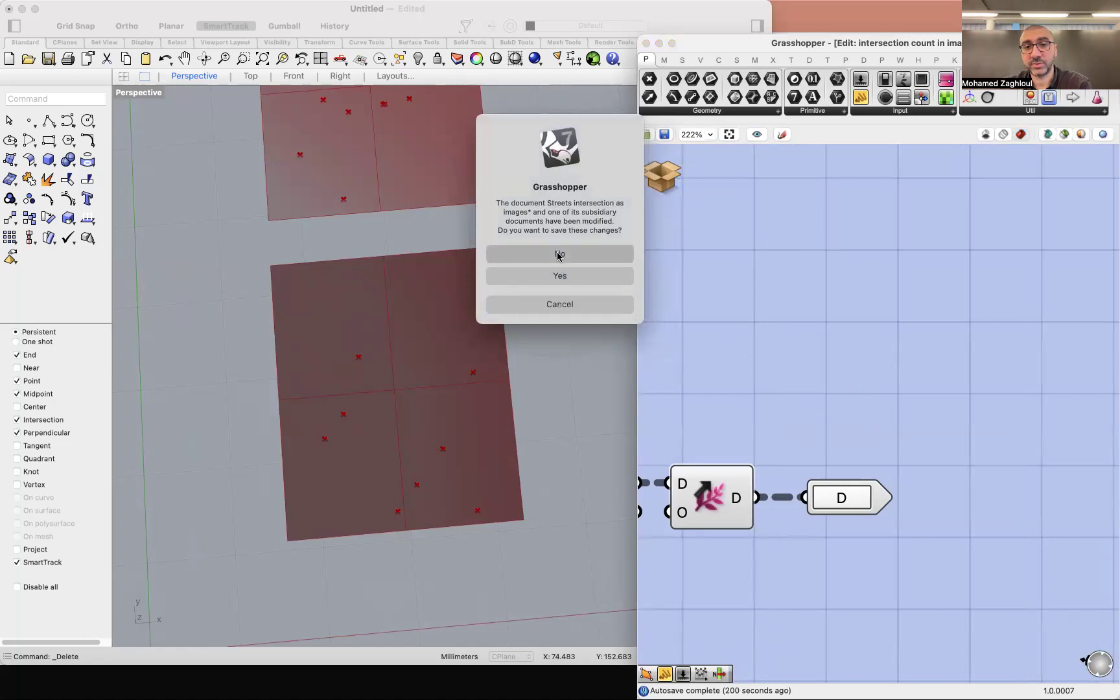
# Step: Preview the three-point planes and the oriented street samples produced by the purple group after the cluster
pyautogui.moveTo(988, 457); pyautogui.dragTo(905, 466)
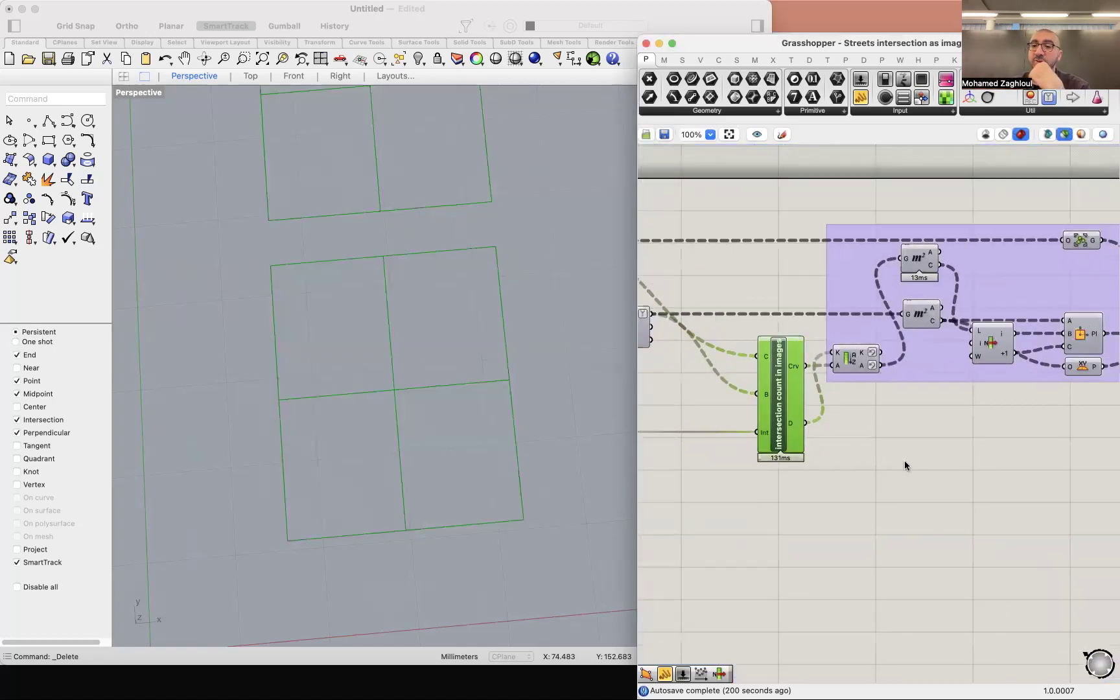
pyautogui.moveTo(895, 423); pyautogui.dragTo(808, 430)
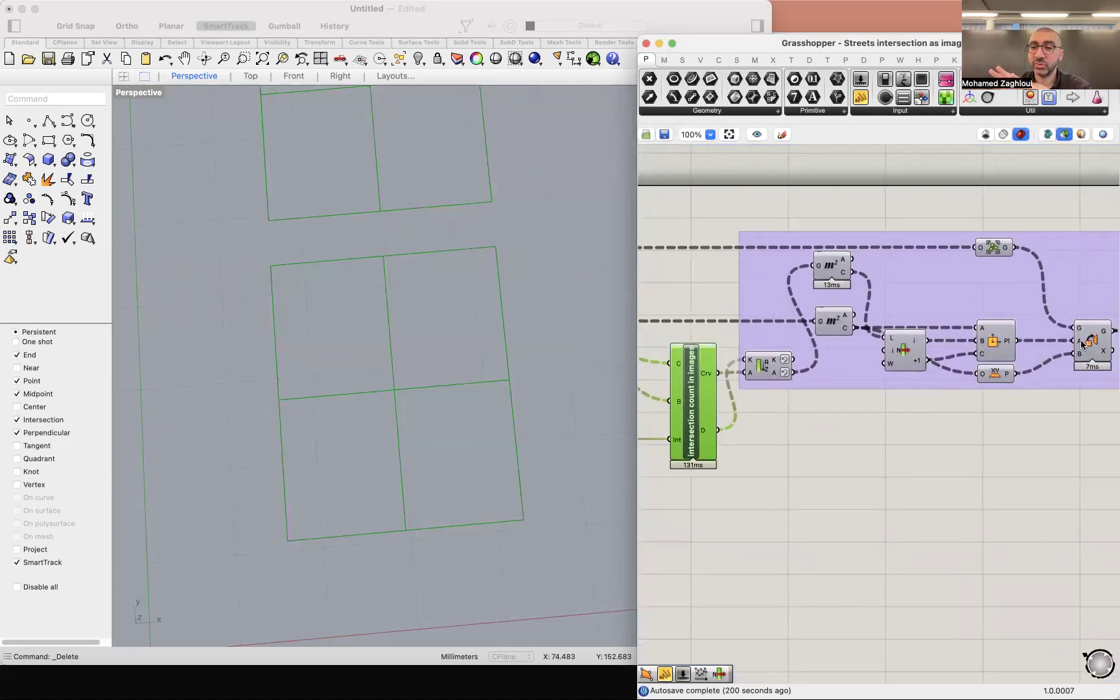
pyautogui.click(996, 342)
pyautogui.moveTo(499, 387); pyautogui.dragTo(453, 340)
pyautogui.scroll(3, 499, 319)
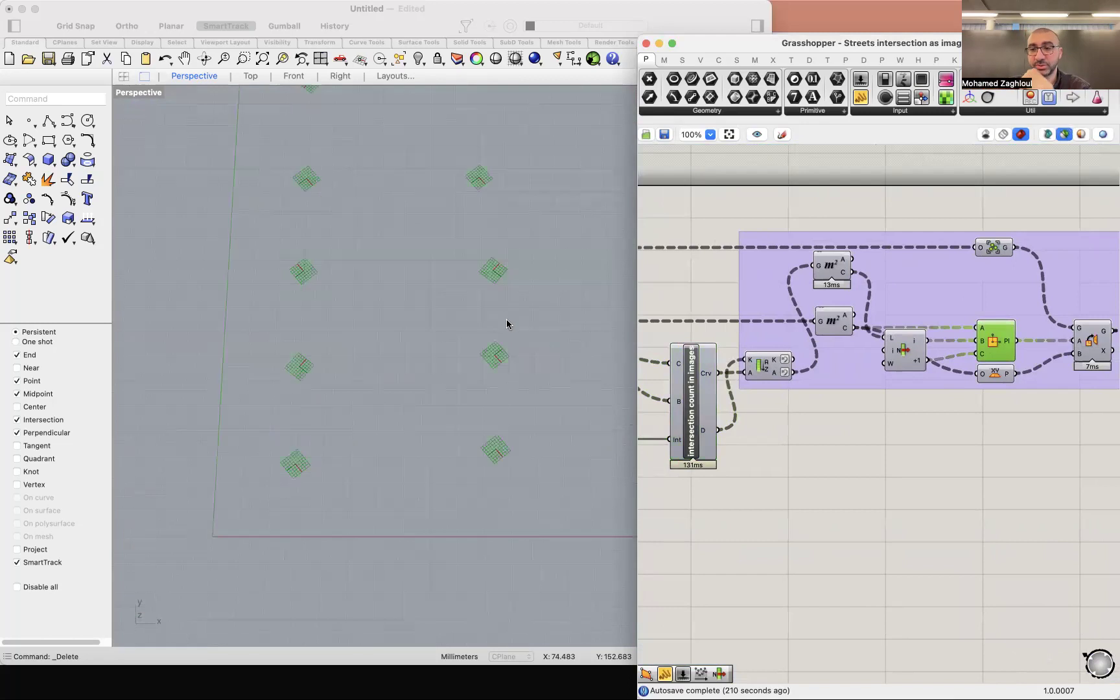
pyautogui.click(1092, 345)
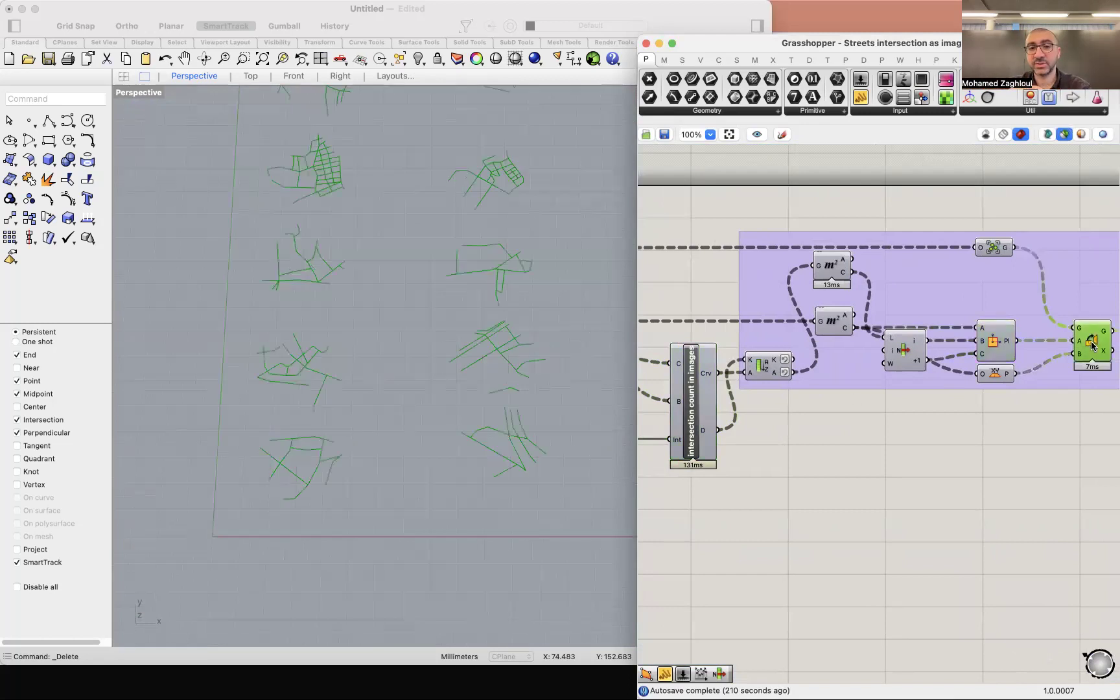
pyautogui.moveTo(435, 419); pyautogui.dragTo(449, 342)
pyautogui.scroll(-5, 446, 379)
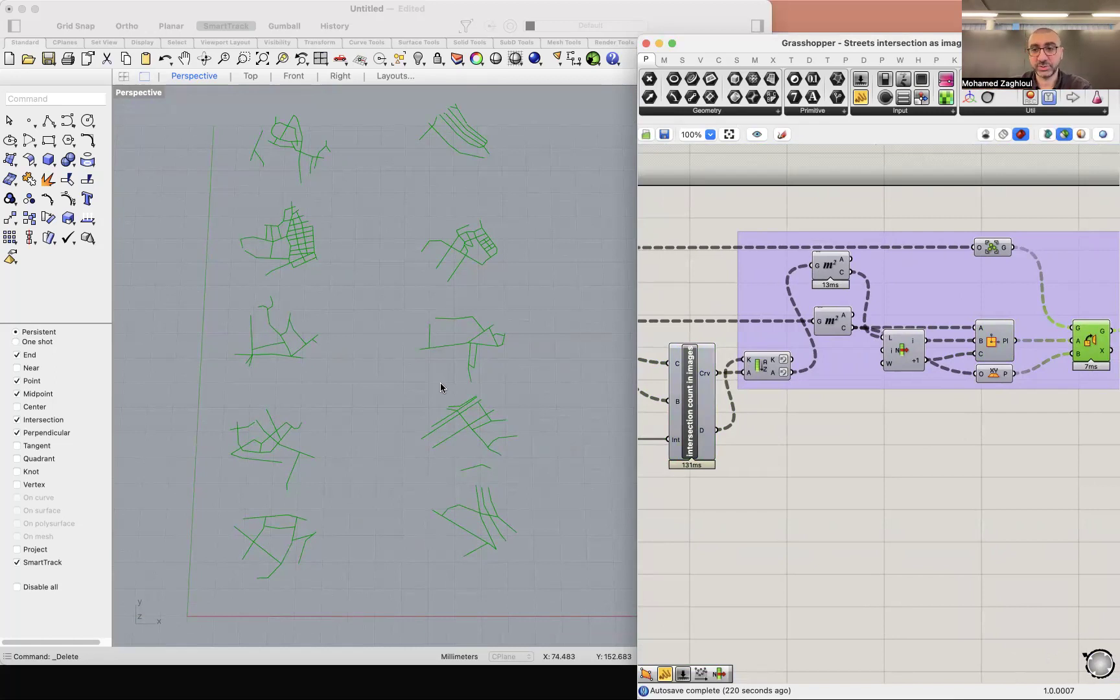
# Step: Preview both Area components' centroids, the List Item's selected centroids and the oriented street samples to trace the alignment logic
pyautogui.click(835, 273)
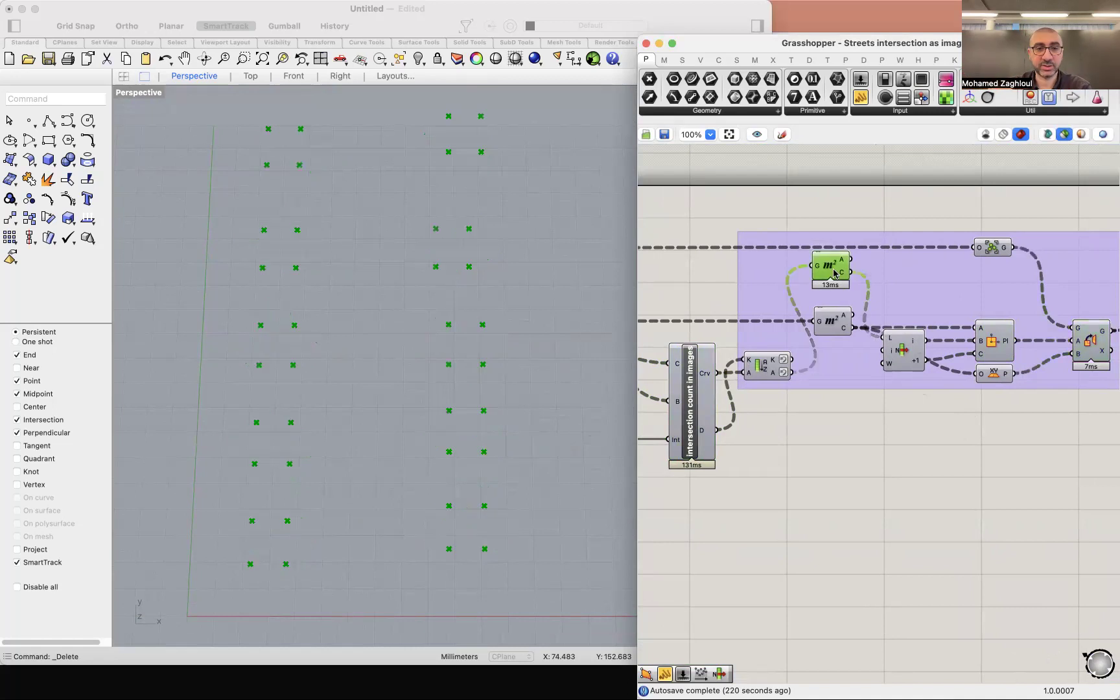
pyautogui.click(828, 325)
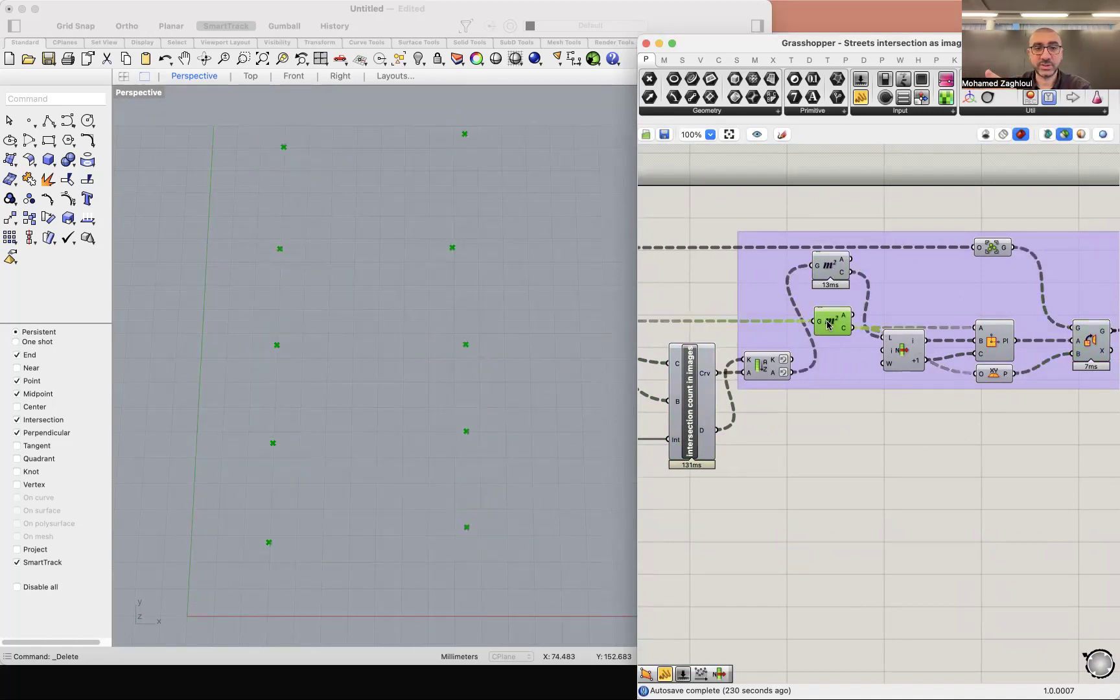
pyautogui.click(887, 352)
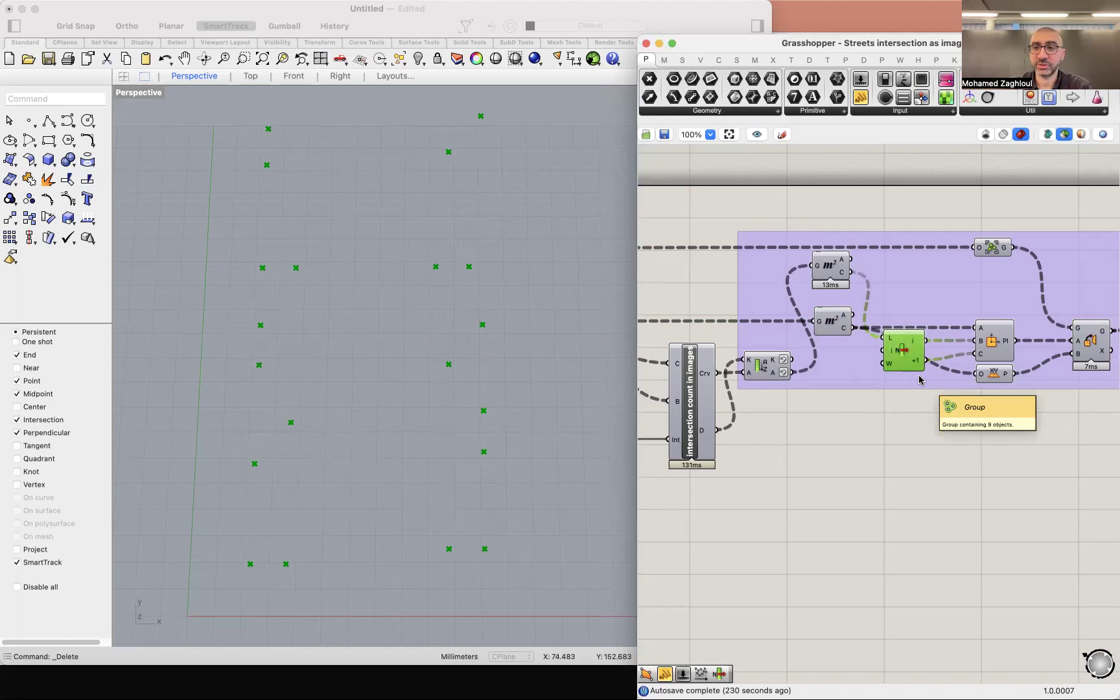
pyautogui.click(1094, 341)
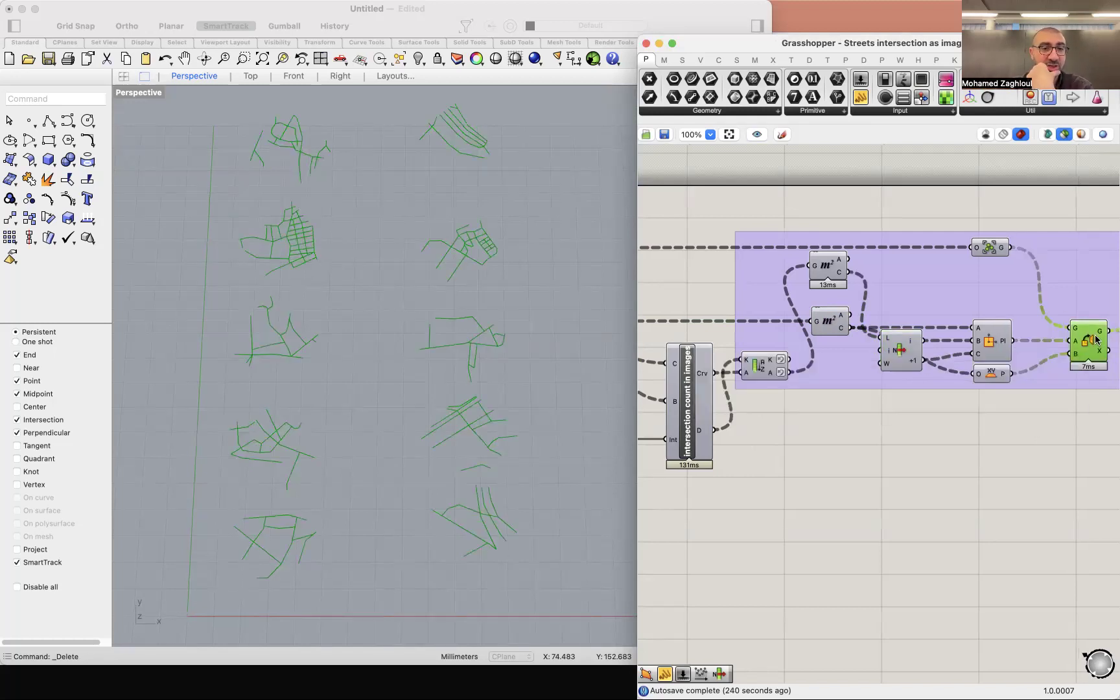
pyautogui.scroll(5, 357, 207)
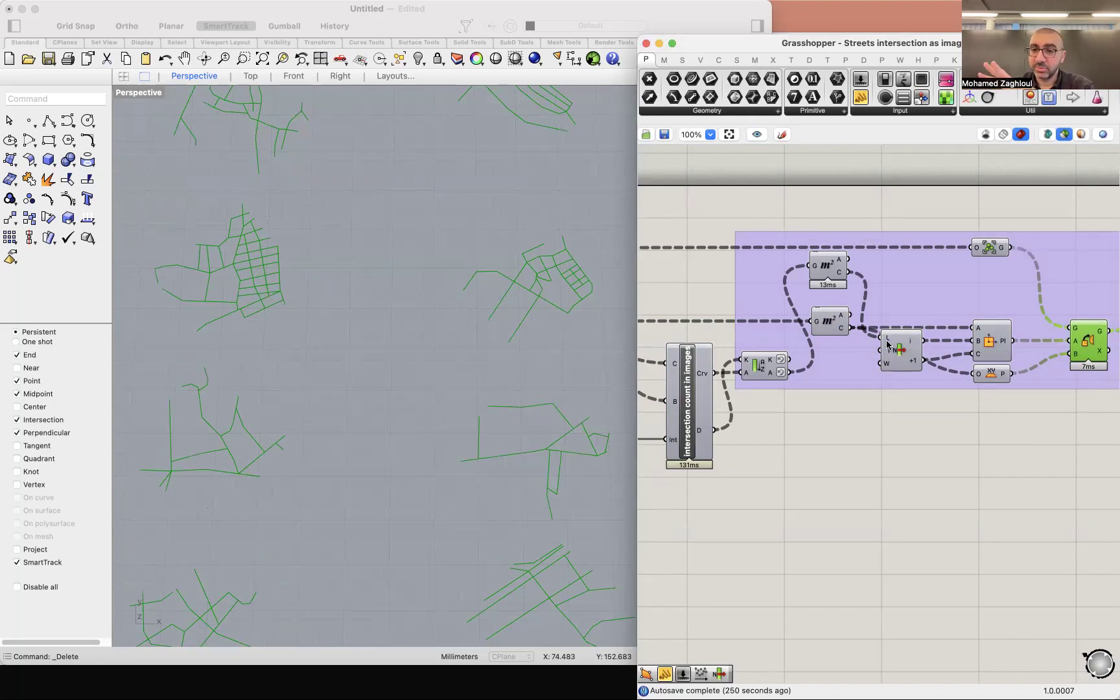
# Step: Preview the whole upper chain of components together, then the Per Object bounding boxes around the oriented samples
pyautogui.scroll(-4, 911, 392)
pyautogui.scroll(-4, 912, 392)
pyautogui.moveTo(1029, 419); pyautogui.dragTo(749, 370)
pyautogui.moveTo(1018, 446); pyautogui.dragTo(674, 282)
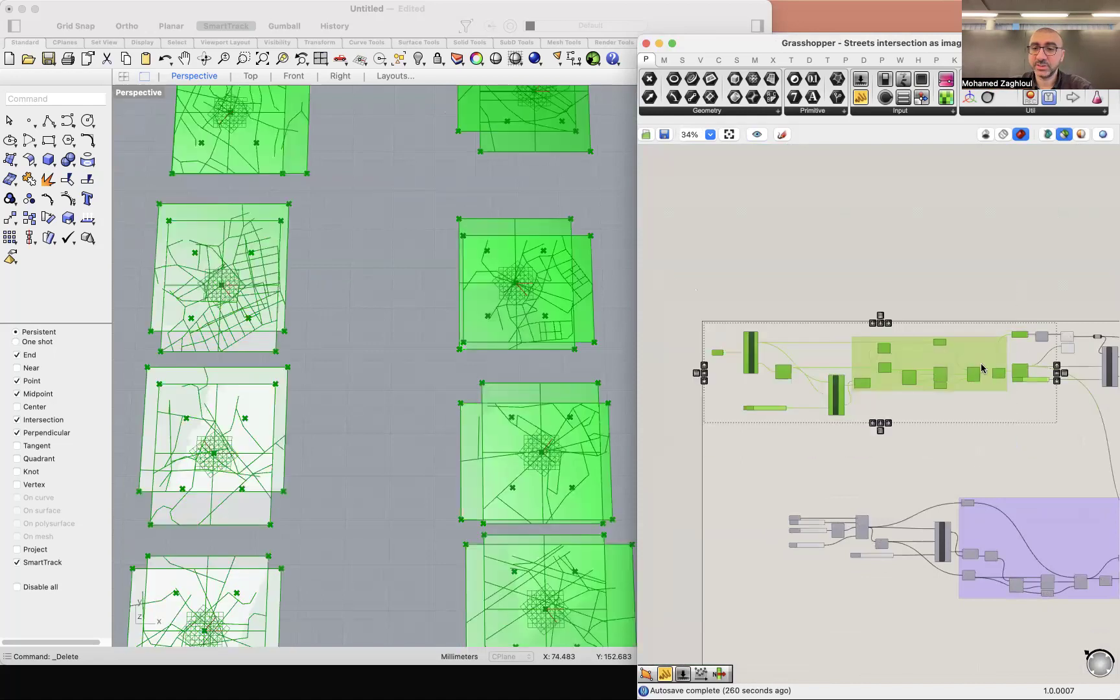
pyautogui.scroll(10, 1008, 378)
pyautogui.click(992, 455)
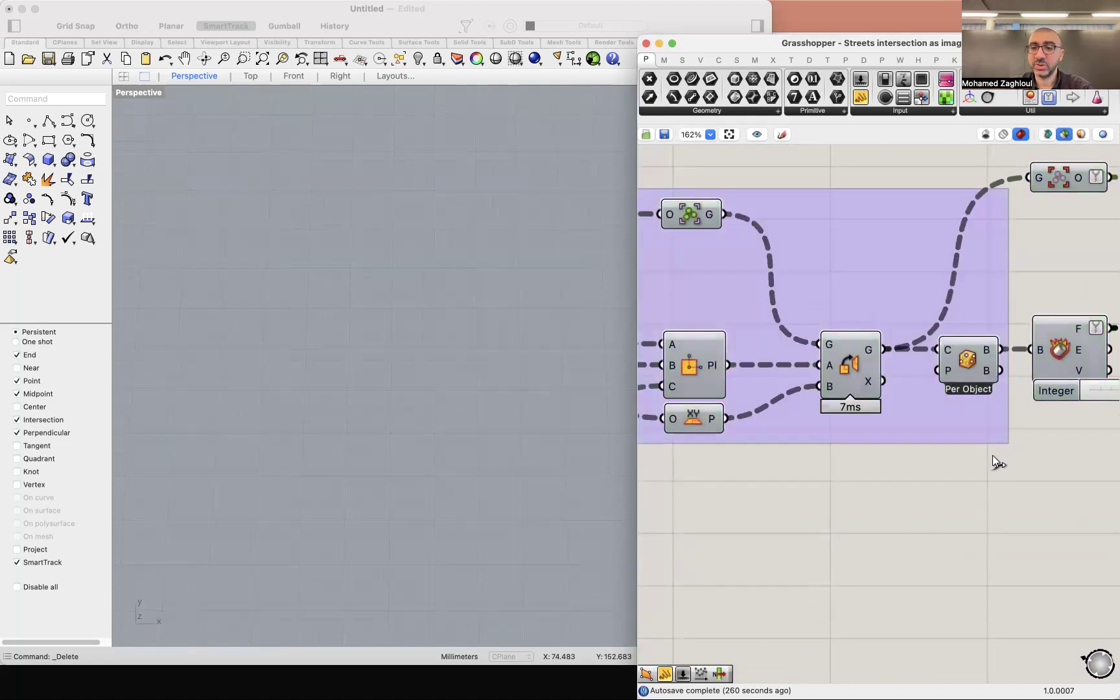
pyautogui.click(965, 360)
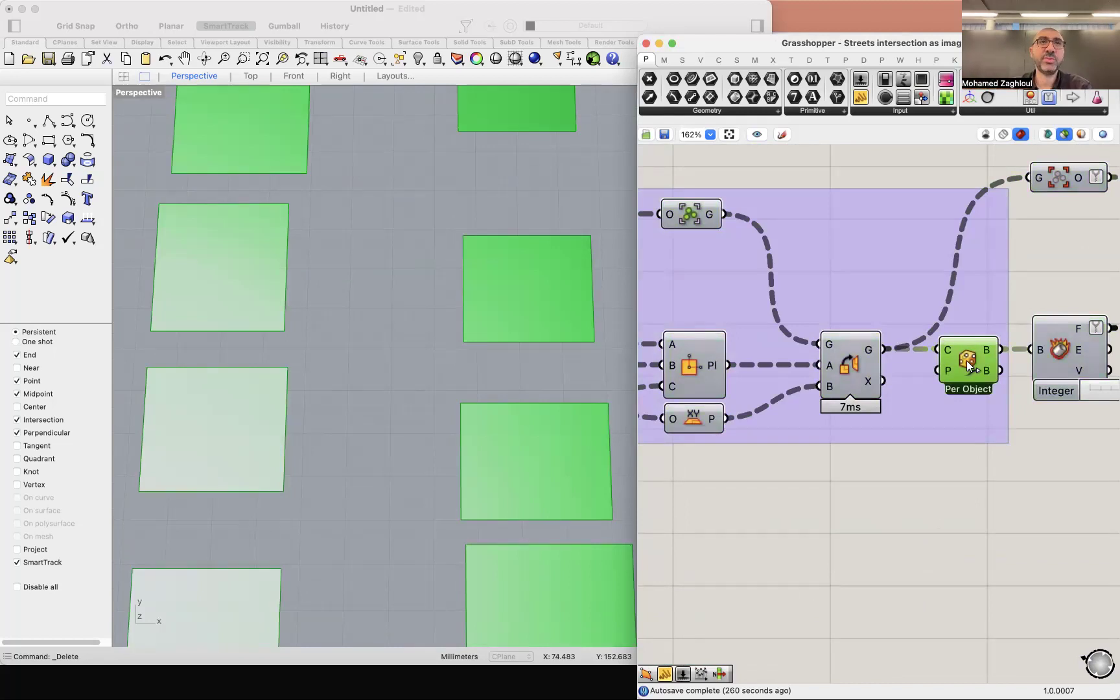
pyautogui.click(962, 452)
pyautogui.scroll(-5, 922, 370)
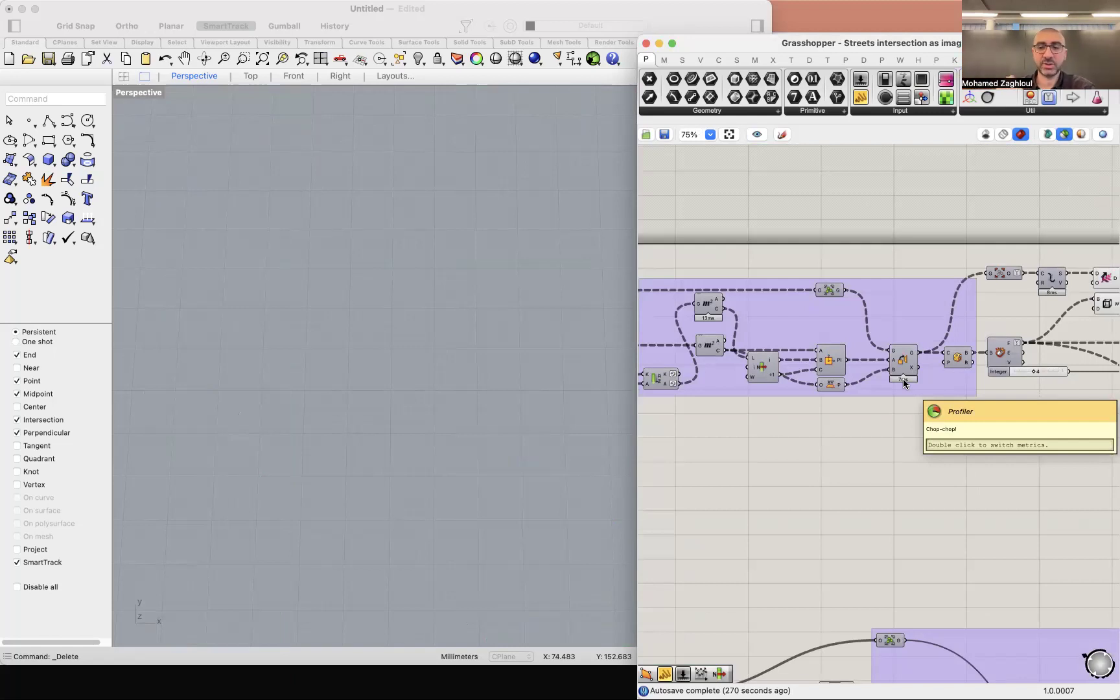
# Step: Preview the grid cells produced by the intersection count cluster and inspect one subdivided sample up close
pyautogui.moveTo(1075, 345); pyautogui.dragTo(773, 351)
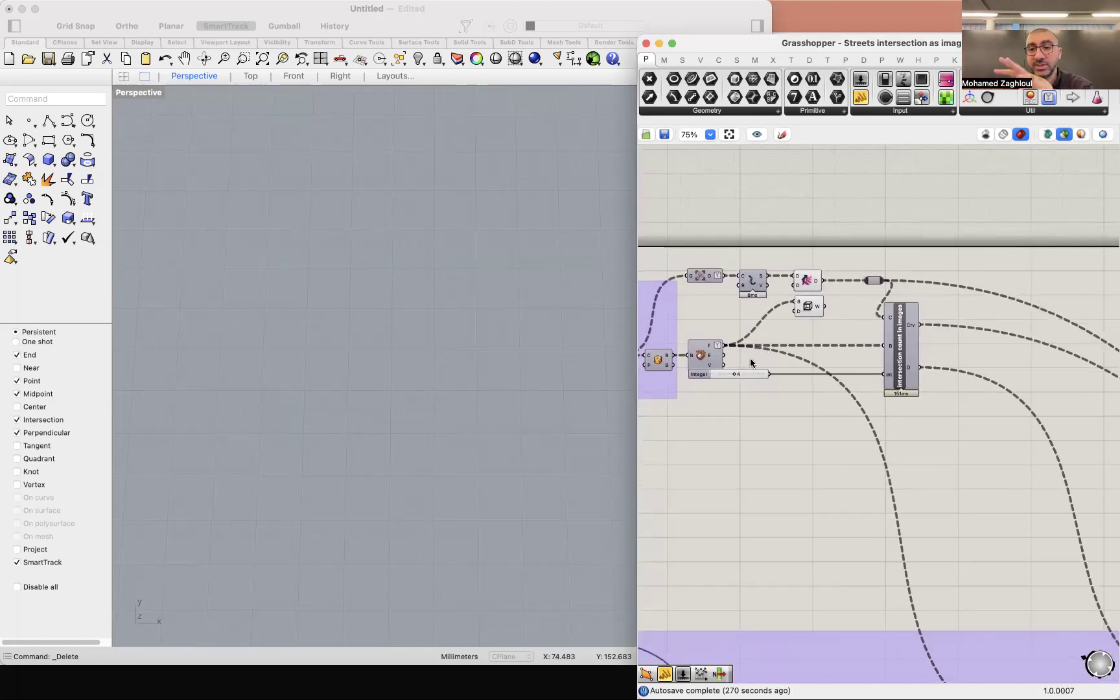
pyautogui.click(904, 363)
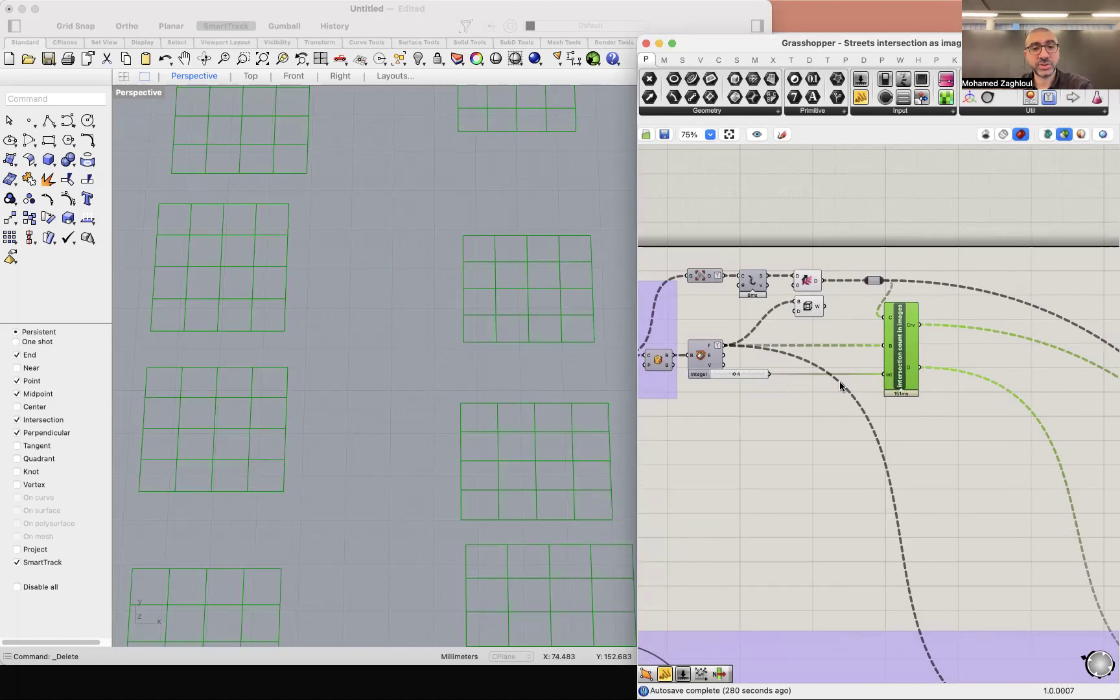
pyautogui.scroll(-1, 840, 382)
pyautogui.scroll(1, 613, 393)
pyautogui.scroll(3, 613, 393)
pyautogui.scroll(6, 460, 247)
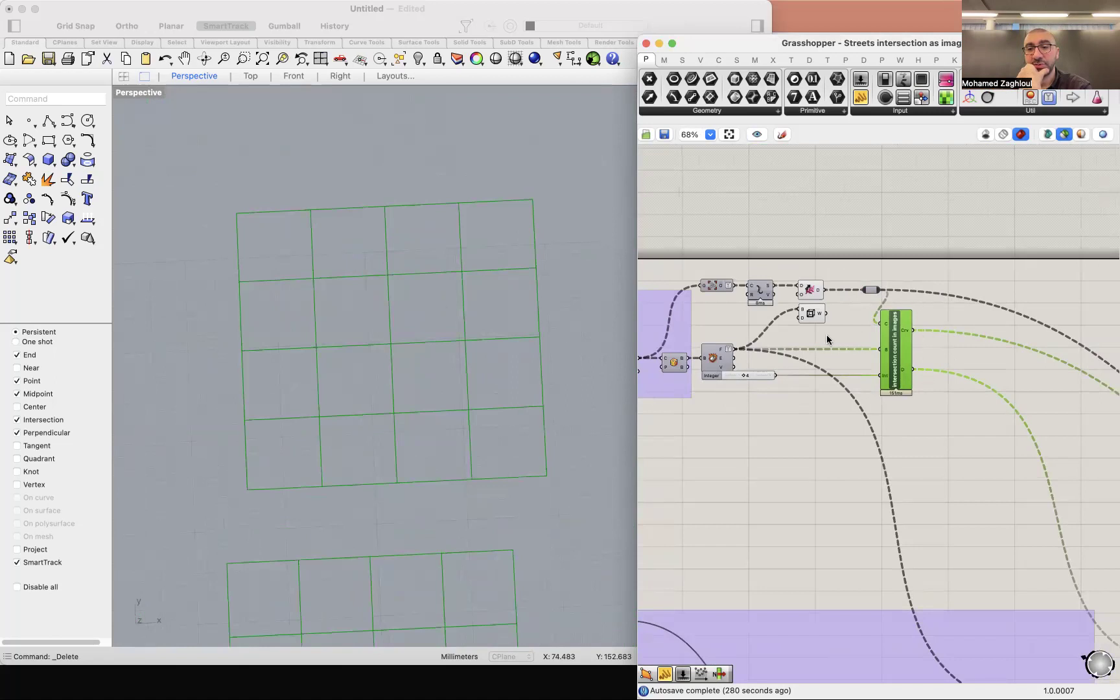
pyautogui.scroll(3, 794, 375)
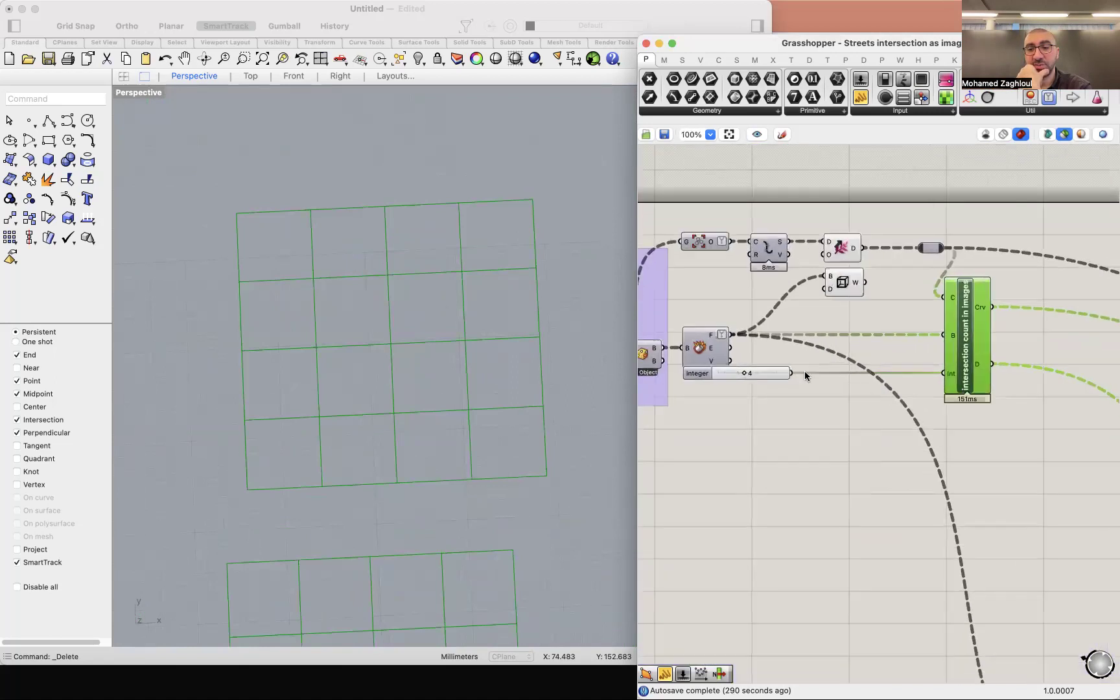
# Step: Set the upper cluster's Integer slider to 9 and open the cluster to examine intersection points across the finer grid
pyautogui.moveTo(745, 373); pyautogui.dragTo(775, 368)
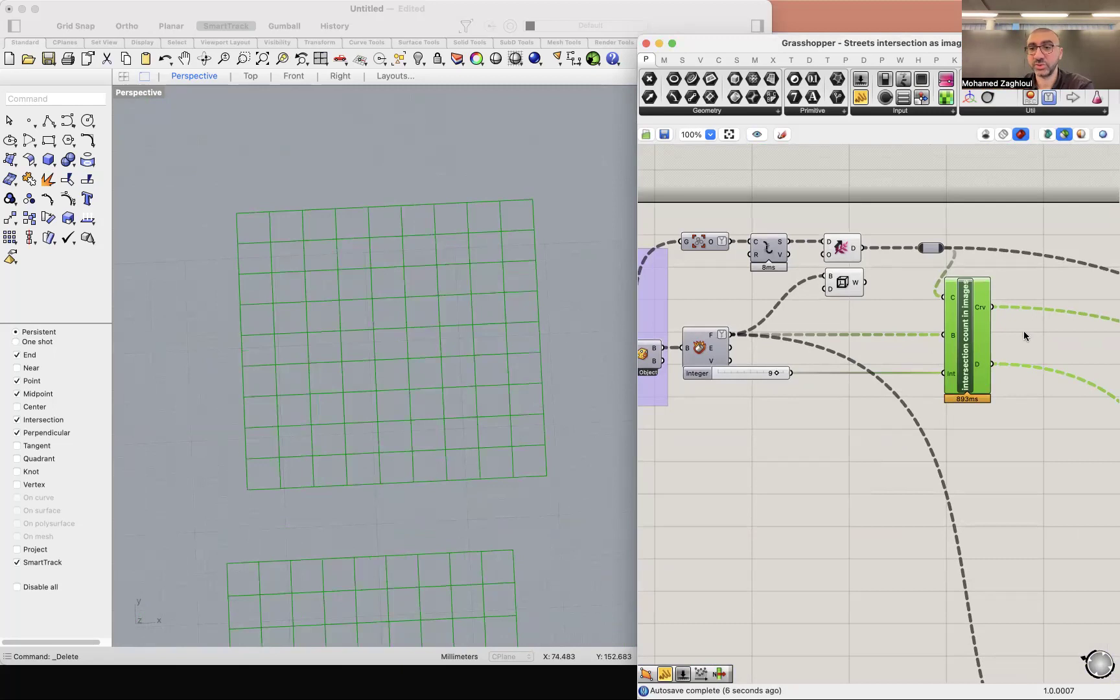
pyautogui.doubleClick(970, 333)
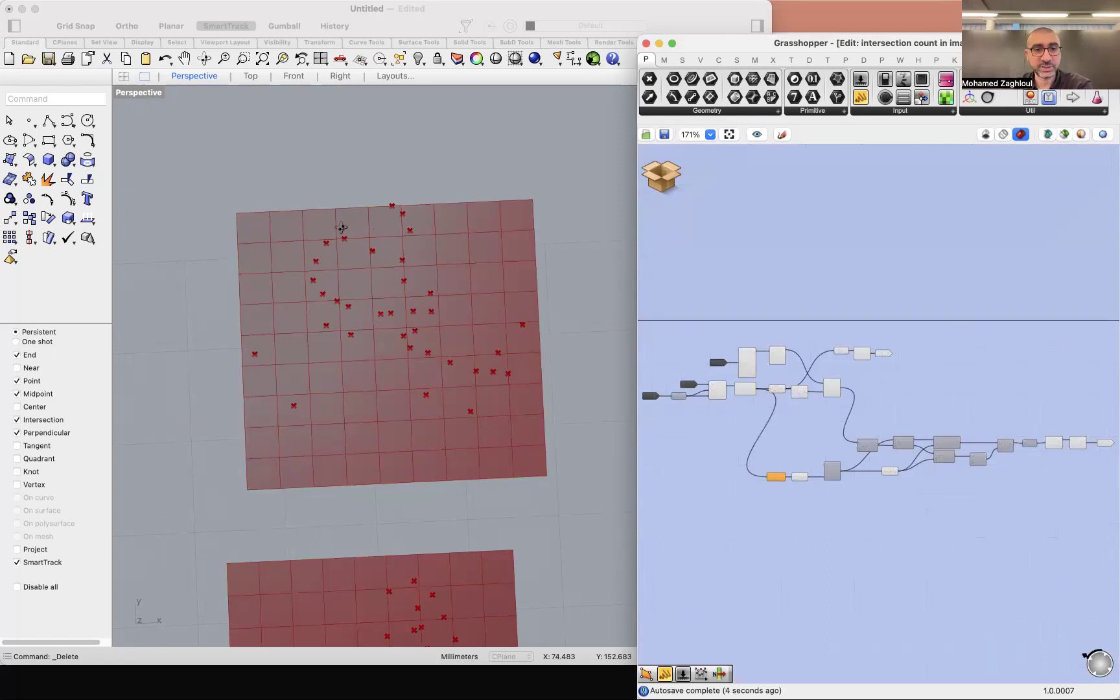
pyautogui.moveTo(341, 228); pyautogui.dragTo(336, 252)
pyautogui.scroll(5, 279, 243)
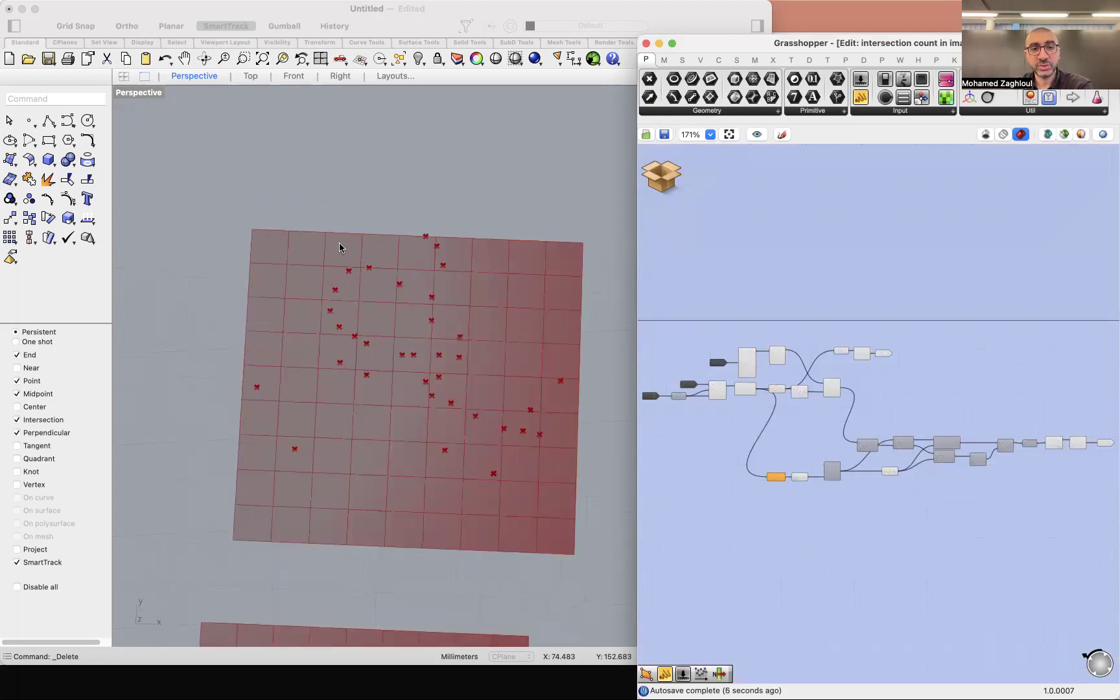
pyautogui.scroll(-6, 251, 245)
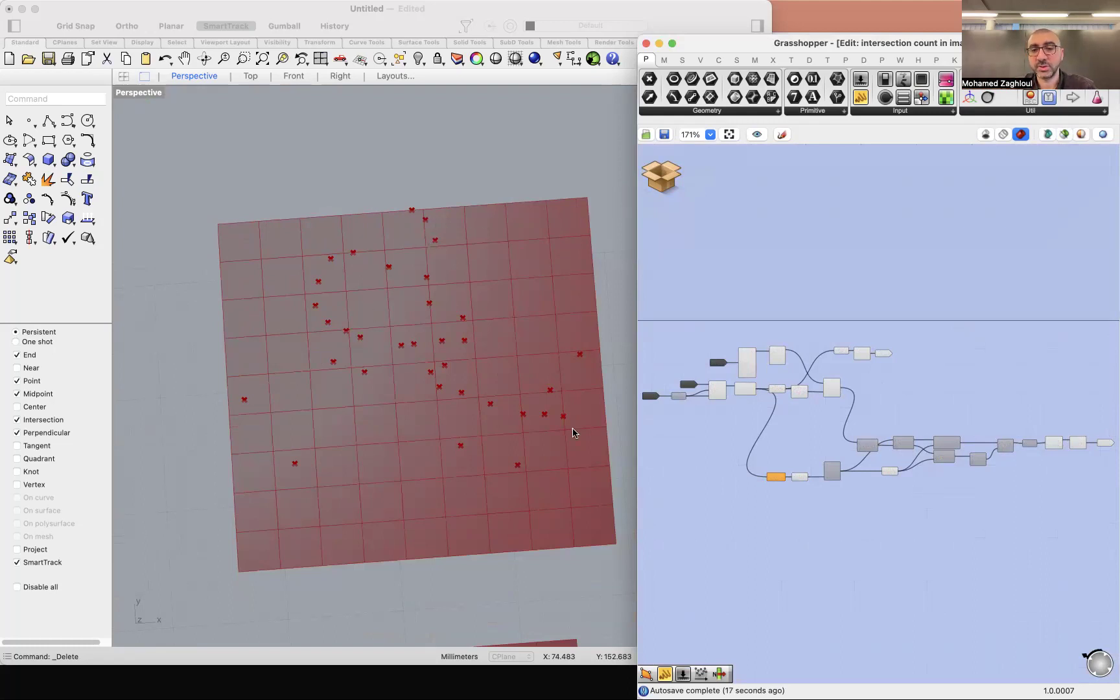
# Step: Close the intersection count cluster without saving changes and set its Integer slider to 4
pyautogui.rightClick(657, 162)
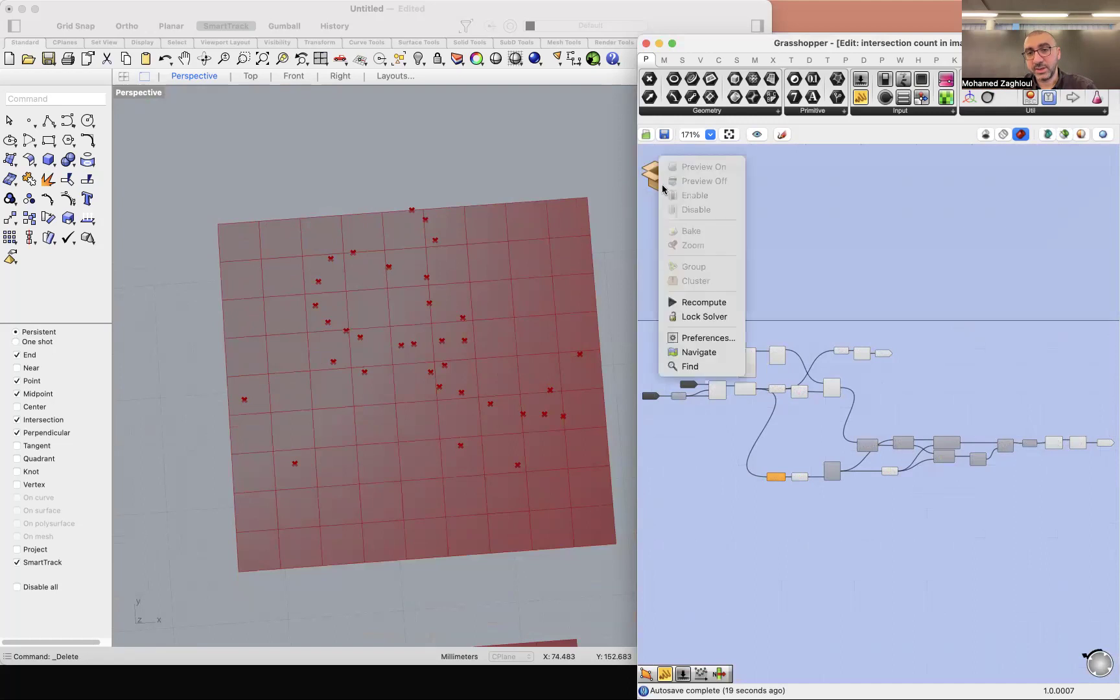
pyautogui.click(658, 174)
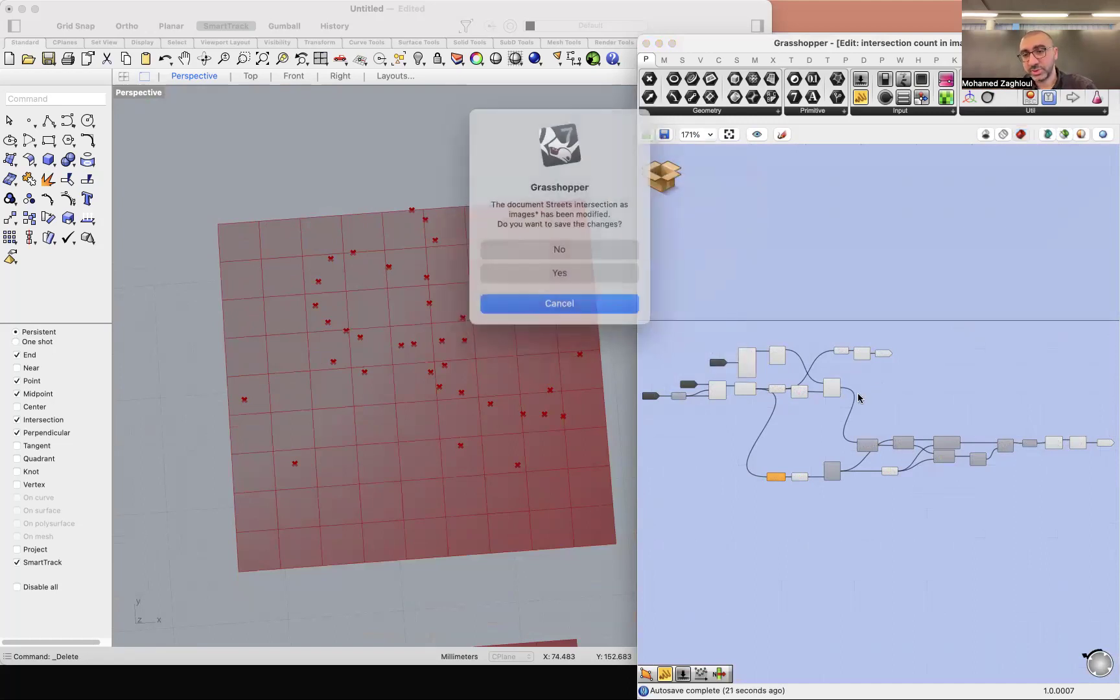
pyautogui.click(582, 251)
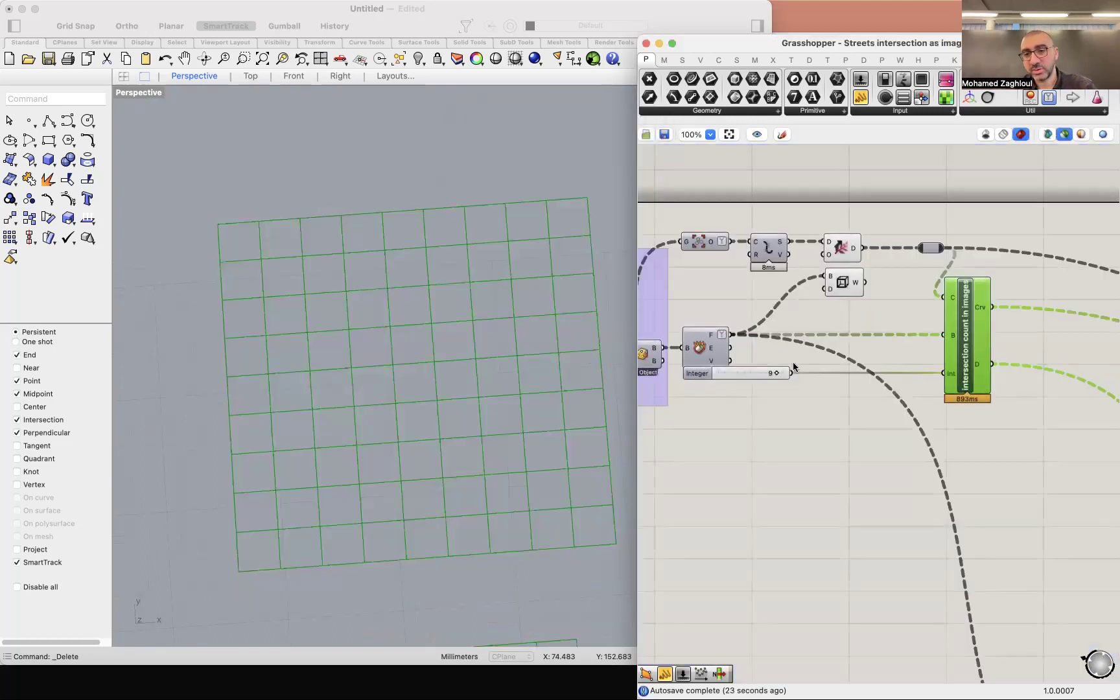
pyautogui.moveTo(775, 373); pyautogui.dragTo(743, 373)
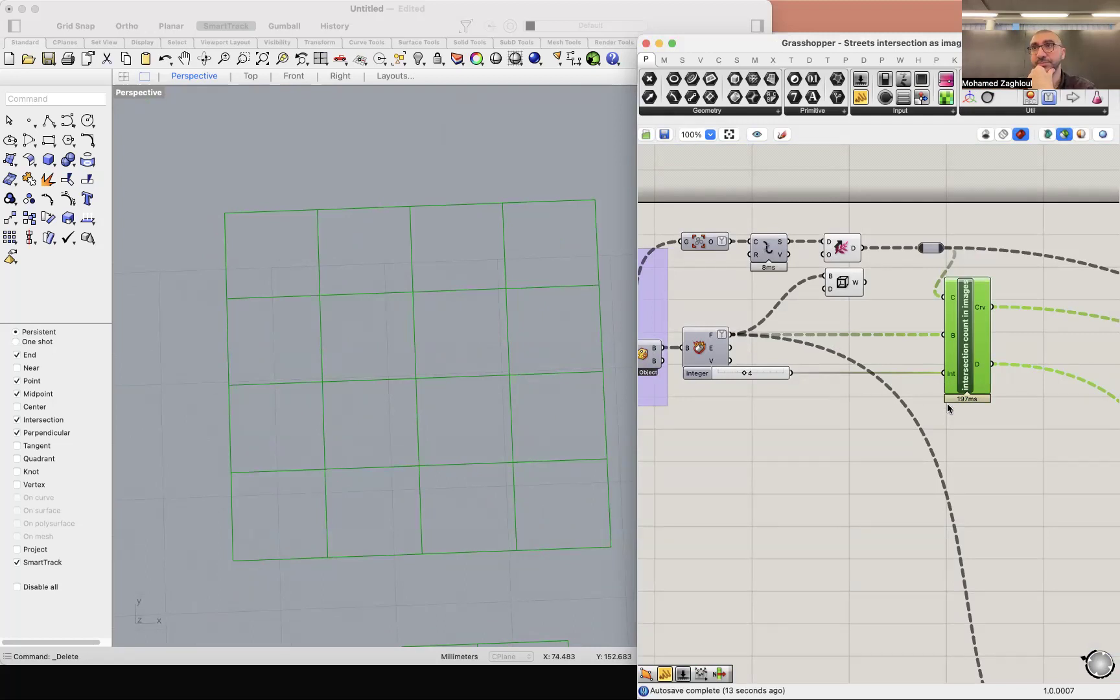
# Step: Select the Substrate component and its input sliders at the start of the lower chain to preview the generated street pattern
pyautogui.scroll(-6, 940, 373)
pyautogui.scroll(-2, 863, 328)
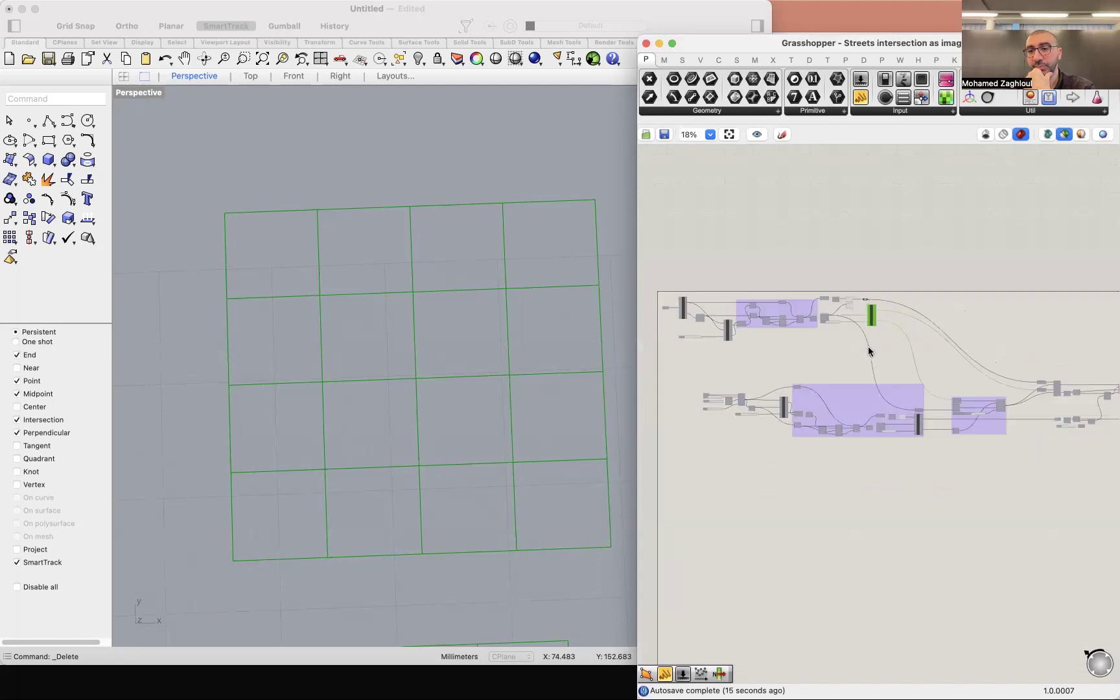
pyautogui.scroll(5, 892, 323)
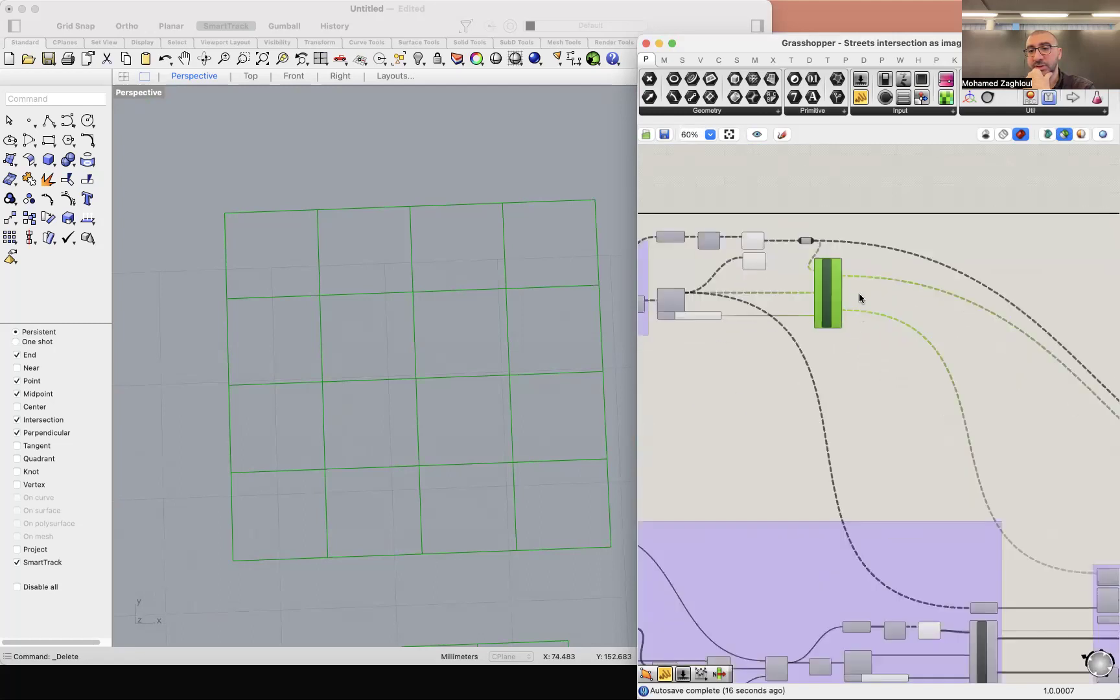
pyautogui.scroll(-4, 859, 297)
pyautogui.scroll(-5, 289, 272)
pyautogui.scroll(-3, 289, 274)
pyautogui.scroll(5, 342, 305)
pyautogui.hscroll(-3, 855, 384)
pyautogui.moveTo(1029, 510); pyautogui.dragTo(670, 357)
pyautogui.click(722, 486)
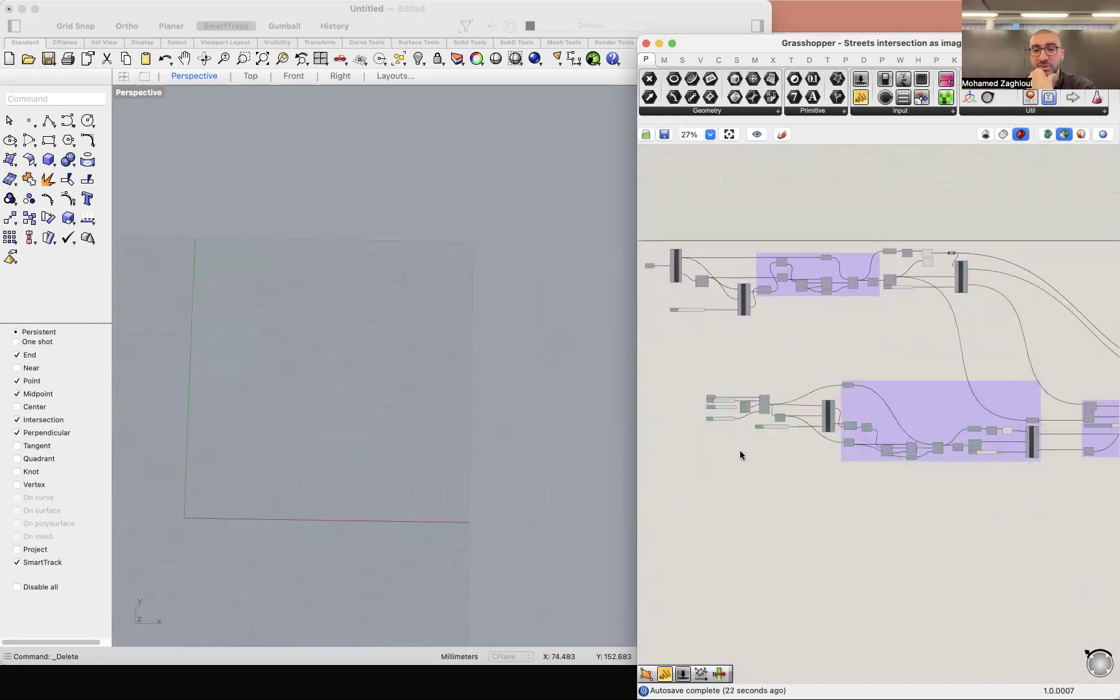
pyautogui.moveTo(775, 387); pyautogui.dragTo(699, 429)
pyautogui.moveTo(560, 460); pyautogui.dragTo(548, 436)
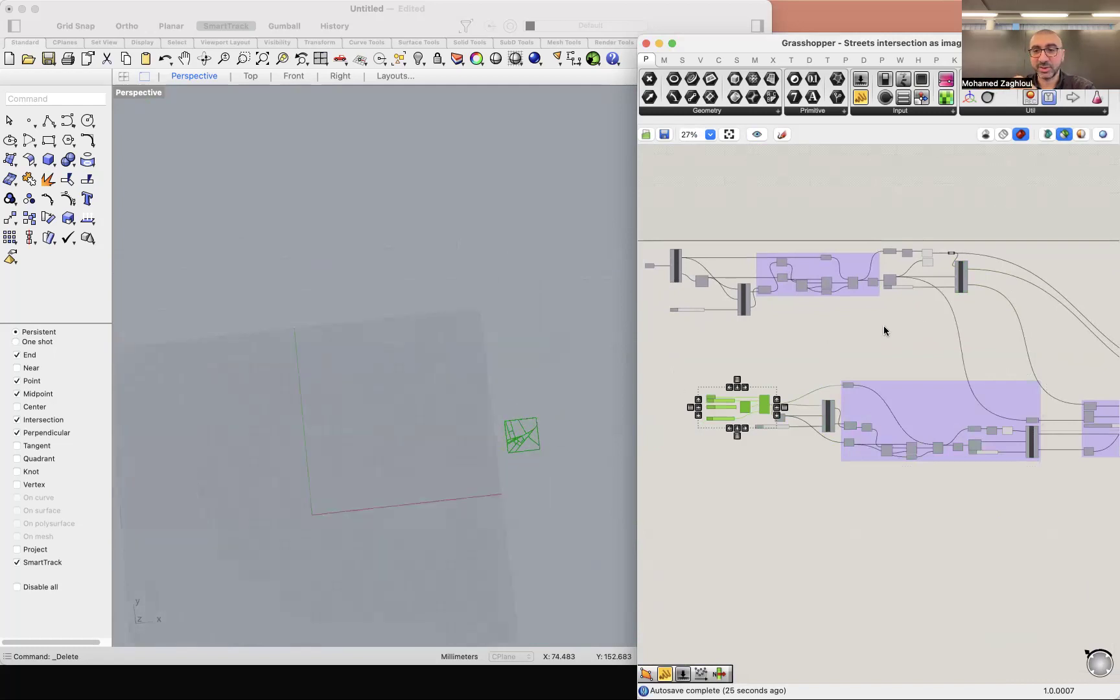
# Step: Turn off selected-only preview so all previewed street samples are drawn, and inspect the sample generated by Substrate
pyautogui.click(1067, 135)
pyautogui.moveTo(589, 487); pyautogui.dragTo(535, 455)
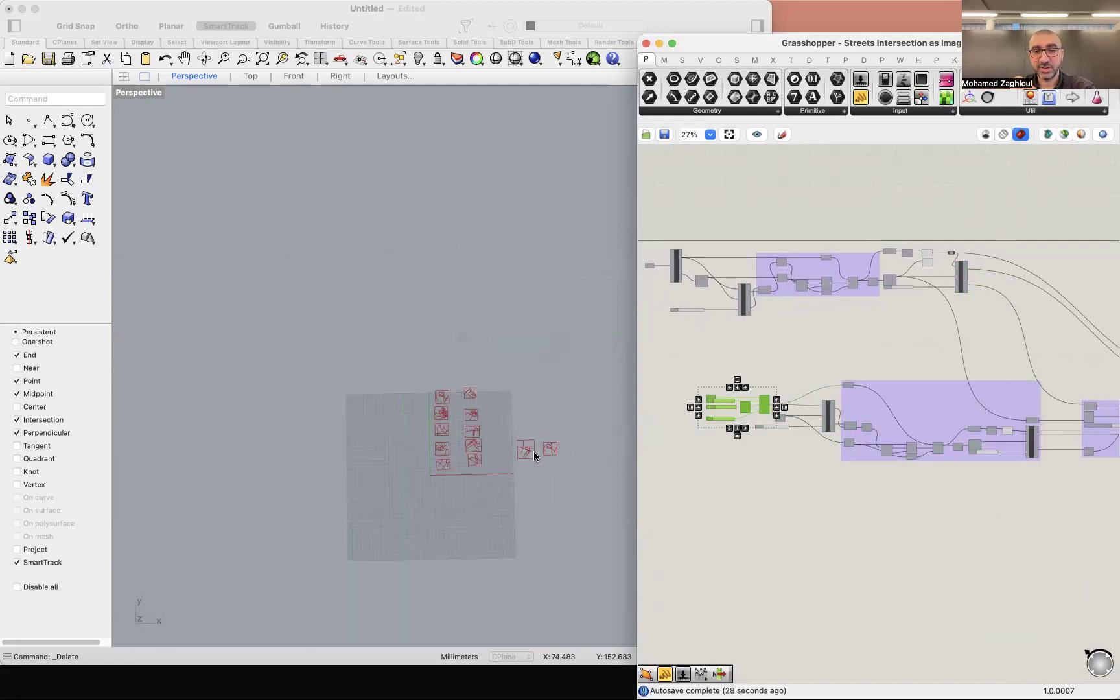
pyautogui.scroll(5, 535, 455)
pyautogui.scroll(5, 765, 424)
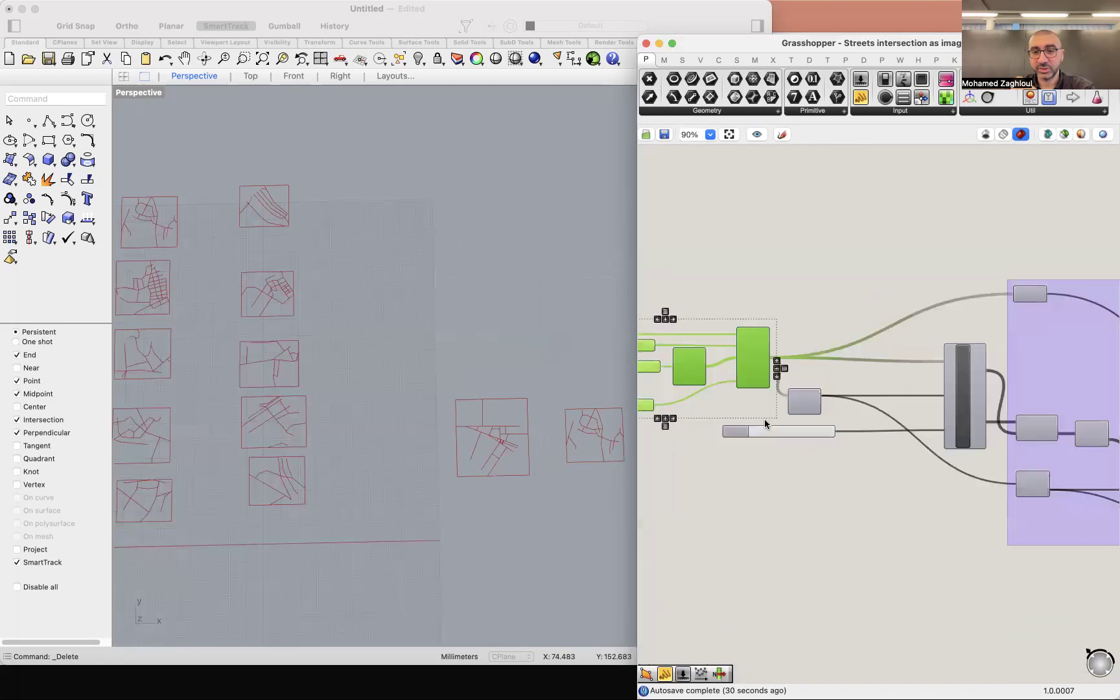
pyautogui.scroll(5, 764, 424)
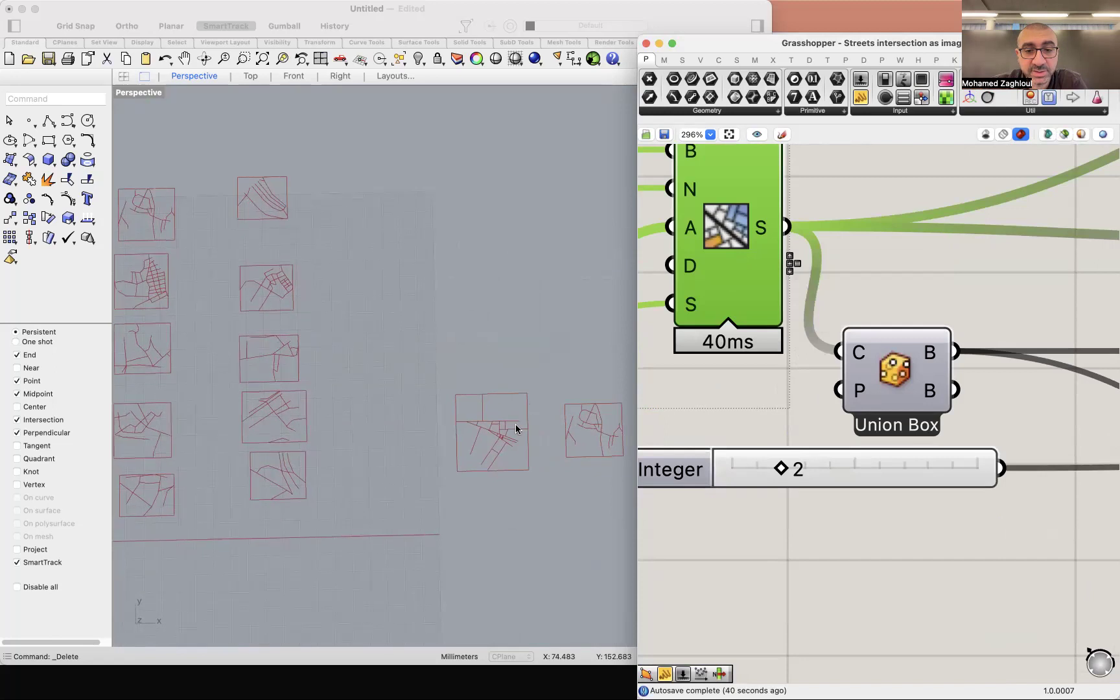
pyautogui.scroll(3, 512, 432)
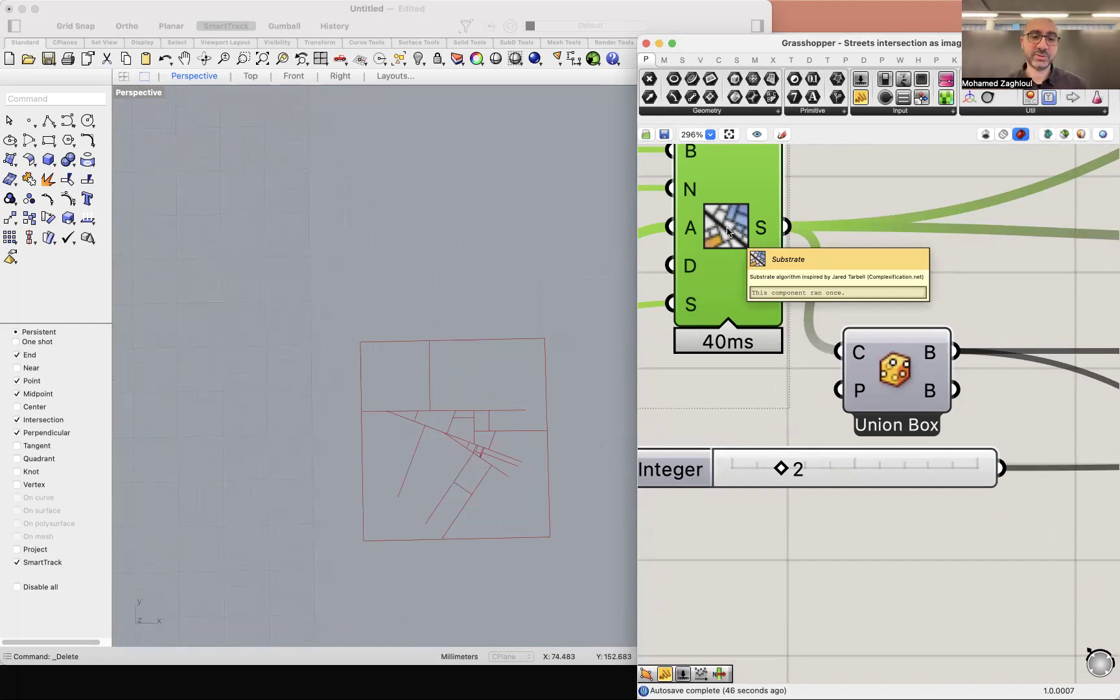
# Step: Set the Substrate component's input sliders to Count 28, Number 3 and Seed 32
pyautogui.scroll(-8, 727, 231)
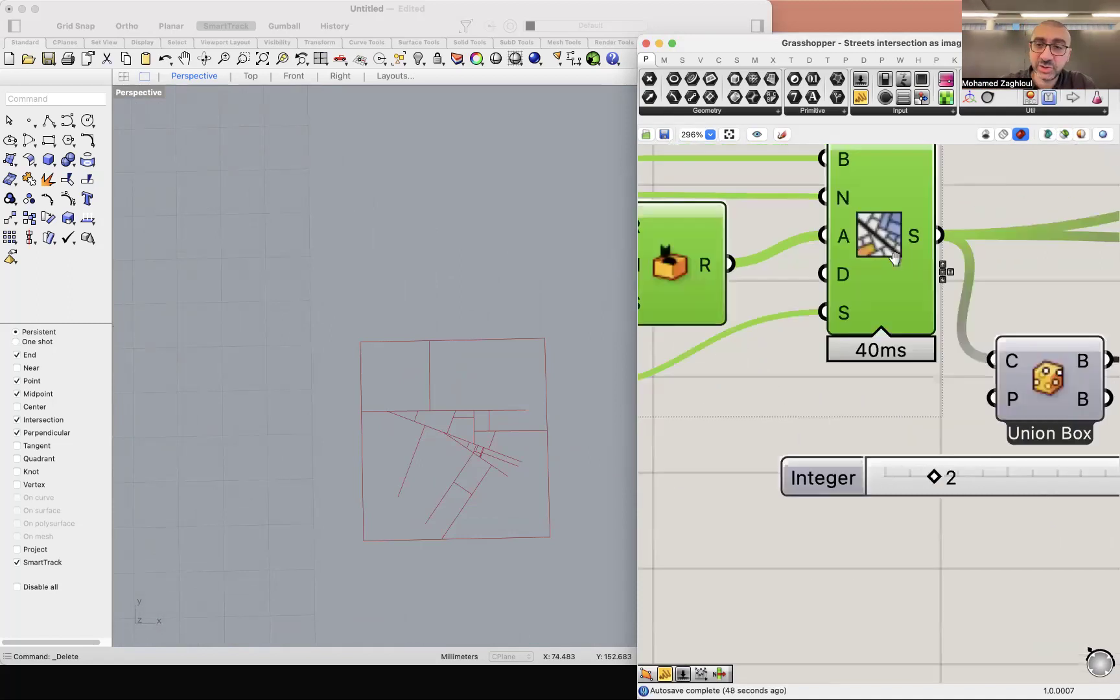
pyautogui.scroll(5, 898, 324)
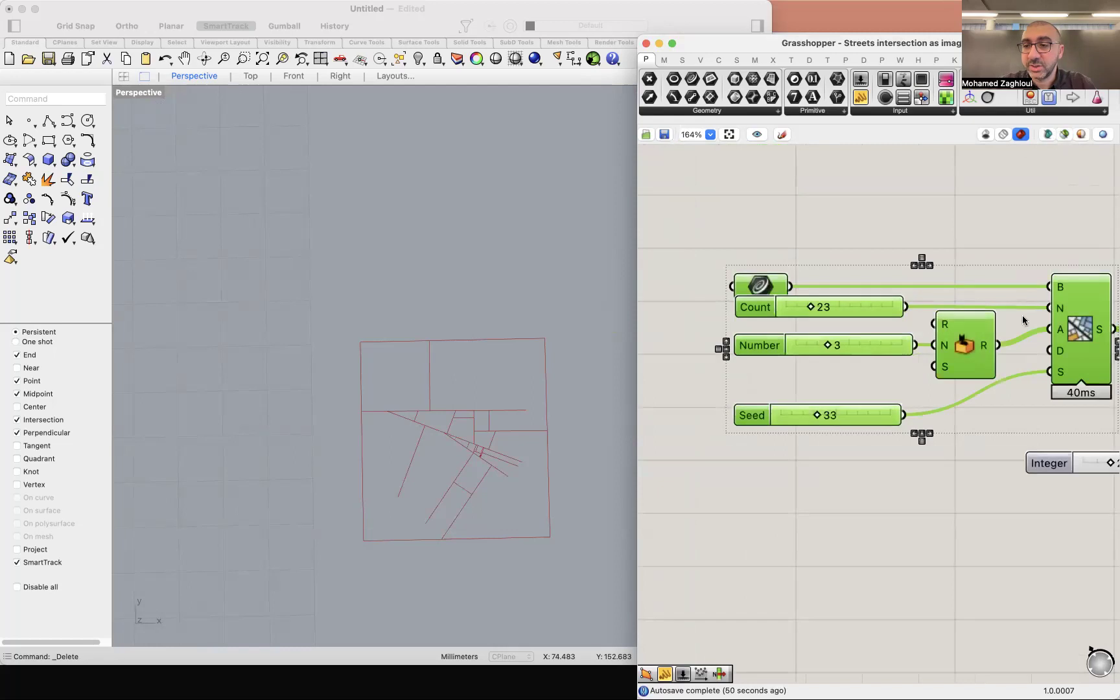
pyautogui.moveTo(809, 305); pyautogui.dragTo(815, 301)
pyautogui.moveTo(828, 344); pyautogui.dragTo(849, 346)
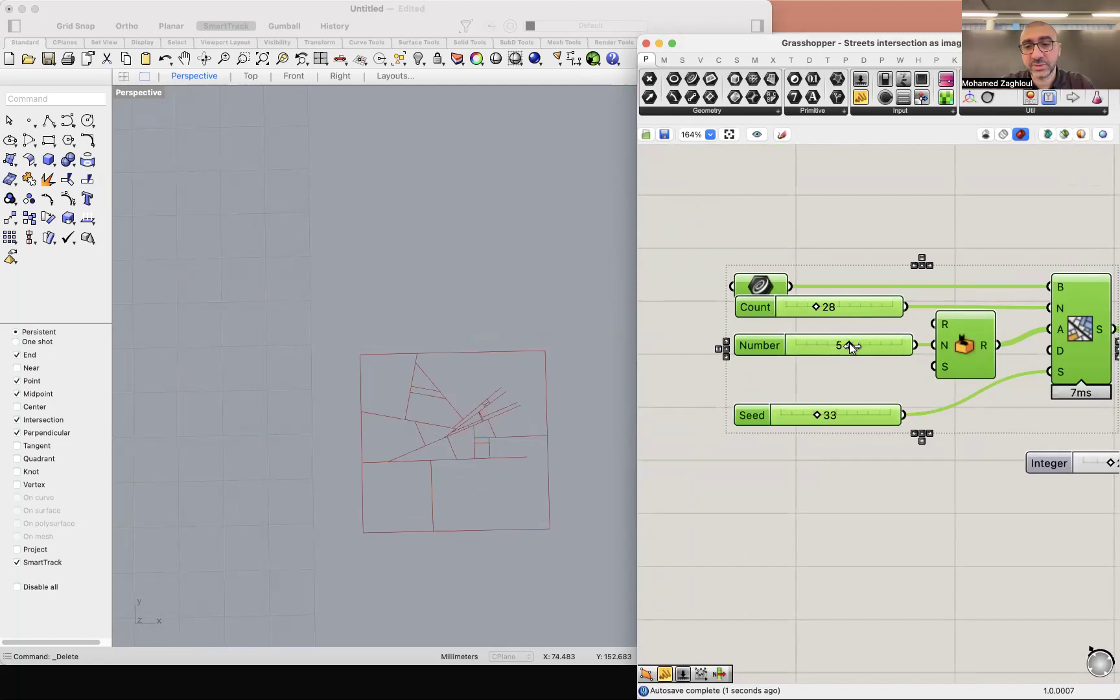
pyautogui.moveTo(850, 348); pyautogui.dragTo(834, 349)
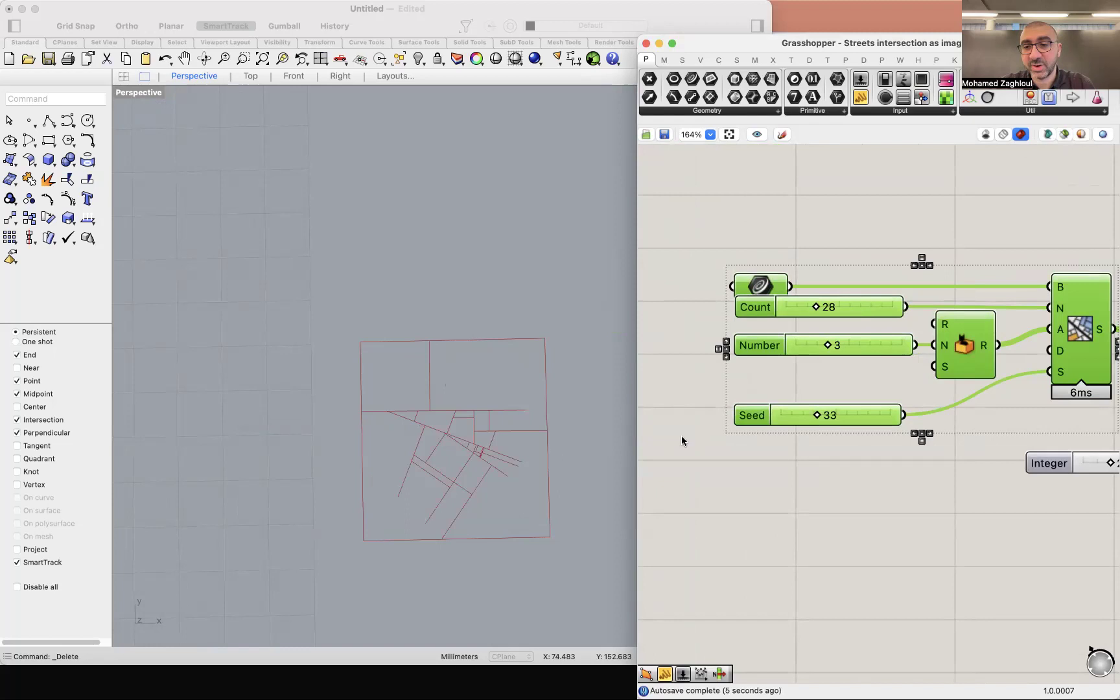
pyautogui.moveTo(817, 415)
pyautogui.mouseDown()
pyautogui.moveTo(782, 417)
pyautogui.moveTo(863, 419)
pyautogui.moveTo(813, 421)
pyautogui.mouseUp()
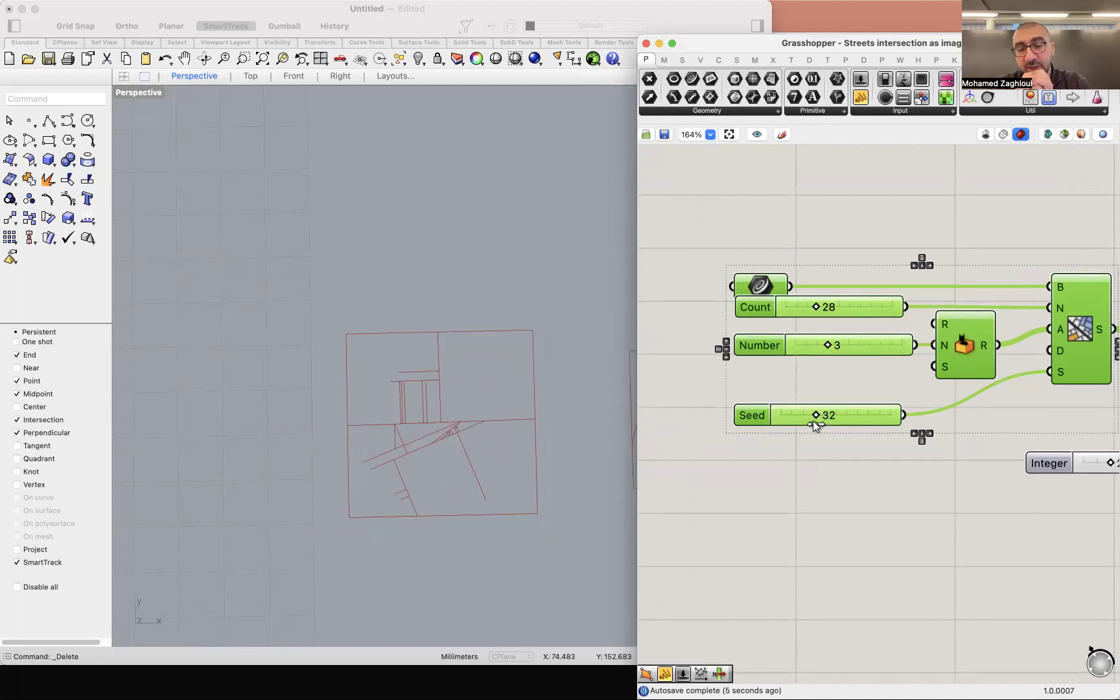
# Step: Examine the regenerated street sample up close and compare it with the matched sample and the other street samples
pyautogui.hscroll(5, 866, 373)
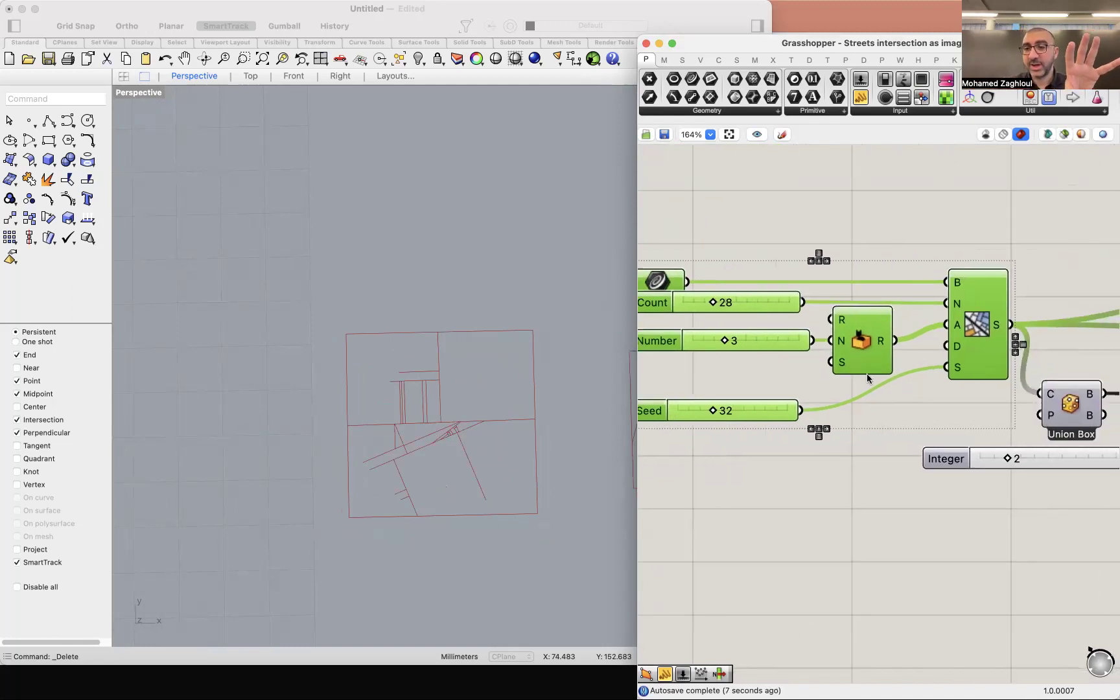
pyautogui.scroll(-5, 468, 407)
pyautogui.scroll(6, 416, 436)
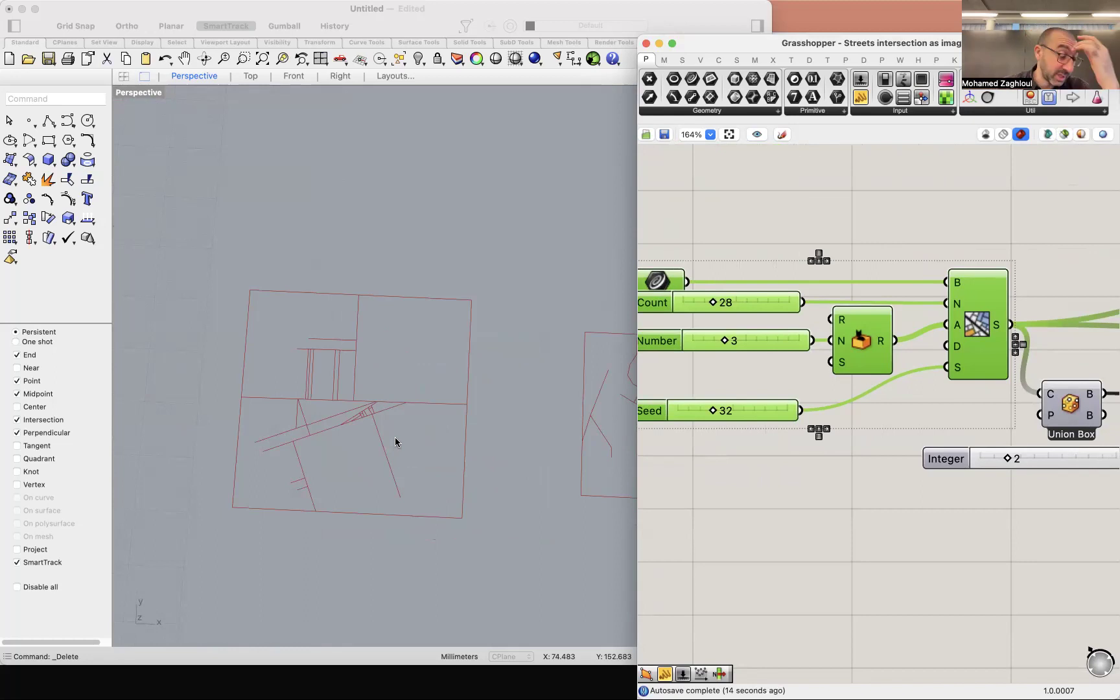
pyautogui.moveTo(395, 434); pyautogui.dragTo(376, 412)
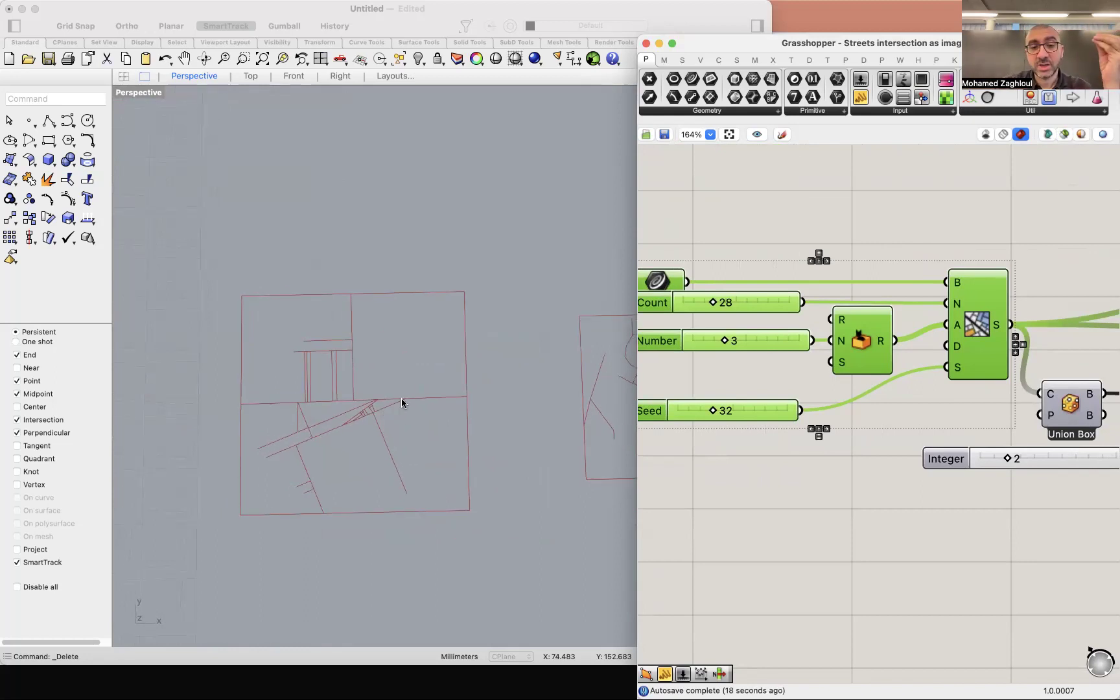
pyautogui.scroll(-5, 352, 412)
pyautogui.scroll(3, 324, 369)
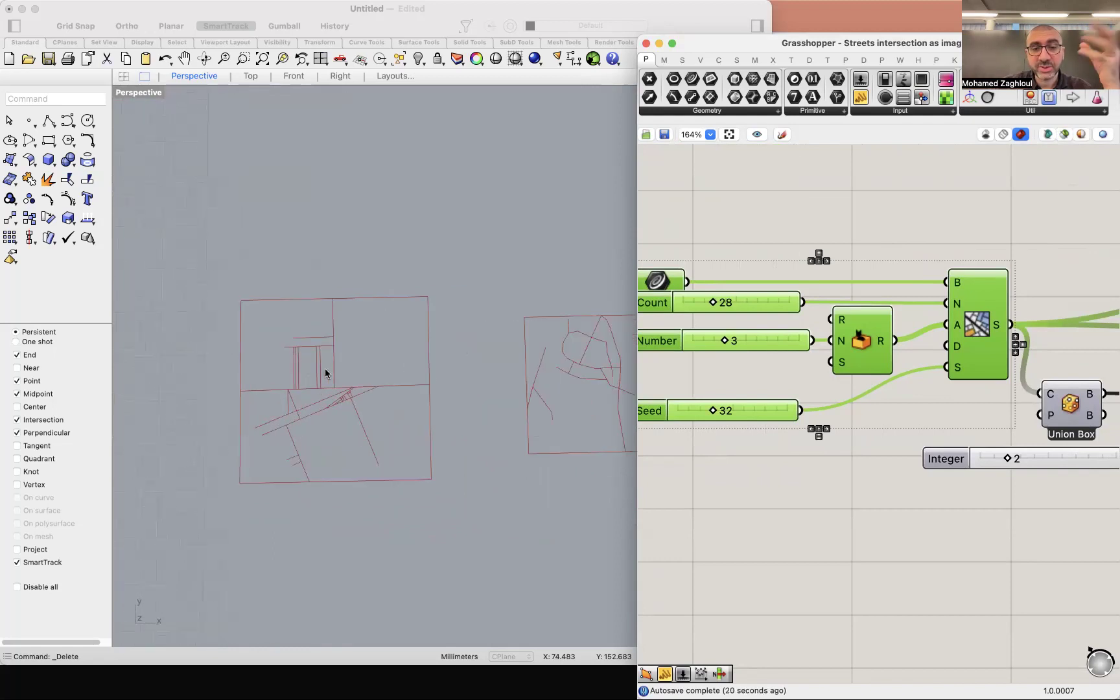
pyautogui.scroll(-2, 393, 402)
pyautogui.scroll(2, 395, 384)
pyautogui.scroll(-4, 376, 409)
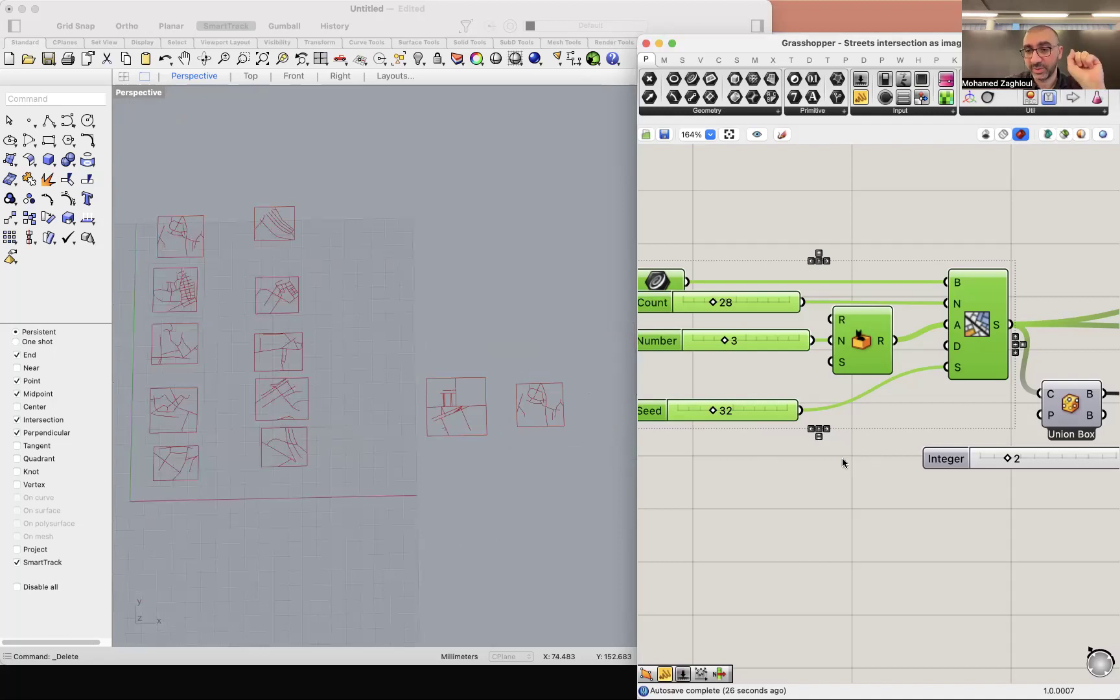
# Step: Turn on the Substrate component's preview to overlay its original street lines on the oriented sample
pyautogui.scroll(-5, 790, 438)
pyautogui.scroll(2, 820, 412)
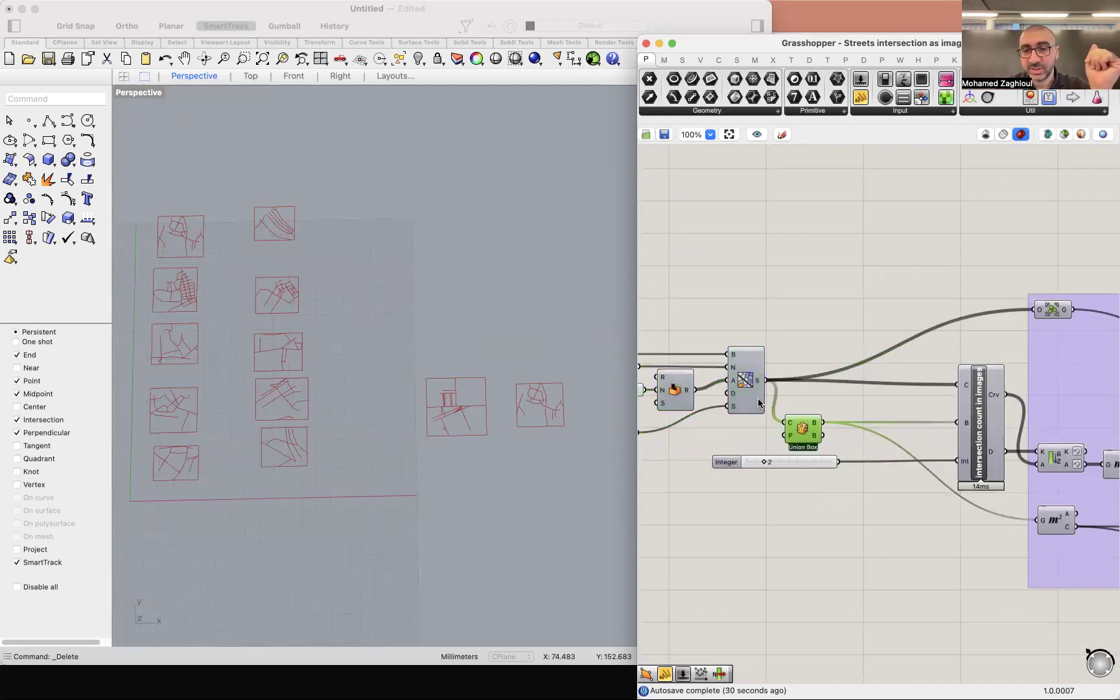
pyautogui.hscroll(3, 875, 428)
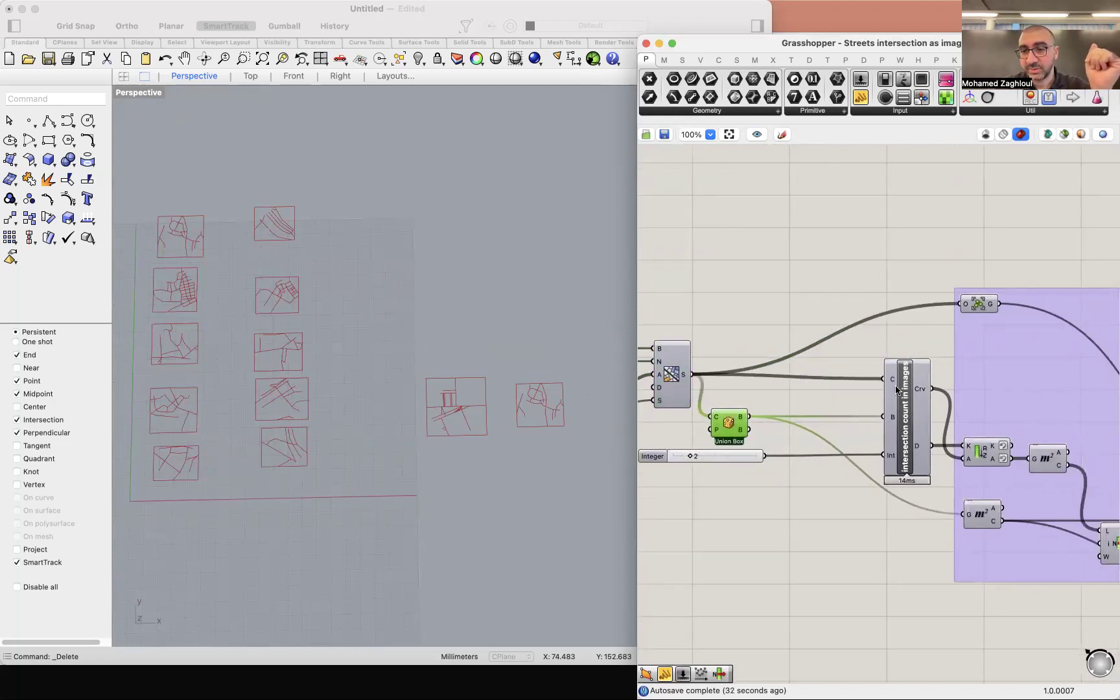
pyautogui.hscroll(-3, 775, 406)
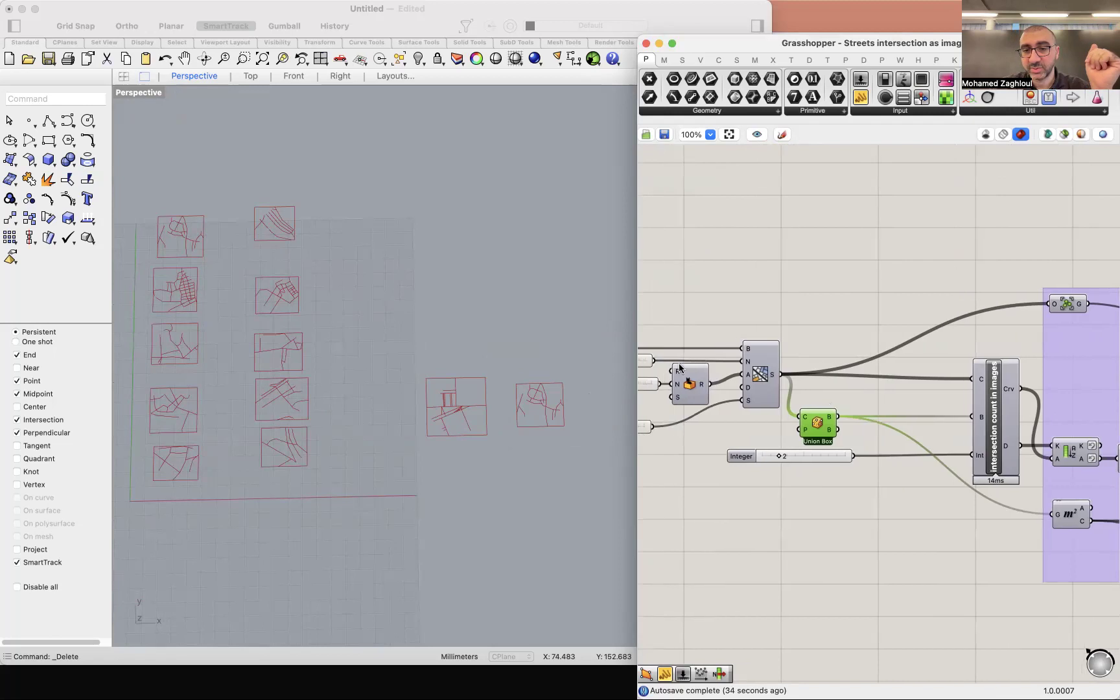
pyautogui.click(763, 379)
pyautogui.rightClick(810, 340)
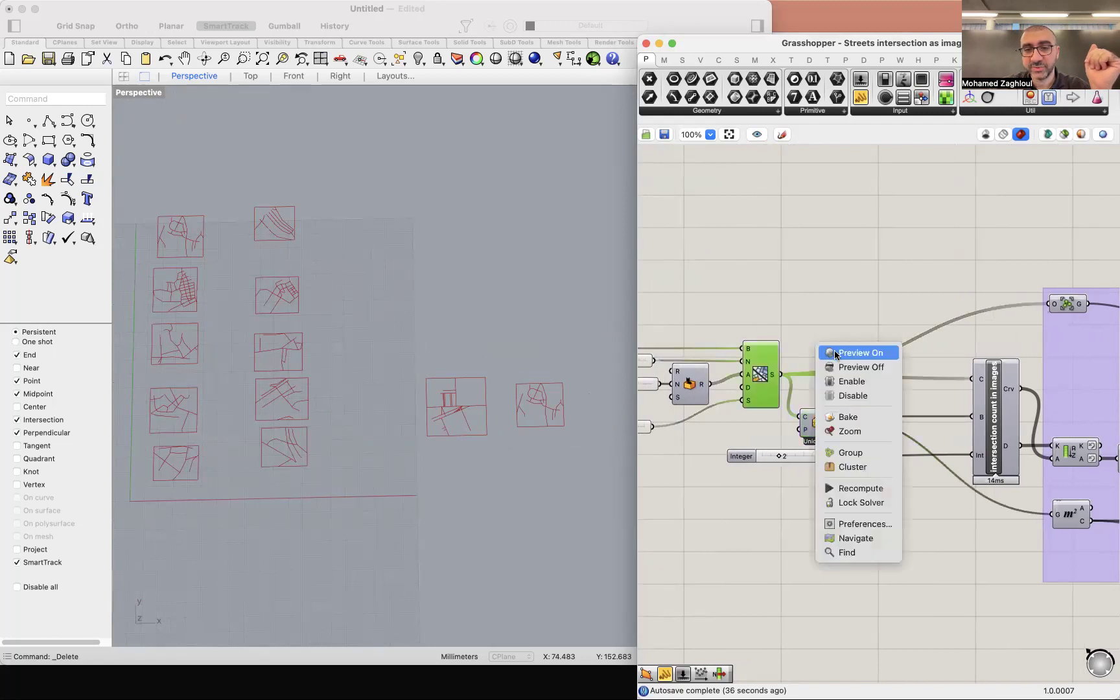
pyautogui.click(834, 357)
pyautogui.scroll(5, 496, 427)
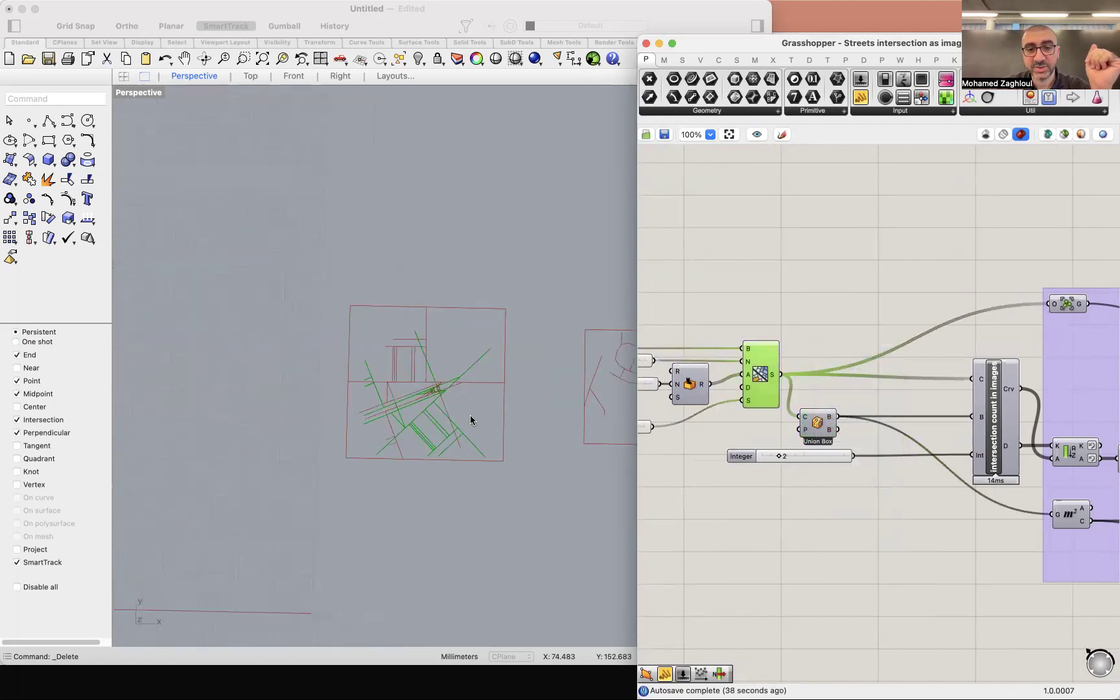
# Step: Turn off the Substrate component's preview so its original street lines are hidden
pyautogui.rightClick(799, 303)
pyautogui.click(827, 311)
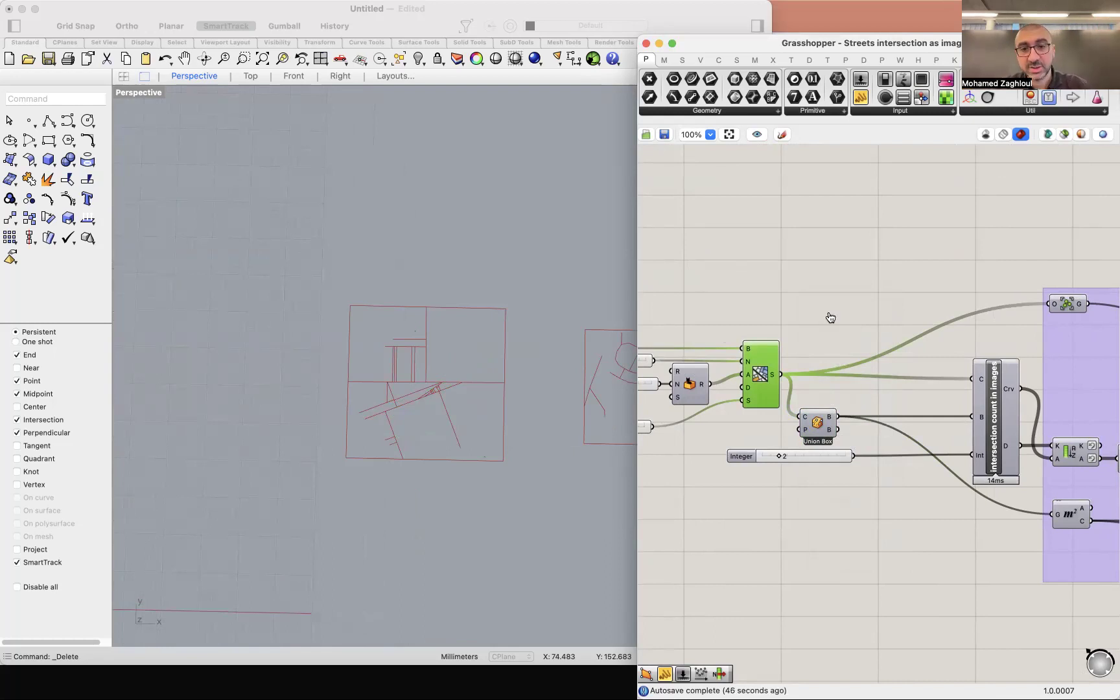
# Step: Switch to the Lecture_07 presentation in PowerPoint and review the feature extraction slide with the pyramid and shadow pole diagram
pyautogui.press('super+Tab')
pyautogui.press('Down')
pyautogui.press('Up')
pyautogui.press('Up')
pyautogui.press('Up')
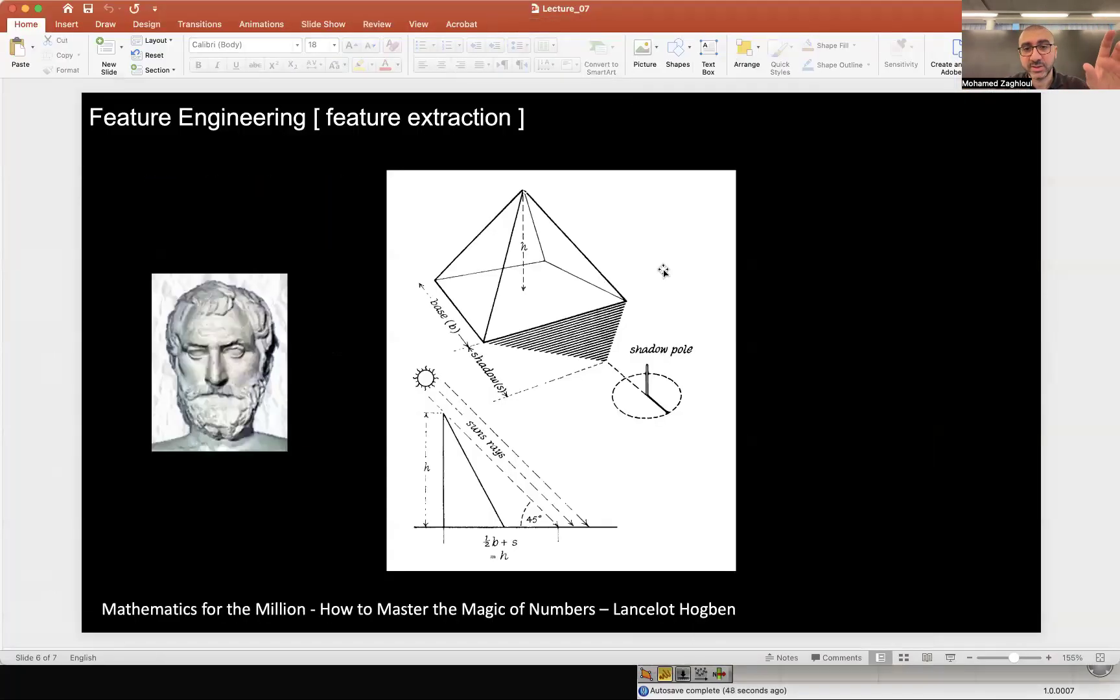
pyautogui.press('Up')
pyautogui.press('Down')
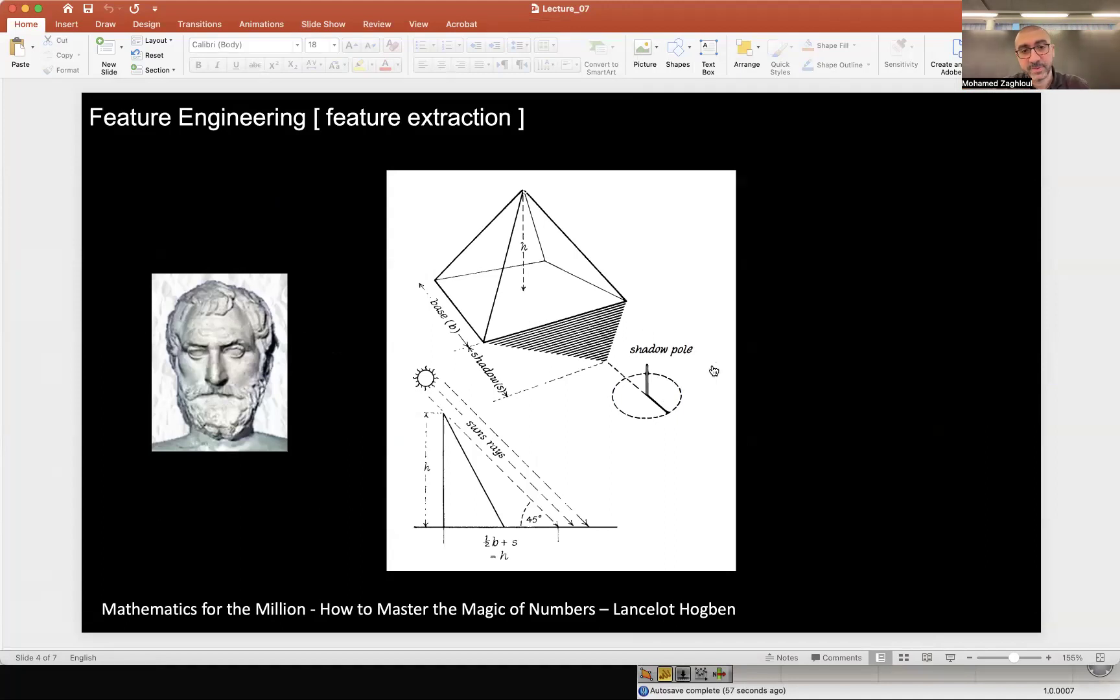
# Step: Return to Grasshopper and inspect the list item, plane and orient components in the group that orients the generated sample
pyautogui.press('super+Tab')
pyautogui.hscroll(10, 958, 426)
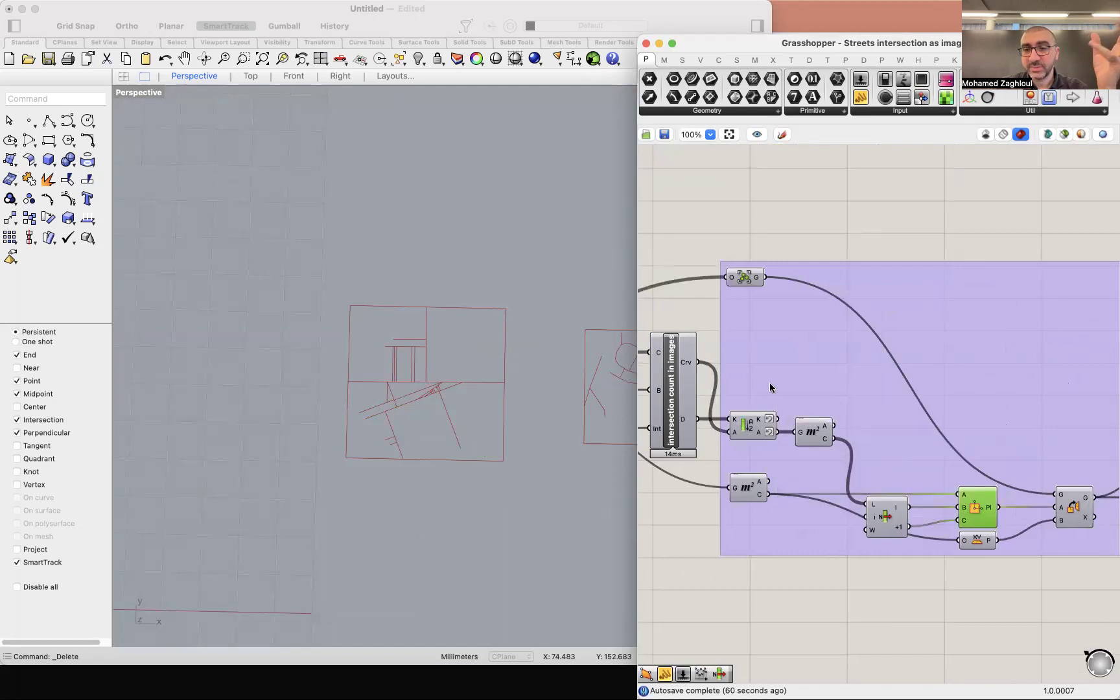
pyautogui.click(882, 510)
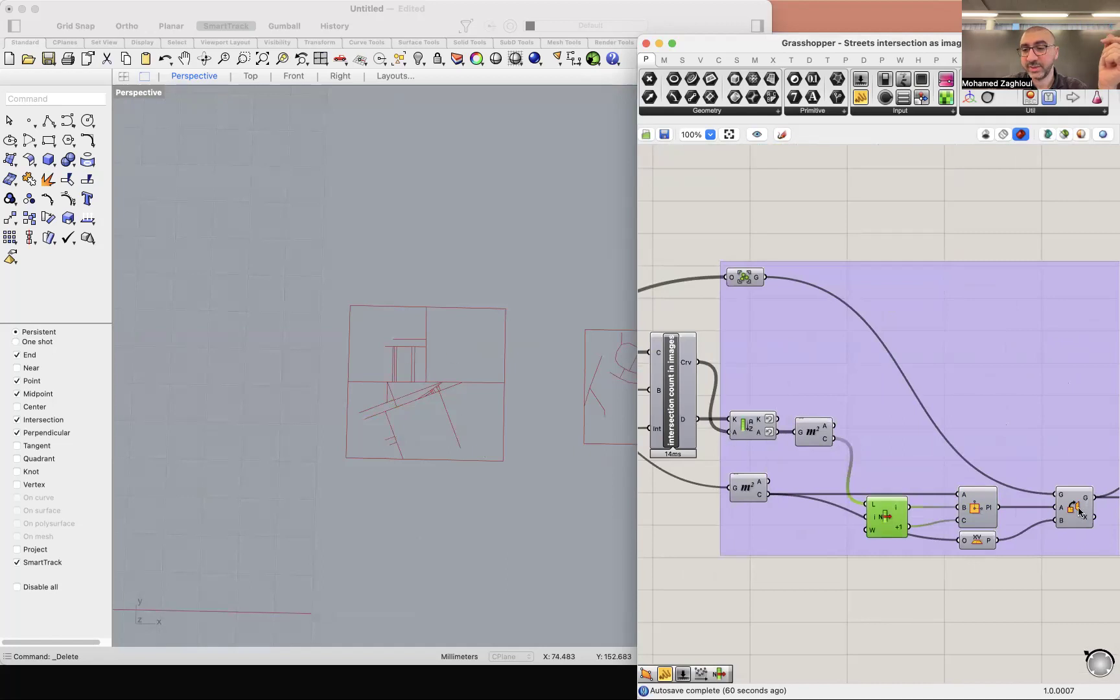
pyautogui.moveTo(1079, 511); pyautogui.dragTo(967, 505)
pyautogui.click(961, 505)
pyautogui.moveTo(977, 400); pyautogui.dragTo(801, 426)
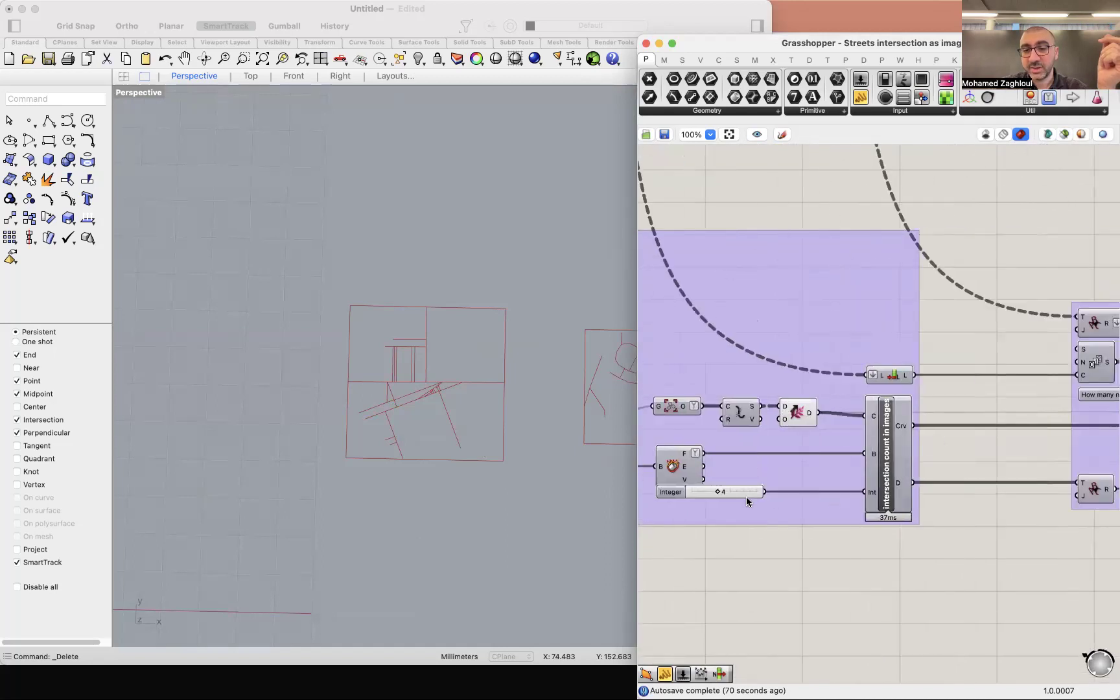
# Step: Turn on the preview of the intersection count cluster fed by the oriented sample to overlay its grid
pyautogui.moveTo(875, 489); pyautogui.dragTo(974, 542)
pyautogui.scroll(2, 974, 542)
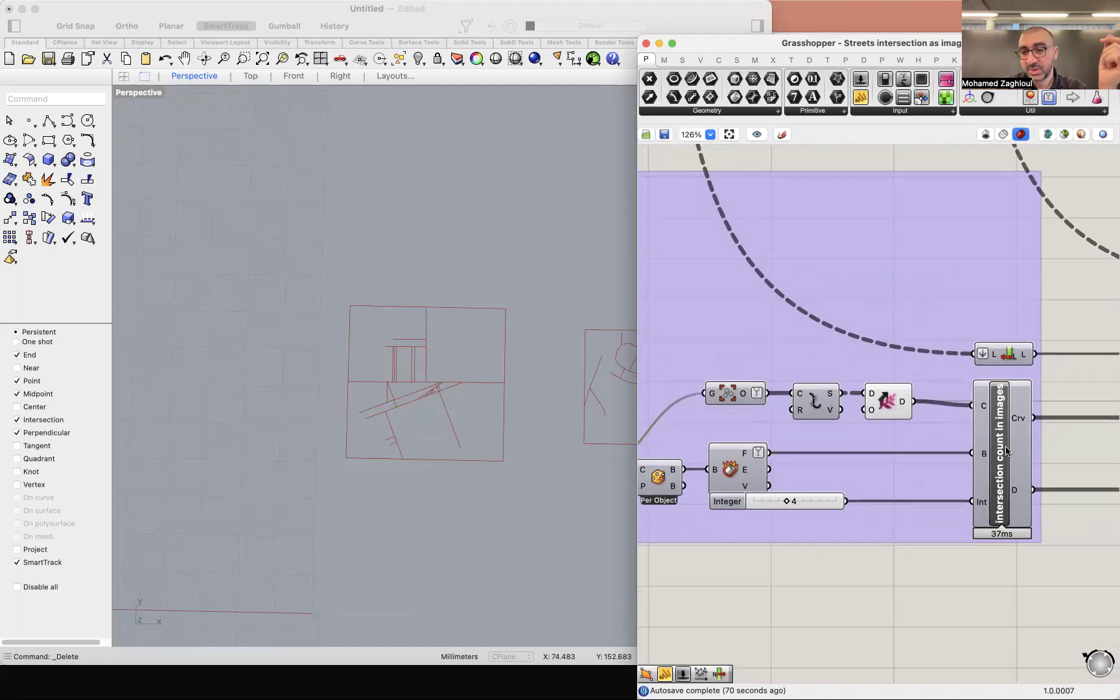
pyautogui.click(1003, 420)
pyautogui.rightClick(1064, 356)
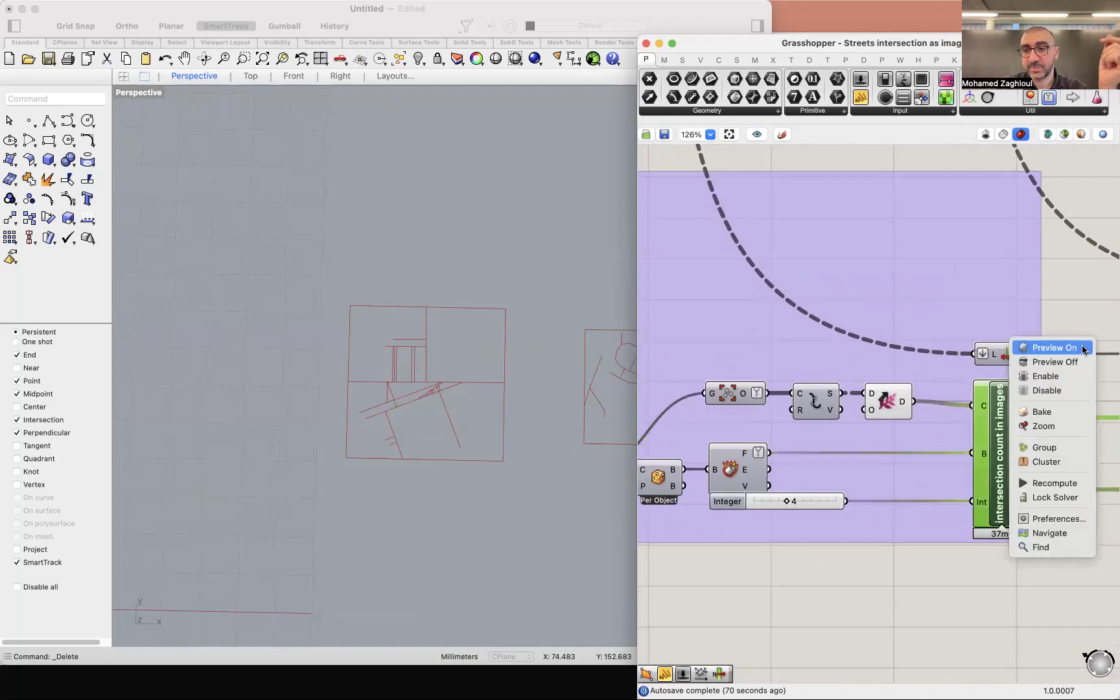
pyautogui.click(1064, 350)
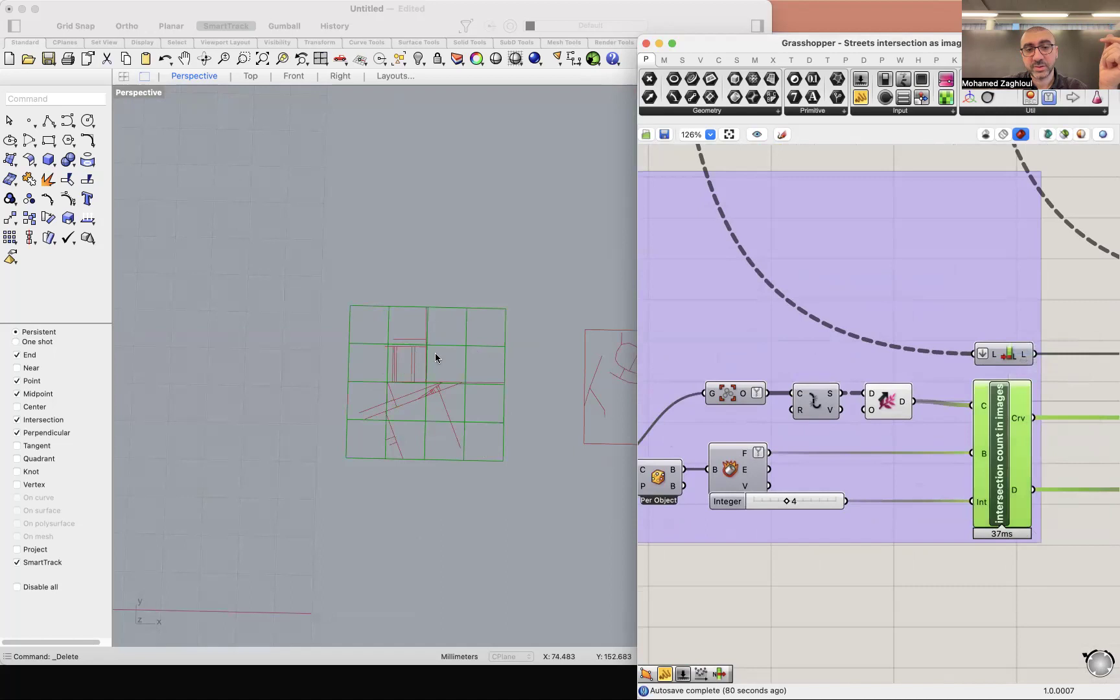
# Step: Connect the upper Integer slider to the lower intersection count cluster's Int input as well, and move the slider between the two clusters
pyautogui.scroll(-3, 963, 505)
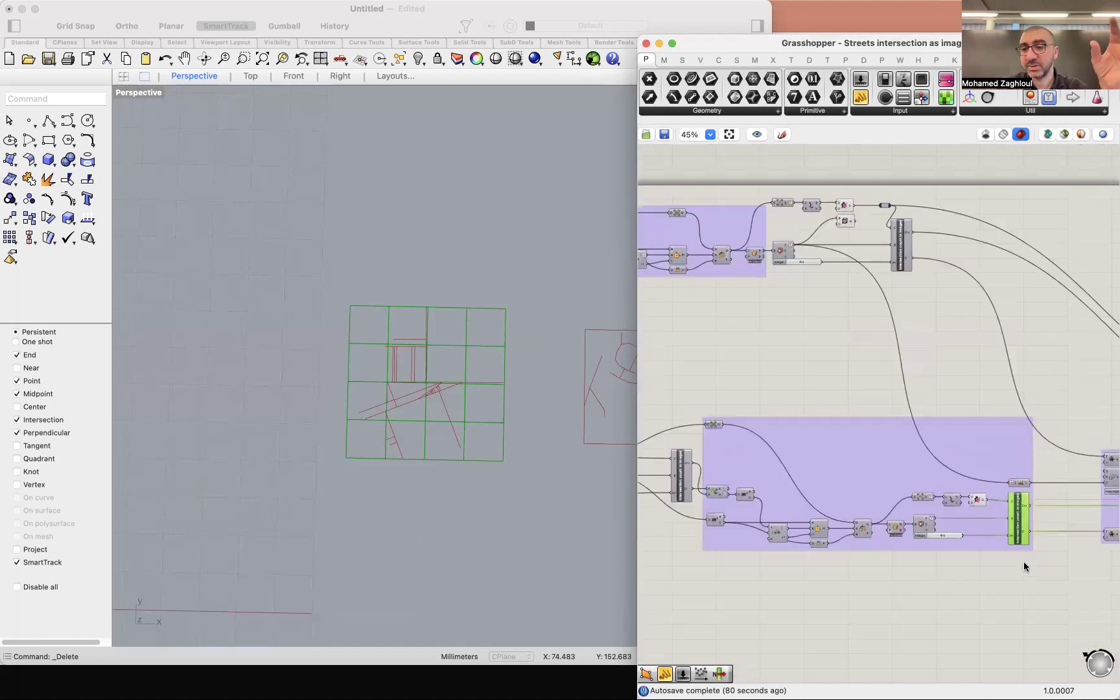
pyautogui.scroll(3, 932, 417)
pyautogui.click(875, 295)
pyautogui.scroll(-3, 798, 201)
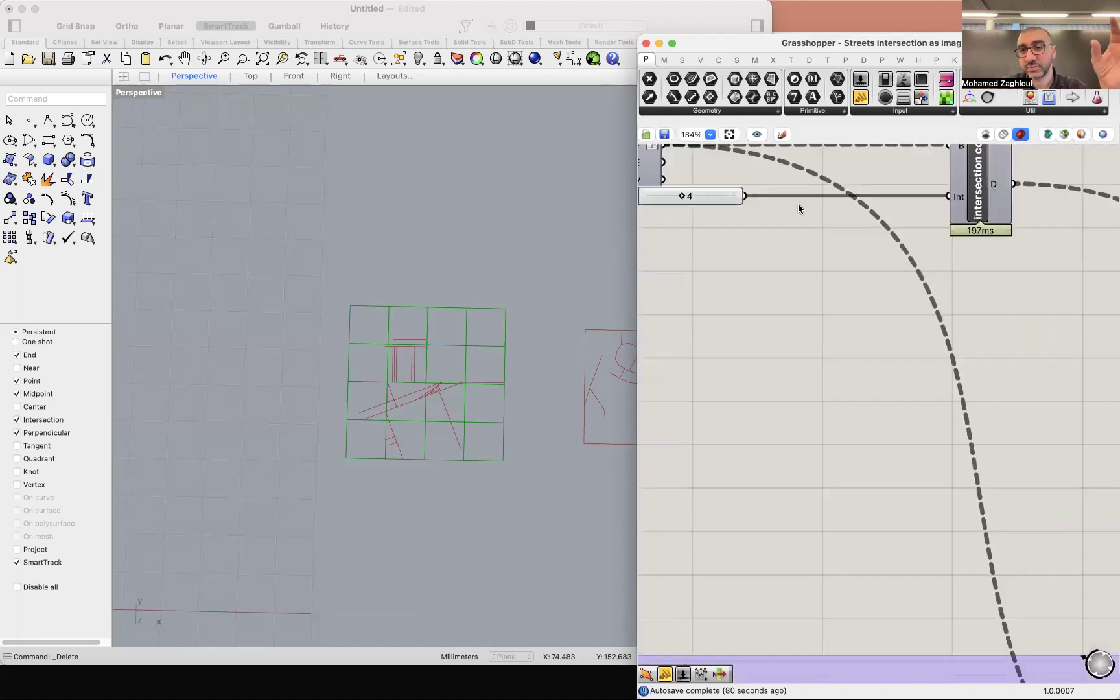
pyautogui.moveTo(772, 205); pyautogui.dragTo(1049, 614)
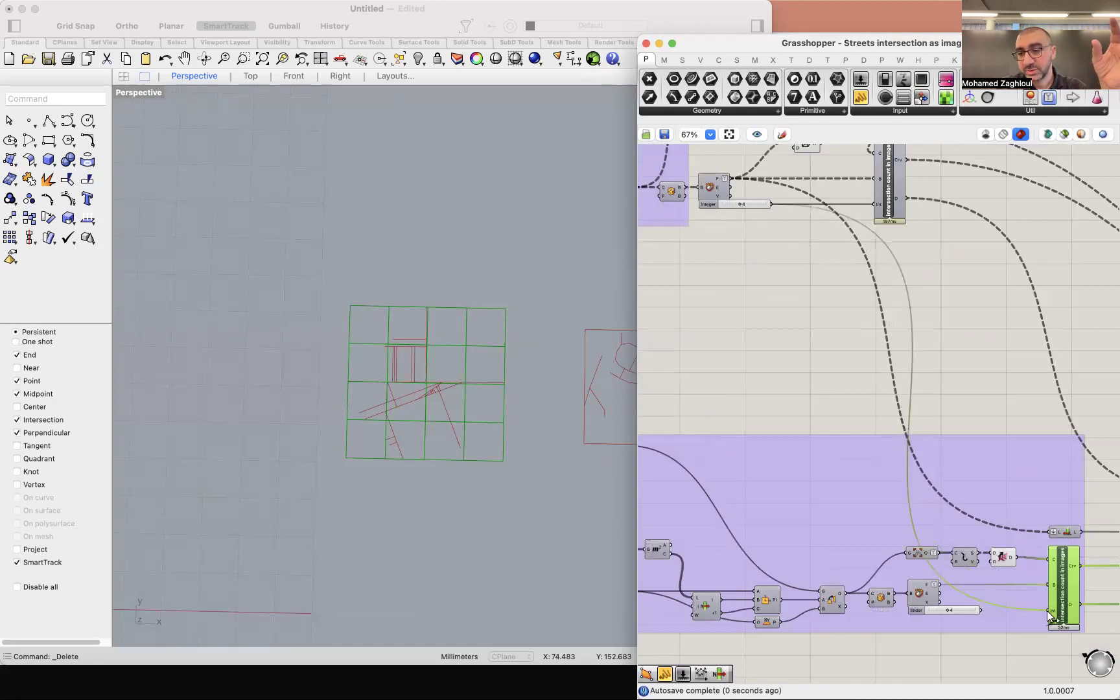
pyautogui.moveTo(718, 206); pyautogui.dragTo(729, 354)
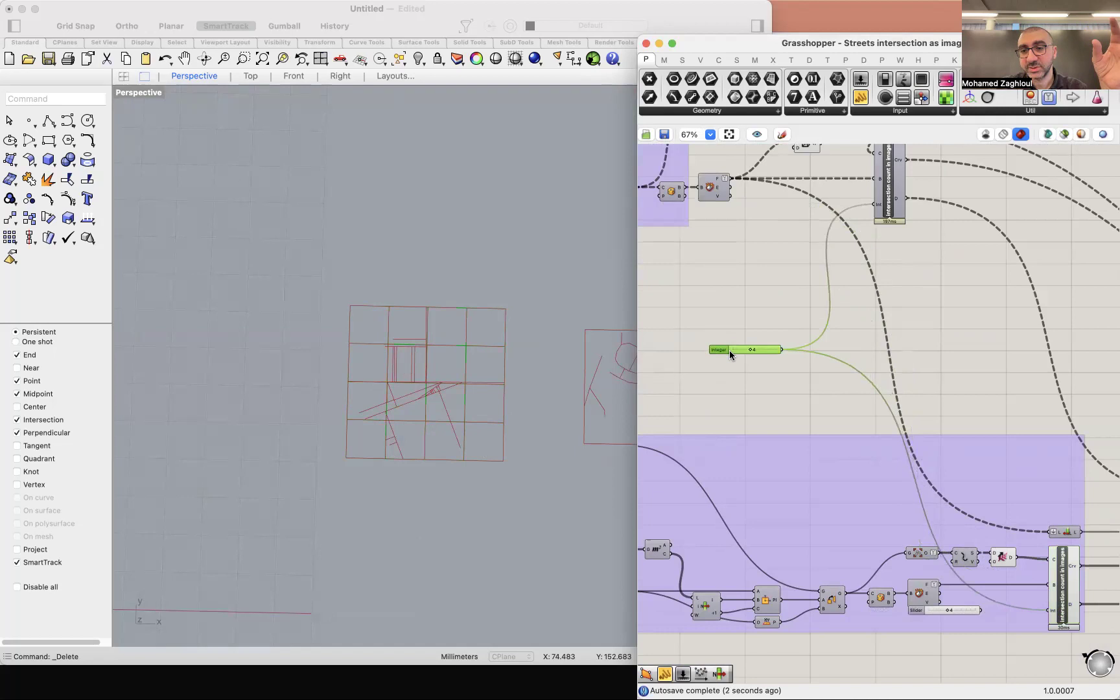
# Step: Try the shared Integer slider at 5, 6, 7 and 10 and compare the grid and matched street sample
pyautogui.scroll(5, 753, 348)
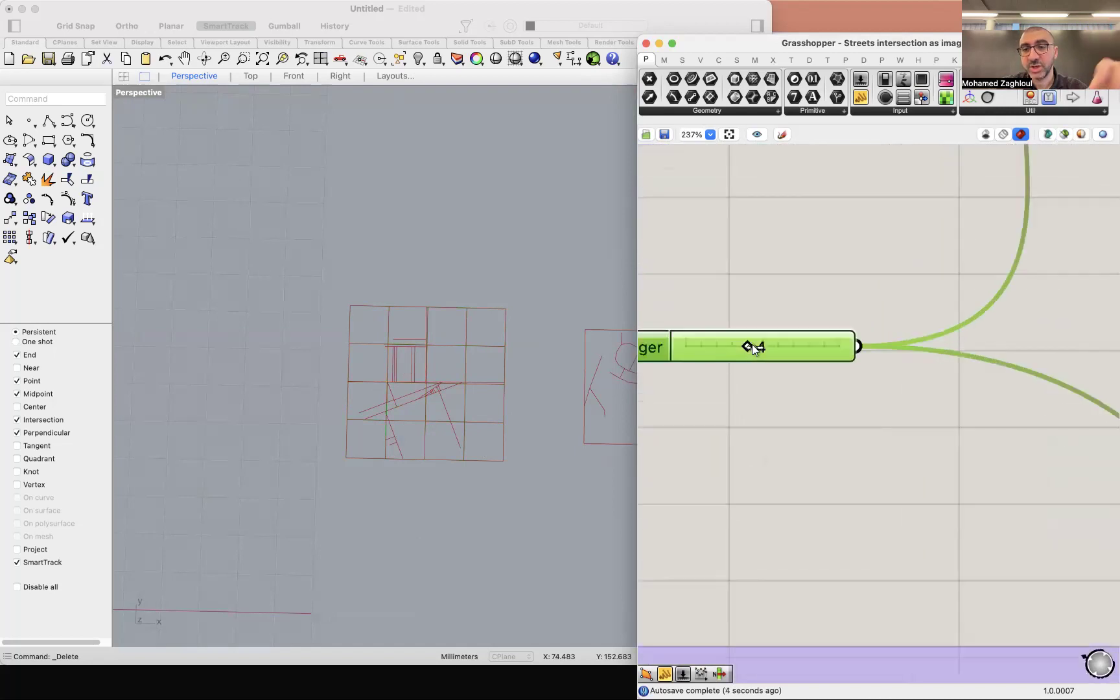
pyautogui.moveTo(753, 348); pyautogui.dragTo(773, 345)
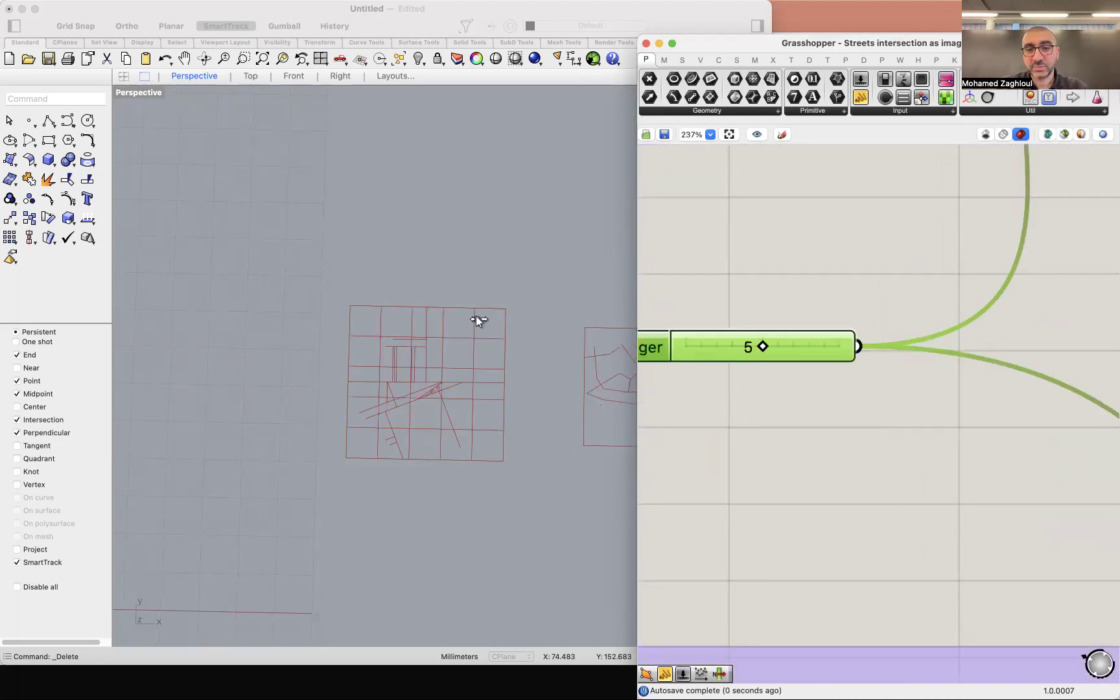
pyautogui.scroll(-5, 490, 266)
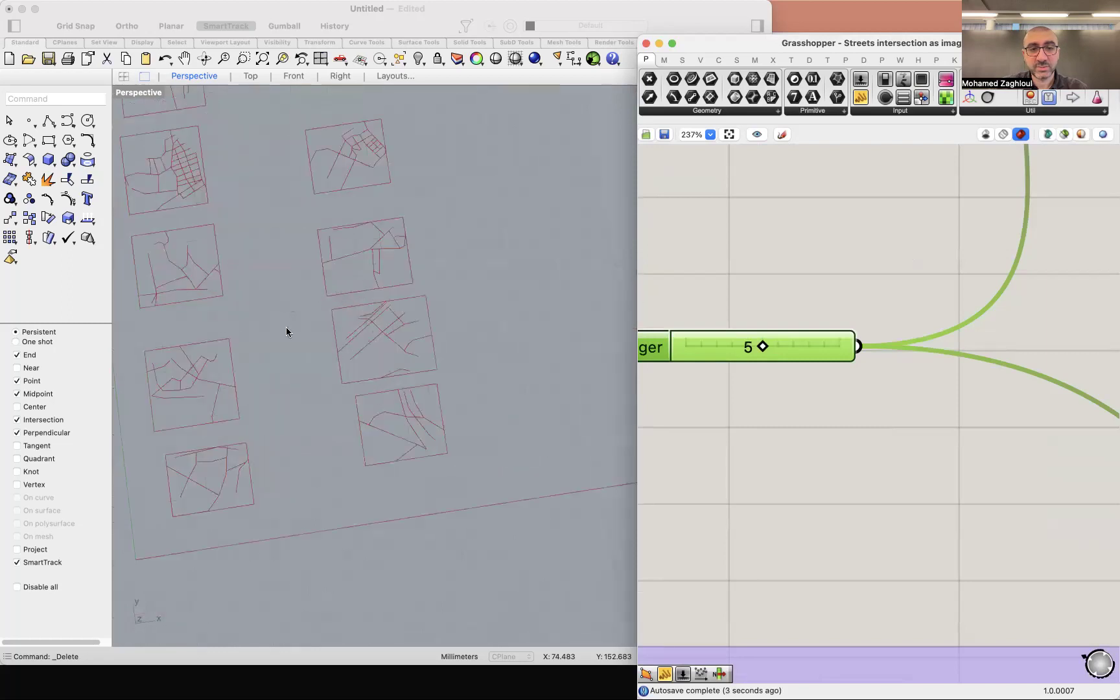
pyautogui.moveTo(759, 345); pyautogui.dragTo(799, 346)
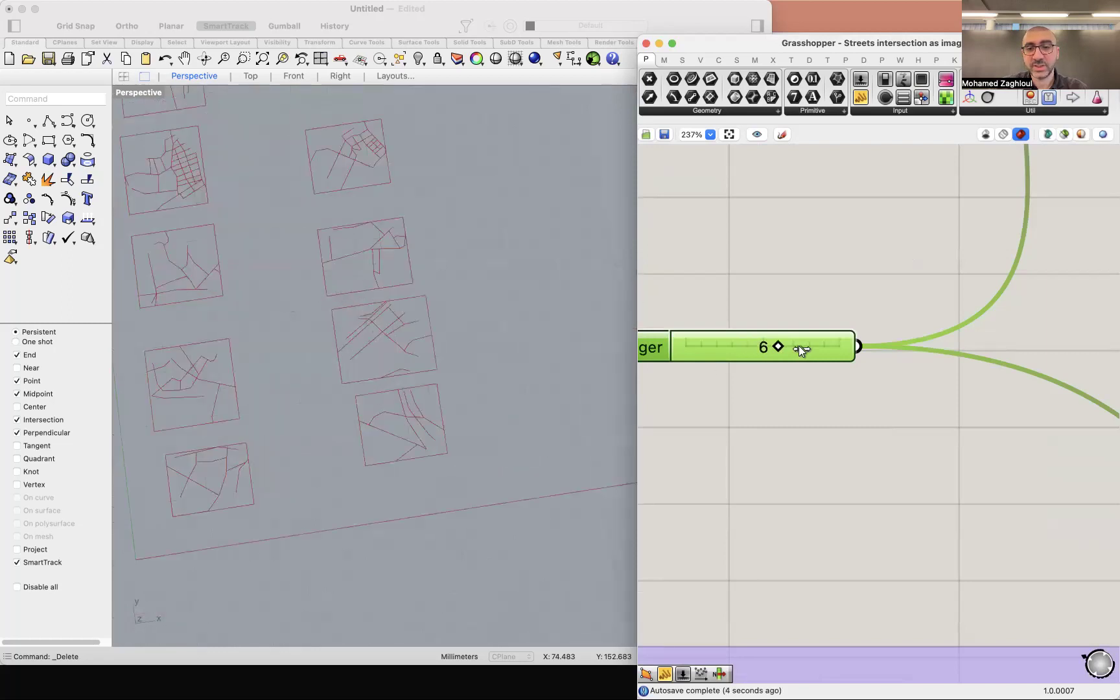
pyautogui.scroll(-5, 382, 300)
pyautogui.scroll(5, 572, 343)
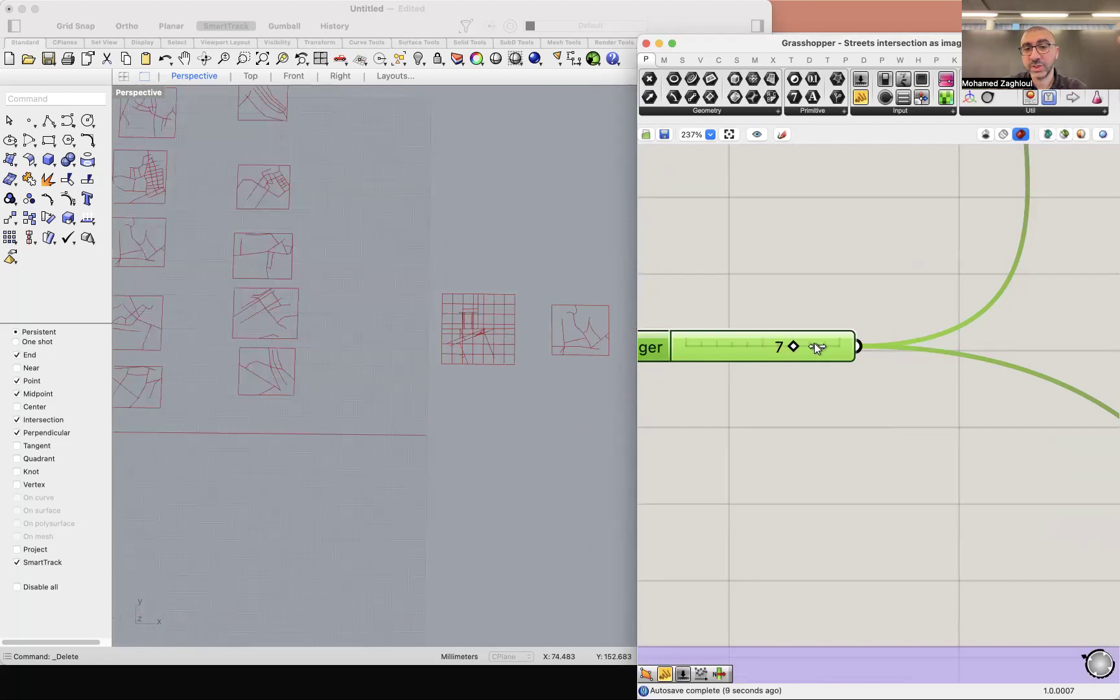
pyautogui.moveTo(814, 343); pyautogui.dragTo(837, 341)
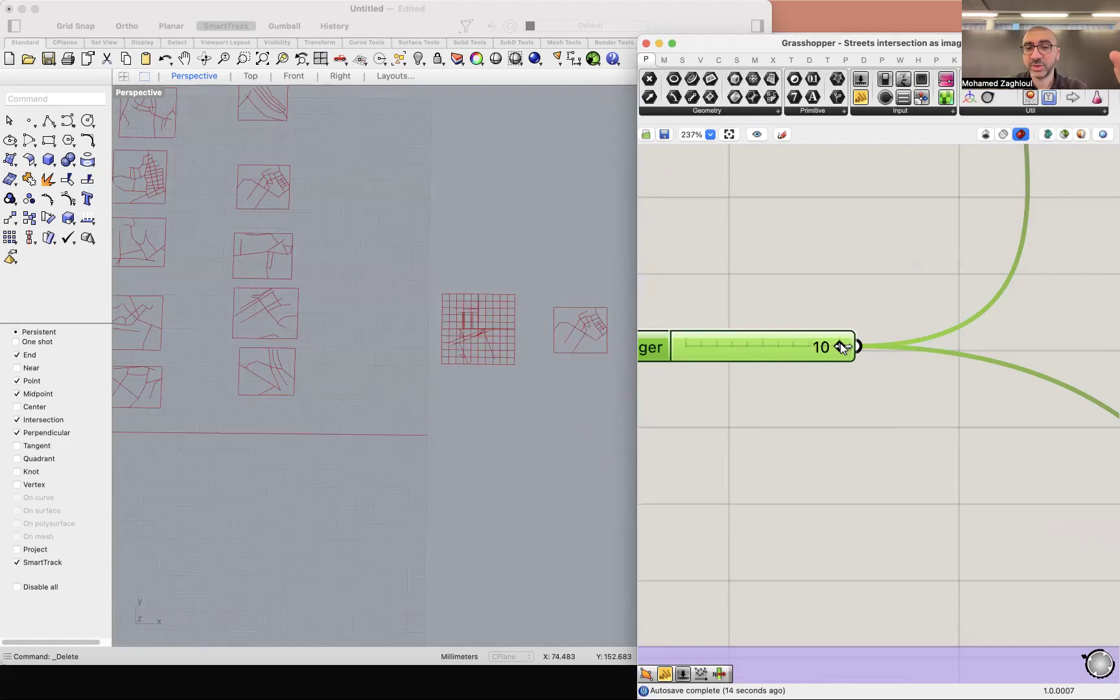
# Step: Set the shared Integer slider to 4 and inspect the gridded sample beside its match
pyautogui.click(712, 345)
pyautogui.moveTo(710, 342); pyautogui.dragTo(758, 344)
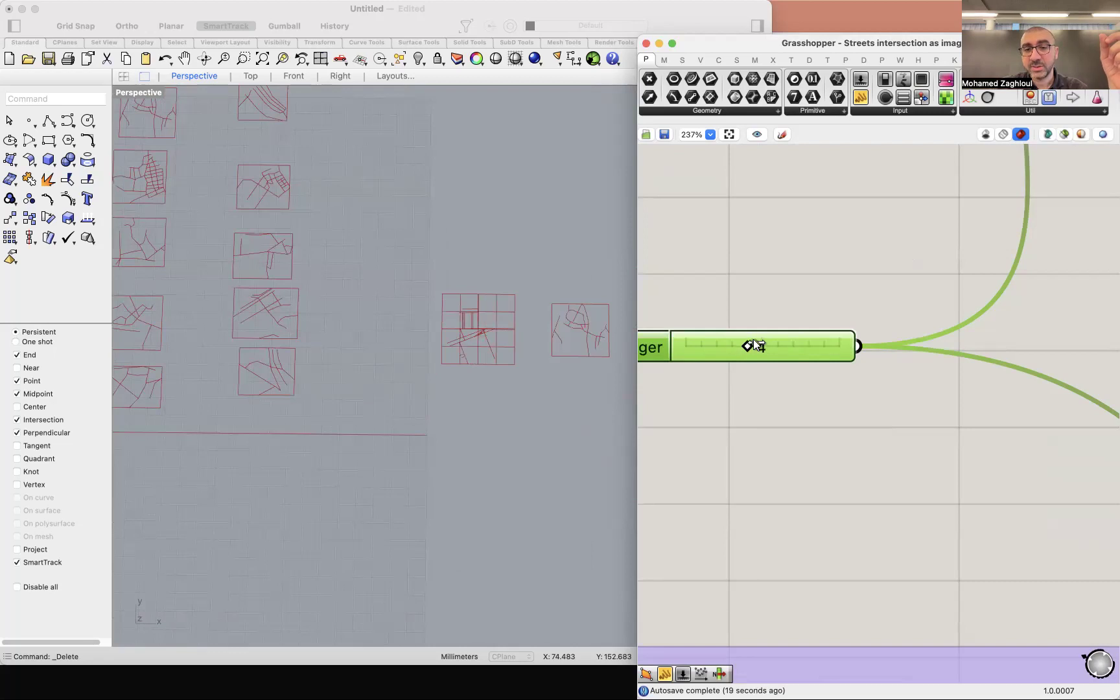
pyautogui.scroll(5, 536, 371)
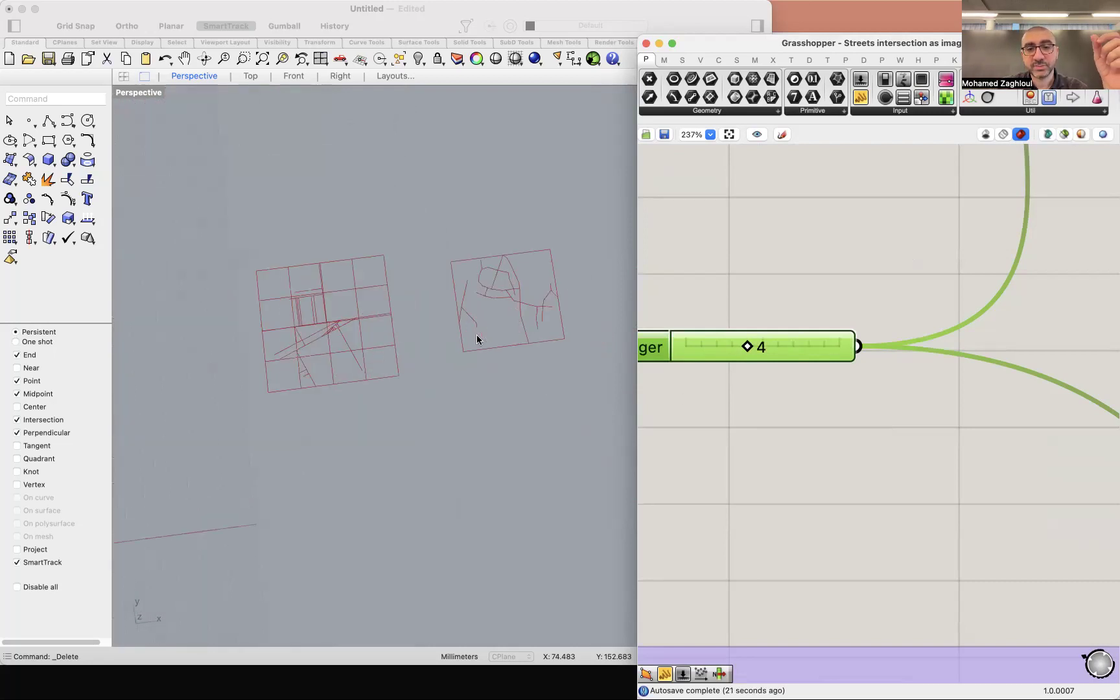
pyautogui.click(843, 394)
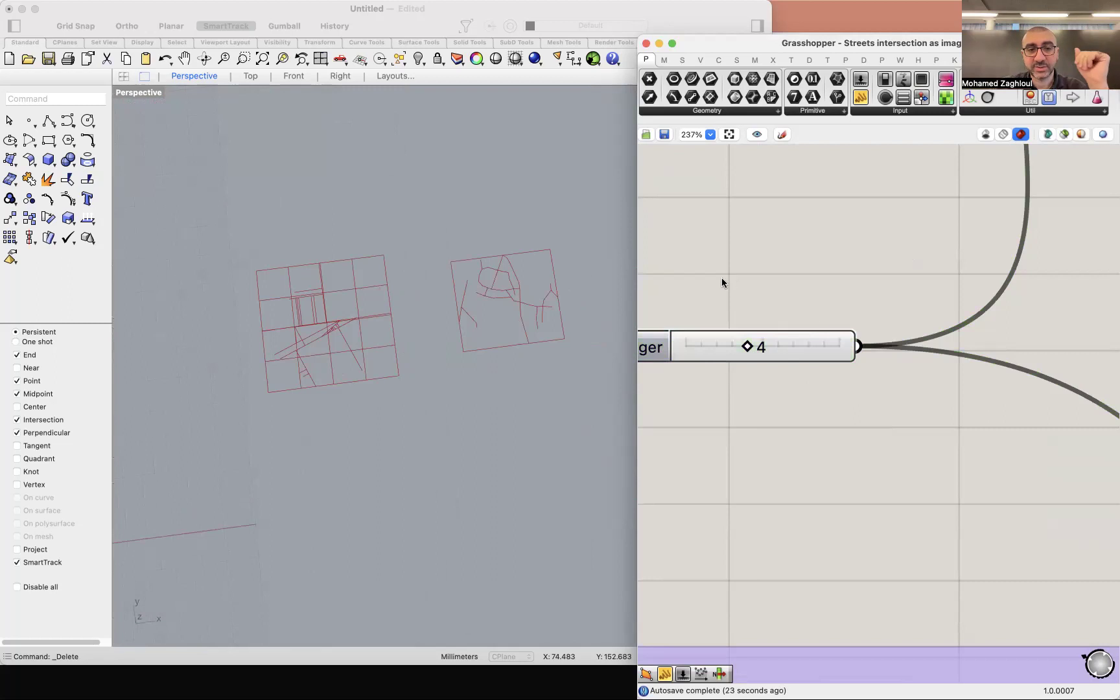
# Step: Turn off the preview of the lower intersection count cluster to hide the grid on the oriented sample
pyautogui.scroll(3, 777, 268)
pyautogui.scroll(-8, 774, 276)
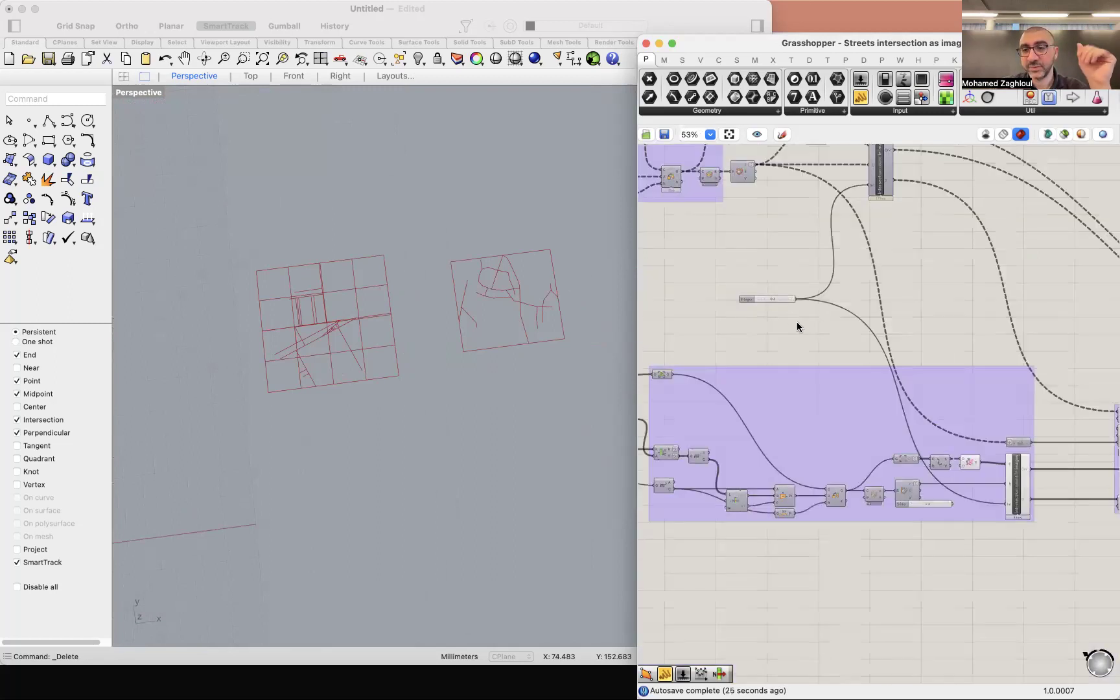
pyautogui.scroll(-3, 799, 324)
pyautogui.moveTo(972, 450); pyautogui.dragTo(862, 345)
pyautogui.rightClick(902, 285)
pyautogui.click(946, 308)
# Step: Read the KNN component's output in a temporary Panel wired to it, and delete the Panel
pyautogui.scroll(5, 843, 357)
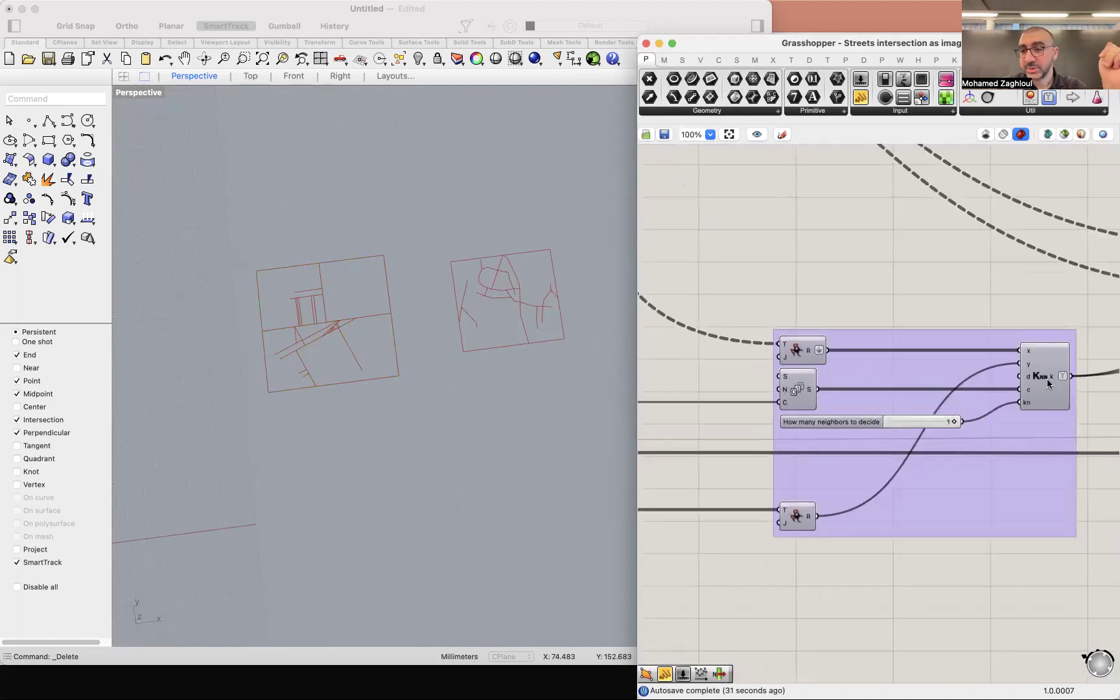
pyautogui.moveTo(1044, 384)
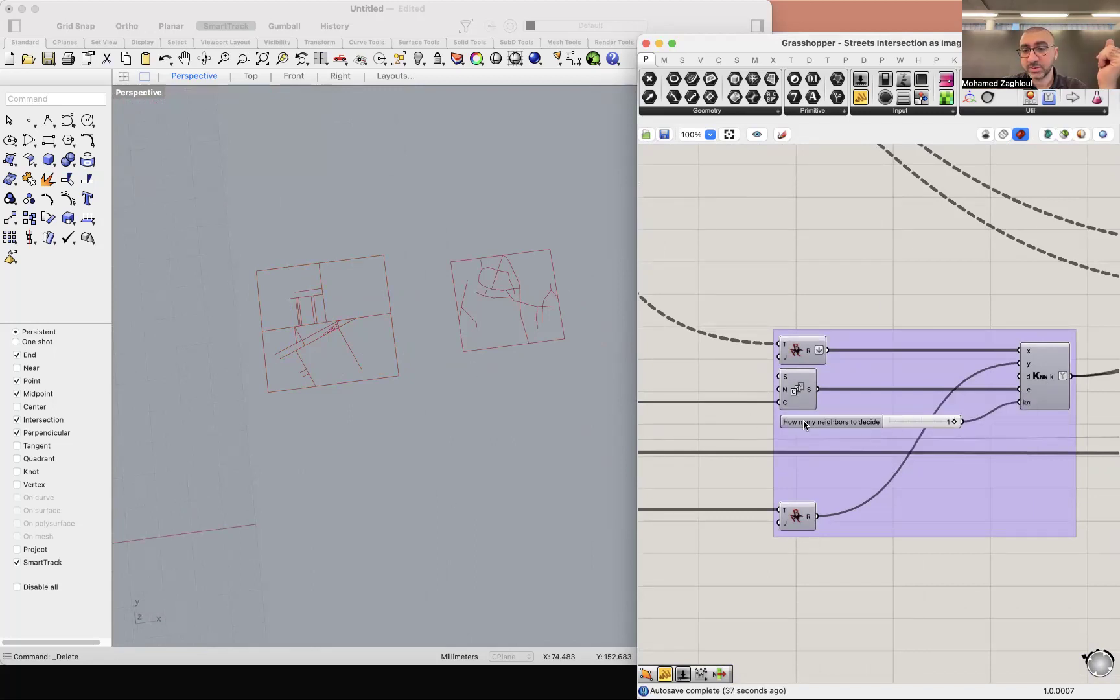
pyautogui.hscroll(10, 968, 423)
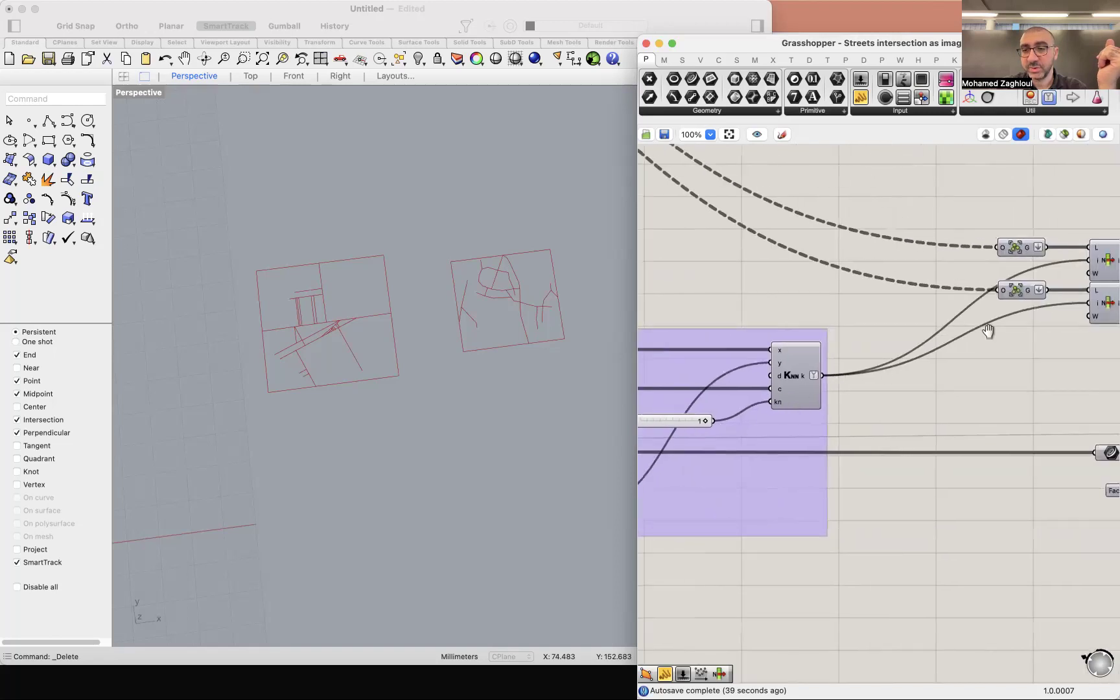
pyautogui.moveTo(860, 97); pyautogui.dragTo(851, 400)
pyautogui.moveTo(729, 392); pyautogui.dragTo(801, 403)
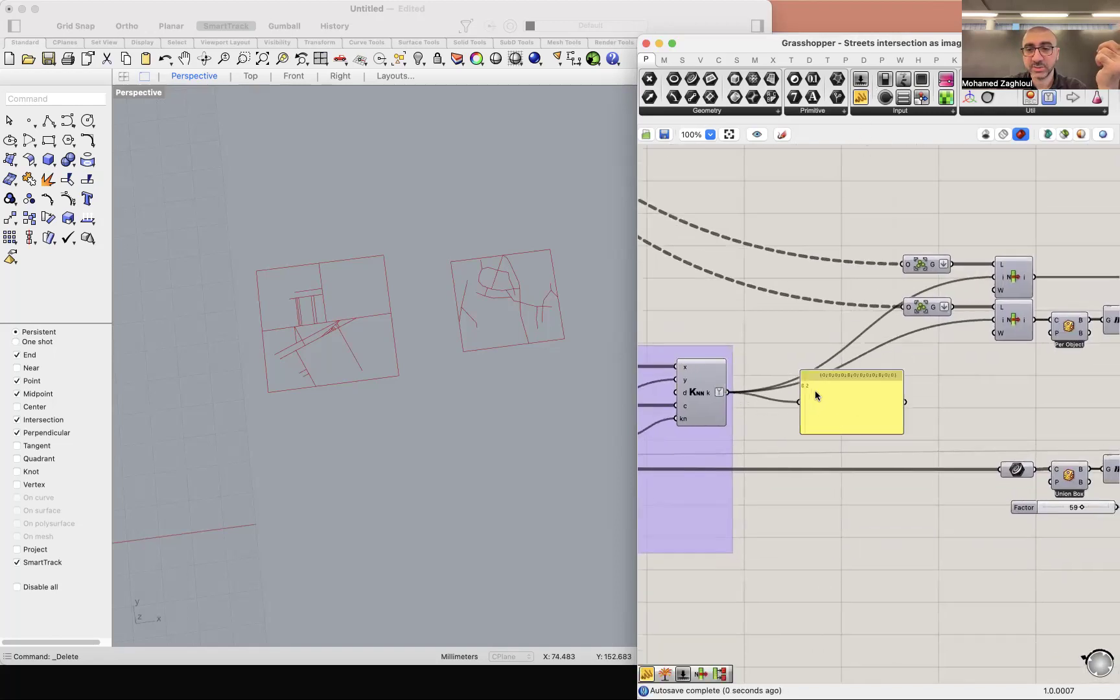
pyautogui.click(865, 408)
pyautogui.press('Delete')
# Step: Examine the KNN group's inputs and compare the generated street pattern with its matched sample and the other street samples
pyautogui.hscroll(-5, 850, 393)
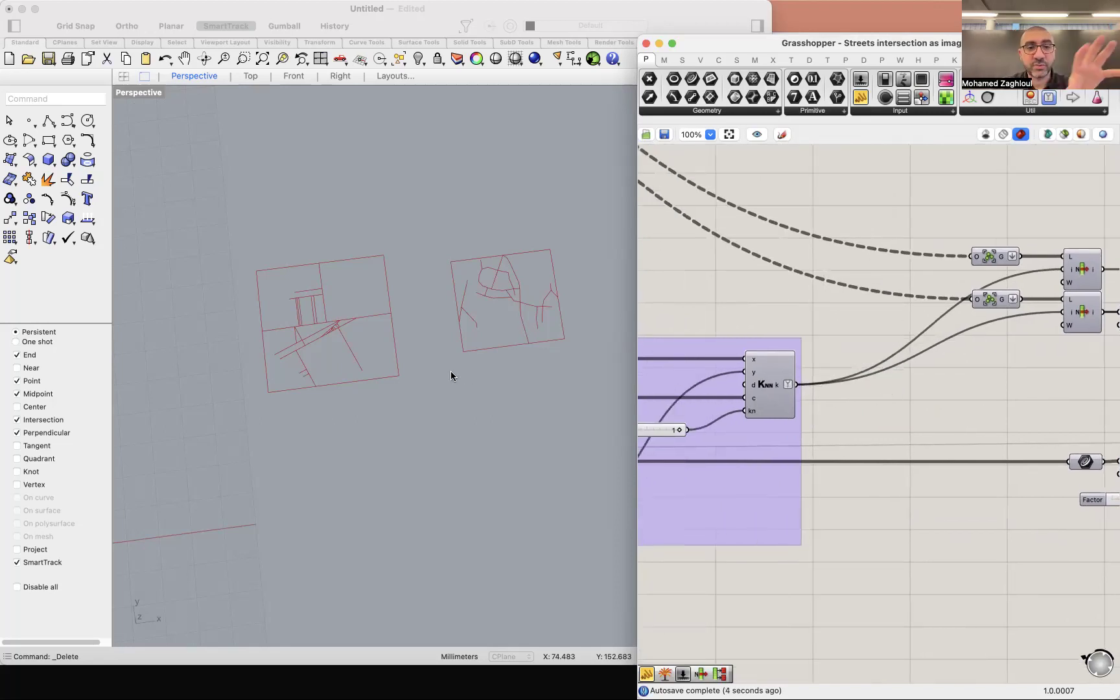
pyautogui.hscroll(-5, 805, 314)
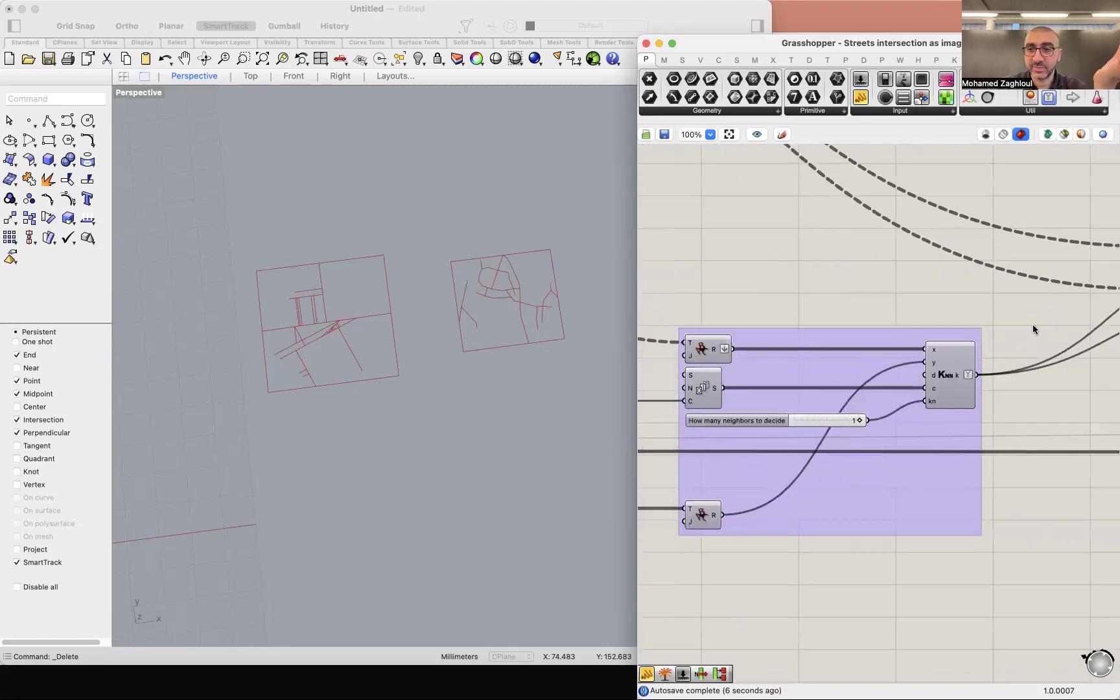
pyautogui.scroll(3, 418, 302)
pyautogui.scroll(-5, 491, 314)
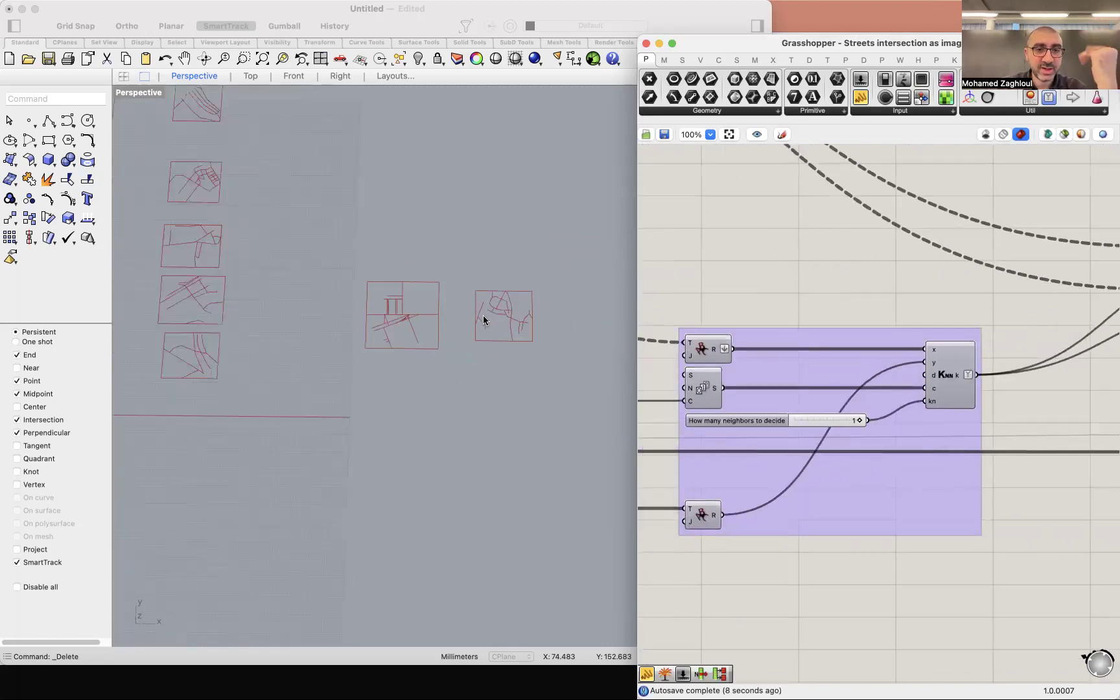
pyautogui.scroll(3, 468, 342)
pyautogui.scroll(-2, 423, 335)
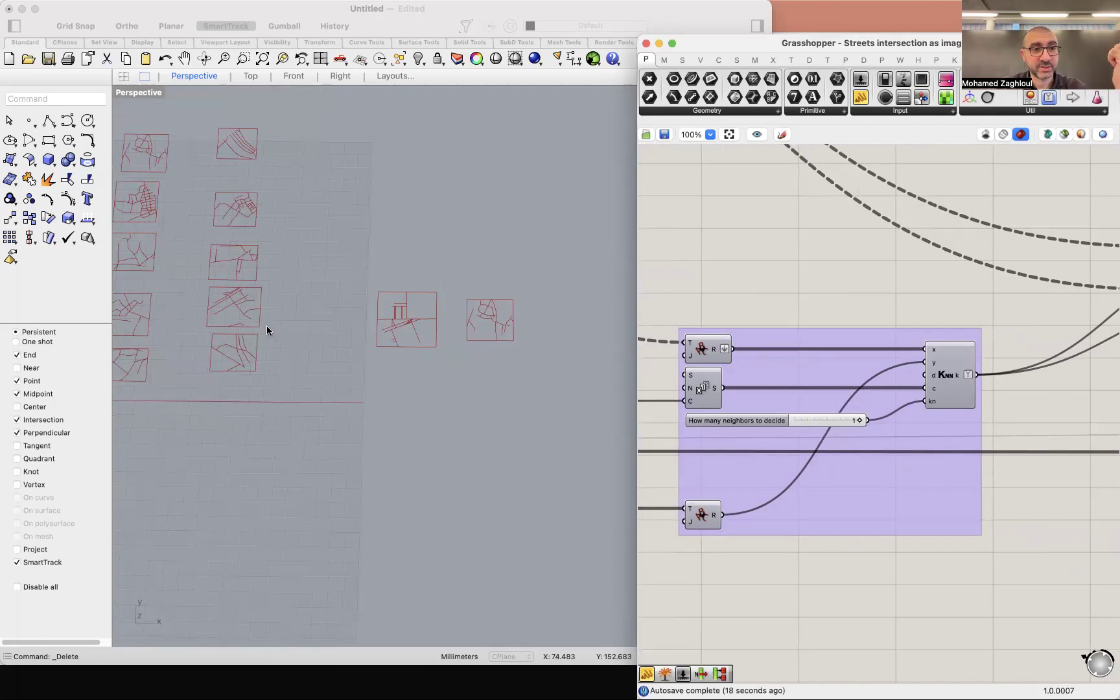
# Step: Set the Substrate input sliders to Count 55 and Number 1 to generate a different street pattern
pyautogui.scroll(-2, 950, 340)
pyautogui.scroll(5, 953, 357)
pyautogui.scroll(-10, 954, 360)
pyautogui.scroll(10, 742, 359)
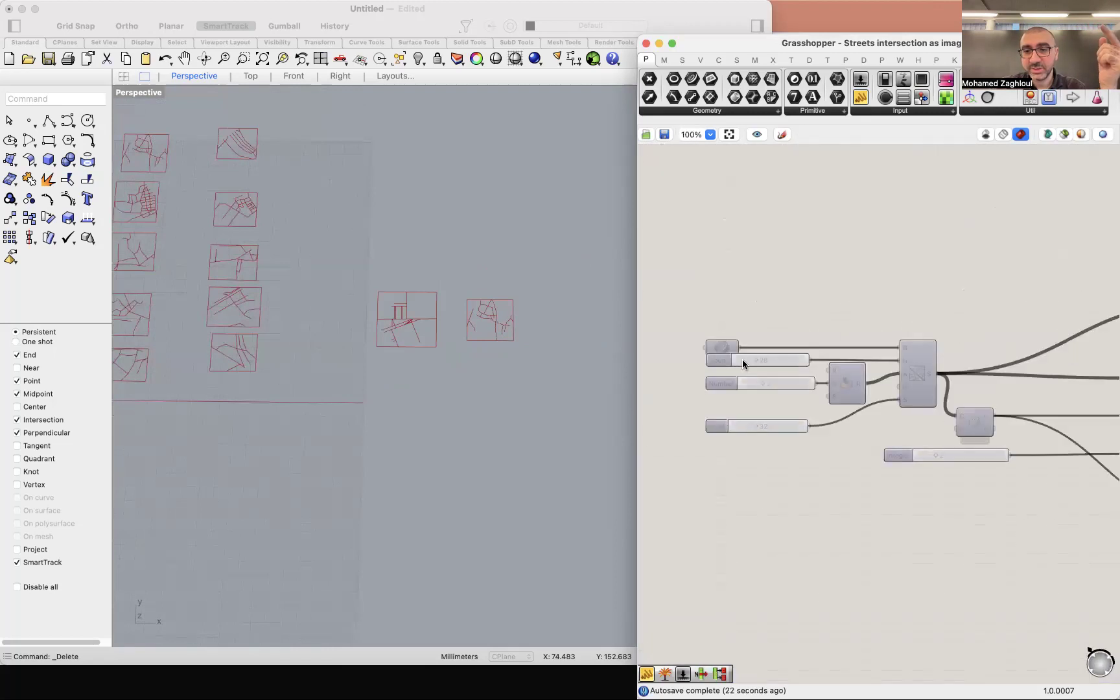
pyautogui.scroll(2, 785, 363)
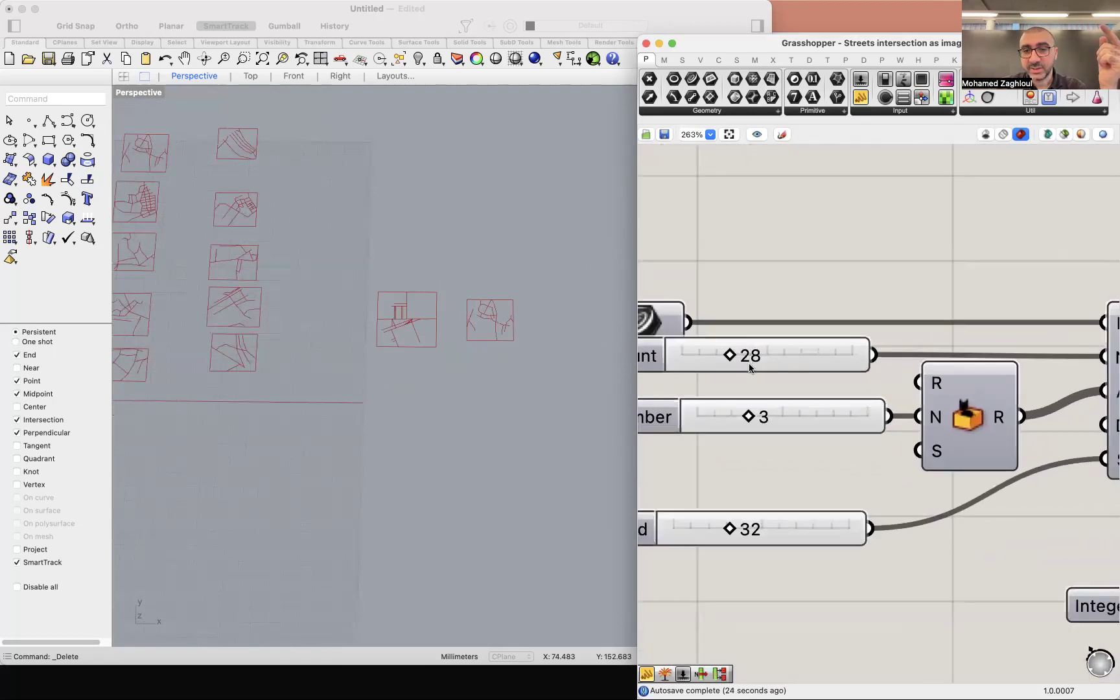
pyautogui.moveTo(732, 356); pyautogui.dragTo(777, 356)
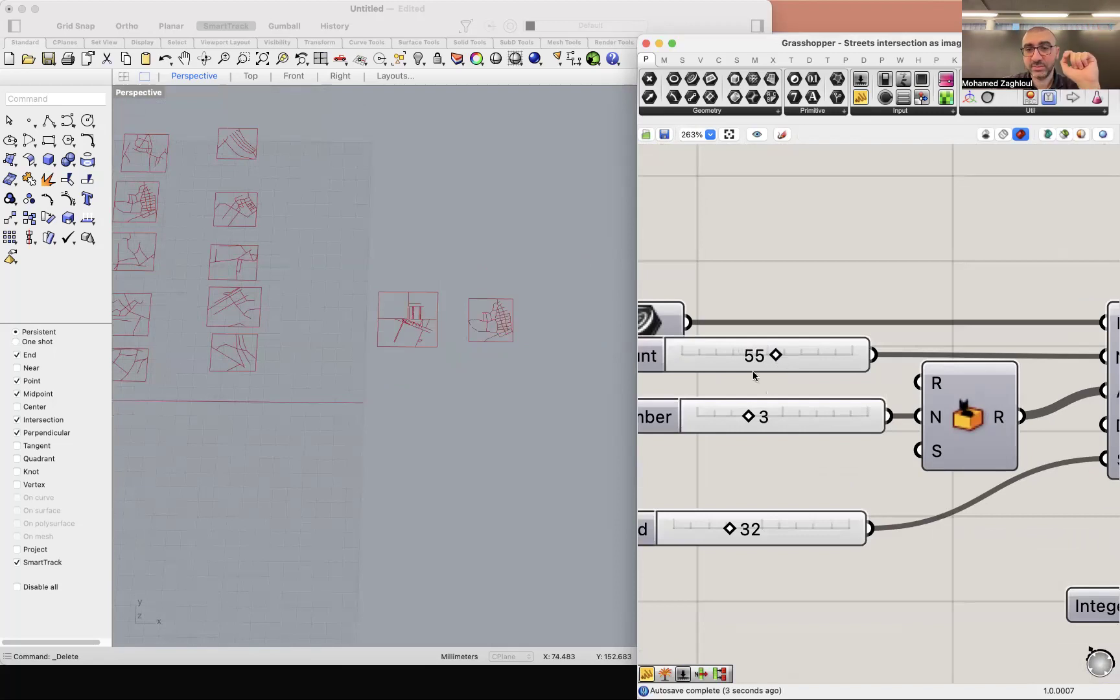
pyautogui.moveTo(750, 420); pyautogui.dragTo(716, 421)
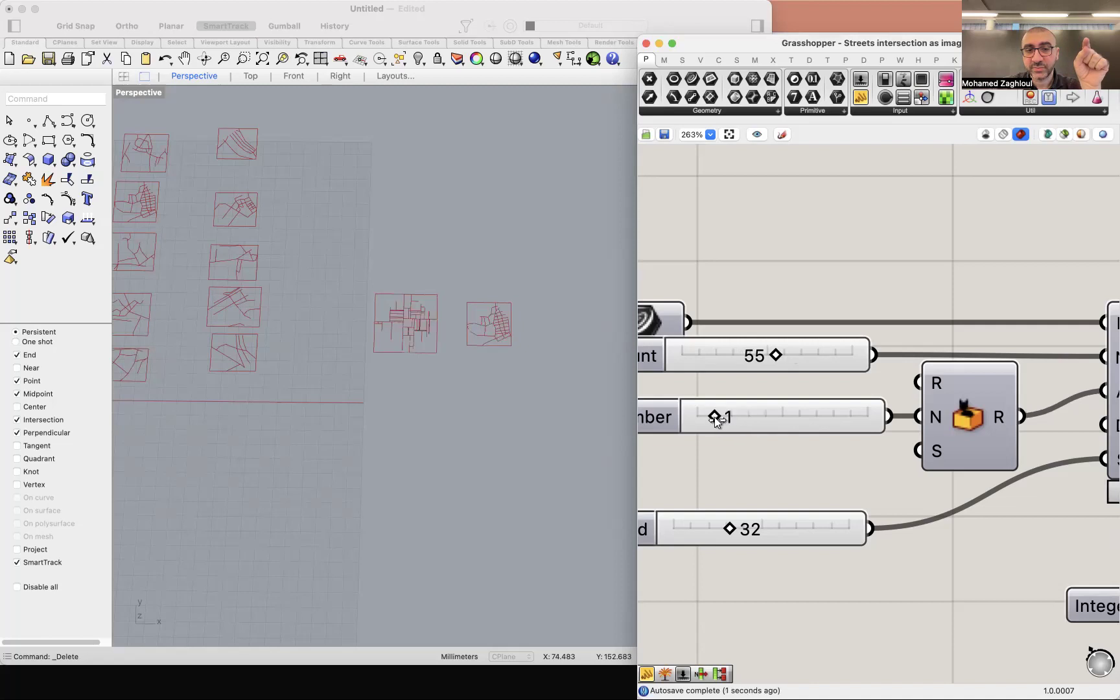
# Step: Set the Substrate component's Seed slider to 9 to generate another street pattern
pyautogui.scroll(-3, 479, 369)
pyautogui.scroll(5, 260, 256)
pyautogui.scroll(-2, 308, 270)
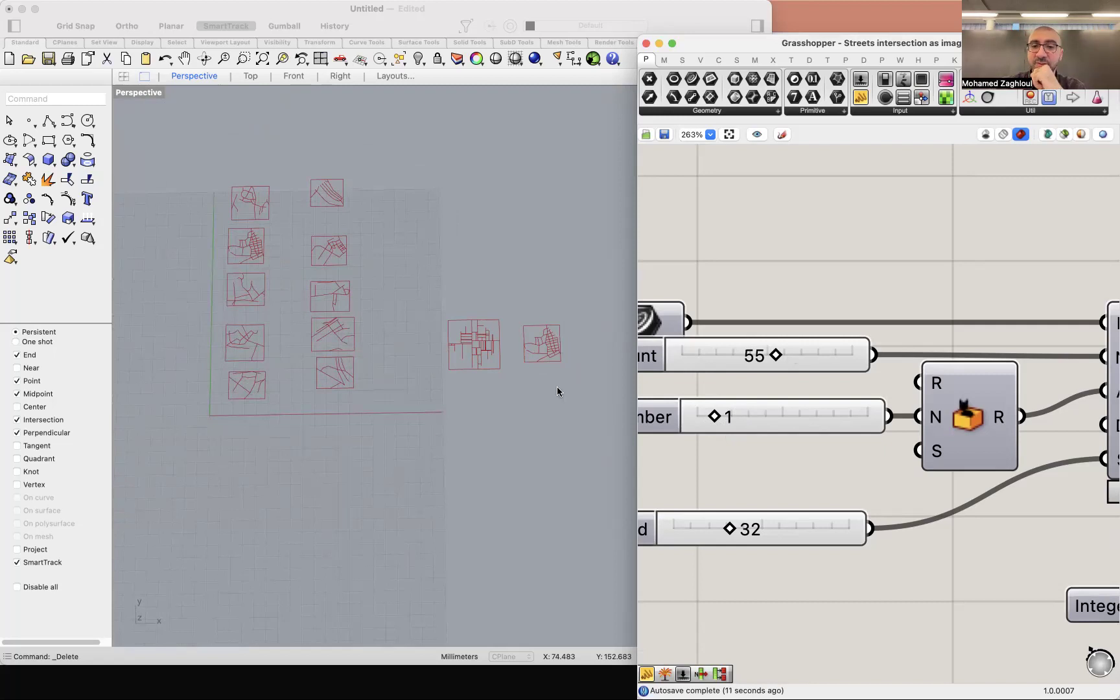
pyautogui.moveTo(729, 528); pyautogui.dragTo(690, 533)
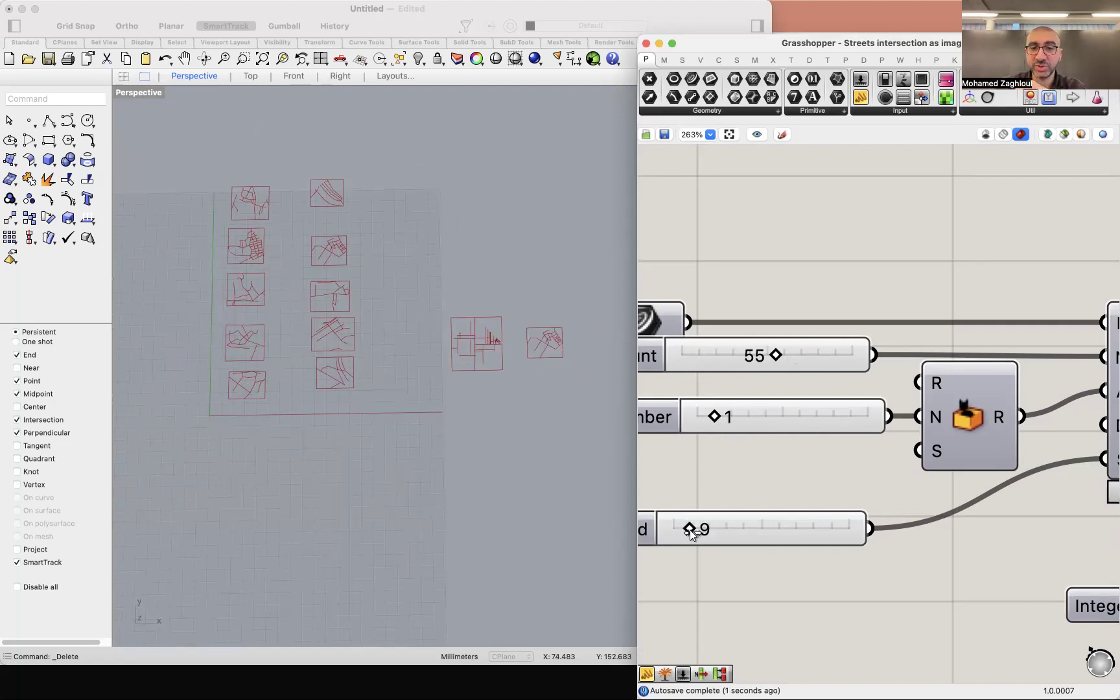
# Step: Compare the generated street pattern with its matched sample up close, and set the Substrate Count slider to 10
pyautogui.scroll(-3, 508, 369)
pyautogui.scroll(10, 525, 357)
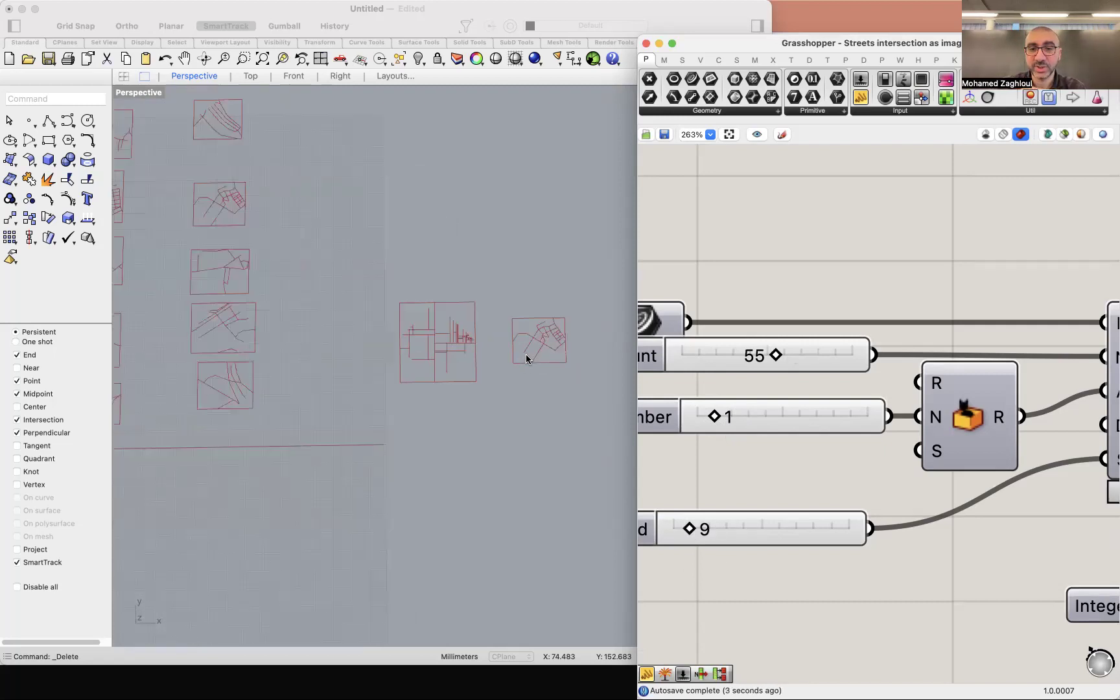
pyautogui.scroll(3, 337, 325)
pyautogui.scroll(-2, 297, 331)
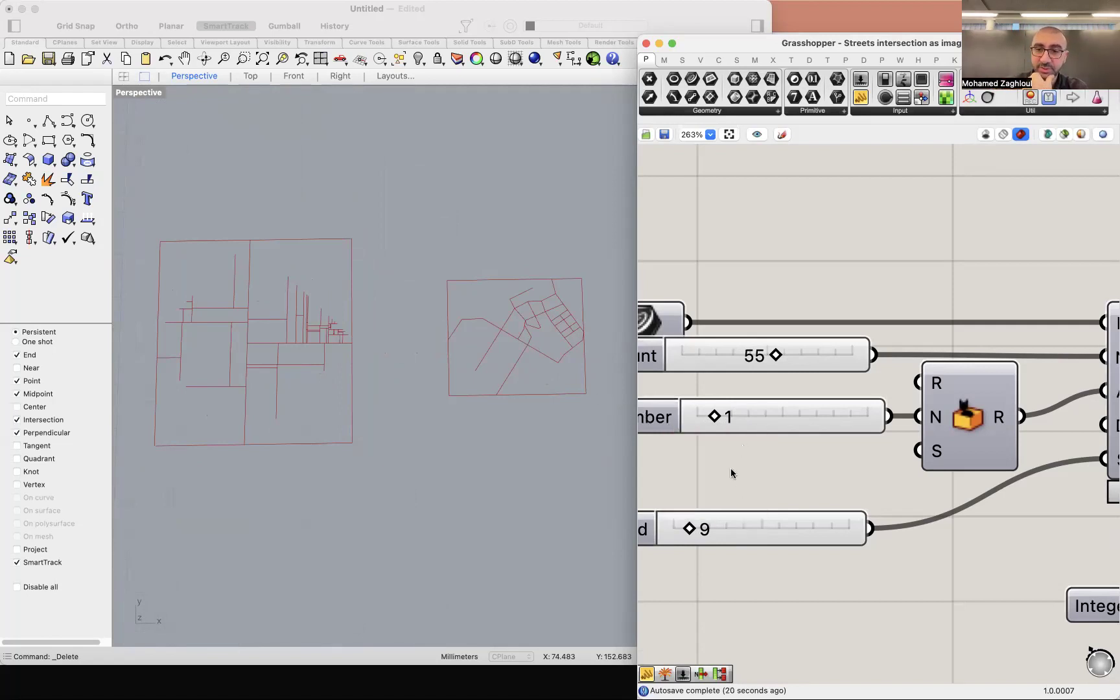
pyautogui.moveTo(775, 355); pyautogui.dragTo(699, 355)
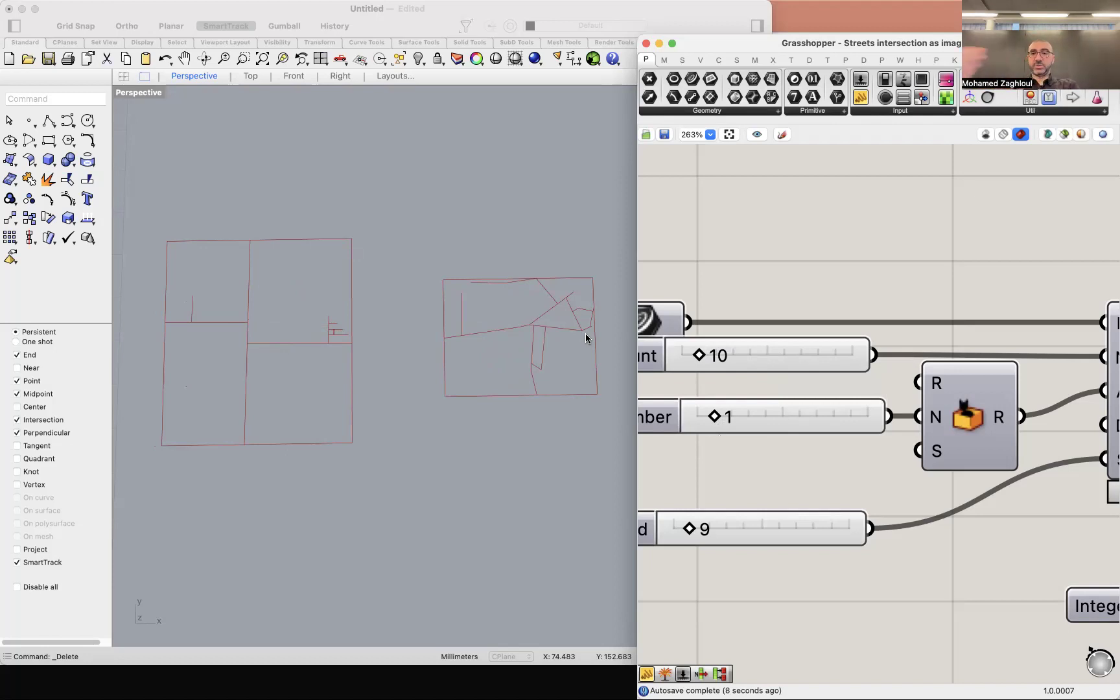
# Step: Examine the components that place the matched sample beside the generated pattern, and the intersection count cluster feeding the KNN group
pyautogui.scroll(5, 769, 318)
pyautogui.scroll(-10, 761, 317)
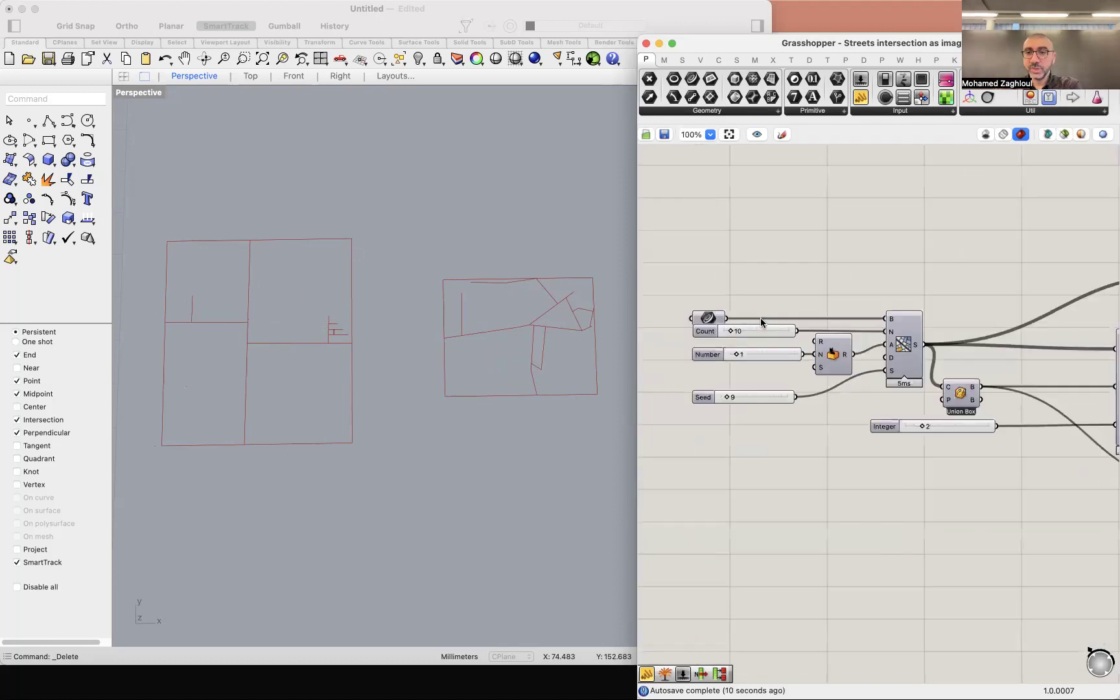
pyautogui.moveTo(944, 334); pyautogui.dragTo(713, 350)
pyautogui.scroll(5, 909, 337)
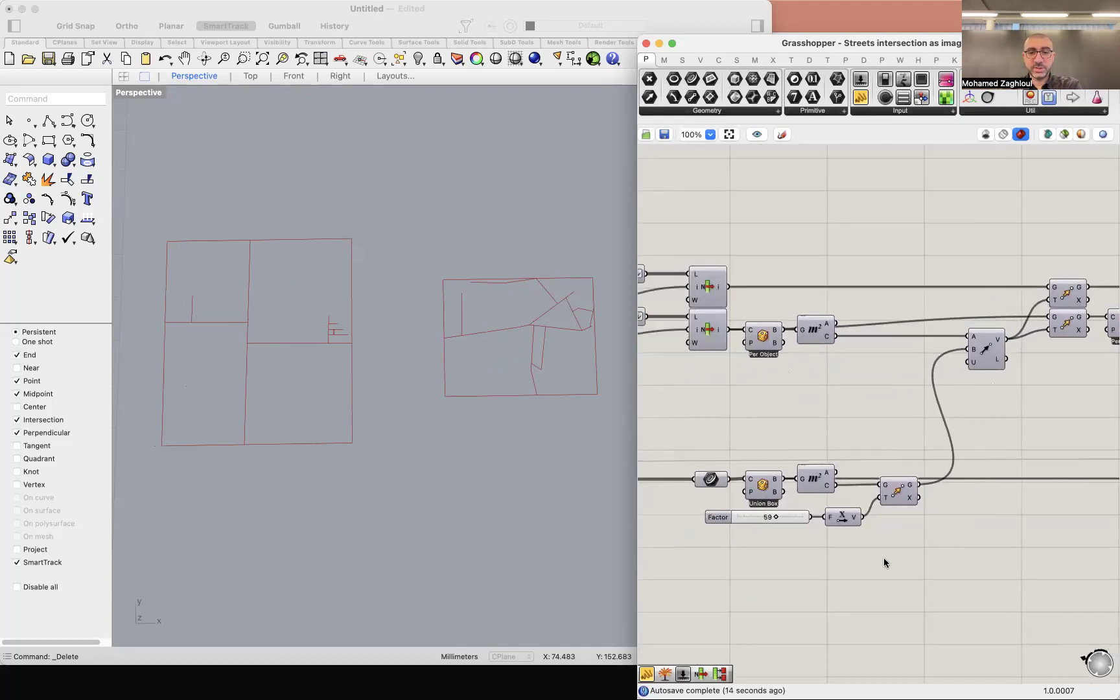
pyautogui.hscroll(5, 884, 559)
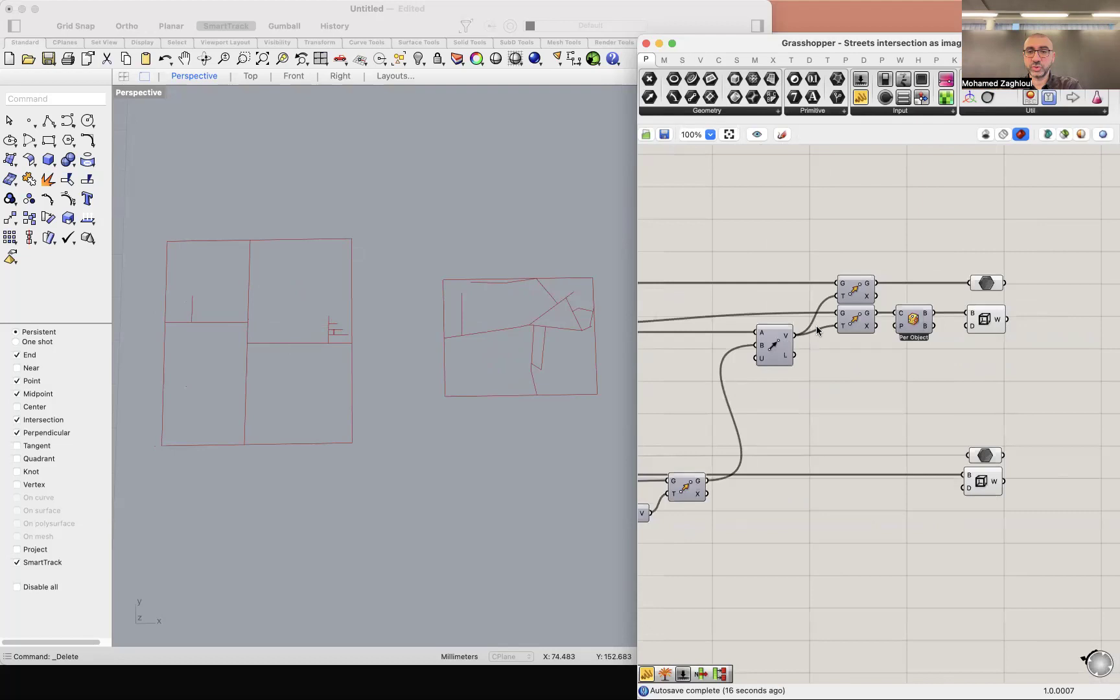
pyautogui.scroll(-5, 359, 333)
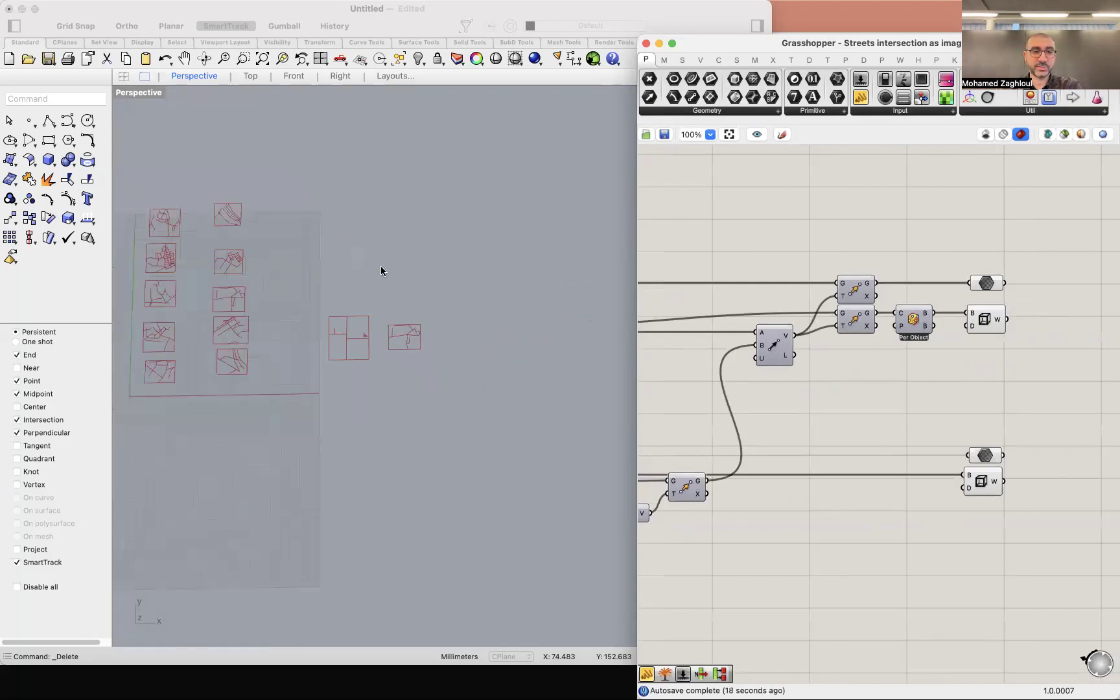
pyautogui.click(381, 354)
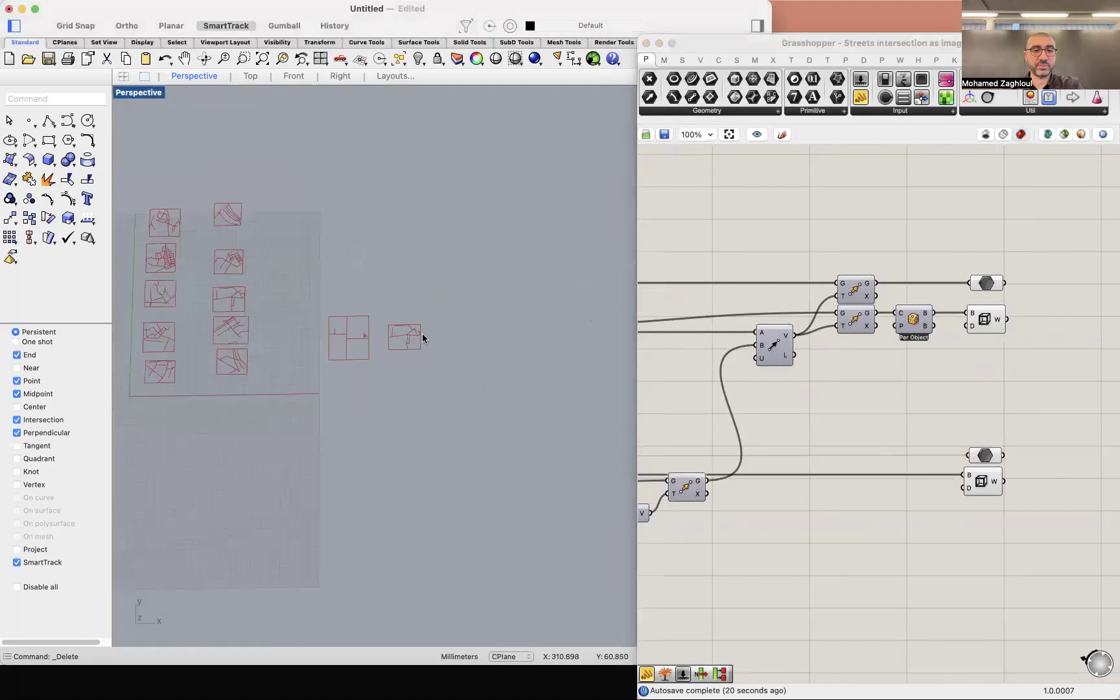
pyautogui.moveTo(790, 318); pyautogui.dragTo(979, 360)
pyautogui.scroll(-3, 979, 360)
pyautogui.scroll(10, 935, 381)
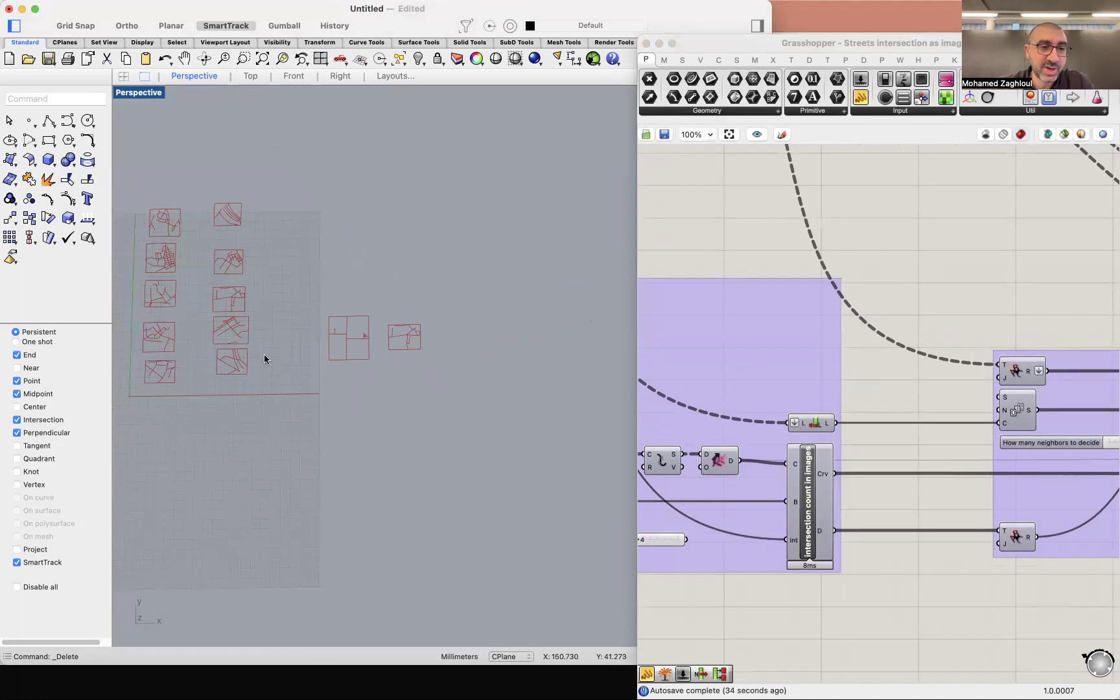
# Step: Examine the street samples up close, focusing on the one with the dense street grid in the first column
pyautogui.hscroll(-5, 263, 353)
pyautogui.scroll(10, 272, 282)
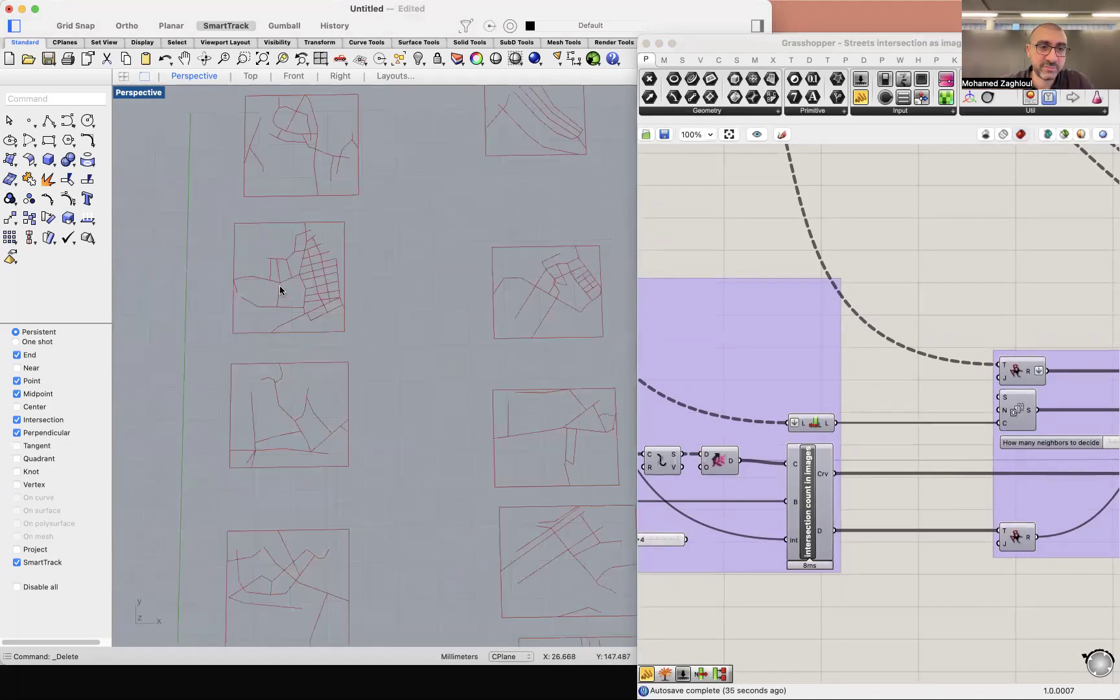
pyautogui.scroll(3, 302, 226)
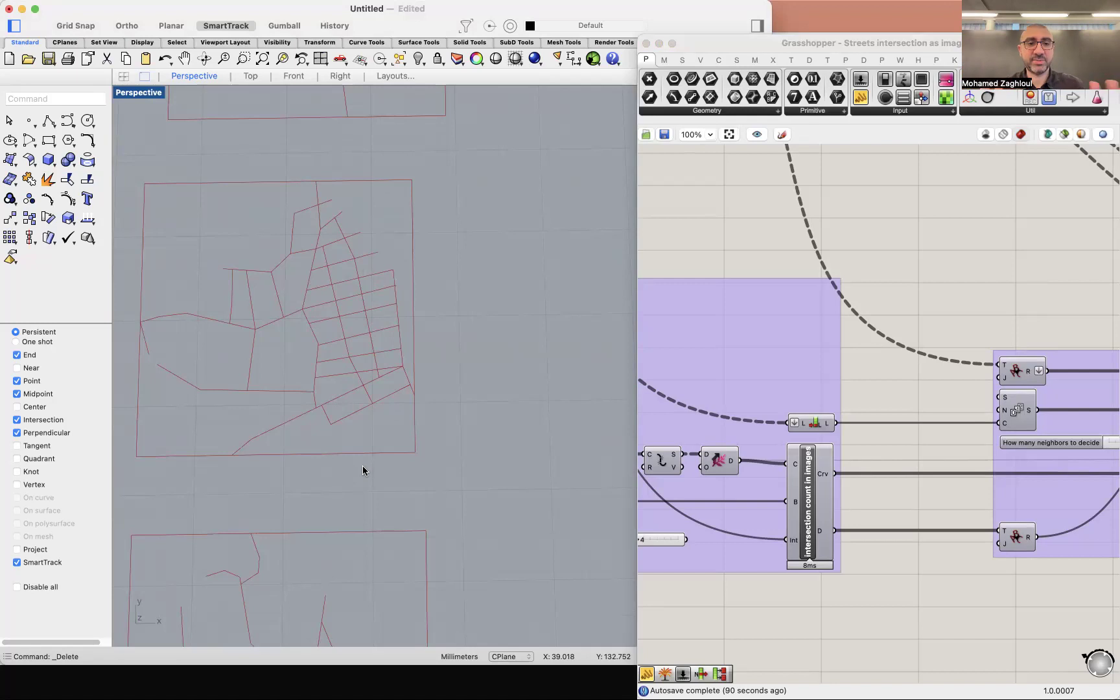
pyautogui.scroll(-3, 265, 352)
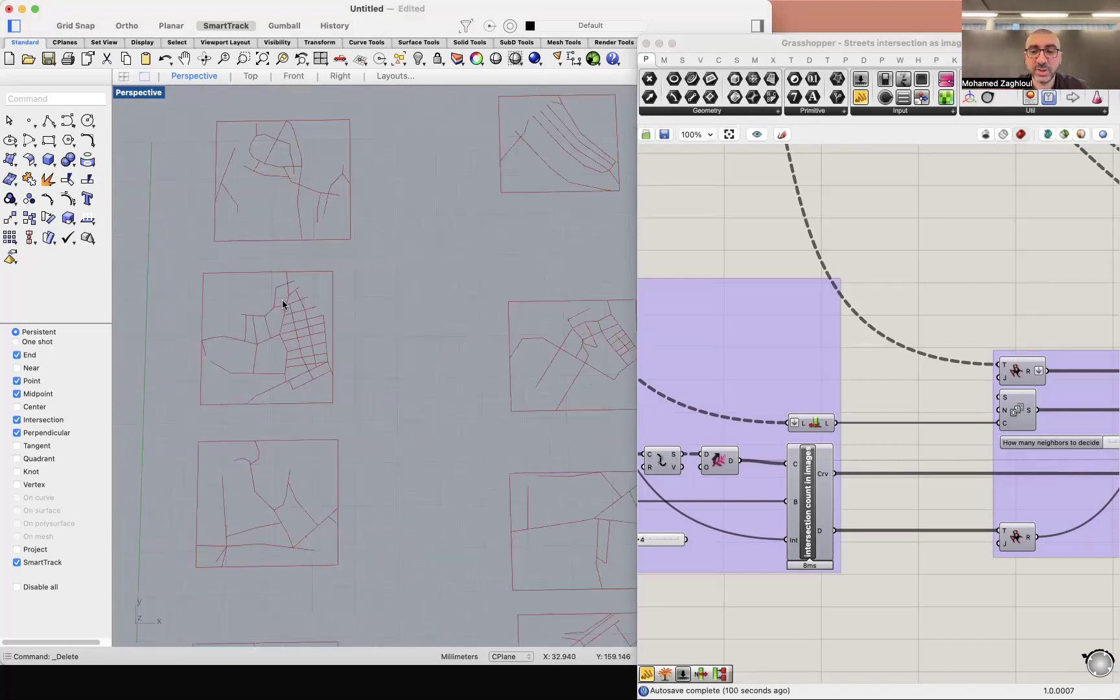
pyautogui.scroll(3, 310, 275)
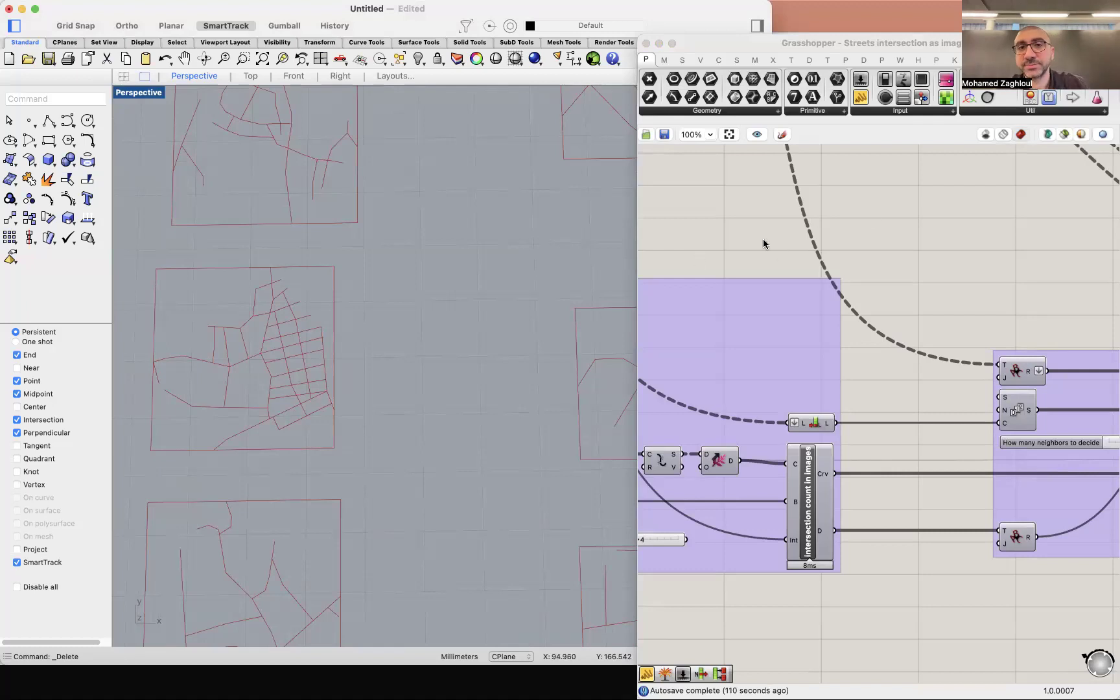
pyautogui.click(421, 1)
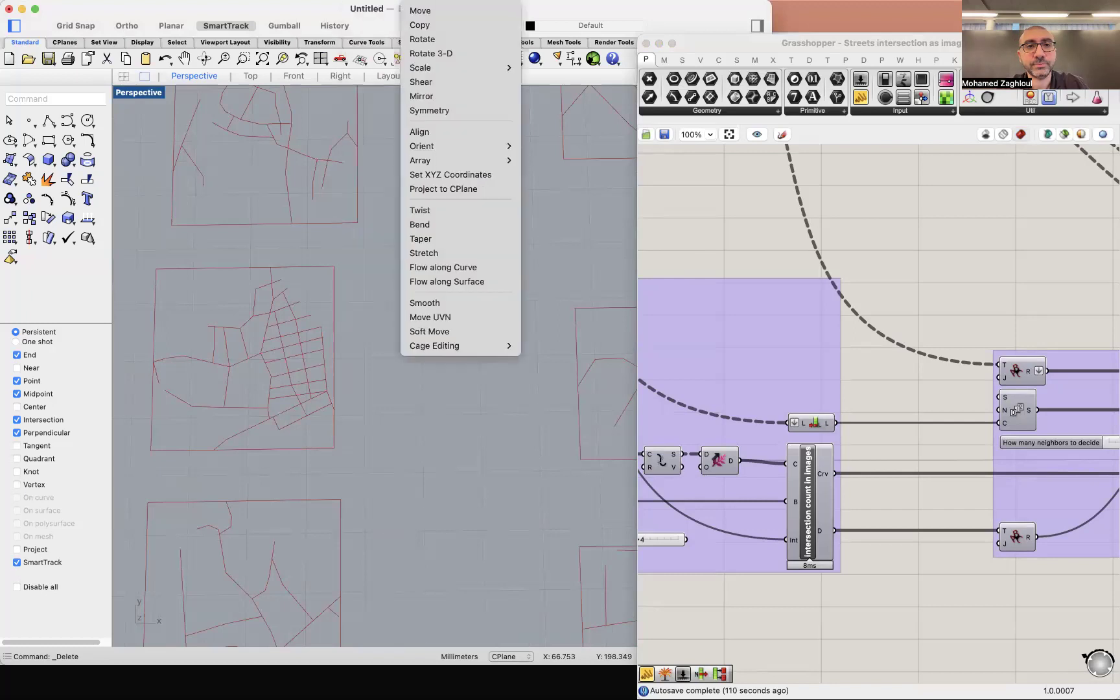
pyautogui.click(772, 219)
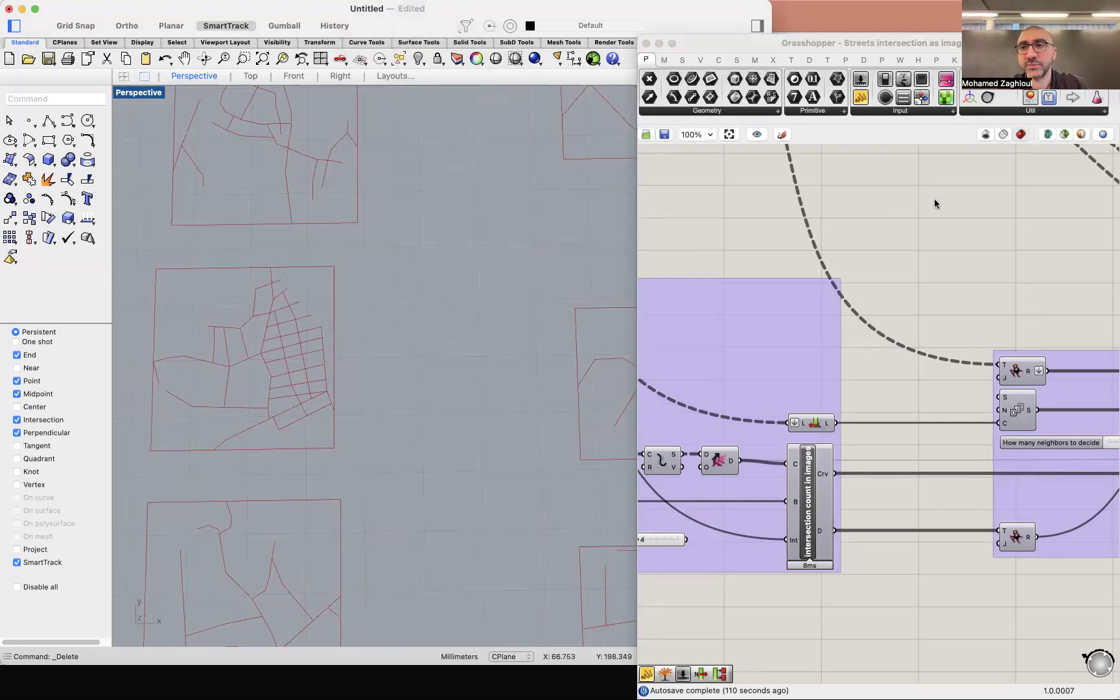
# Step: Bring the already open "Streets to images to streets" definition to the front in place of the streets intersection one
pyautogui.scroll(-6, 402, 223)
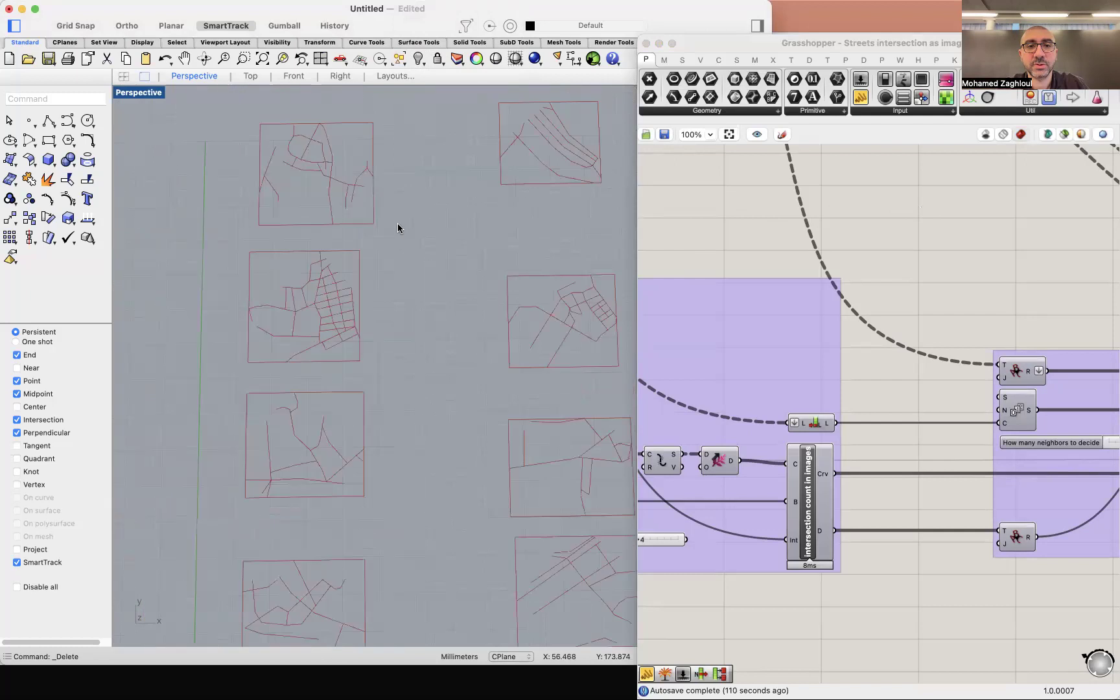
pyautogui.click(752, 176)
pyautogui.click(285, 0)
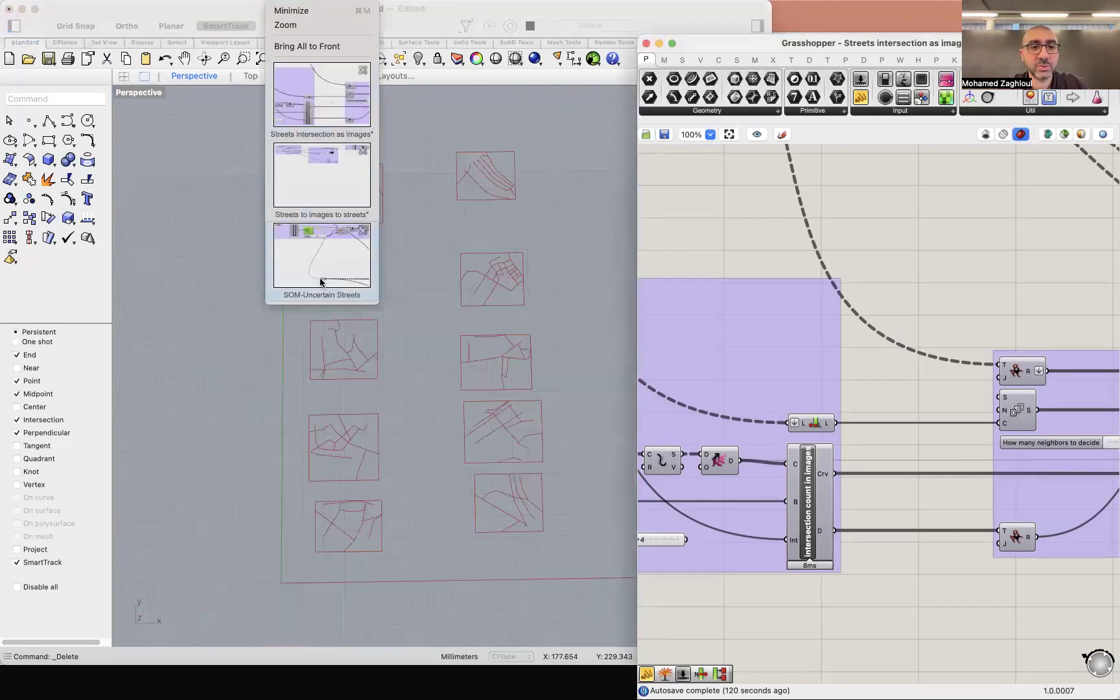
pyautogui.click(313, 186)
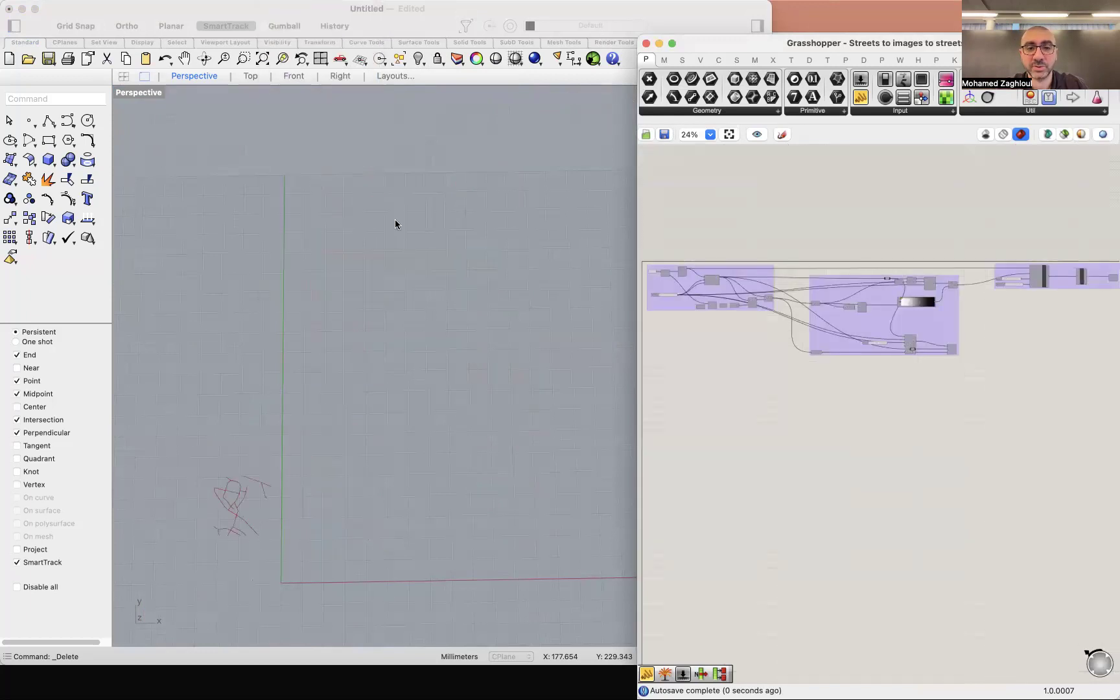
pyautogui.hscroll(2, 972, 314)
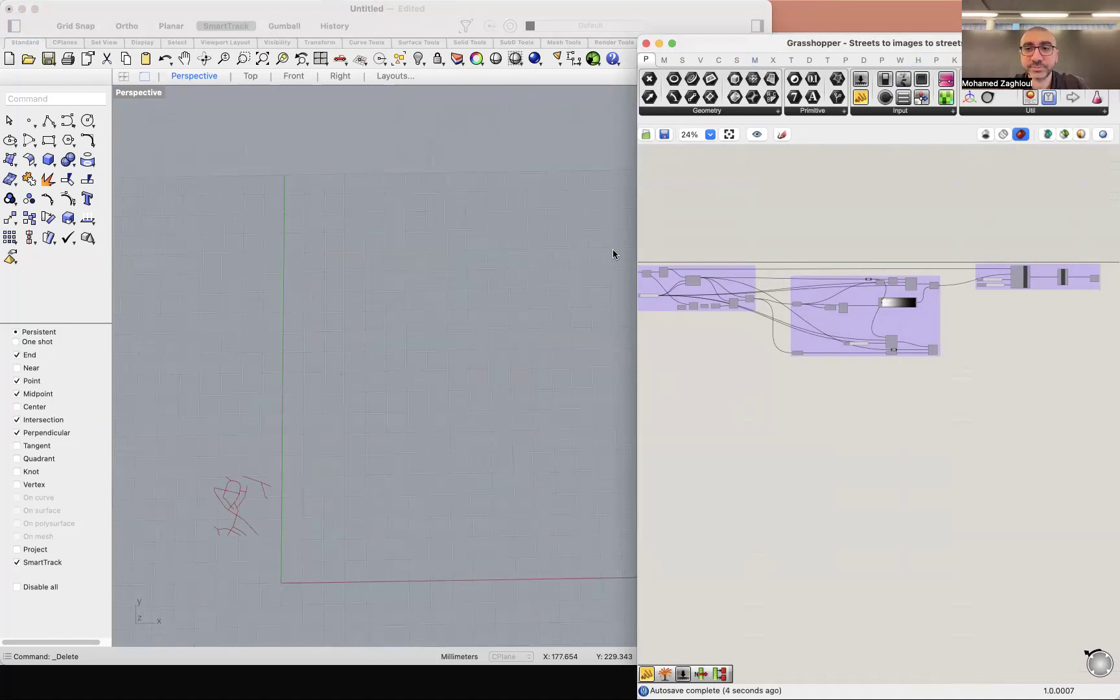
pyautogui.moveTo(764, 48); pyautogui.dragTo(763, 41)
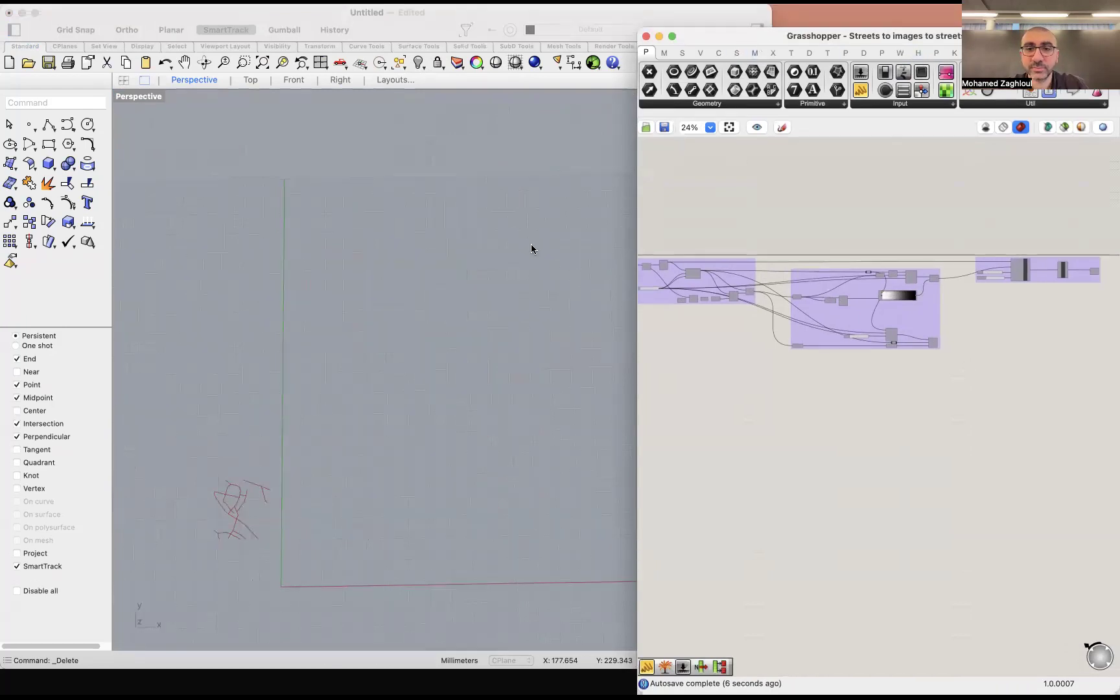
# Step: Highlight the input street curves in the viewport by selecting the curve parameter that feeds Union Box
pyautogui.moveTo(307, 416)
pyautogui.mouseDown()
pyautogui.moveTo(320, 399)
pyautogui.moveTo(457, 360)
pyautogui.moveTo(320, 388)
pyautogui.moveTo(247, 460)
pyautogui.mouseUp()
pyautogui.hscroll(-5, 777, 324)
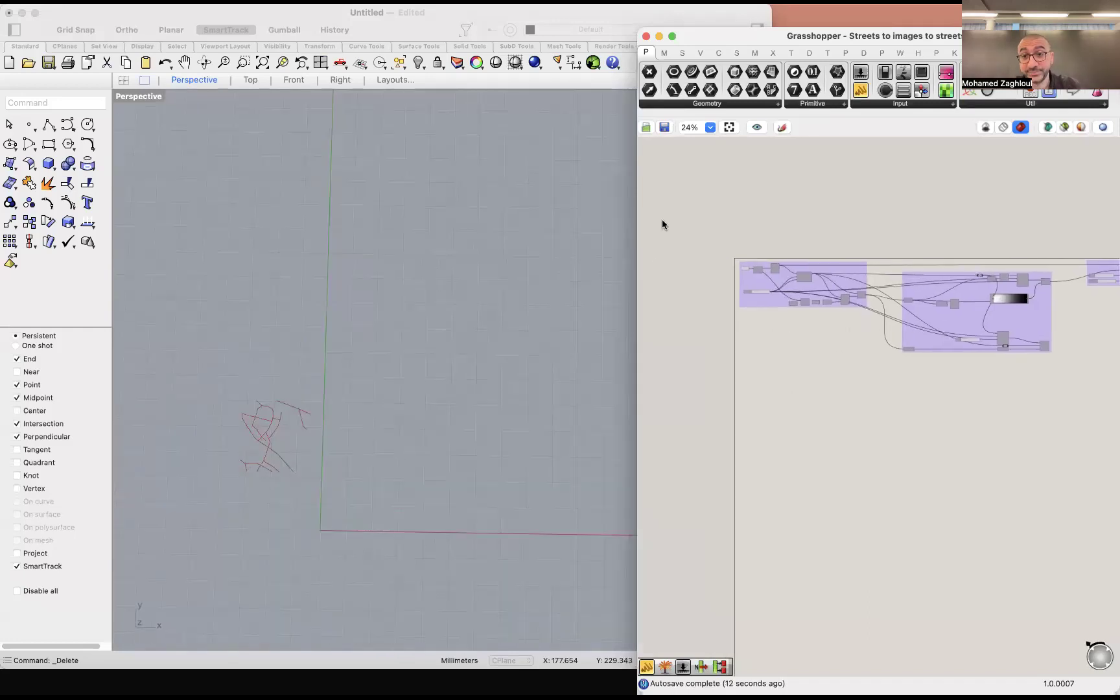
pyautogui.scroll(10, 752, 280)
pyautogui.click(696, 185)
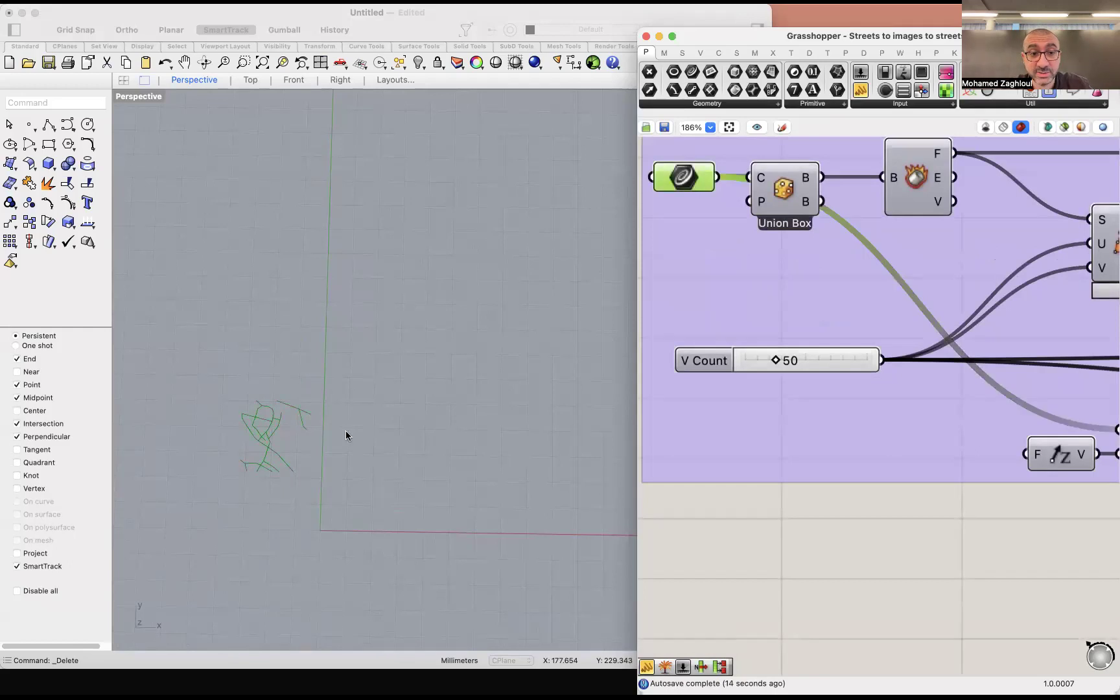
pyautogui.hscroll(-3, 267, 447)
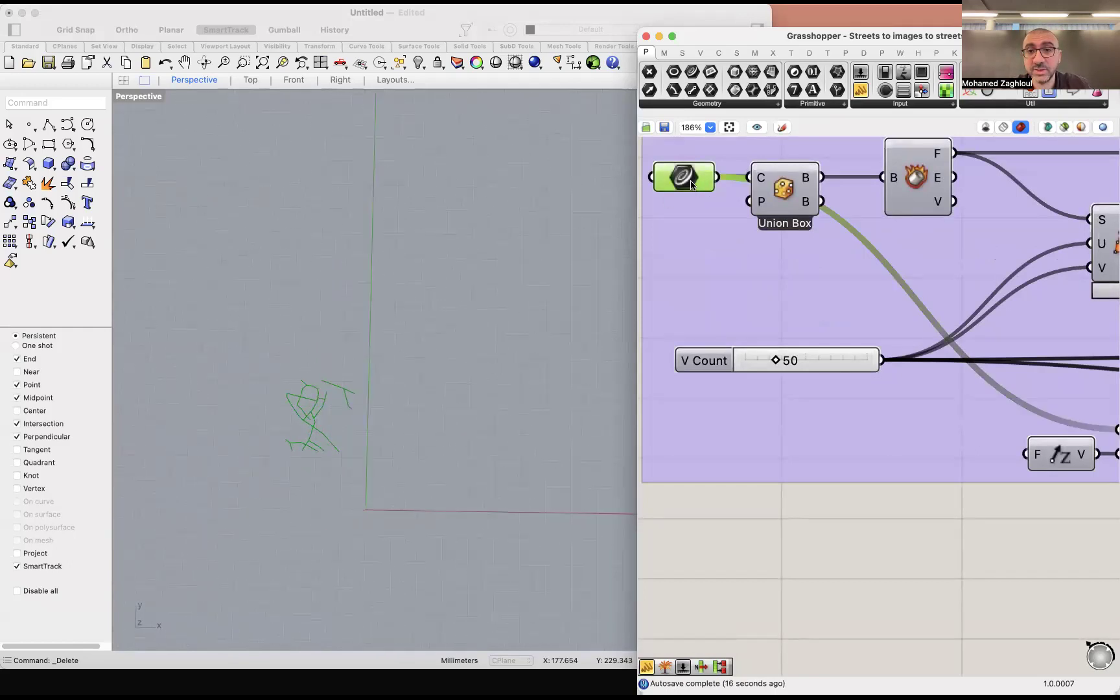
pyautogui.moveTo(684, 185)
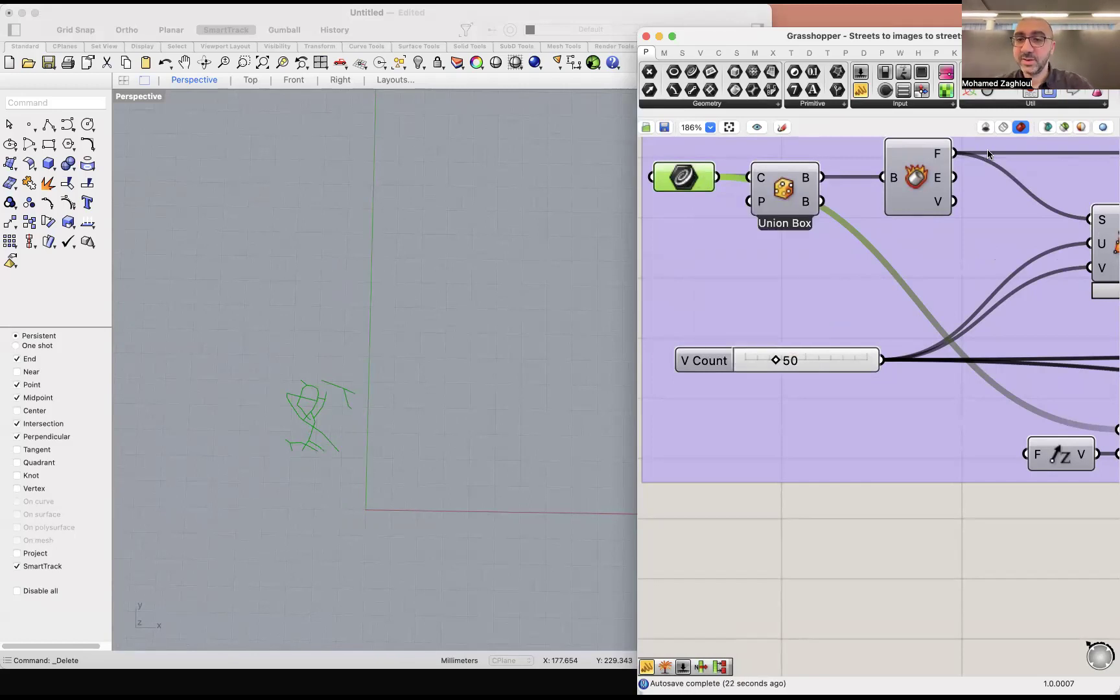
# Step: Restrict the geometry preview to selected components, and compare the input street curves with the deconstructed bounding box face
pyautogui.click(942, 174)
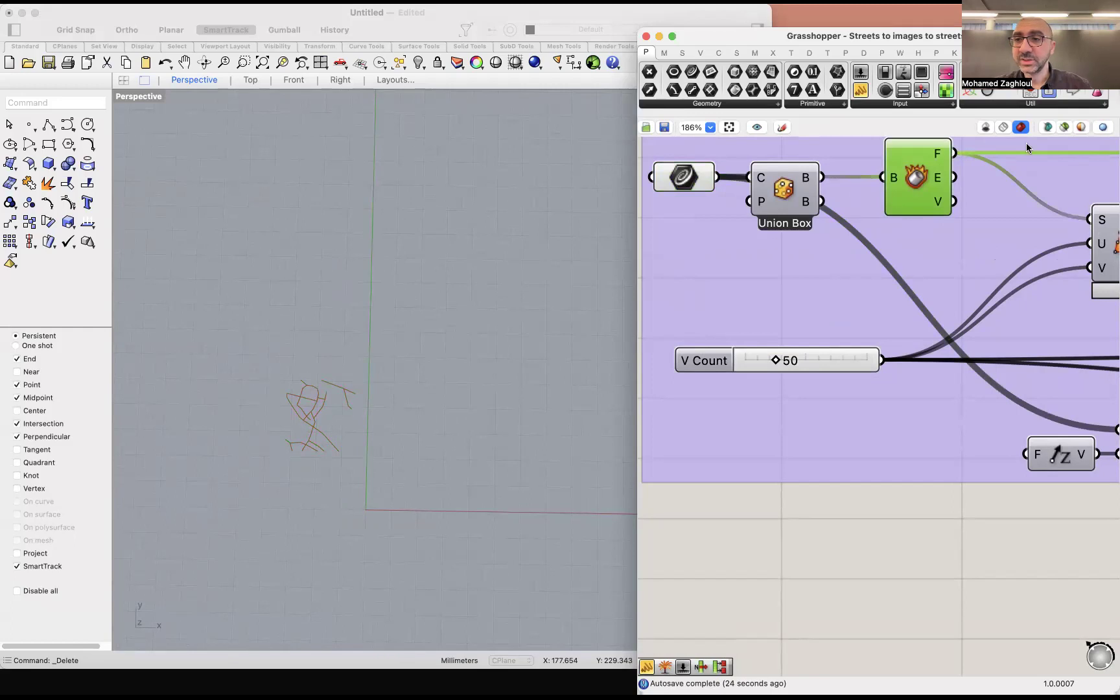
pyautogui.click(1063, 129)
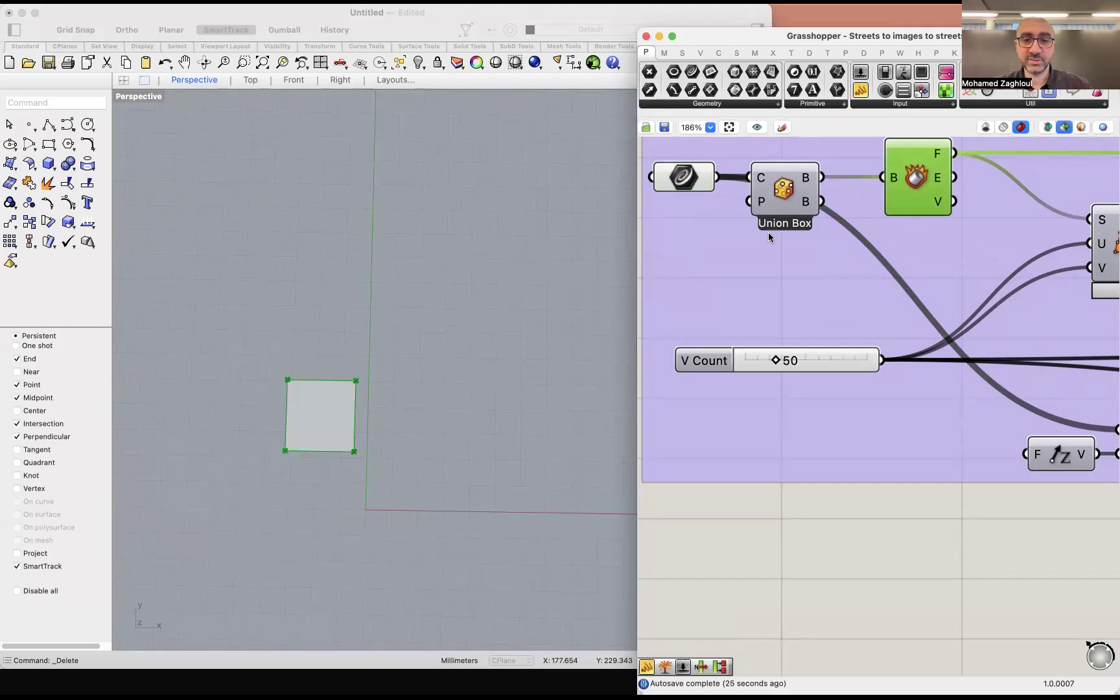
pyautogui.click(683, 178)
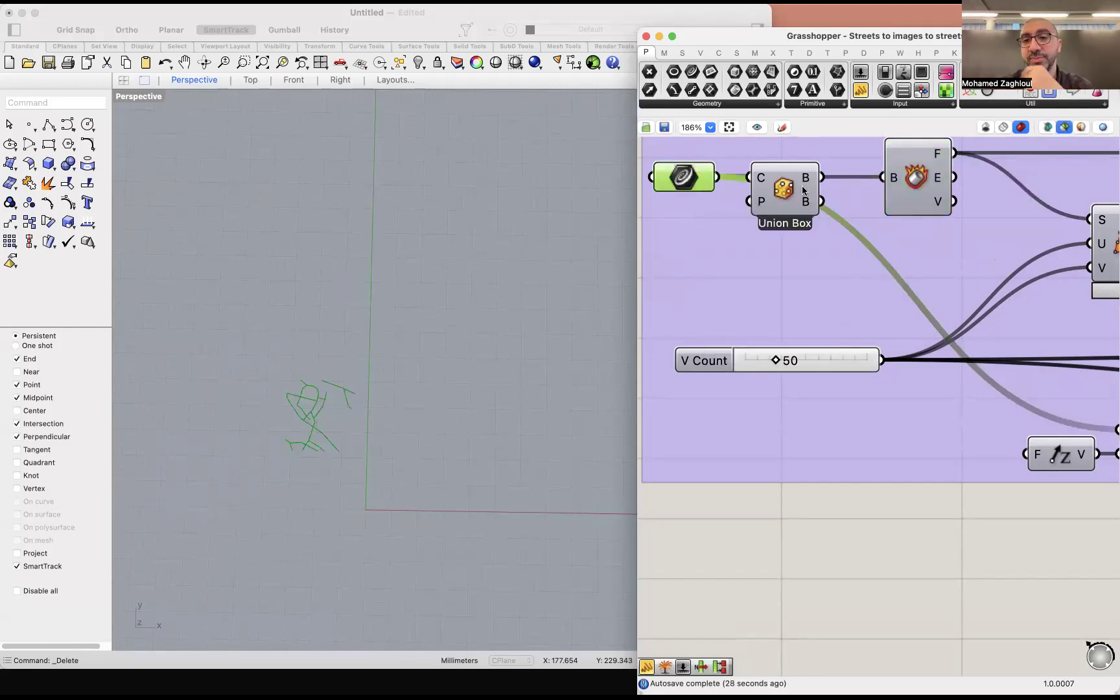
pyautogui.click(933, 161)
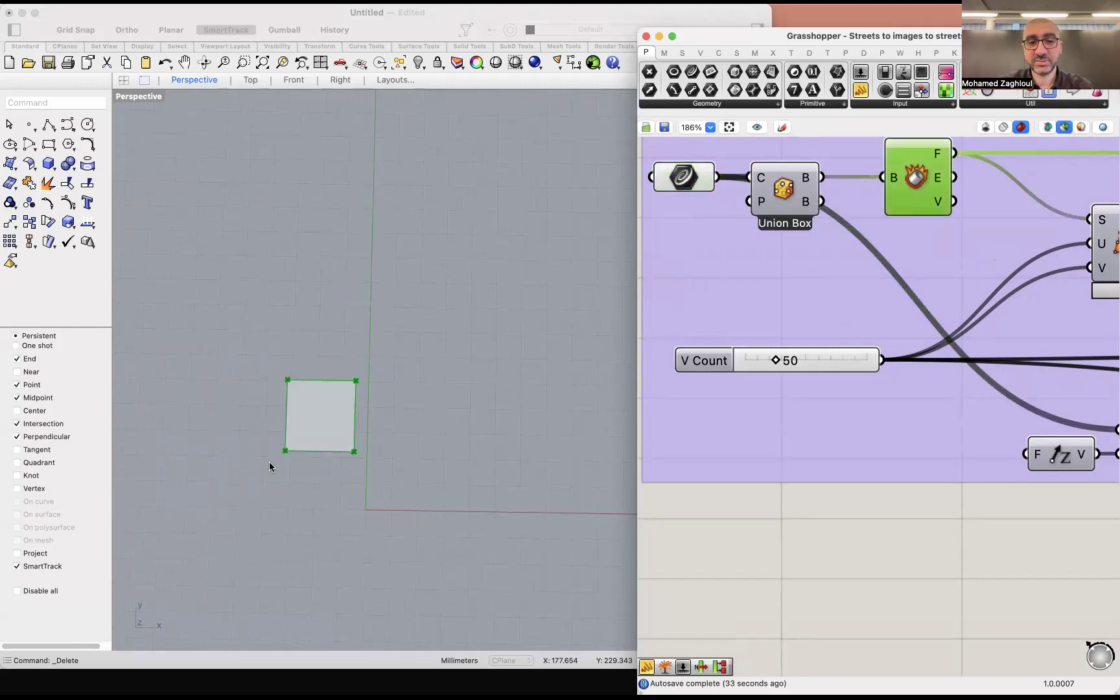
# Step: Preview the grid of points from the surface division component and examine it closely in the viewport
pyautogui.moveTo(755, 441); pyautogui.dragTo(646, 439)
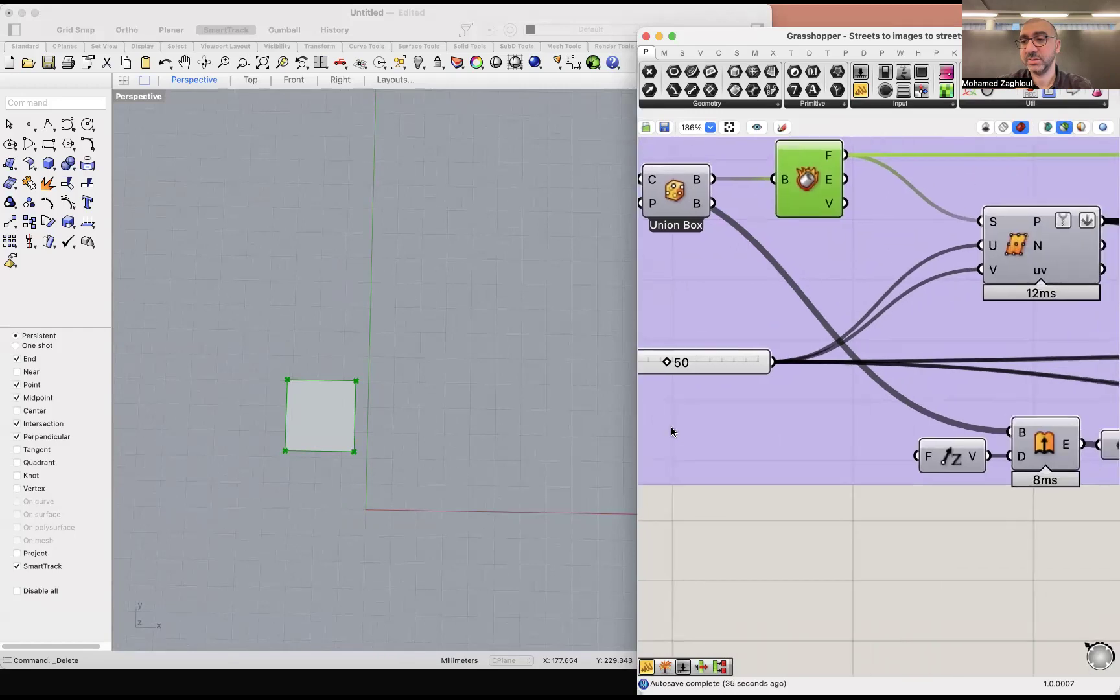
pyautogui.click(1017, 250)
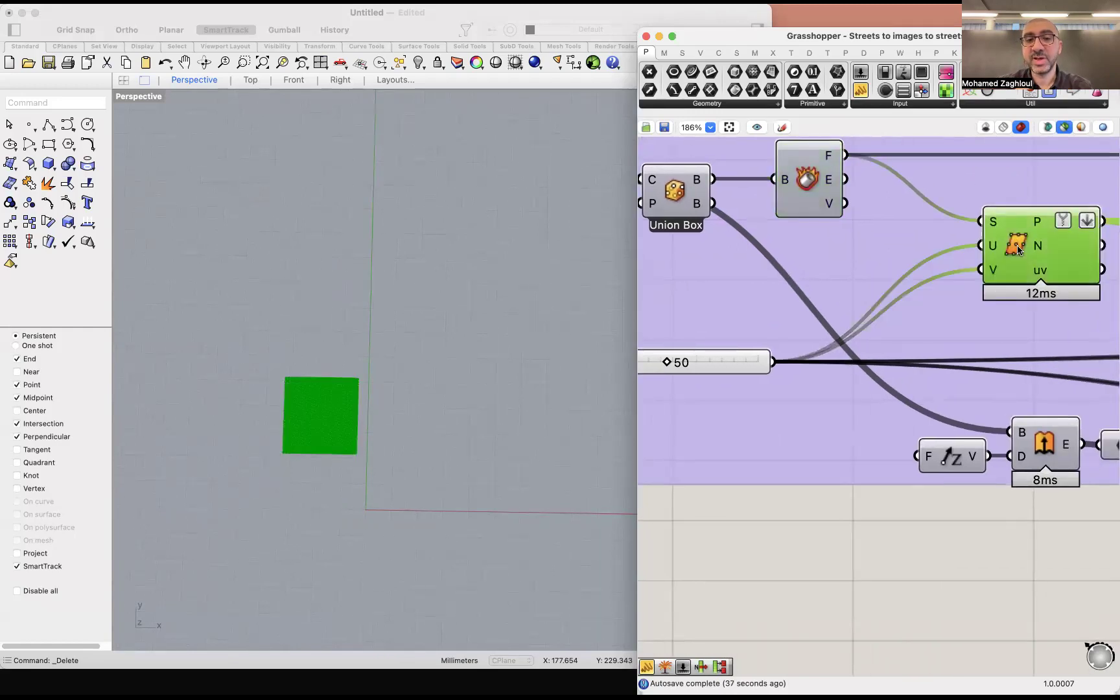
pyautogui.scroll(10, 342, 415)
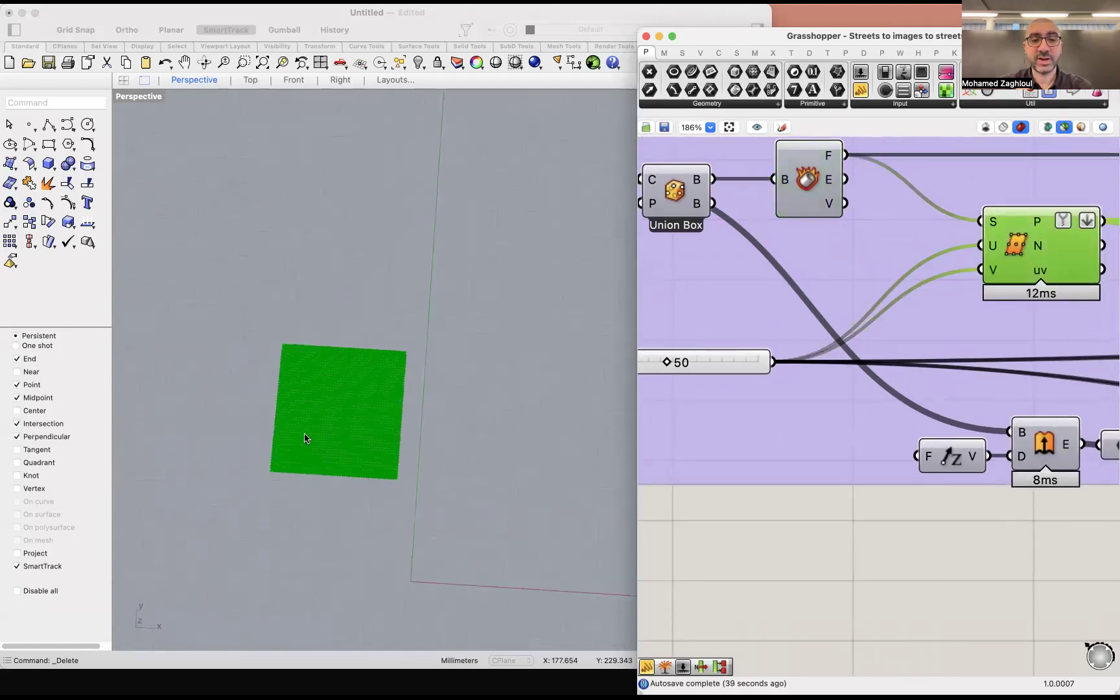
pyautogui.moveTo(305, 437); pyautogui.dragTo(332, 440)
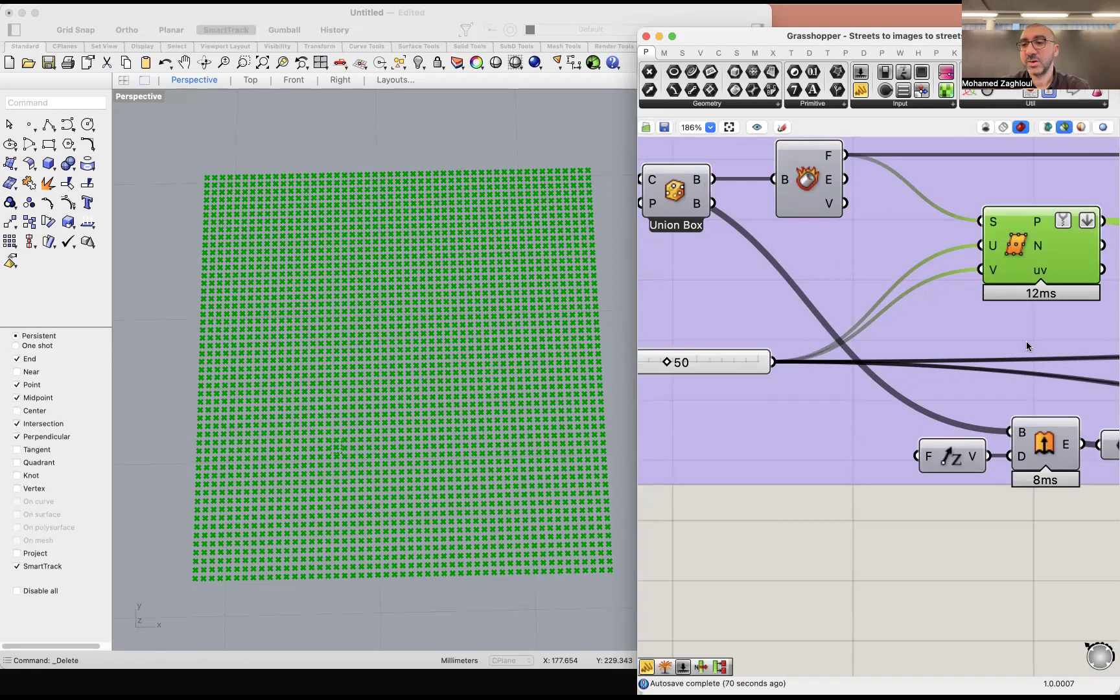
# Step: Preview the lines drawn from the grid points to their closest street points and examine their pattern up close
pyautogui.hscroll(10, 1026, 341)
pyautogui.click(956, 407)
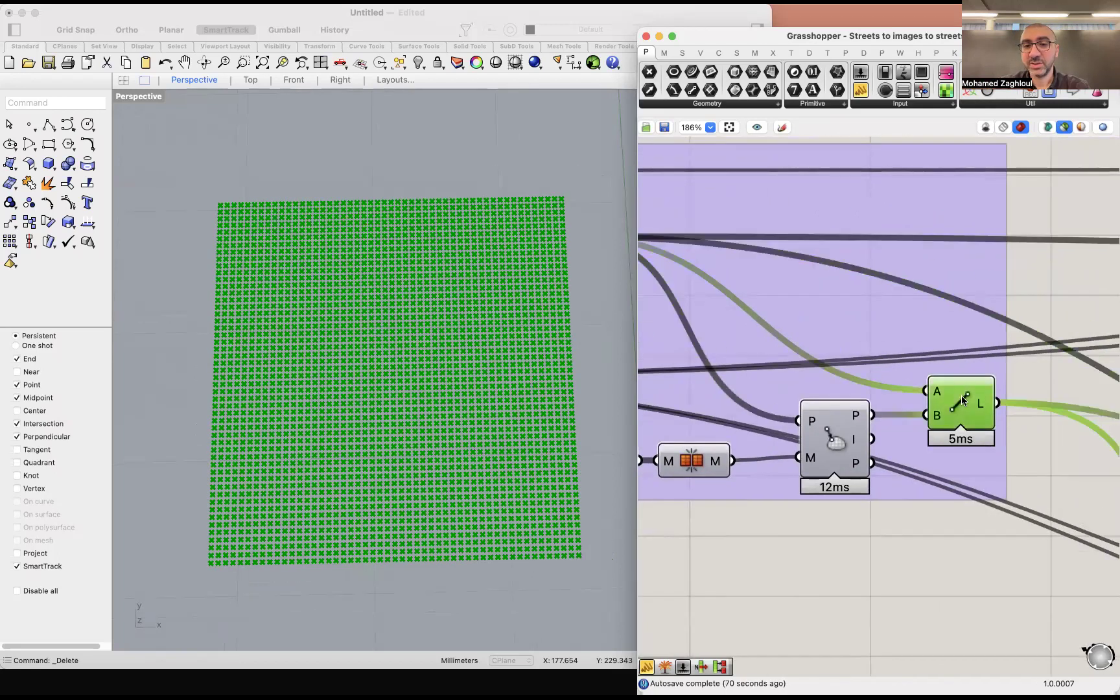
pyautogui.hscroll(-5, 900, 383)
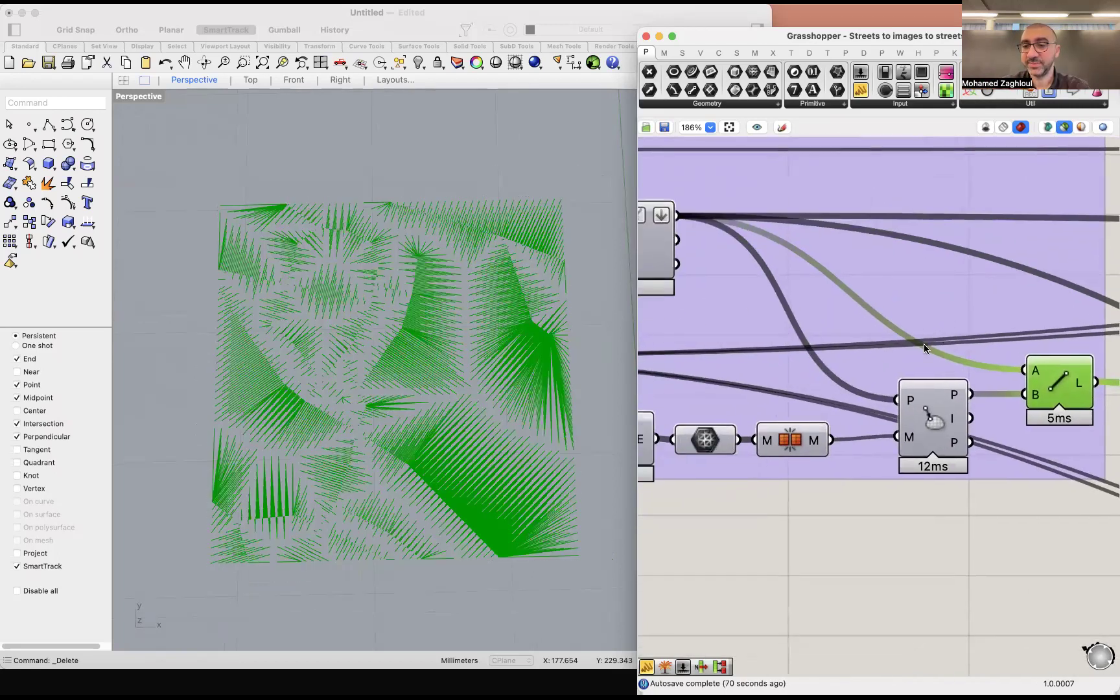
pyautogui.scroll(3, 279, 266)
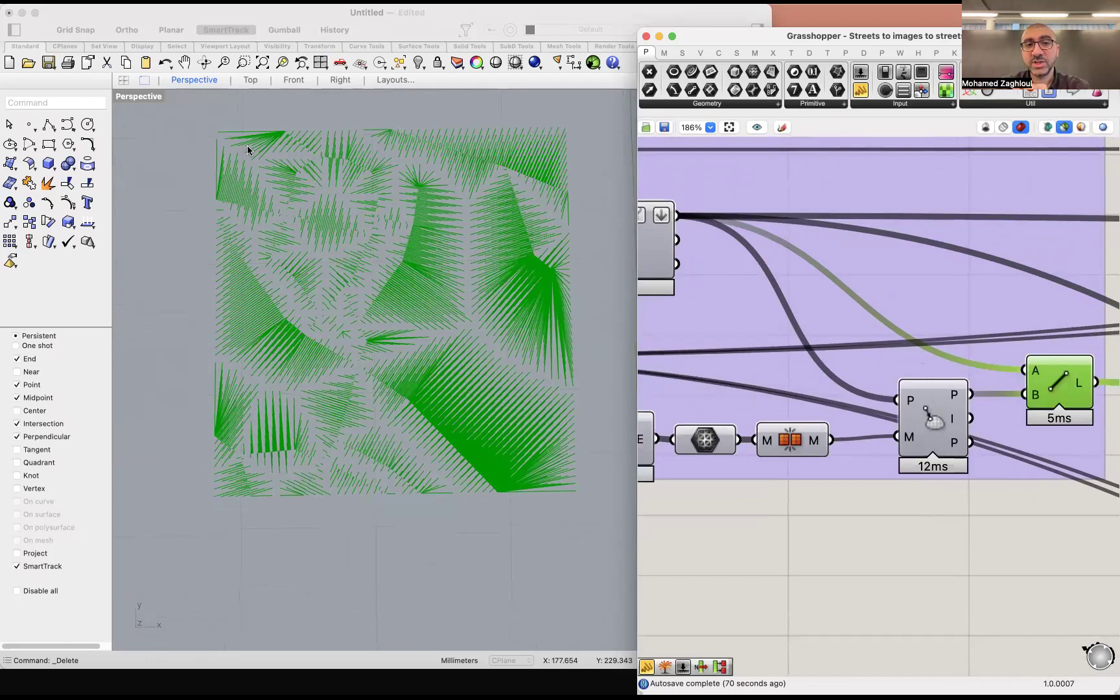
pyautogui.scroll(3, 259, 158)
pyautogui.scroll(3, 286, 178)
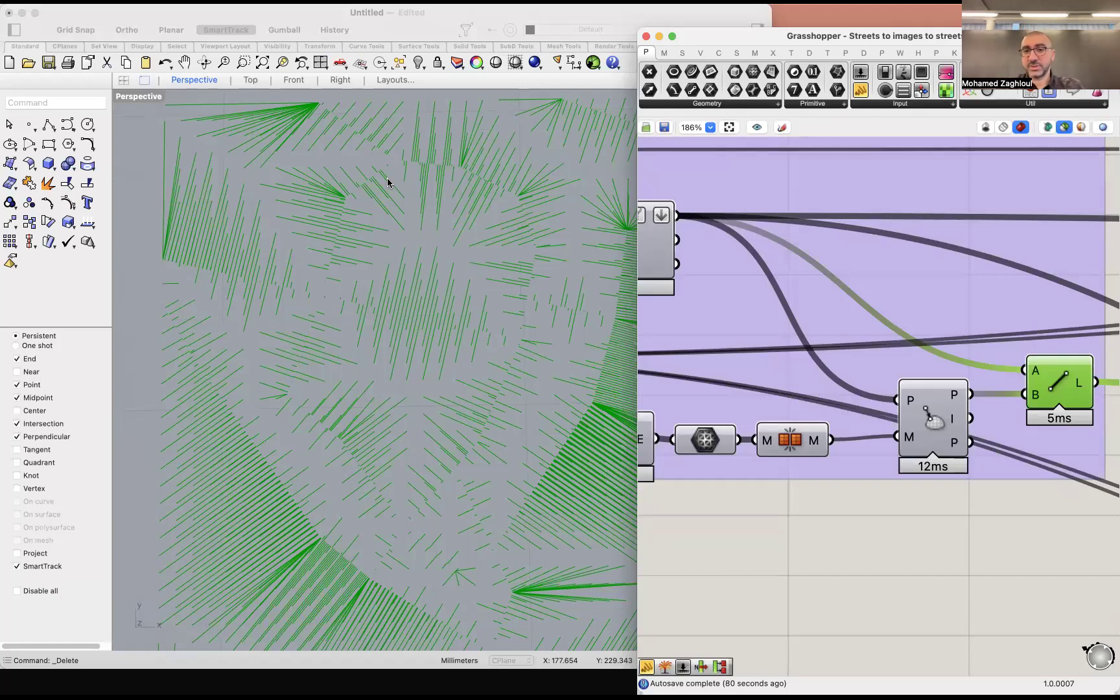
# Step: Preview the vertically extruded streets and compare them with the original street curves from the curve parameter
pyautogui.hscroll(-5, 726, 278)
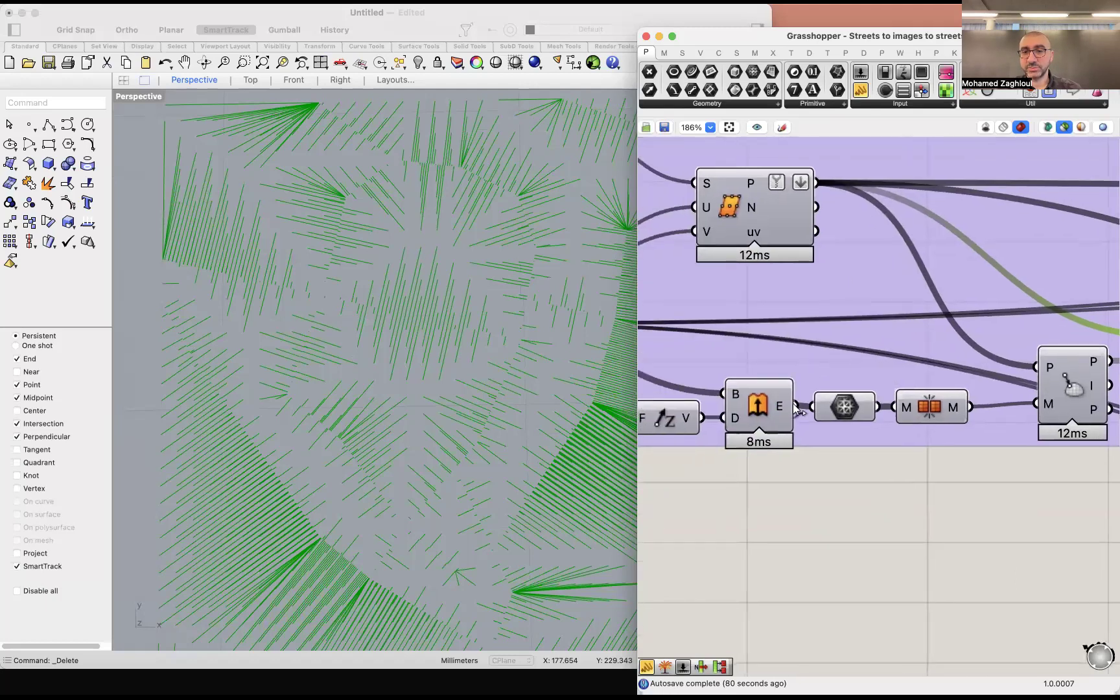
pyautogui.click(759, 414)
pyautogui.scroll(-5, 757, 338)
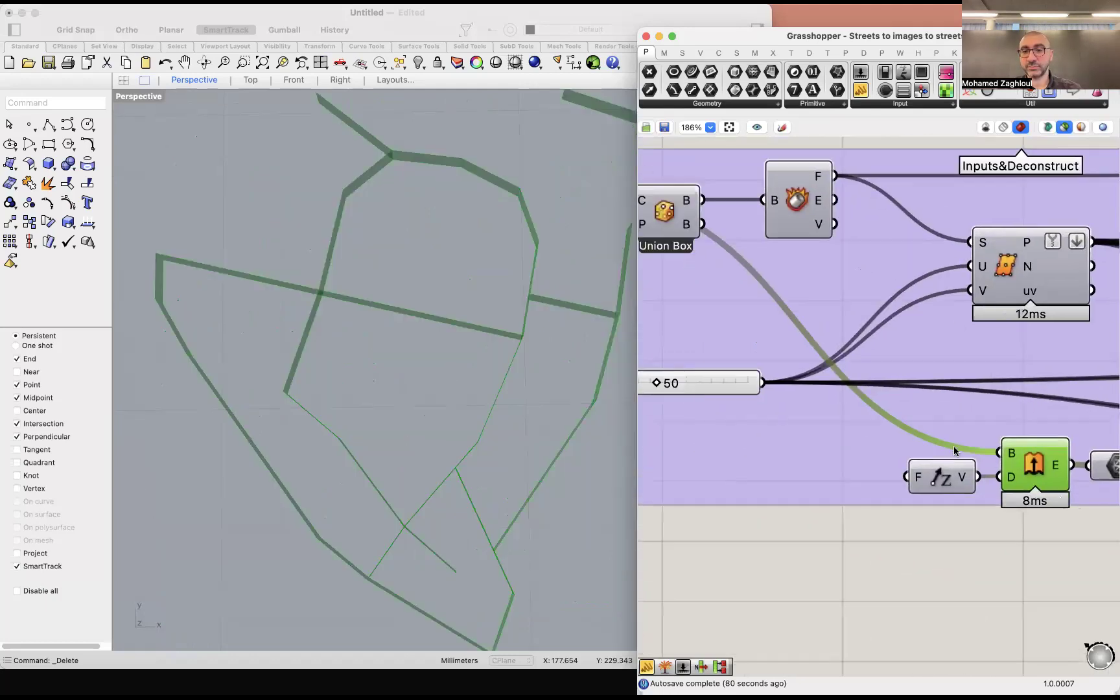
pyautogui.scroll(3, 757, 337)
pyautogui.click(719, 295)
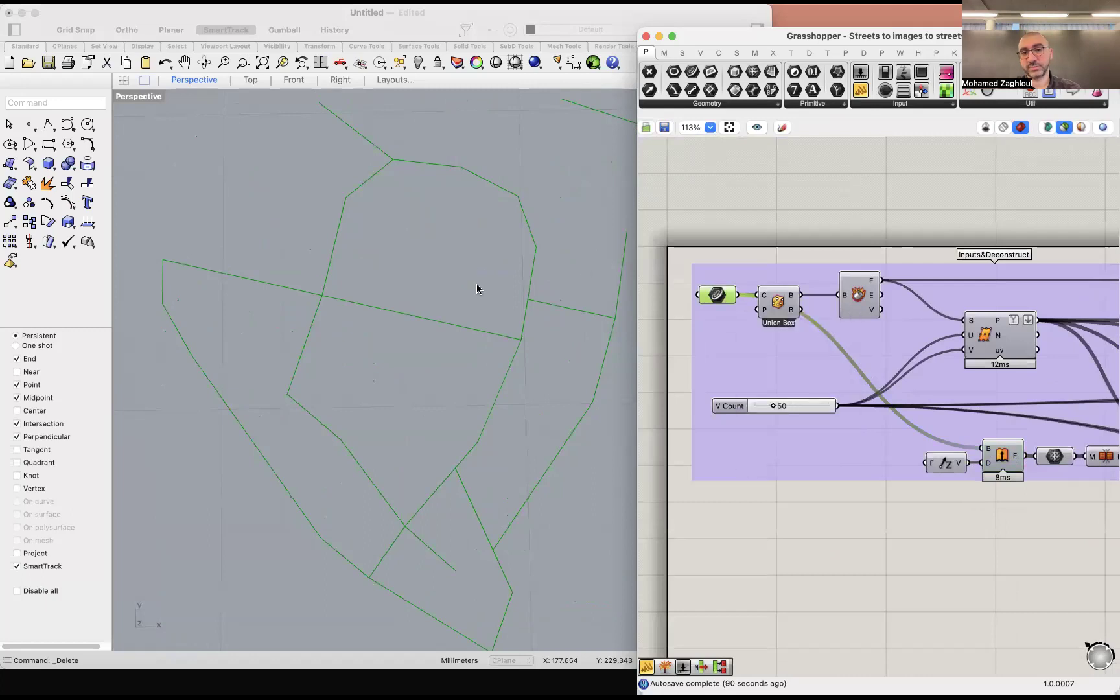
# Step: Preview the joined street mesh together with the divided surface points, and examine the inputs of Mesh Closest Point
pyautogui.click(1002, 459)
pyautogui.hscroll(8, 940, 467)
pyautogui.click(866, 467)
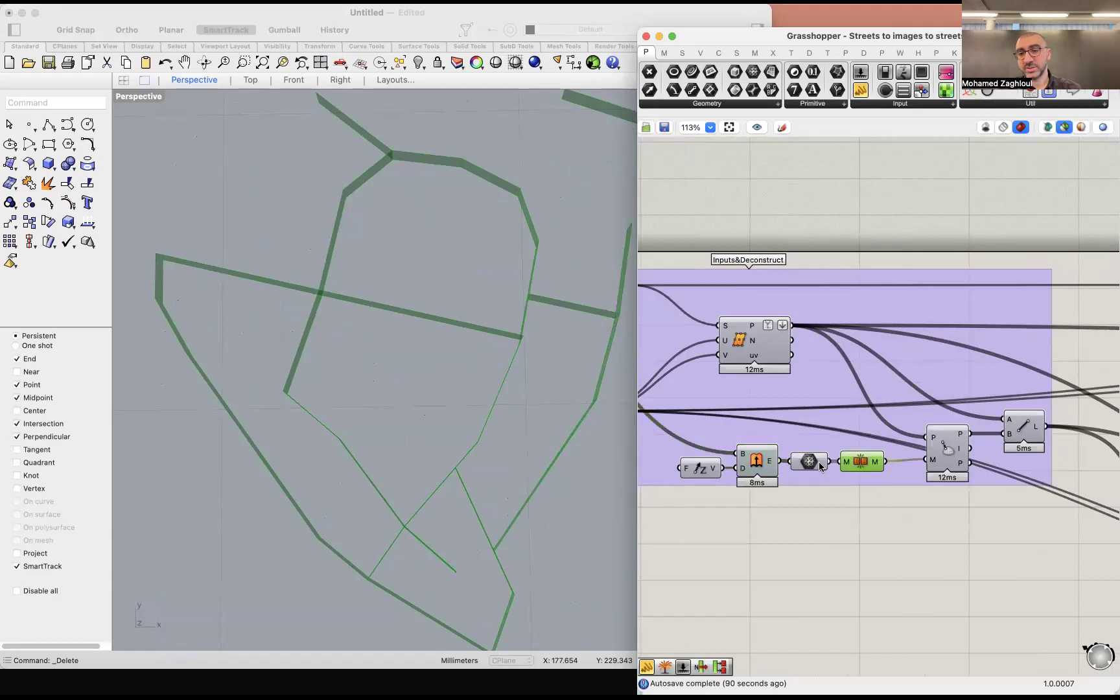
pyautogui.moveTo(825, 464)
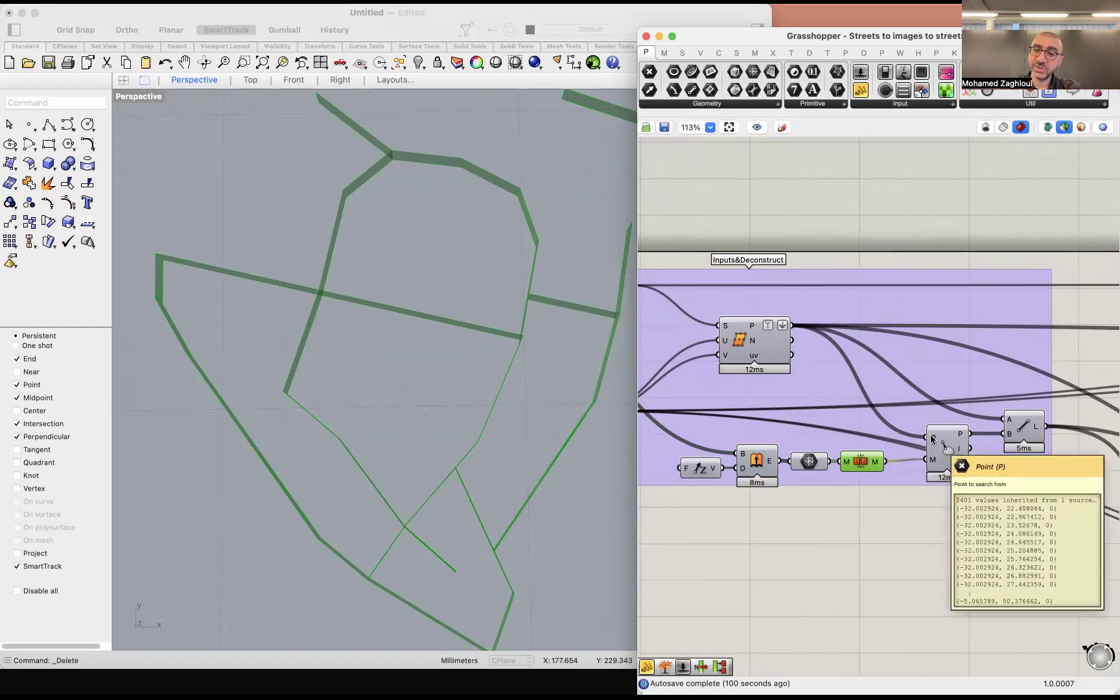
pyautogui.keyDown('shift'); pyautogui.click(753, 332); pyautogui.keyUp('shift')
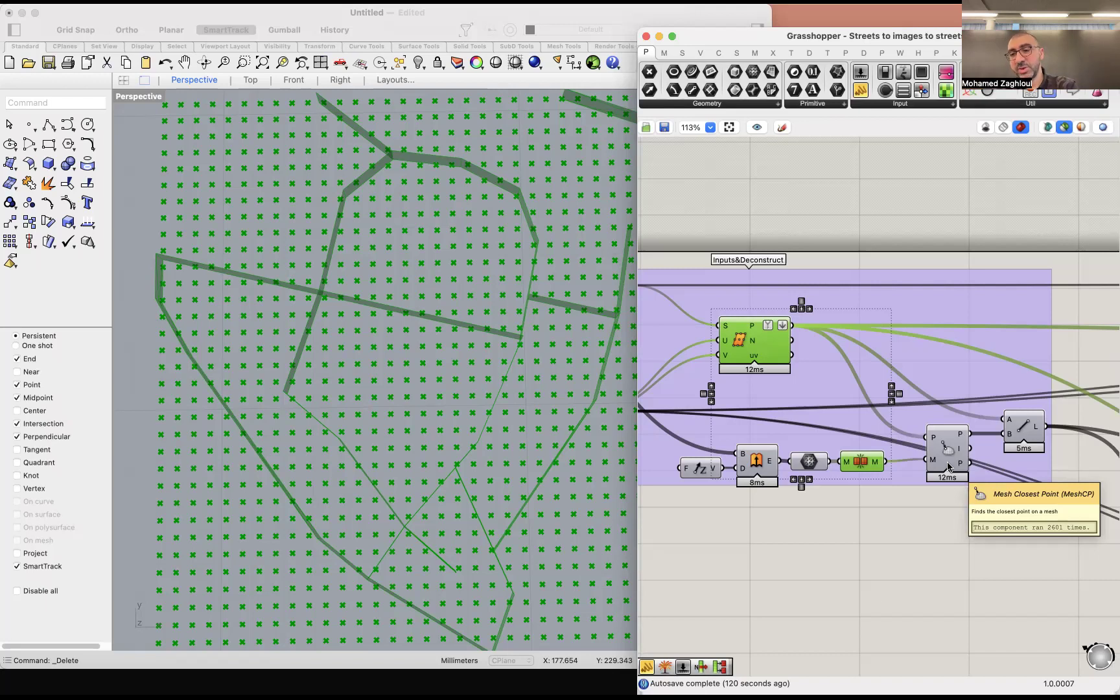
pyautogui.moveTo(877, 465)
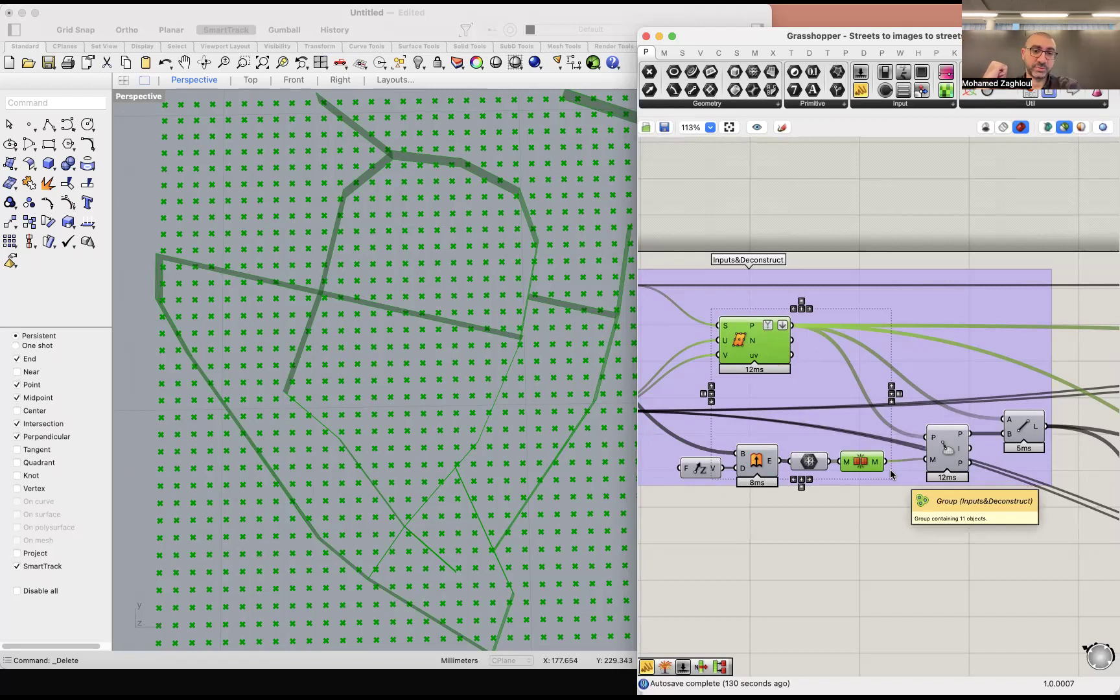
# Step: Preview only the Line component's closest-point lines again and examine them across the whole street square
pyautogui.click(1022, 433)
pyautogui.scroll(3, 397, 370)
pyautogui.scroll(-6, 389, 376)
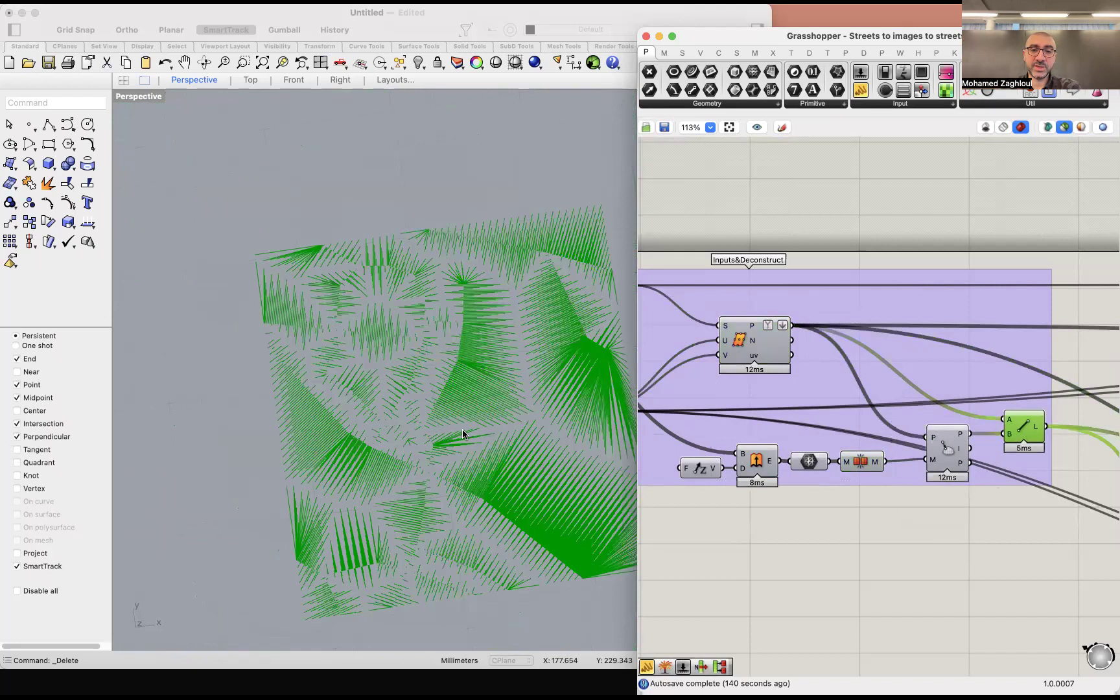
pyautogui.scroll(5, 457, 433)
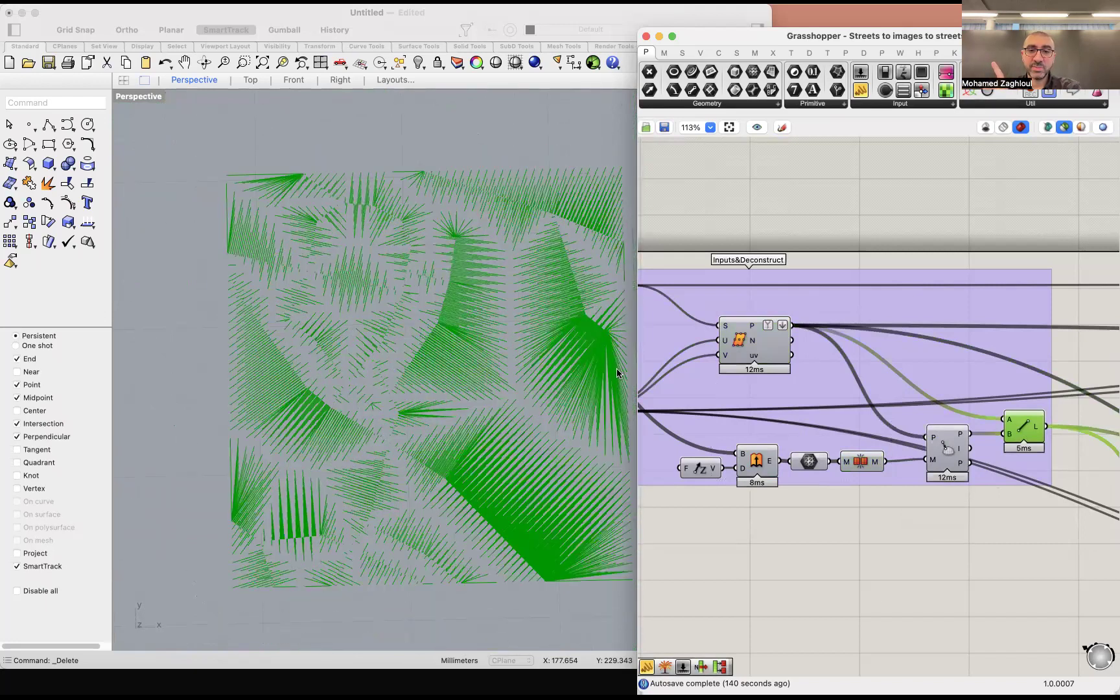
pyautogui.scroll(1, 617, 373)
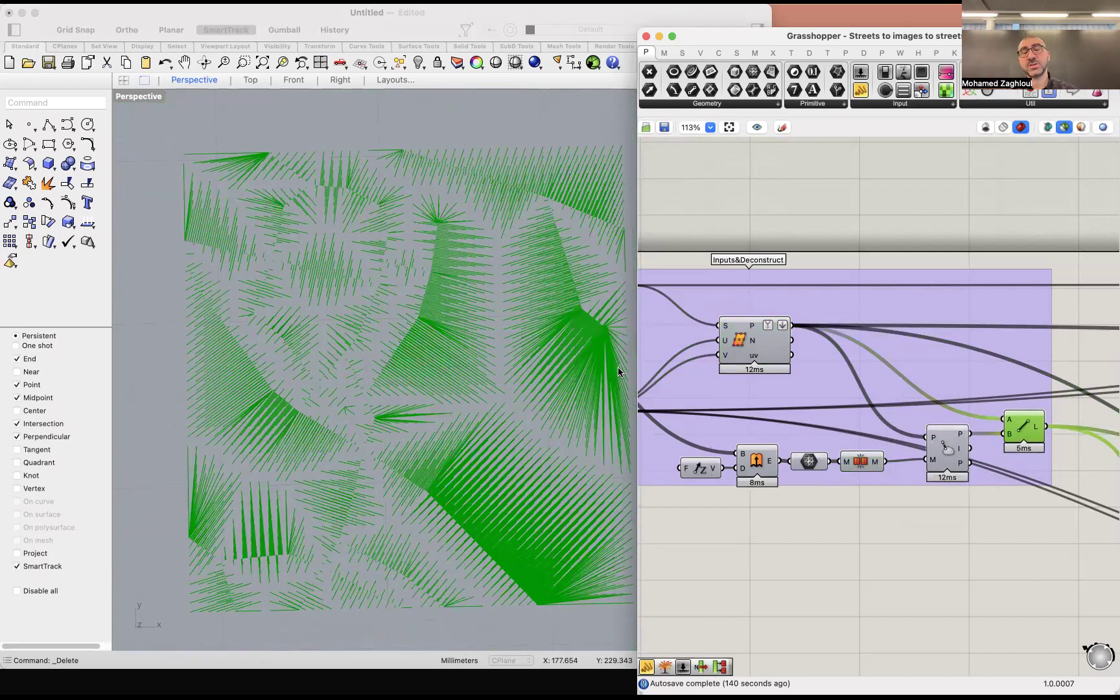
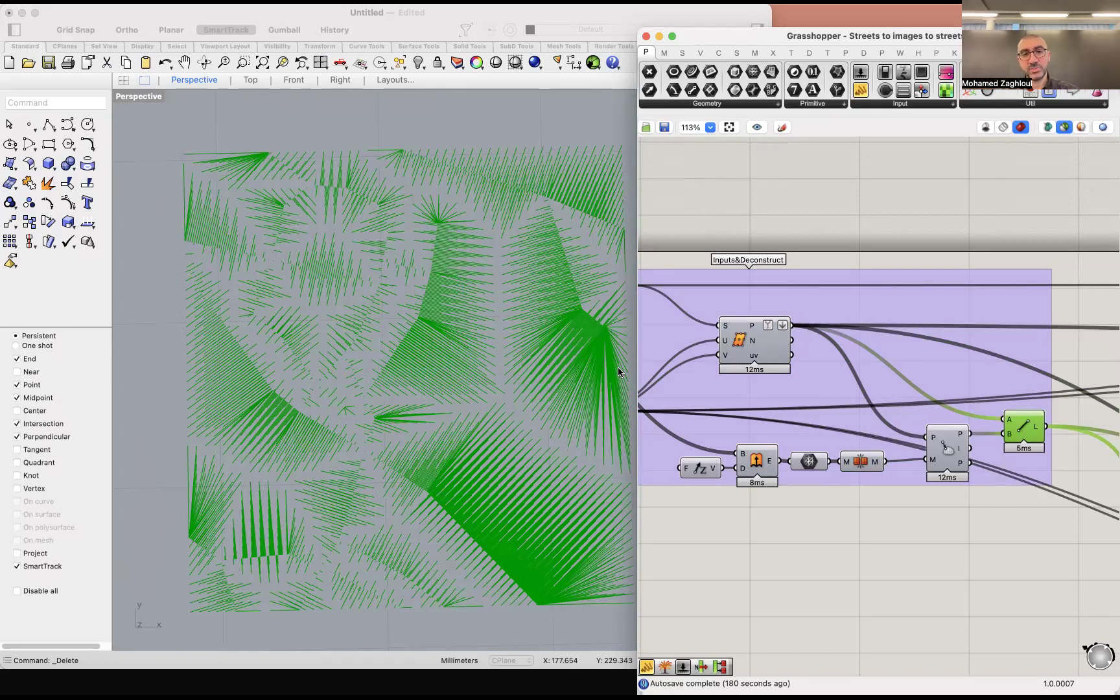
# Step: Add a panel wired to the output of the Length component after the closest-point lines, and scroll through its list of line lengths
pyautogui.moveTo(1081, 442); pyautogui.dragTo(856, 446)
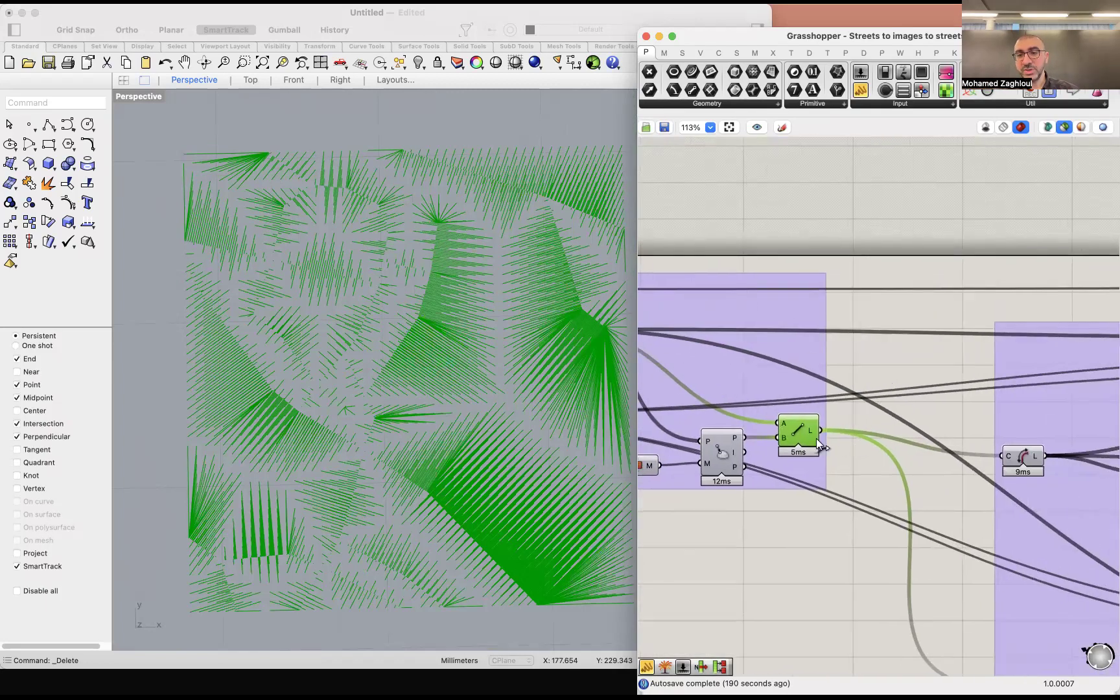
pyautogui.scroll(10, 259, 123)
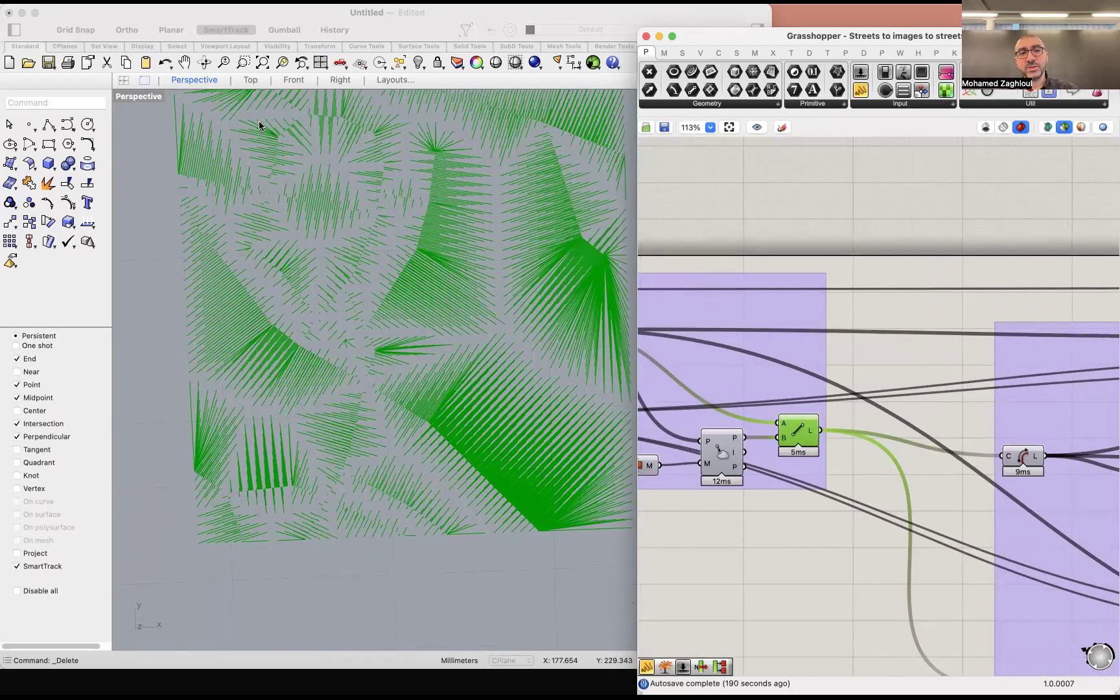
pyautogui.moveTo(1025, 460); pyautogui.dragTo(859, 403)
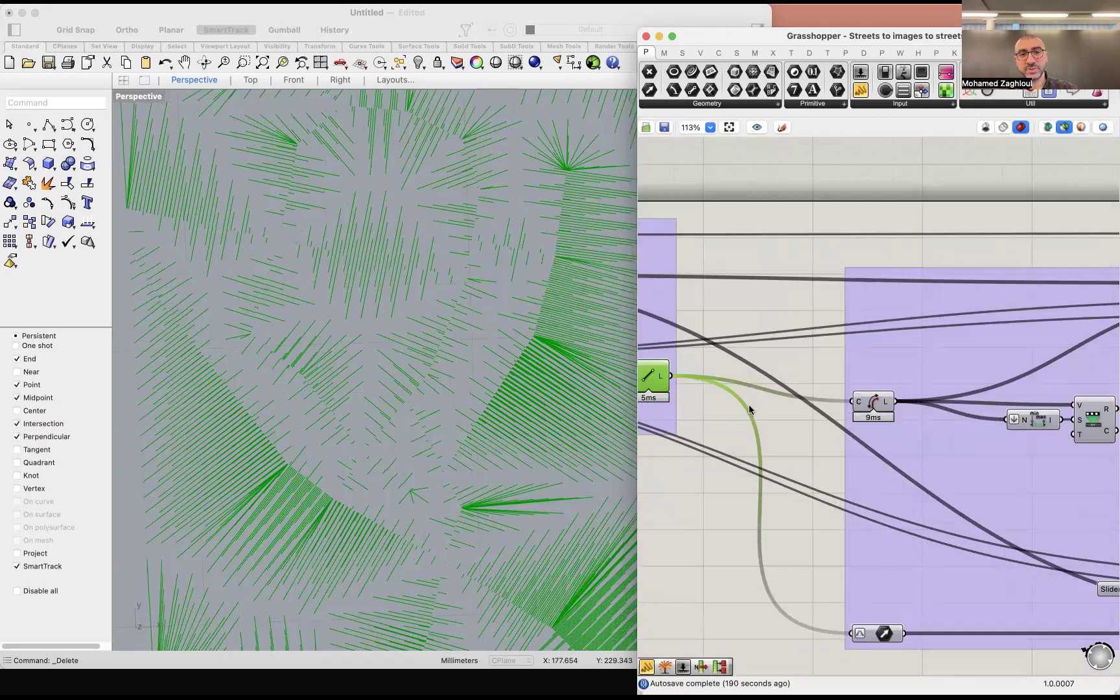
pyautogui.moveTo(861, 90); pyautogui.dragTo(1005, 409)
pyautogui.moveTo(894, 410); pyautogui.dragTo(917, 280)
pyautogui.scroll(-5, 925, 297)
pyautogui.scroll(6, 925, 296)
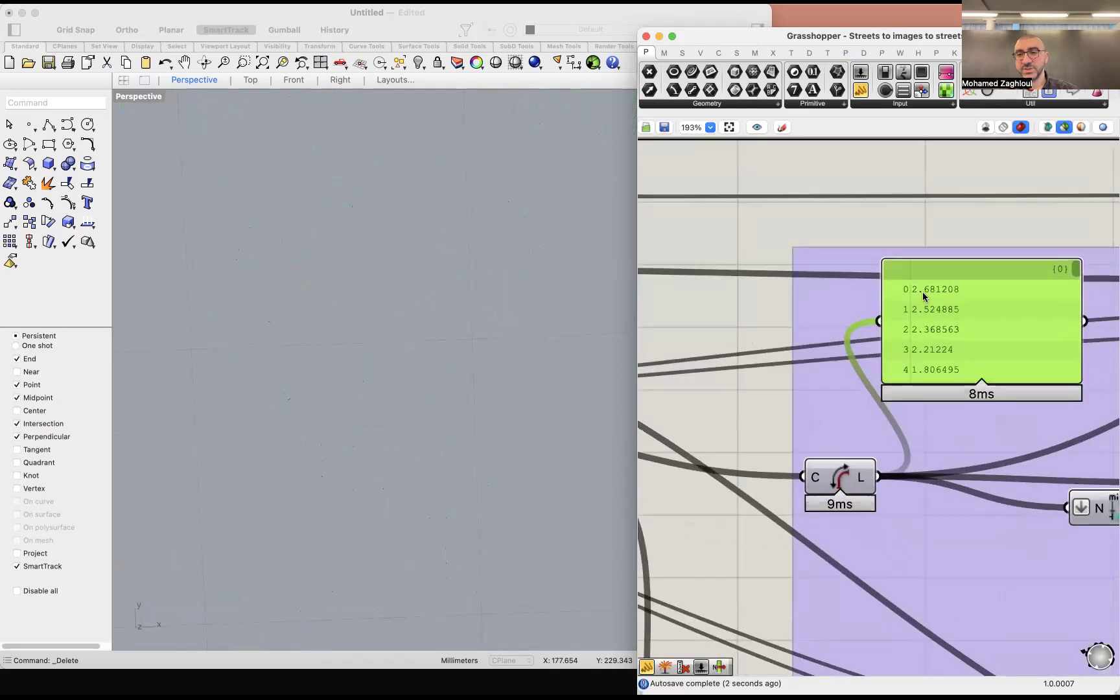
pyautogui.scroll(2, 918, 299)
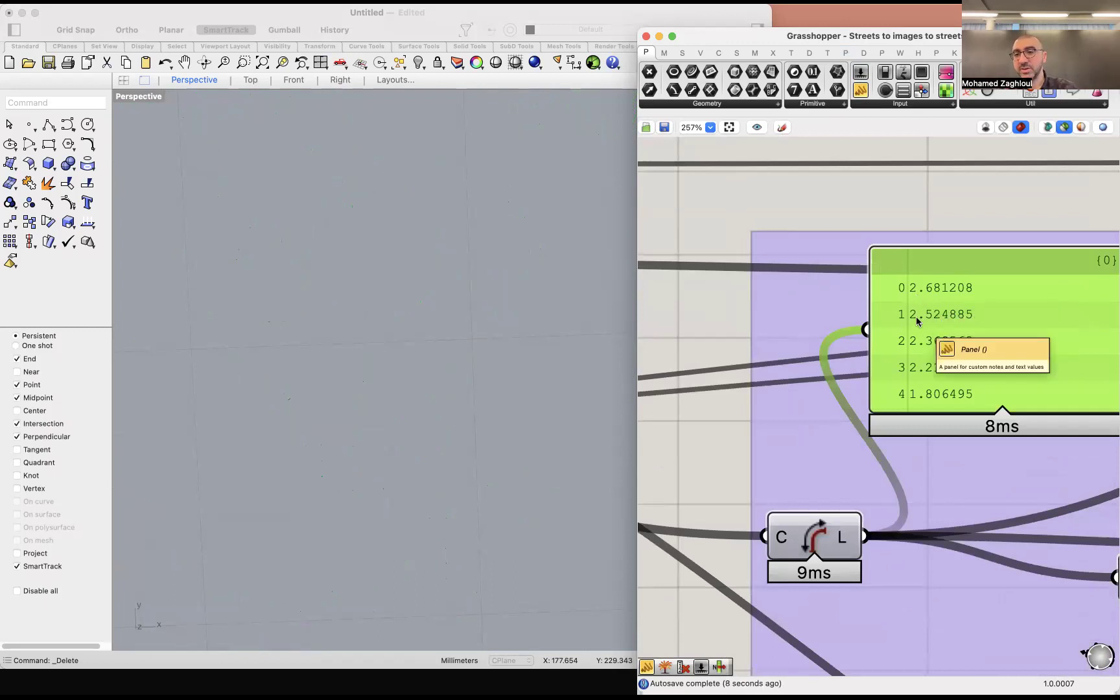
pyautogui.hscroll(5, 920, 324)
pyautogui.moveTo(1011, 263); pyautogui.dragTo(860, 327)
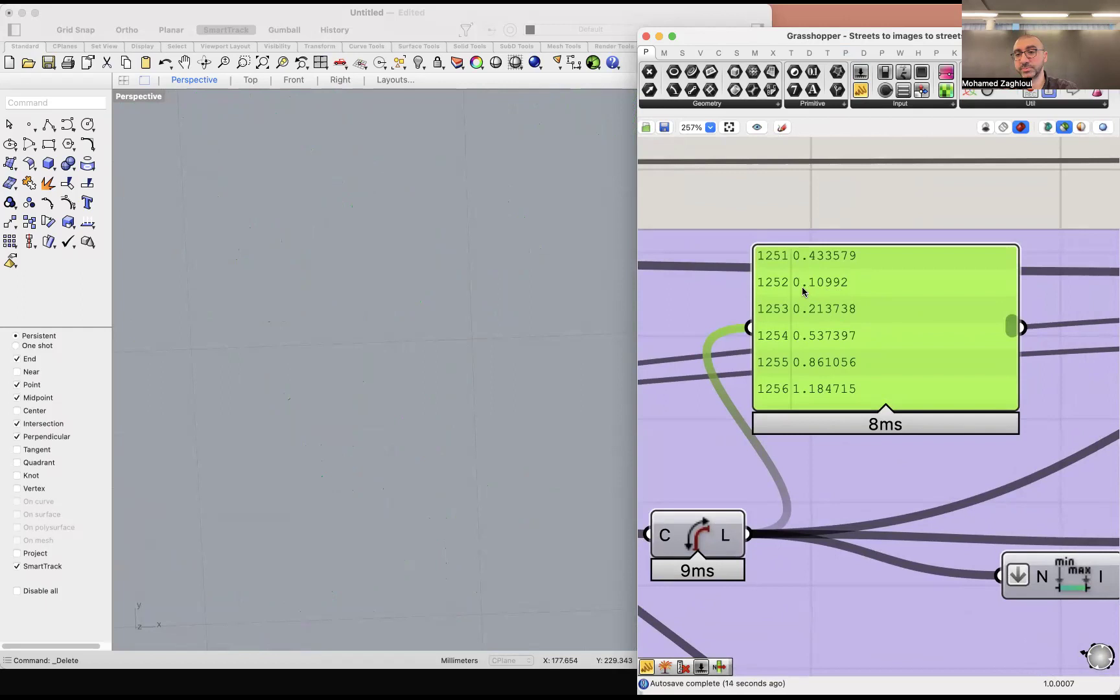
# Step: Delete the panel attached to the Length component's output
pyautogui.scroll(-10, 816, 316)
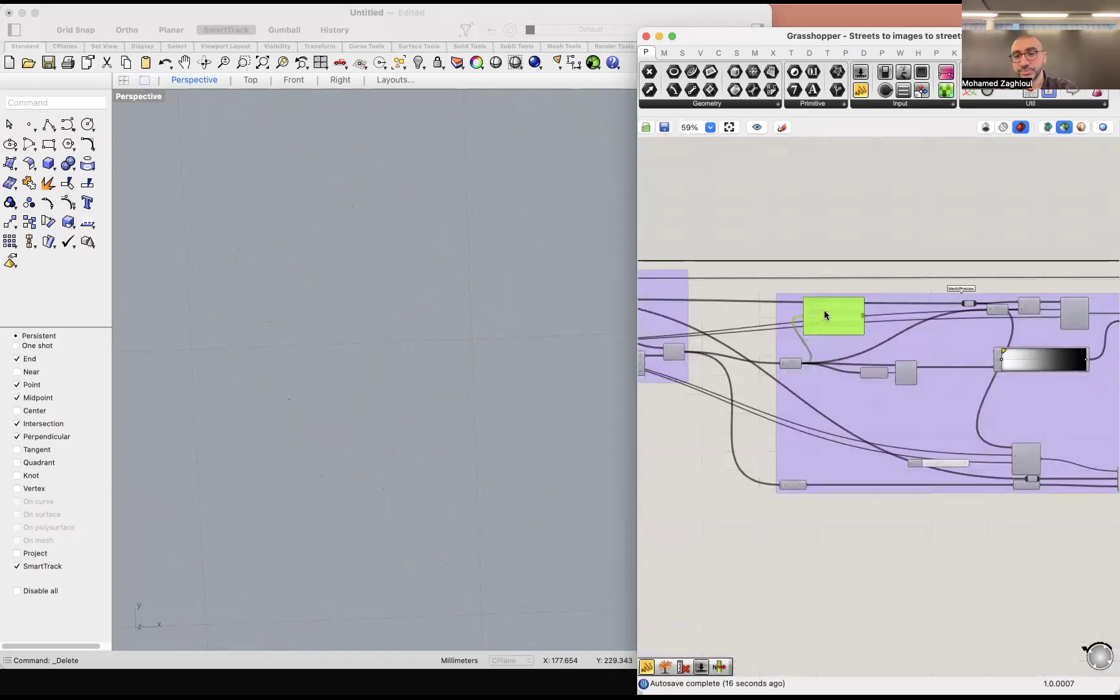
pyautogui.scroll(6, 816, 316)
pyautogui.press('Delete')
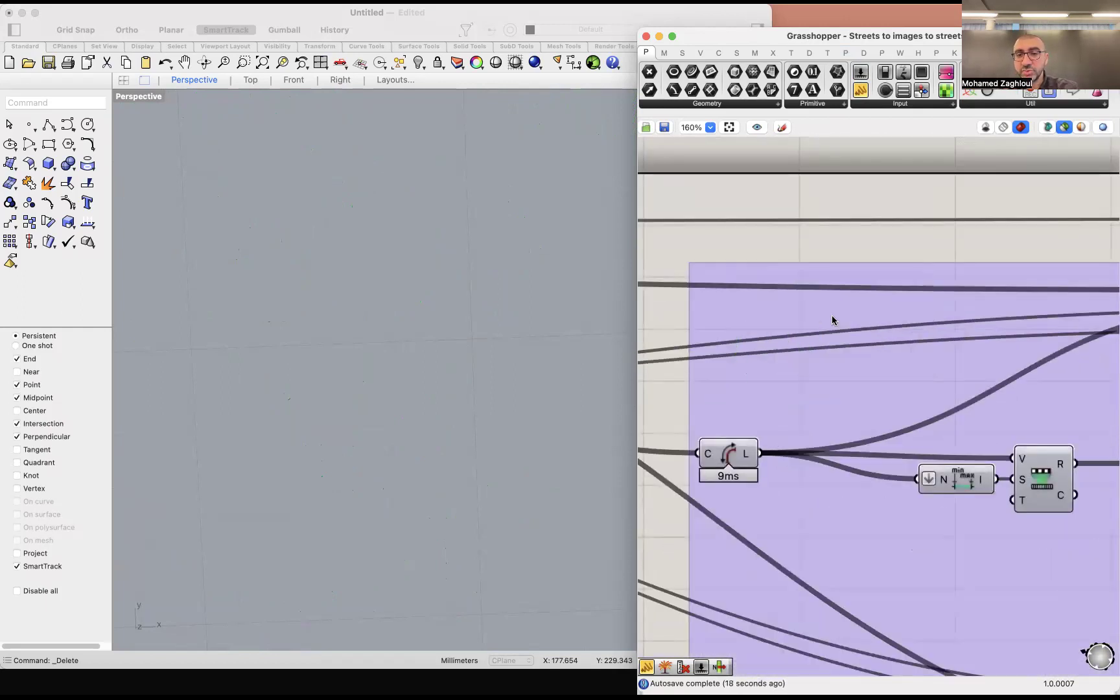
# Step: Preview the constructed mesh, examine the vertically moved grid points from several angles, and inspect the Length output that drives their heights
pyautogui.scroll(-5, 743, 324)
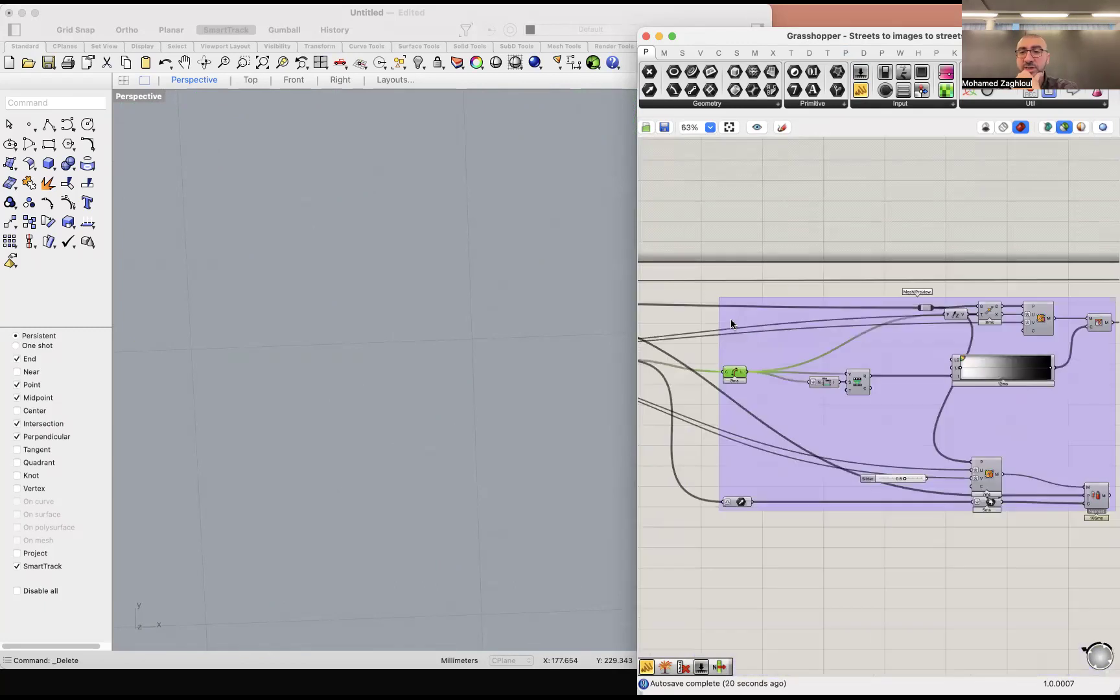
pyautogui.scroll(2, 823, 326)
pyautogui.hscroll(-3, 761, 356)
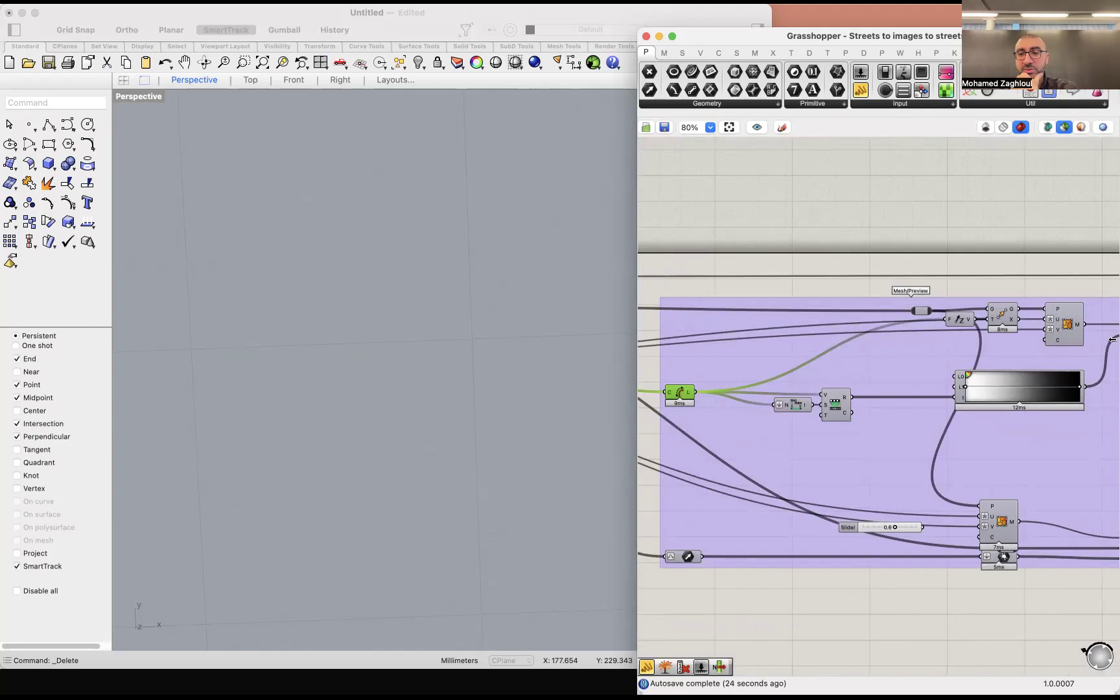
pyautogui.click(1067, 325)
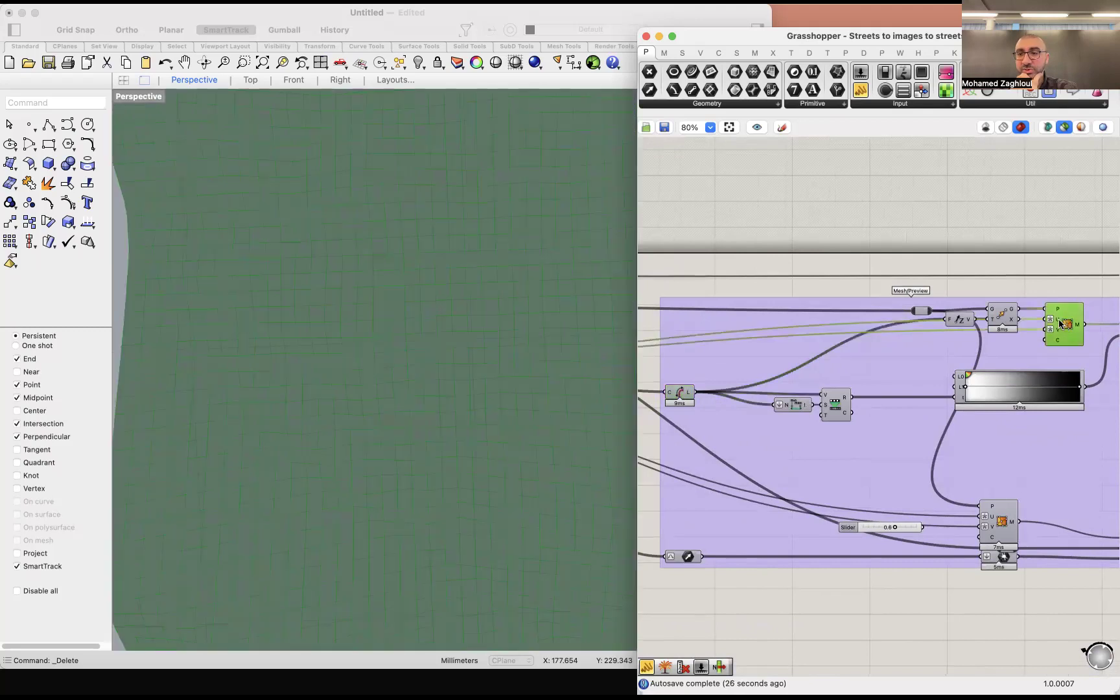
pyautogui.click(1003, 315)
pyautogui.scroll(-10, 499, 325)
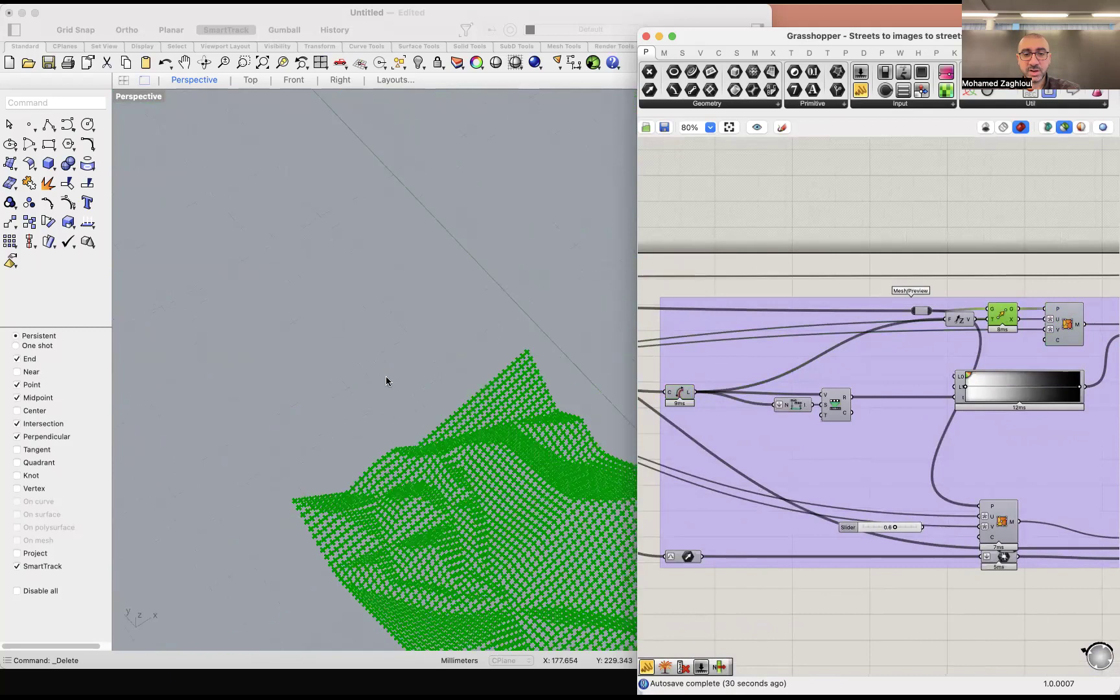
pyautogui.scroll(5, 458, 490)
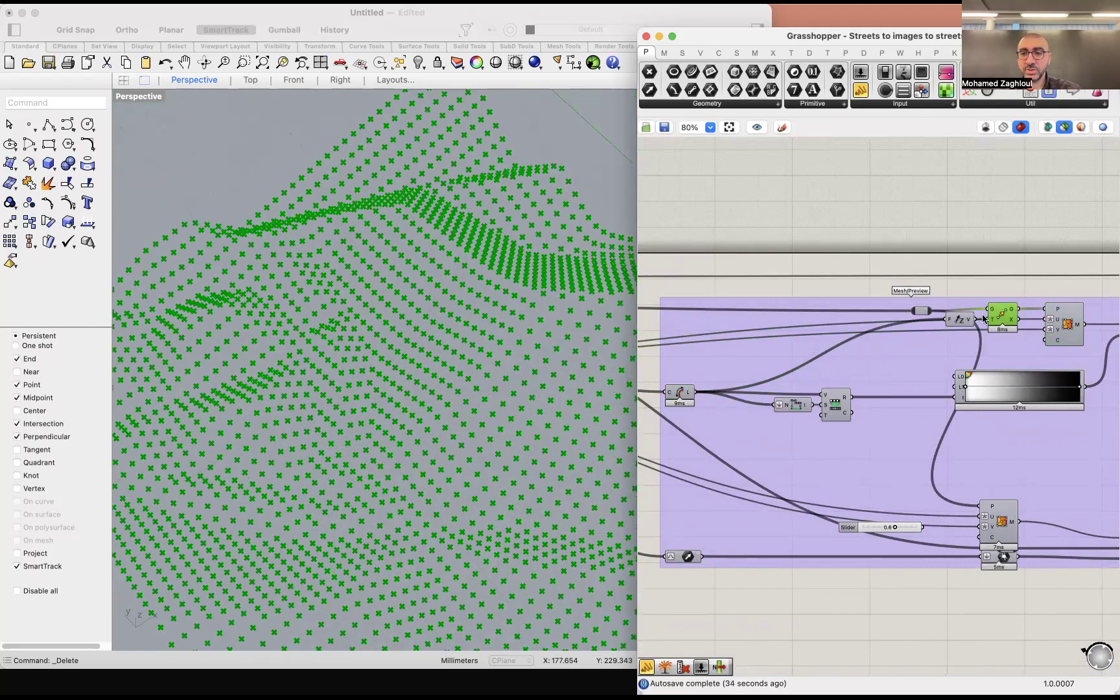
pyautogui.scroll(-5, 454, 376)
pyautogui.scroll(6, 412, 418)
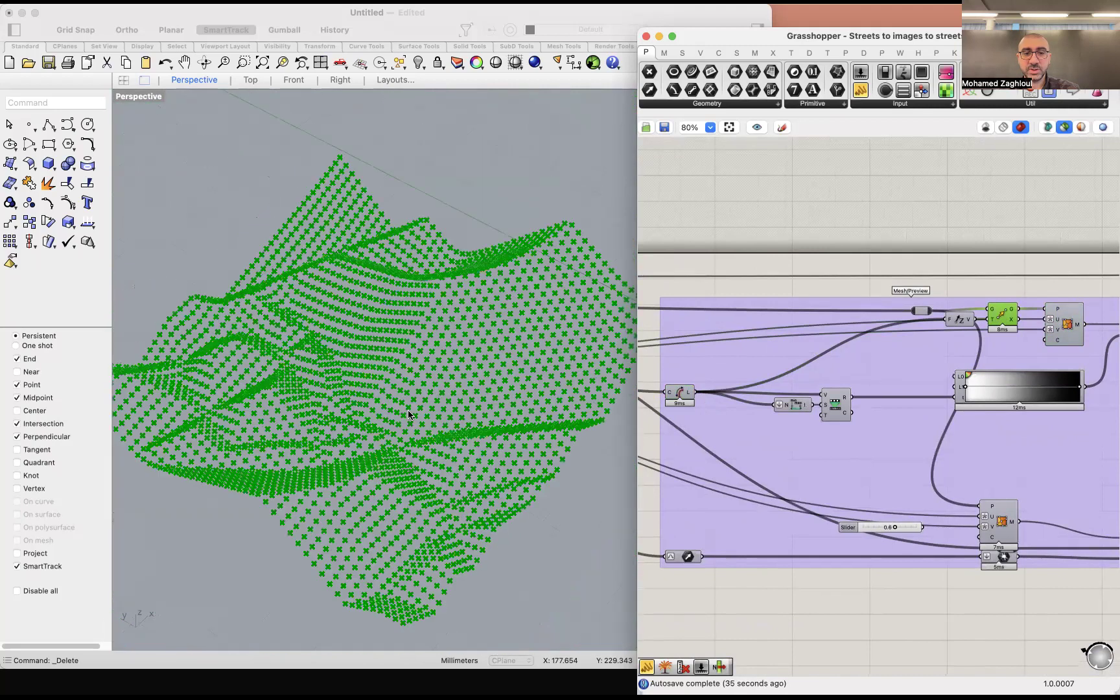
pyautogui.scroll(-6, 412, 337)
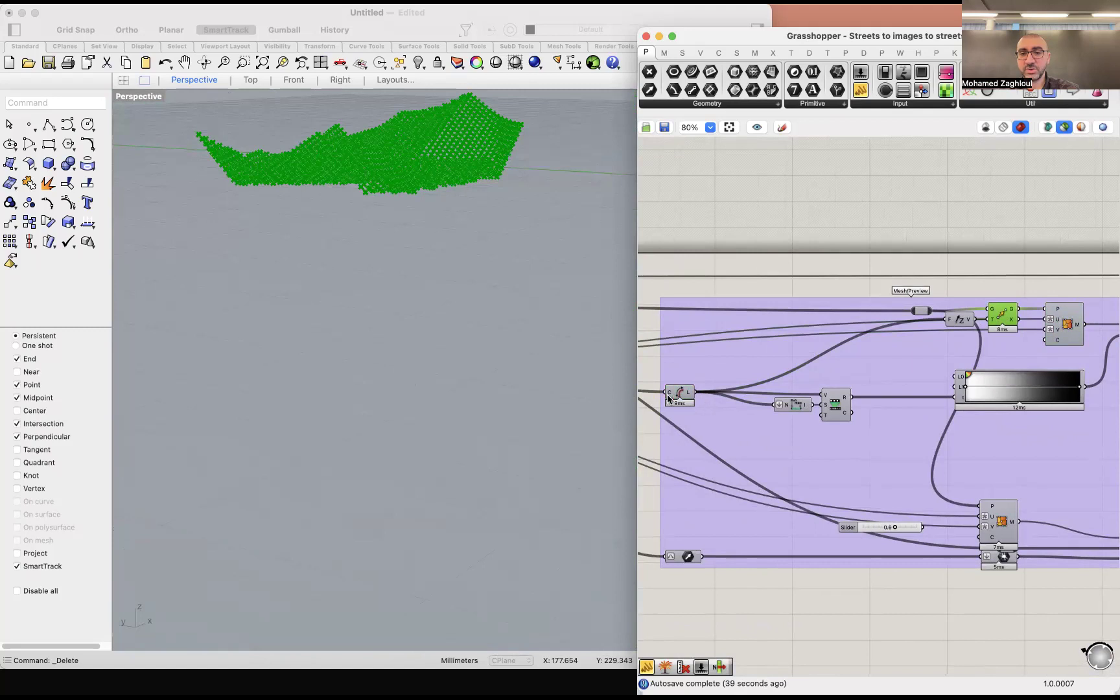
pyautogui.moveTo(689, 397)
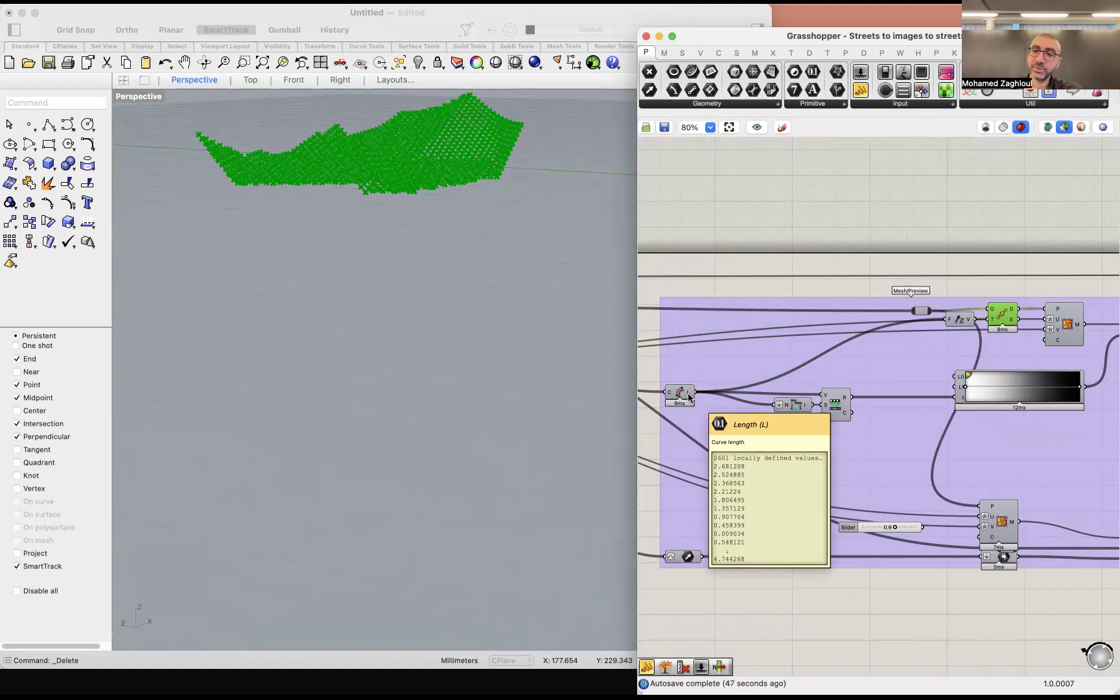
# Step: Preview the gradient-coloured mesh in the Mesh/Preview group, examining it in perspective and in the Top view
pyautogui.hscroll(5, 917, 350)
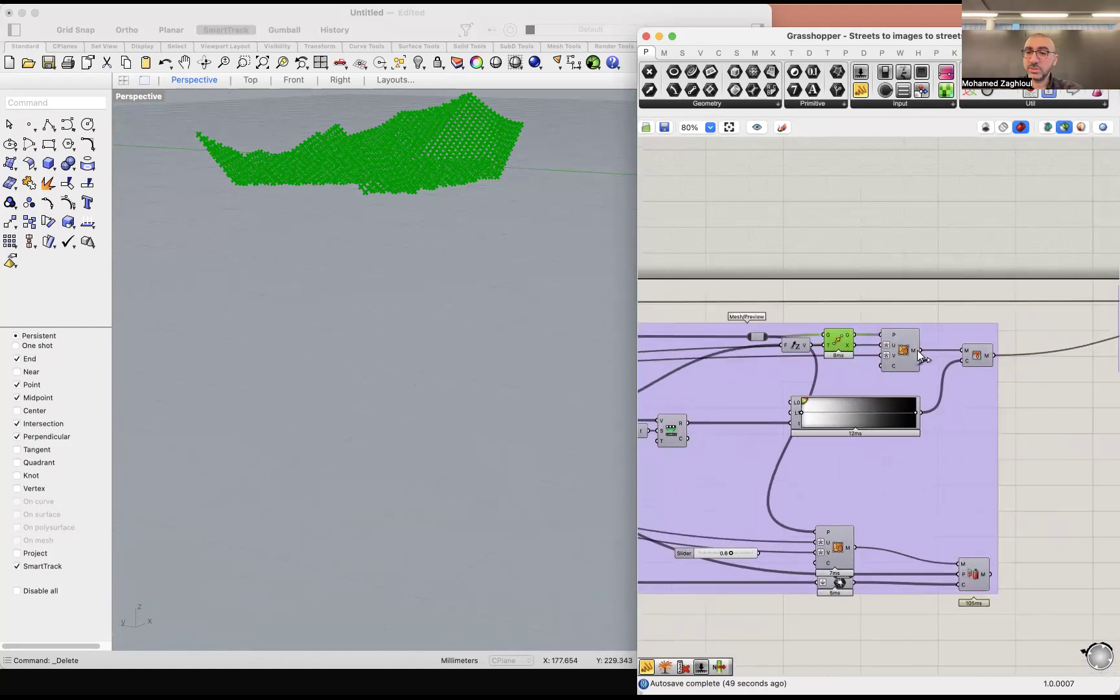
pyautogui.click(907, 350)
pyautogui.click(979, 357)
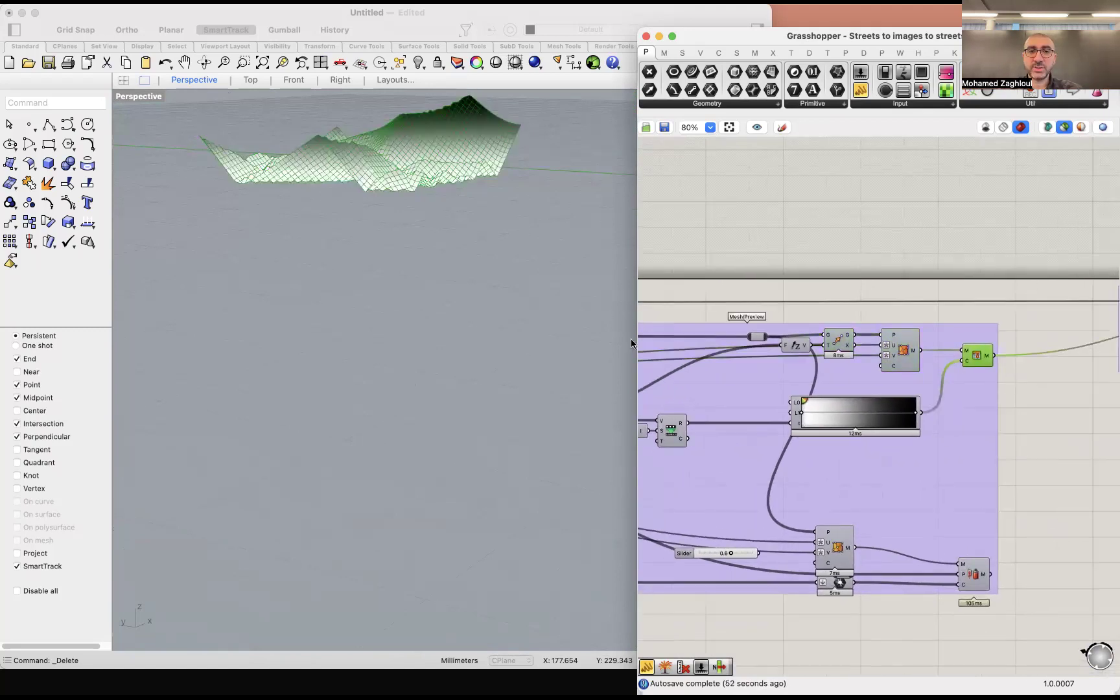
pyautogui.scroll(-5, 489, 363)
pyautogui.scroll(5, 472, 355)
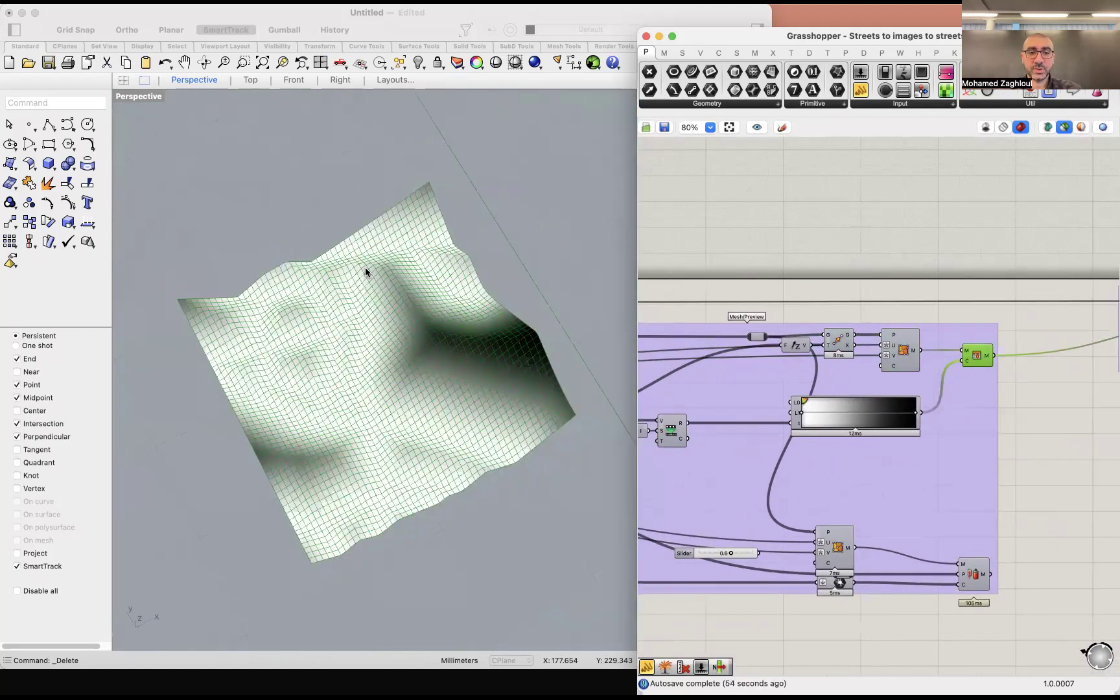
pyautogui.scroll(-3, 365, 267)
pyautogui.click(248, 79)
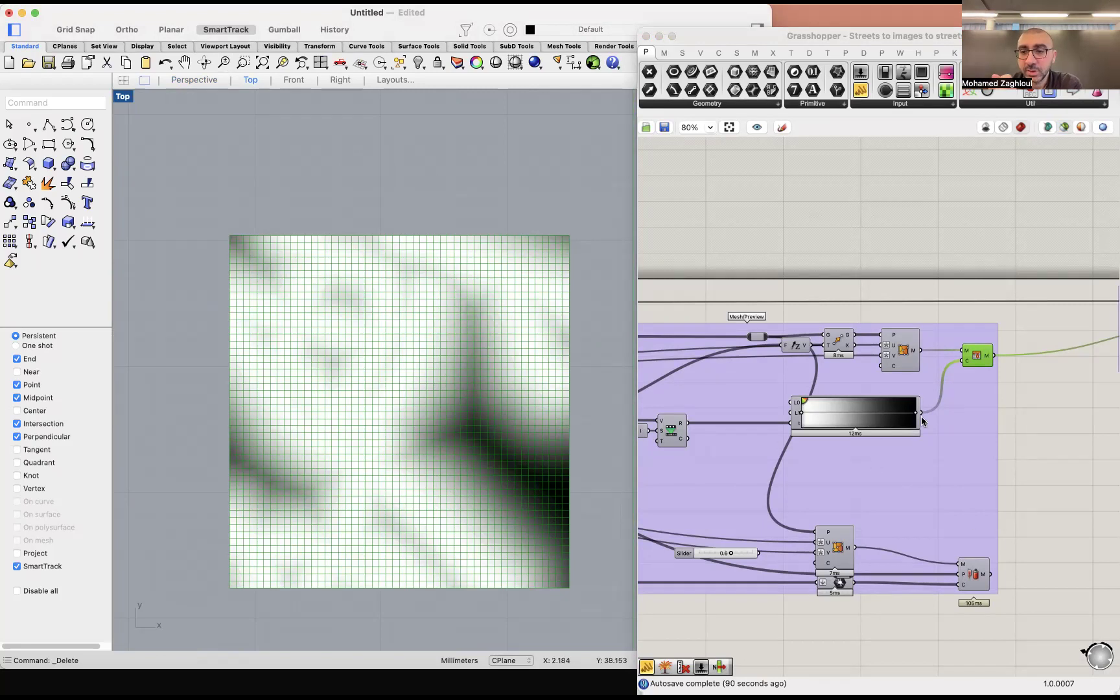
# Step: Try moving the gradient's black stop close to the white stop, and return it to the far end
pyautogui.moveTo(916, 420); pyautogui.dragTo(813, 415)
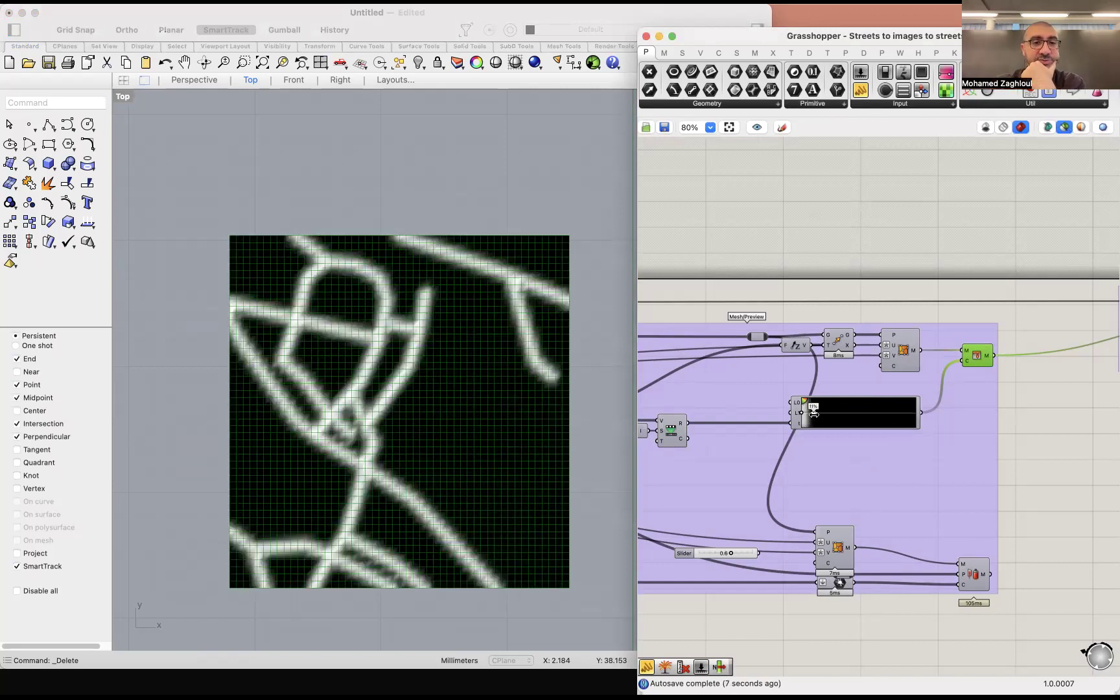
pyautogui.moveTo(814, 414); pyautogui.dragTo(913, 413)
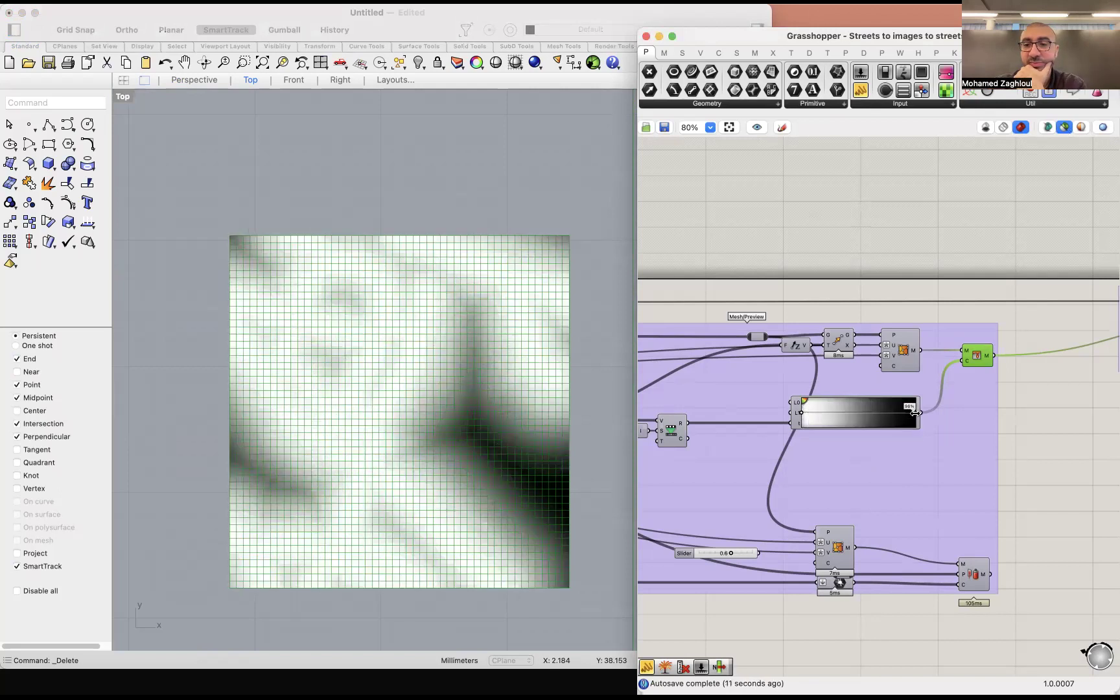
# Step: Preview the multicoloured mesh from the lower branch of the Mesh/Preview group in the Top view
pyautogui.scroll(-5, 1025, 440)
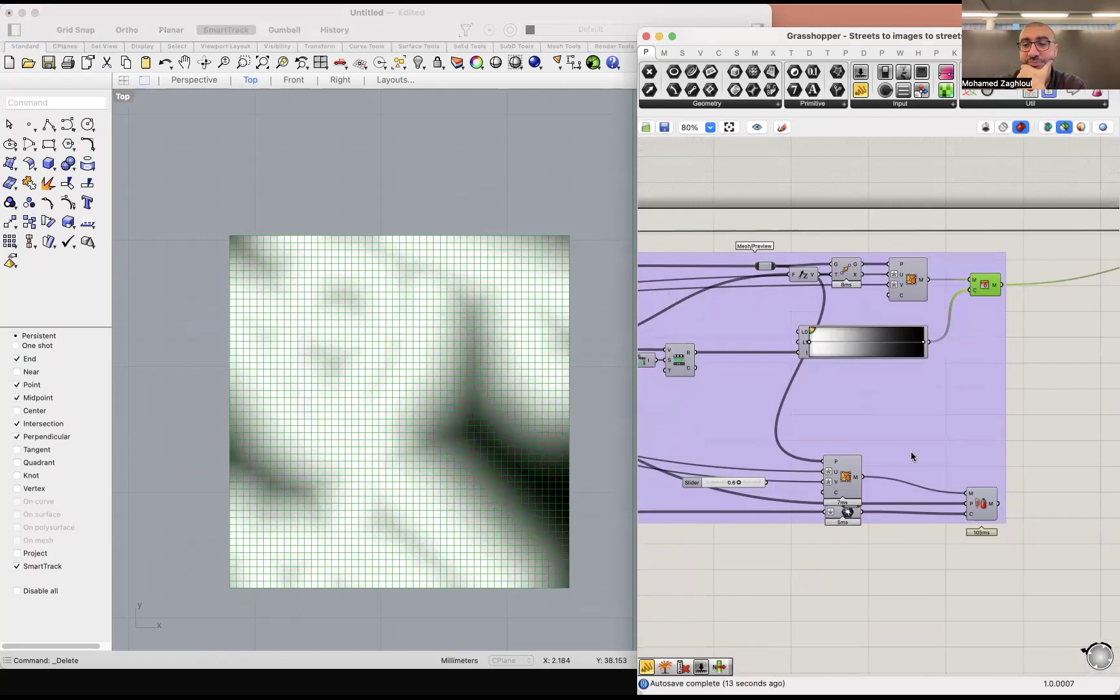
pyautogui.click(984, 506)
pyautogui.hscroll(-5, 959, 466)
pyautogui.scroll(-2, 959, 466)
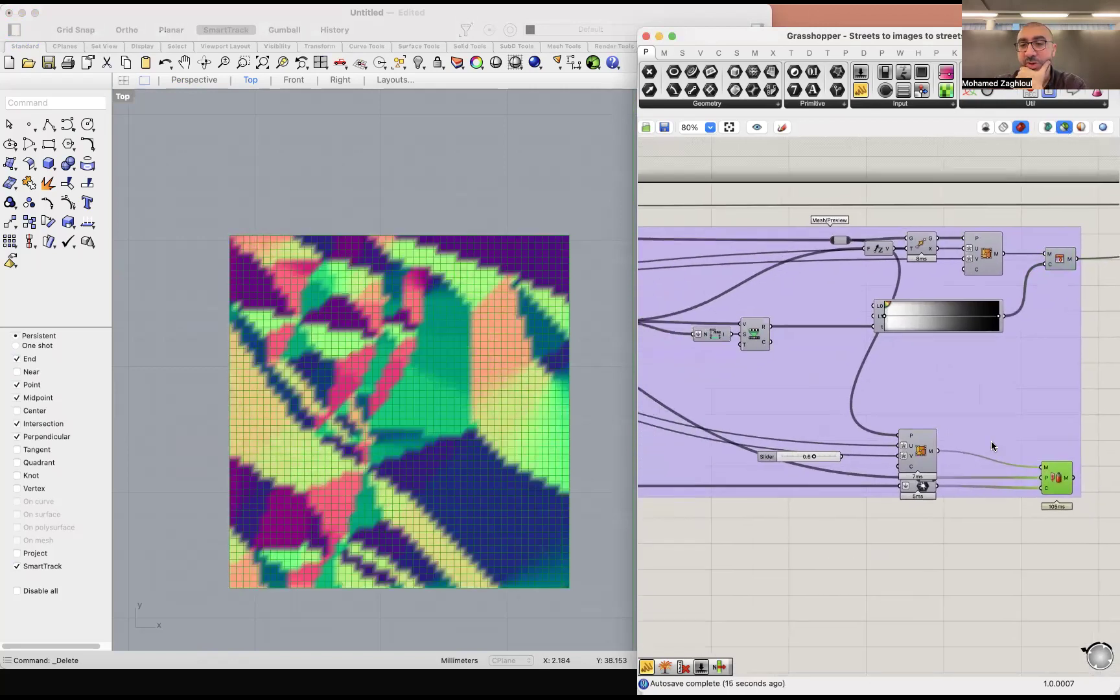
# Step: Preview the Line component's closest-point lines again in the Top view and examine their directions up close
pyautogui.hscroll(-5, 1008, 440)
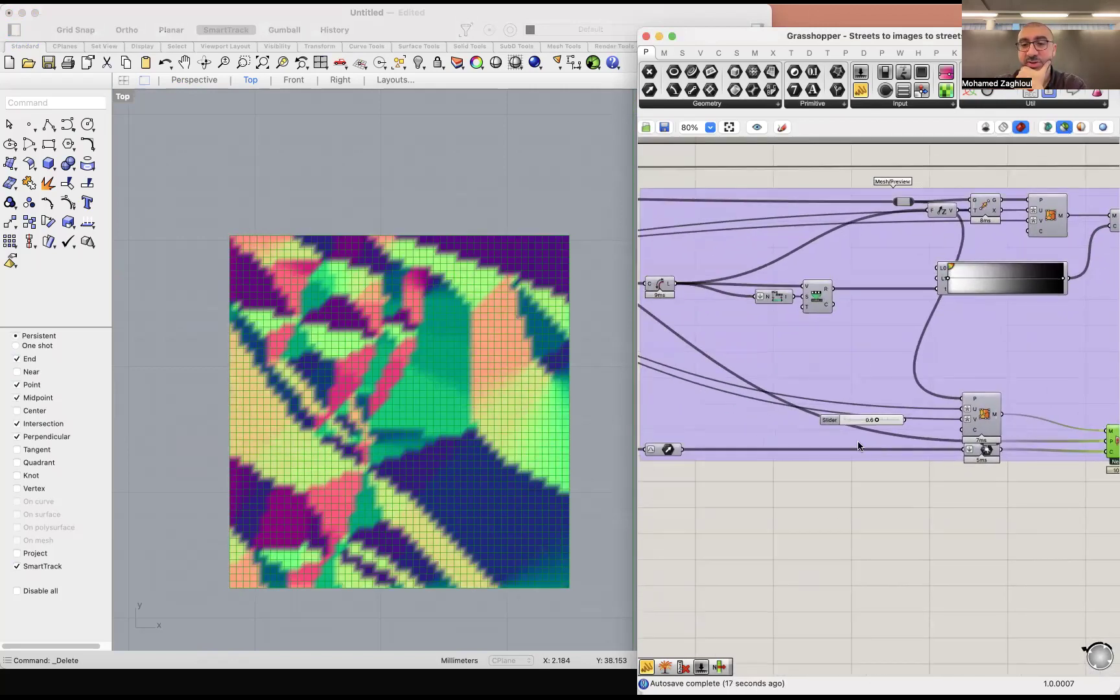
pyautogui.scroll(2, 939, 449)
pyautogui.hscroll(-8, 752, 435)
pyautogui.scroll(1, 752, 435)
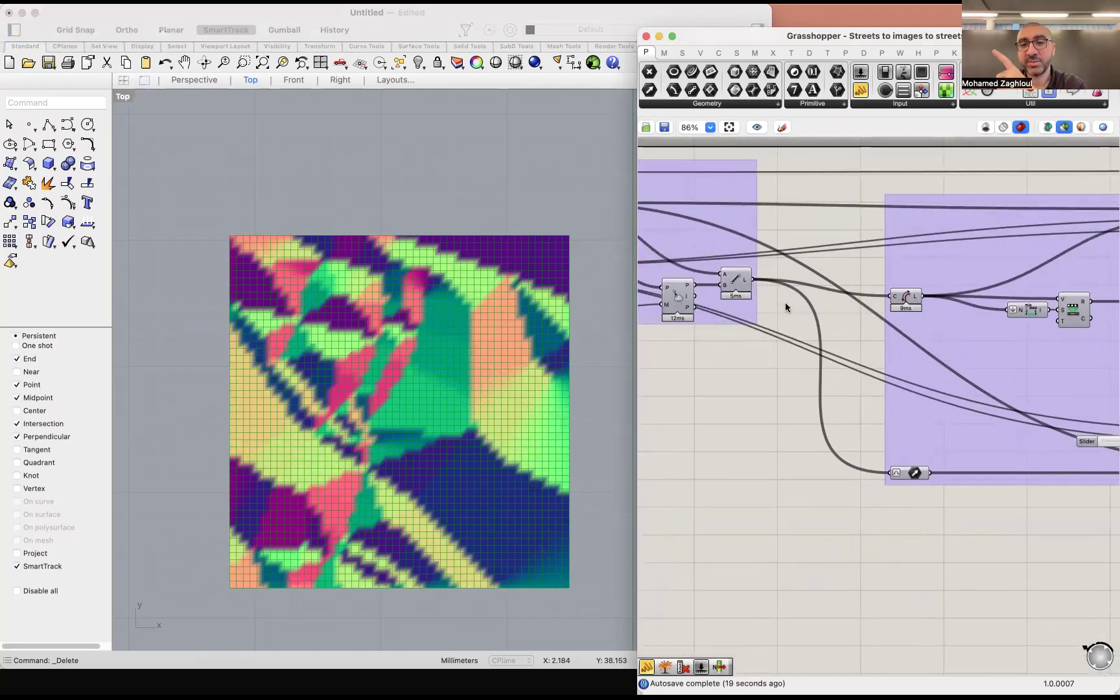
pyautogui.click(907, 300)
pyautogui.click(735, 283)
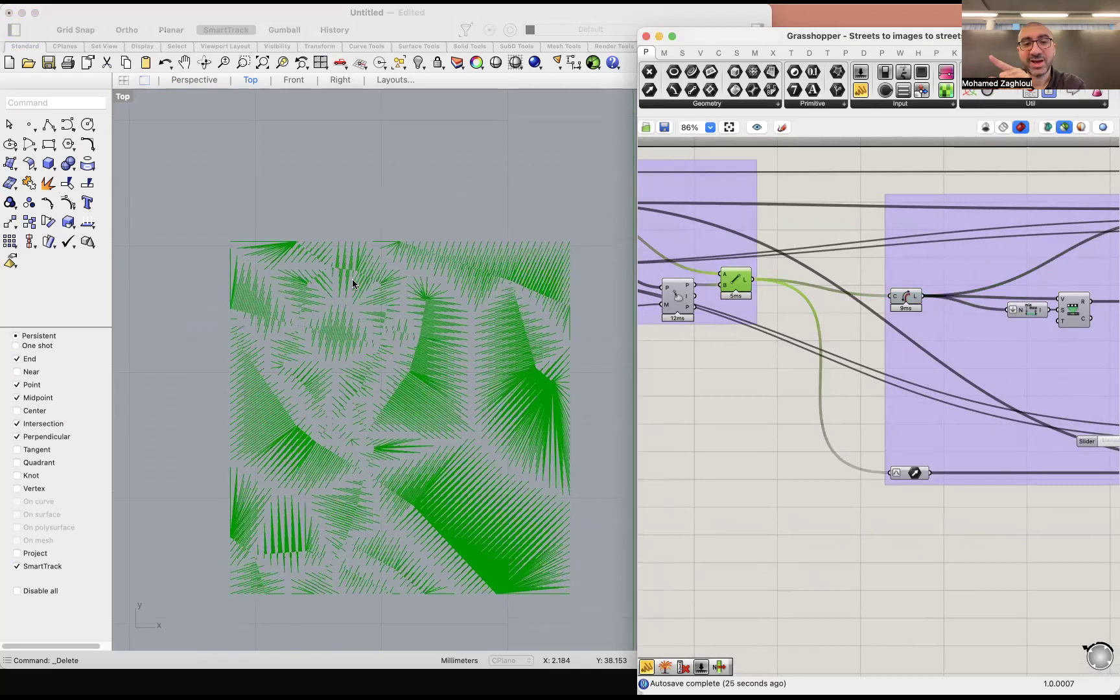
pyautogui.scroll(6, 350, 273)
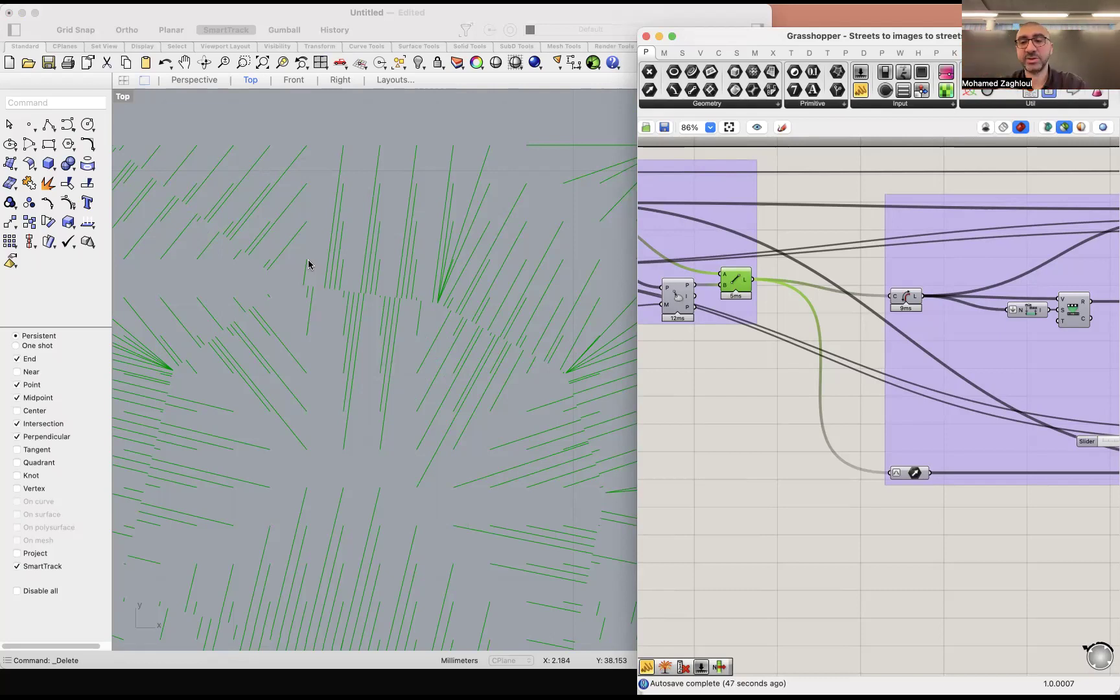
# Step: Trace the Line component's output to the Vector parameter and look up Vector in the canvas component search
pyautogui.hscroll(5, 767, 465)
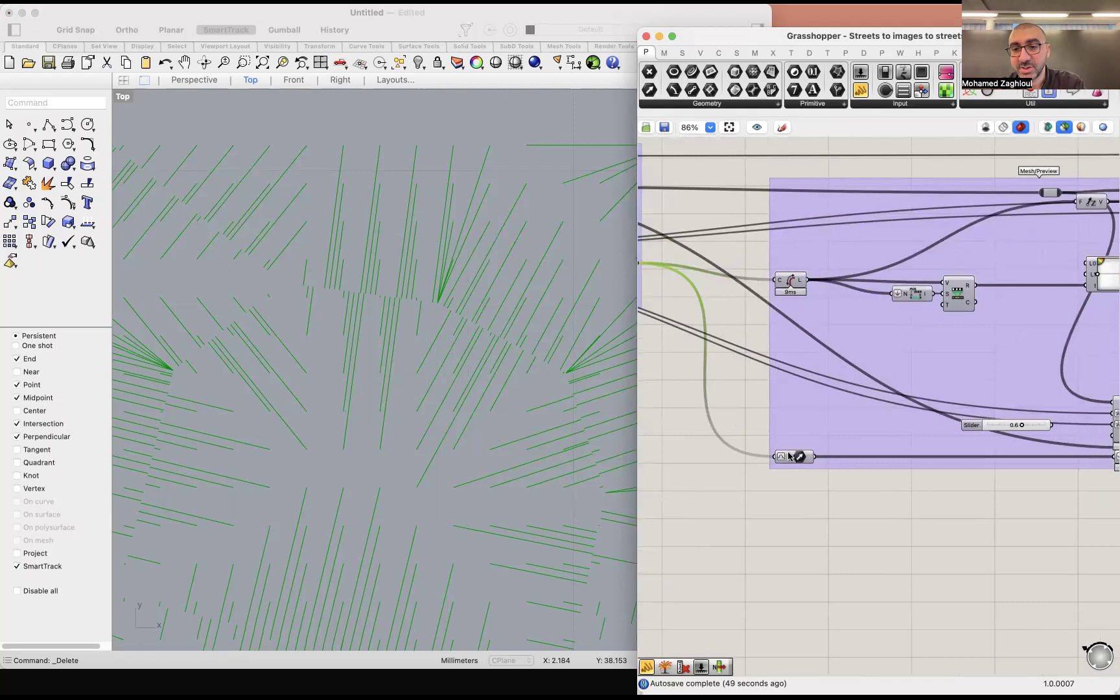
pyautogui.hscroll(-2, 715, 289)
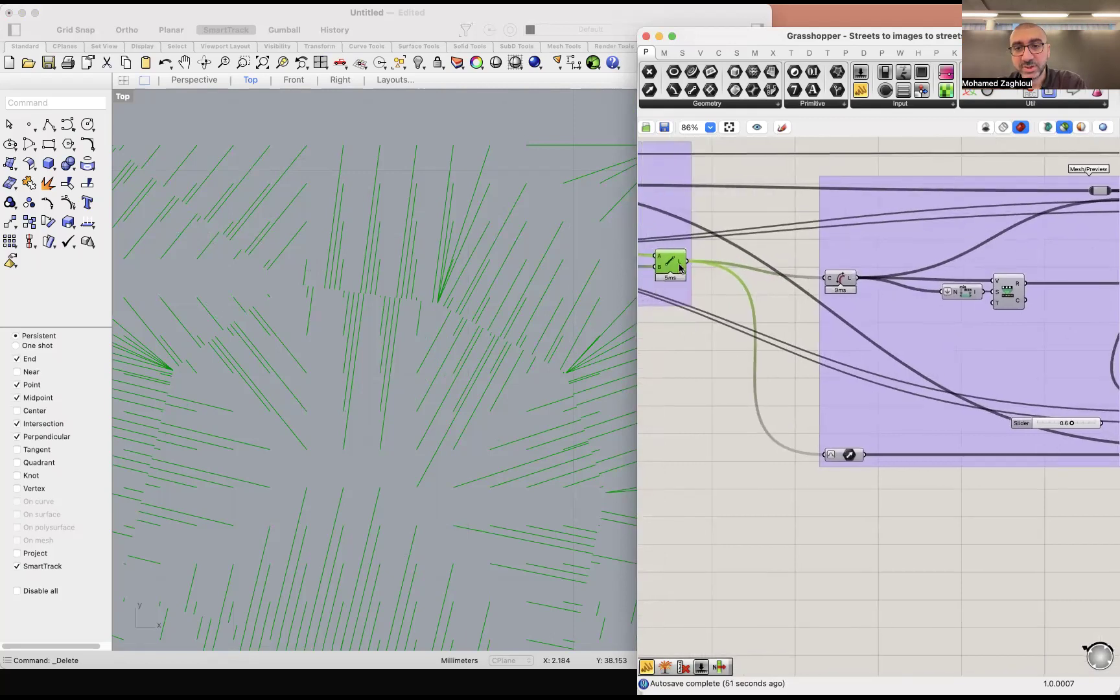
pyautogui.moveTo(850, 457)
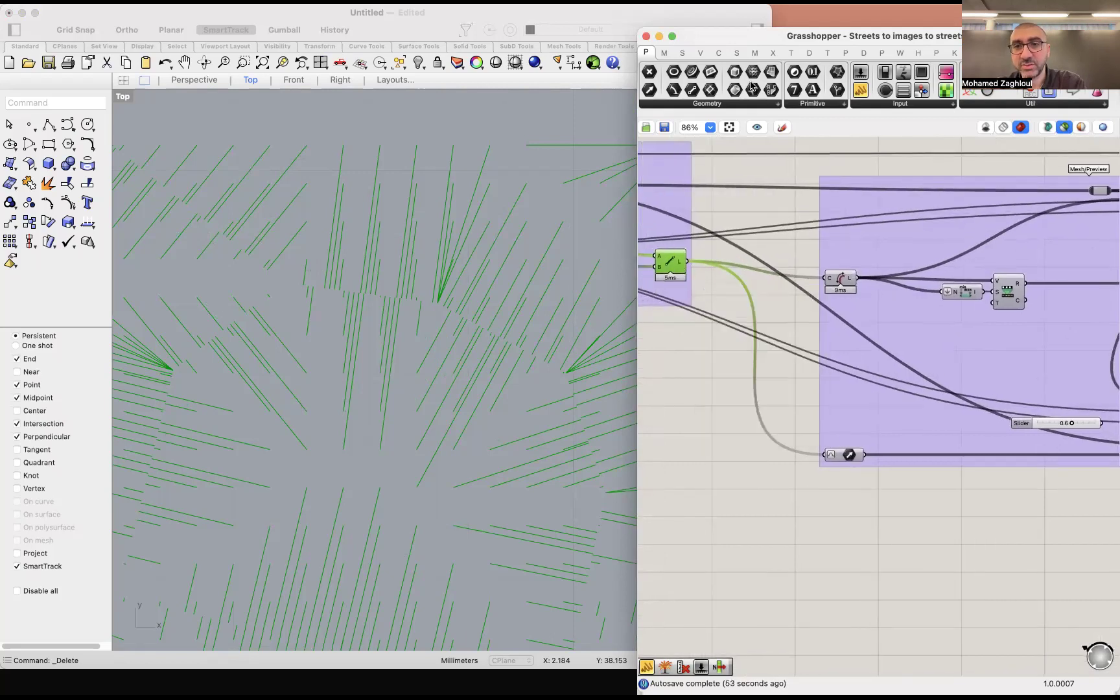
pyautogui.doubleClick(766, 174)
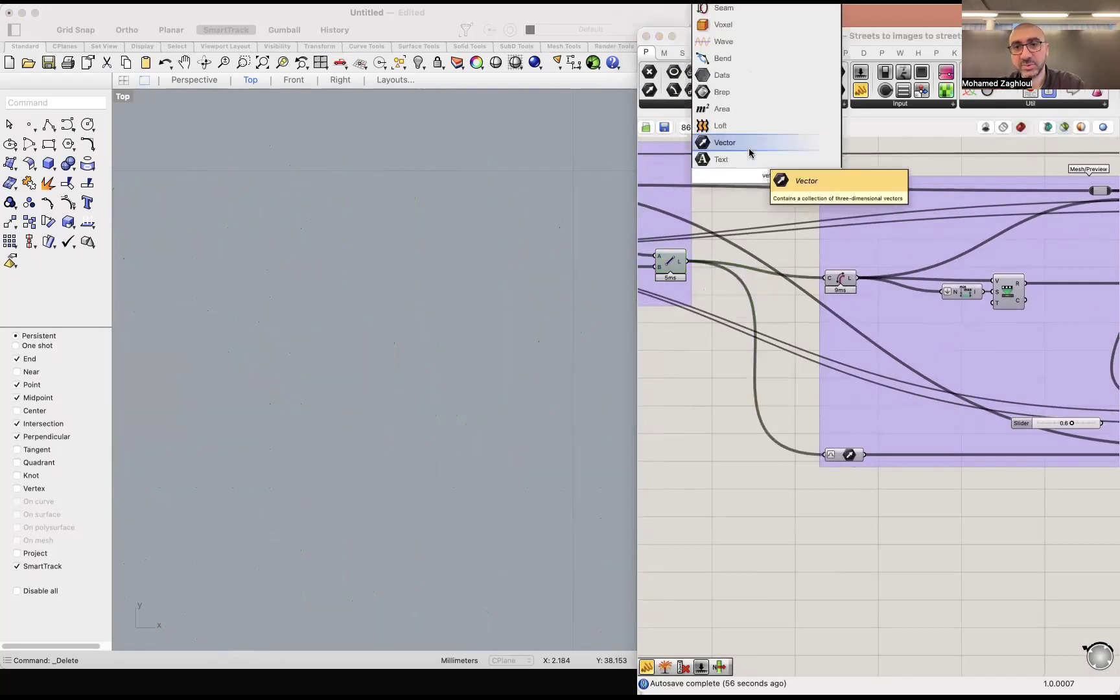
pyautogui.click(719, 273)
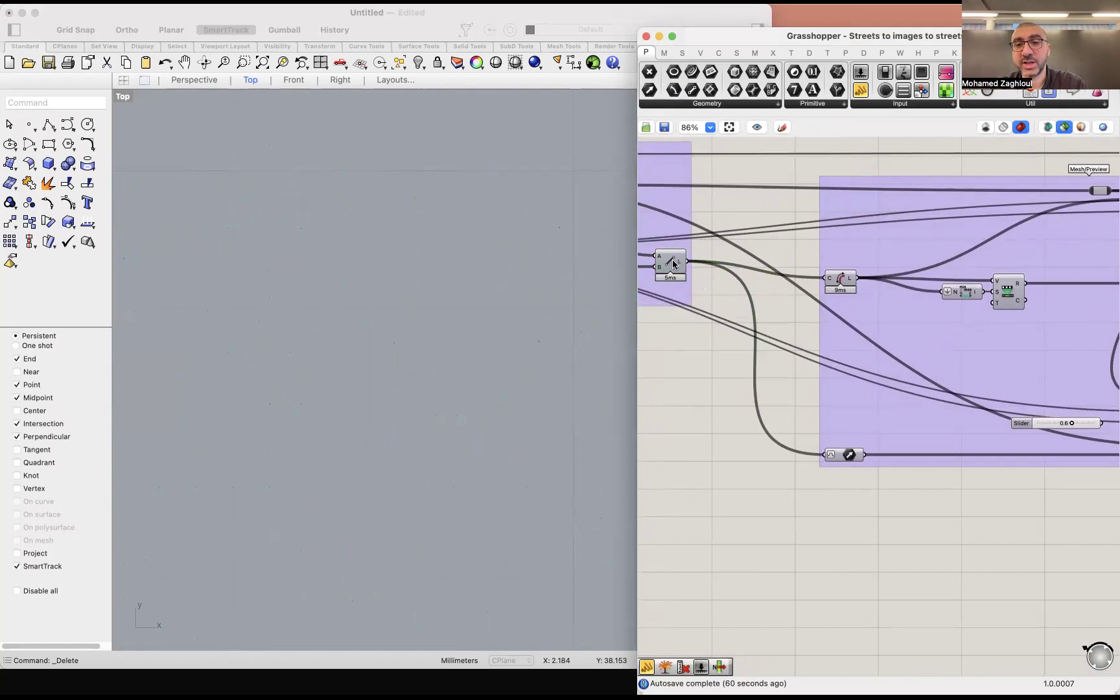
# Step: Add a panel below the Vector parameter, wired to its output, and read the listed line vectors
pyautogui.click(850, 456)
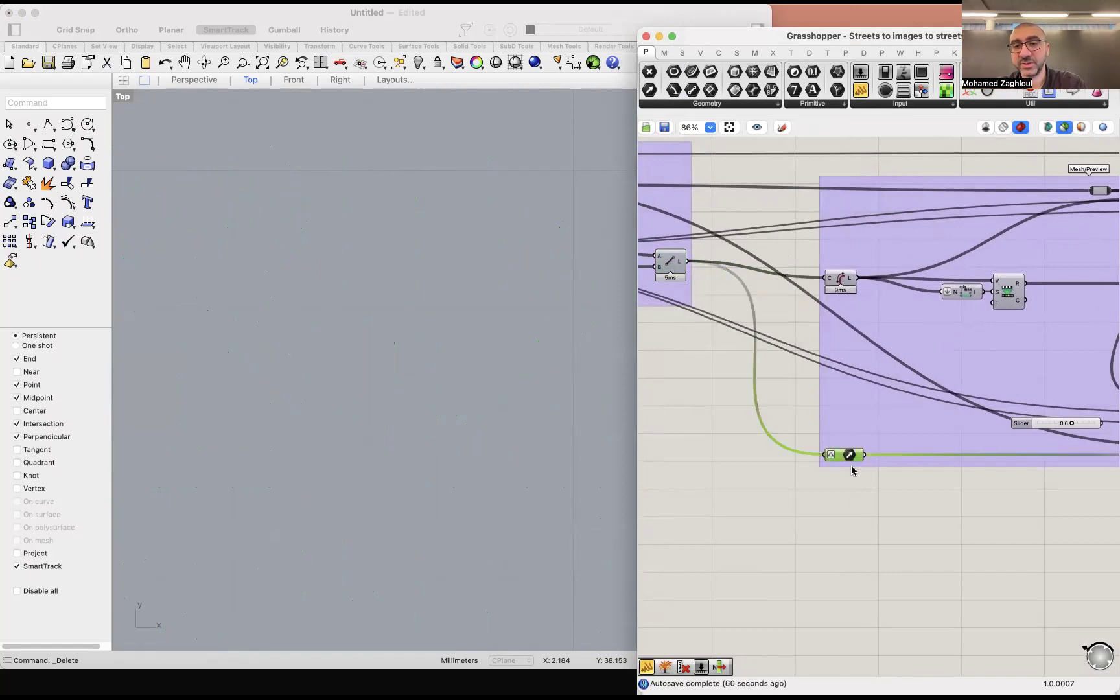
pyautogui.moveTo(861, 90); pyautogui.dragTo(919, 525)
pyautogui.scroll(4, 959, 556)
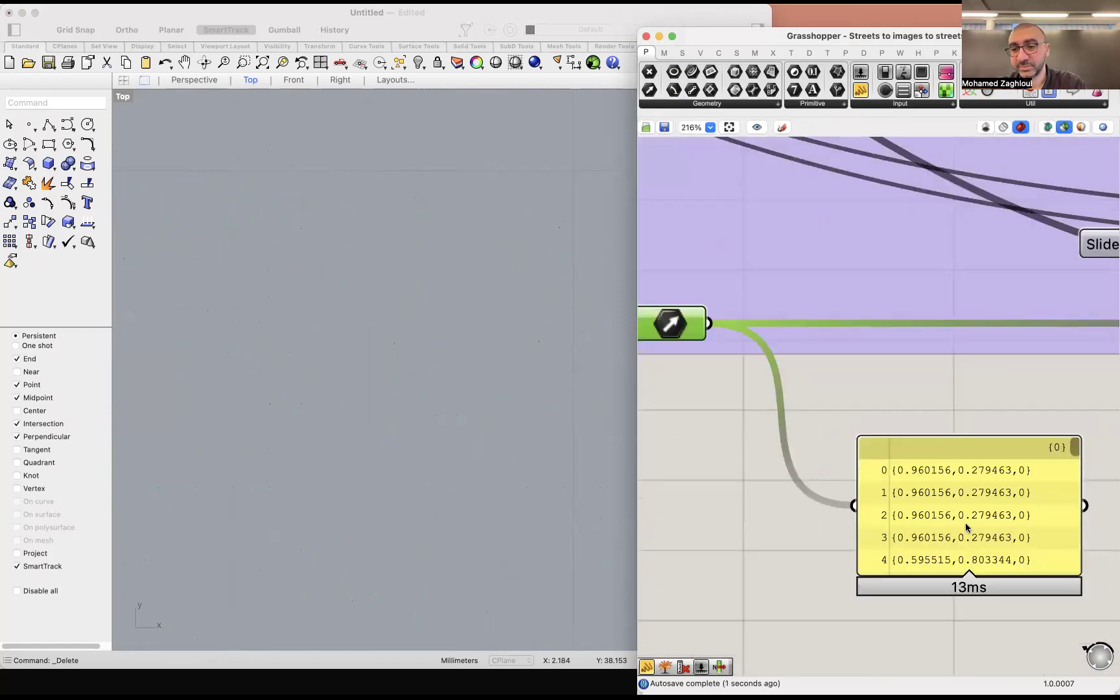
# Step: Inspect the Vector parameter's data options to see how its vectors are modified
pyautogui.click(966, 527)
pyautogui.hscroll(-4, 718, 353)
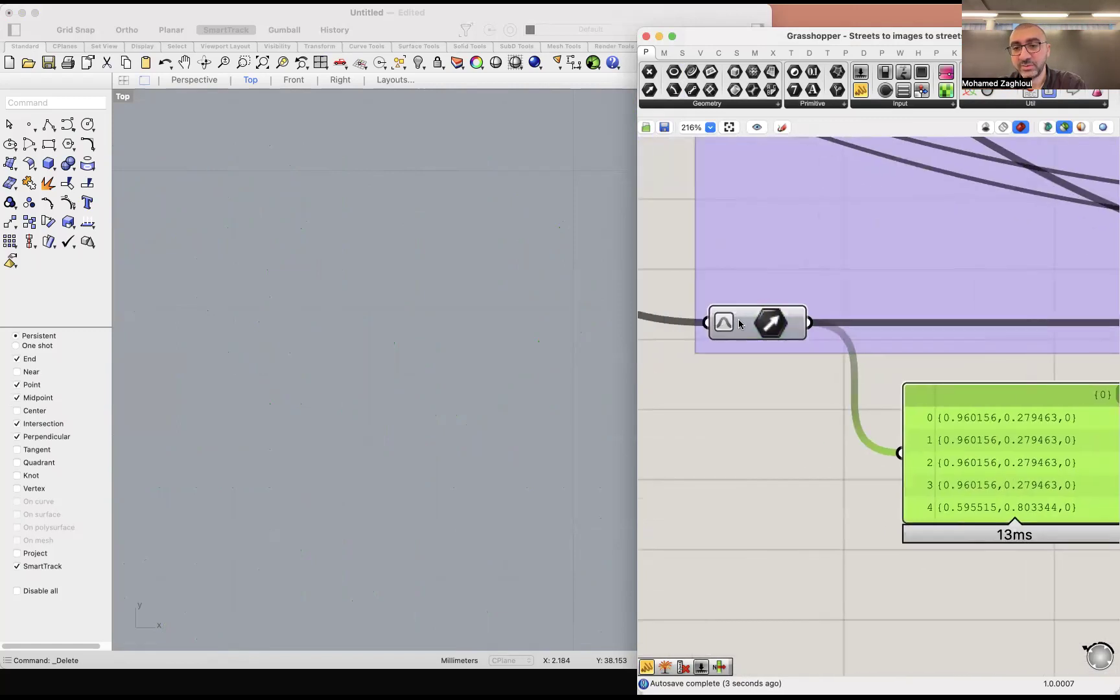
pyautogui.rightClick(740, 325)
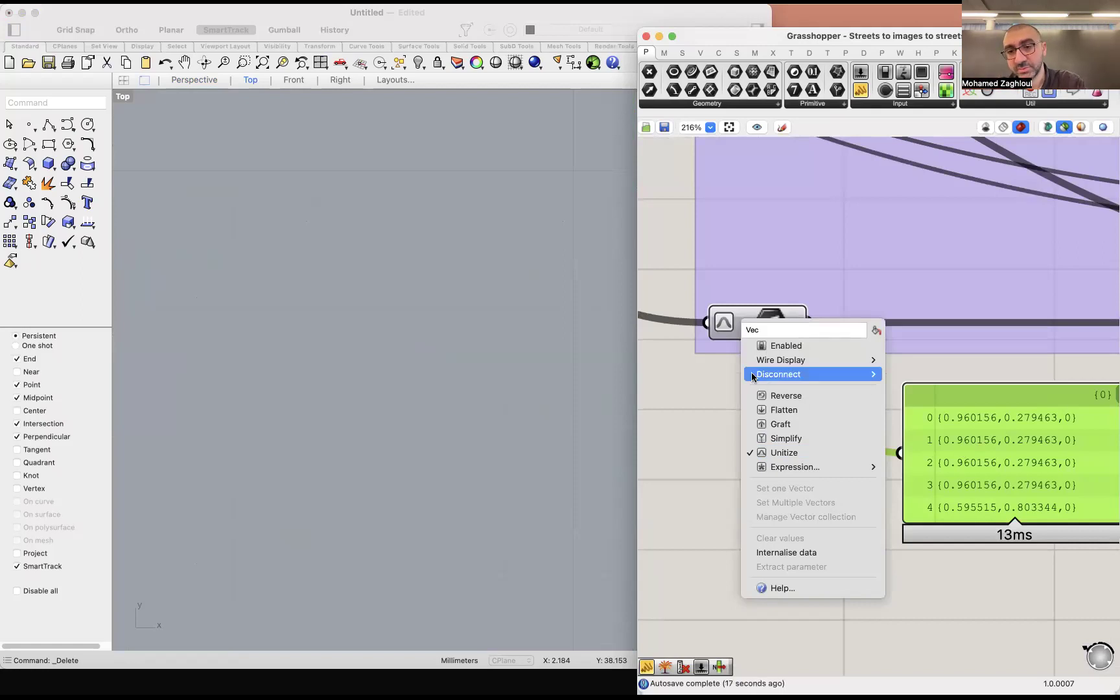
pyautogui.click(705, 365)
# Step: Delete the panel wired to the Vector parameter's output
pyautogui.click(752, 327)
pyautogui.scroll(-5, 723, 388)
pyautogui.click(844, 437)
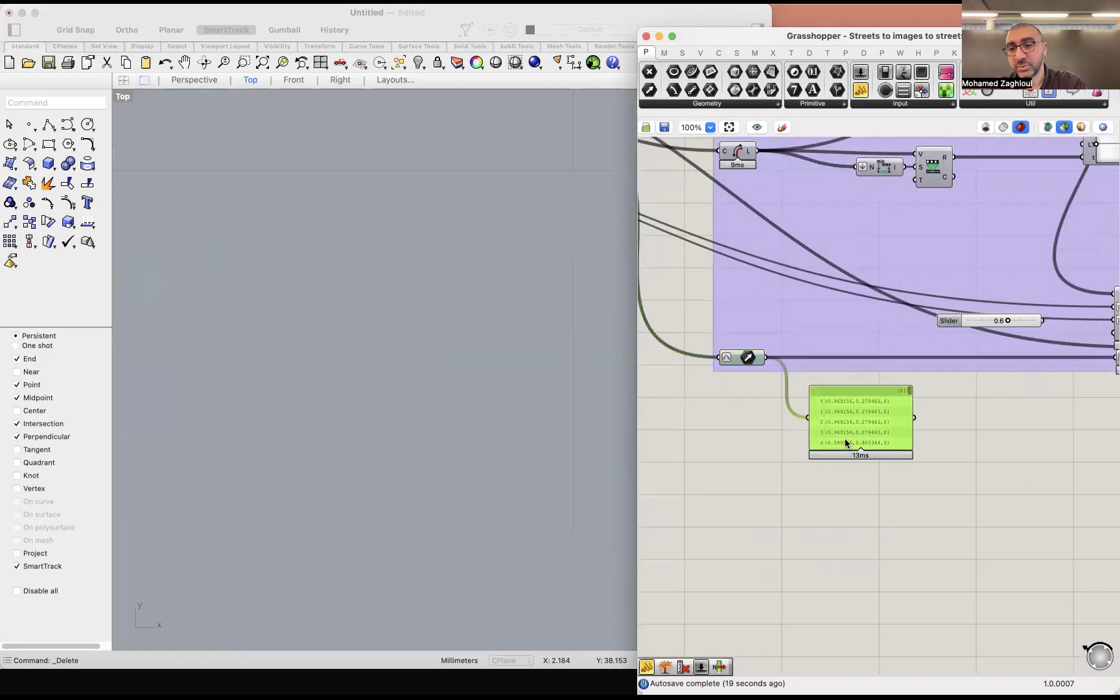
pyautogui.press('Delete')
# Step: Preview the multicoloured mesh from the spray component labelled Nearest and examine its colour zones up close in the Top view
pyautogui.hscroll(5, 959, 427)
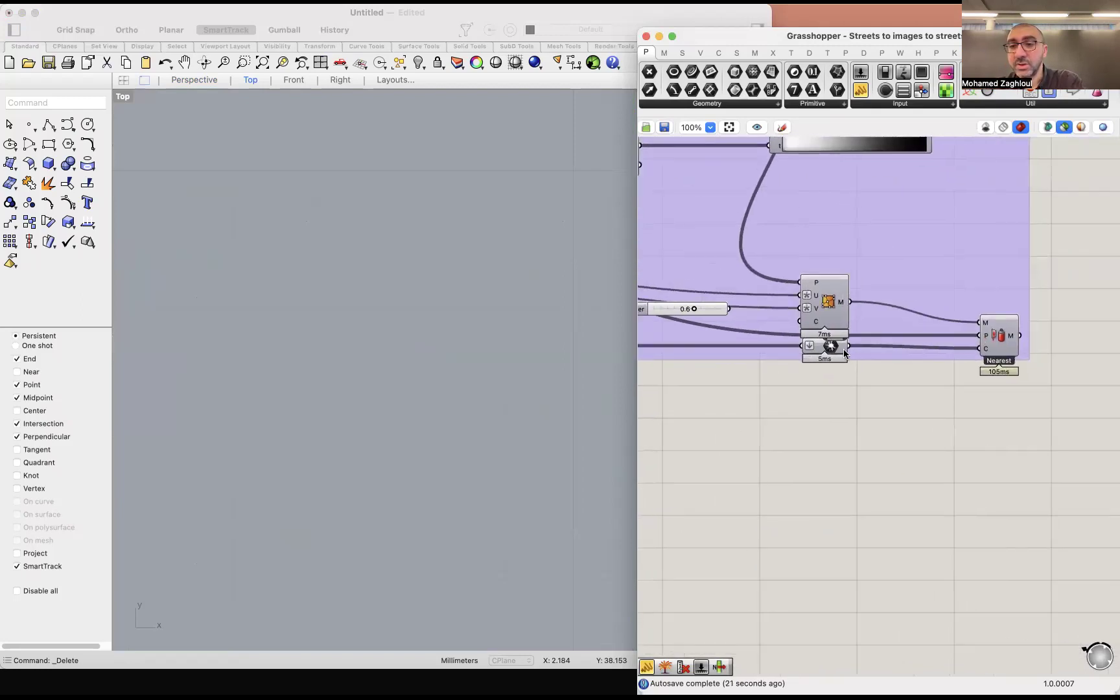
pyautogui.moveTo(830, 351)
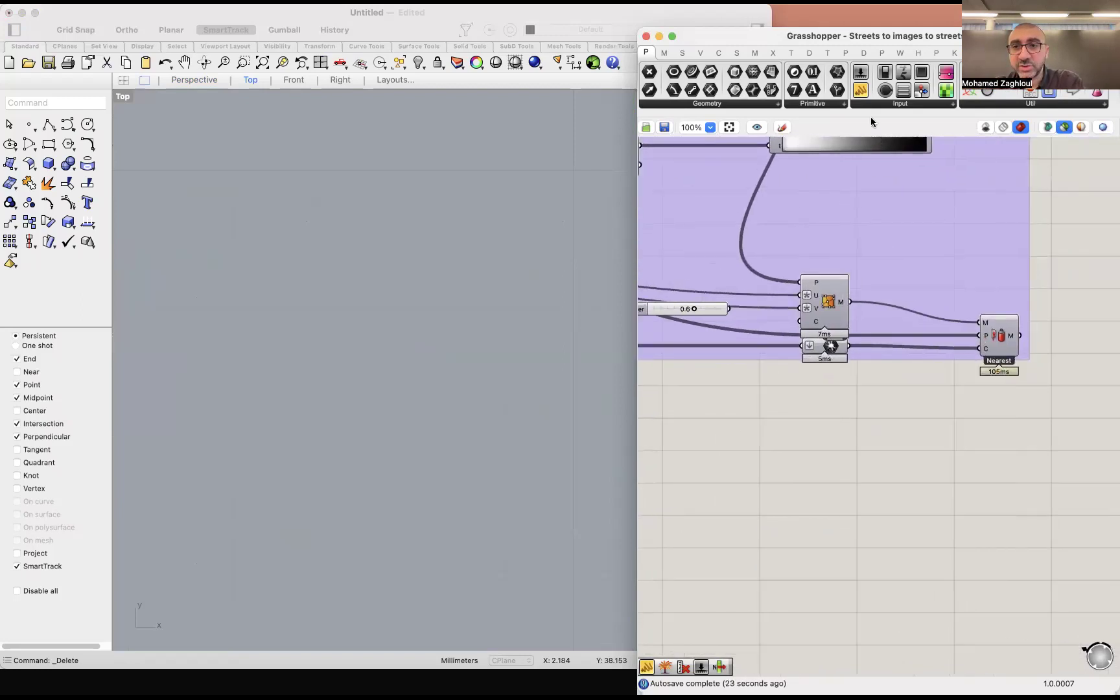
pyautogui.click(1011, 348)
pyautogui.rightClick(1031, 329)
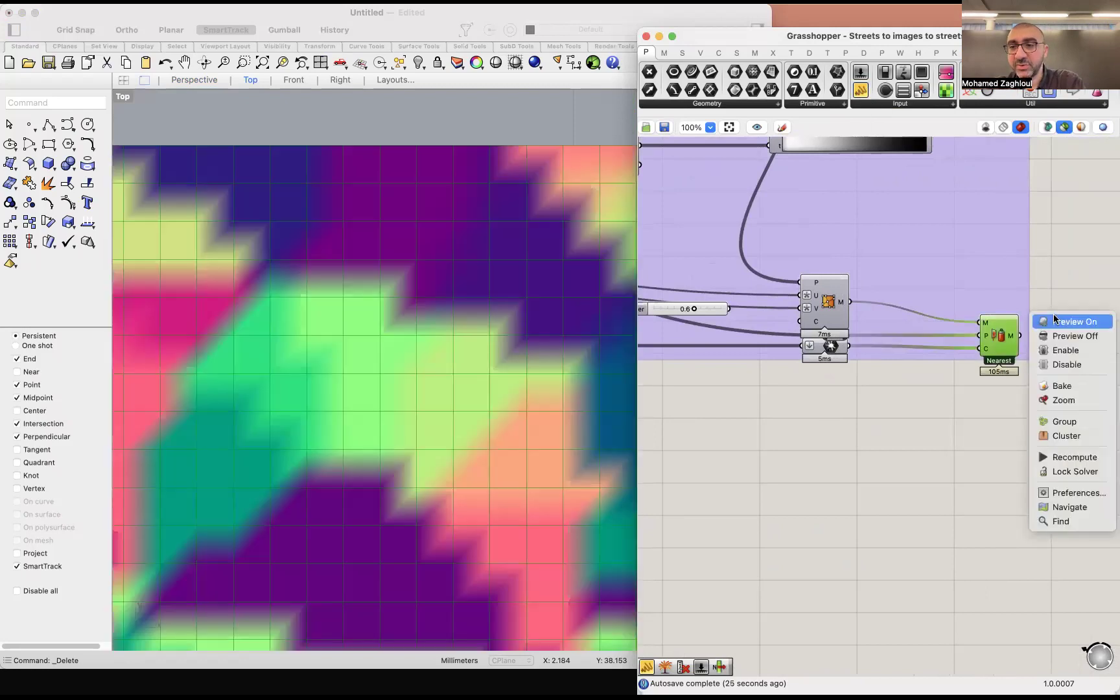
pyautogui.click(362, 310)
pyautogui.scroll(5, 350, 305)
pyautogui.scroll(-10, 336, 295)
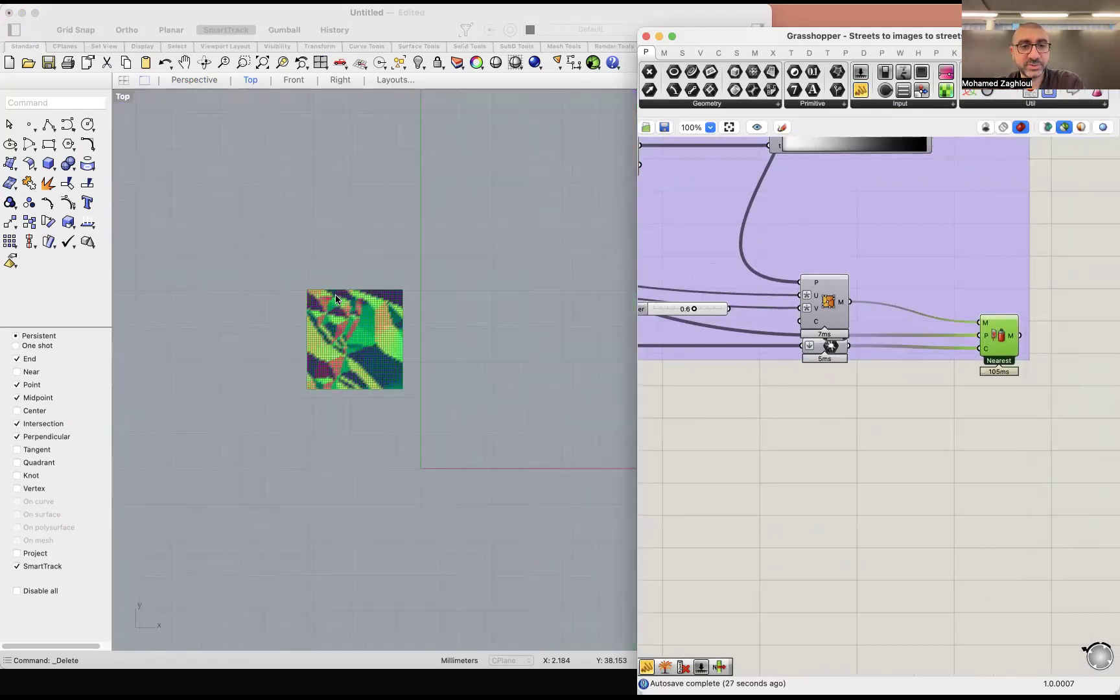
pyautogui.scroll(3, 310, 295)
pyautogui.scroll(-2, 368, 350)
pyautogui.scroll(2, 379, 365)
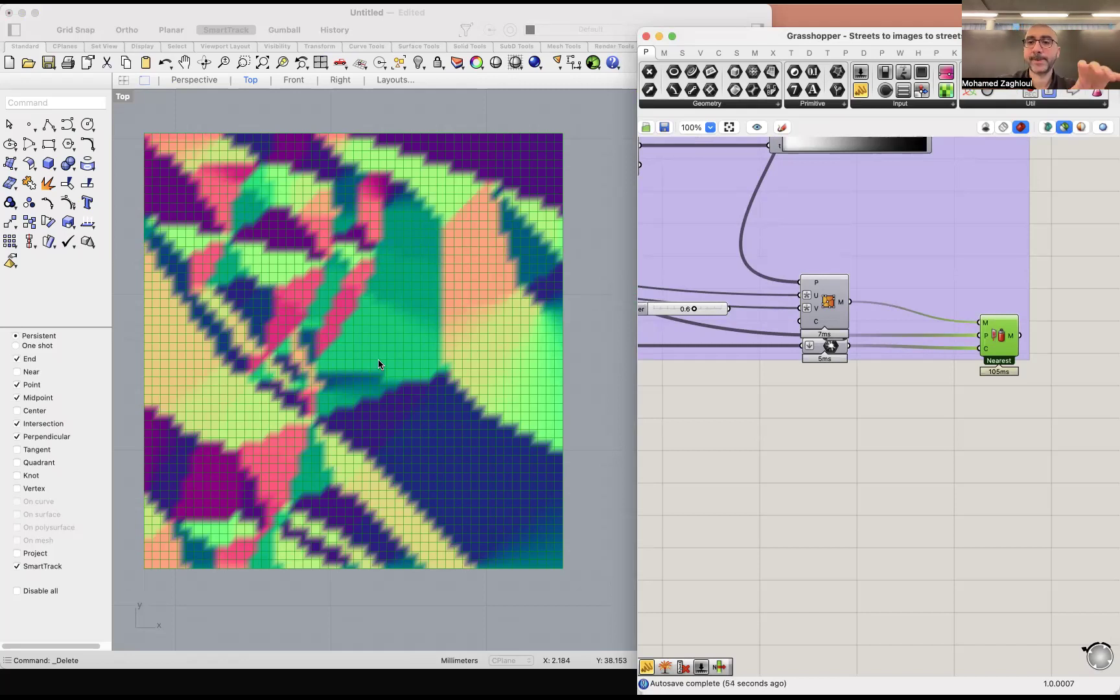
# Step: Preview the greyscale height mesh from the upper branch's mesh colouring component in the Top view
pyautogui.moveTo(875, 383); pyautogui.dragTo(852, 397)
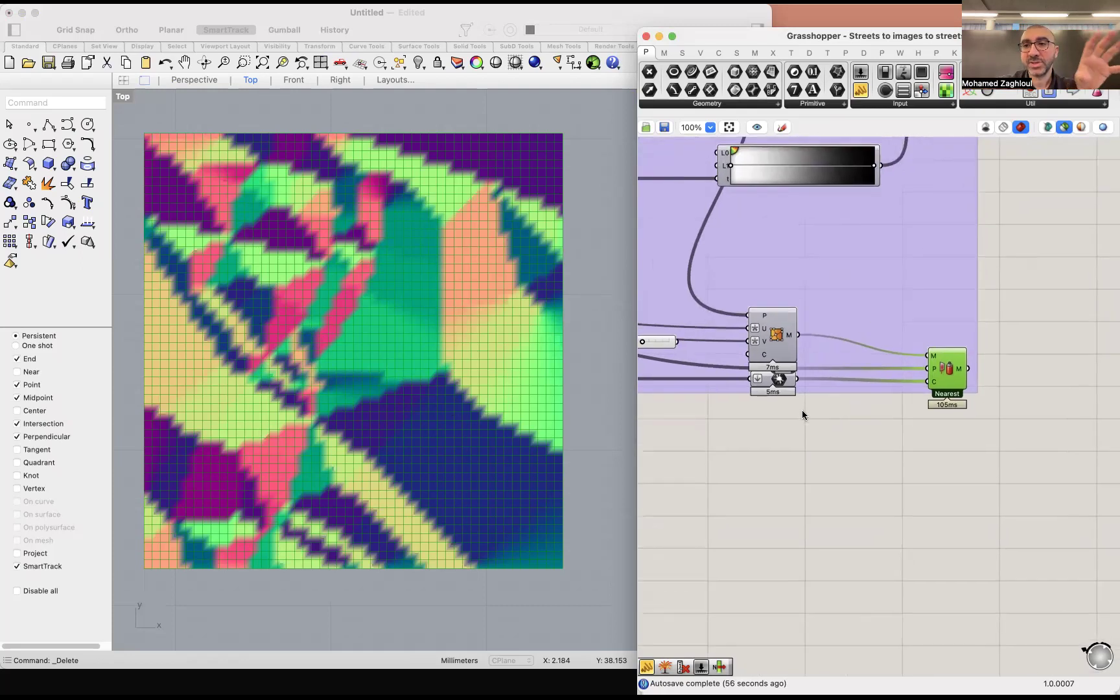
pyautogui.scroll(-3, 802, 409)
pyautogui.scroll(5, 907, 260)
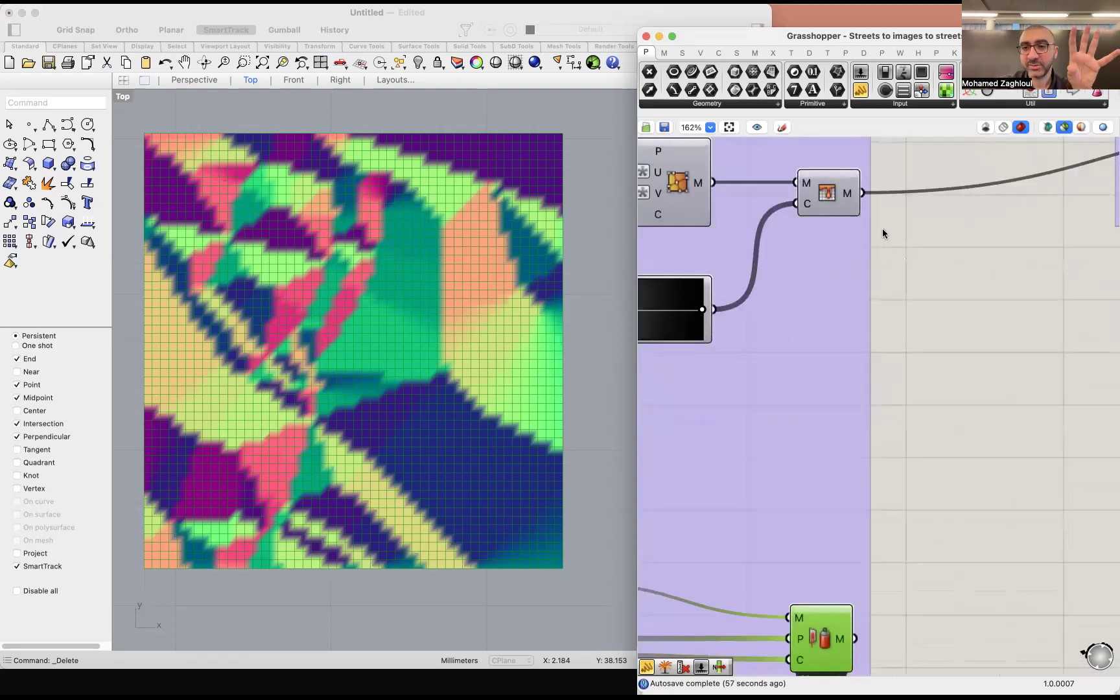
pyautogui.click(835, 197)
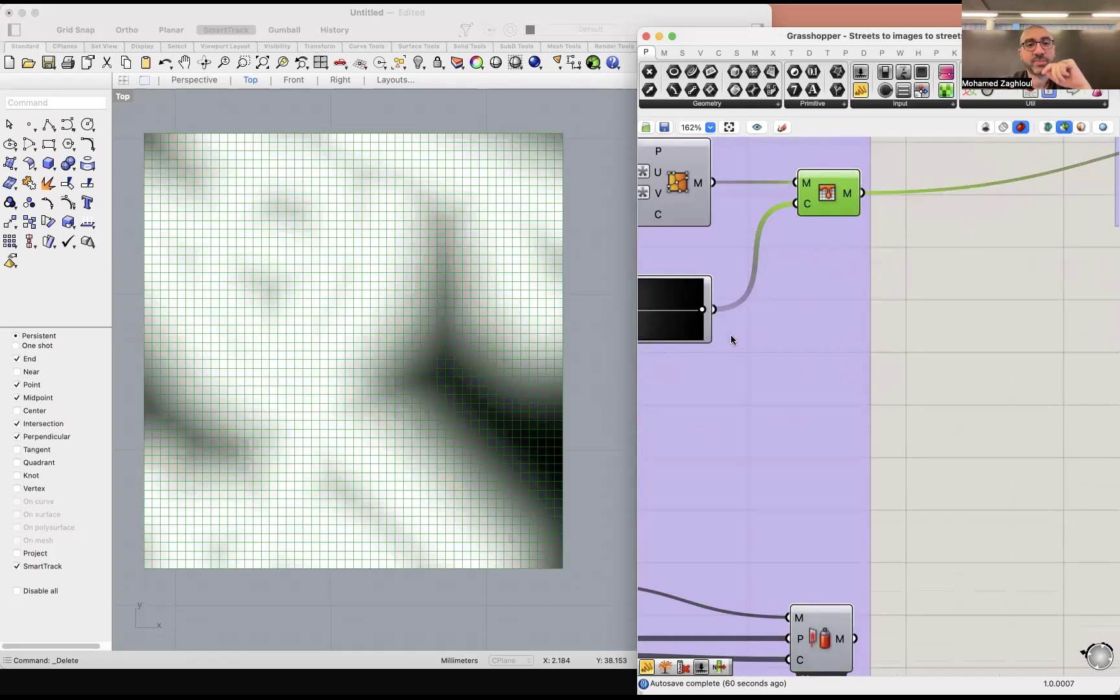
# Step: Trace the greyscale mesh output to the Reconstruct group and examine the Contours/Lower Edges cluster's inputs and output
pyautogui.scroll(-5, 730, 335)
pyautogui.hscroll(3, 680, 318)
pyautogui.scroll(3, 668, 318)
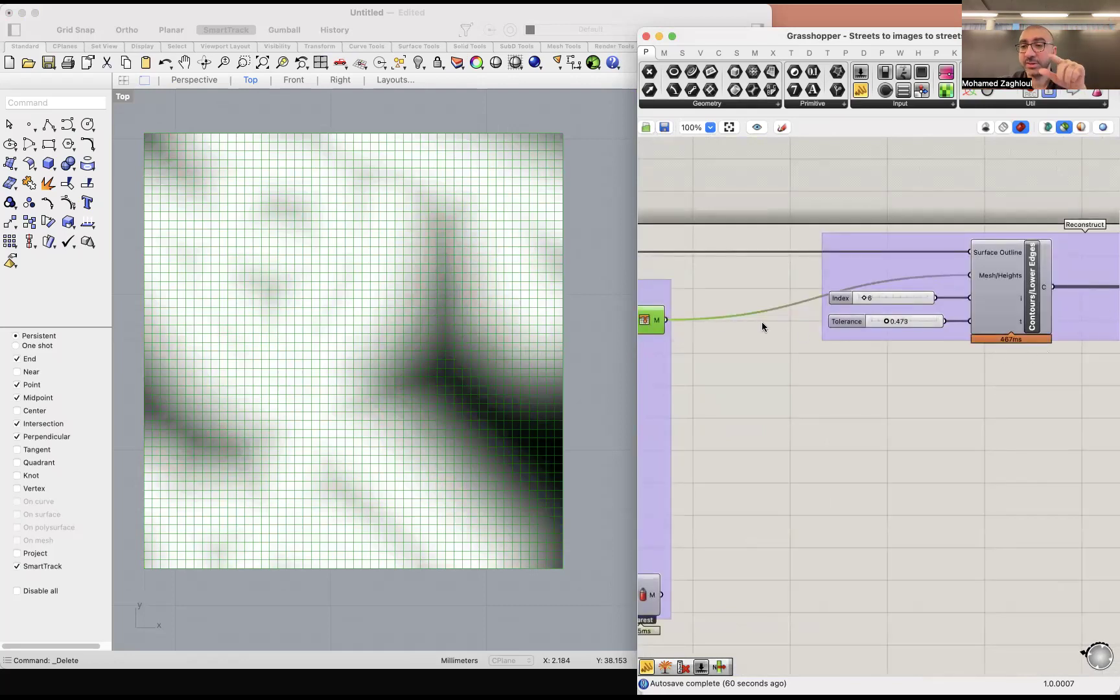
pyautogui.hscroll(5, 798, 381)
pyautogui.scroll(3, 840, 287)
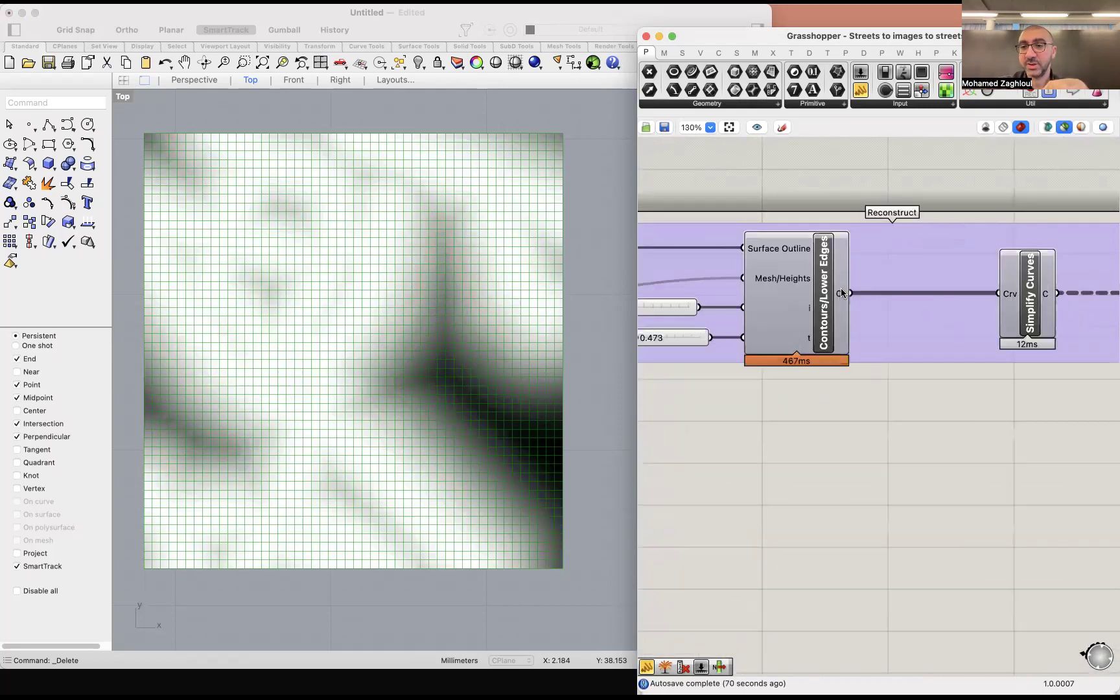
pyautogui.scroll(1, 820, 285)
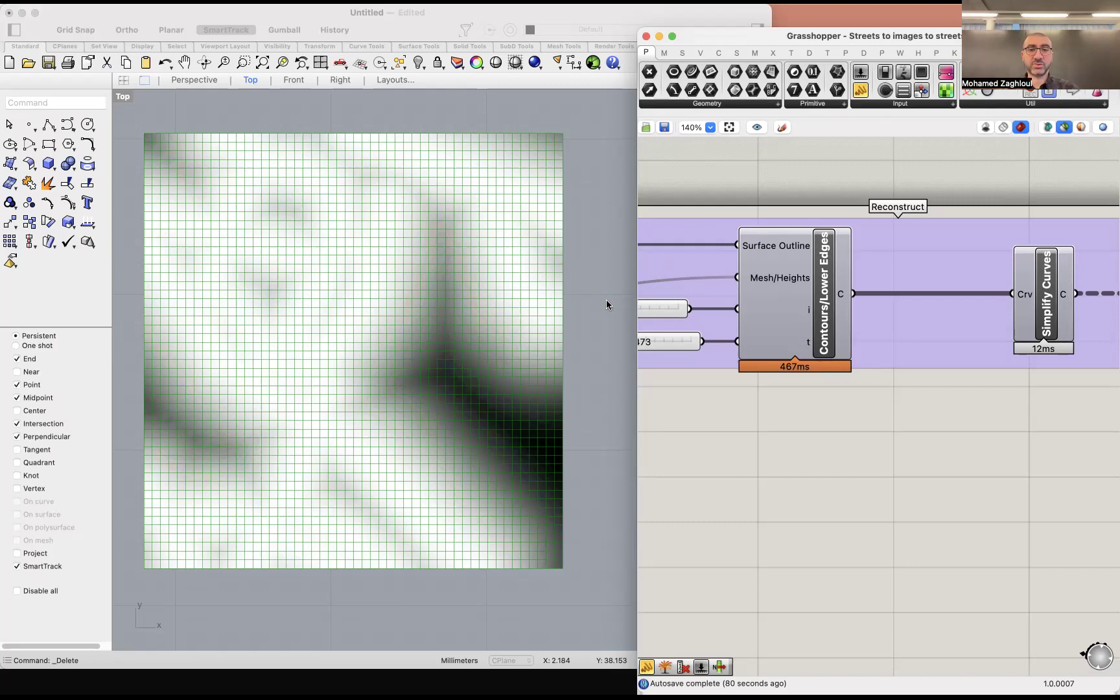
# Step: Examine the height mesh's relief in the Perspective view and preview the reconstructed curves from the last component of the Reconstruct group
pyautogui.click(194, 81)
pyautogui.moveTo(213, 124); pyautogui.dragTo(418, 192)
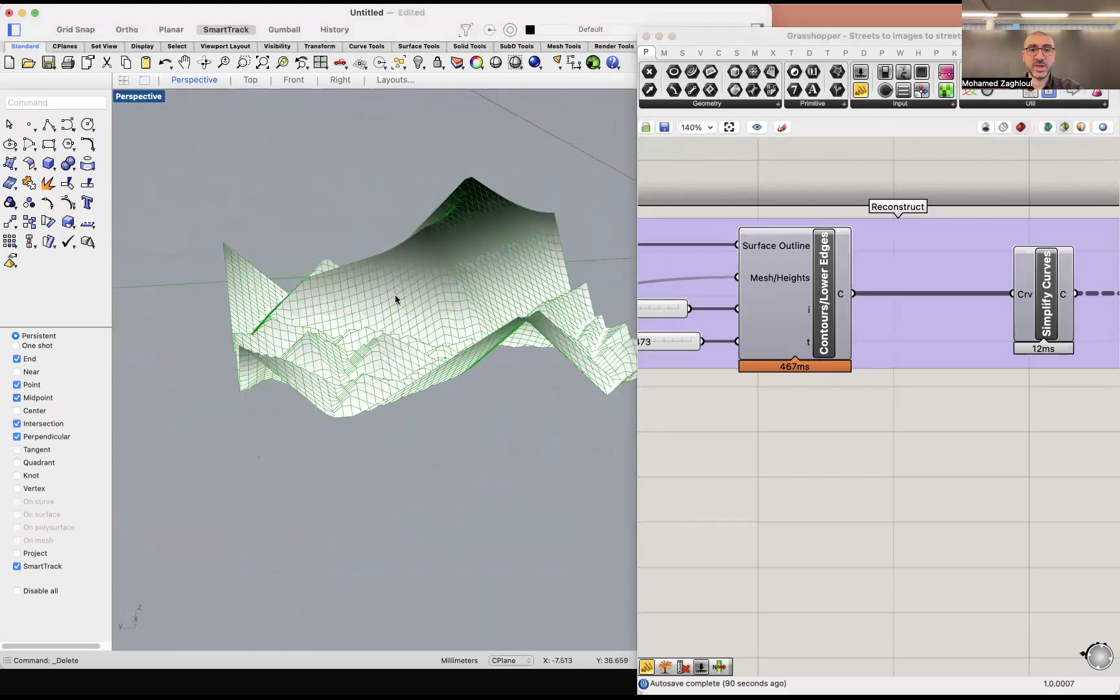
pyautogui.hscroll(10, 1074, 399)
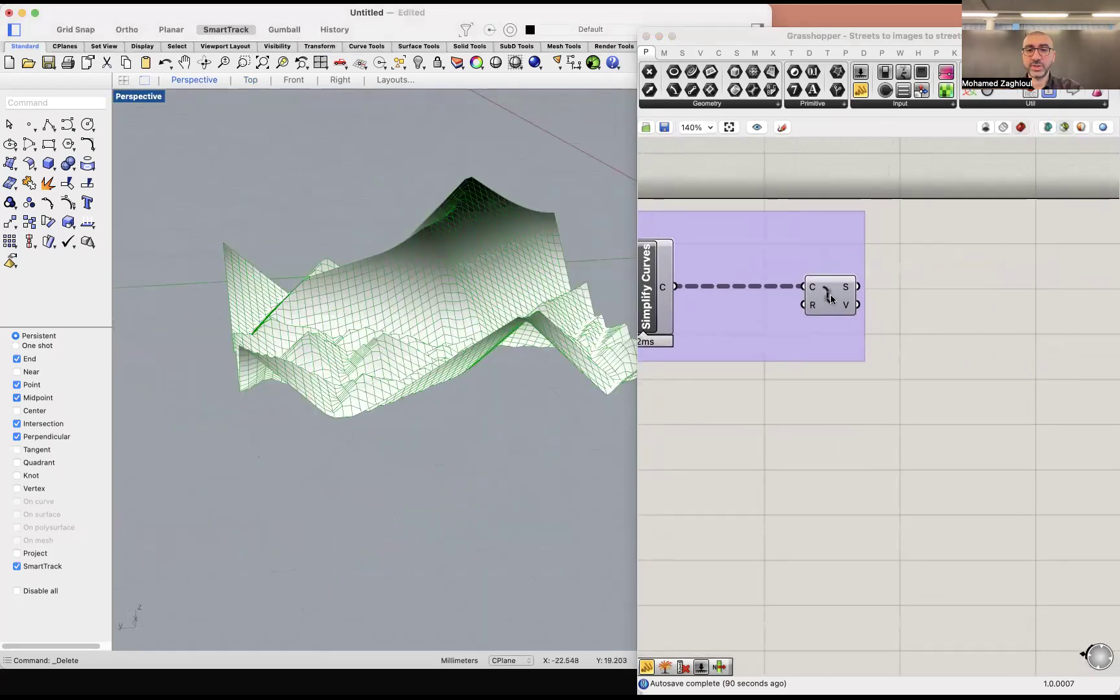
pyautogui.click(831, 298)
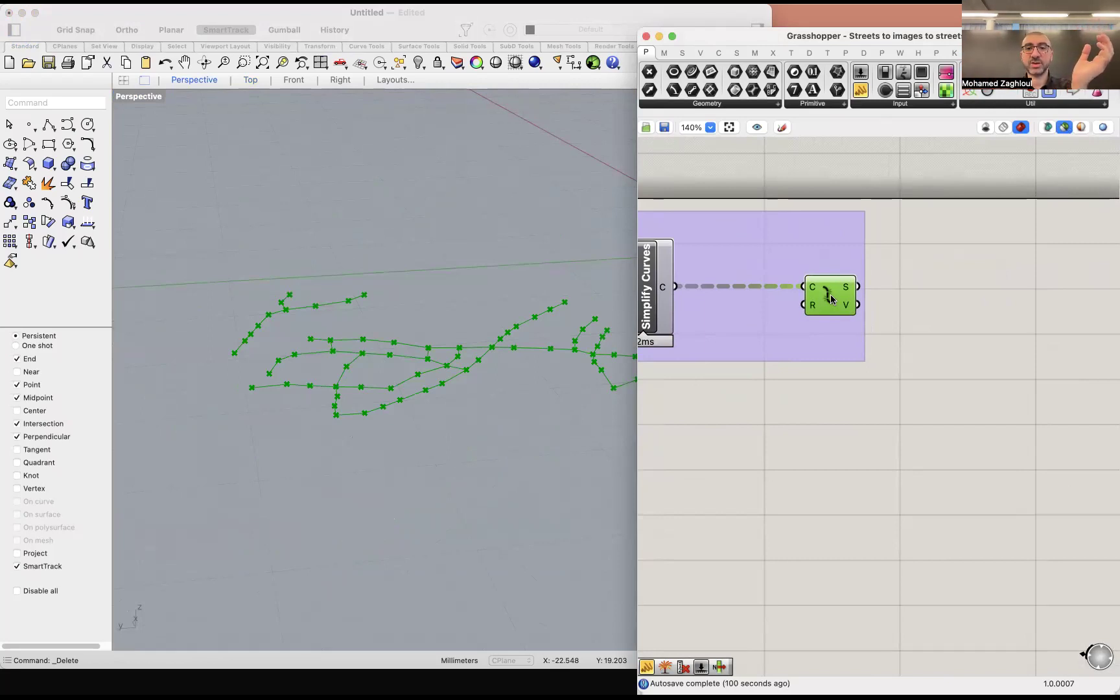
# Step: Preview the Nearest component's multicoloured mesh in the Perspective view and inspect it from above
pyautogui.scroll(-8, 945, 255)
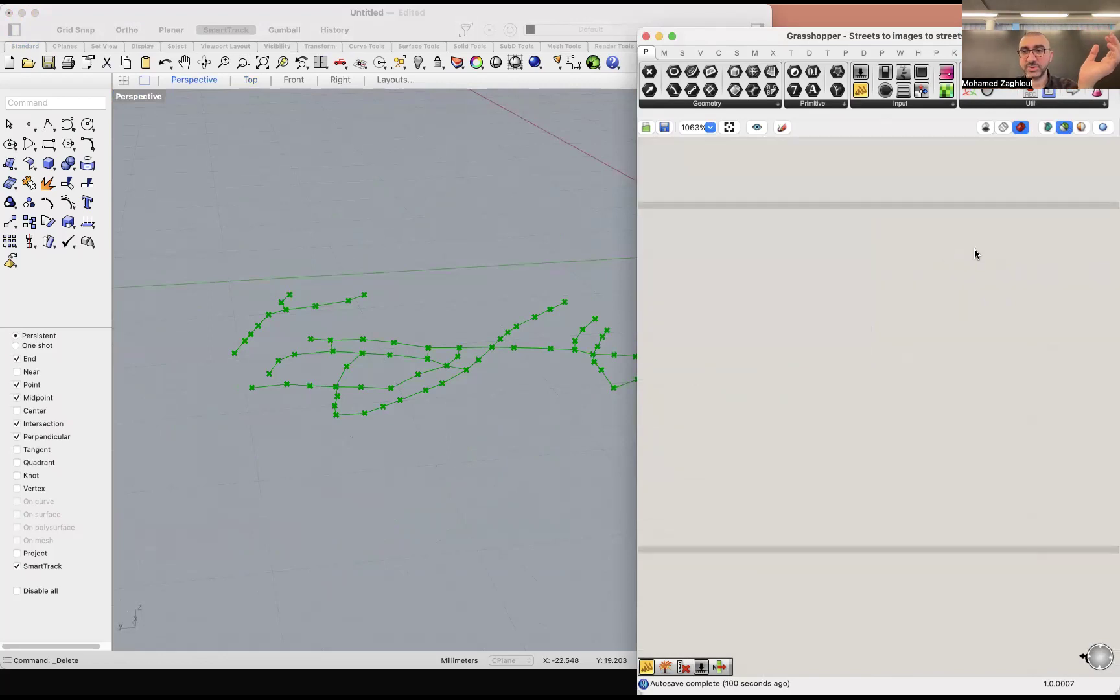
pyautogui.scroll(8, 782, 326)
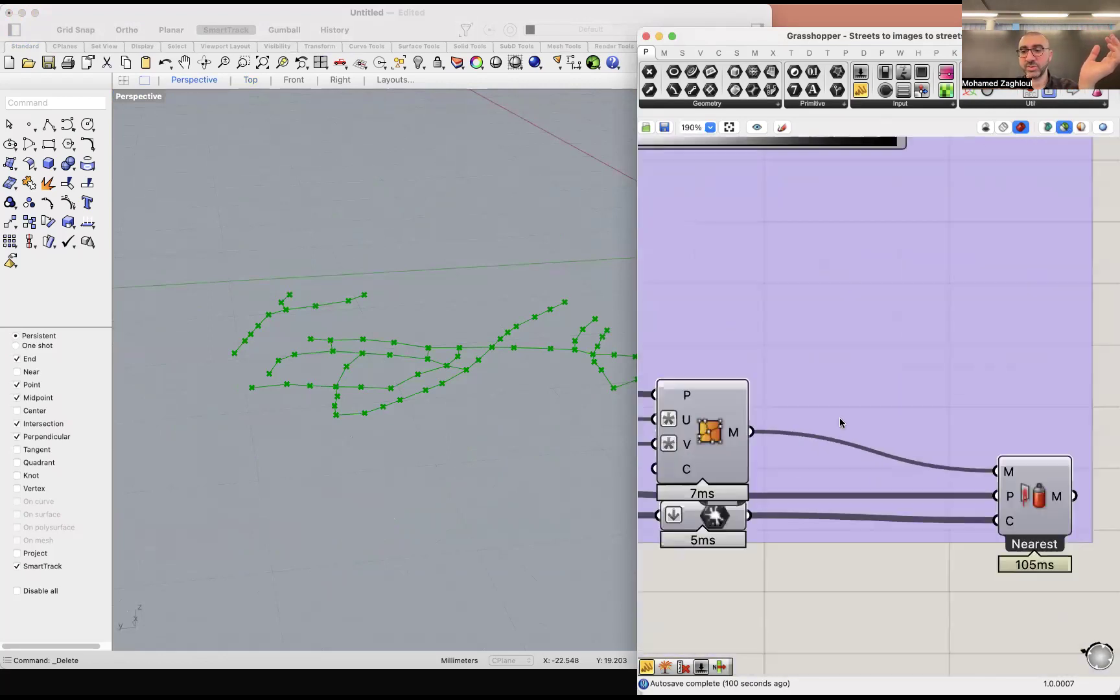
pyautogui.hotkey('ctrl', 'e')
pyautogui.scroll(-10, 395, 292)
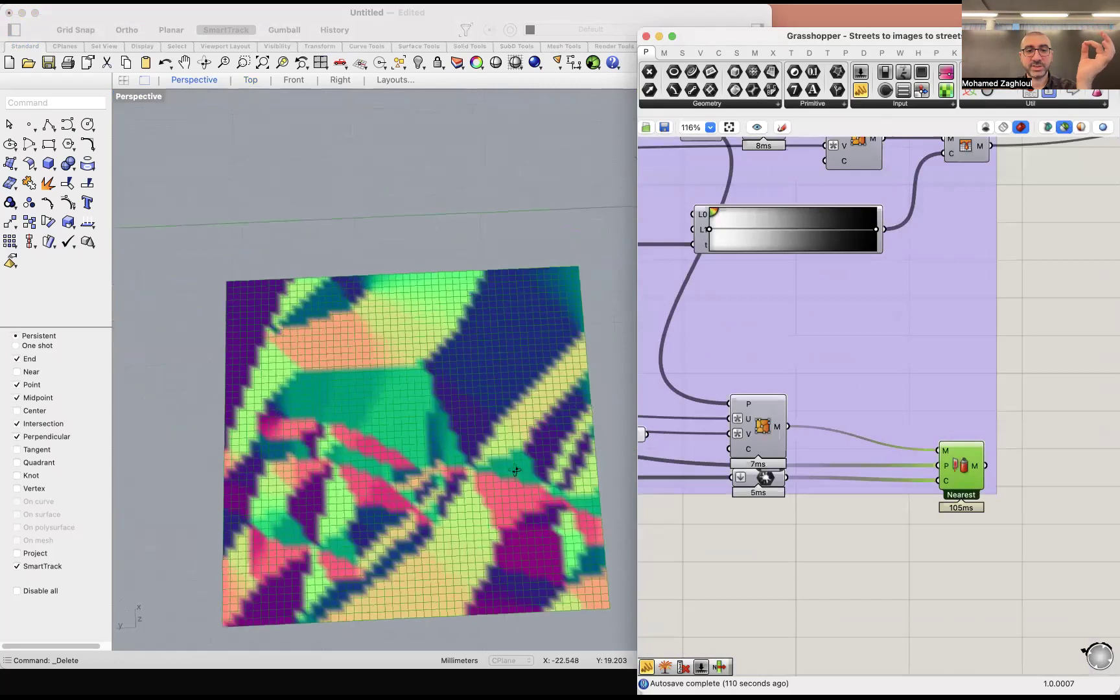
pyautogui.scroll(5, 394, 291)
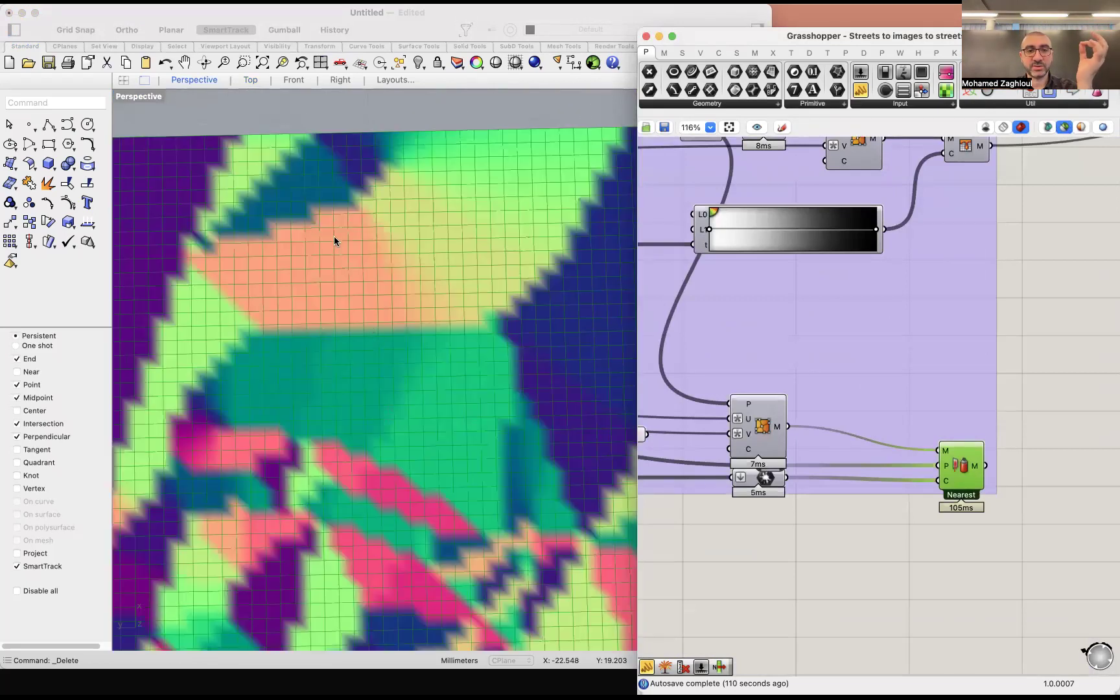
pyautogui.scroll(-5, 334, 241)
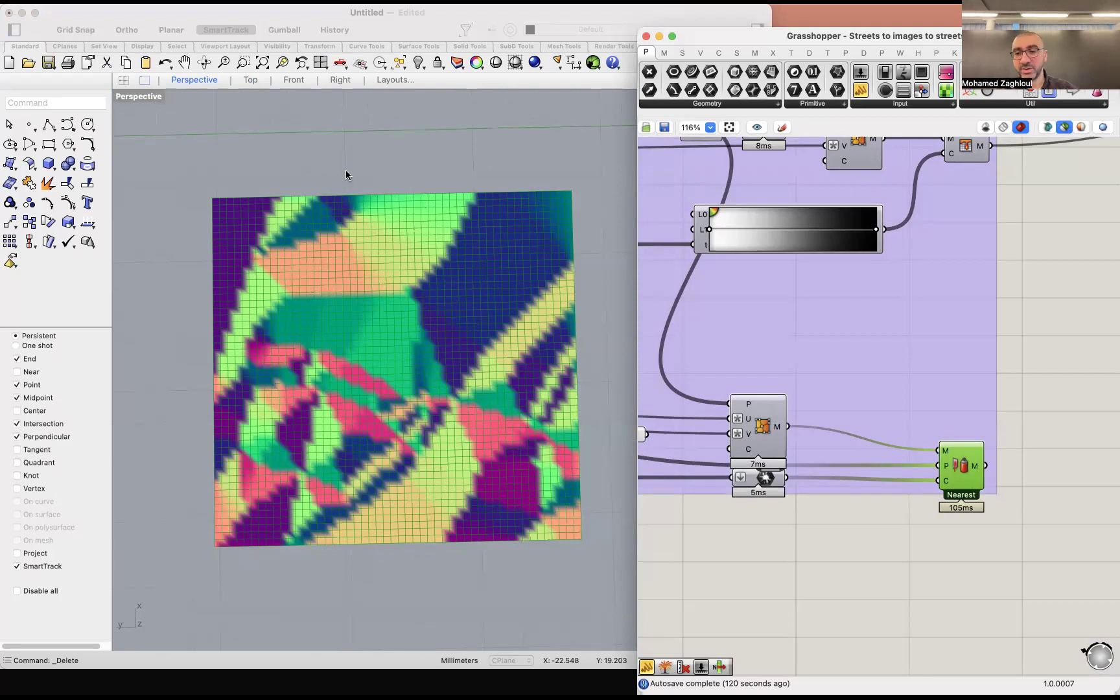
# Step: Preview the original street curves from the Curve parameter that starts the Inputs&Deconstruct group
pyautogui.scroll(-10, 863, 366)
pyautogui.scroll(10, 863, 376)
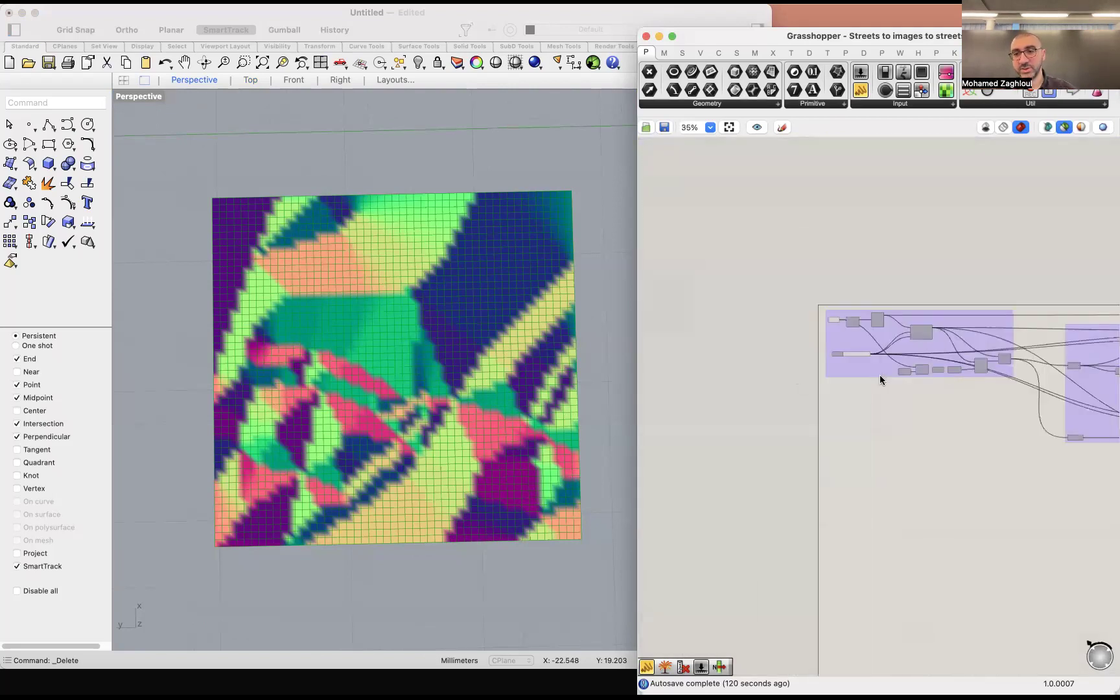
pyautogui.click(792, 271)
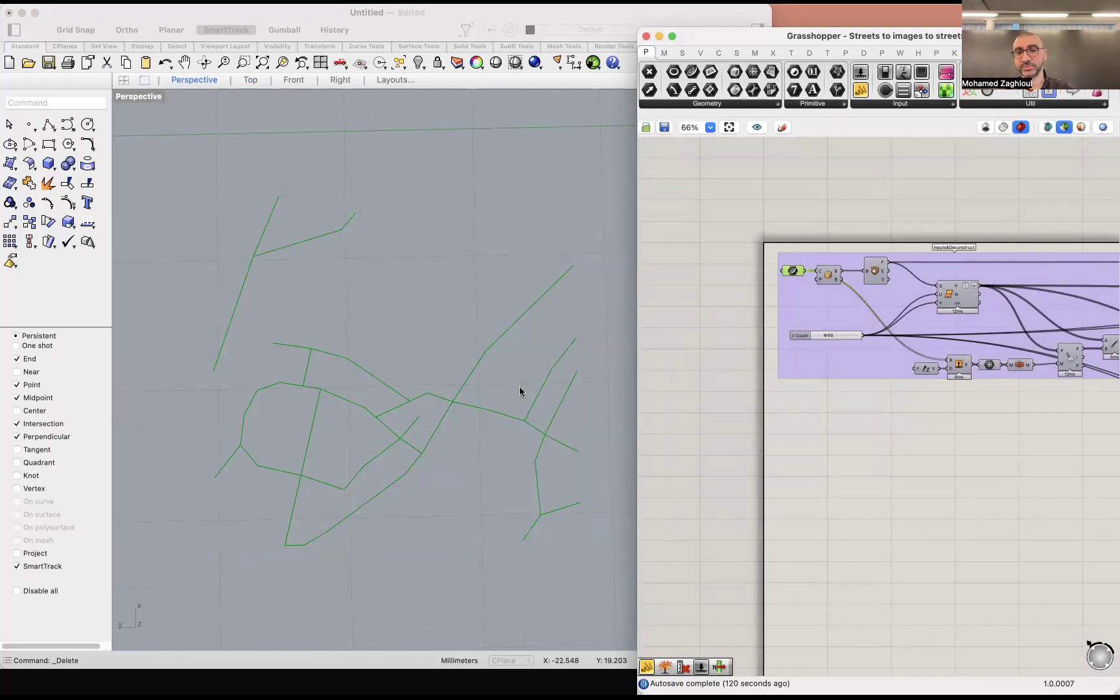
# Step: Preview the reconstructed street curves from the Reconstruct group's final component for comparison with the original streets
pyautogui.scroll(8, 992, 334)
pyautogui.scroll(-5, 1010, 320)
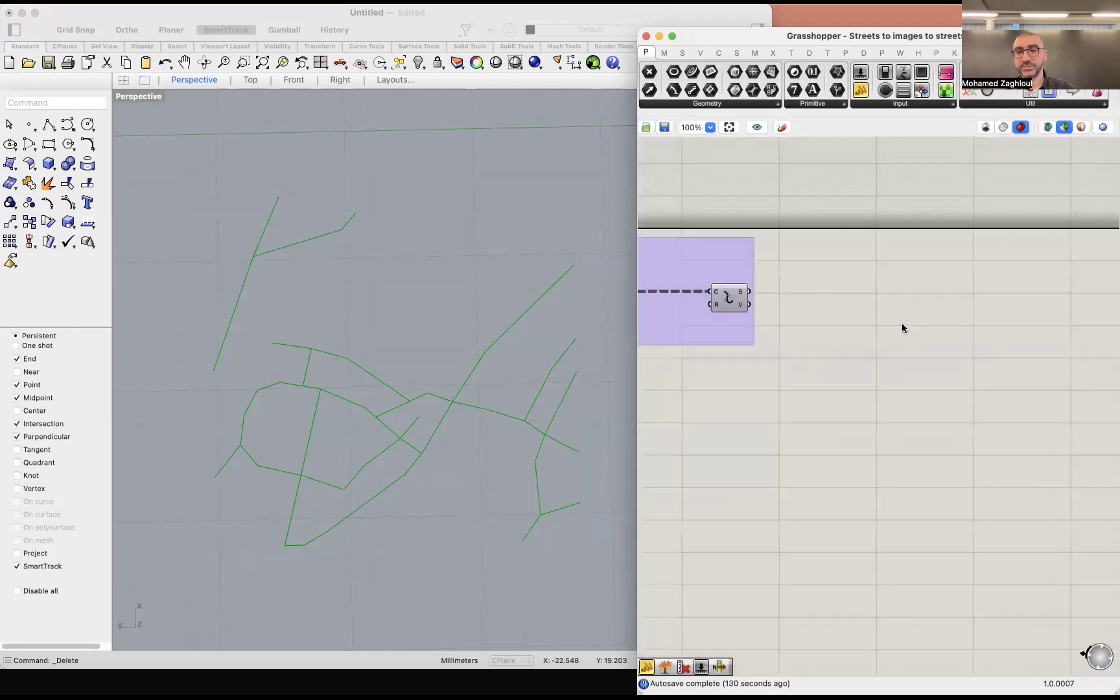
pyautogui.scroll(3, 723, 300)
pyautogui.click(718, 301)
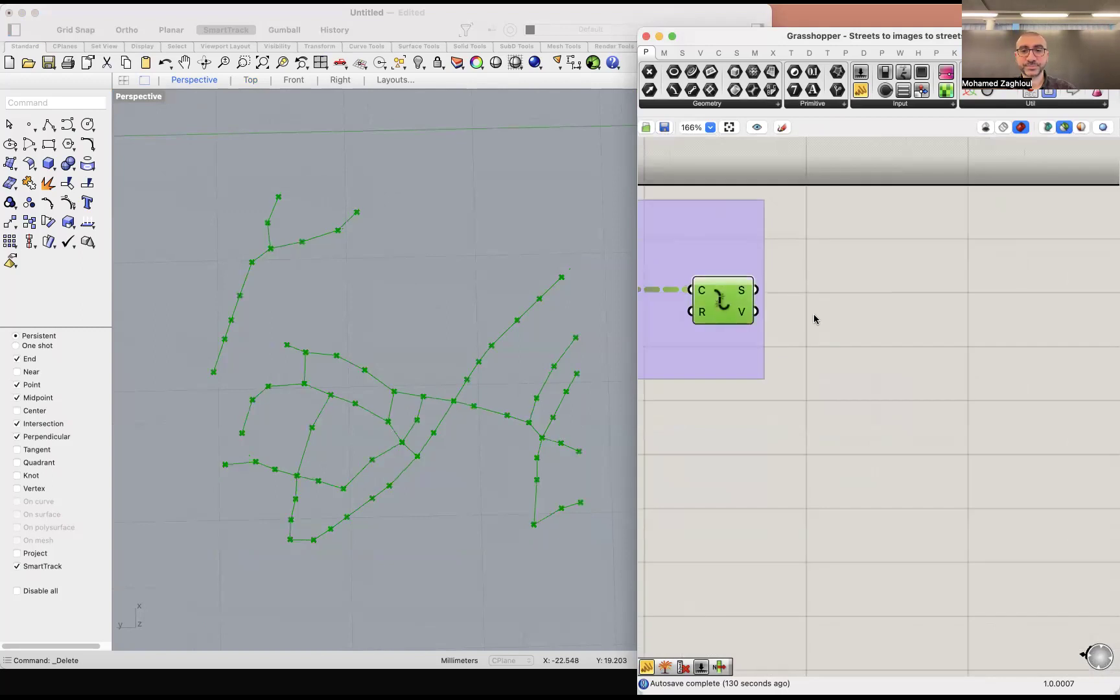
# Step: Preview the uncoloured height mesh from the Mesh/Preview group's upper branch and trace its inputs back to the Move and Unit Z components
pyautogui.scroll(-3, 970, 313)
pyautogui.scroll(2, 990, 309)
pyautogui.scroll(-4, 974, 315)
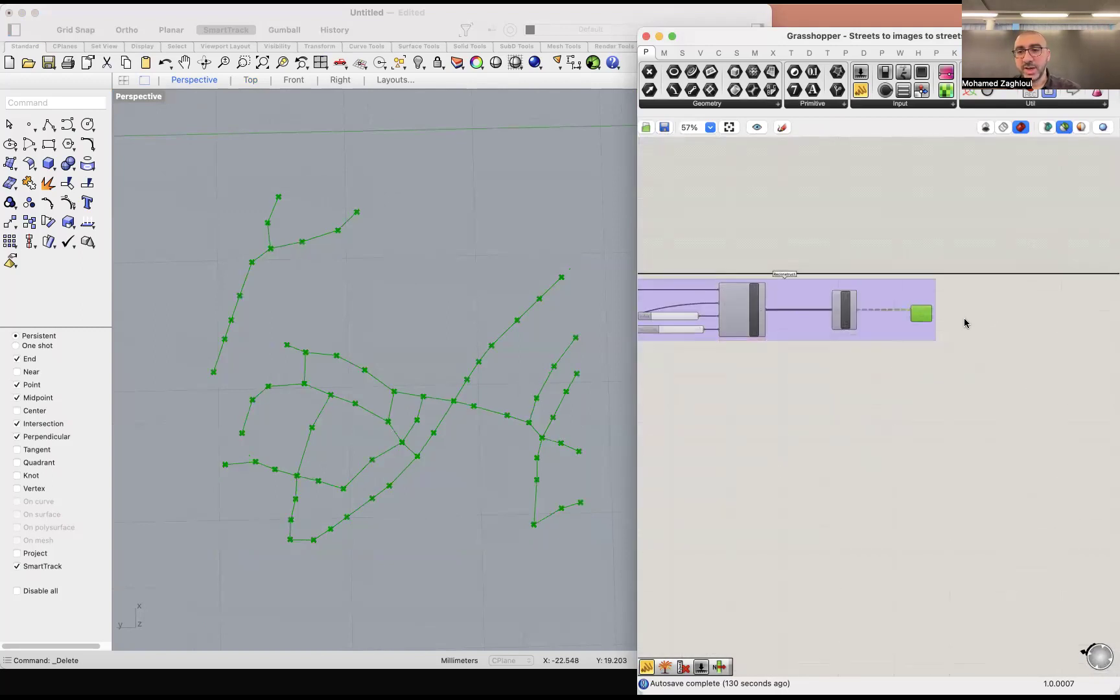
pyautogui.hscroll(-3, 970, 311)
pyautogui.hscroll(-10, 934, 317)
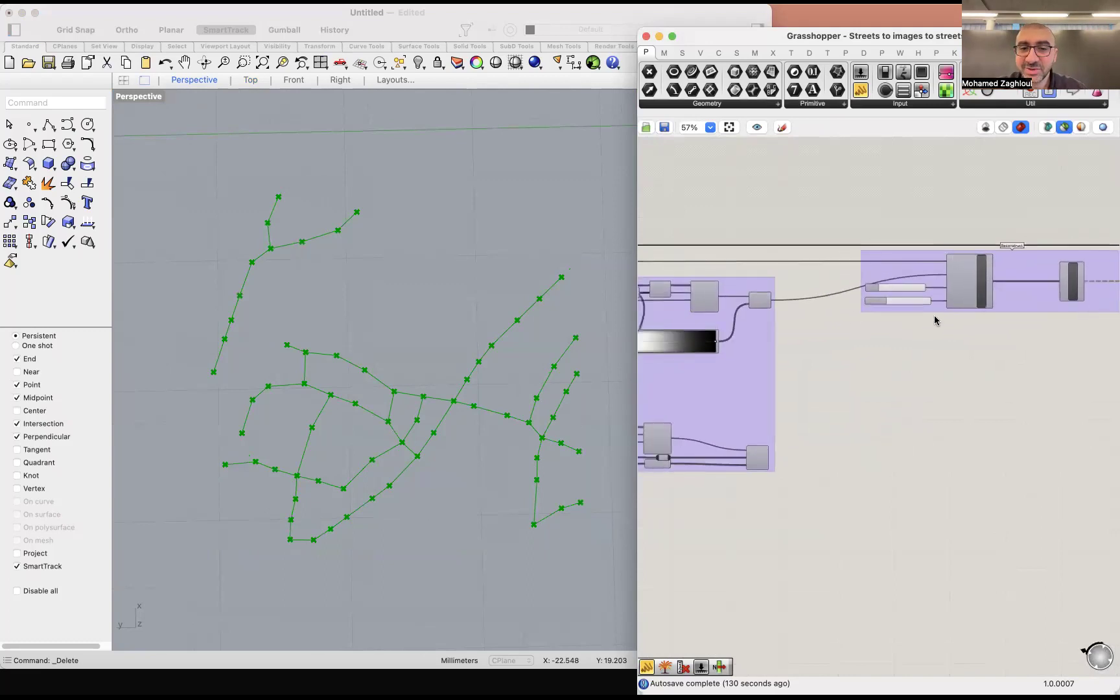
pyautogui.scroll(5, 769, 295)
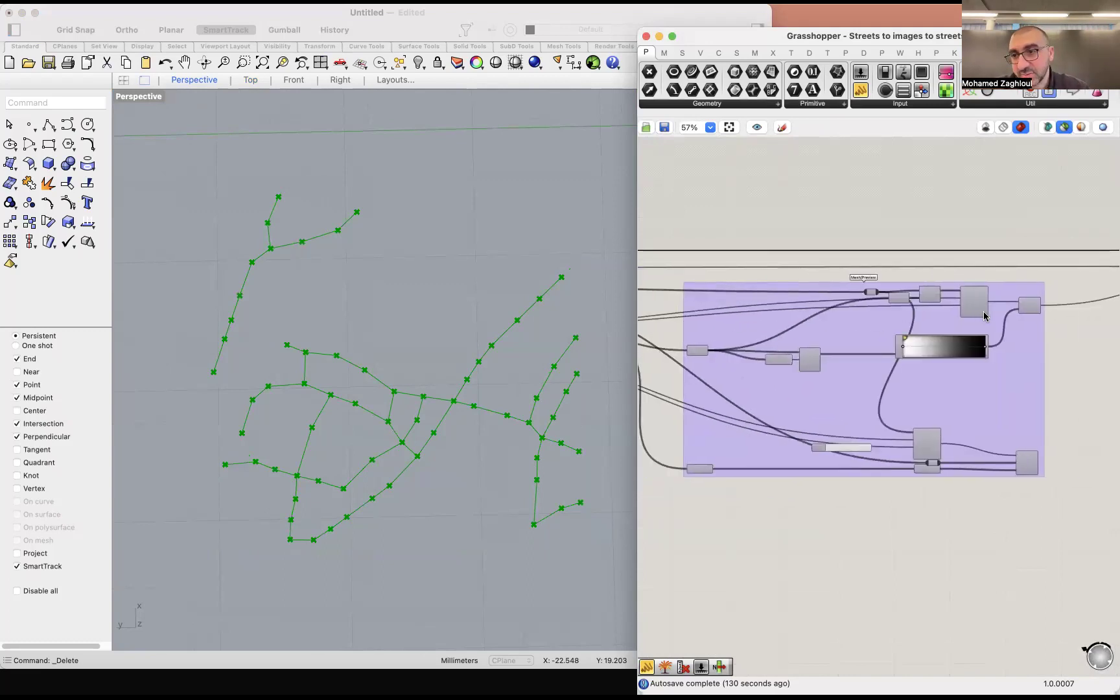
pyautogui.click(881, 292)
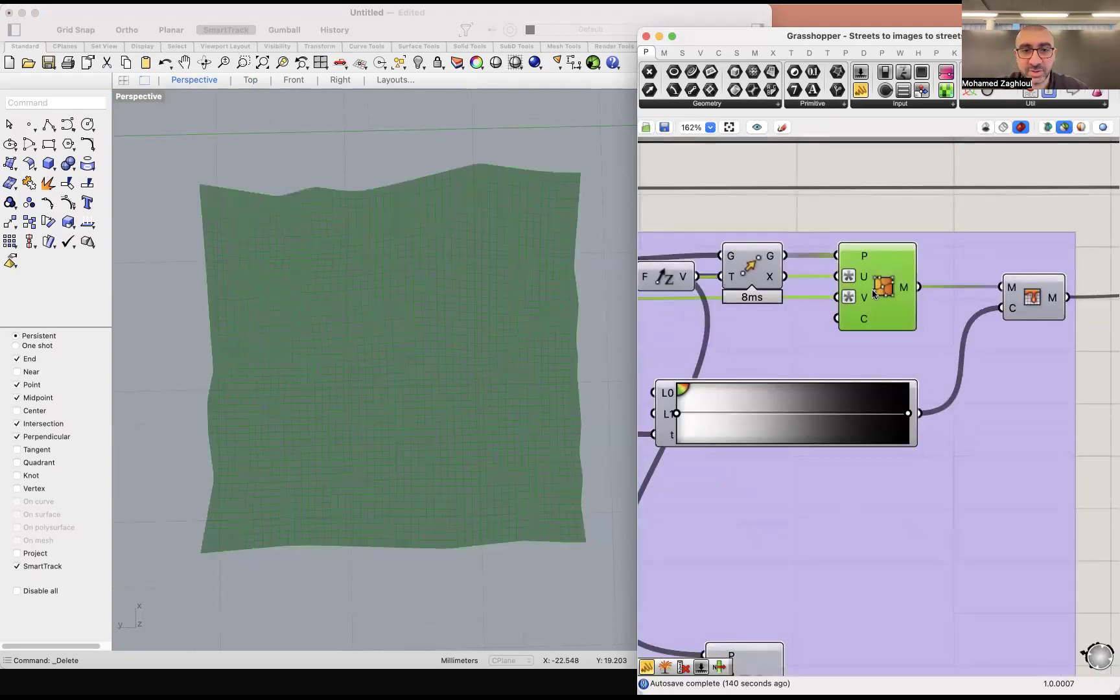
pyautogui.moveTo(807, 299); pyautogui.dragTo(1000, 301)
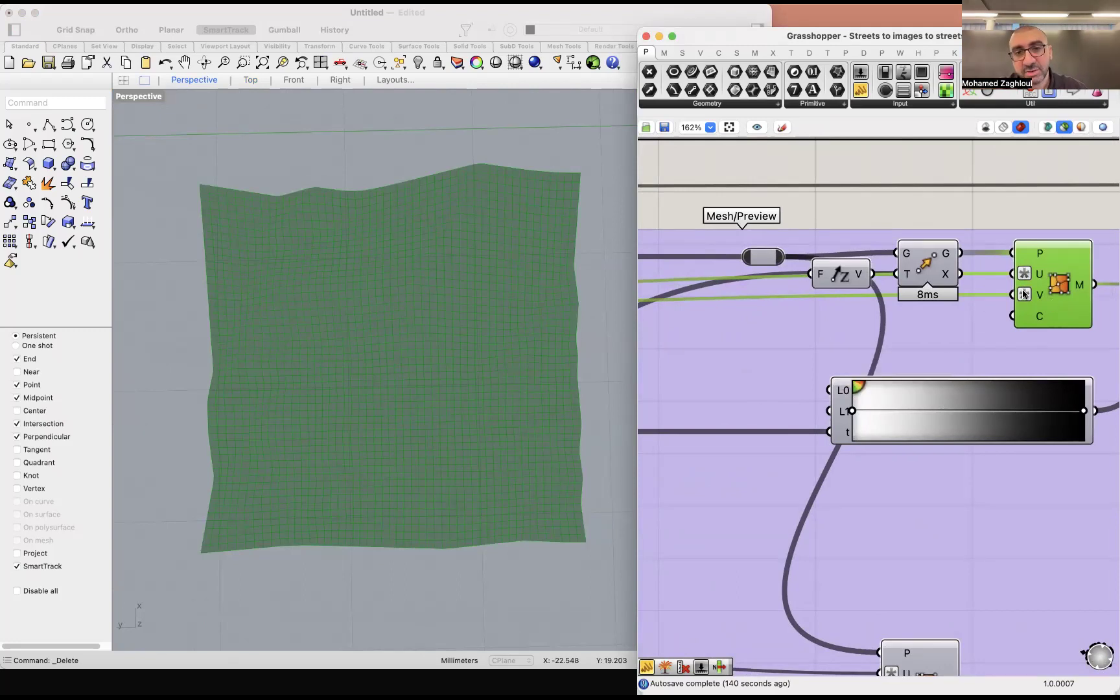
# Step: Preview the reconstructed curves overlaid with the original input street curves in the Perspective view
pyautogui.scroll(-6, 980, 246)
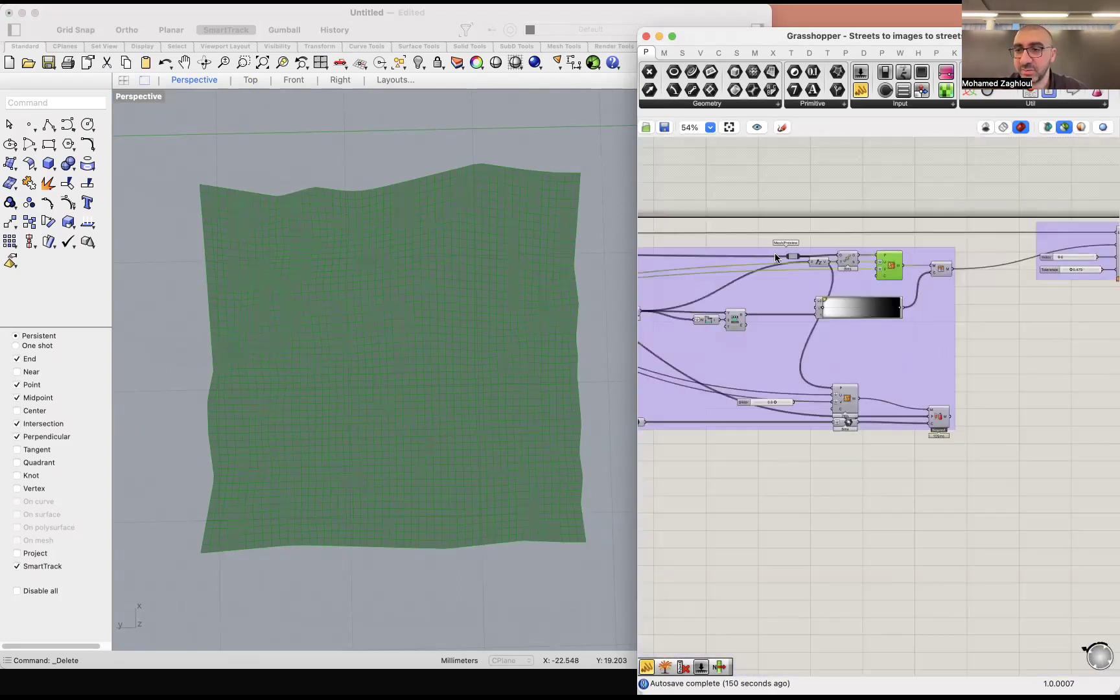
pyautogui.scroll(3, 978, 283)
pyautogui.click(1019, 281)
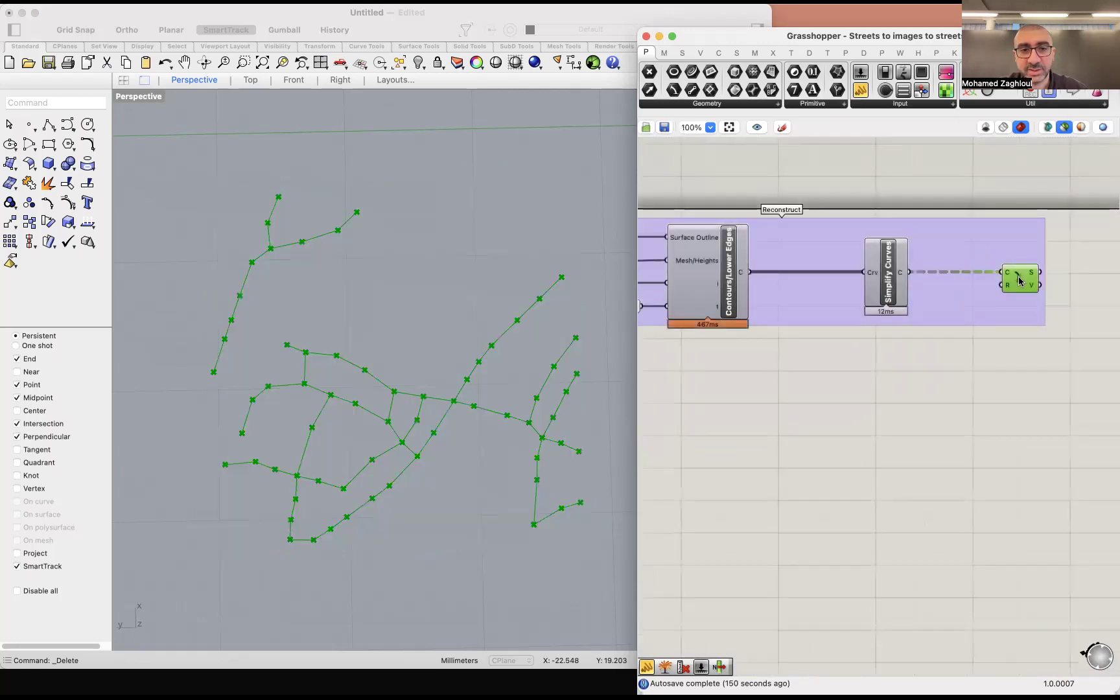
pyautogui.scroll(-3, 1069, 332)
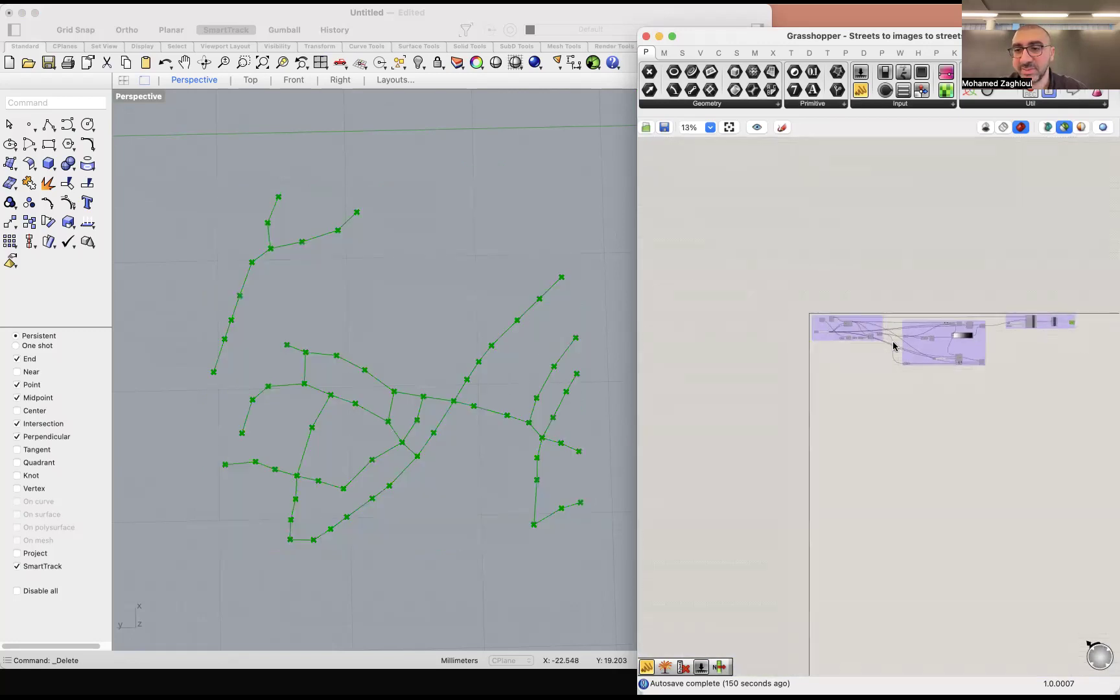
pyautogui.scroll(3, 810, 327)
pyautogui.click(864, 274)
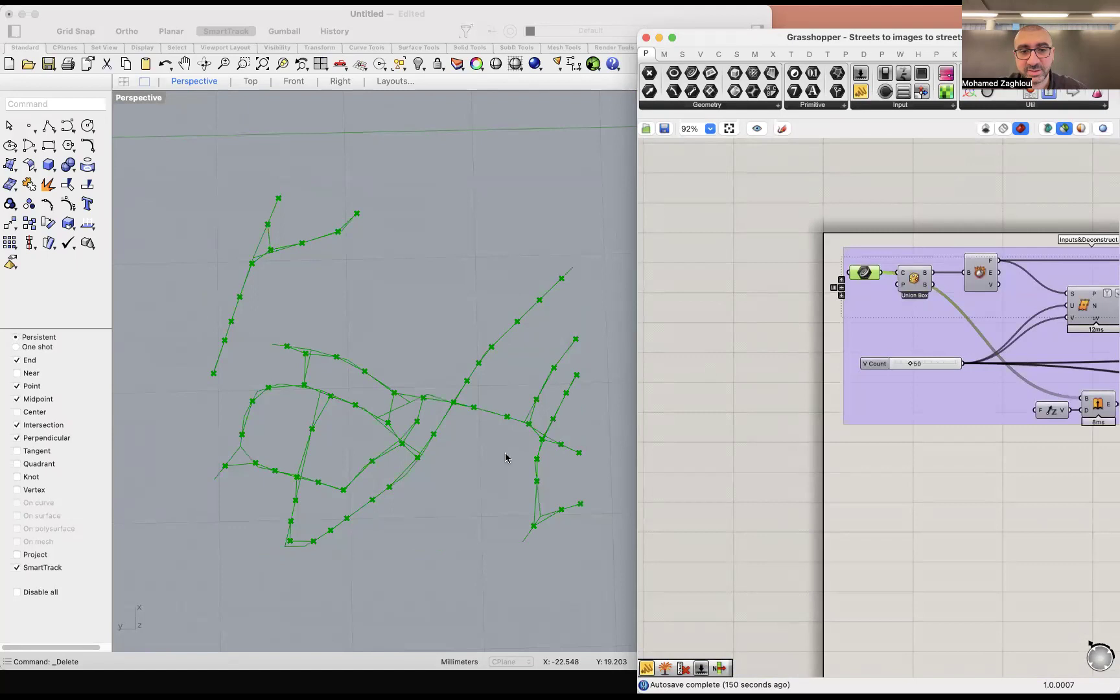
# Step: Raise the V Count slider in the Inputs&Deconstruct group to 172 while comparing the reconstructed curves with the originals
pyautogui.scroll(3, 415, 454)
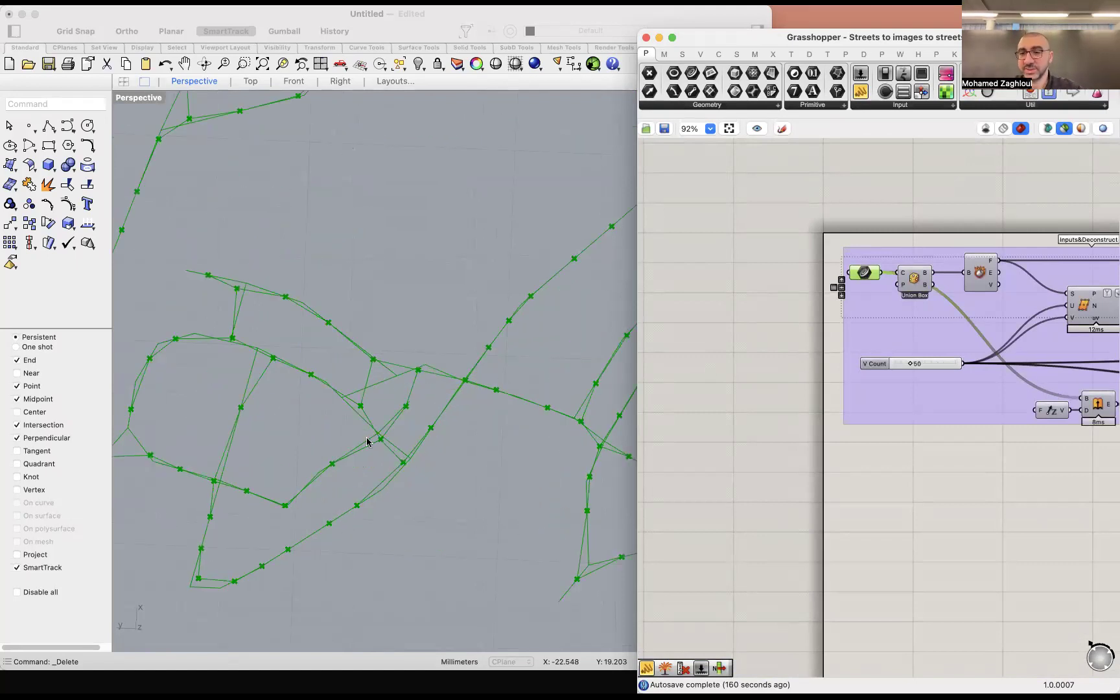
pyautogui.scroll(2, 565, 407)
pyautogui.scroll(-2, 593, 499)
pyautogui.scroll(-4, 867, 382)
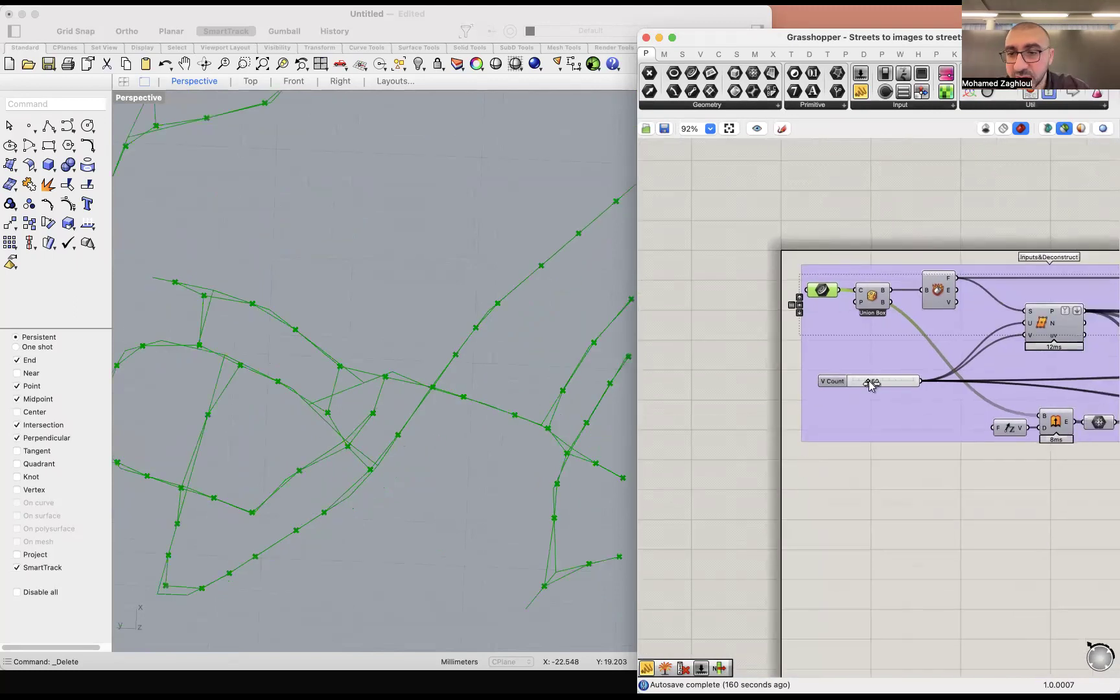
pyautogui.scroll(6, 870, 392)
pyautogui.moveTo(872, 376); pyautogui.dragTo(919, 375)
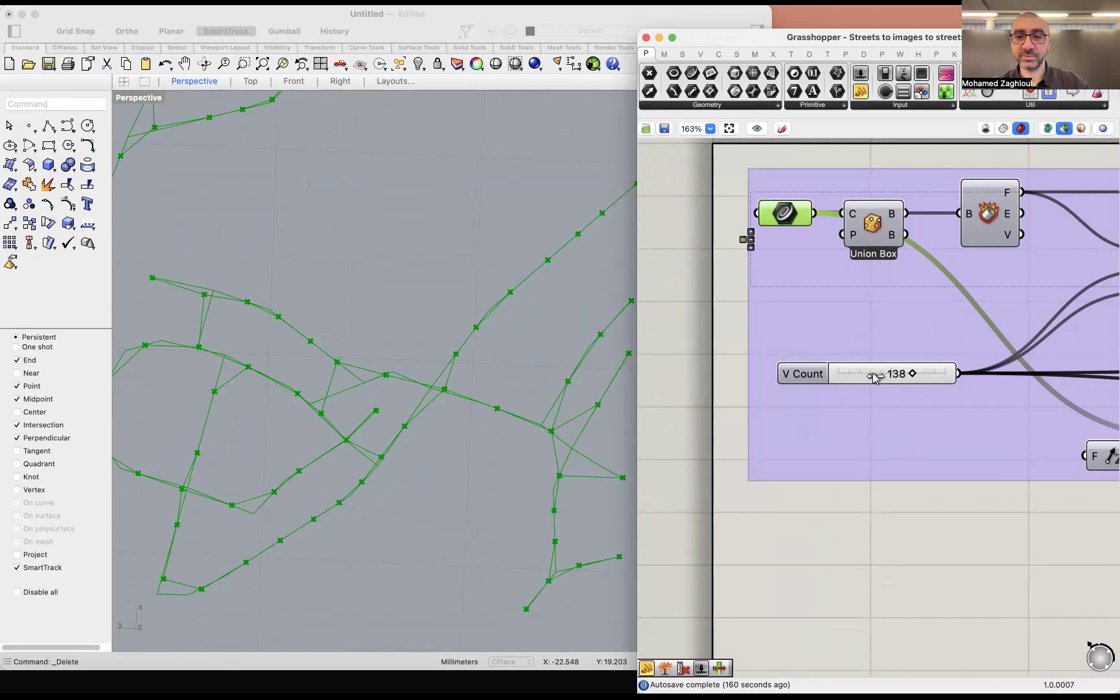
pyautogui.scroll(5, 875, 377)
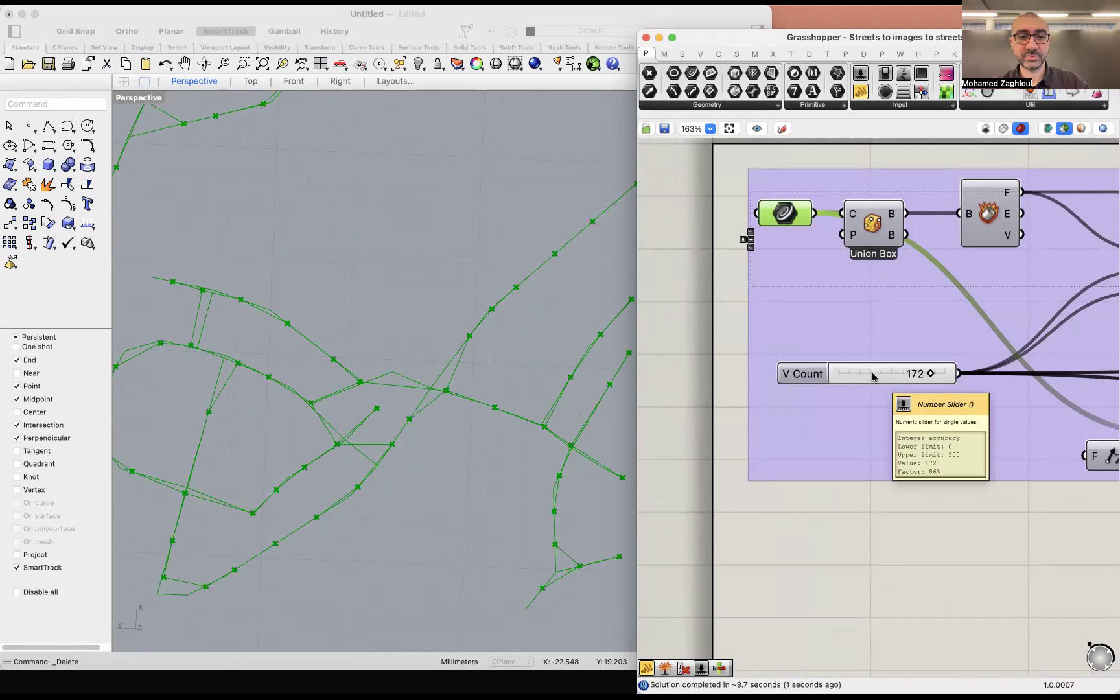
# Step: Set the V Count slider to exactly 200
pyautogui.doubleClick(873, 377)
pyautogui.write('200')
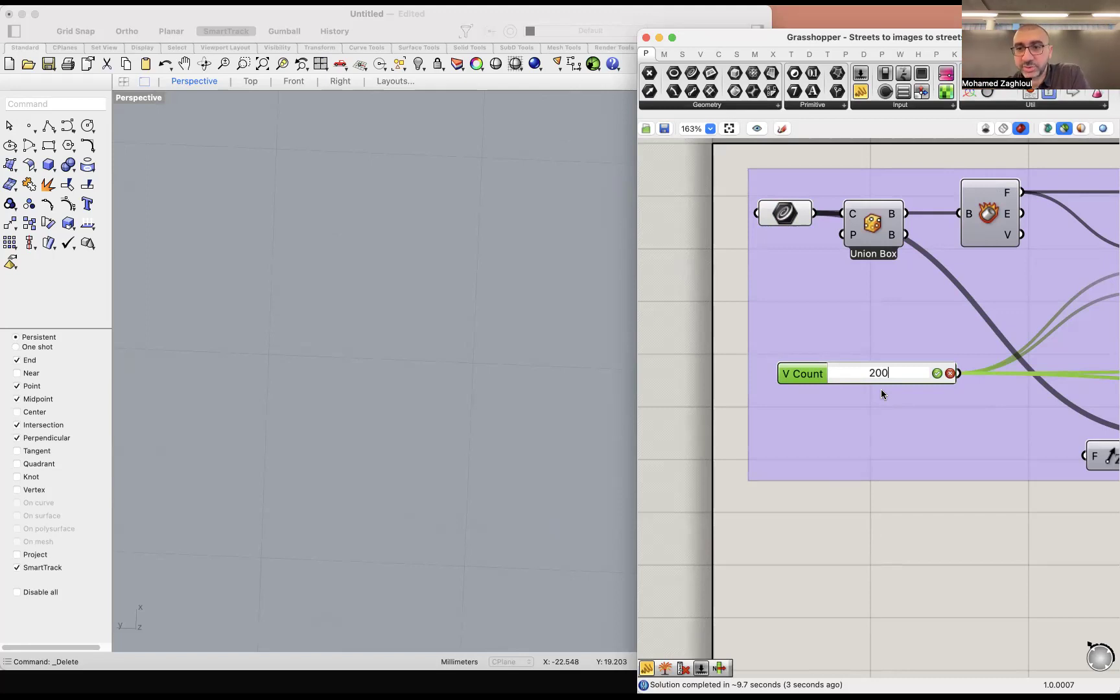
pyautogui.press('Return')
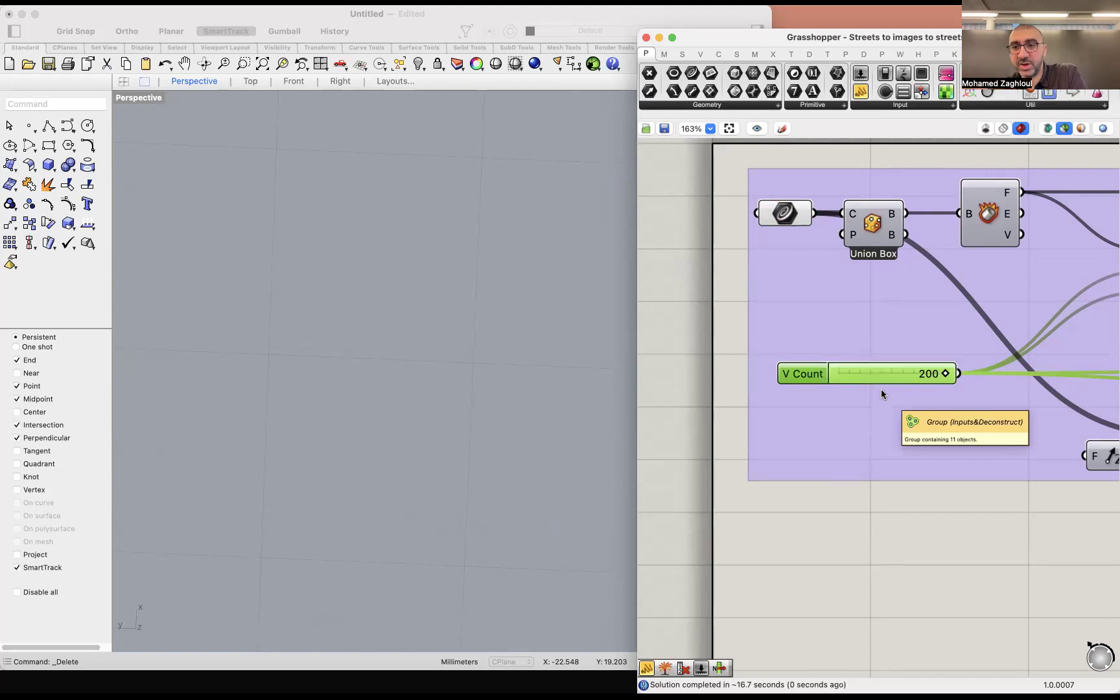
# Step: Turn off the selected-only preview and switch on the preview of the Reconstruct group's final Explode component
pyautogui.hscroll(2, 938, 287)
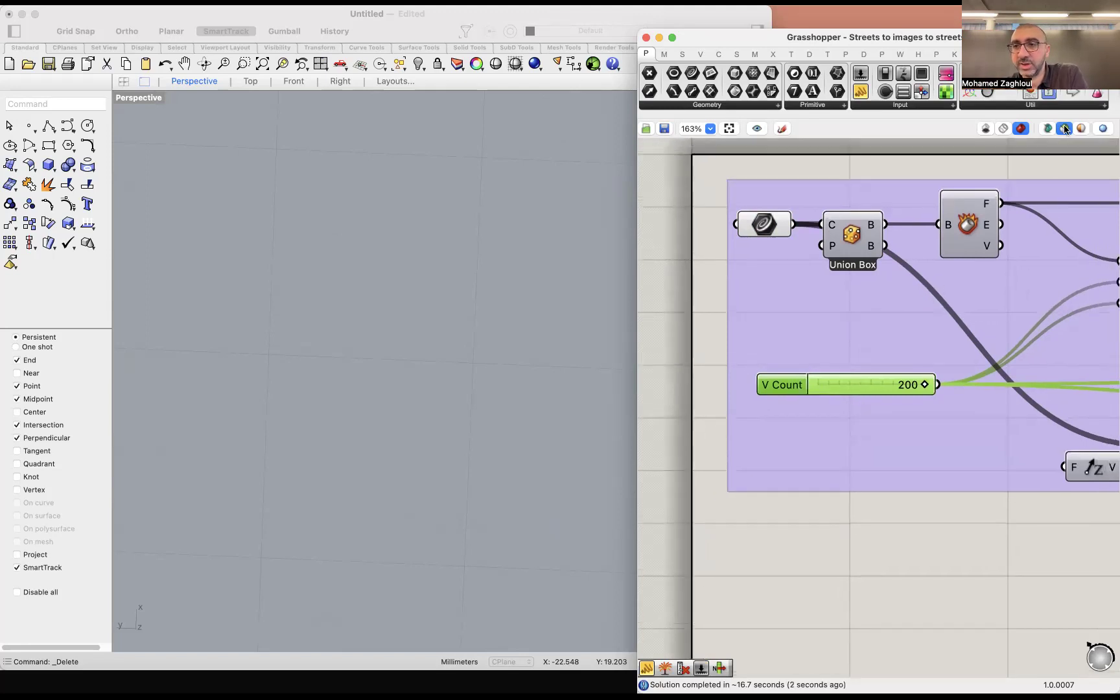
pyautogui.click(1067, 128)
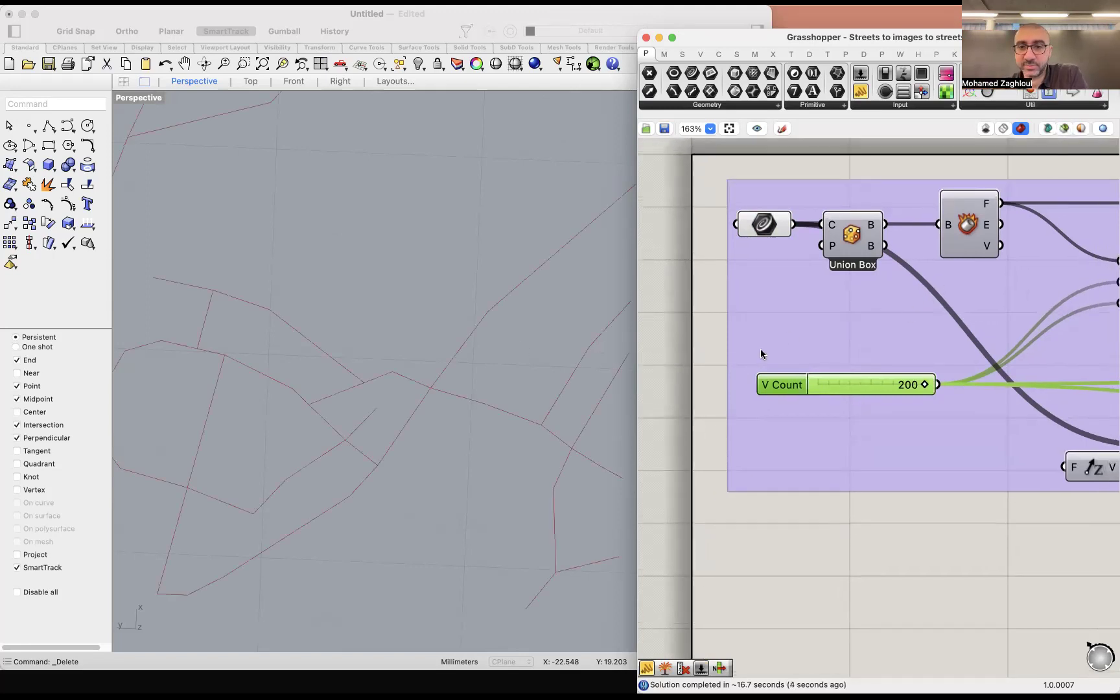
pyautogui.scroll(-10, 764, 234)
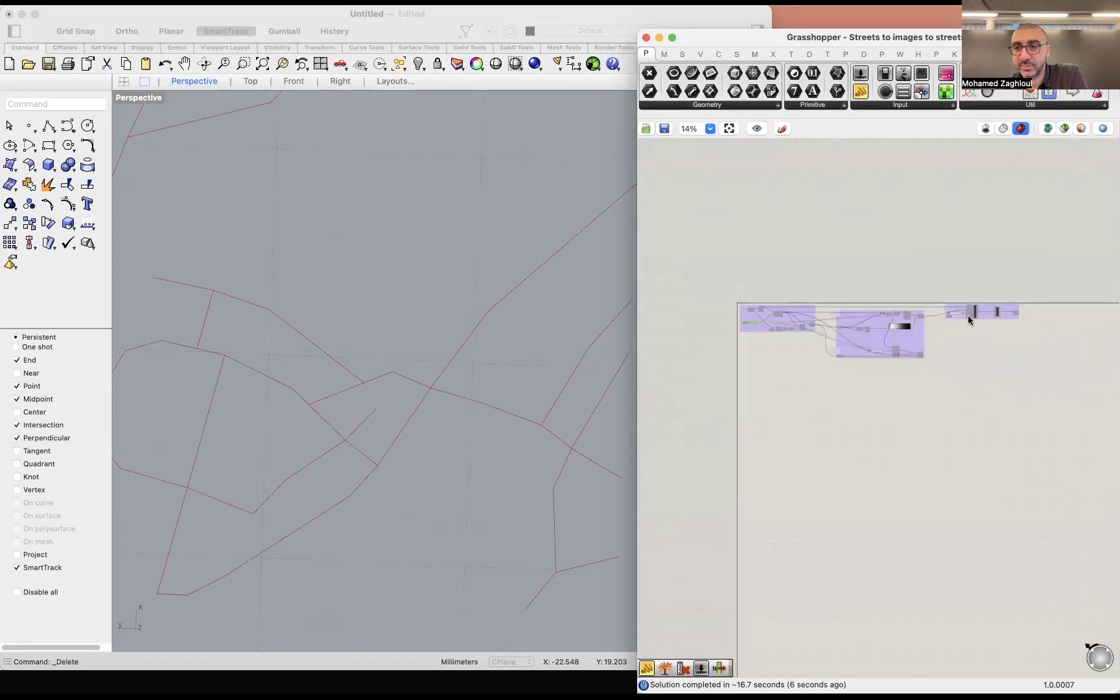
pyautogui.rightClick(1015, 338)
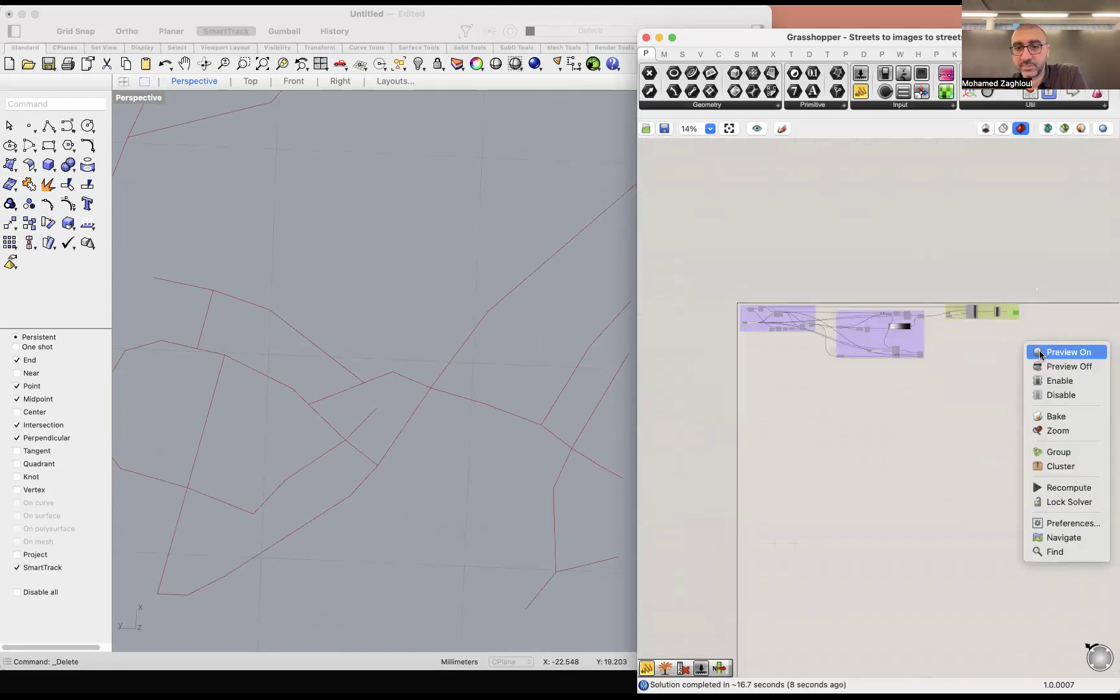
pyautogui.click(1032, 350)
pyautogui.scroll(-5, 415, 356)
pyautogui.scroll(8, 246, 373)
pyautogui.scroll(-3, 282, 366)
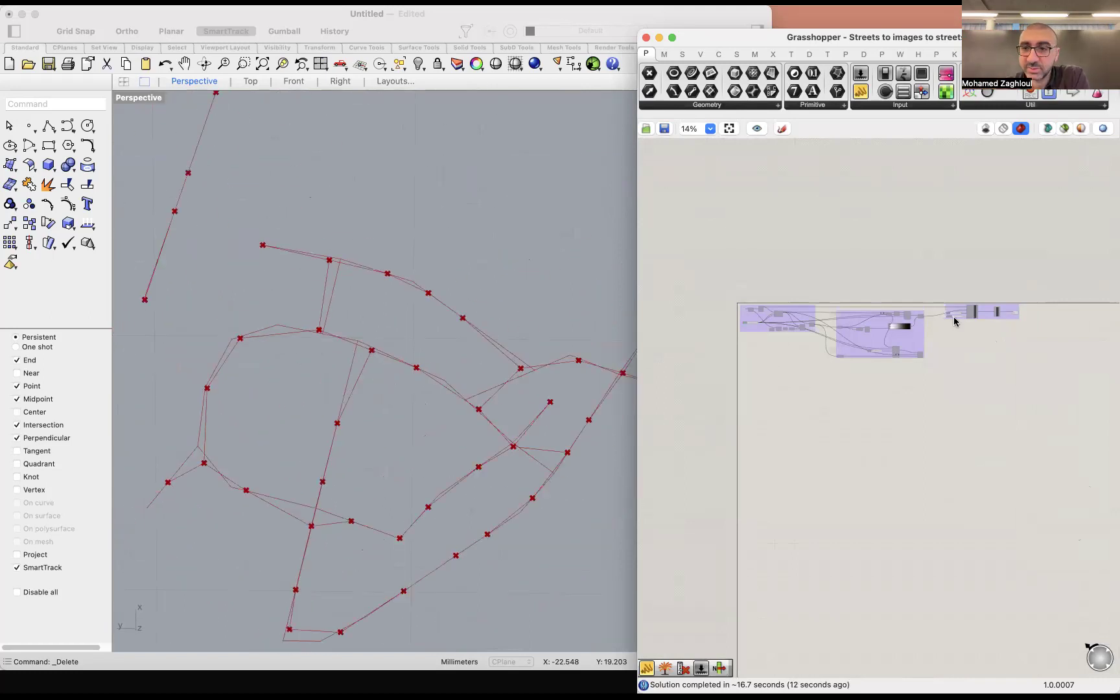
# Step: Add a Curve parameter above the Reconstruct group and feed it from the C output of Contours/Lower Edges
pyautogui.scroll(-3, 956, 327)
pyautogui.scroll(8, 960, 333)
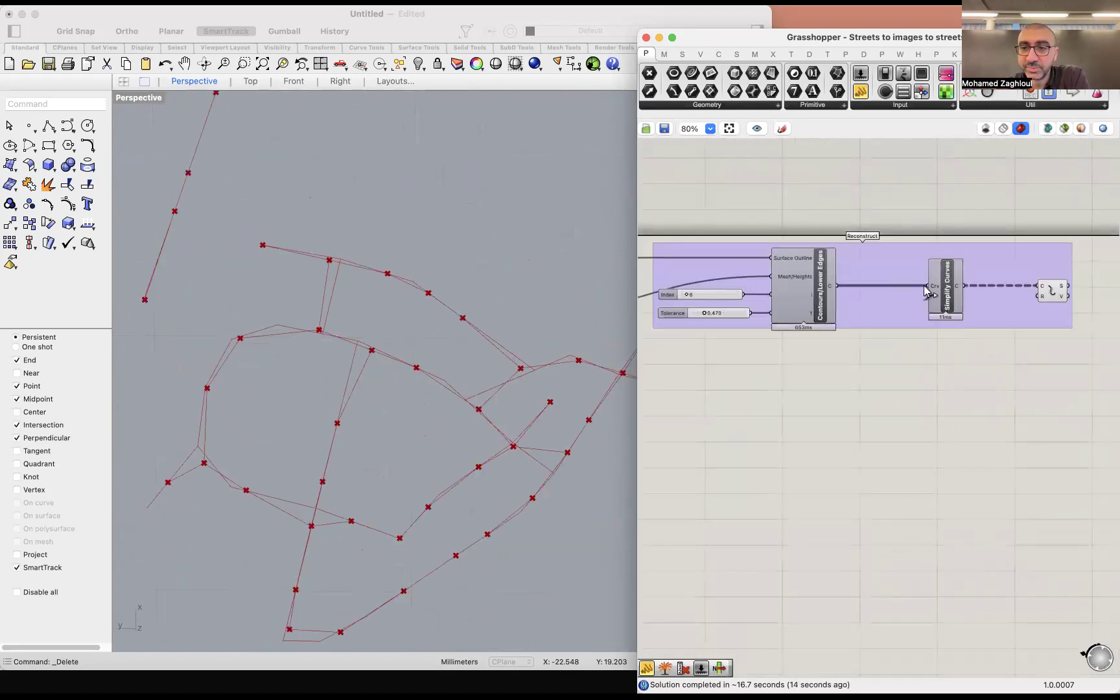
pyautogui.moveTo(692, 73); pyautogui.dragTo(896, 188)
pyautogui.moveTo(838, 285); pyautogui.dragTo(895, 187)
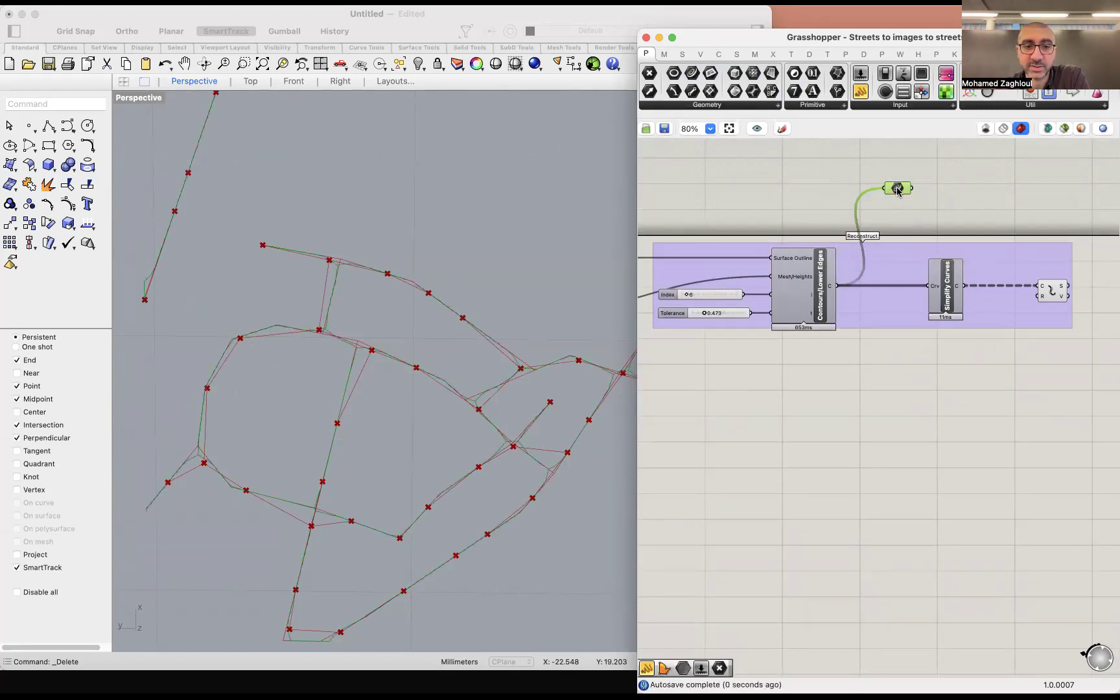
# Step: Hide the preview of the Reconstruct group's final Explode component and move the added Curve parameter below the group
pyautogui.rightClick(1025, 361)
pyautogui.click(1035, 380)
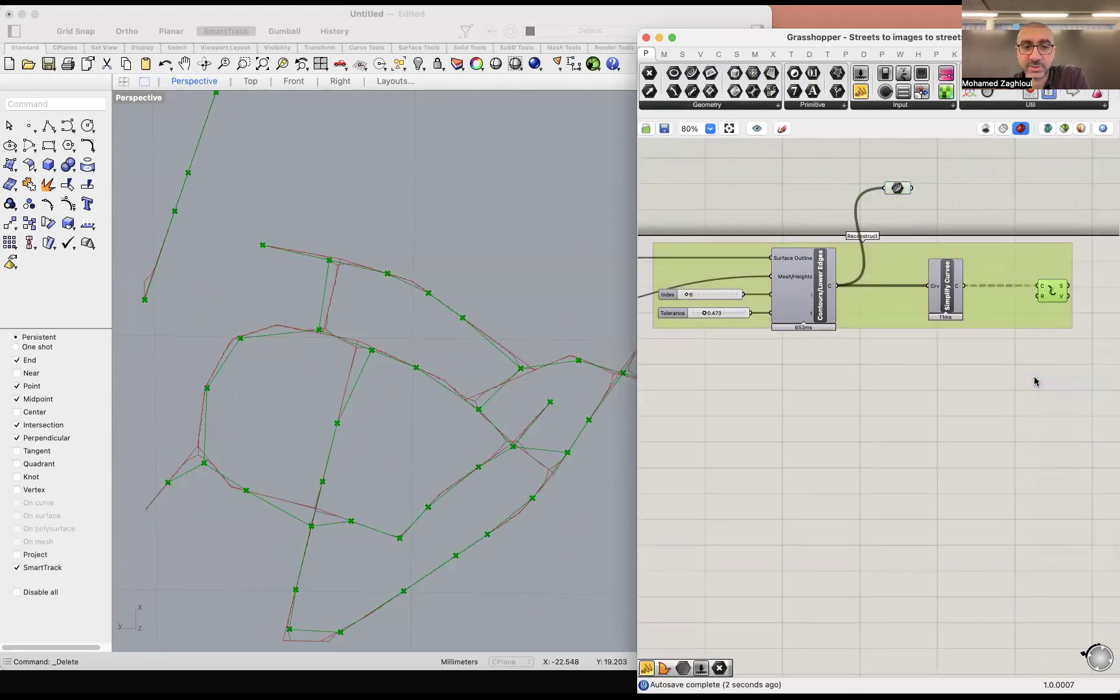
pyautogui.moveTo(902, 190); pyautogui.dragTo(836, 404)
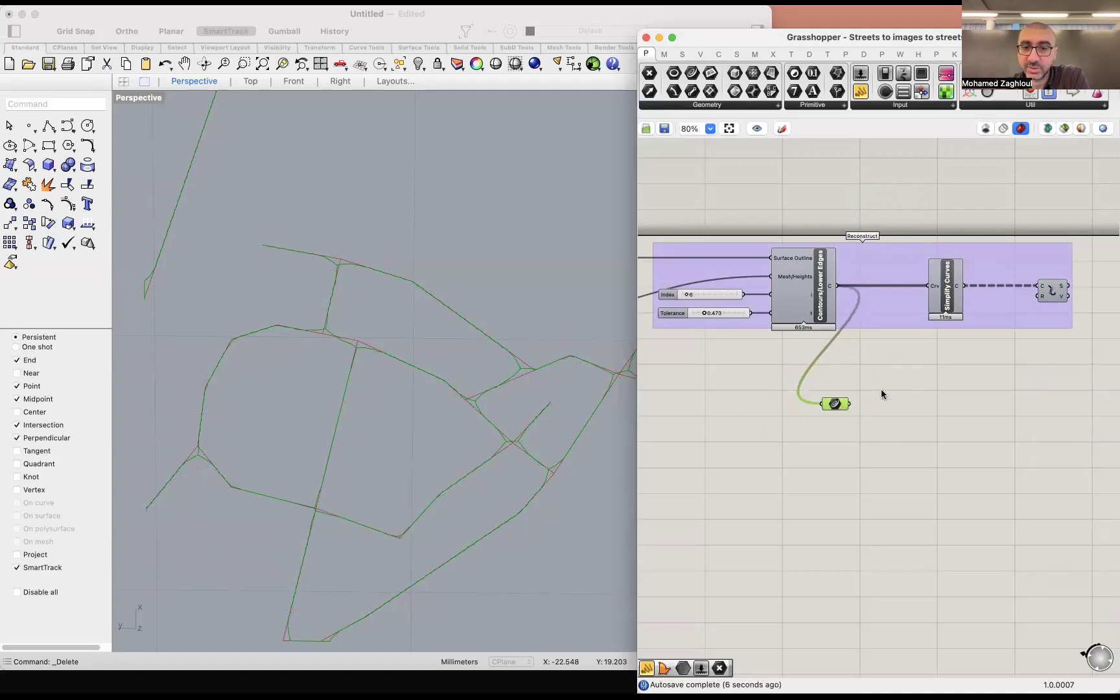
pyautogui.moveTo(951, 292)
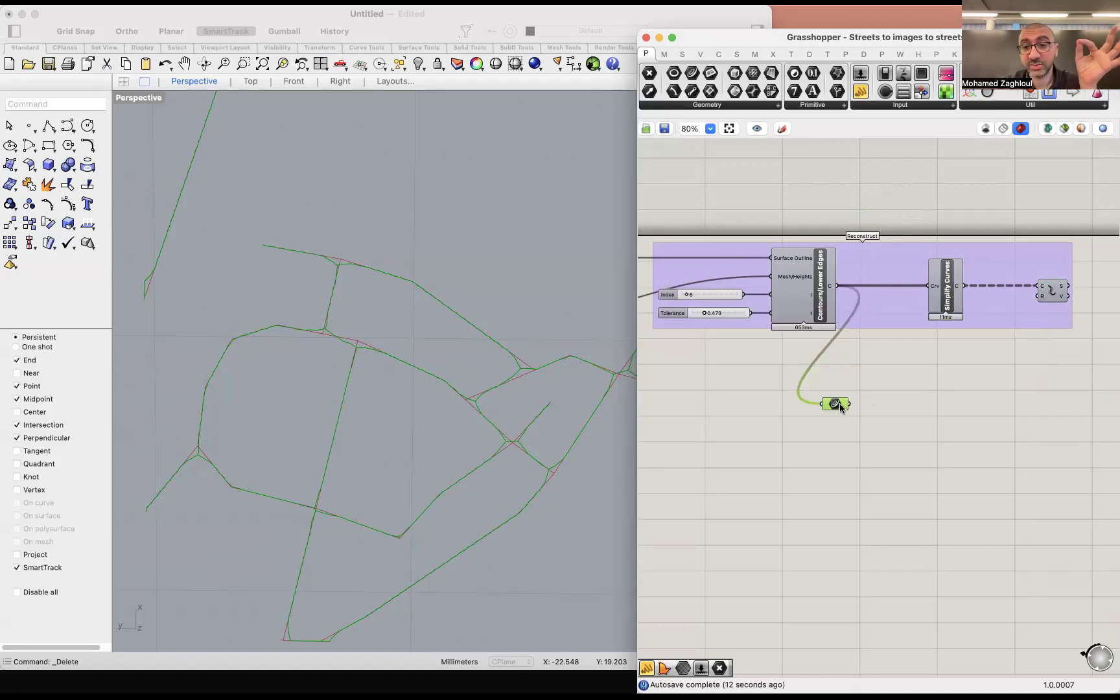
pyautogui.moveTo(839, 407); pyautogui.dragTo(883, 392)
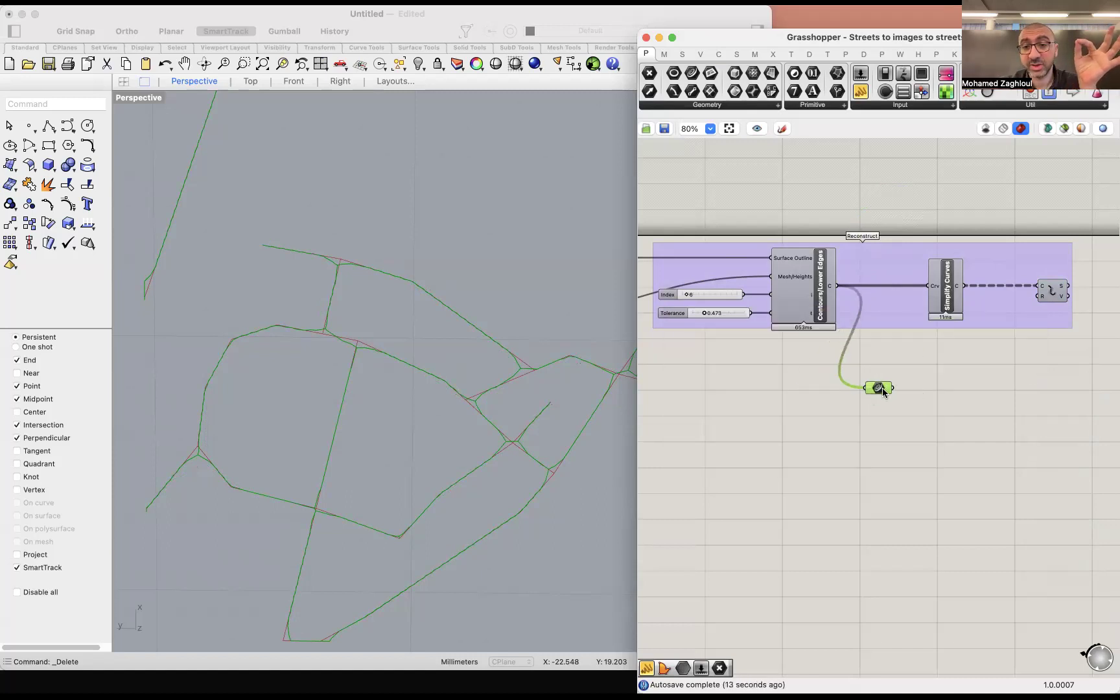
# Step: Add an Explode component fed by the new Curve parameter and inspect the unsimplified curves' vertices in the Perspective view
pyautogui.doubleClick(925, 378)
pyautogui.write('ex')
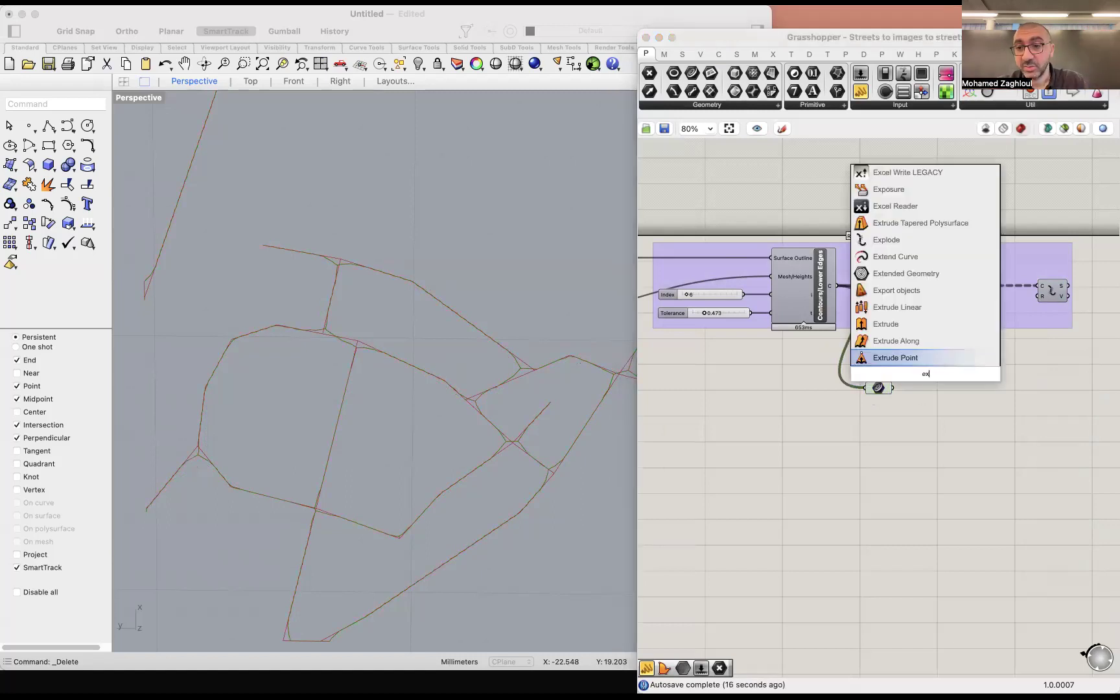
pyautogui.click(897, 241)
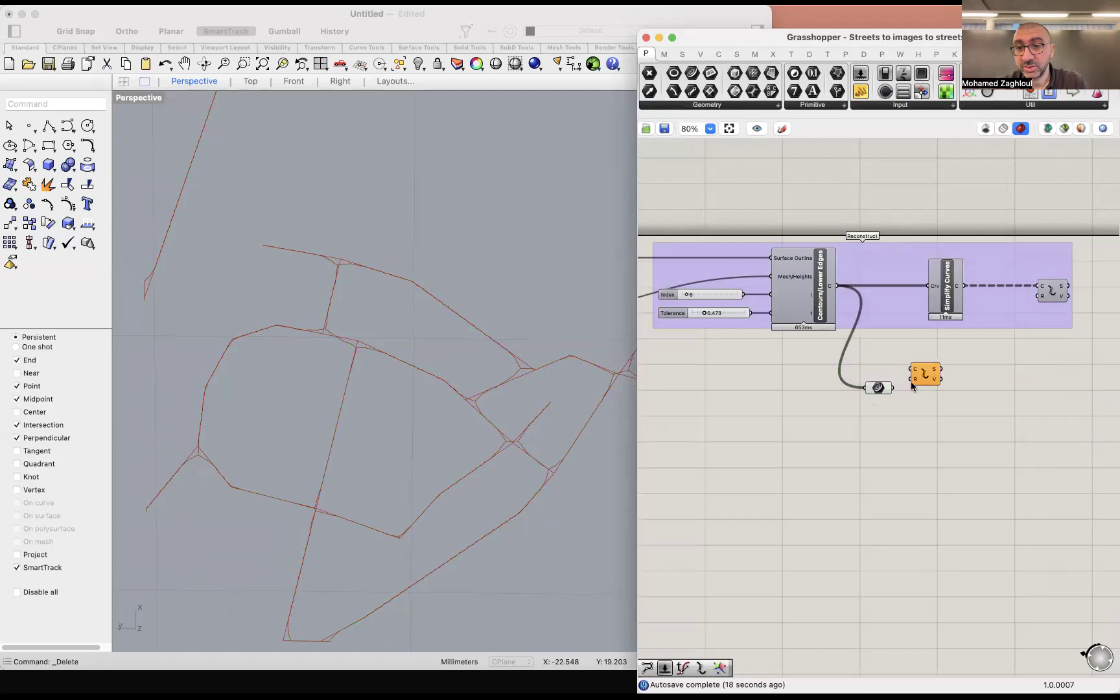
pyautogui.moveTo(904, 368); pyautogui.dragTo(918, 400)
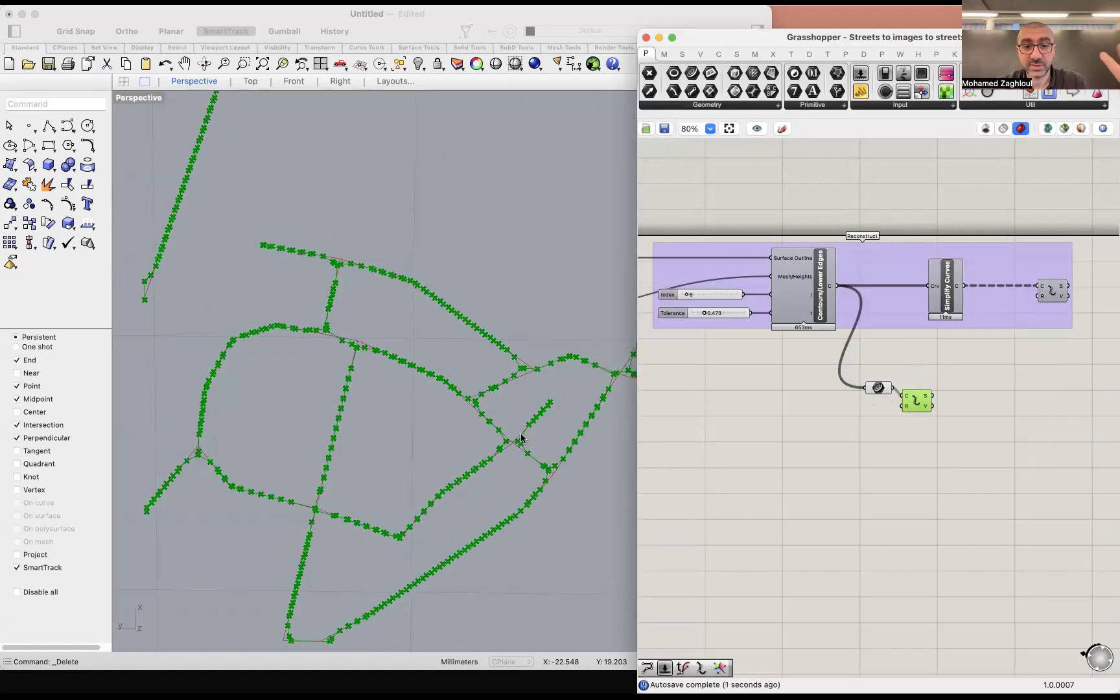
pyautogui.scroll(3, 474, 376)
pyautogui.scroll(4, 473, 376)
pyautogui.scroll(3, 467, 425)
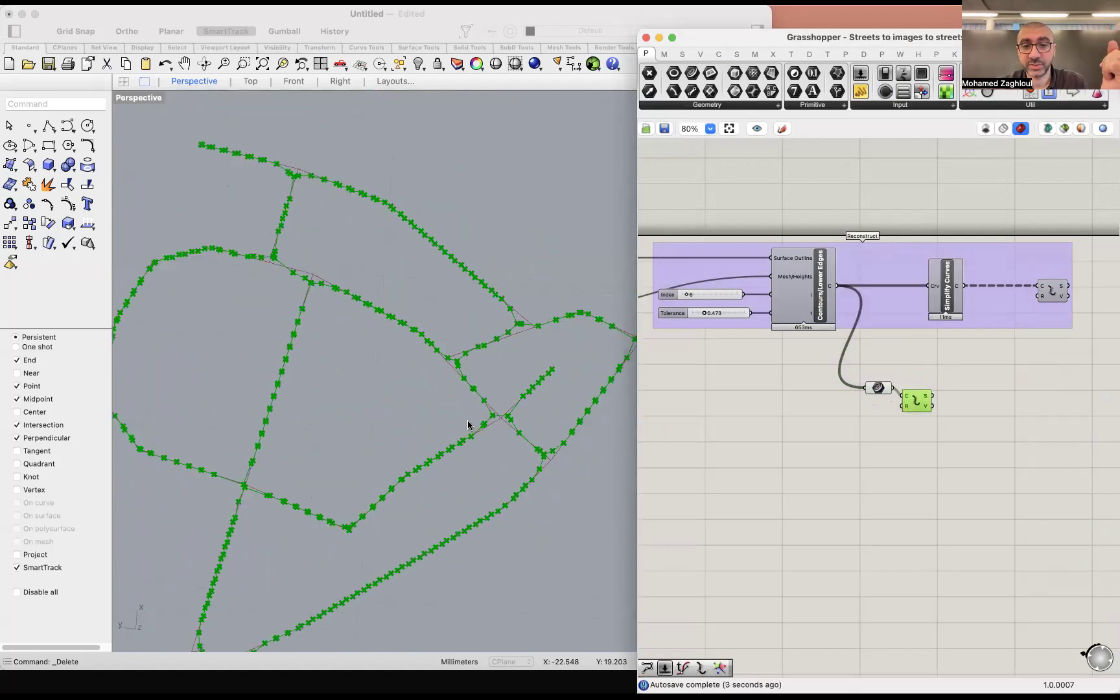
# Step: Delete the added Curve parameter and its Explode component, and turn the Reconstruct group's final Explode preview back on
pyautogui.scroll(-2, 880, 401)
pyautogui.hscroll(-2, 880, 400)
pyautogui.moveTo(985, 320); pyautogui.dragTo(905, 417)
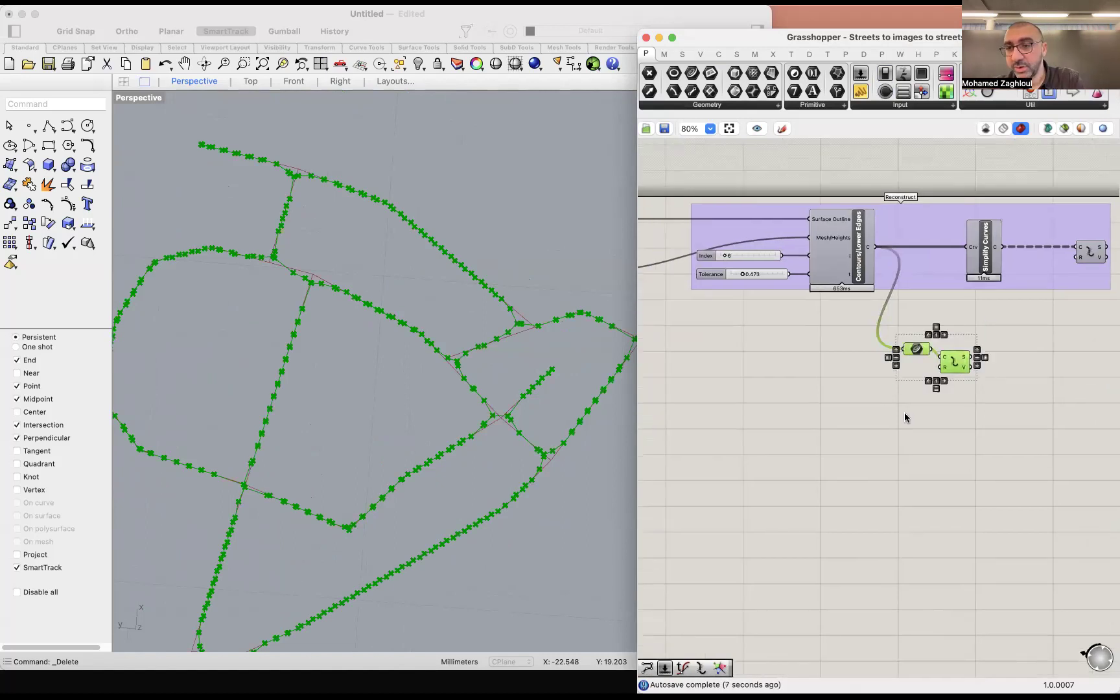
pyautogui.press('Delete')
pyautogui.hscroll(3, 947, 365)
pyautogui.scroll(1, 948, 364)
pyautogui.rightClick(1008, 355)
pyautogui.click(1040, 357)
# Step: Set the V Count slider in the Inputs&Deconstruct group to 50
pyautogui.scroll(-6, 1056, 324)
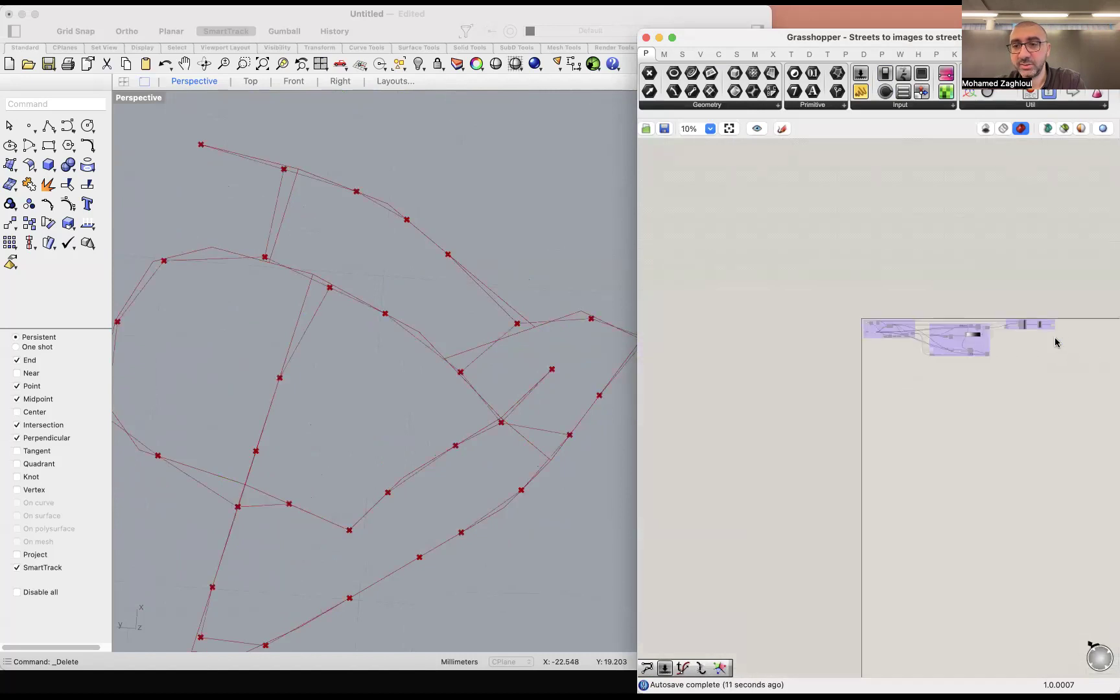
pyautogui.scroll(7, 1057, 342)
pyautogui.scroll(-3, 972, 337)
pyautogui.scroll(2, 753, 327)
pyautogui.doubleClick(753, 327)
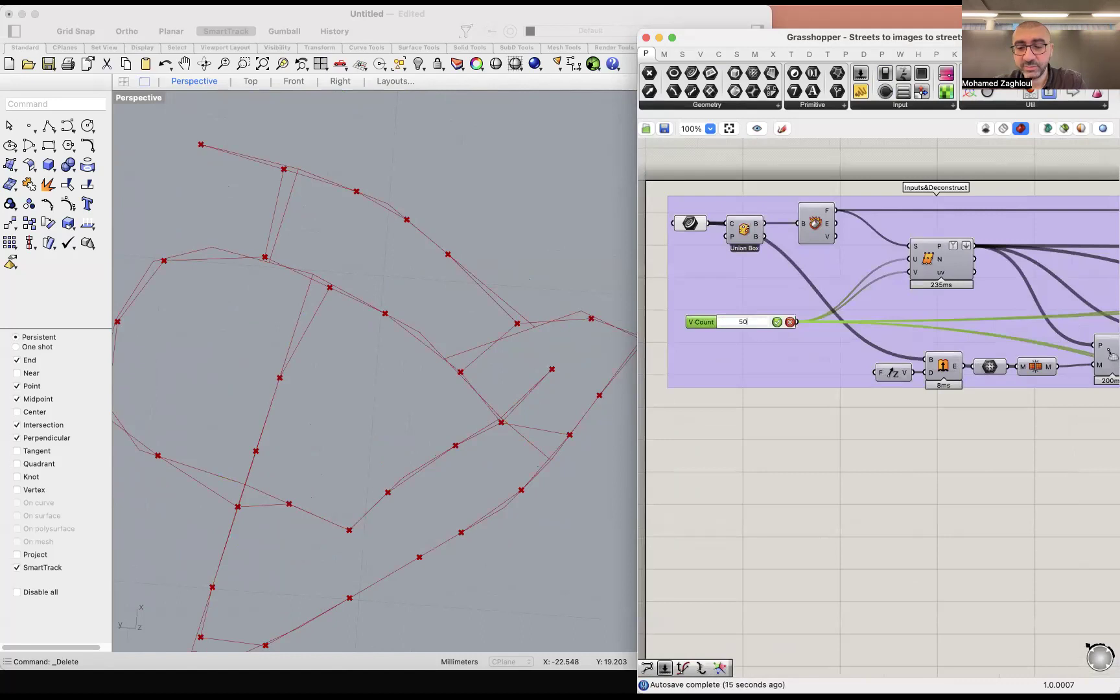
pyautogui.press('Return')
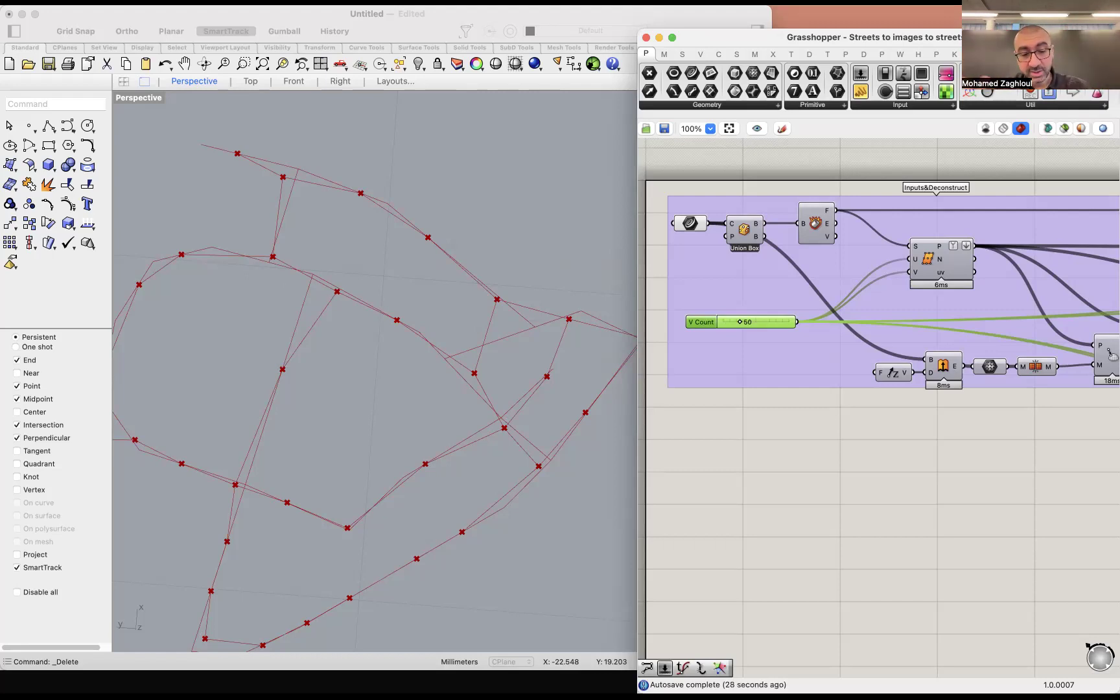
# Step: Check the feature extraction slide of the Lecture_07 presentation in PowerPoint and return to Grasshopper
pyautogui.press('super+Tab')
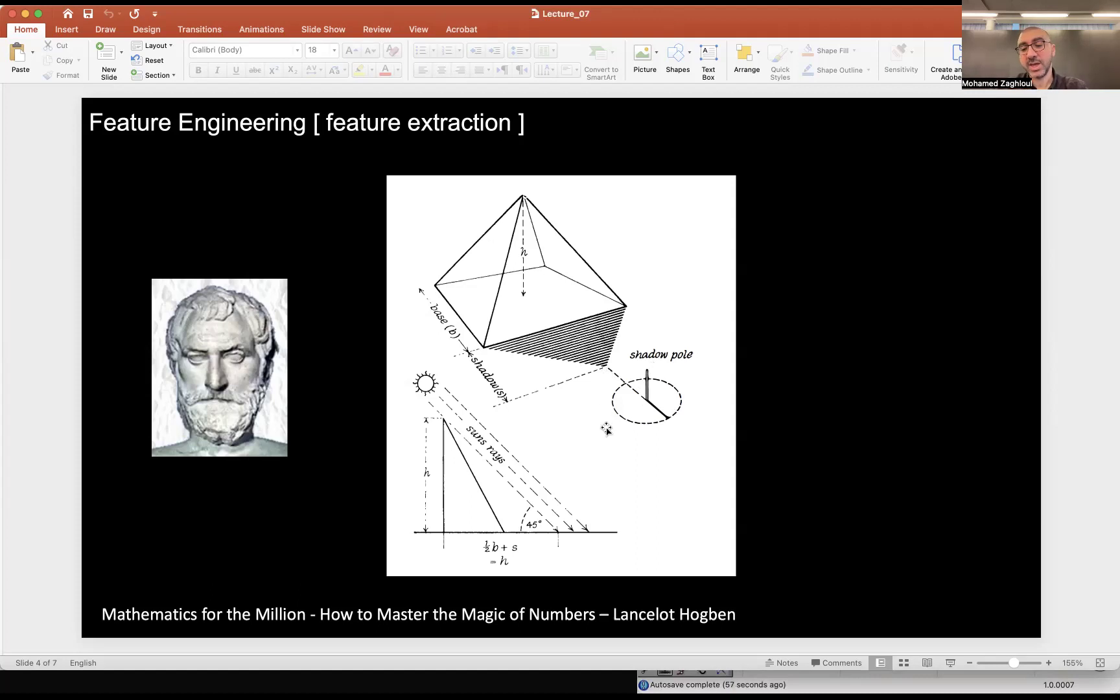
pyautogui.press('pagedown')
pyautogui.press('pageup')
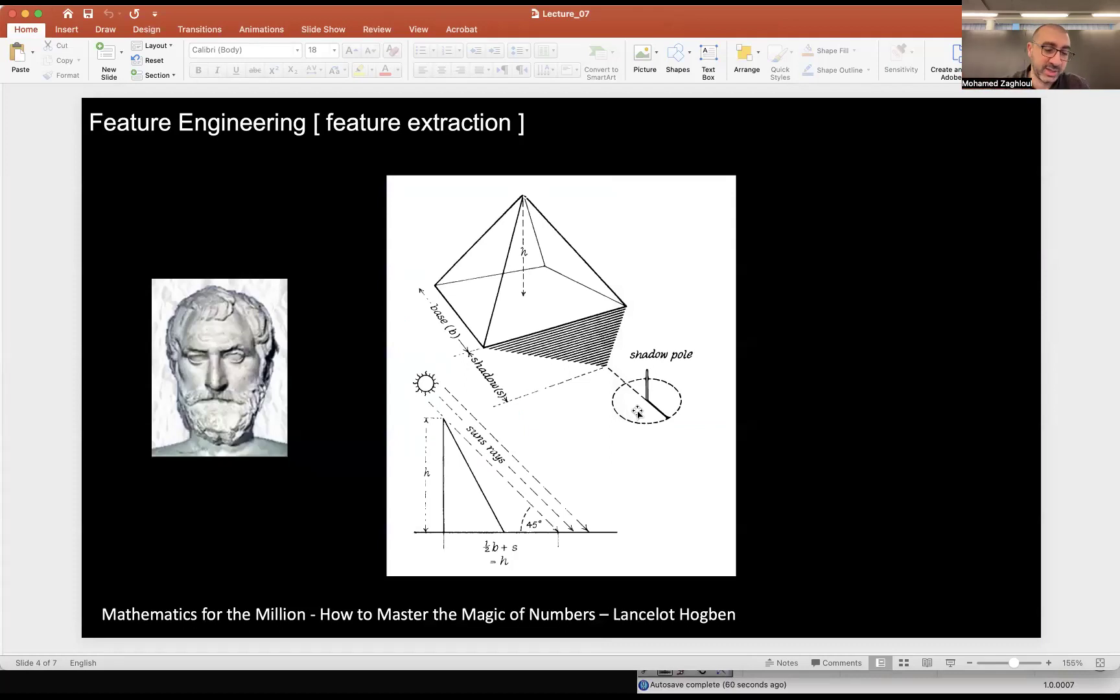
pyautogui.press('super+Tab')
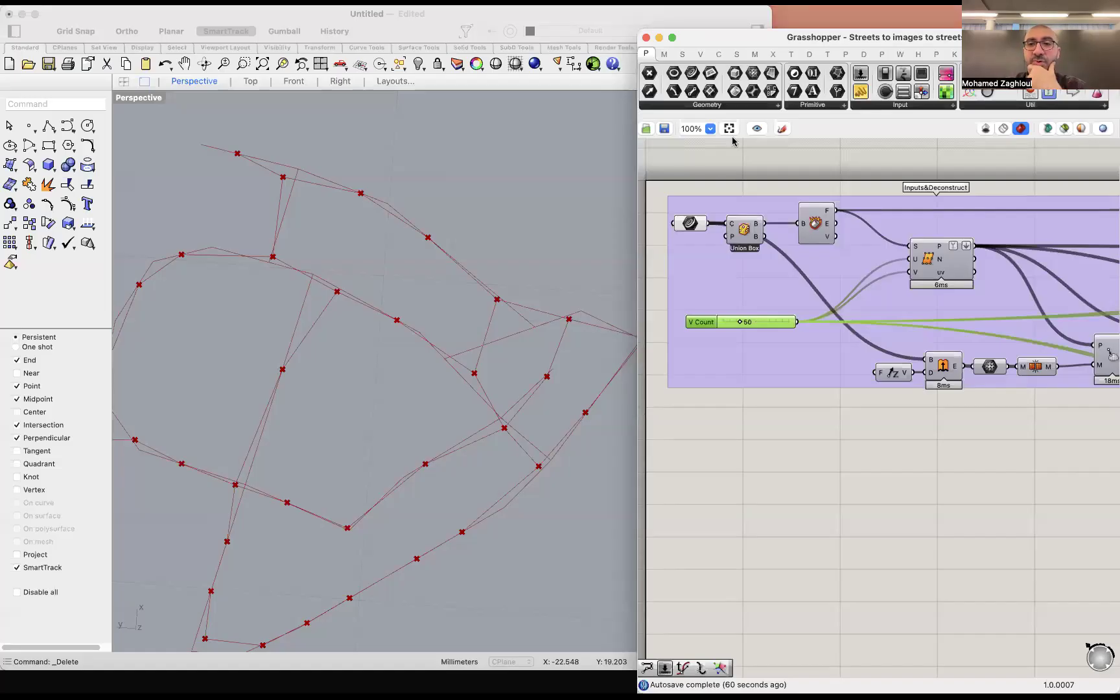
# Step: Clear the selection, switch to the SOM-Uncertain Streets definition and bring its Inputs group into focus
pyautogui.click(830, 170)
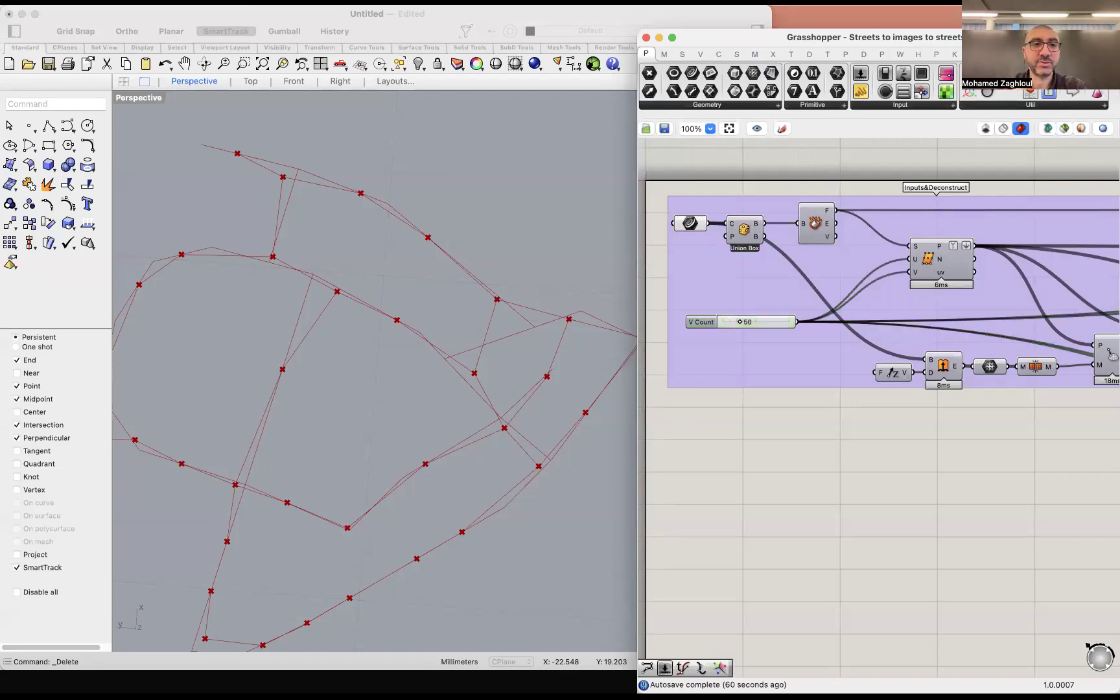
pyautogui.click(285, 2)
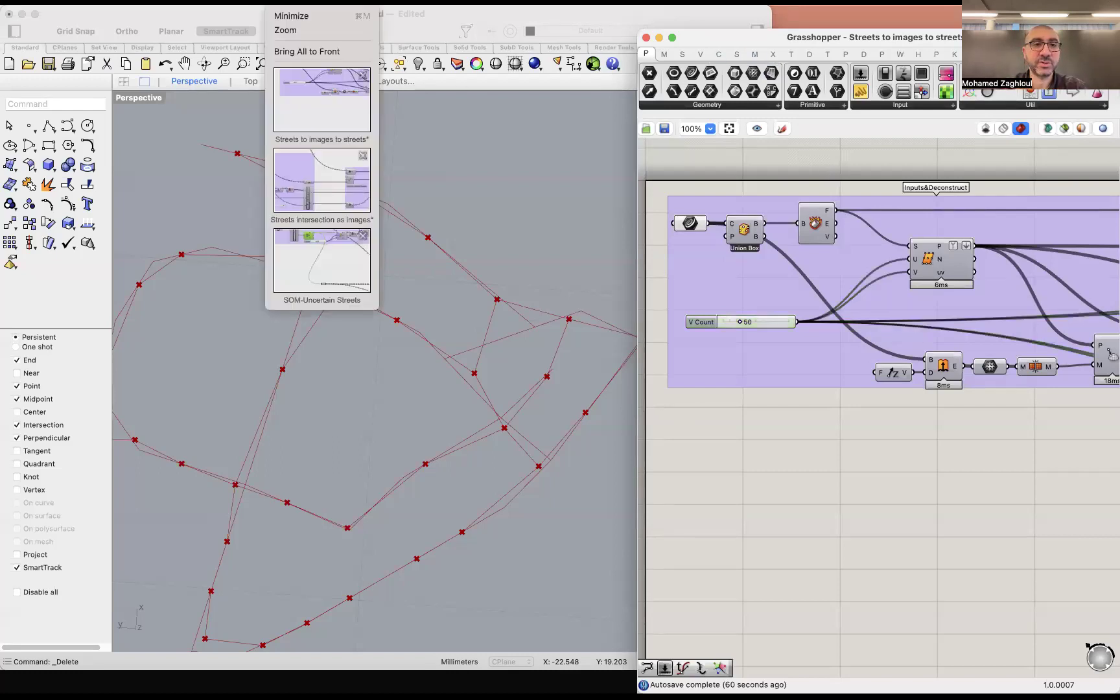
pyautogui.click(308, 284)
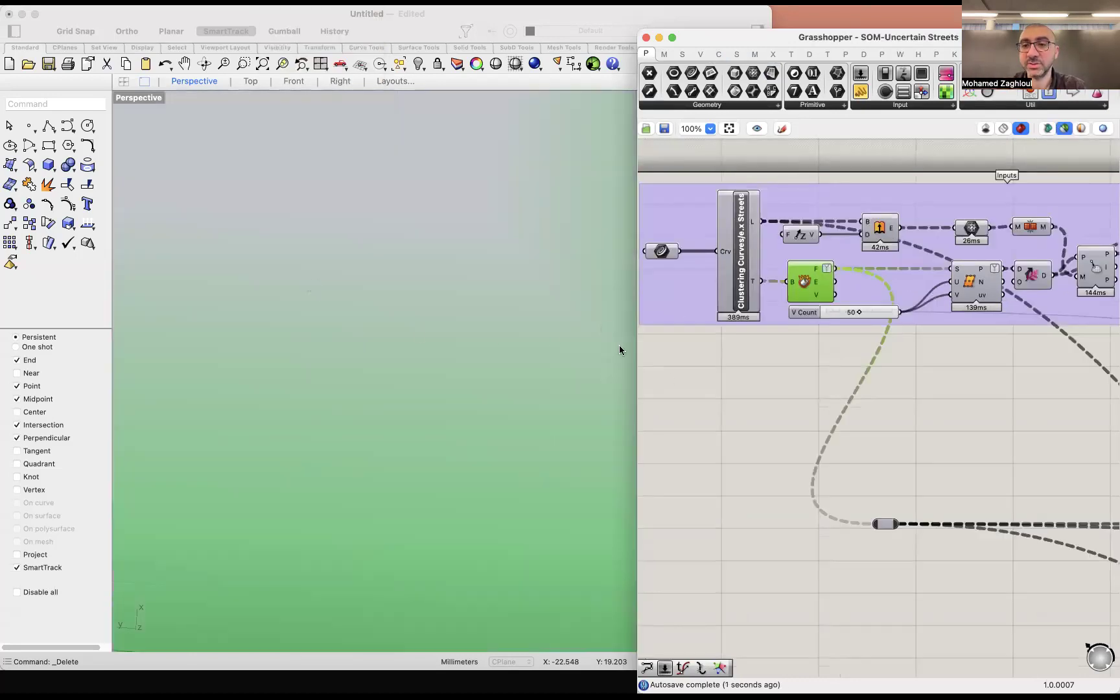
pyautogui.click(750, 337)
pyautogui.scroll(-8, 752, 350)
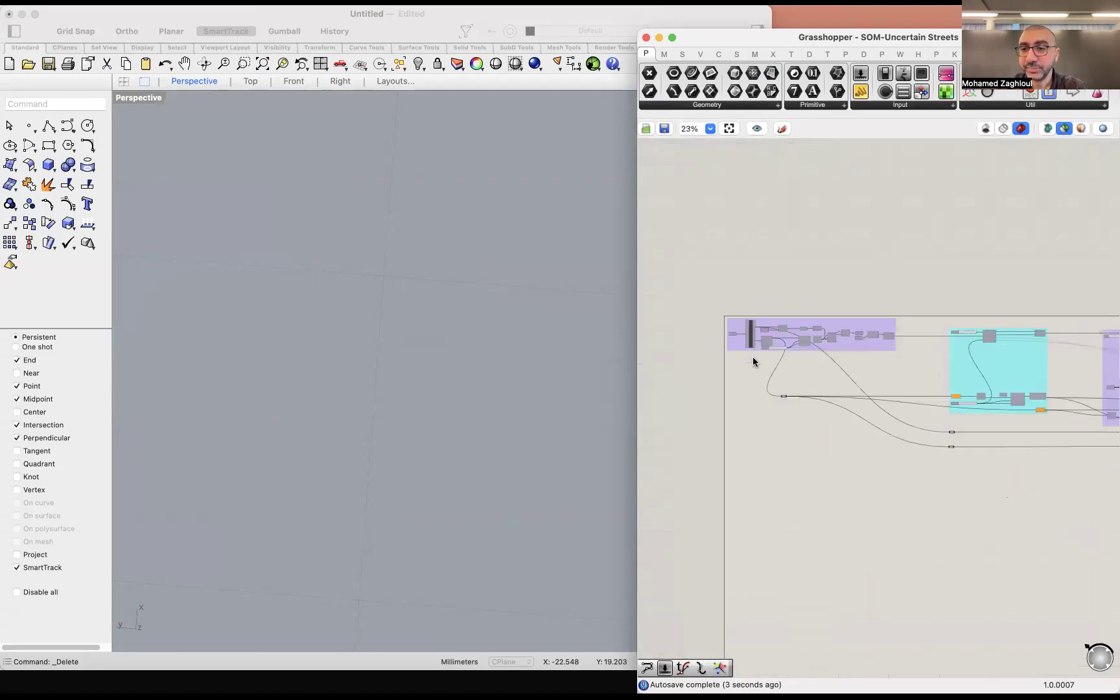
pyautogui.scroll(5, 771, 361)
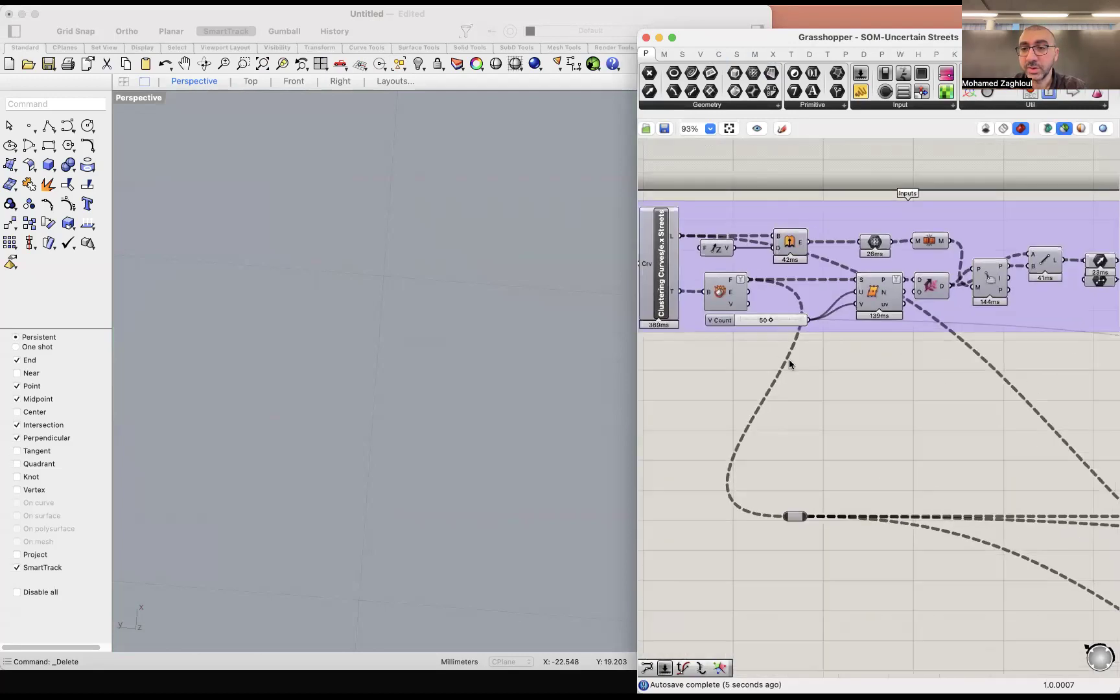
pyautogui.scroll(-3, 872, 372)
pyautogui.scroll(3, 935, 371)
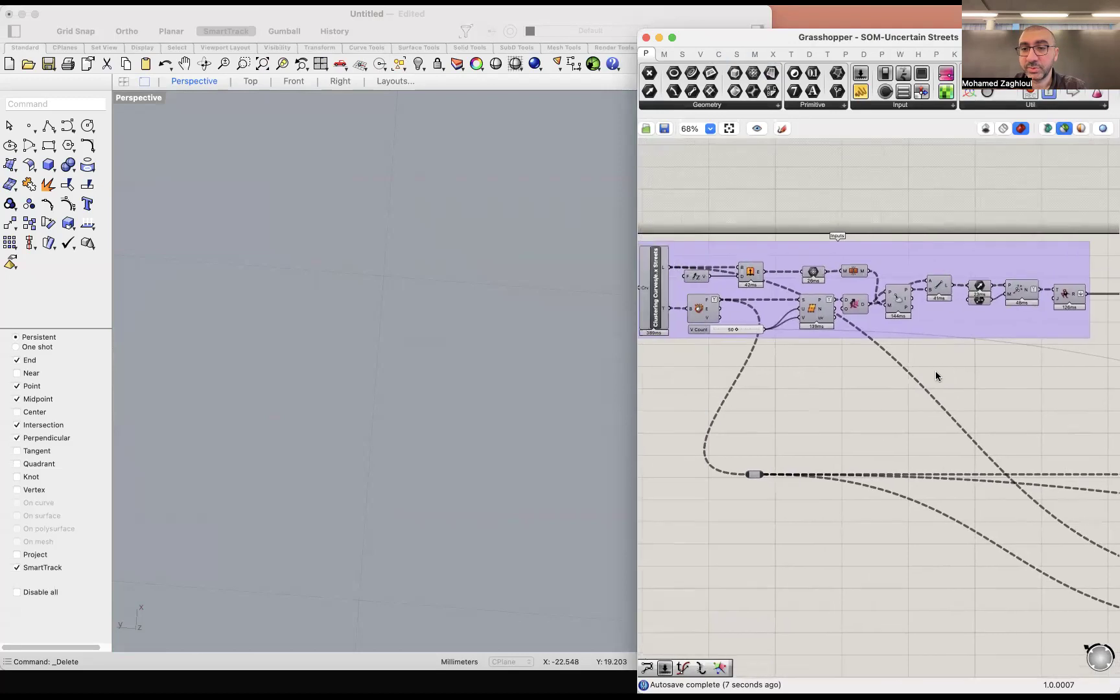
pyautogui.moveTo(951, 367); pyautogui.dragTo(990, 368)
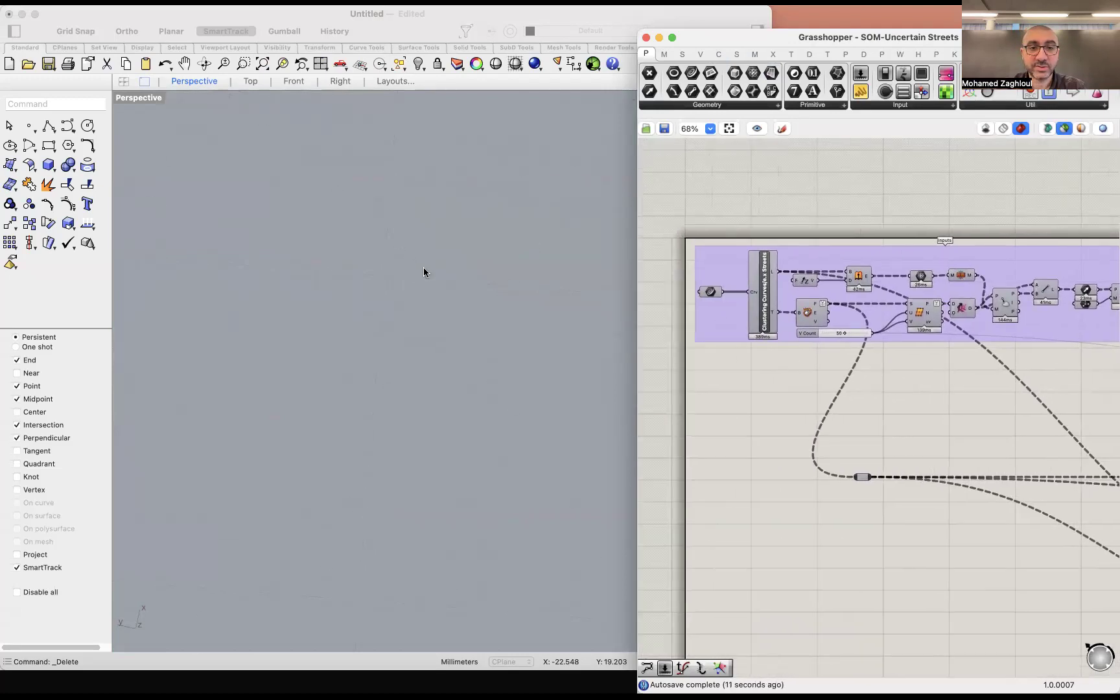
# Step: Show the preview of all components and examine the full matrix of street patterns in the Rhino viewport
pyautogui.scroll(-5, 424, 273)
pyautogui.click(1065, 129)
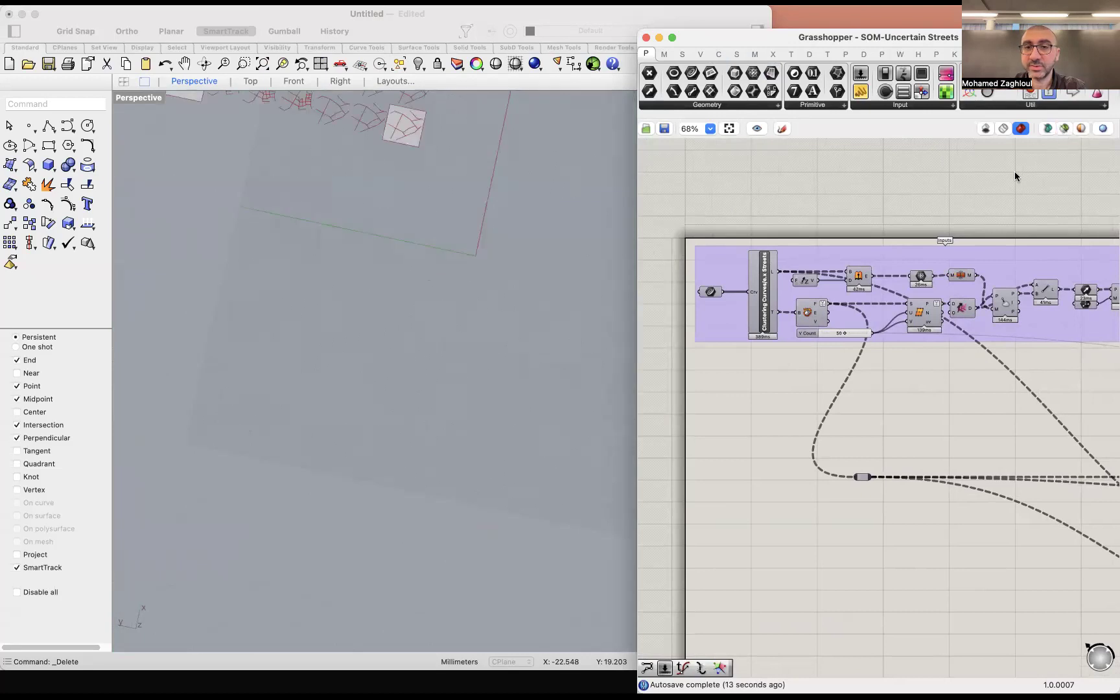
pyautogui.scroll(-10, 478, 297)
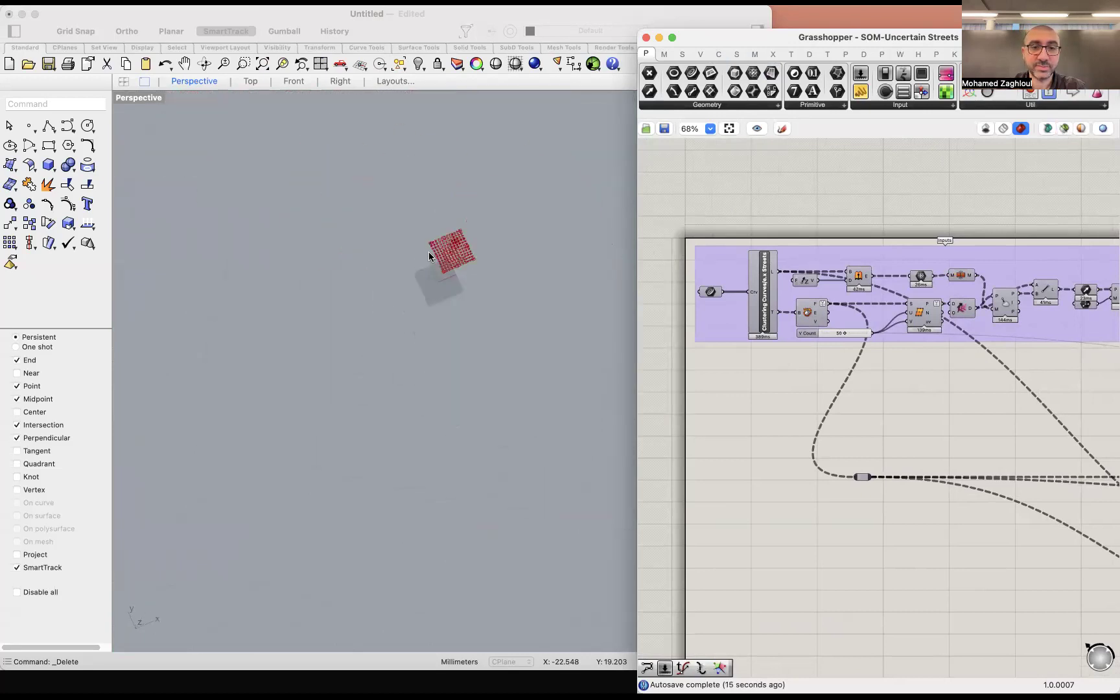
pyautogui.scroll(5, 429, 251)
pyautogui.scroll(5, 461, 262)
pyautogui.scroll(-5, 429, 317)
pyautogui.scroll(5, 482, 275)
pyautogui.scroll(-5, 483, 273)
pyautogui.scroll(5, 453, 274)
pyautogui.scroll(-3, 327, 280)
pyautogui.scroll(4, 328, 280)
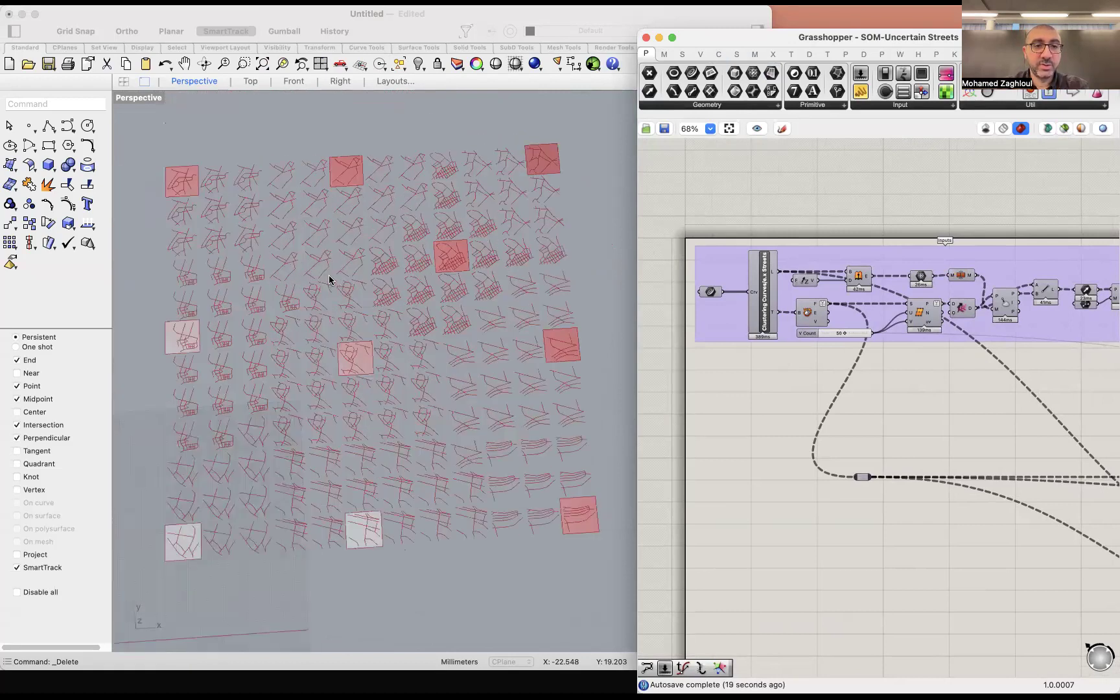
# Step: Turn on the preview of the Curve parameter at the start of the Inputs group and bring its street samples into view
pyautogui.click(699, 332)
pyautogui.rightClick(707, 361)
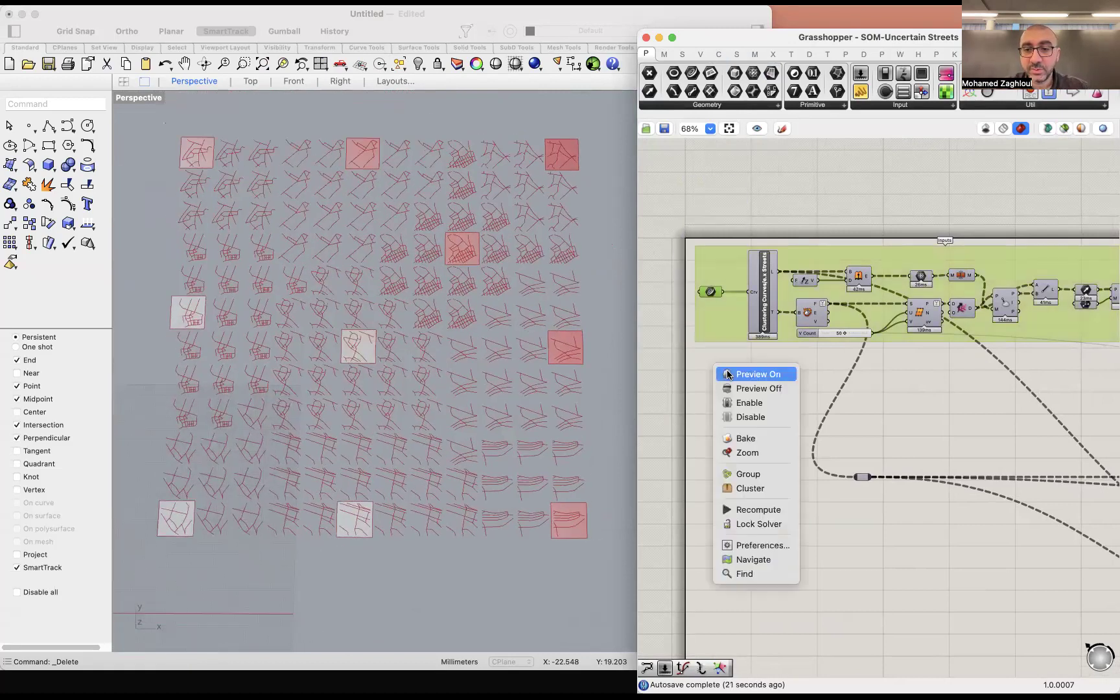
pyautogui.click(731, 370)
pyautogui.scroll(5, 495, 300)
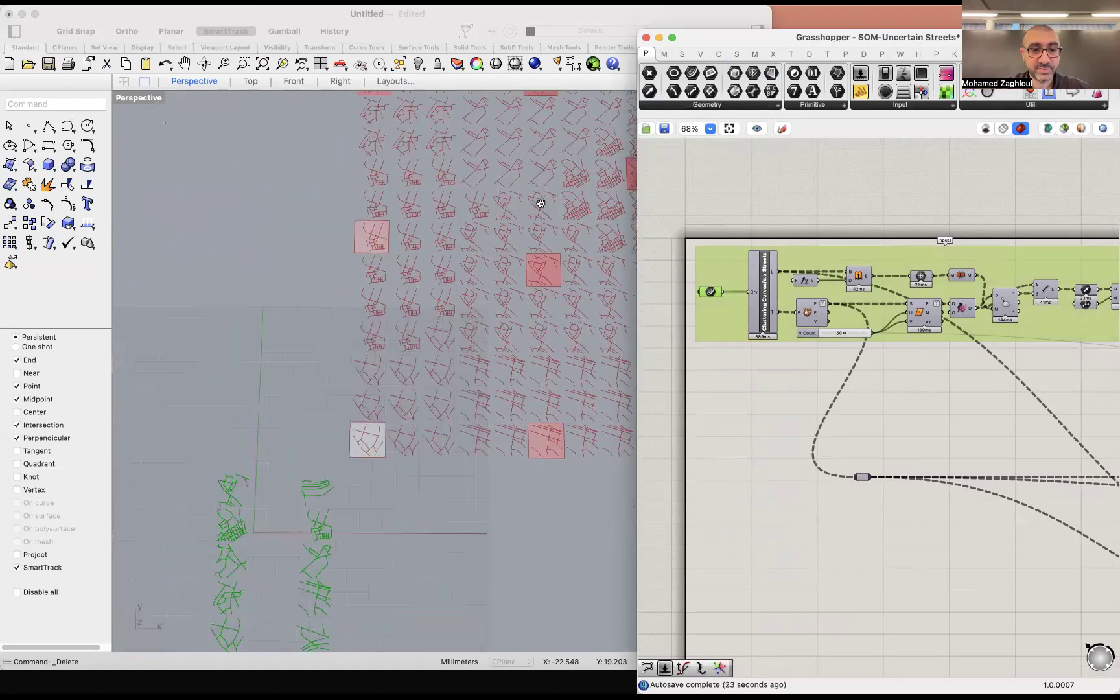
pyautogui.scroll(-3, 295, 431)
pyautogui.scroll(5, 289, 435)
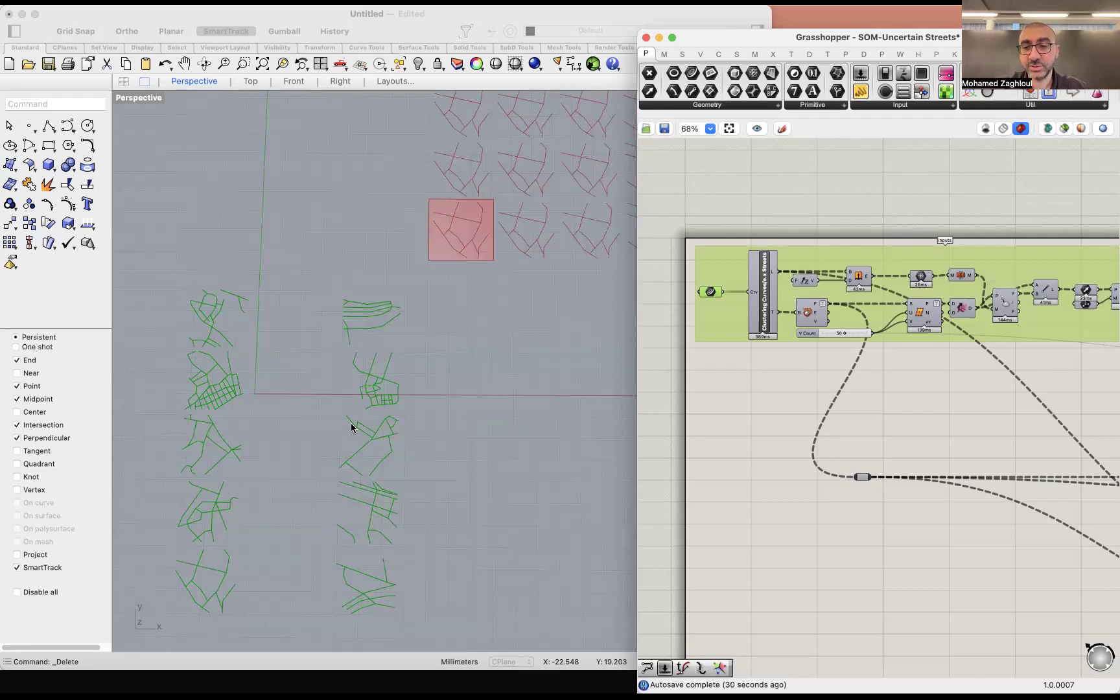
# Step: Compare the matrix of street patterns with the input street samples and check the data held by the Curve parameter
pyautogui.scroll(-10, 350, 429)
pyautogui.scroll(8, 497, 323)
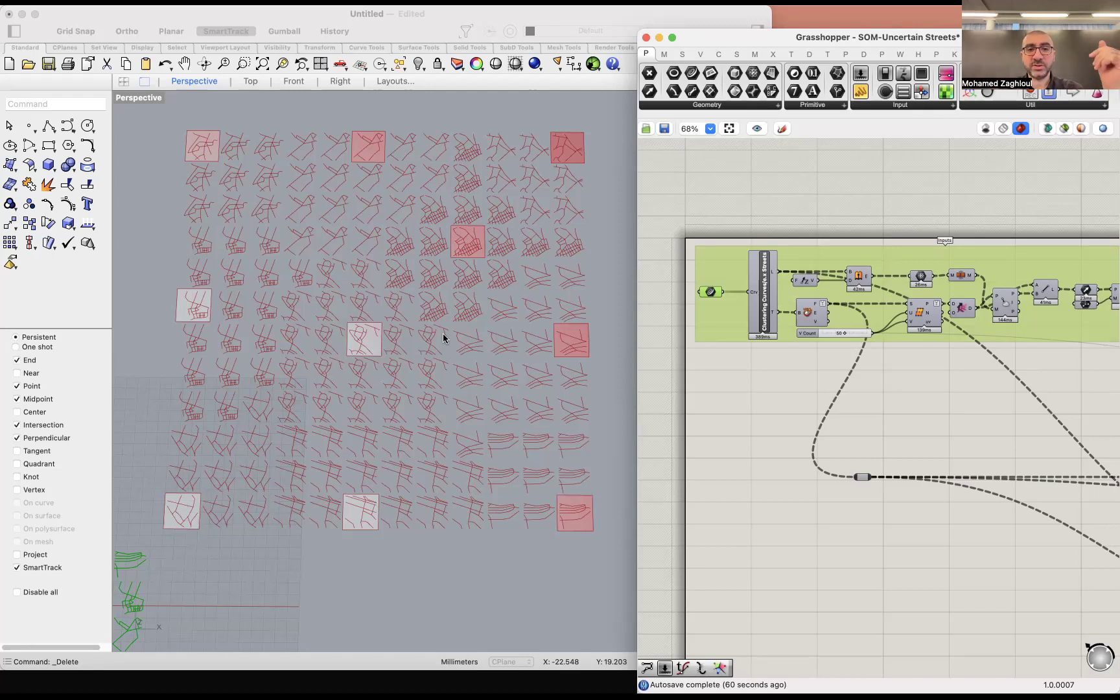
pyautogui.moveTo(411, 375); pyautogui.dragTo(547, 244)
pyautogui.scroll(10, 307, 500)
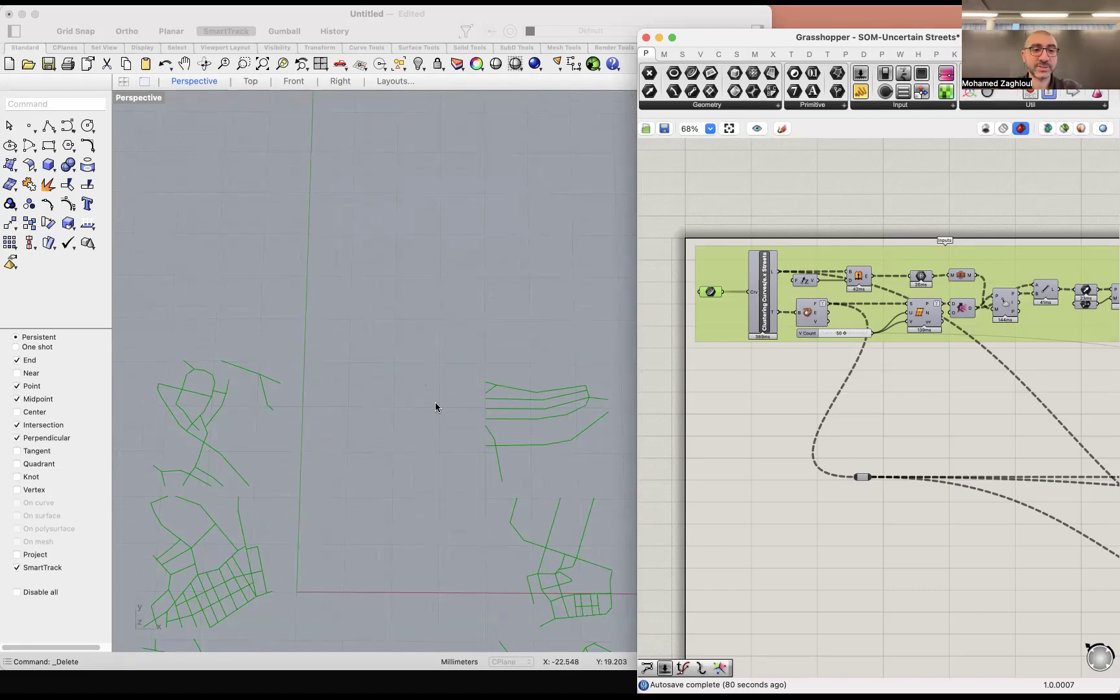
pyautogui.scroll(-10, 233, 430)
pyautogui.scroll(-3, 233, 429)
pyautogui.scroll(6, 388, 317)
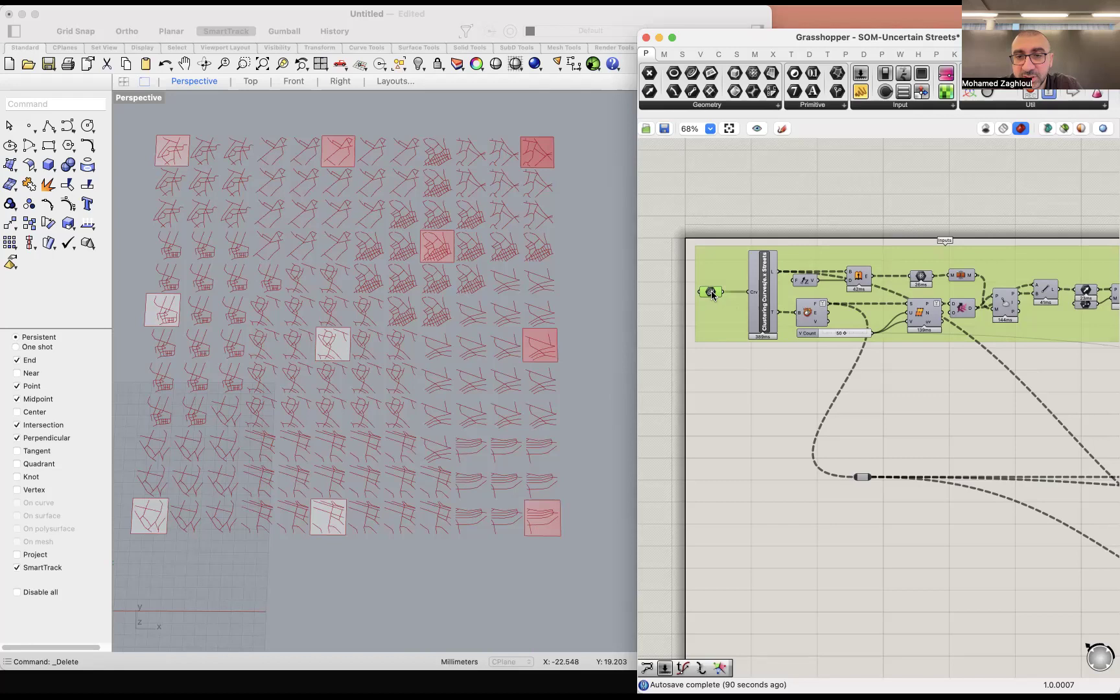
pyautogui.scroll(2, 712, 290)
pyautogui.moveTo(710, 290)
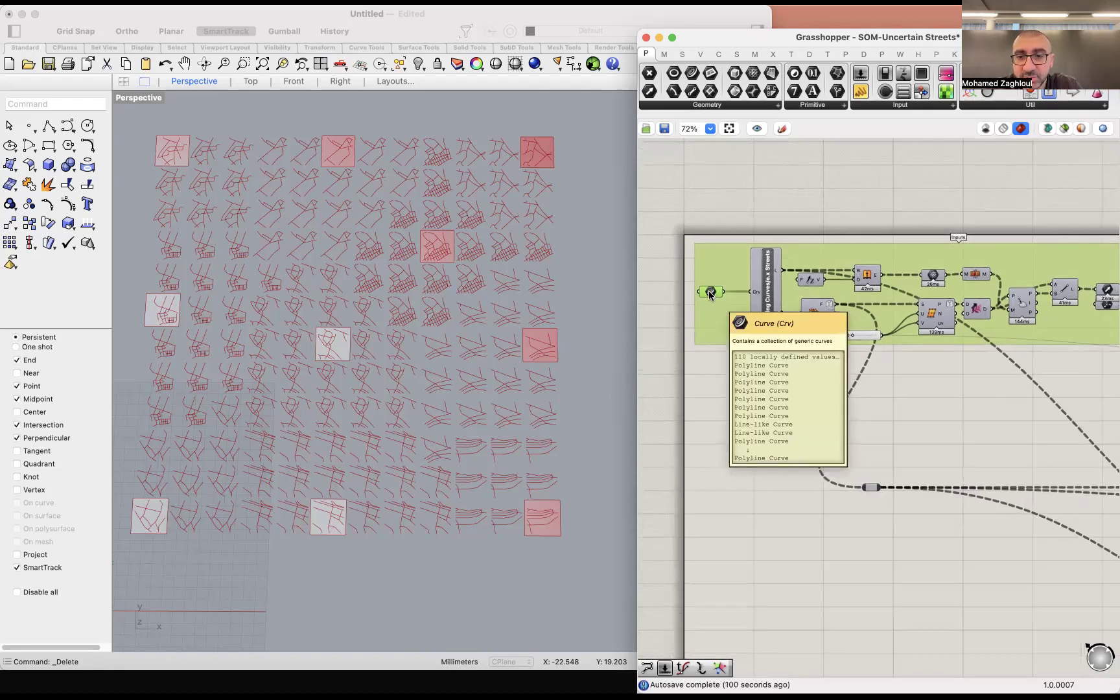
pyautogui.scroll(-5, 412, 312)
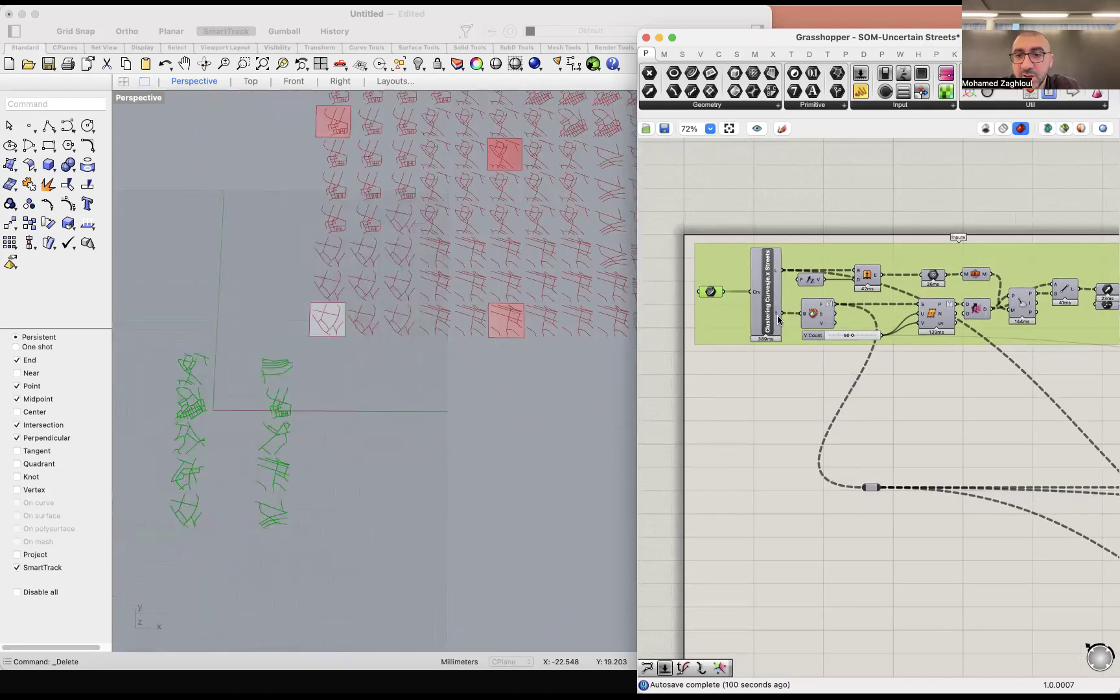
# Step: Limit the preview to selected components and inspect the Deconstruct Brep output and the joined mesh in the Inputs group
pyautogui.click(813, 314)
pyautogui.click(1065, 129)
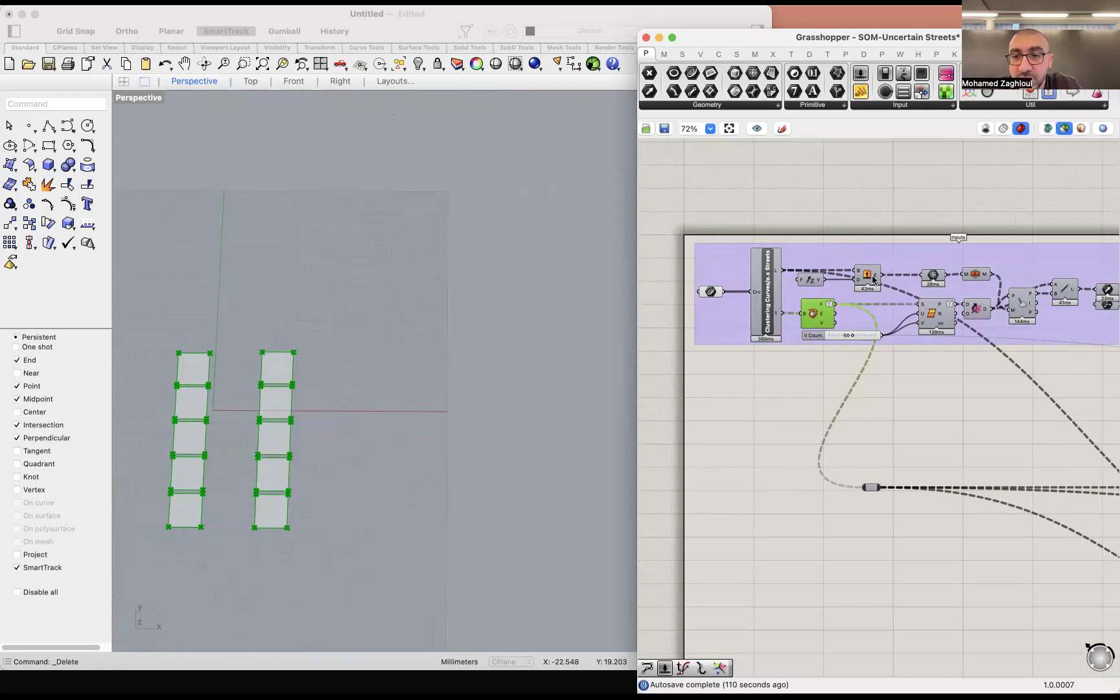
pyautogui.click(979, 276)
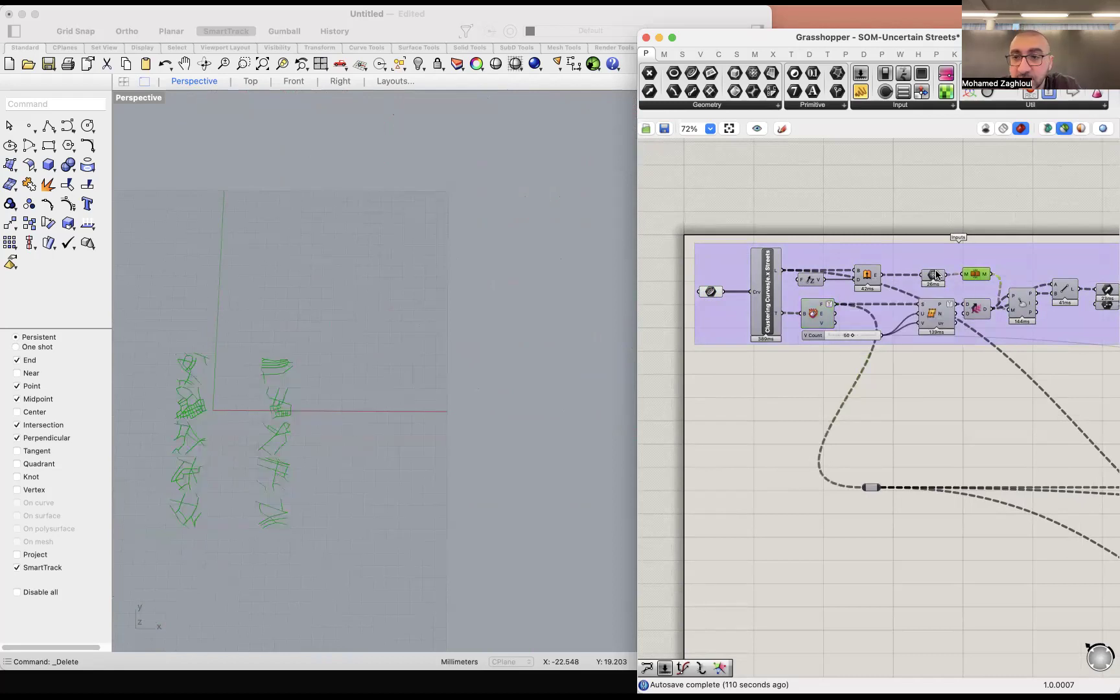
pyautogui.scroll(5, 1031, 316)
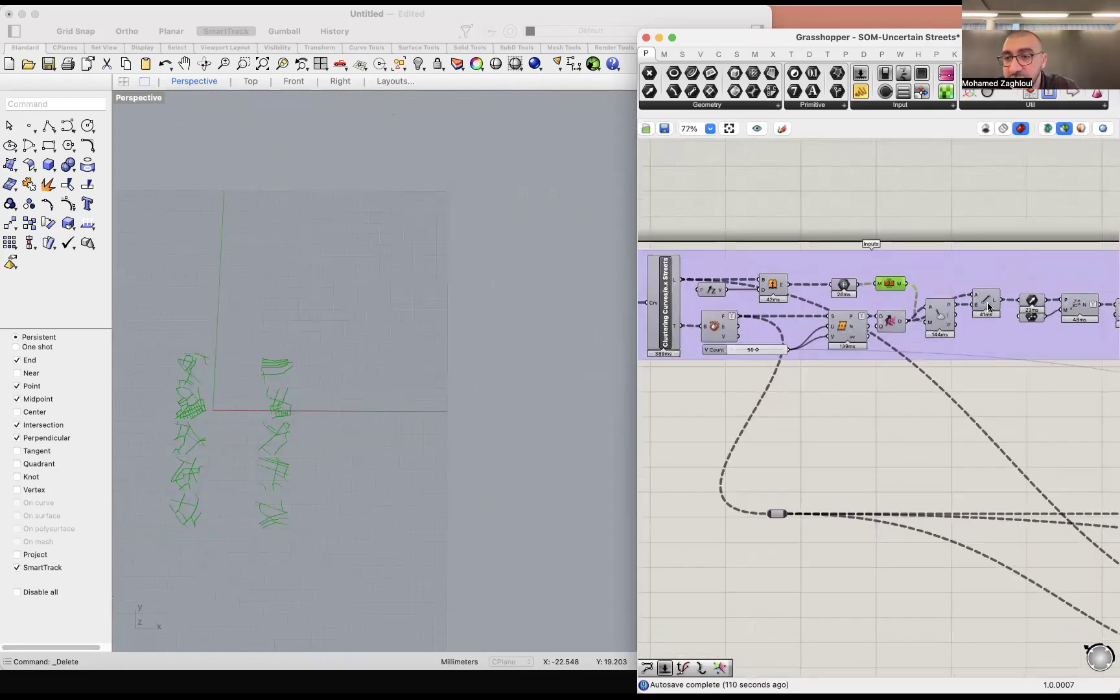
# Step: Preview the Line component of the Inputs group and examine its lines on the street sample tiles up close
pyautogui.click(985, 304)
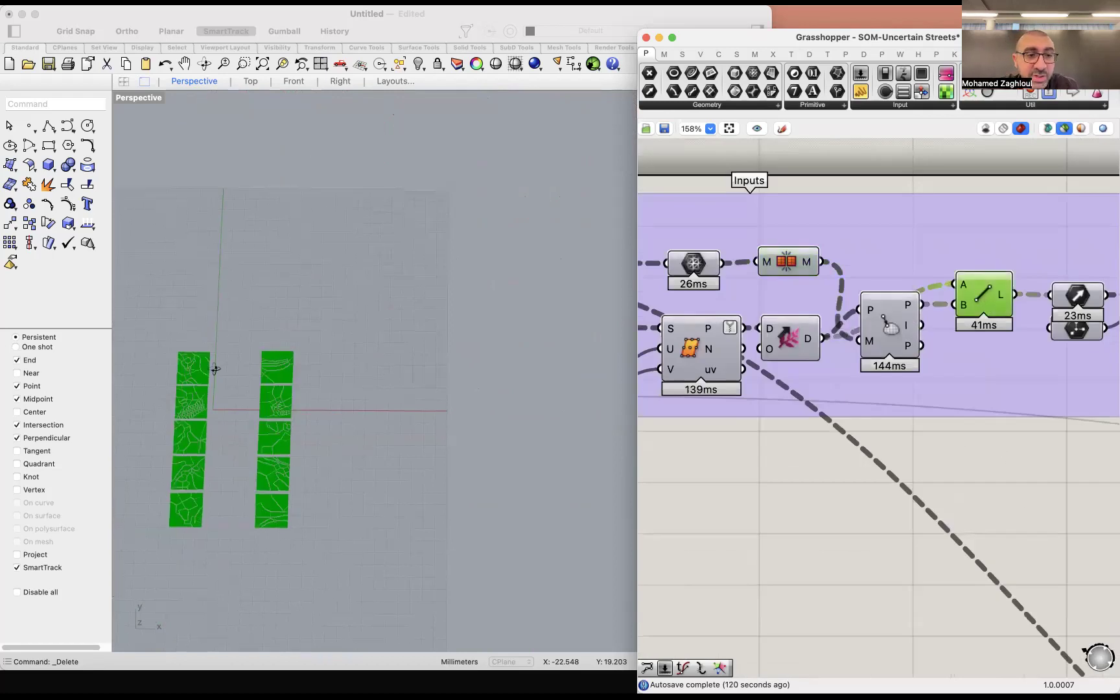
pyautogui.scroll(6, 174, 371)
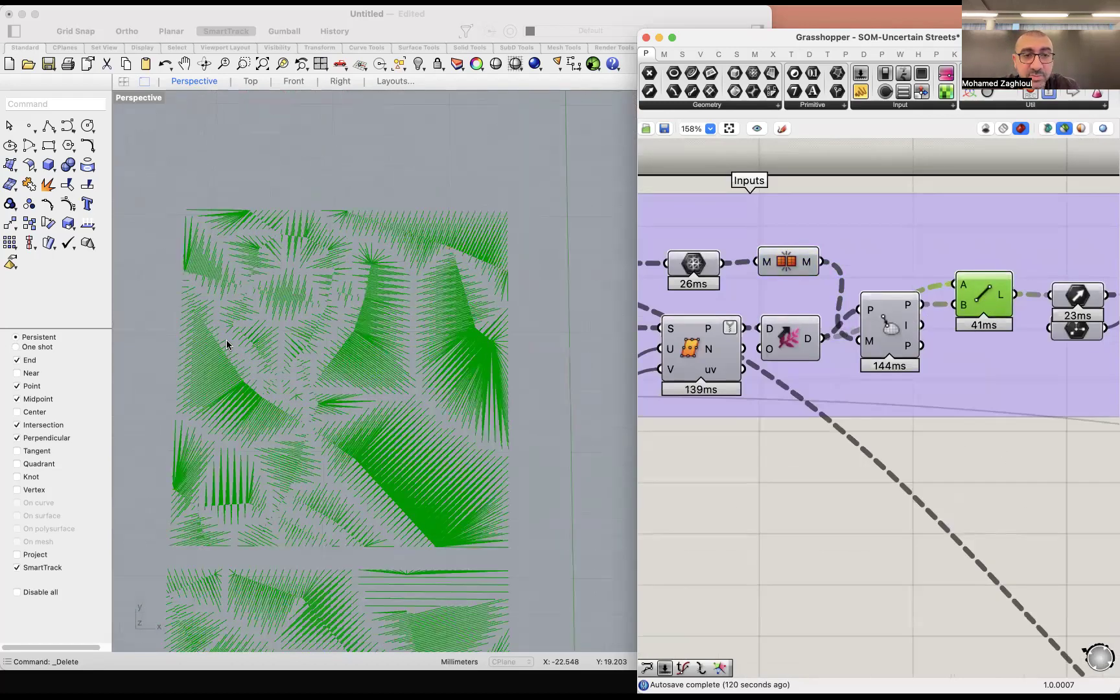
pyautogui.scroll(-8, 226, 344)
pyautogui.scroll(4, 219, 475)
pyautogui.scroll(-2, 218, 477)
pyautogui.scroll(2, 217, 477)
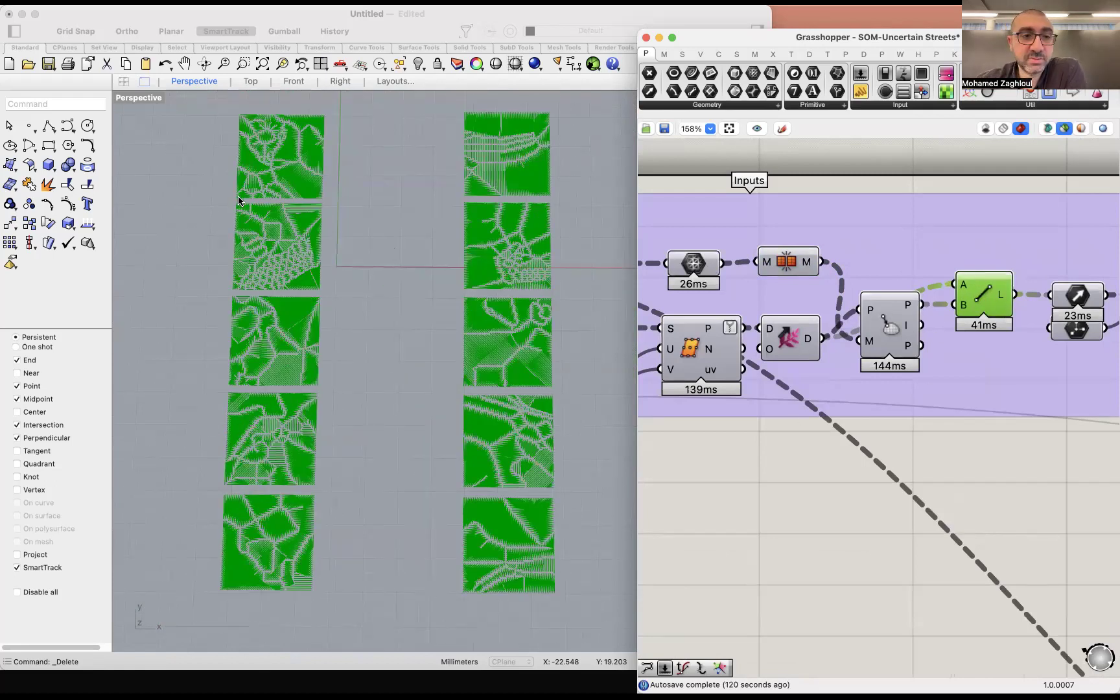
pyautogui.scroll(1, 239, 194)
pyautogui.scroll(-3, 240, 188)
pyautogui.scroll(8, 233, 191)
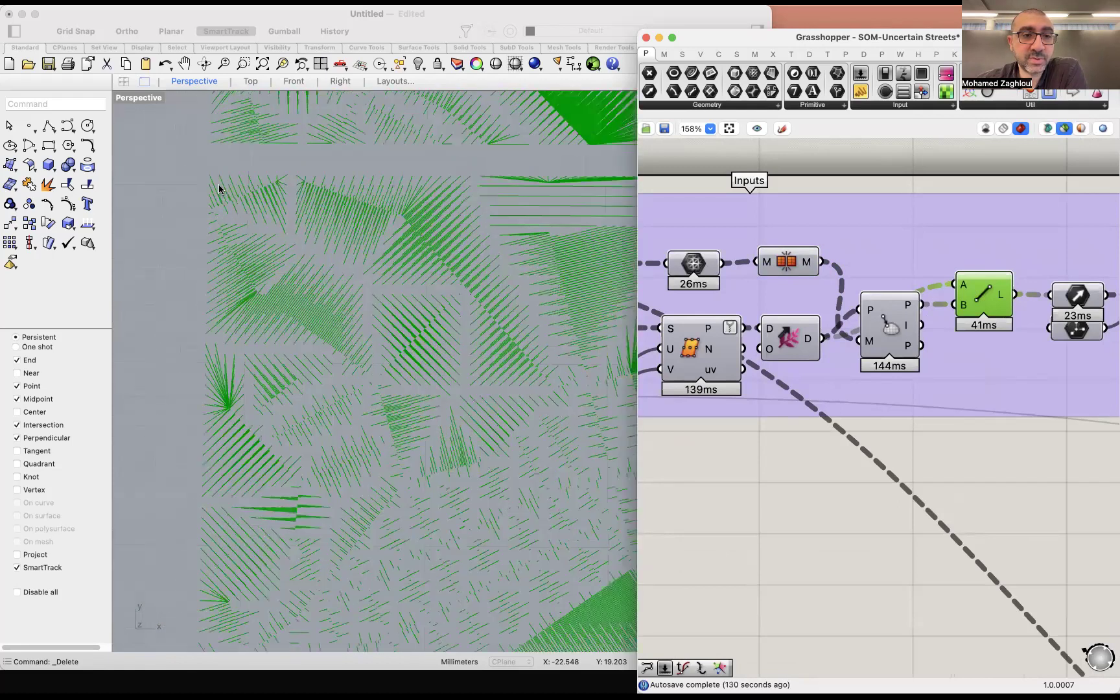
# Step: Review the V Count slider that sets the grid density and check the data in the Line component's output
pyautogui.hscroll(-5, 786, 310)
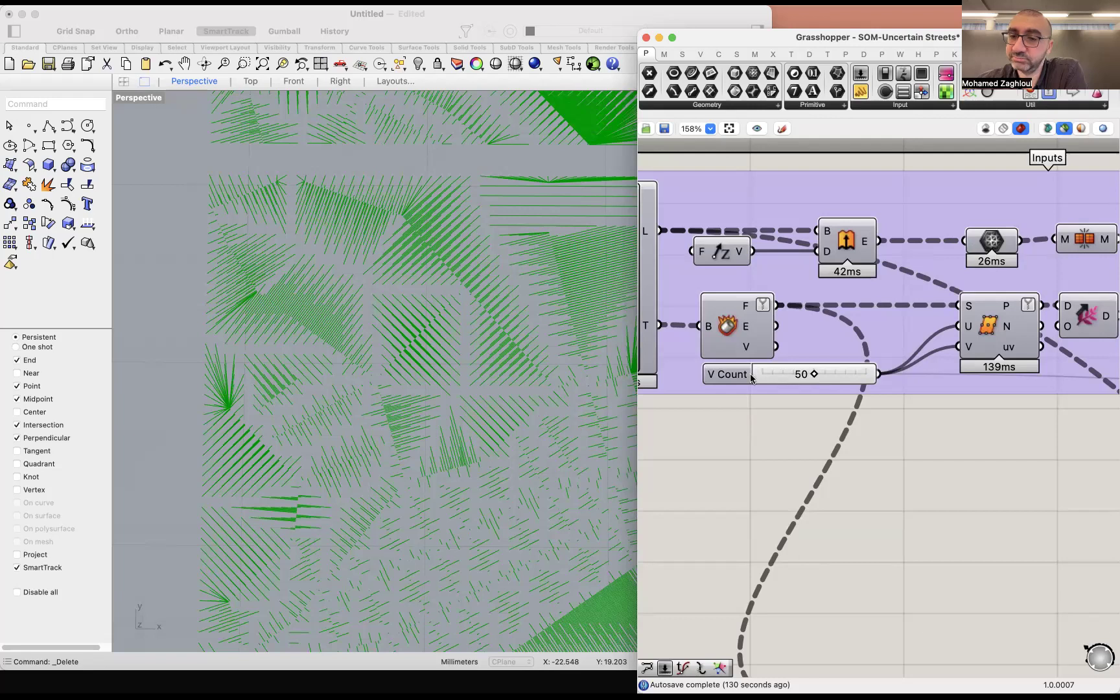
pyautogui.scroll(-6, 408, 336)
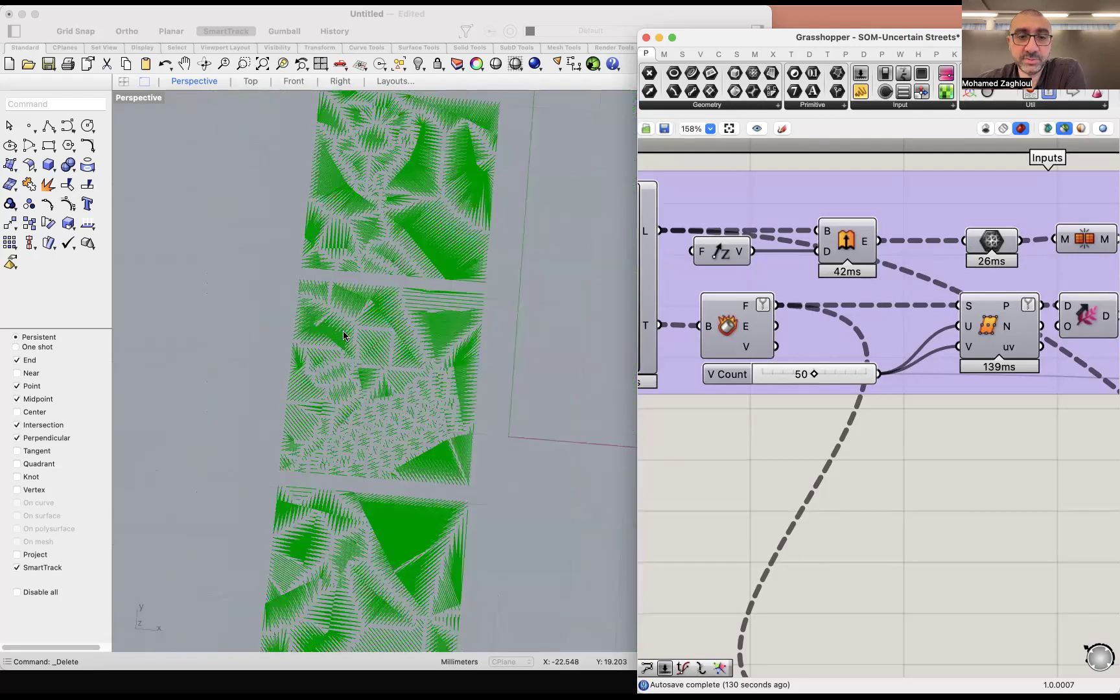
pyautogui.scroll(-2, 344, 335)
pyautogui.scroll(-5, 800, 356)
pyautogui.hscroll(2, 798, 362)
pyautogui.scroll(-3, 798, 361)
pyautogui.scroll(3, 792, 358)
pyautogui.hscroll(3, 771, 358)
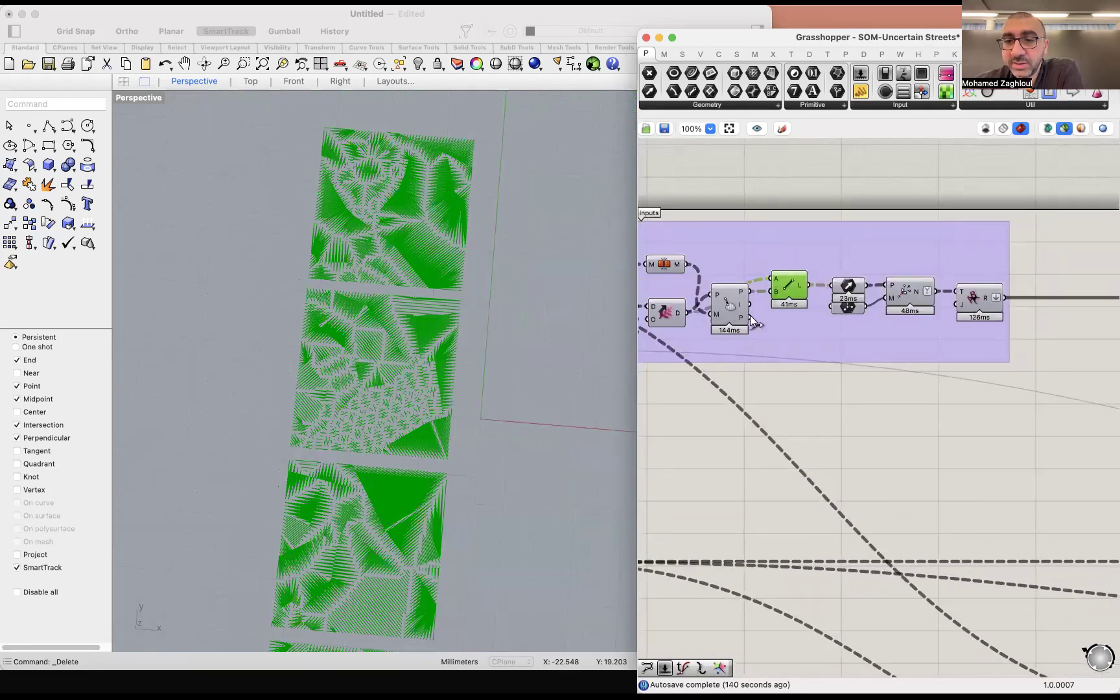
pyautogui.moveTo(798, 293)
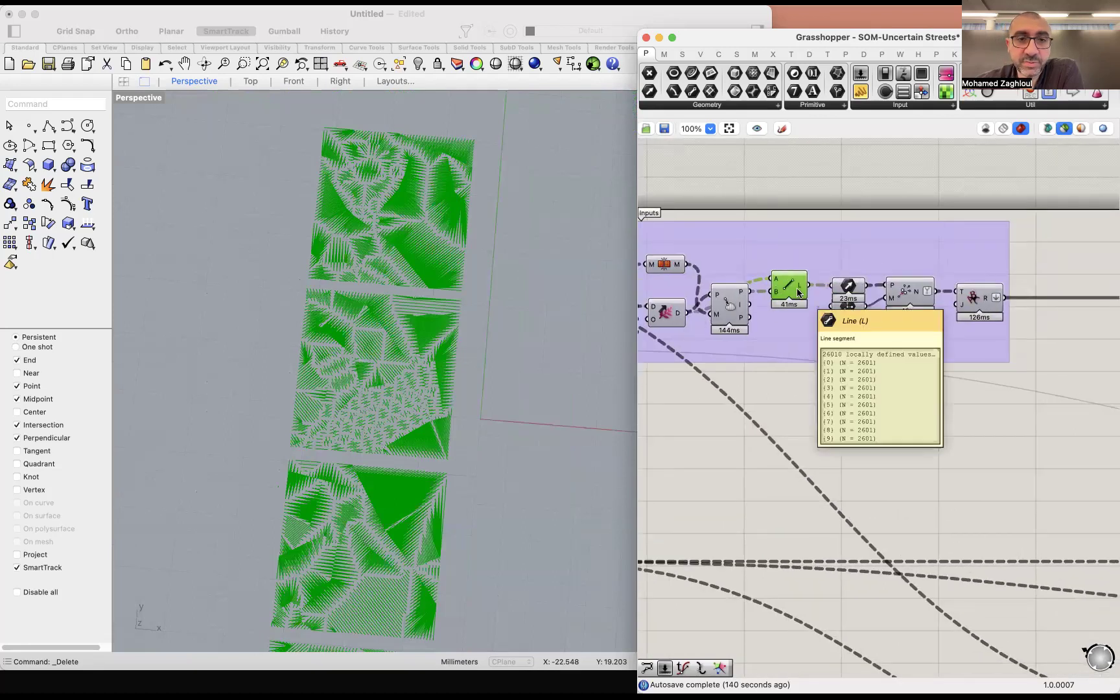
# Step: Add a Panel below the end of the Inputs group and connect it to the lower parameter after the Line component
pyautogui.scroll(-5, 793, 340)
pyautogui.hscroll(3, 793, 340)
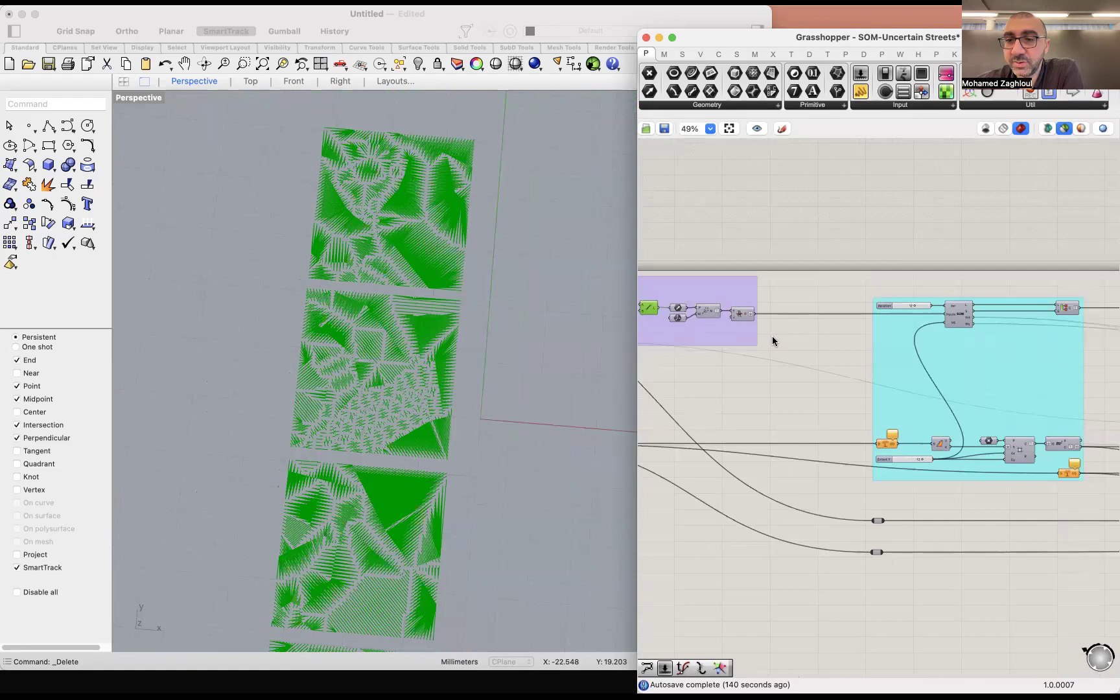
pyautogui.scroll(5, 1003, 341)
pyautogui.scroll(-5, 1012, 298)
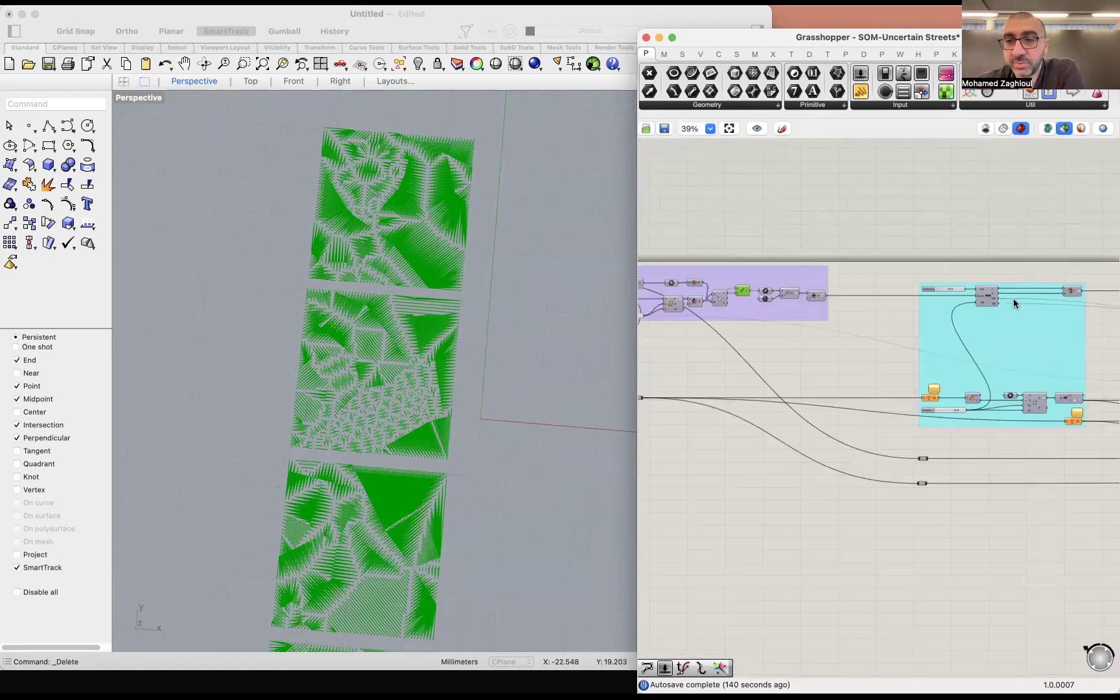
pyautogui.scroll(3, 837, 286)
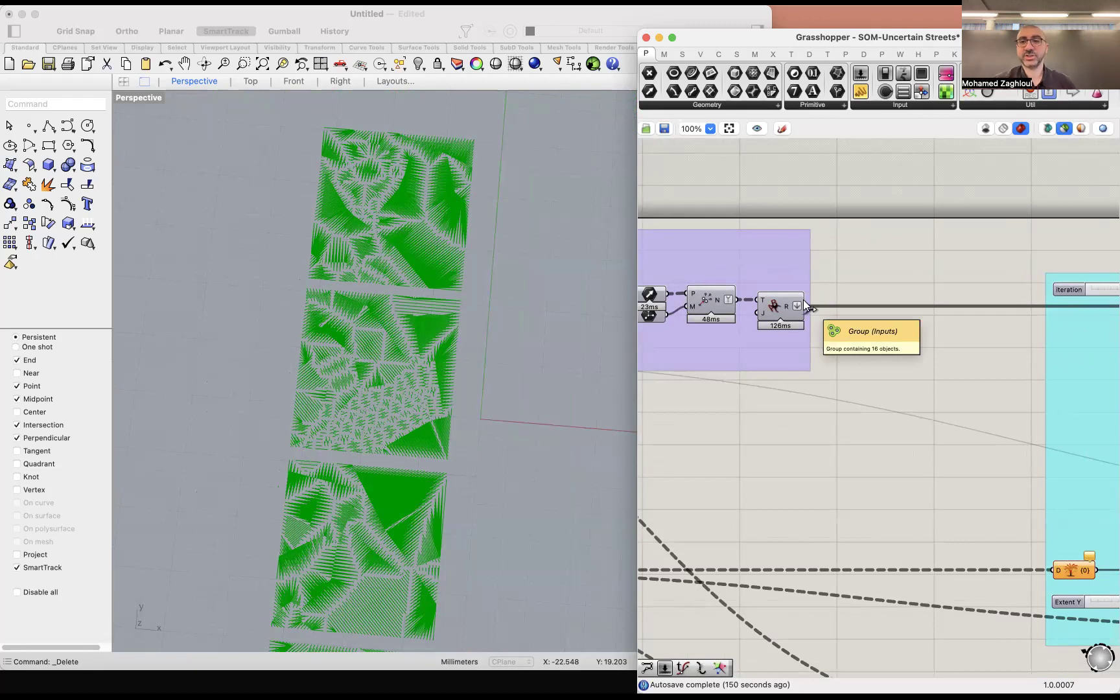
pyautogui.moveTo(860, 91); pyautogui.dragTo(801, 427)
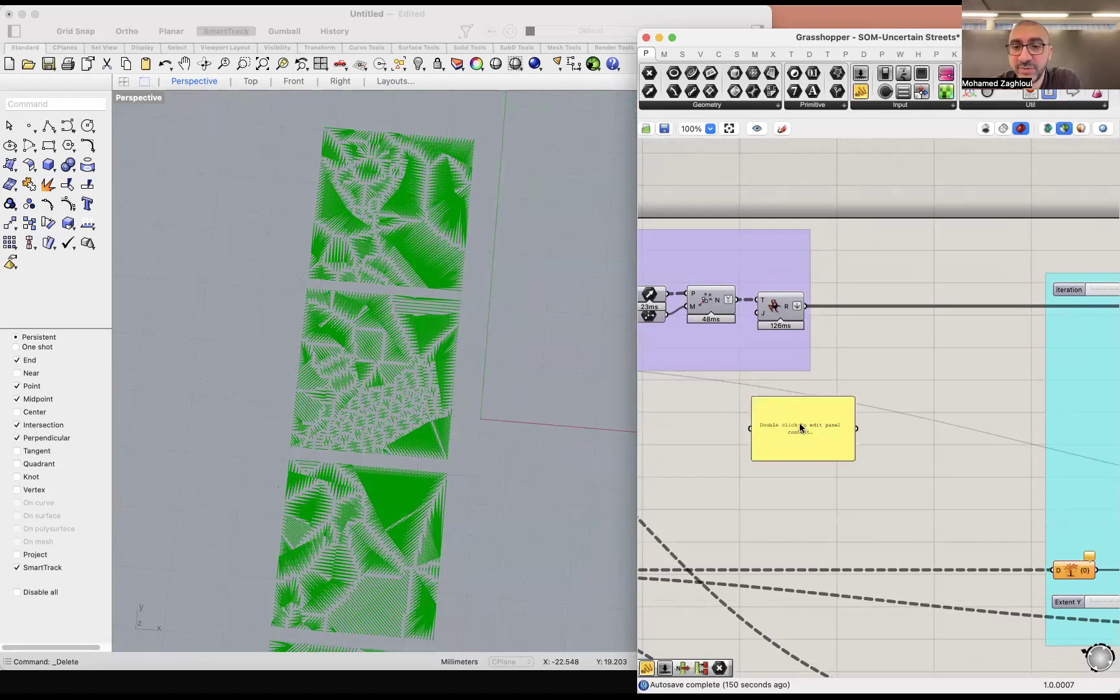
pyautogui.hscroll(-5, 765, 304)
pyautogui.moveTo(782, 283); pyautogui.dragTo(866, 398)
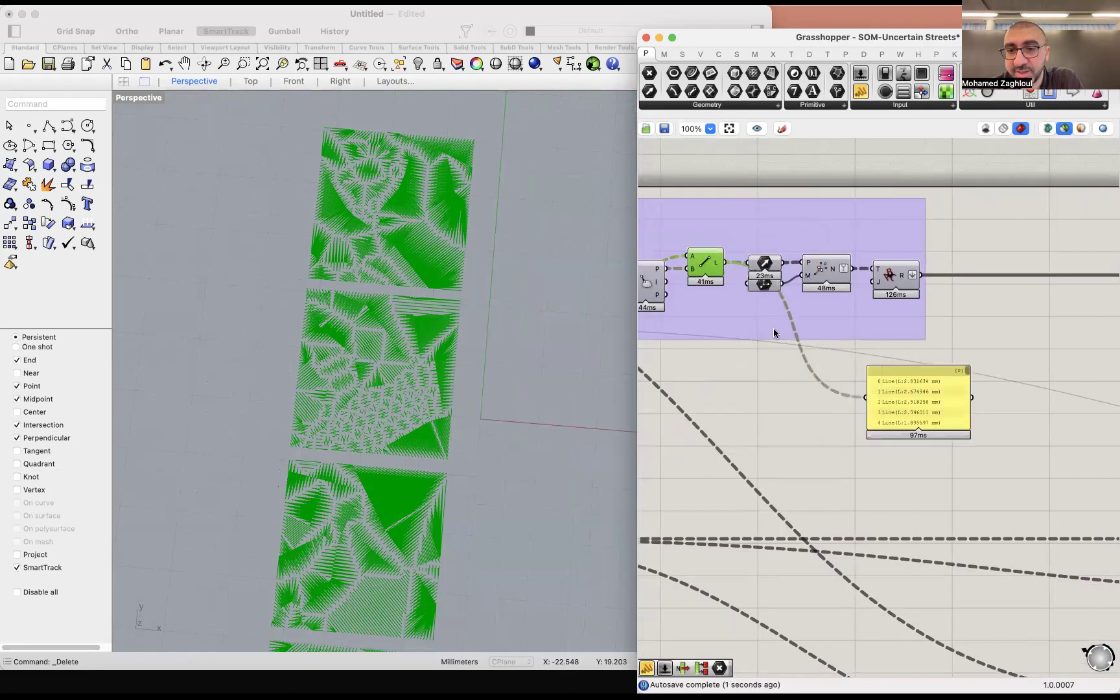
# Step: Rewire the Panel first to the N output and finally to only the R output at the end of the Inputs group
pyautogui.scroll(5, 882, 387)
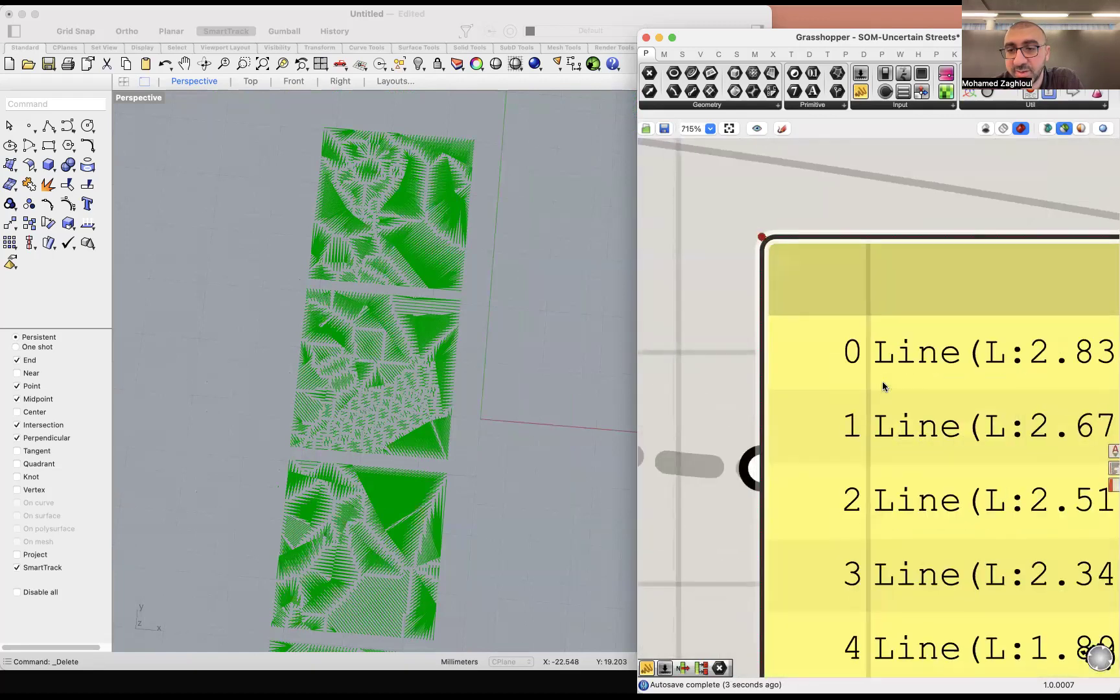
pyautogui.moveTo(838, 376); pyautogui.dragTo(870, 401)
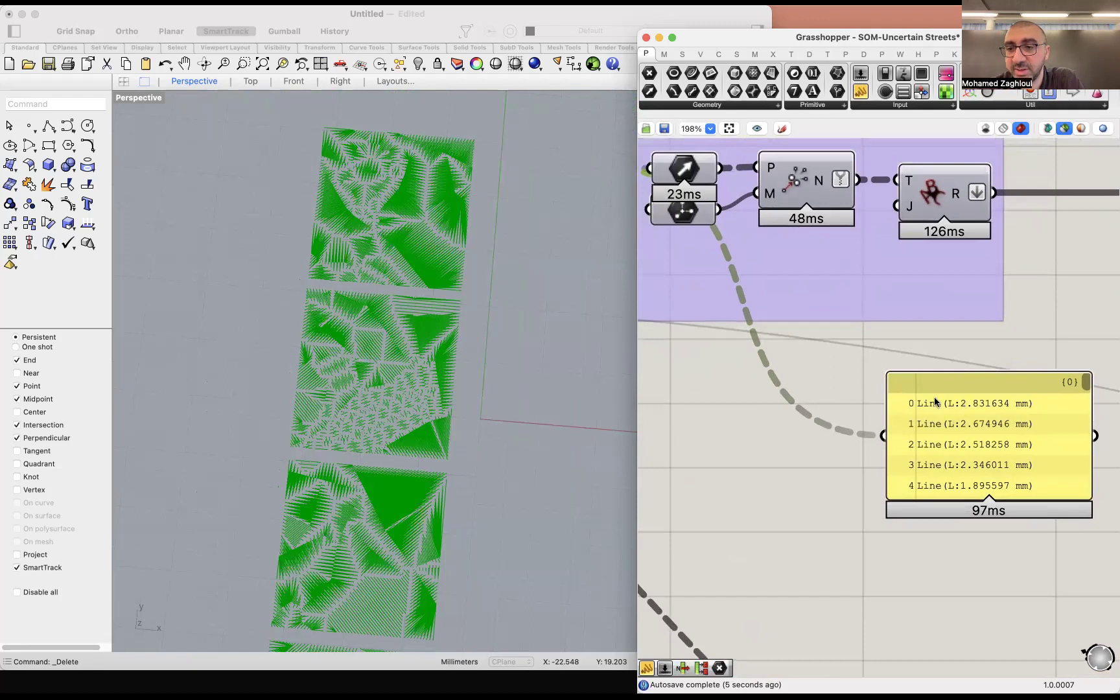
pyautogui.scroll(-4, 878, 360)
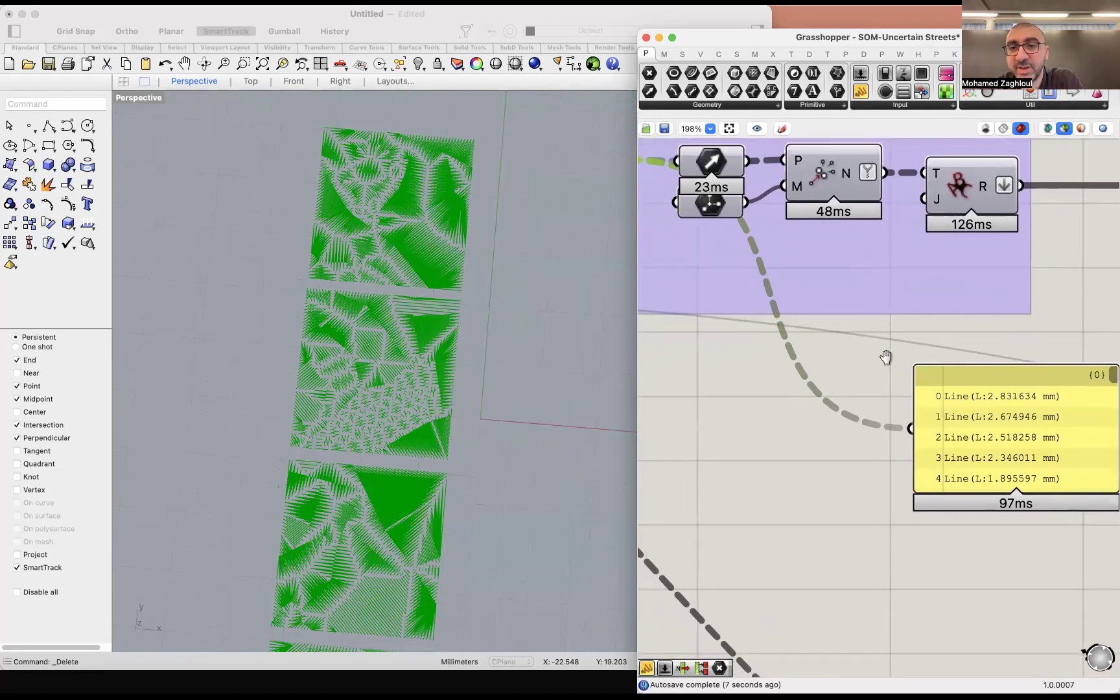
pyautogui.hscroll(3, 869, 355)
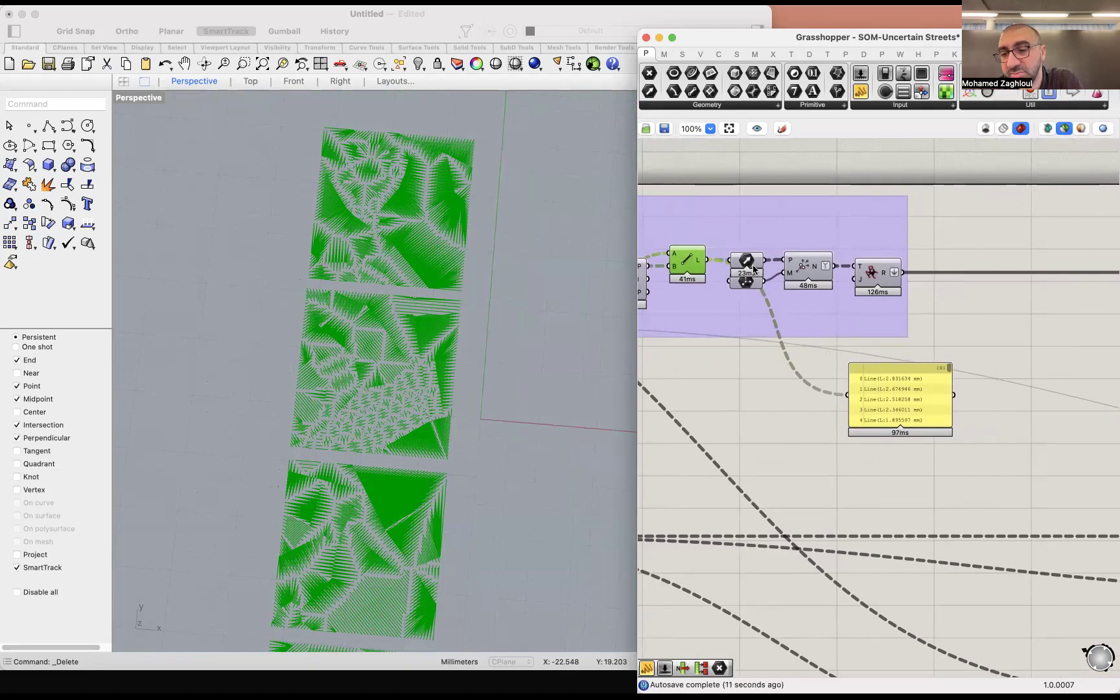
pyautogui.hscroll(1, 758, 269)
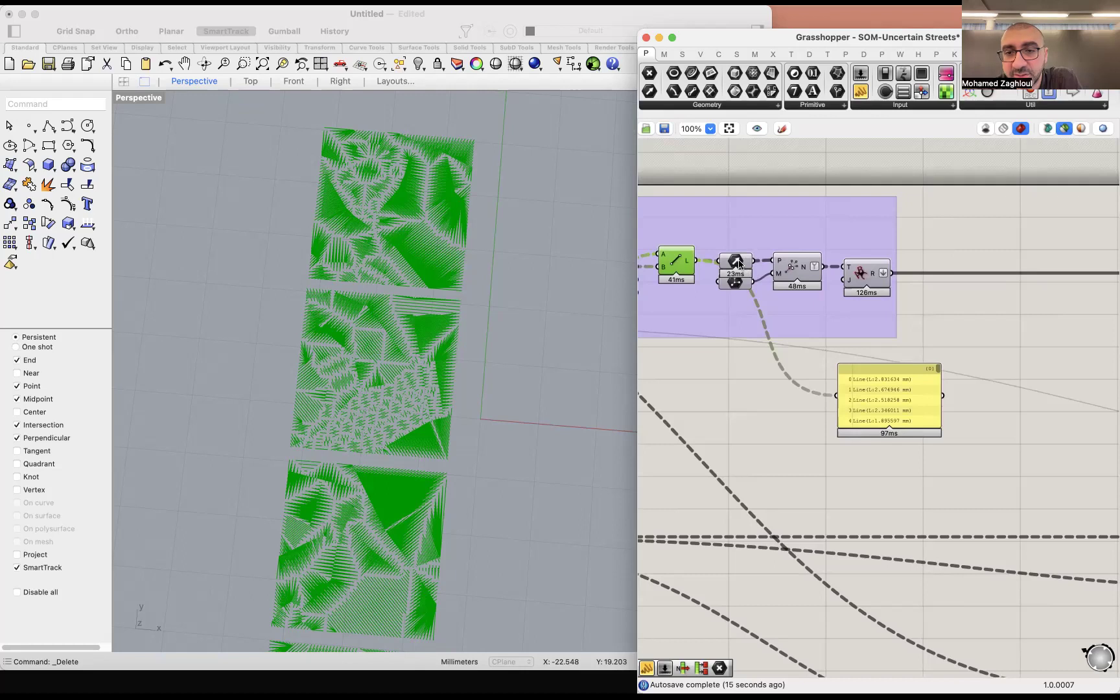
pyautogui.moveTo(843, 280); pyautogui.dragTo(866, 392)
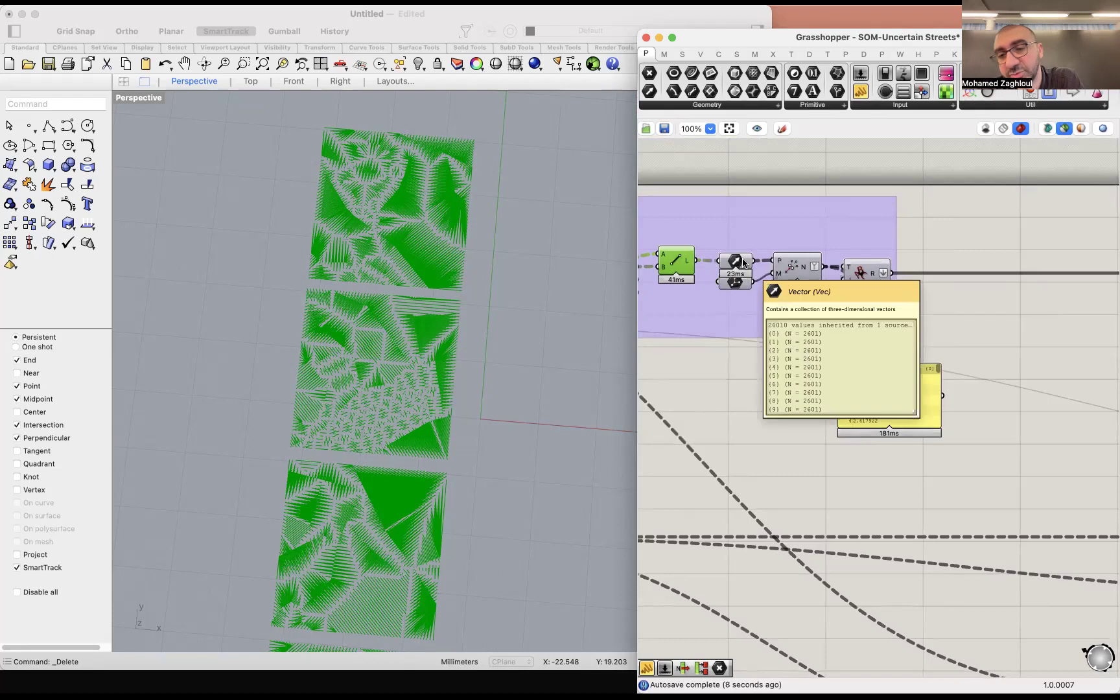
pyautogui.moveTo(888, 321); pyautogui.dragTo(835, 394)
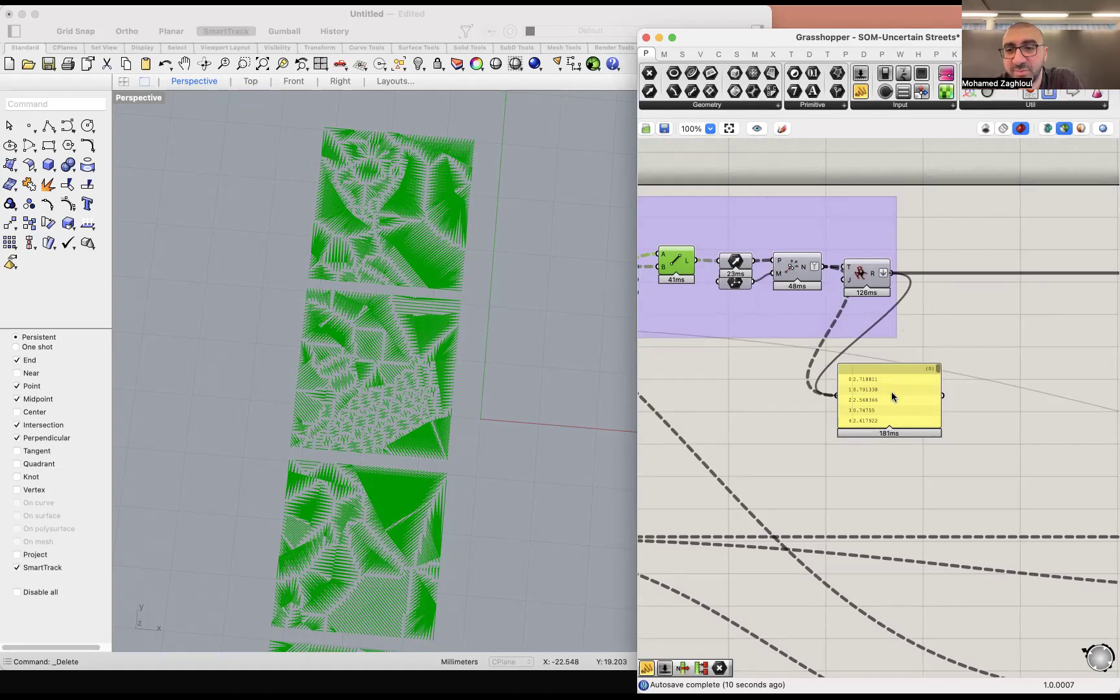
pyautogui.hotkey('ctrl', 'z')
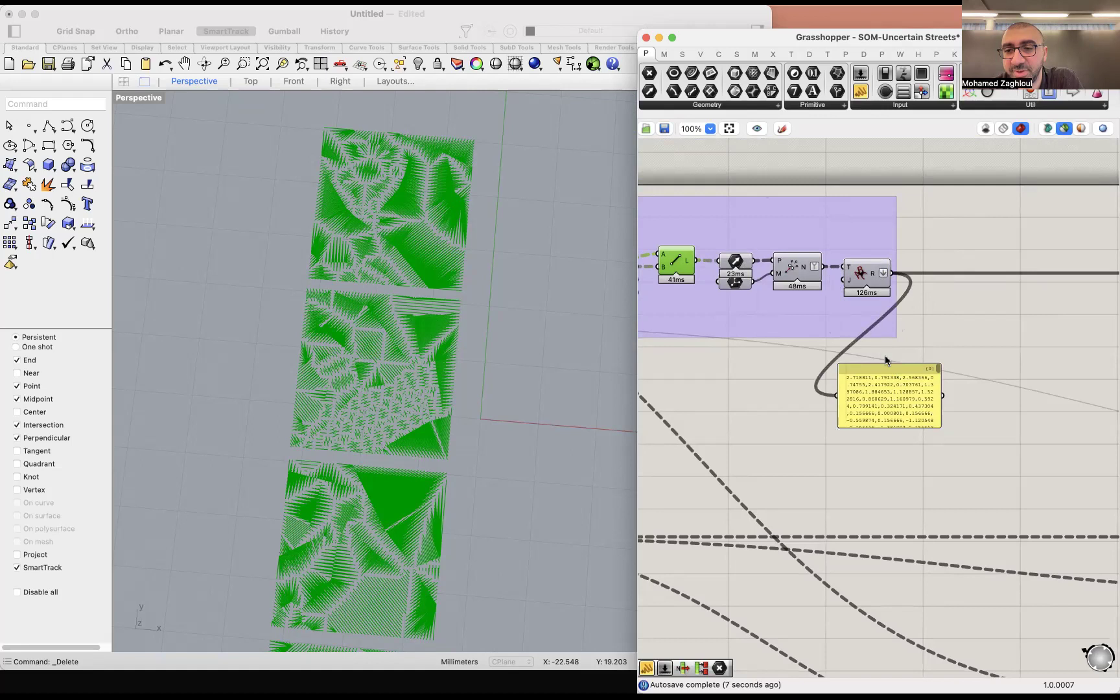
# Step: Review the components at the end of the Inputs group and delete the yellow Panel below them
pyautogui.scroll(-4, 895, 369)
pyautogui.hscroll(3, 895, 370)
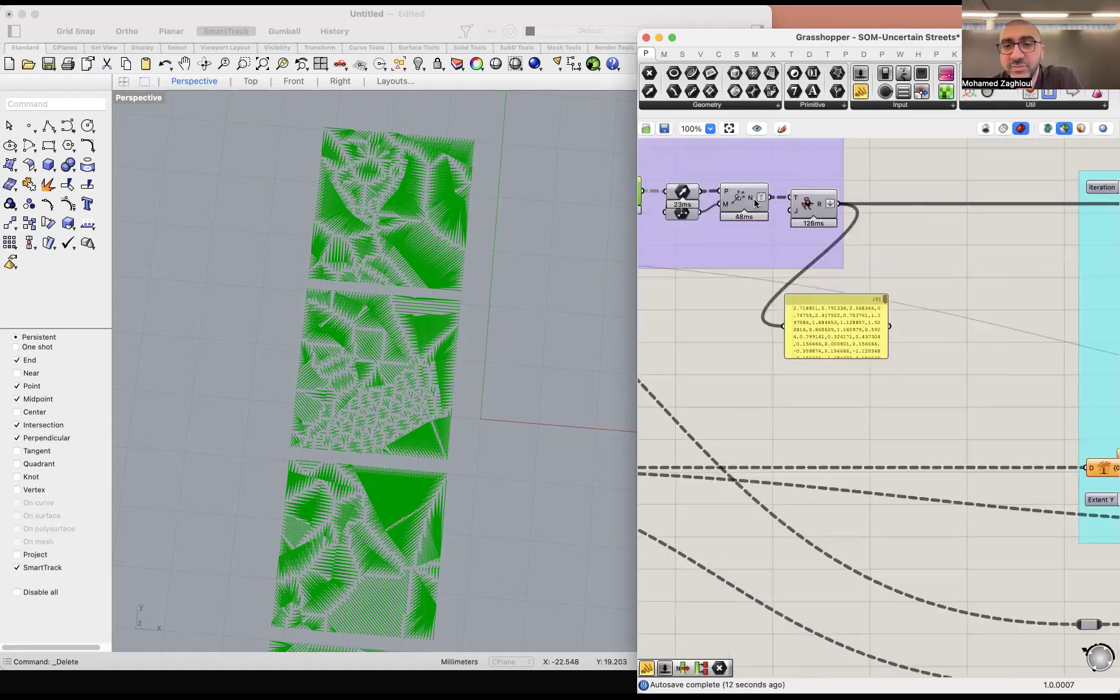
pyautogui.moveTo(750, 202)
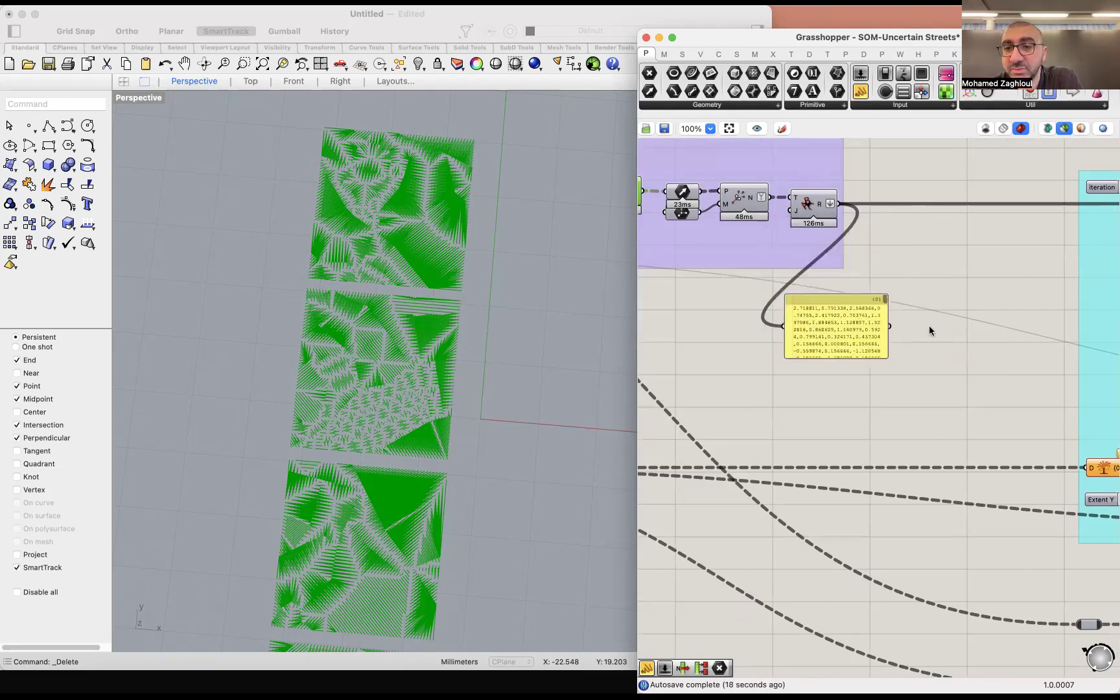
pyautogui.click(854, 352)
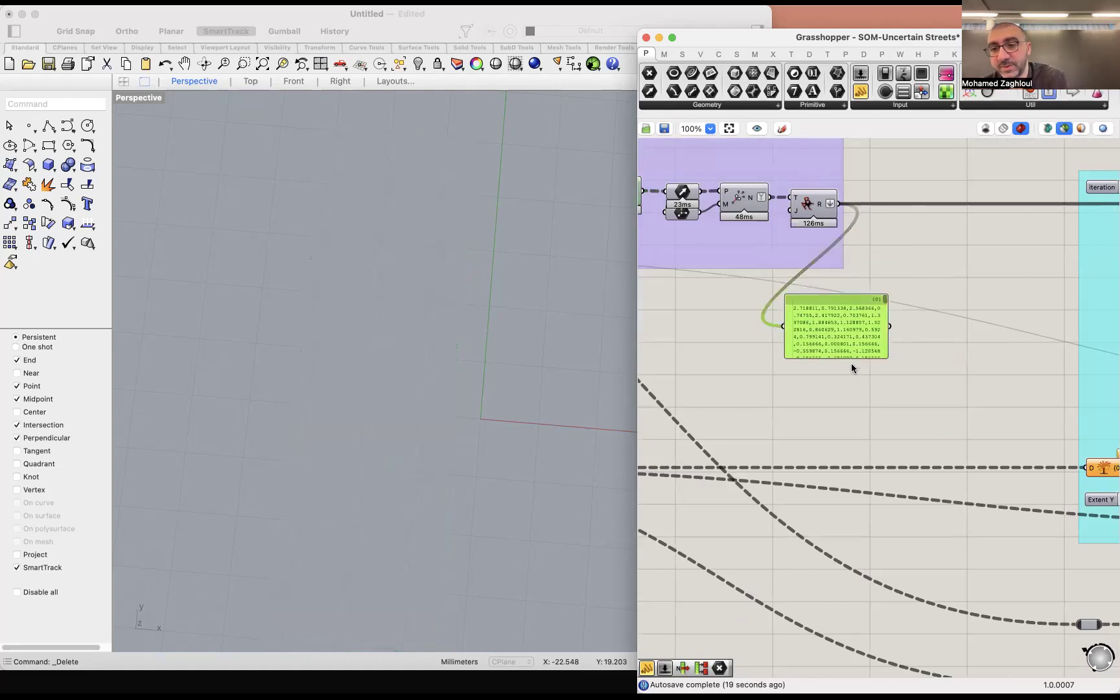
pyautogui.press('Delete')
# Step: Examine the SOM component's iter, Inputs and NS inputs in the SOM Training group, then inspect the grid component below it
pyautogui.scroll(-5, 777, 287)
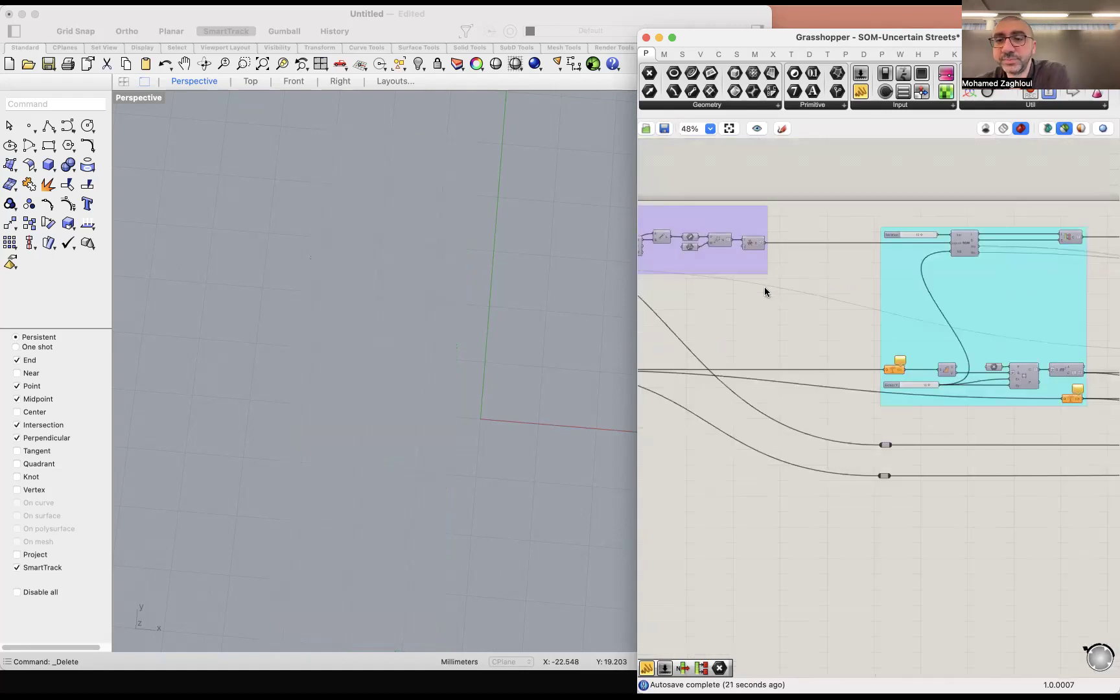
pyautogui.scroll(6, 961, 250)
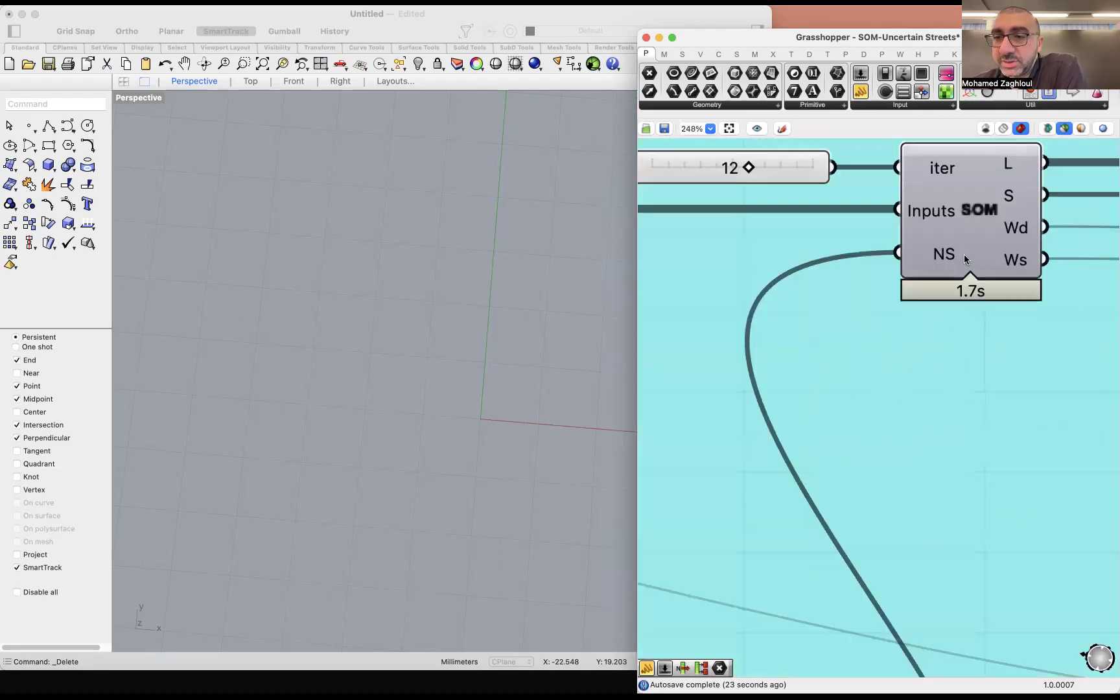
pyautogui.scroll(-3, 963, 254)
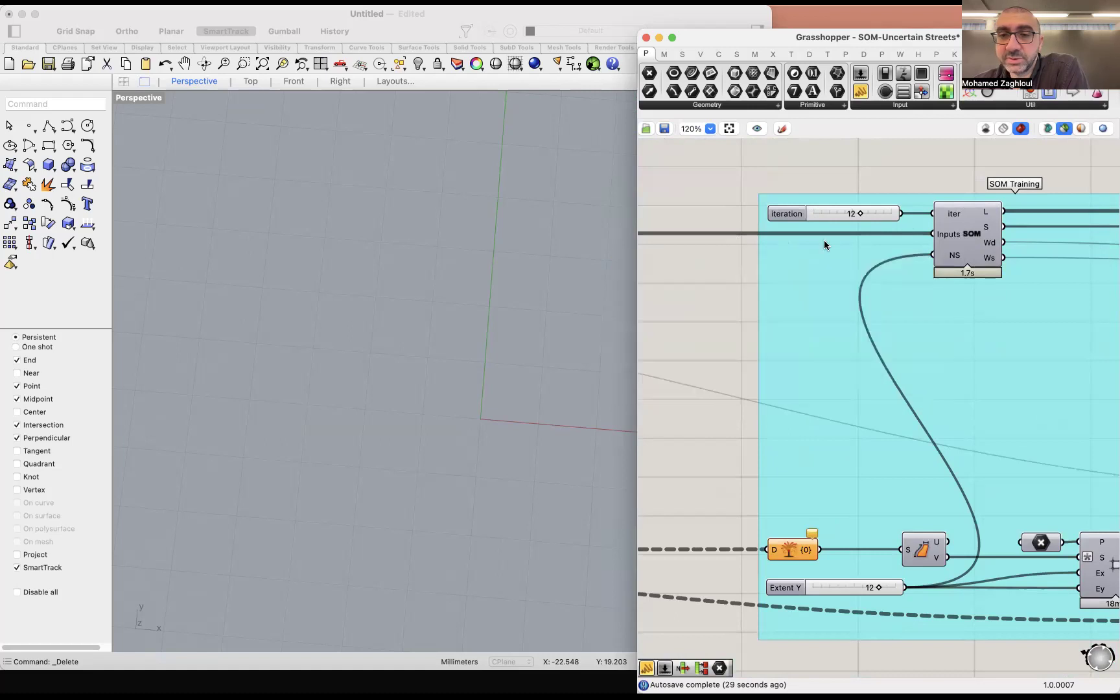
pyautogui.moveTo(940, 238)
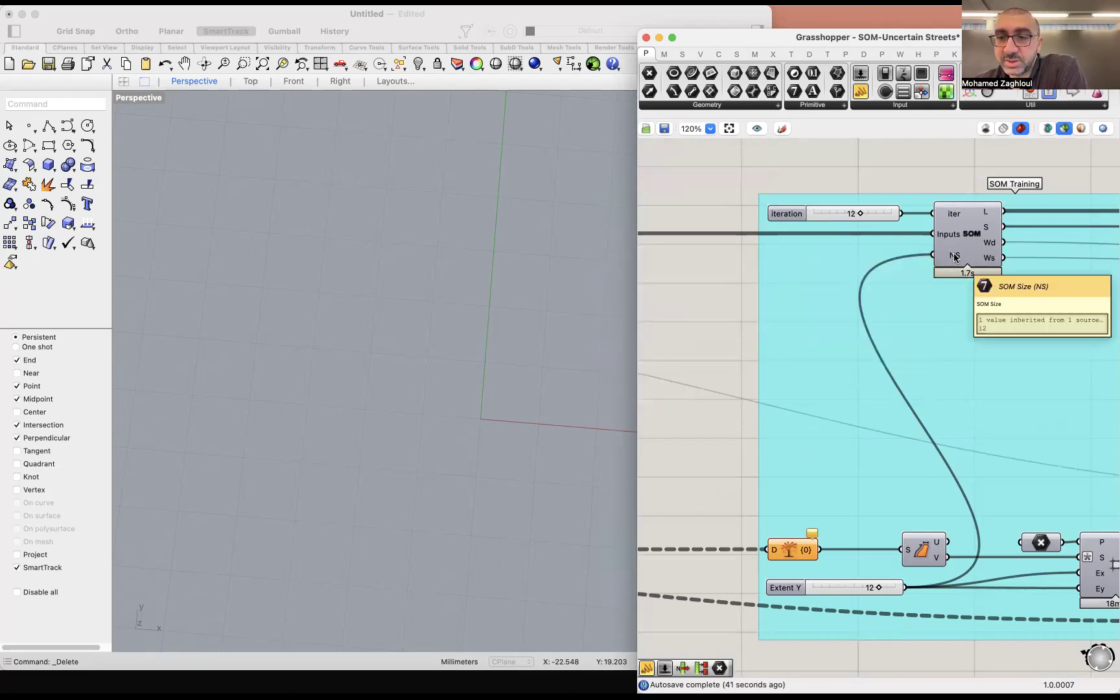
pyautogui.scroll(-5, 870, 472)
pyautogui.click(1040, 507)
pyautogui.scroll(-6, 704, 313)
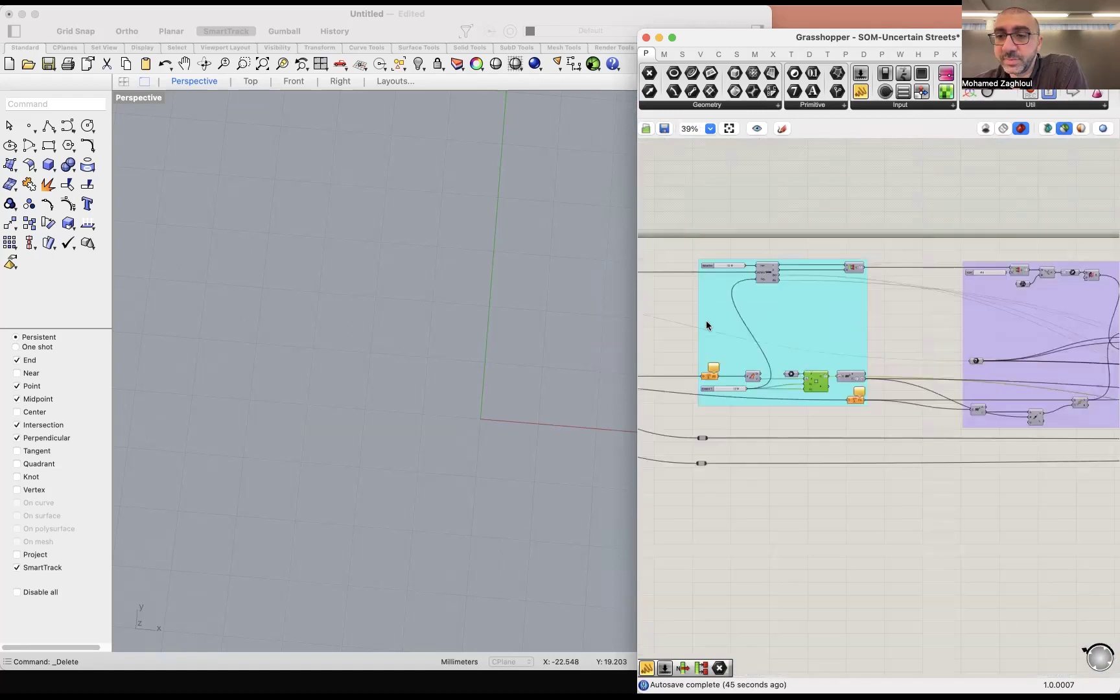
# Step: Preview the surface division component in the purple group after SOM Training and examine its point grids up close
pyautogui.moveTo(908, 320); pyautogui.dragTo(639, 305)
pyautogui.scroll(5, 823, 300)
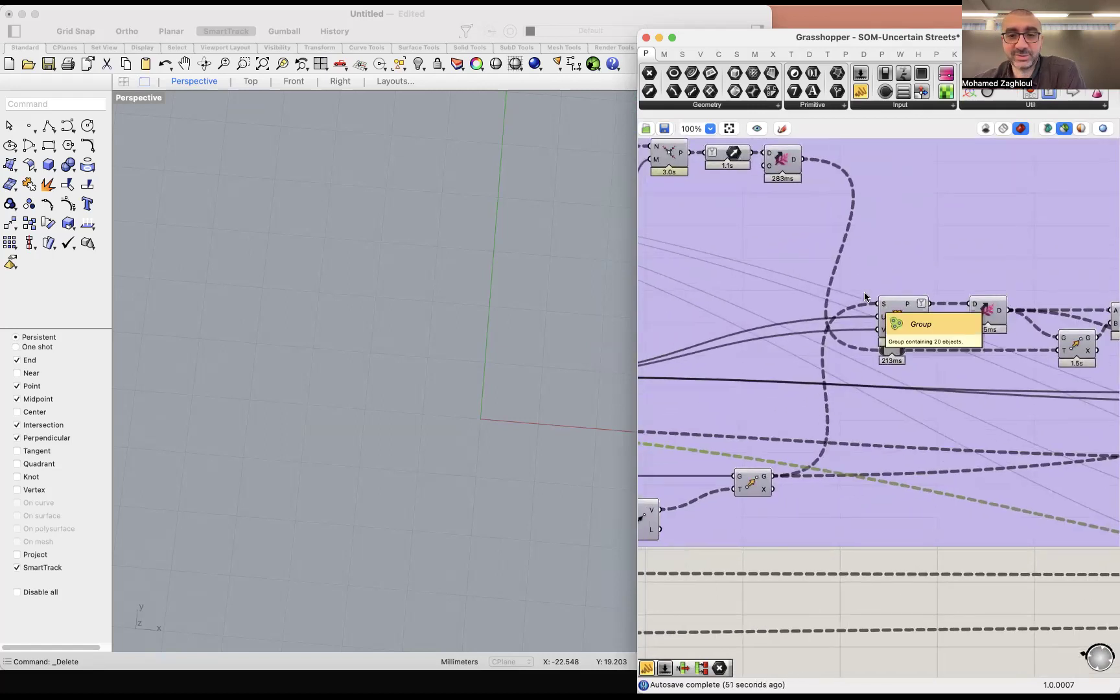
pyautogui.click(901, 317)
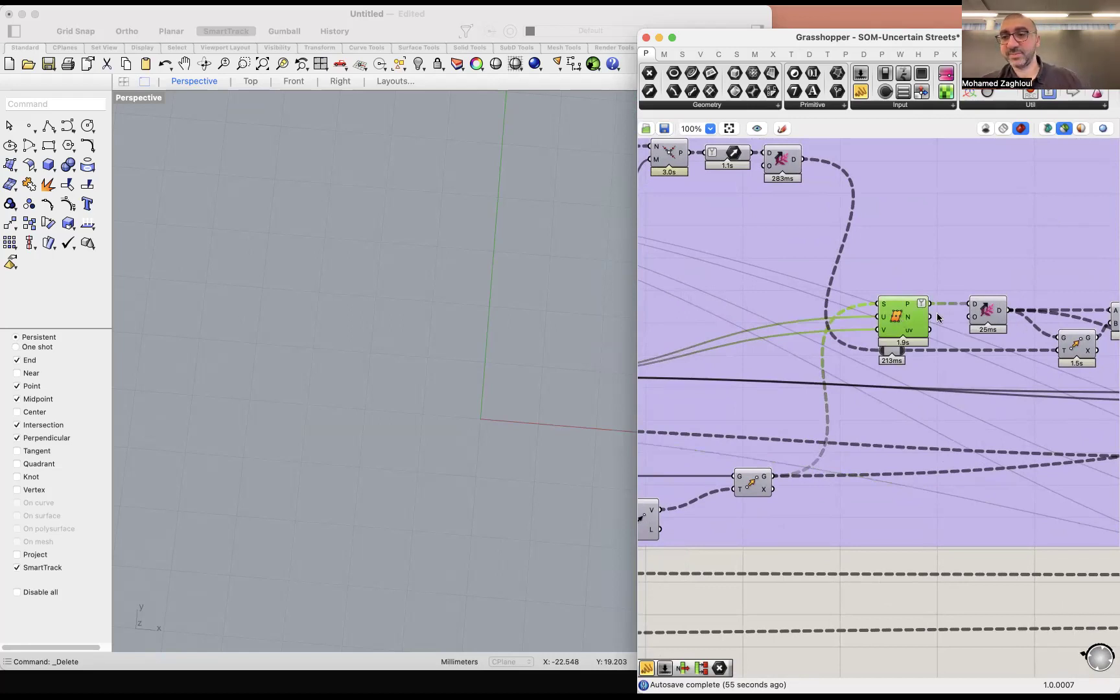
pyautogui.moveTo(477, 272); pyautogui.dragTo(356, 383)
pyautogui.scroll(10, 363, 428)
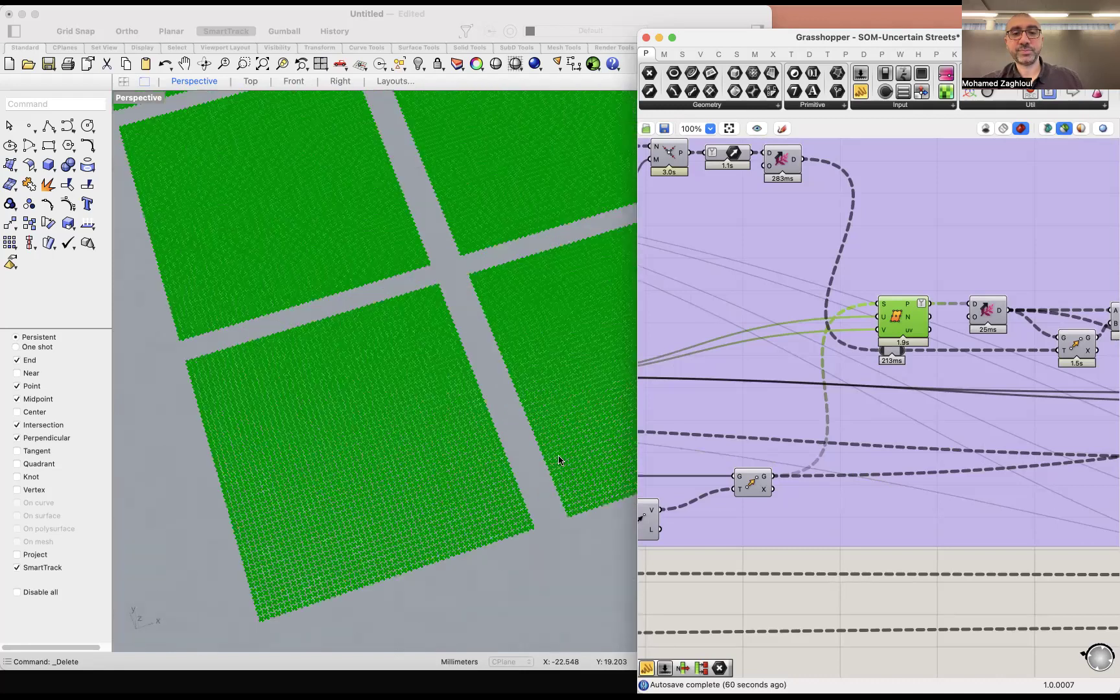
# Step: Preview the Line component after the surface division and check the shifted data output that feeds it
pyautogui.moveTo(1045, 274); pyautogui.dragTo(833, 327)
pyautogui.click(923, 375)
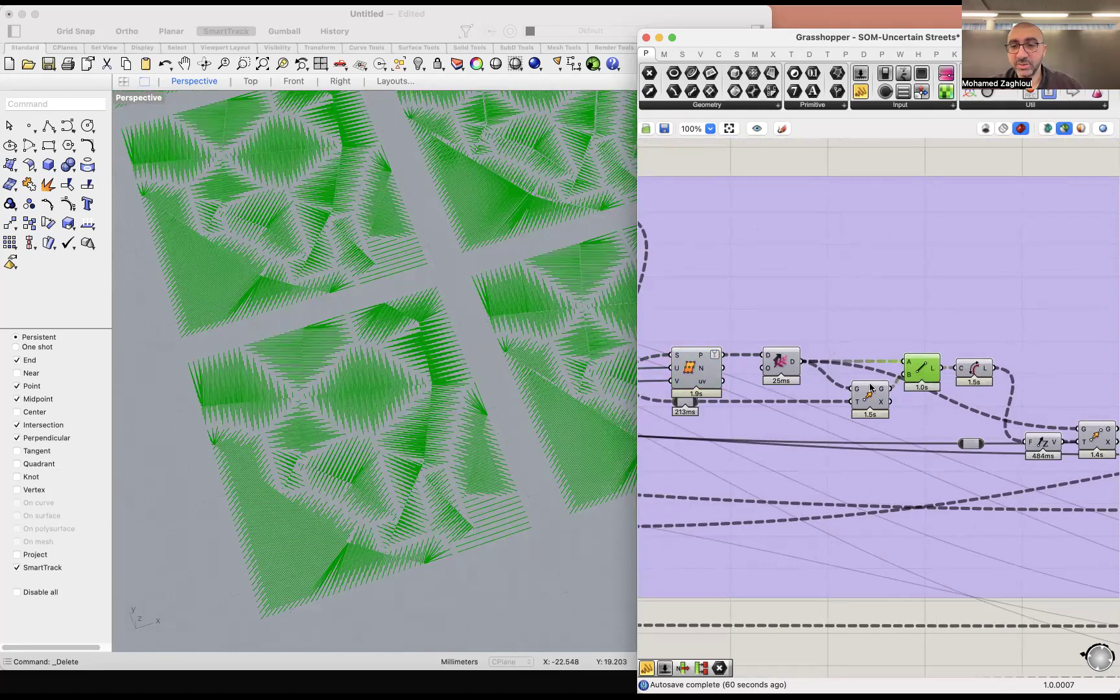
pyautogui.moveTo(305, 373); pyautogui.dragTo(336, 301)
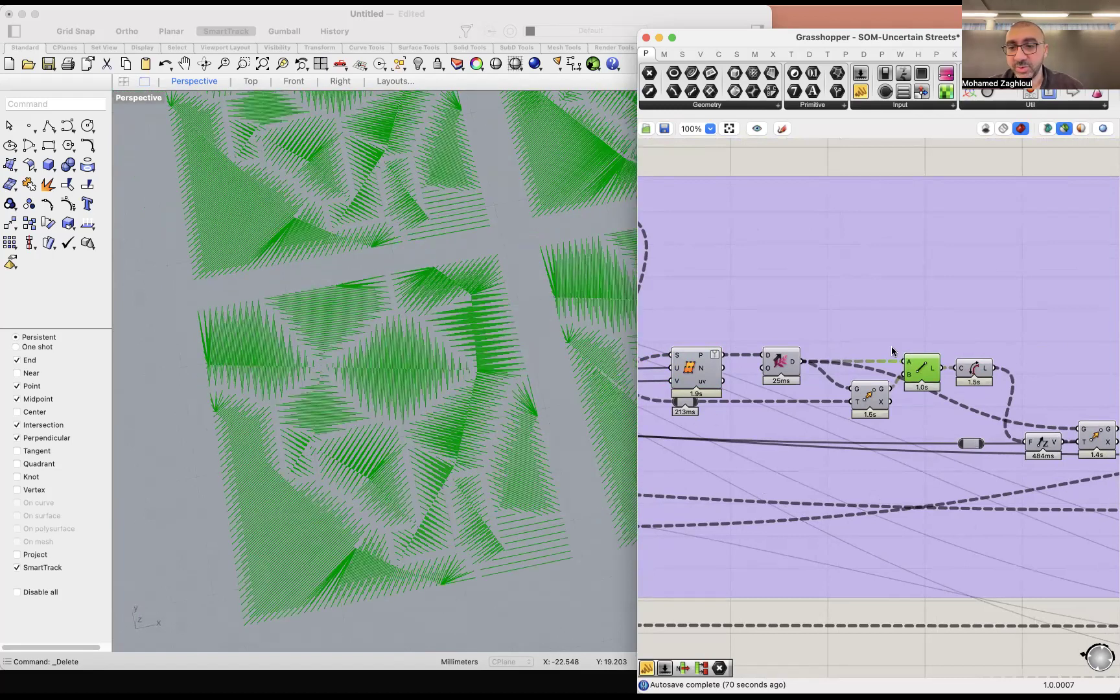
pyautogui.moveTo(792, 368)
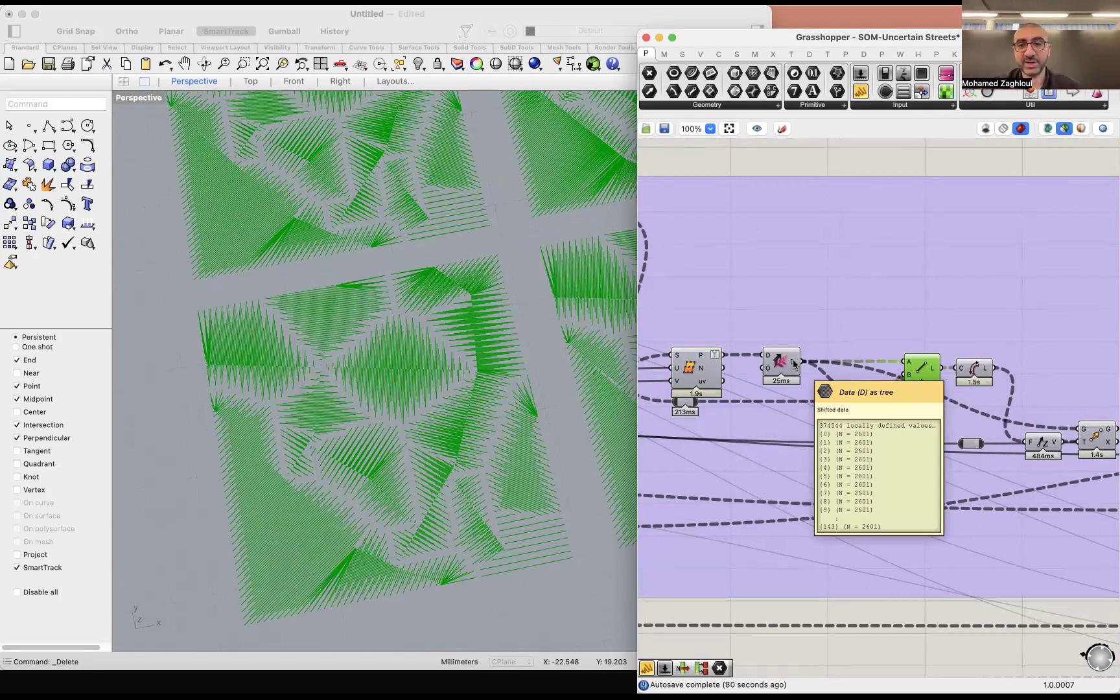
# Step: Preview the mesh component at the end of the purple group, examine its terrain tiles in 3D and check its mesh output
pyautogui.hscroll(7, 1040, 337)
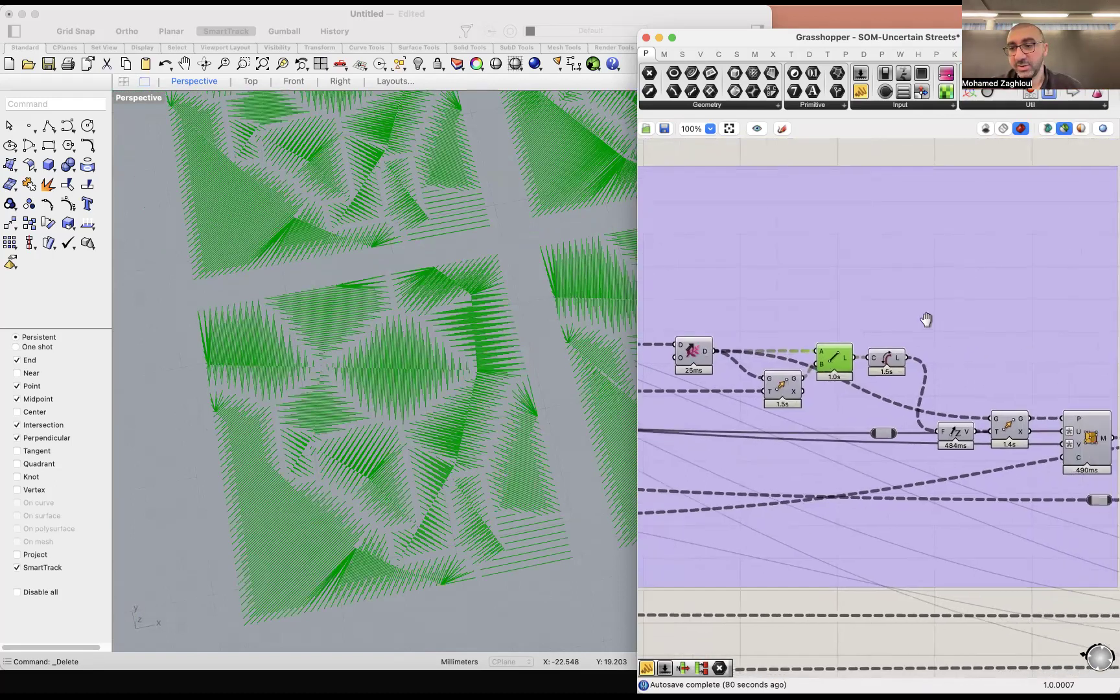
pyautogui.click(953, 430)
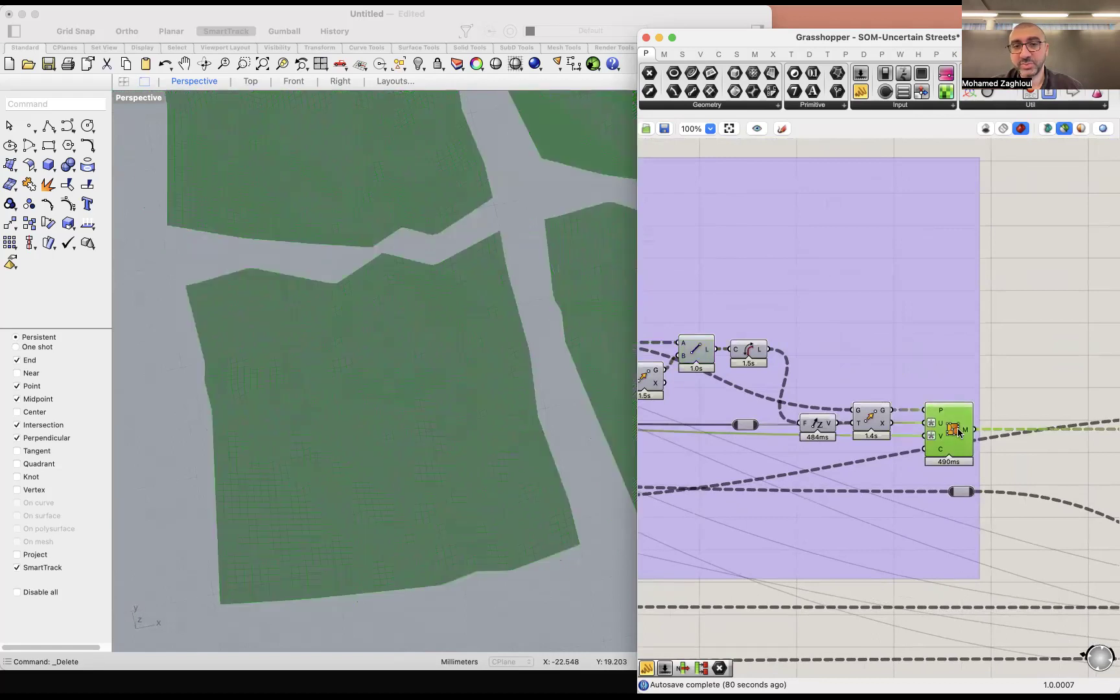
pyautogui.moveTo(456, 368)
pyautogui.mouseDown()
pyautogui.moveTo(500, 325)
pyautogui.moveTo(463, 367)
pyautogui.mouseUp()
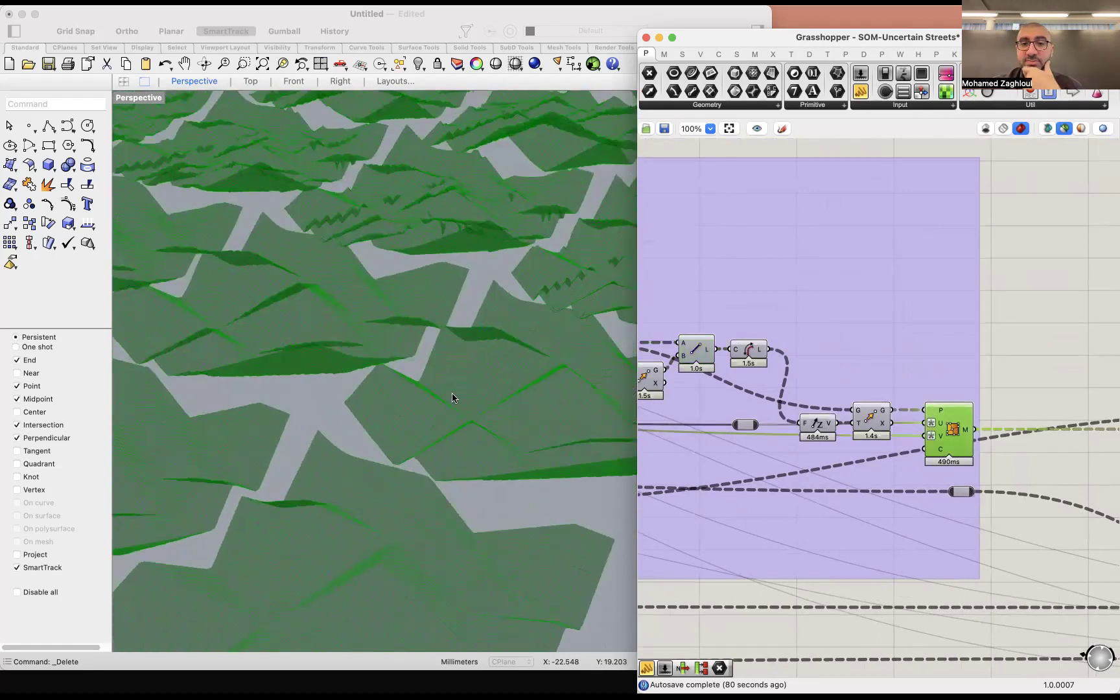
pyautogui.scroll(-5, 448, 320)
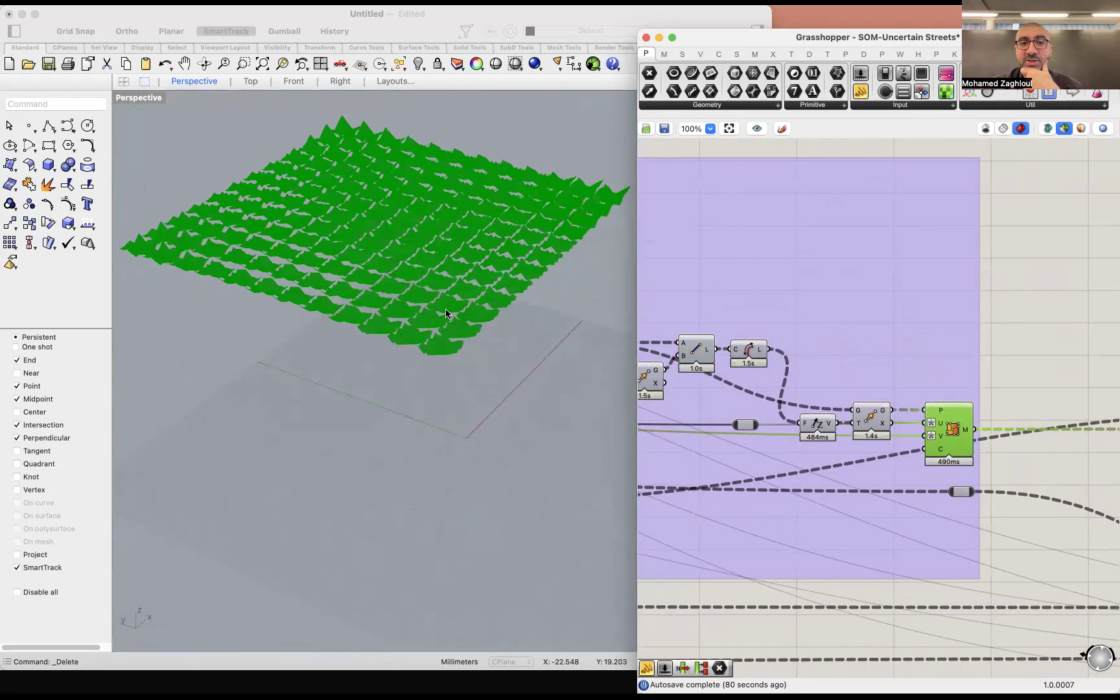
pyautogui.scroll(3, 449, 321)
pyautogui.scroll(-3, 343, 182)
pyautogui.scroll(6, 389, 258)
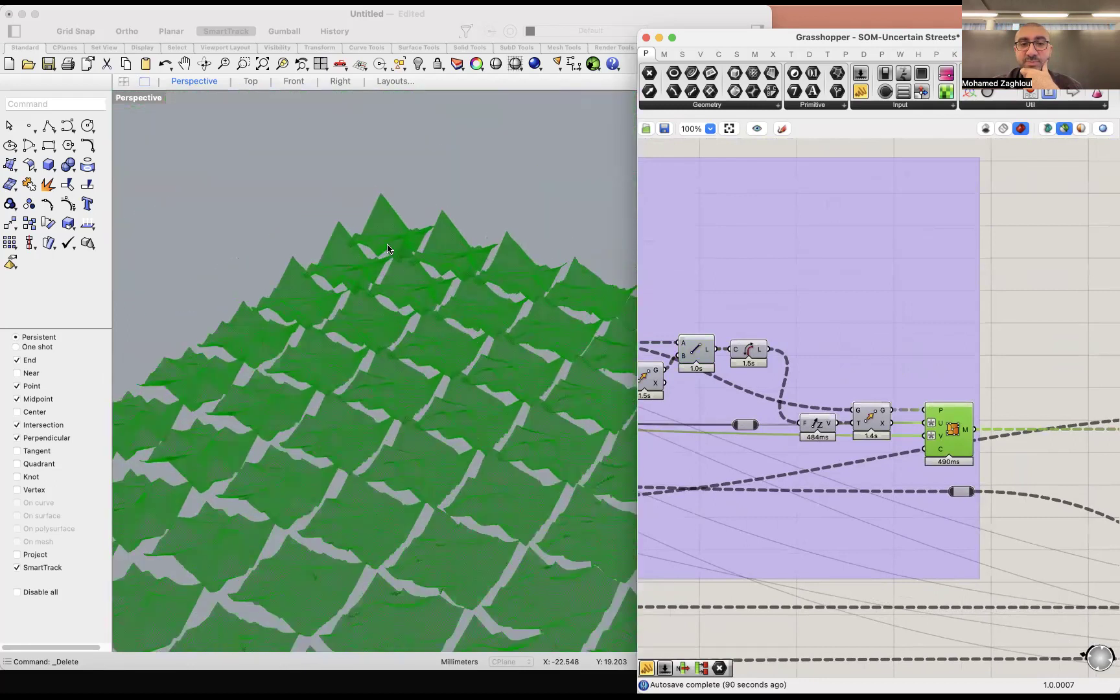
pyautogui.hscroll(5, 856, 408)
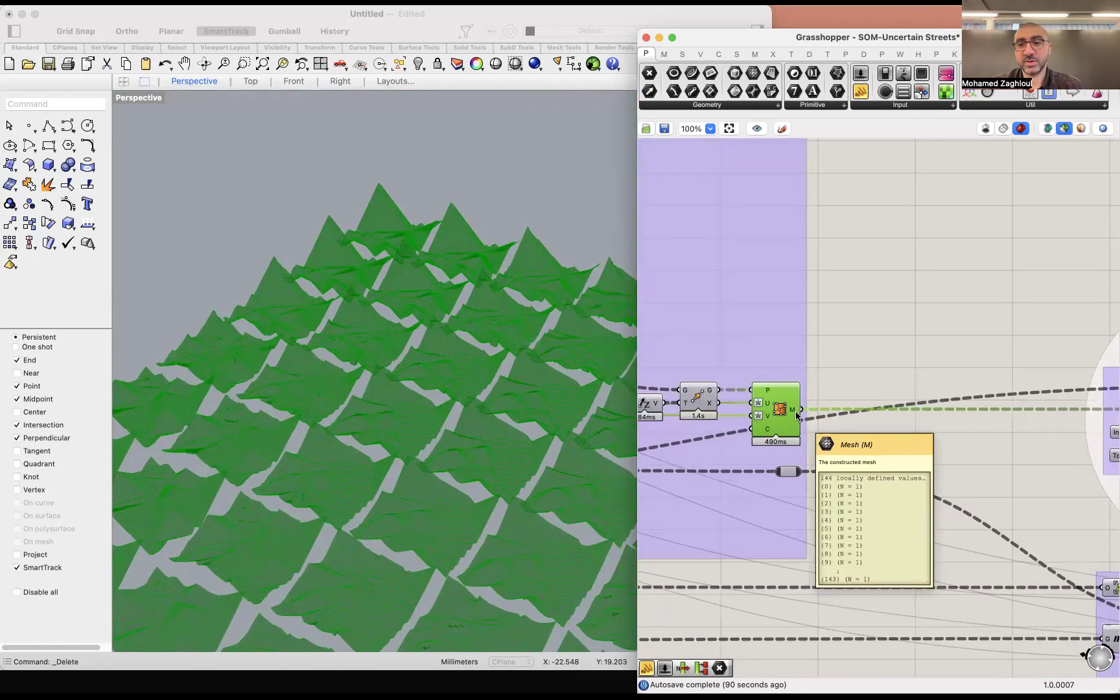
# Step: Examine the disabled Contours/Lower Edges cluster in the Takes +~ 1min group, including its Index and Tolerance sliders
pyautogui.scroll(-3, 847, 333)
pyautogui.scroll(8, 825, 350)
pyautogui.scroll(-10, 832, 357)
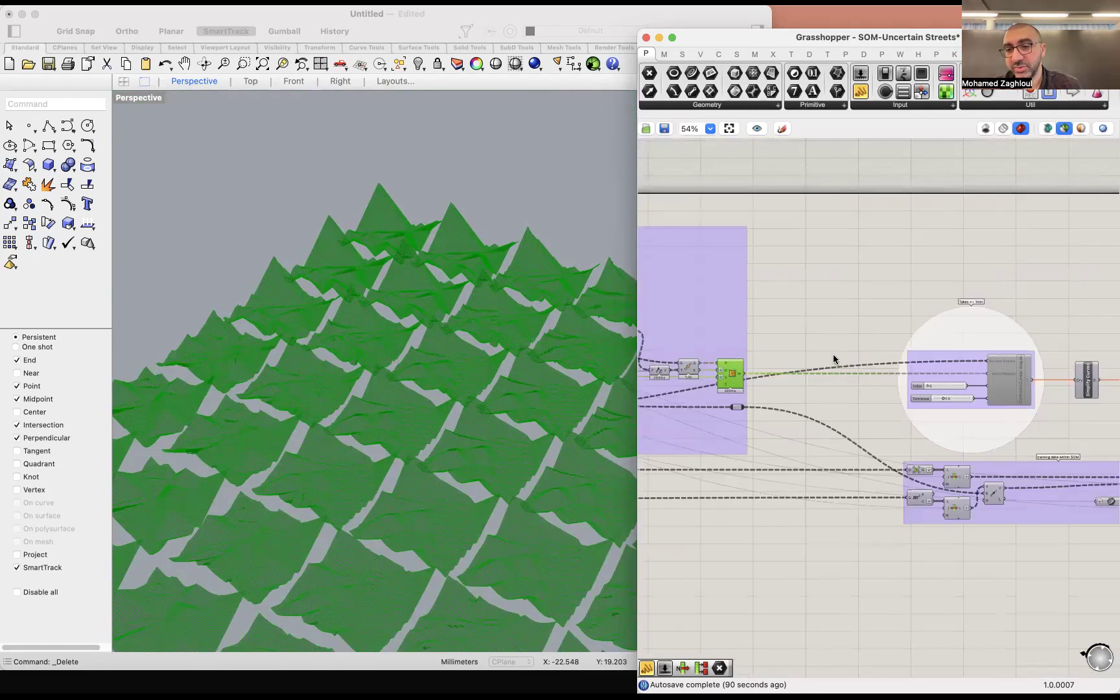
pyautogui.scroll(7, 900, 366)
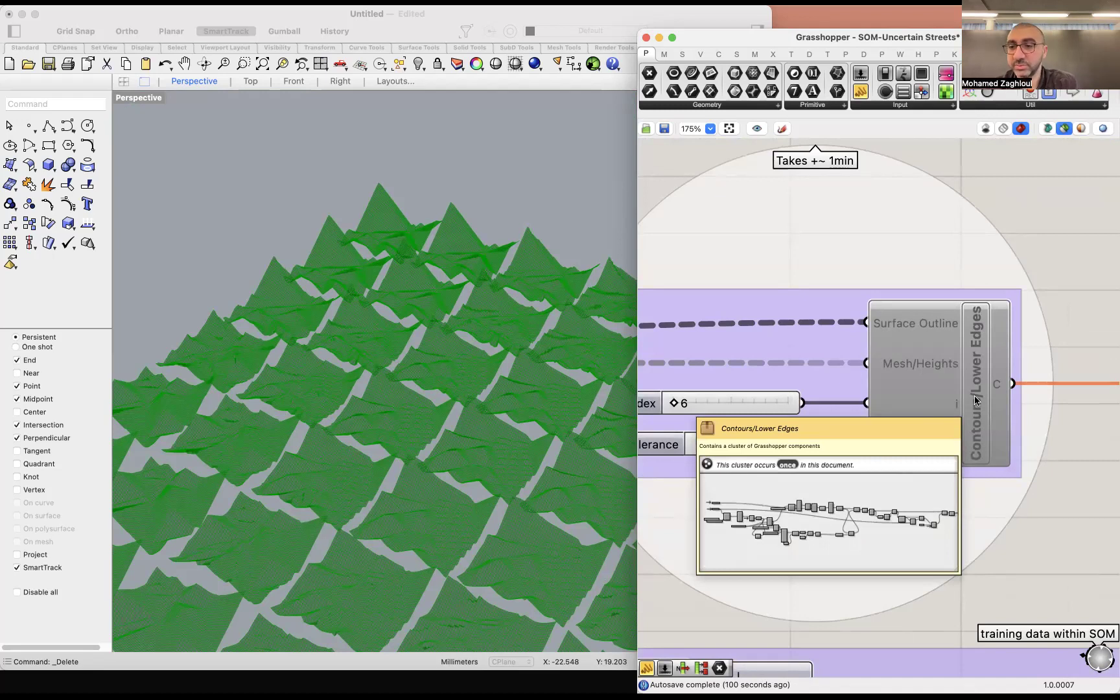
pyautogui.scroll(-1, 913, 336)
pyautogui.scroll(-1, 928, 340)
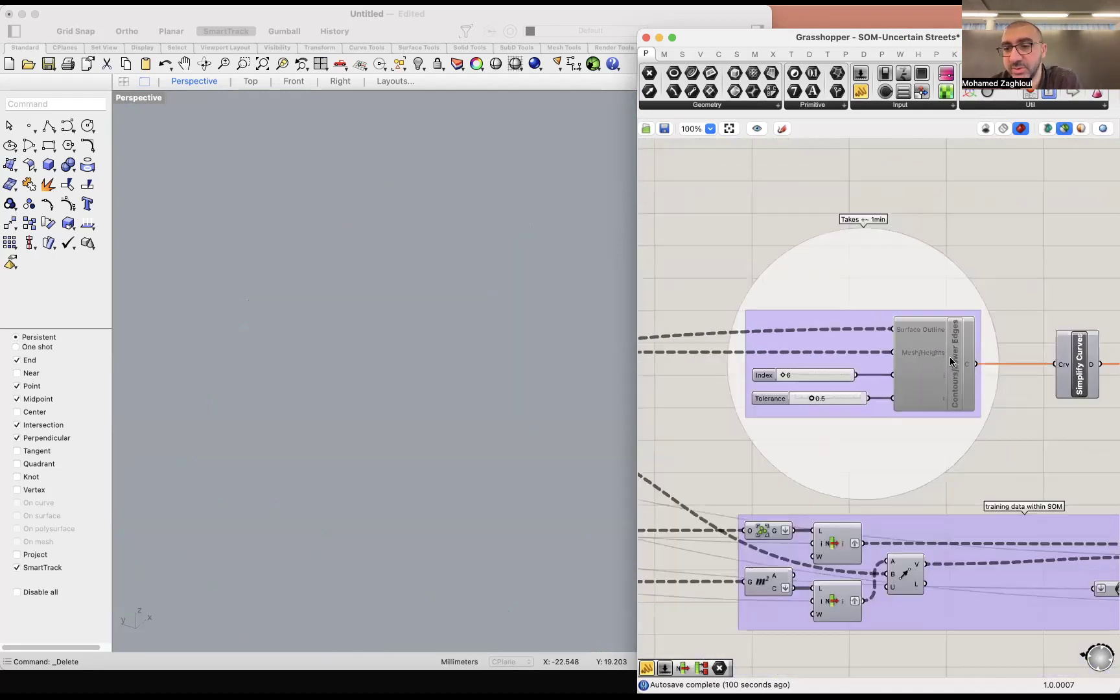
pyautogui.scroll(-1, 920, 293)
pyautogui.scroll(-2, 921, 293)
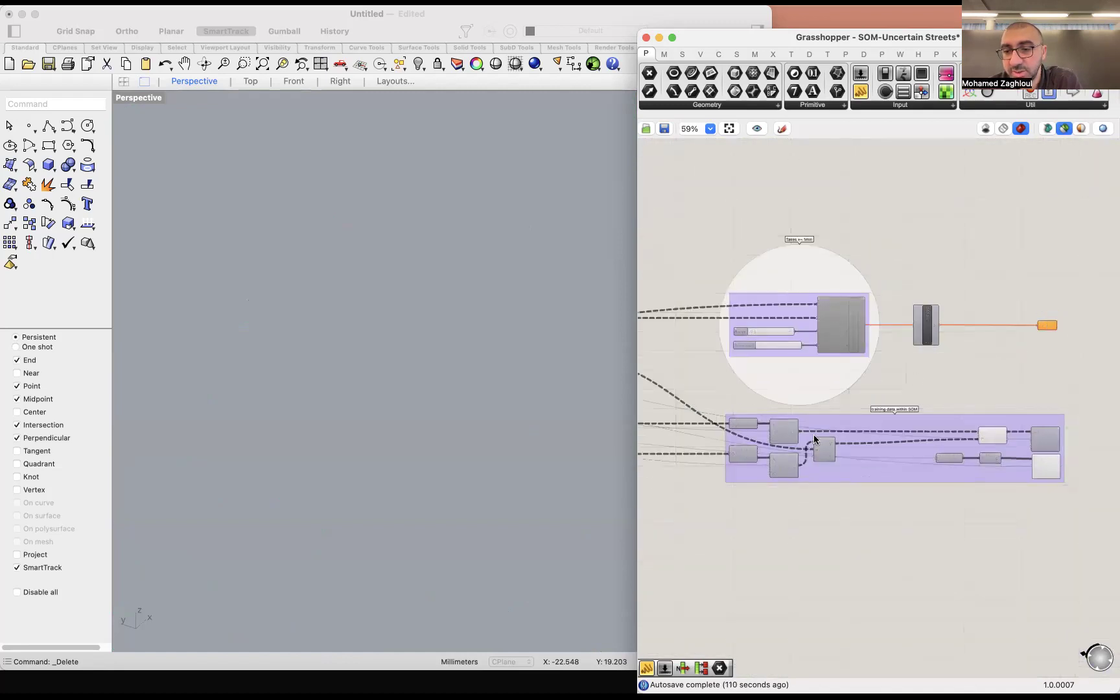
# Step: Preview the last two List Item components of the training data within SOM group and examine the sample tiles' positions
pyautogui.scroll(2, 842, 431)
pyautogui.moveTo(1090, 481); pyautogui.dragTo(1037, 415)
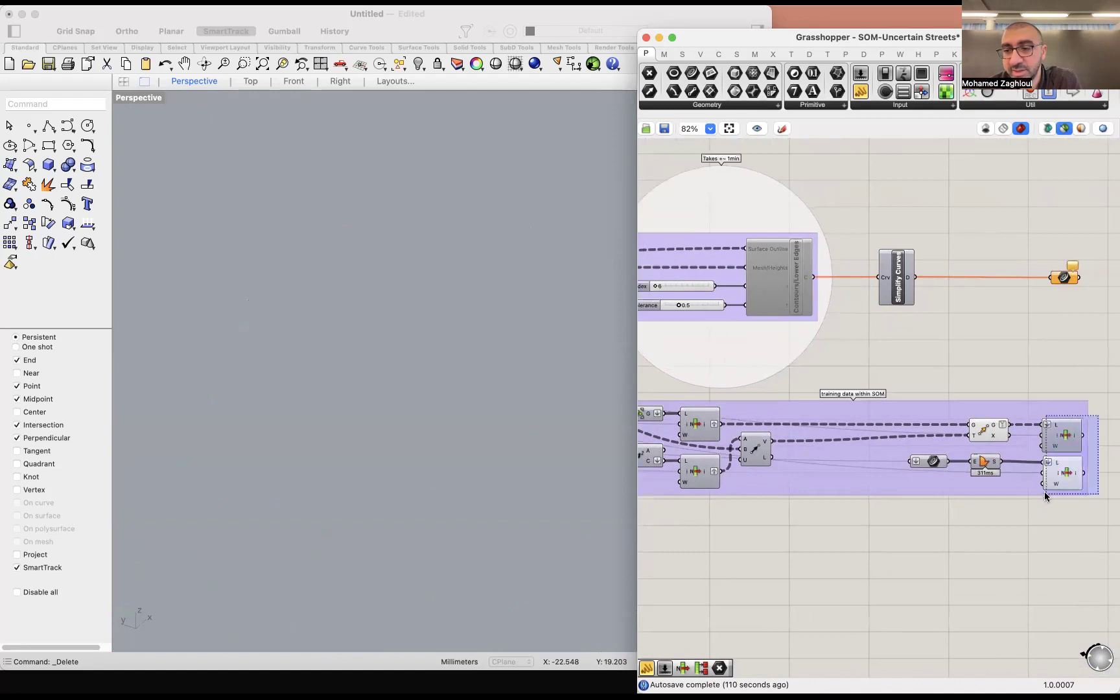
pyautogui.scroll(3, 496, 362)
pyautogui.scroll(-5, 475, 359)
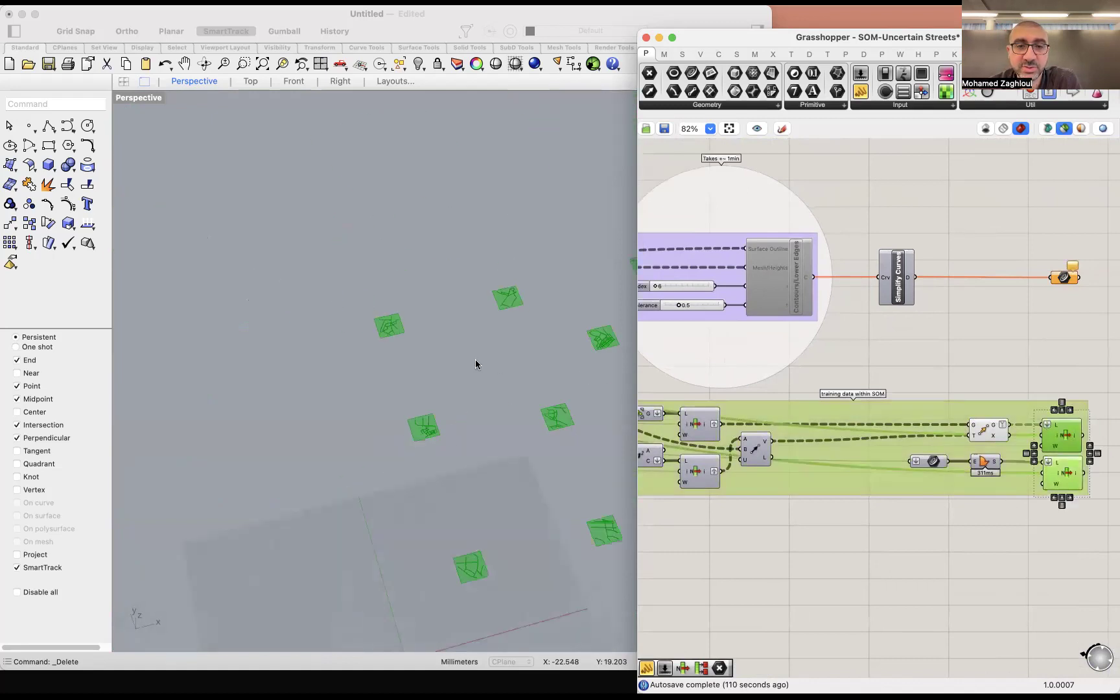
pyautogui.scroll(5, 532, 382)
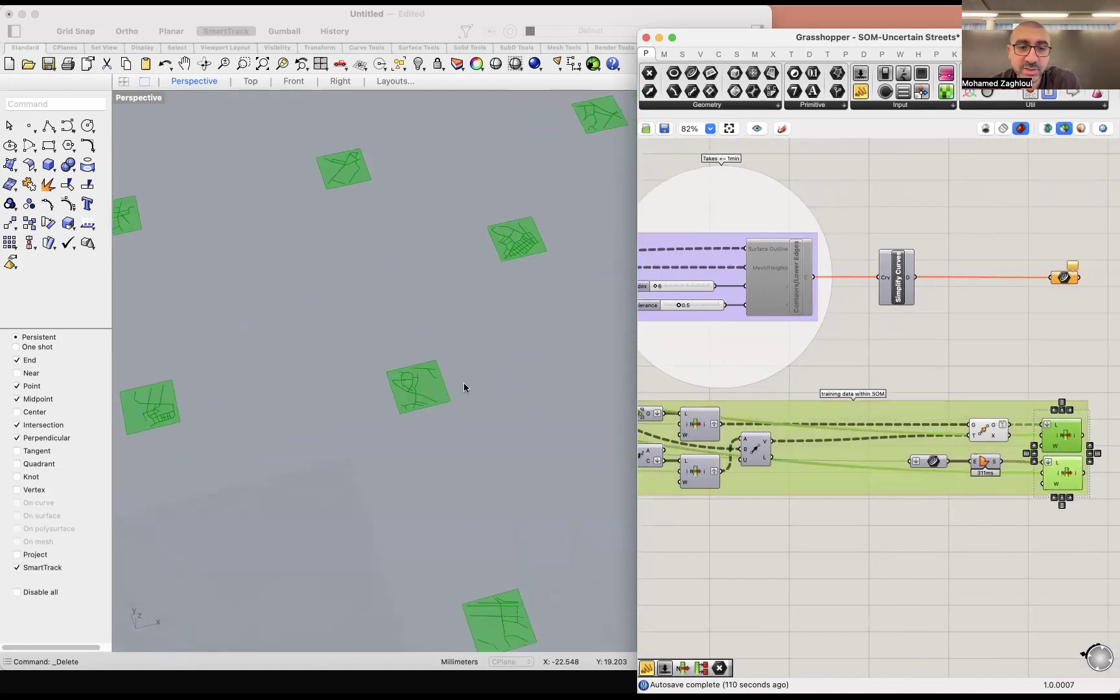
pyautogui.scroll(-5, 464, 387)
pyautogui.scroll(5, 514, 376)
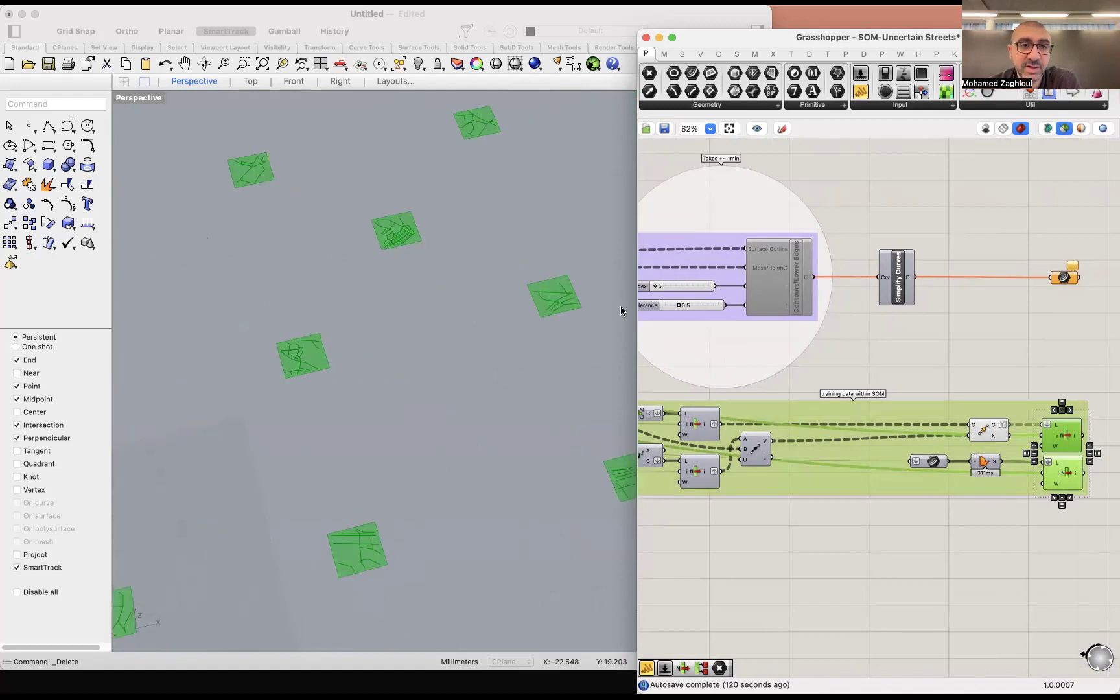
pyautogui.scroll(-5, 537, 441)
pyautogui.scroll(5, 382, 499)
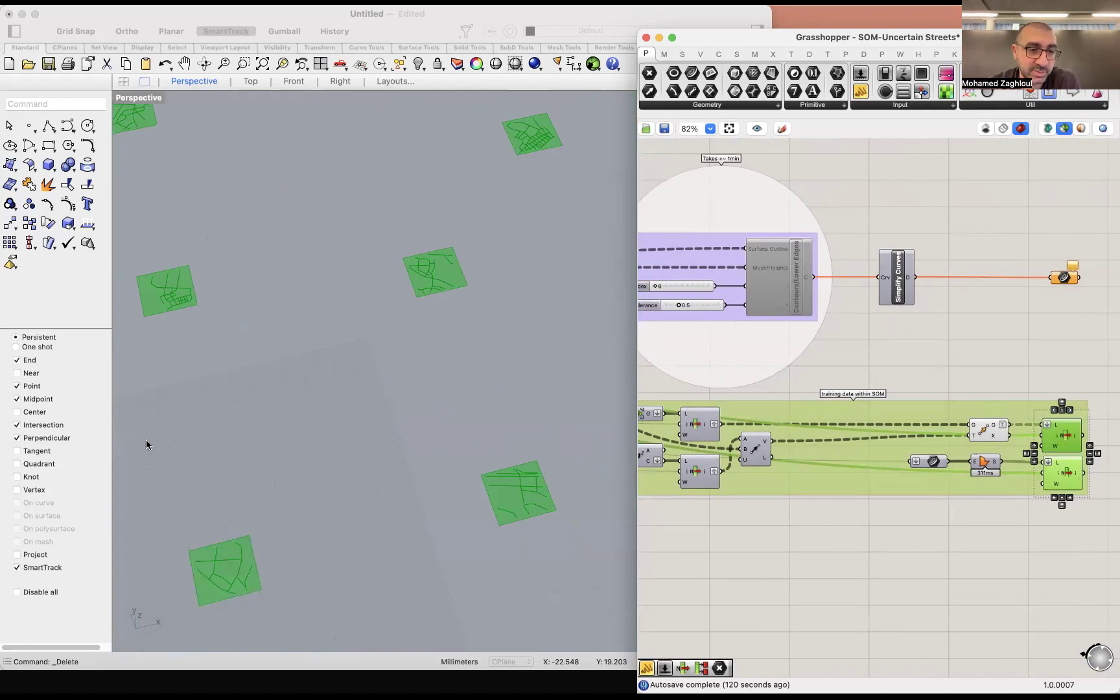
# Step: Enable the Contours/Lower Edges cluster so it computes the street curves, then deselect it
pyautogui.click(799, 278)
pyautogui.rightClick(844, 210)
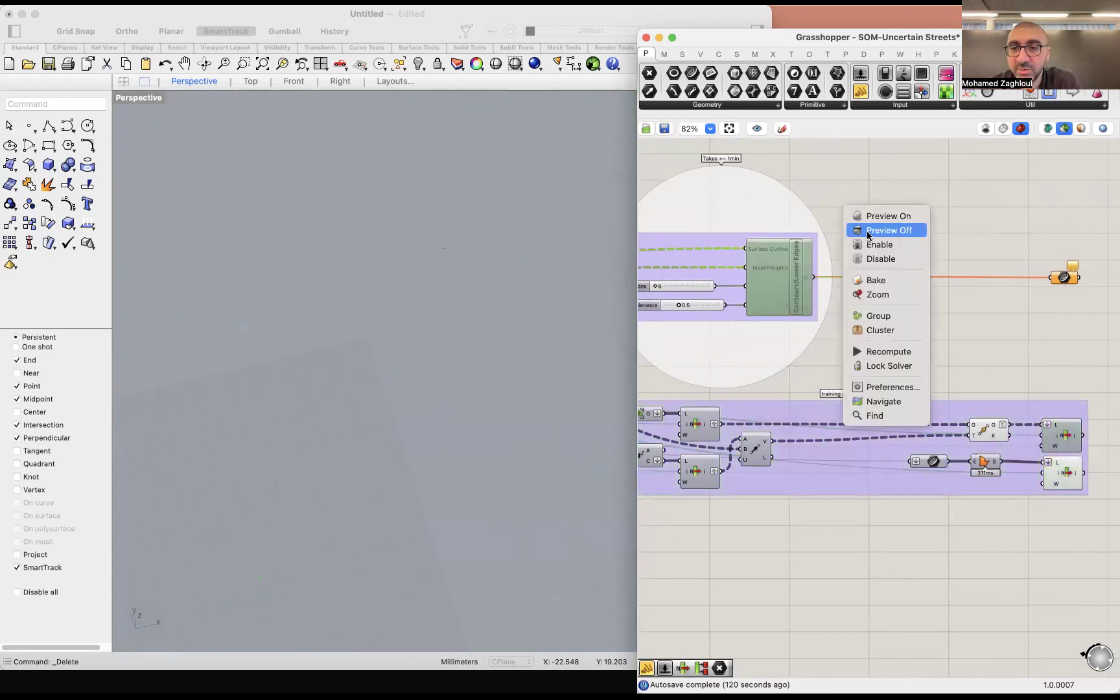
pyautogui.click(869, 245)
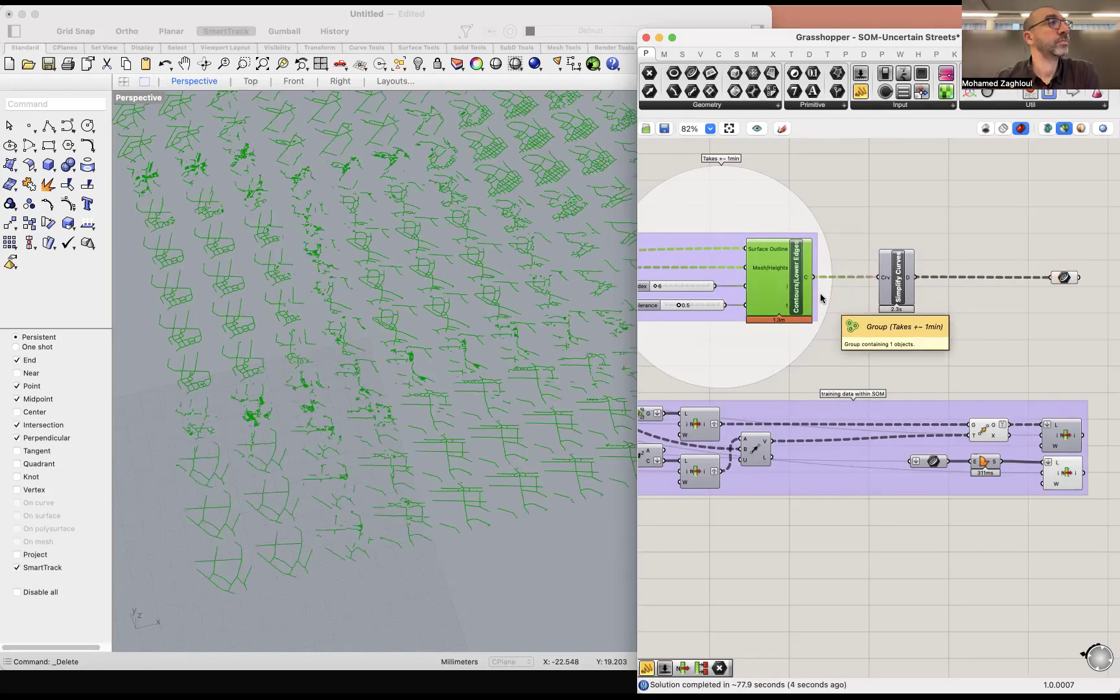
pyautogui.click(870, 214)
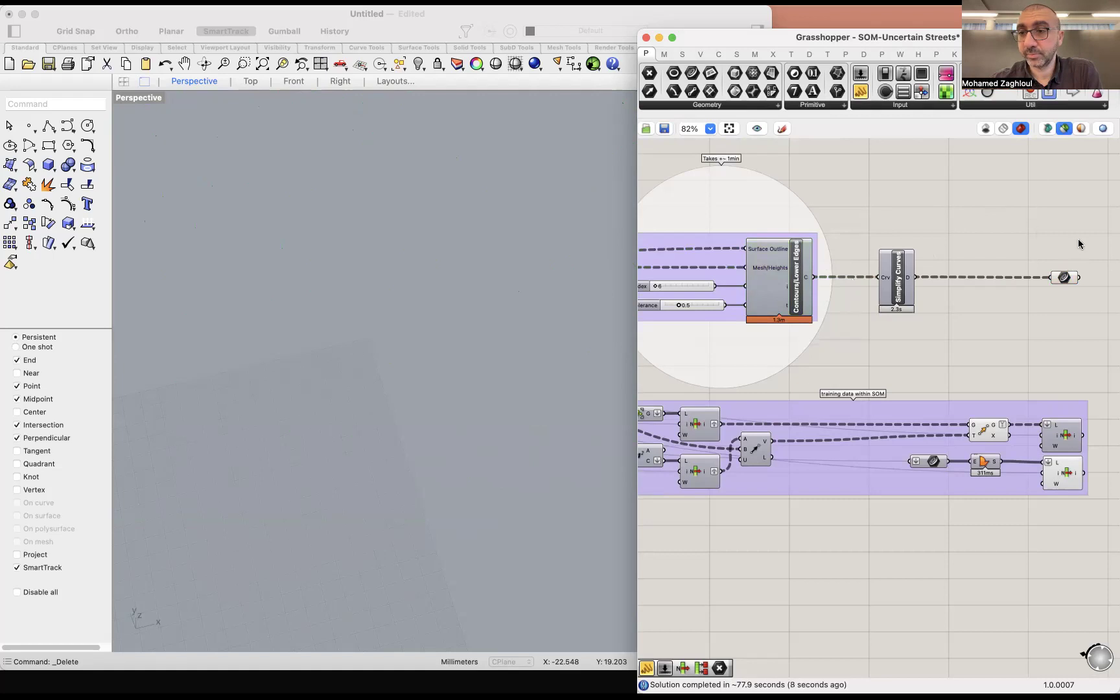
# Step: Preview the Curve parameter after Simplify Curves and examine the full grid of generated street patterns
pyautogui.moveTo(1079, 244); pyautogui.dragTo(1016, 326)
pyautogui.scroll(-5, 442, 353)
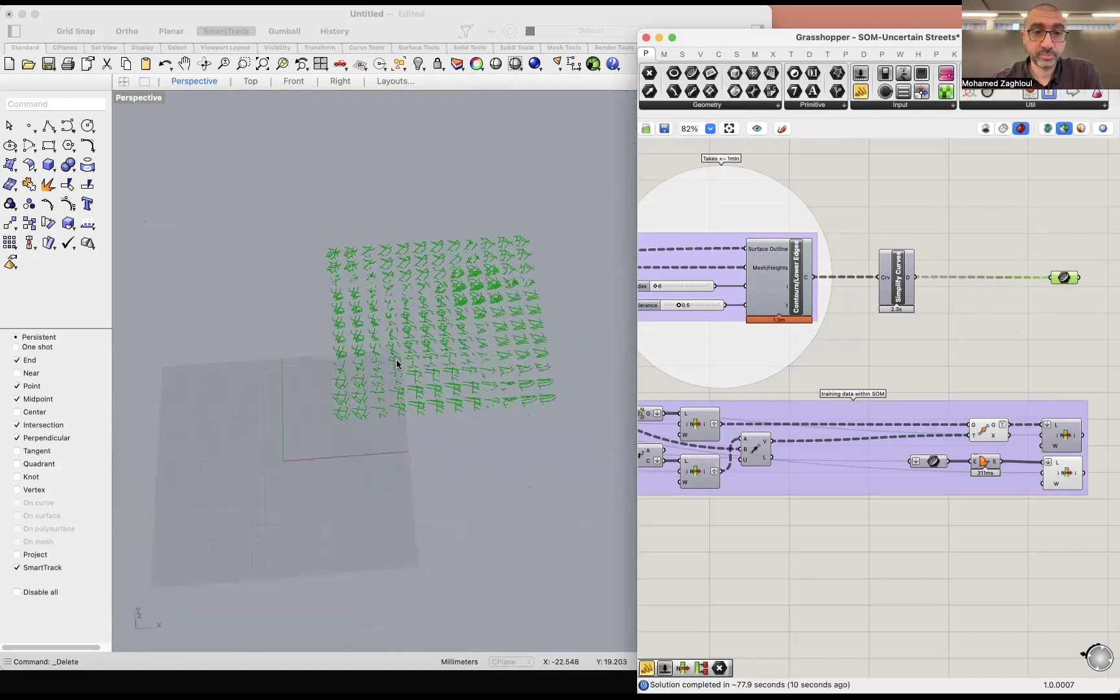
pyautogui.scroll(3, 394, 365)
pyautogui.scroll(2, 413, 338)
pyautogui.scroll(-5, 410, 368)
pyautogui.scroll(5, 410, 368)
pyautogui.scroll(-3, 389, 356)
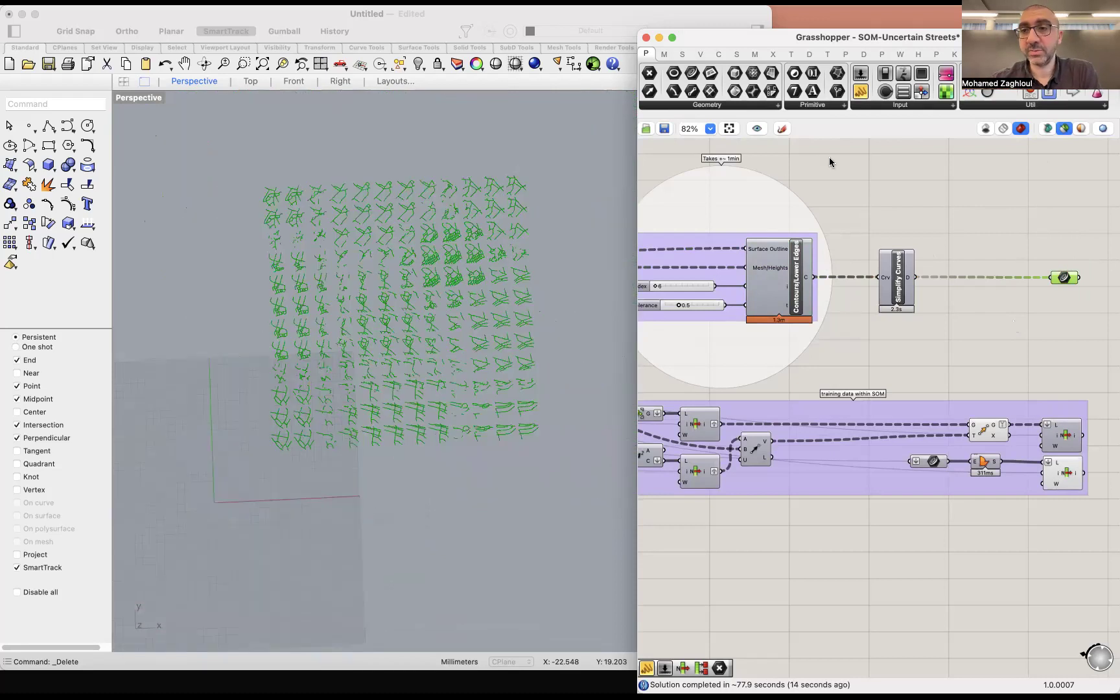
pyautogui.scroll(-1, 447, 288)
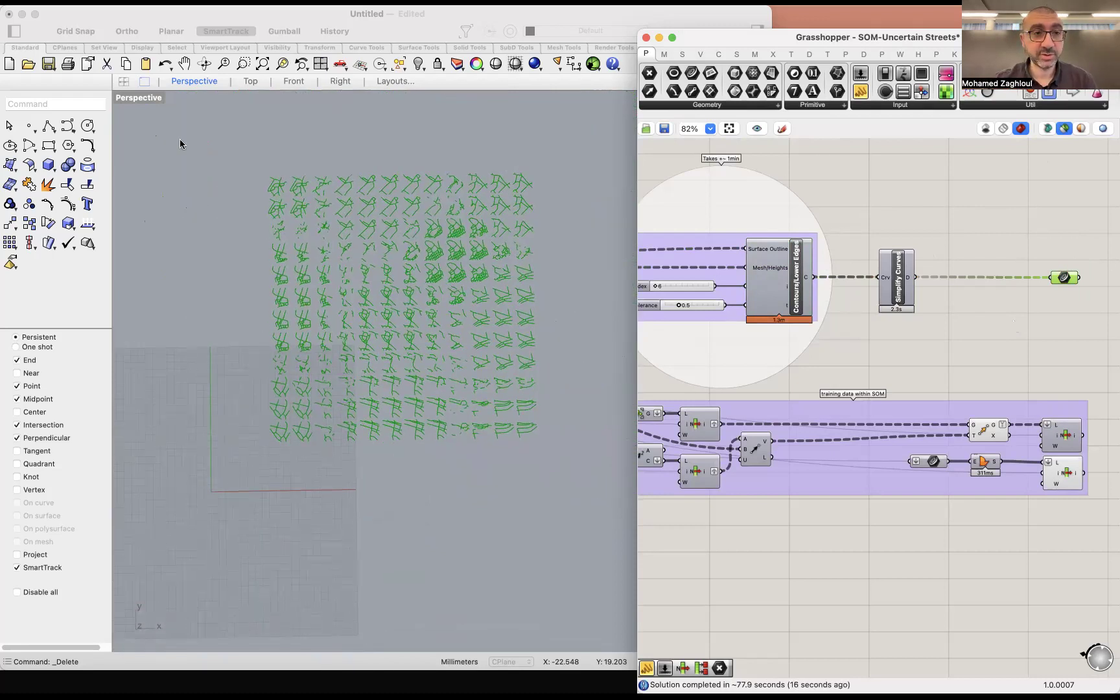
# Step: Switch the Rhino viewport to the Top view and examine the grid of generated street patterns
pyautogui.click(245, 81)
pyautogui.scroll(-4, 280, 210)
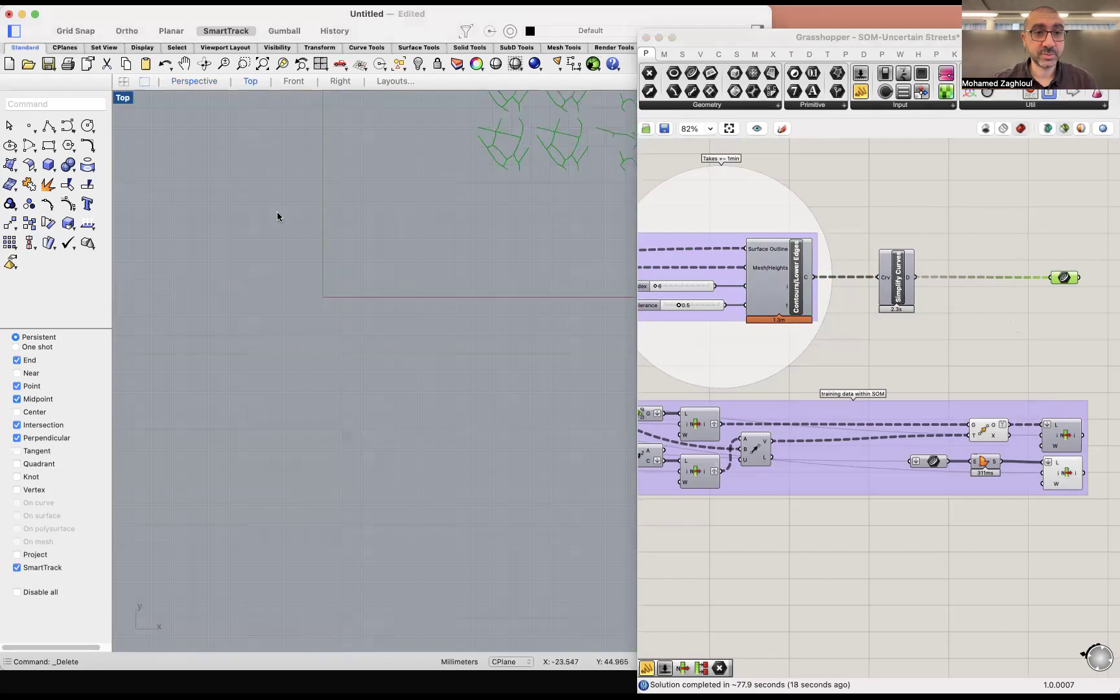
pyautogui.scroll(10, 302, 251)
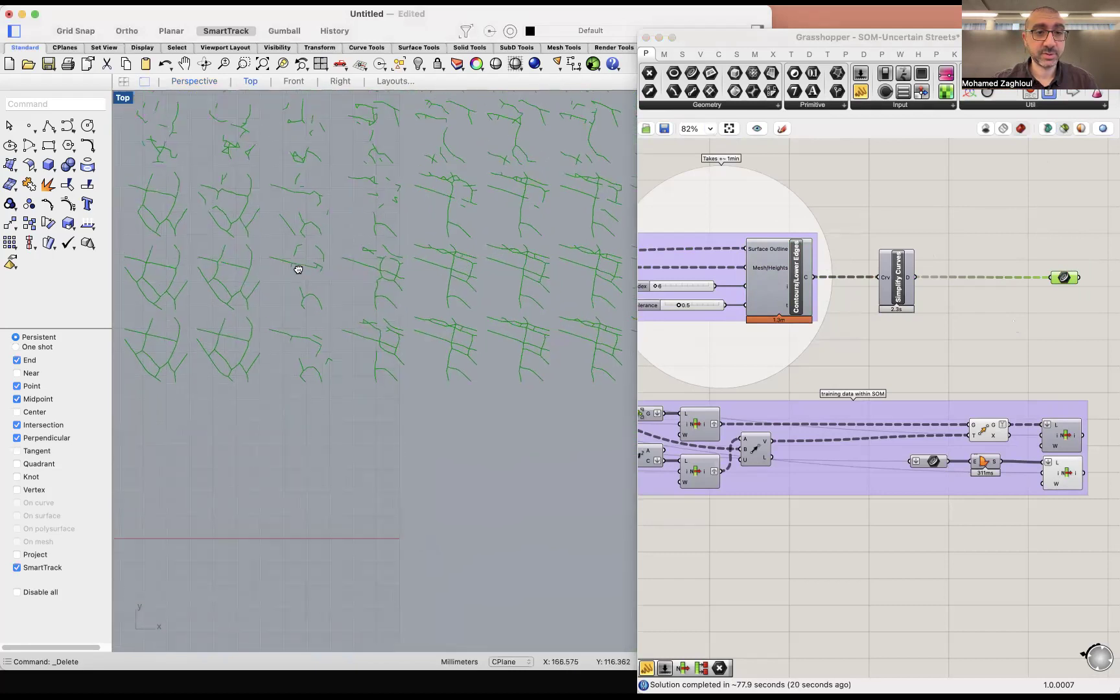
pyautogui.hscroll(5, 367, 290)
pyautogui.scroll(-3, 368, 290)
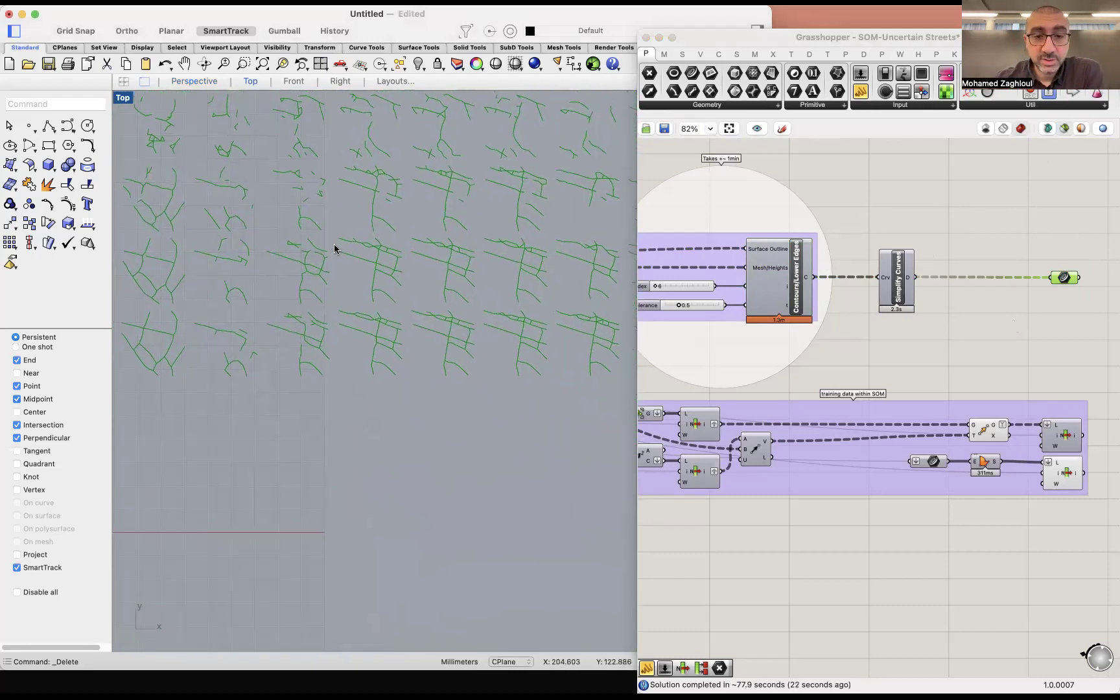
pyautogui.scroll(-5, 395, 255)
pyautogui.scroll(3, 406, 310)
pyautogui.hscroll(3, 407, 310)
pyautogui.scroll(2, 475, 320)
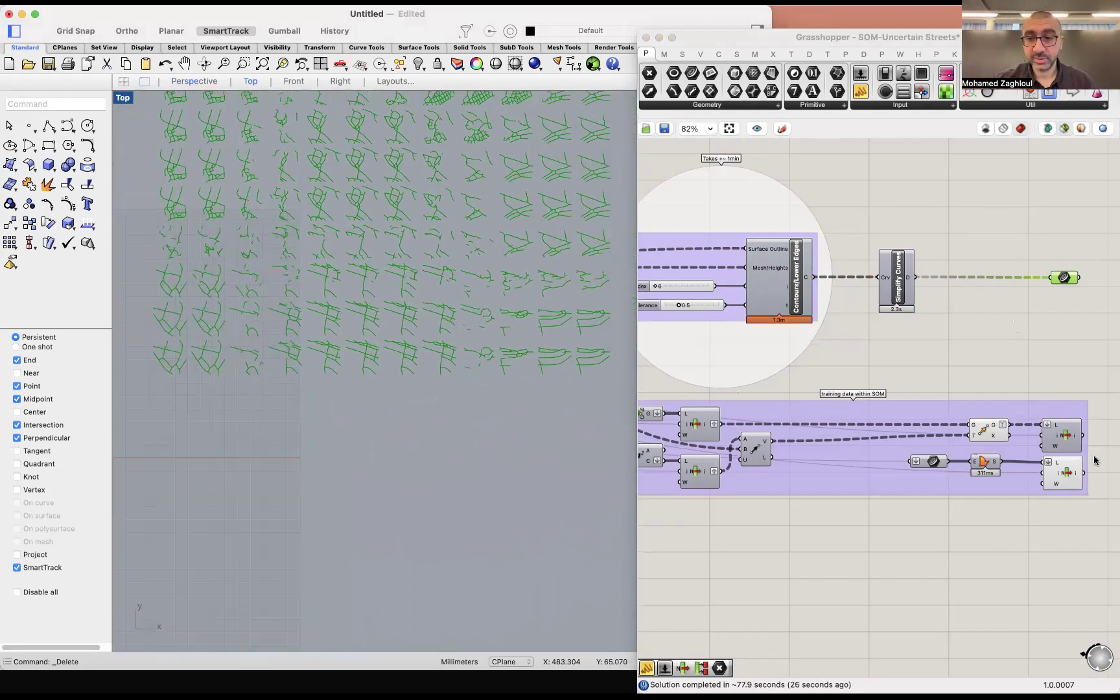
# Step: Add the lower List Item of the training data group to the preview and compare the sample tiles with patterns along the grid's right edge
pyautogui.keyDown('shift'); pyautogui.click(1067, 476); pyautogui.keyUp('shift')
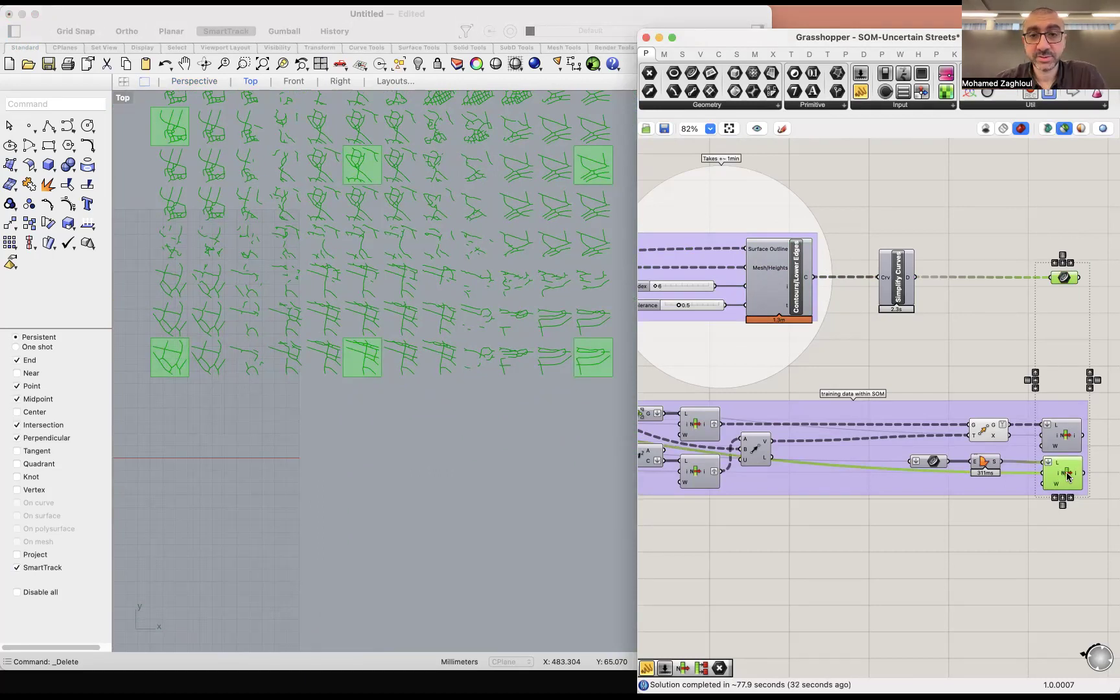
pyautogui.moveTo(591, 300); pyautogui.dragTo(489, 347)
pyautogui.scroll(5, 513, 279)
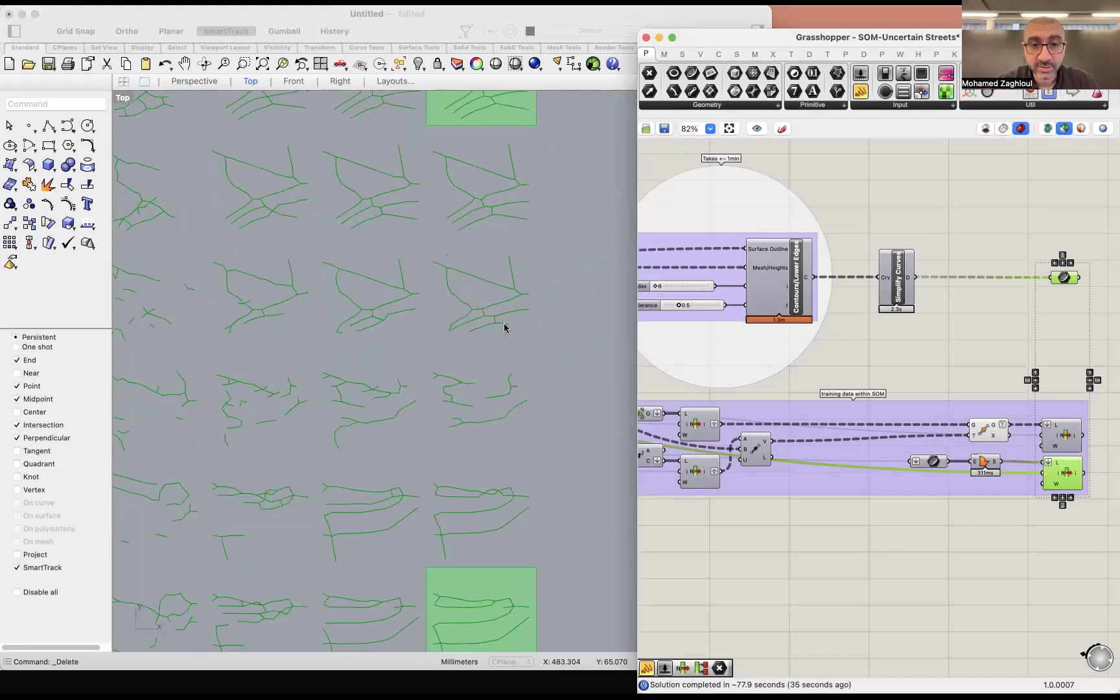
pyautogui.moveTo(514, 300); pyautogui.dragTo(521, 307)
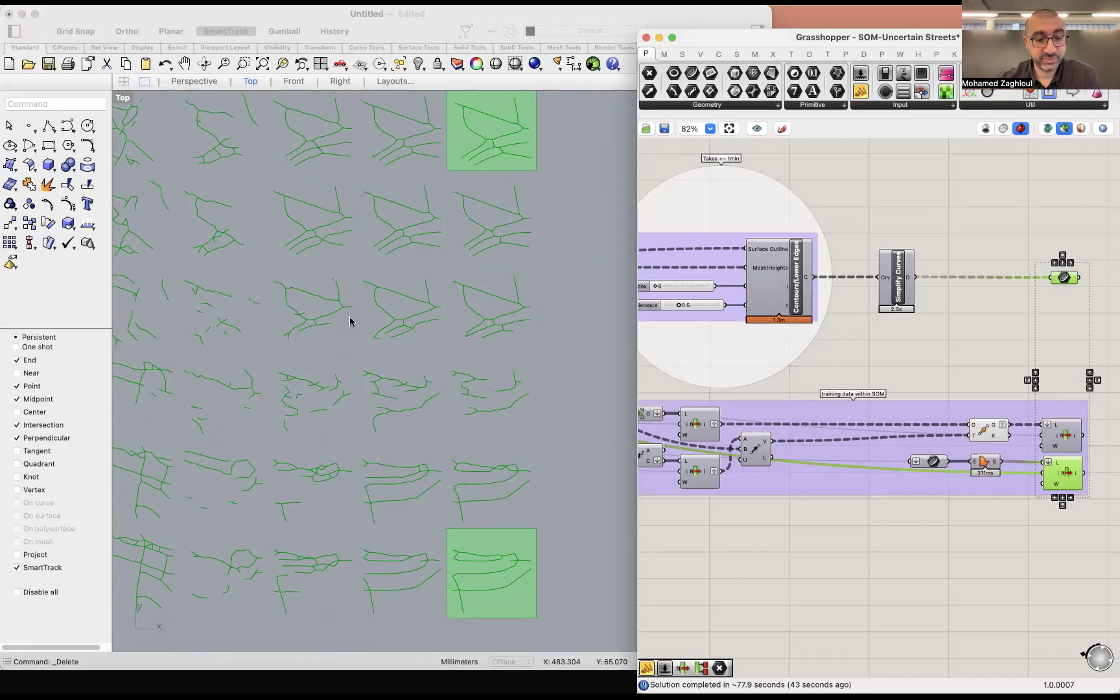
# Step: Examine how the street patterns change between the sample tiles in the upper-left part of the grid
pyautogui.hscroll(10, 400, 321)
pyautogui.moveTo(402, 283); pyautogui.dragTo(465, 379)
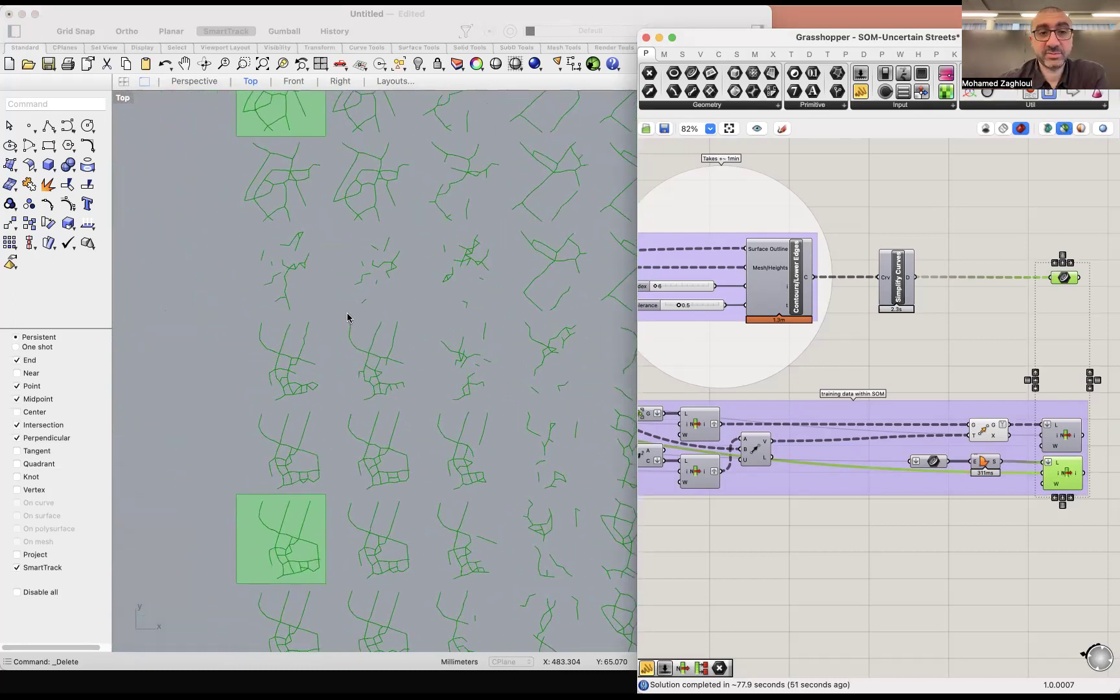
pyautogui.moveTo(357, 302); pyautogui.dragTo(383, 310)
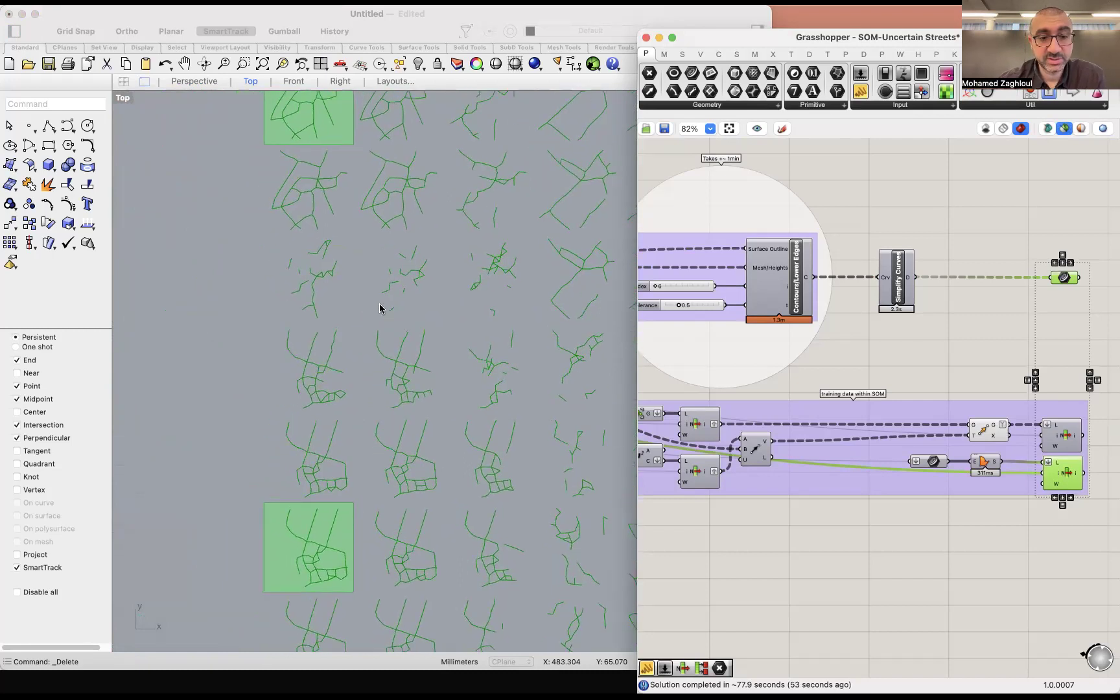
pyautogui.moveTo(504, 244); pyautogui.dragTo(503, 280)
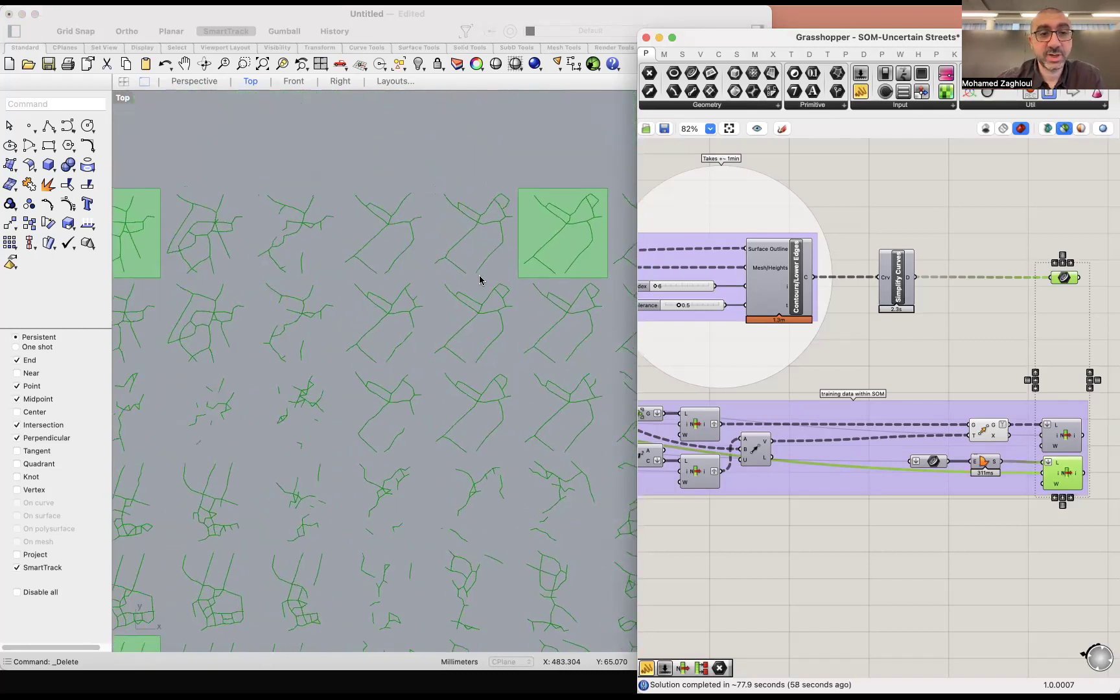
pyautogui.hscroll(-2, 479, 280)
pyautogui.hscroll(-2, 259, 253)
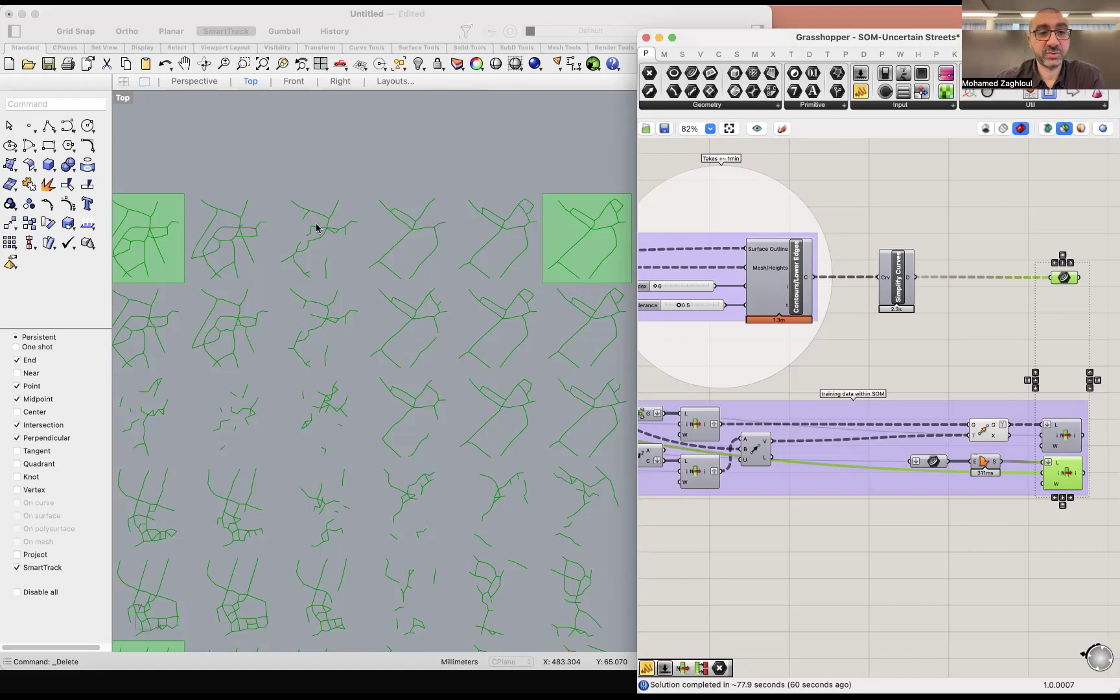
pyautogui.hscroll(-3, 295, 226)
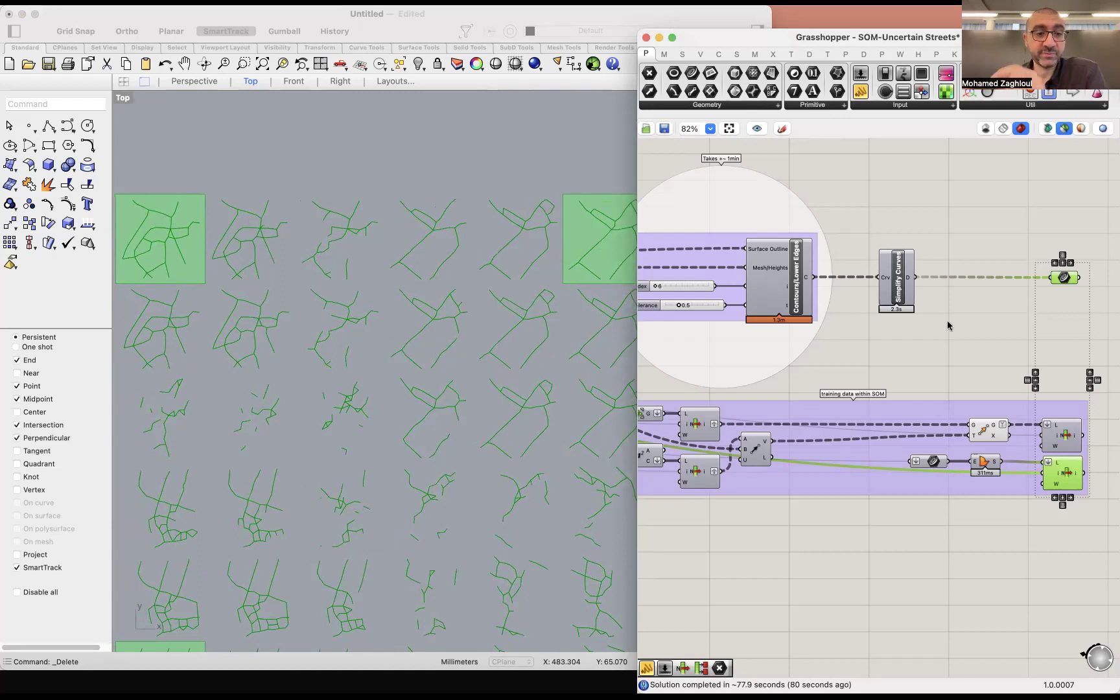
# Step: Examine the patterns around the upper-right sample tiles and across the whole grid, then inspect the Simplify Curves cluster's contents
pyautogui.hscroll(10, 590, 268)
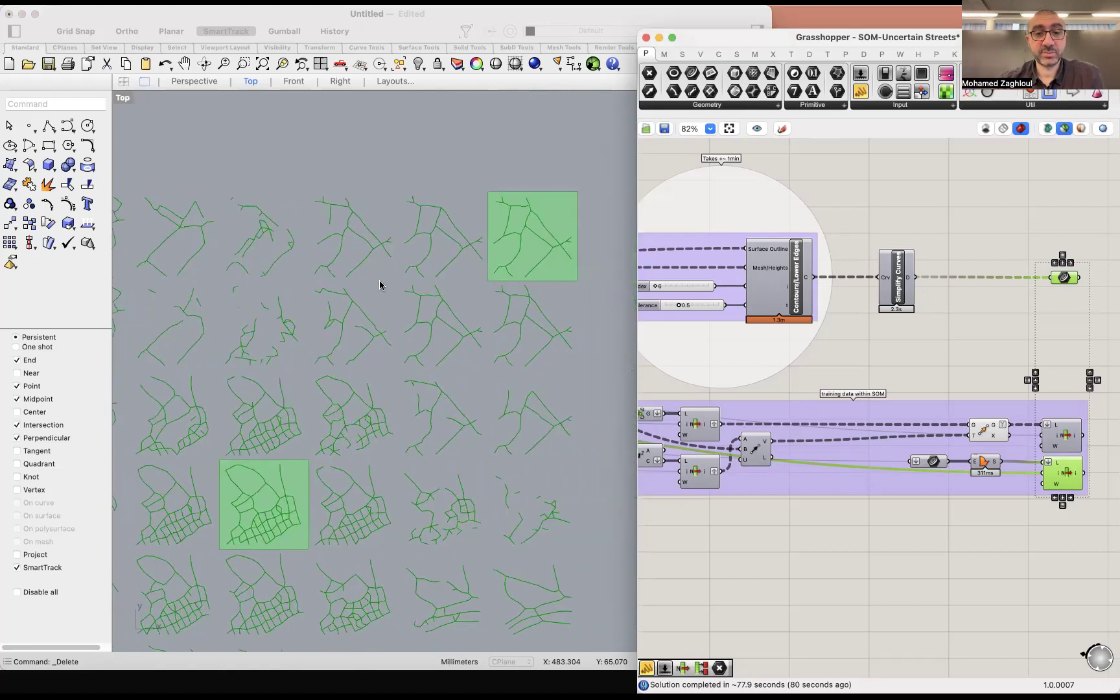
pyautogui.hscroll(-5, 383, 288)
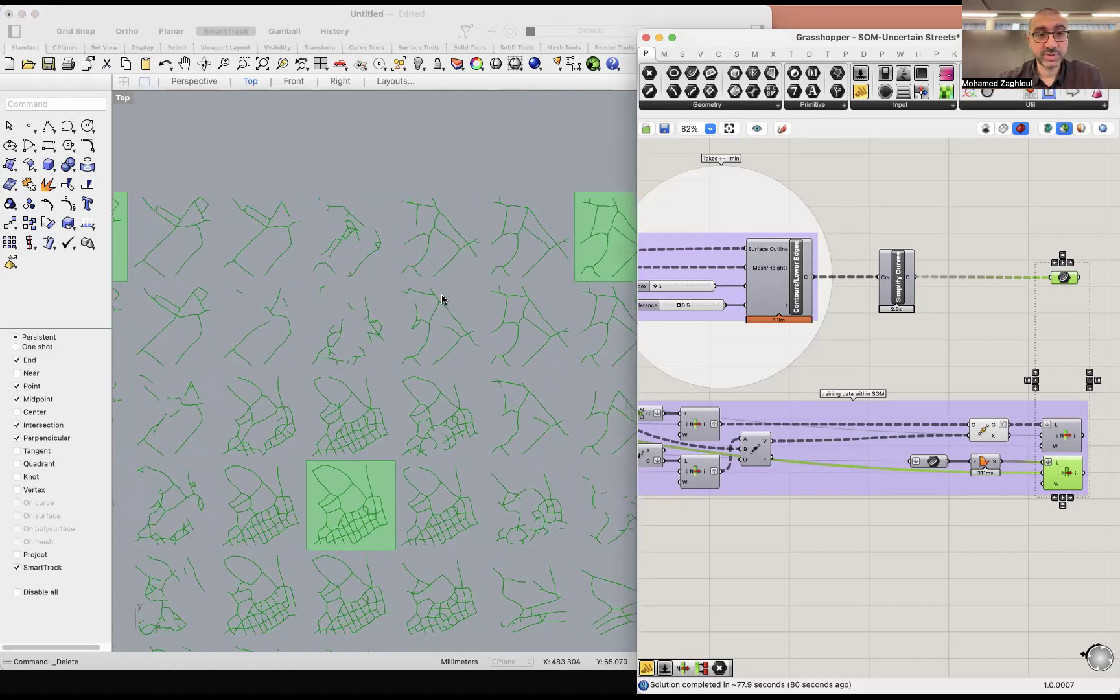
pyautogui.hscroll(5, 494, 350)
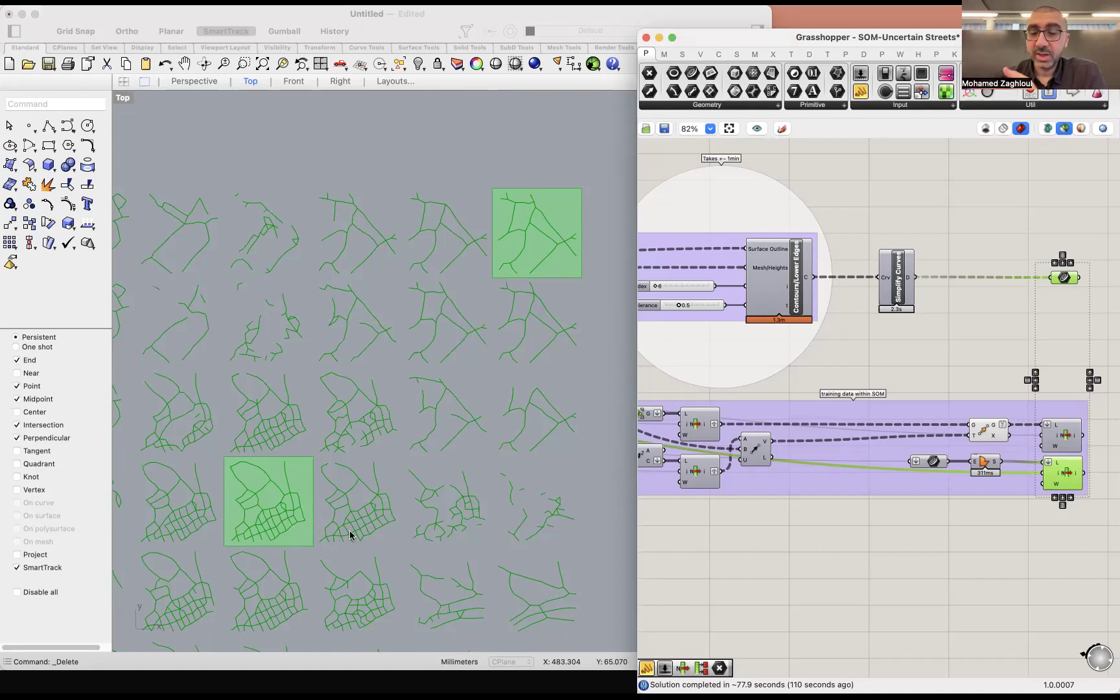
pyautogui.scroll(-3, 317, 279)
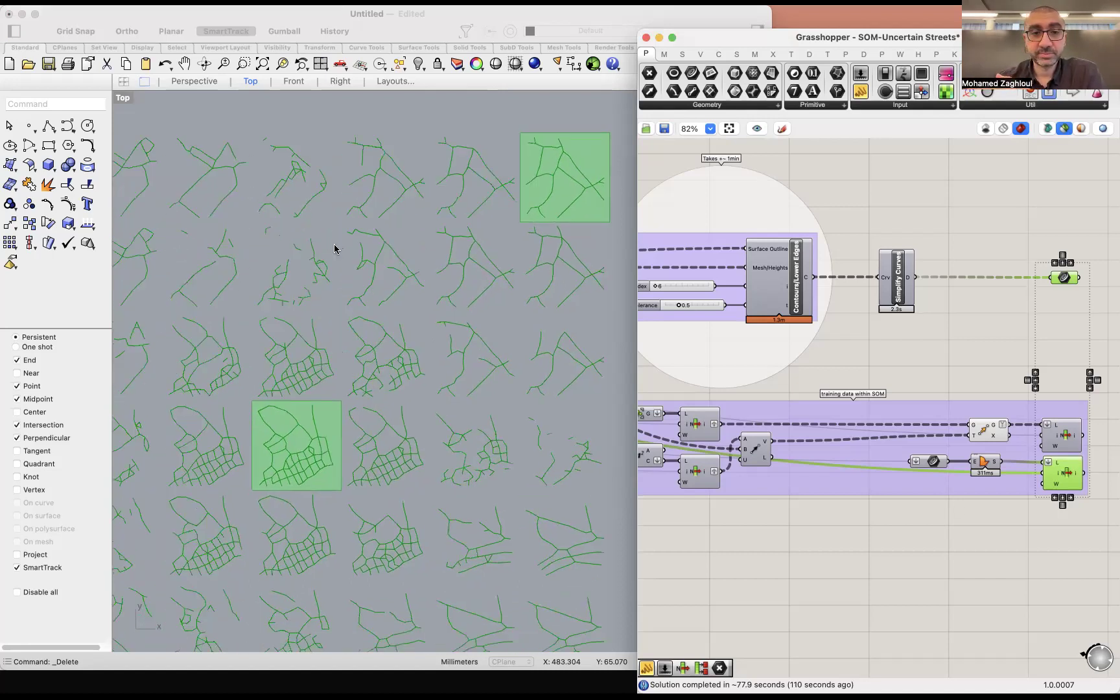
pyautogui.scroll(-5, 365, 250)
pyautogui.scroll(2, 337, 298)
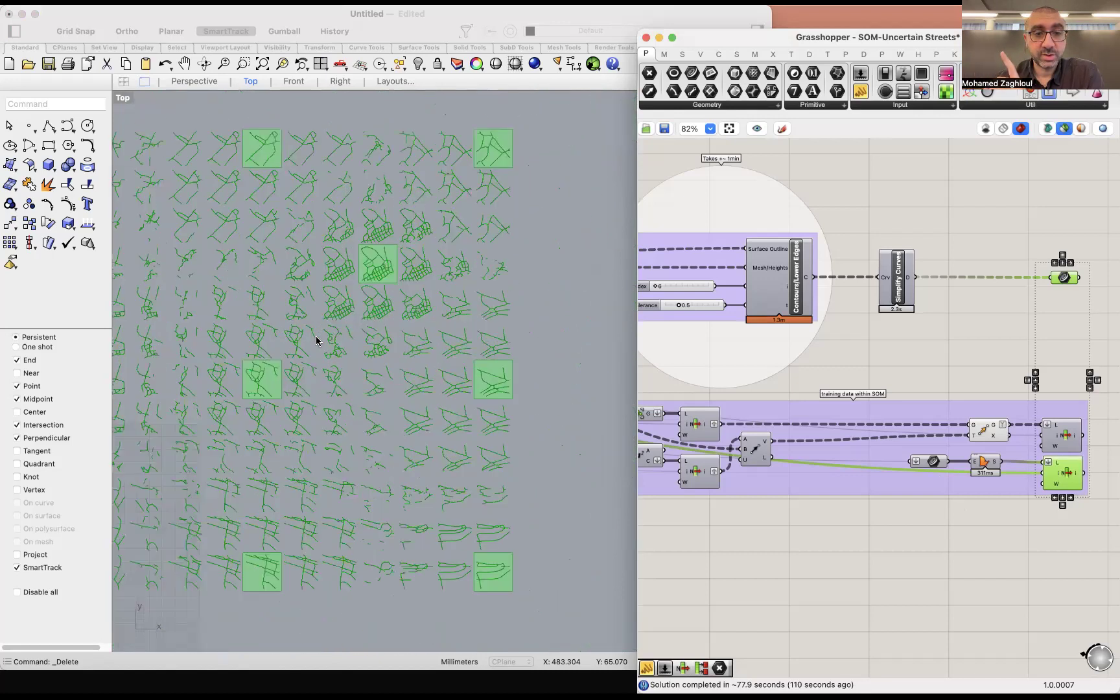
pyautogui.moveTo(317, 340); pyautogui.dragTo(350, 325)
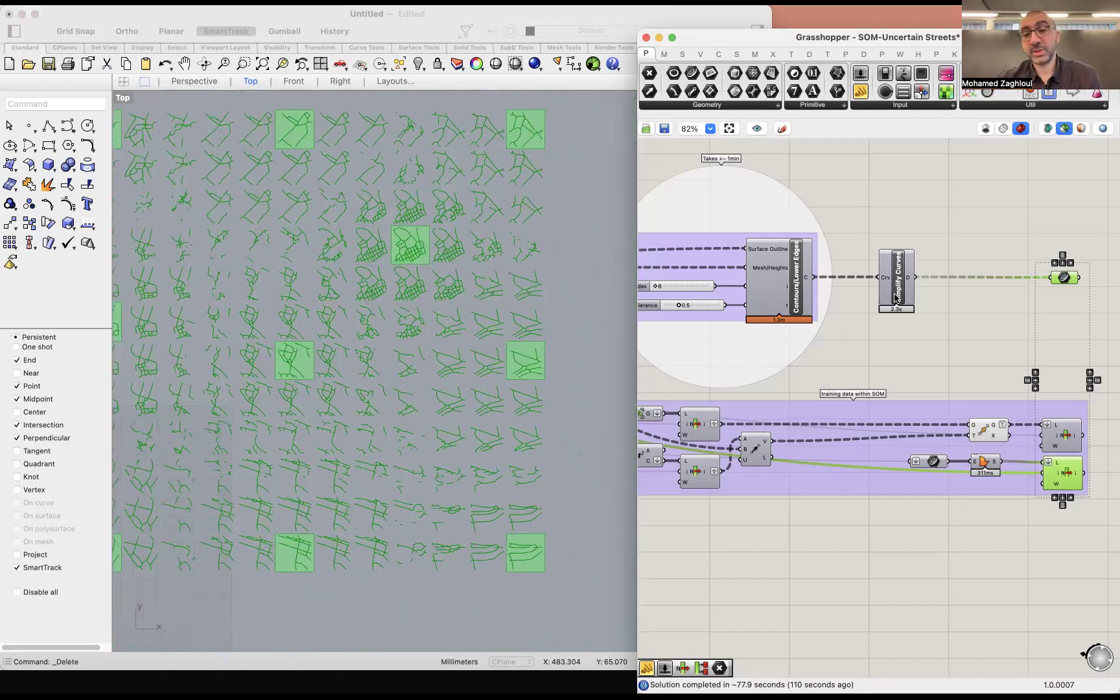
pyautogui.moveTo(895, 297)
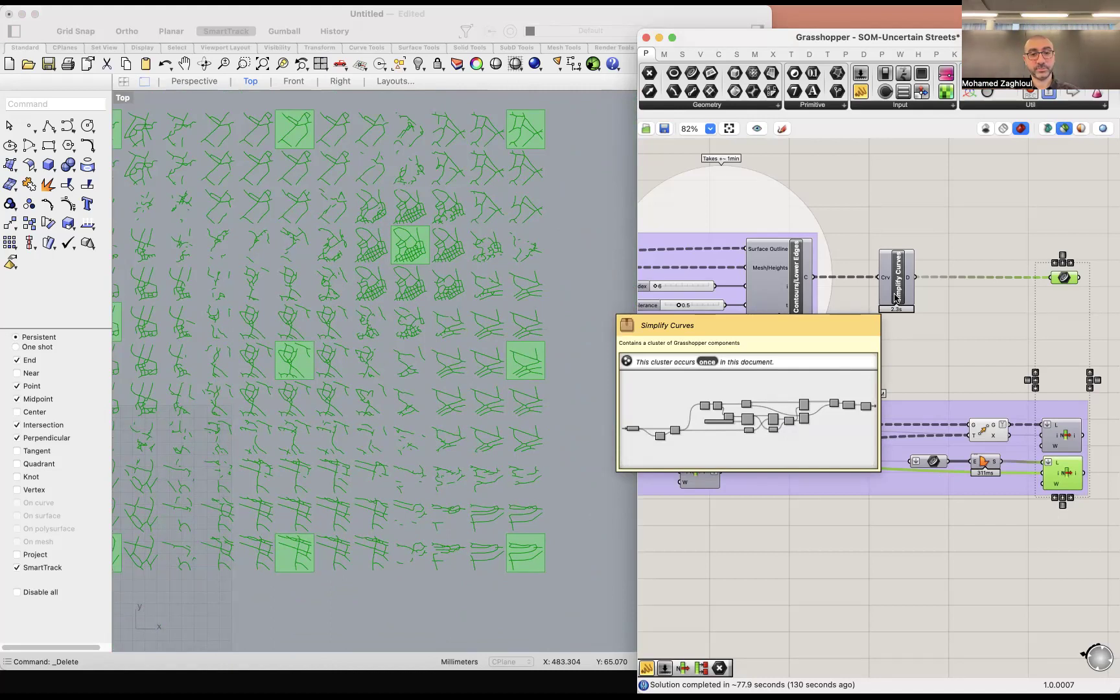
# Step: Preview the Curve parameter feeding the Inputs group and examine the original street samples
pyautogui.click(985, 235)
pyautogui.hscroll(-5, 875, 290)
pyautogui.scroll(-5, 1023, 324)
pyautogui.scroll(-4, 1024, 319)
pyautogui.hscroll(-10, 844, 295)
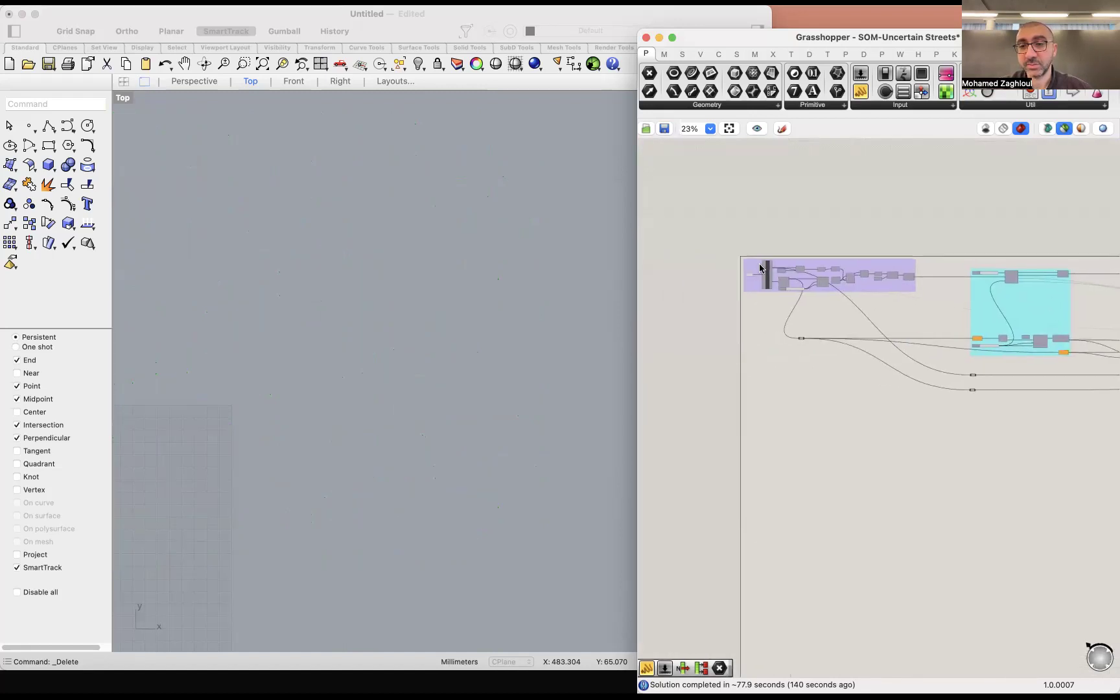
pyautogui.scroll(5, 761, 267)
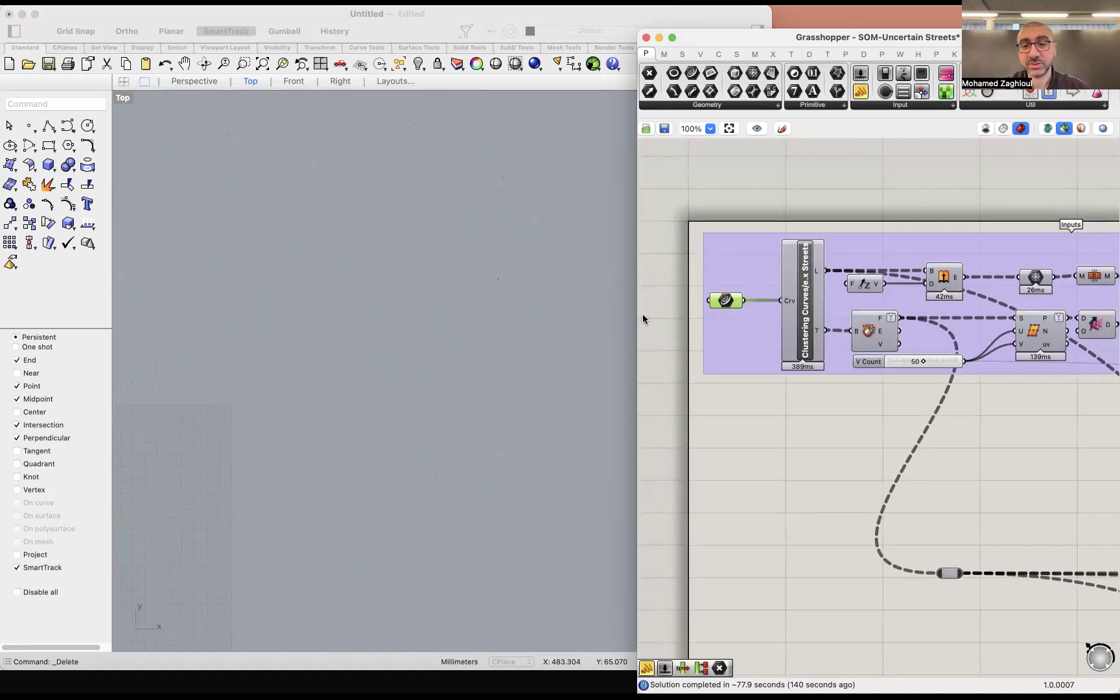
pyautogui.scroll(5, 492, 259)
pyautogui.scroll(3, 397, 272)
pyautogui.hscroll(5, 421, 246)
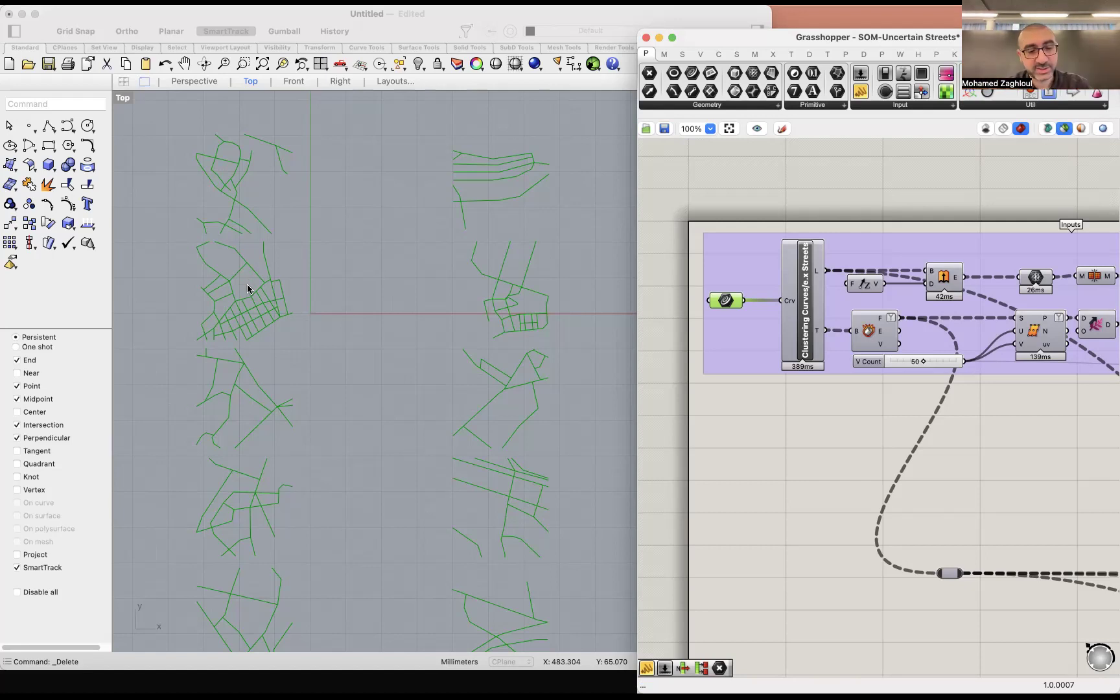
# Step: Switch to the Lecture_07 presentation in PowerPoint, go to slide 6 on feature engineering, and highlight the "Statistical features" line
pyautogui.press('super+Tab')
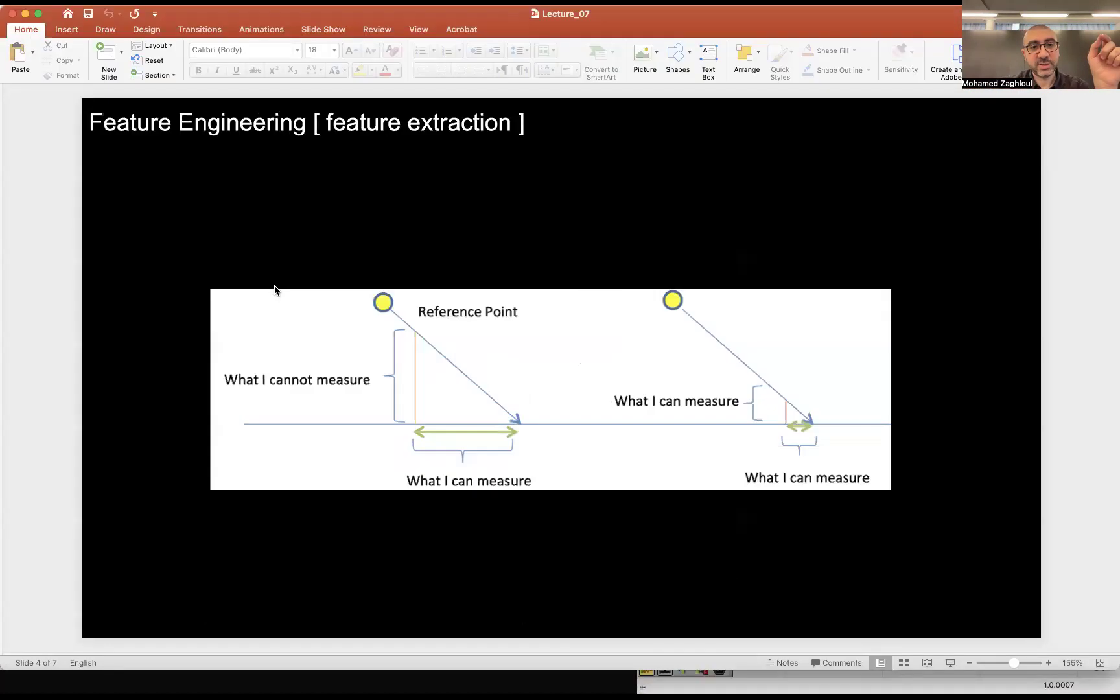
pyautogui.press('pagedown')
pyautogui.press('pagedown')
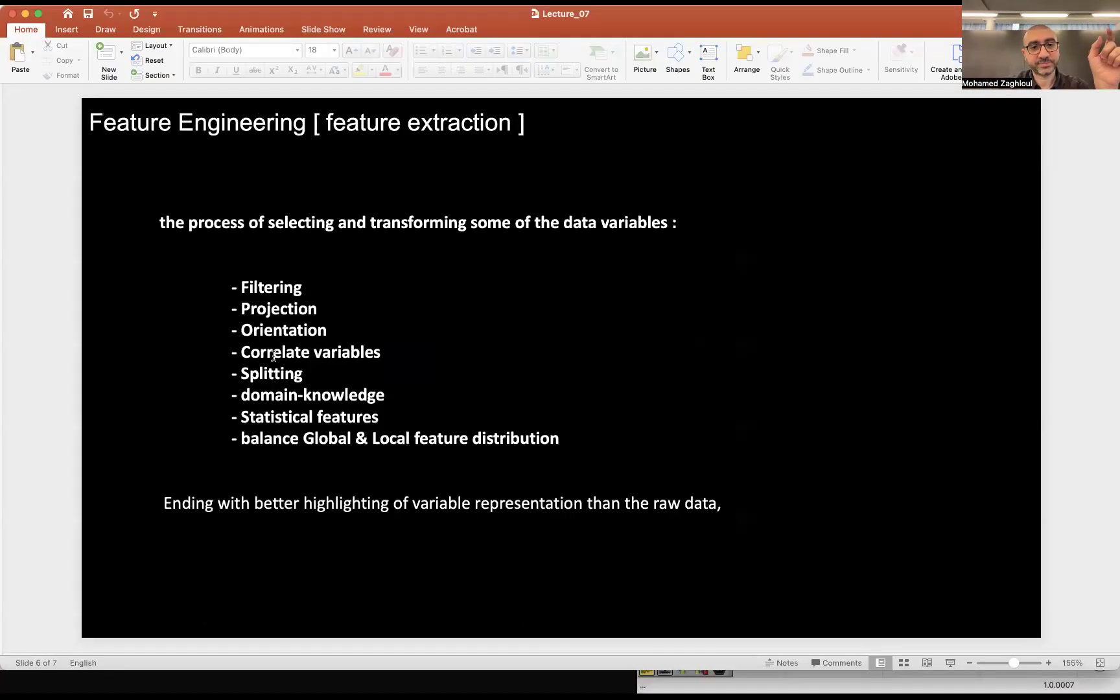
pyautogui.tripleClick(263, 397)
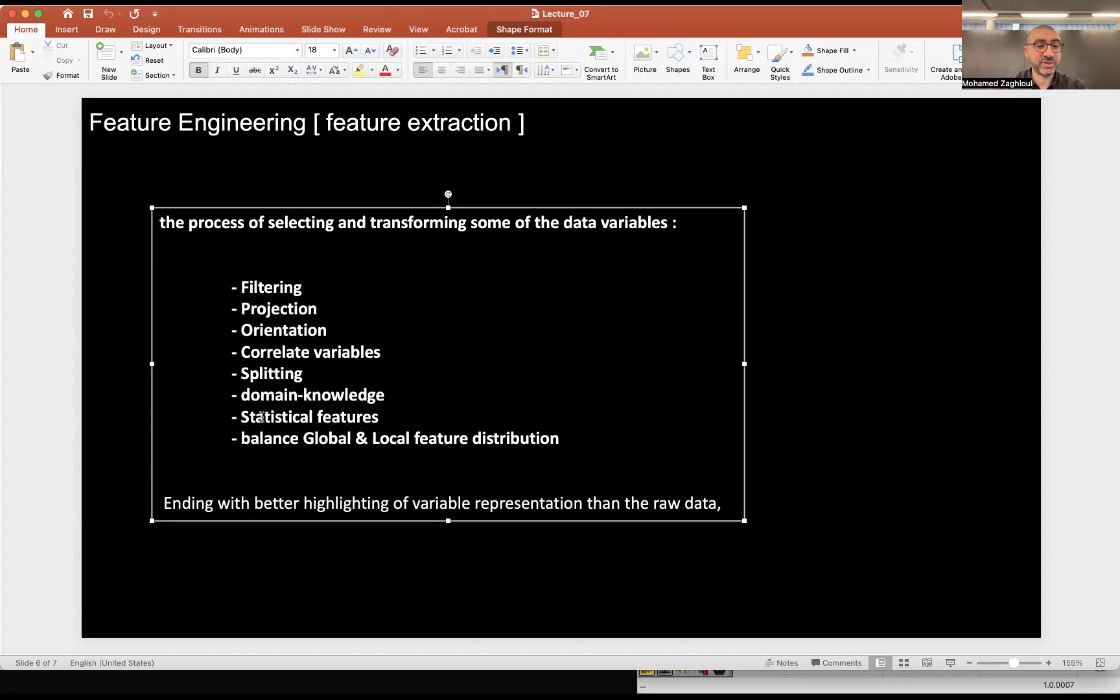
pyautogui.tripleClick(262, 417)
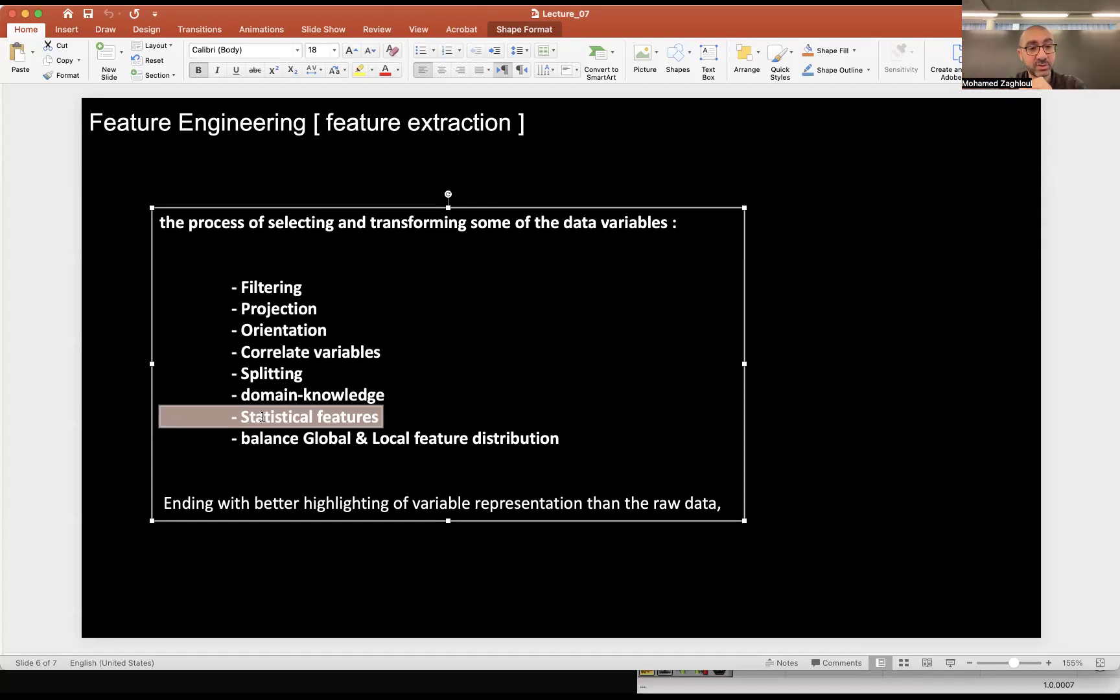
# Step: Switch back to Grasshopper, deselect the input Curve parameter, and review the components of the Inputs group
pyautogui.press('super+Tab')
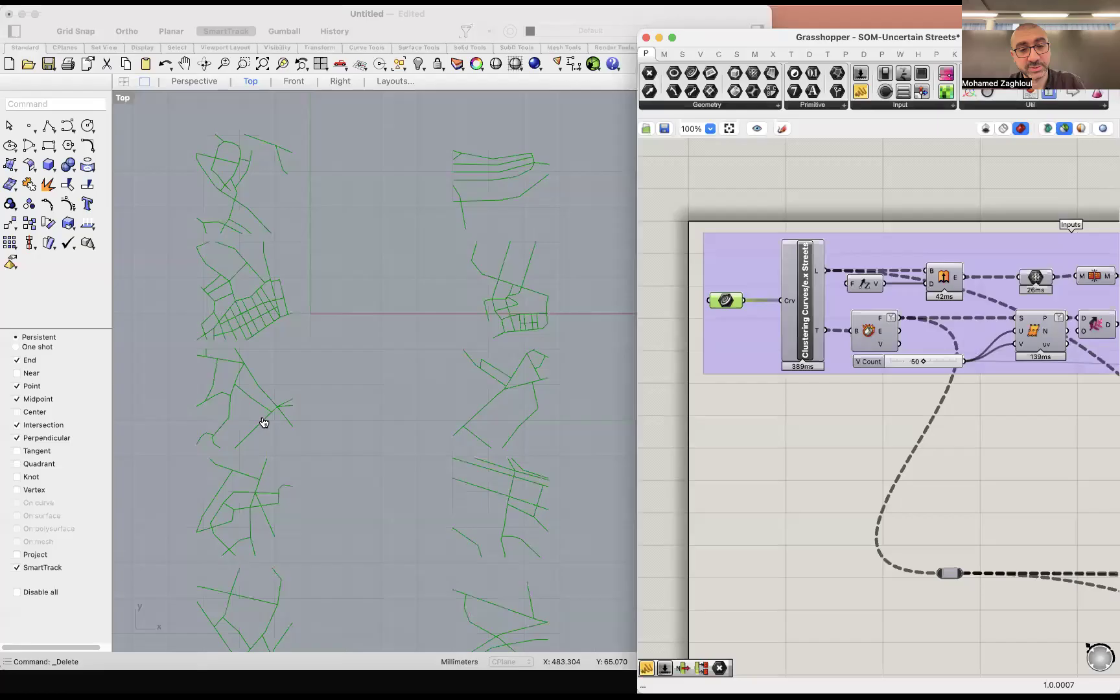
pyautogui.click(740, 410)
pyautogui.scroll(-3, 785, 402)
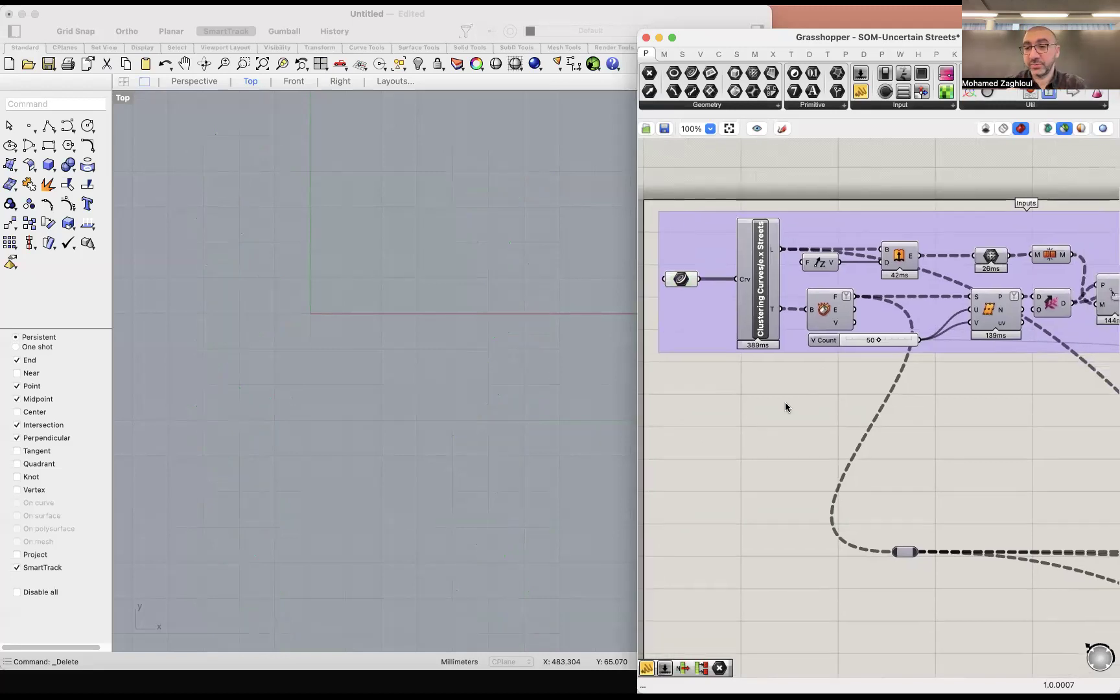
pyautogui.scroll(-4, 785, 402)
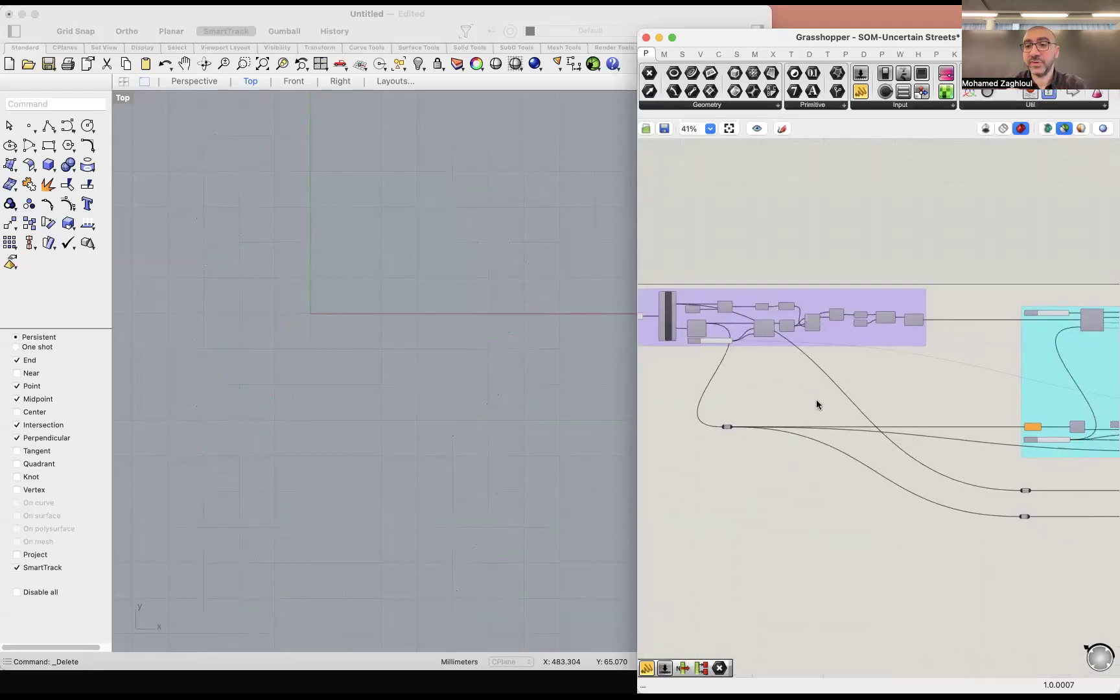
pyautogui.scroll(5, 771, 350)
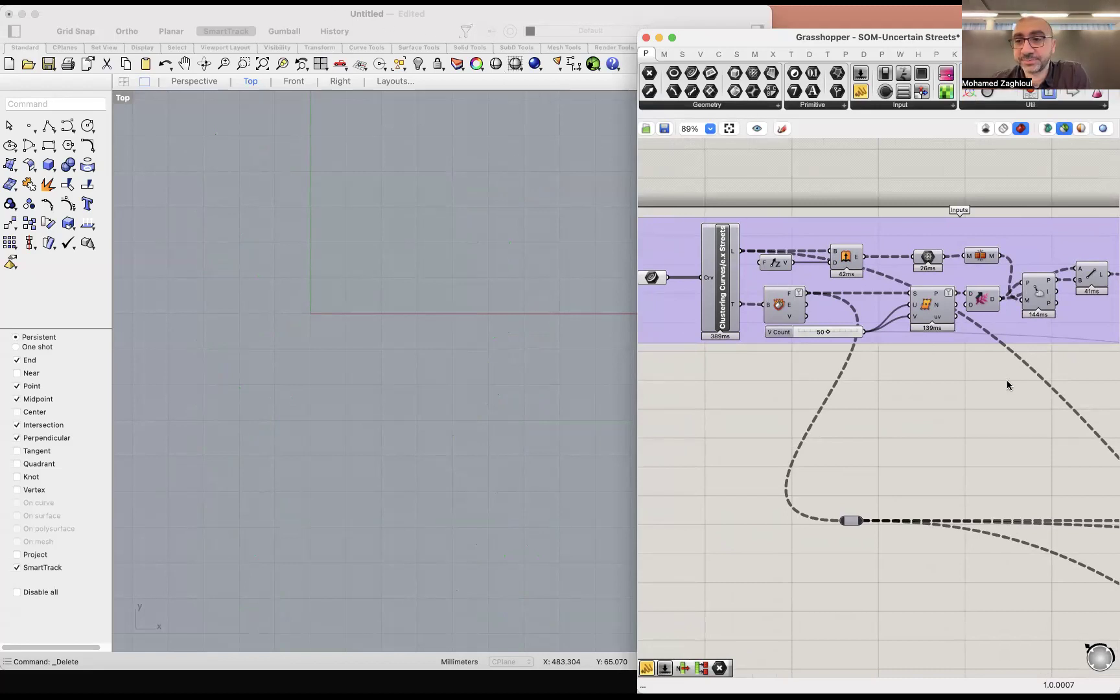
pyautogui.scroll(-5, 1007, 382)
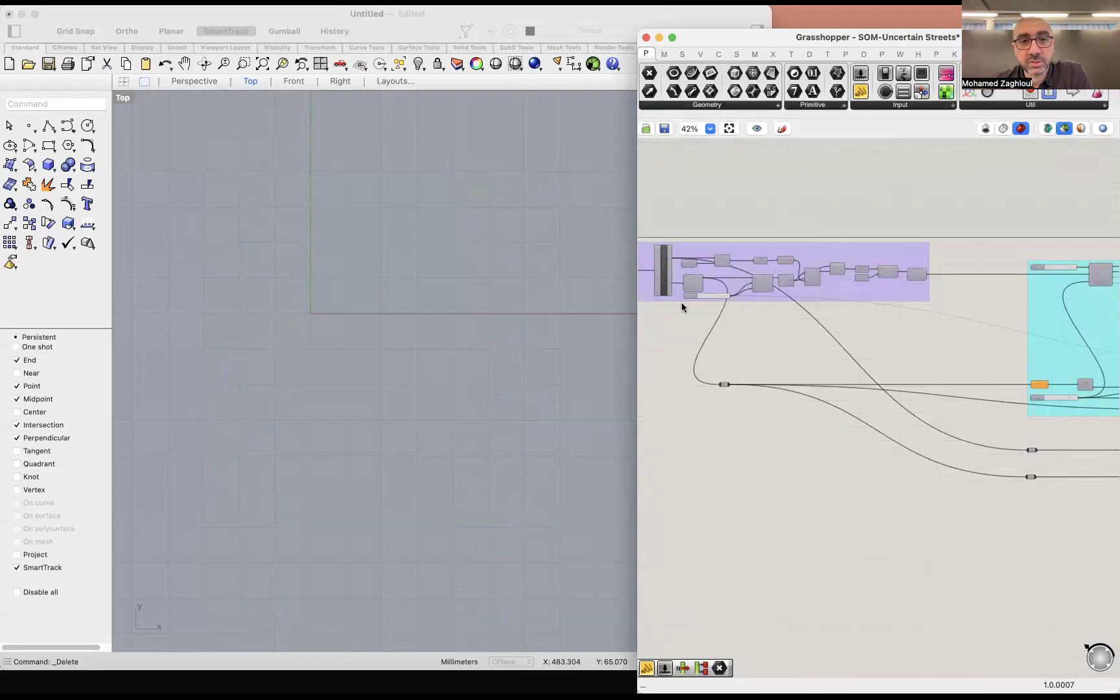
# Step: Turn off the selected-only preview filter and examine all previewed street patterns and sample tiles together
pyautogui.click(1101, 131)
pyautogui.scroll(3, 333, 310)
pyautogui.scroll(-5, 331, 314)
pyautogui.scroll(4, 457, 230)
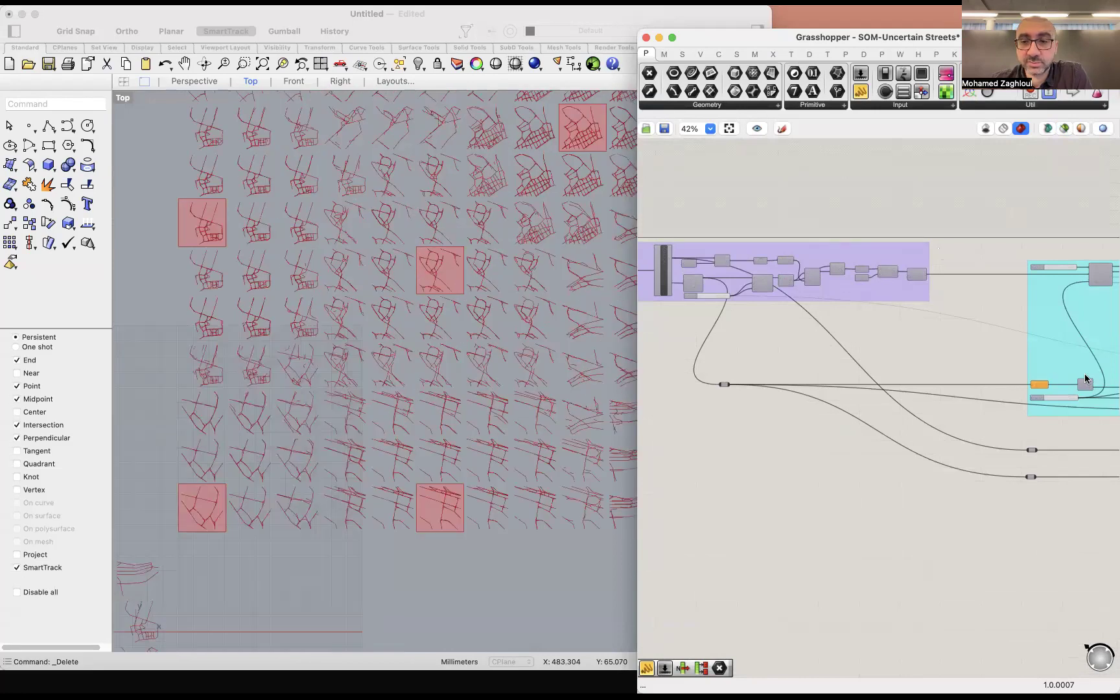
# Step: Turn off the preview of the final Curve parameter after the Simplify Curves cluster
pyautogui.hscroll(10, 1085, 380)
pyautogui.hscroll(10, 945, 338)
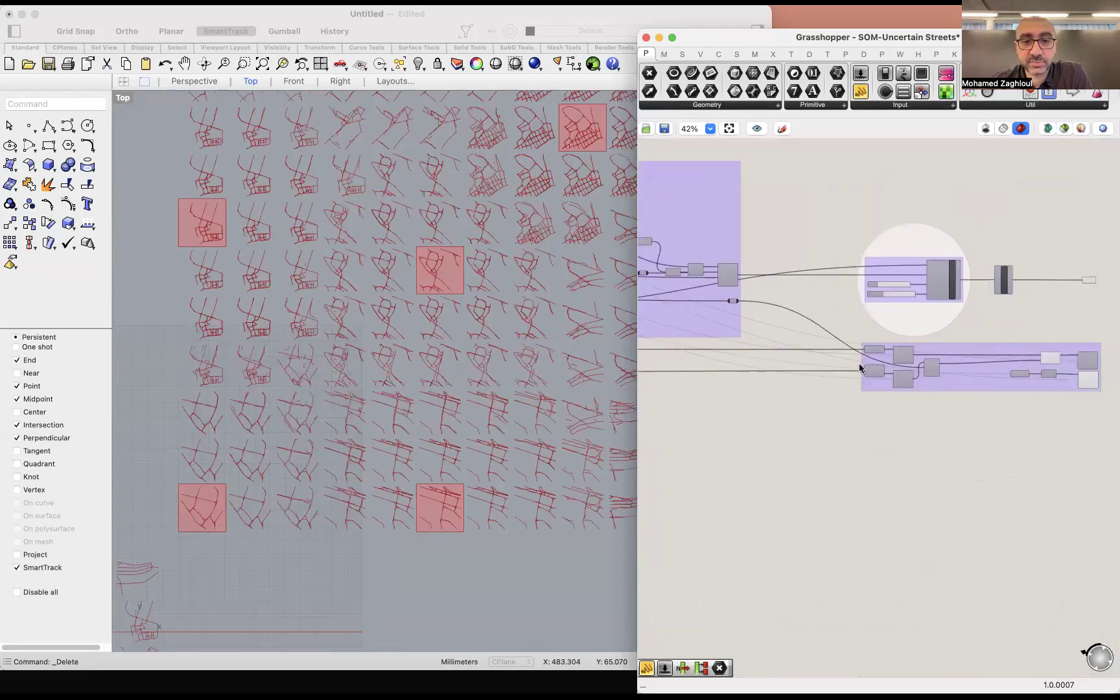
pyautogui.moveTo(994, 241); pyautogui.dragTo(901, 288)
pyautogui.rightClick(963, 290)
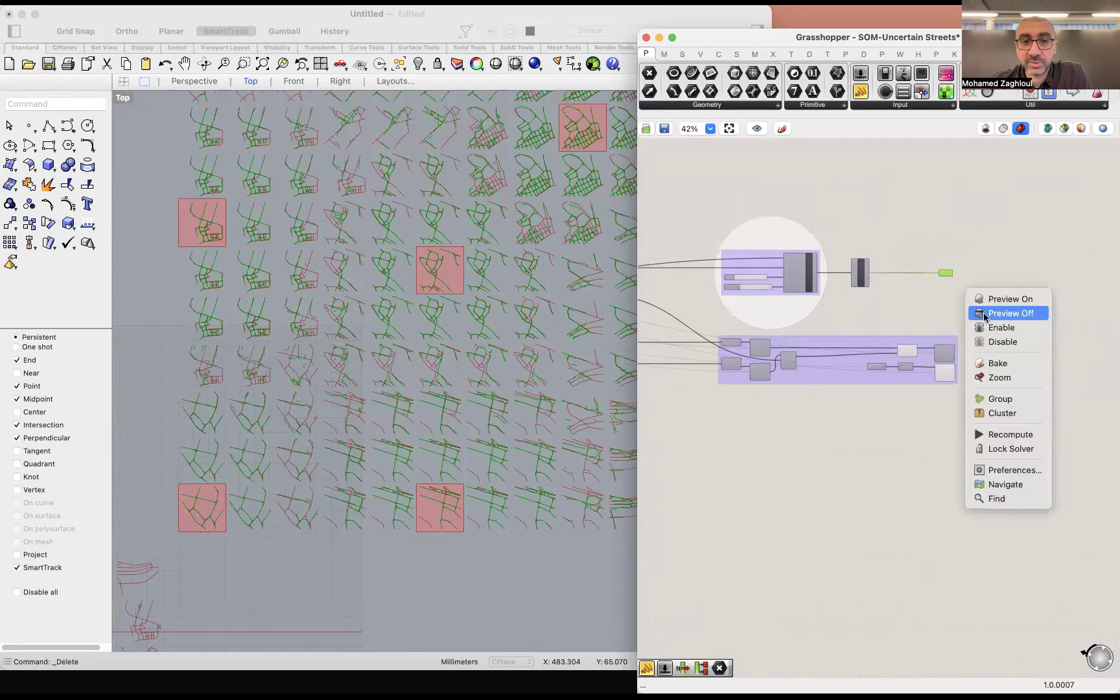
pyautogui.click(1001, 312)
pyautogui.scroll(6, 512, 425)
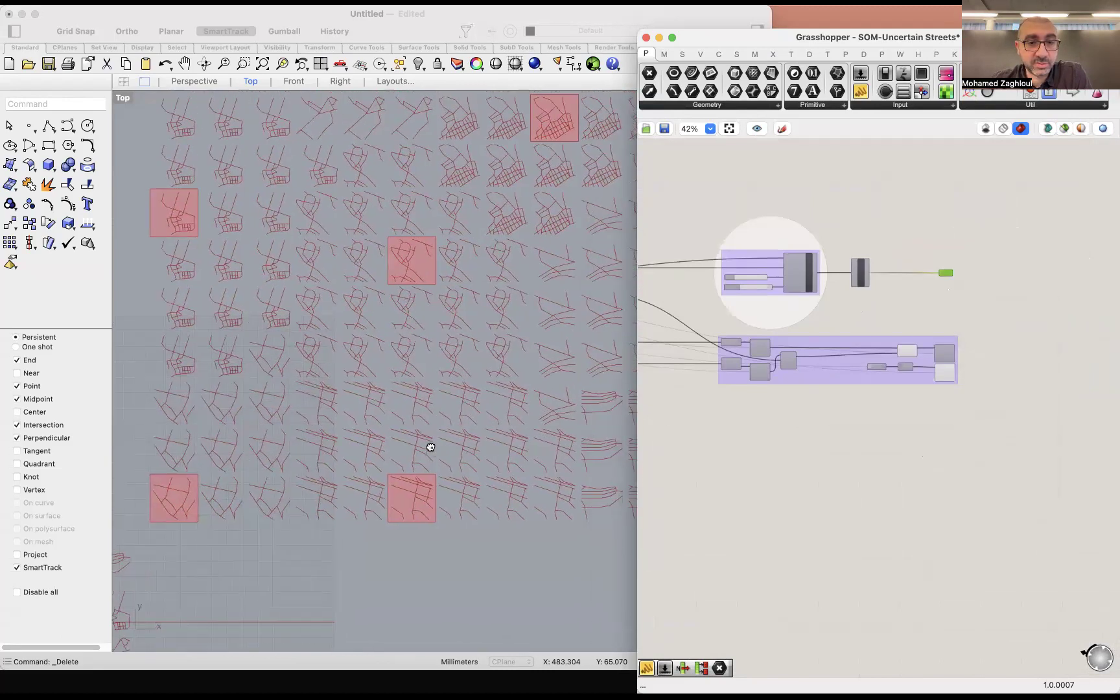
# Step: Turn off the preview of the lower purple group's components and show the final Curve parameter's simplified street curves again
pyautogui.scroll(-8, 439, 453)
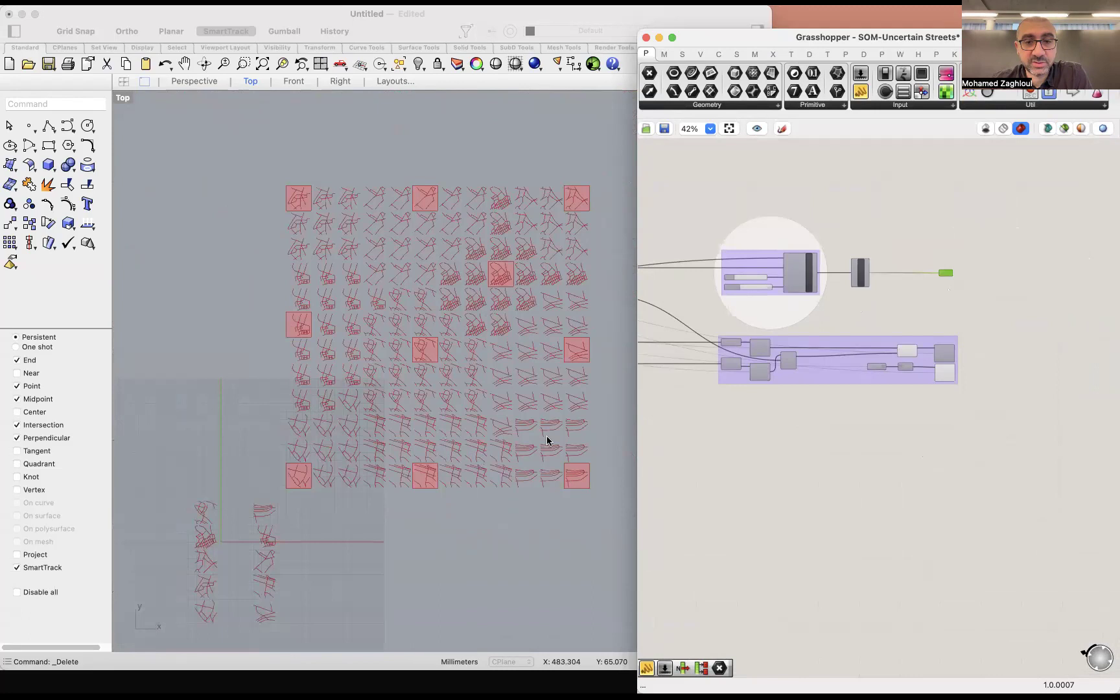
pyautogui.rightClick(963, 266)
pyautogui.press('Escape')
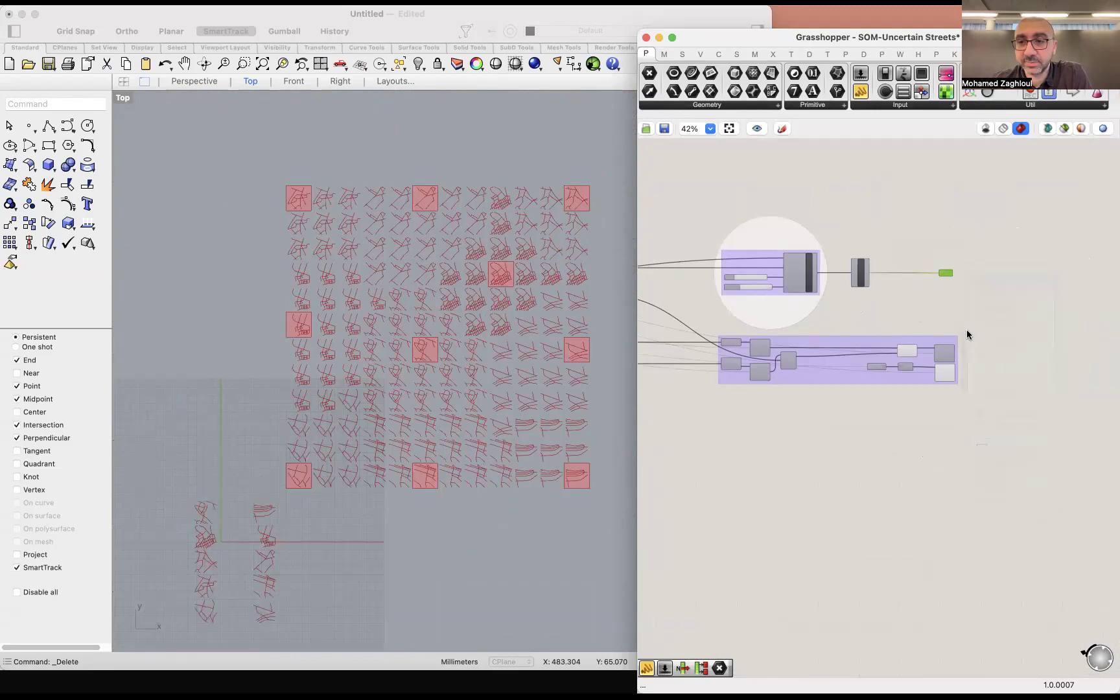
pyautogui.moveTo(967, 333); pyautogui.dragTo(902, 405)
pyautogui.rightClick(921, 416)
pyautogui.click(935, 440)
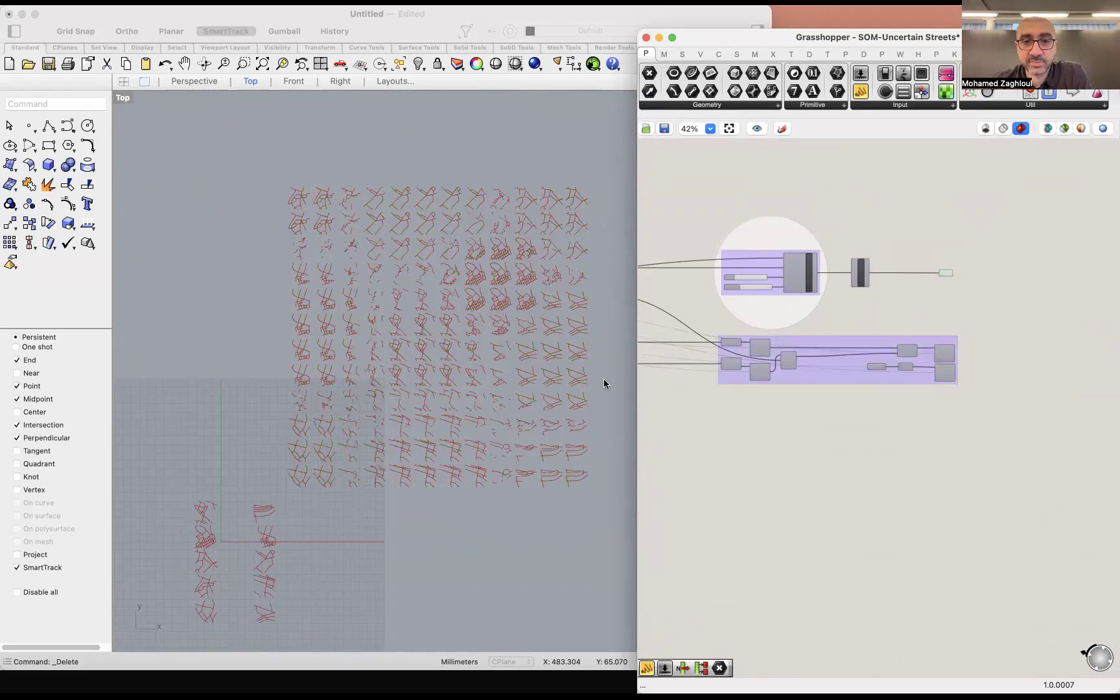
pyautogui.scroll(3, 422, 295)
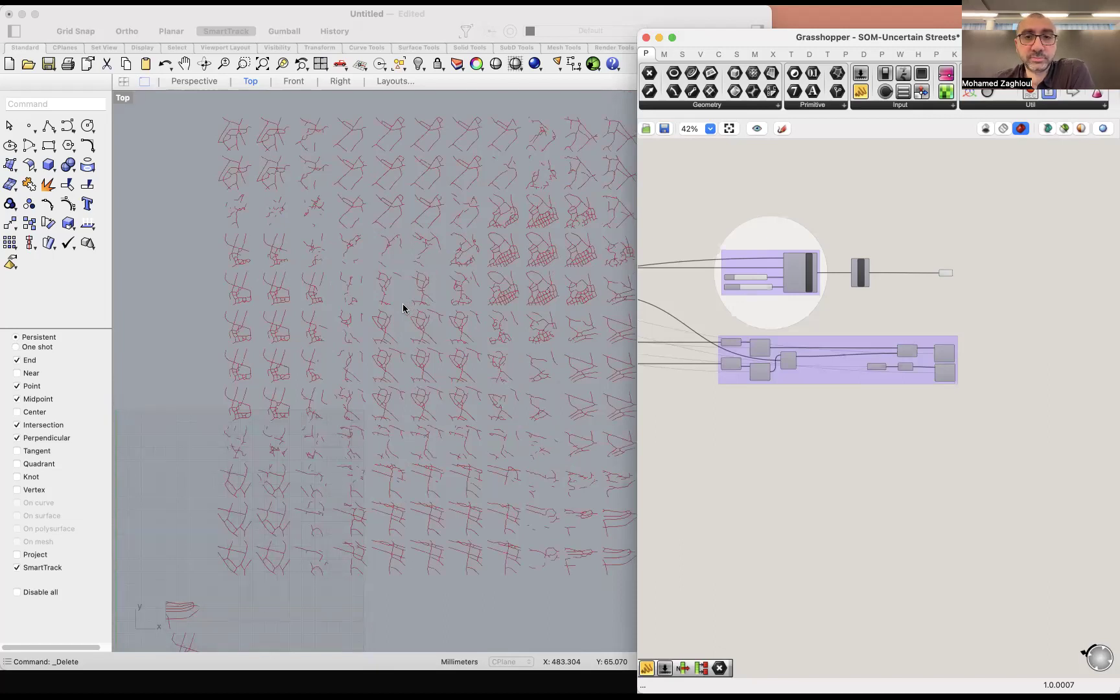
# Step: Switch from SOM-Uncertain Streets to the Streets to images to streets definition, and on to the Streets intersection as images definition
pyautogui.scroll(-3, 884, 241)
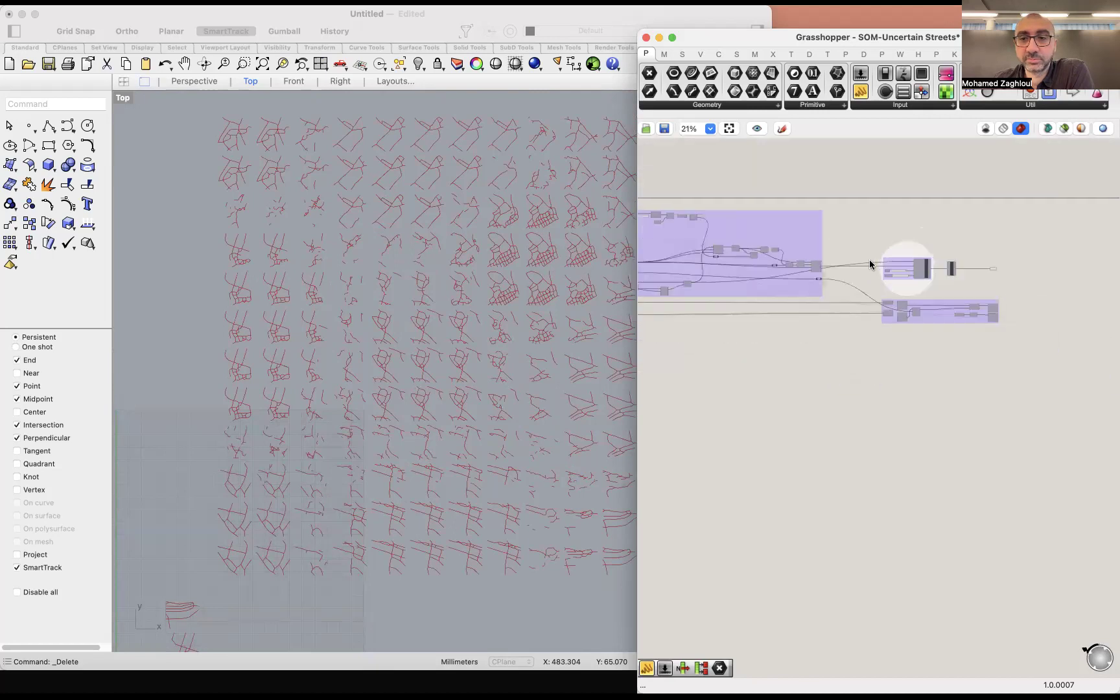
pyautogui.hscroll(-3, 674, 150)
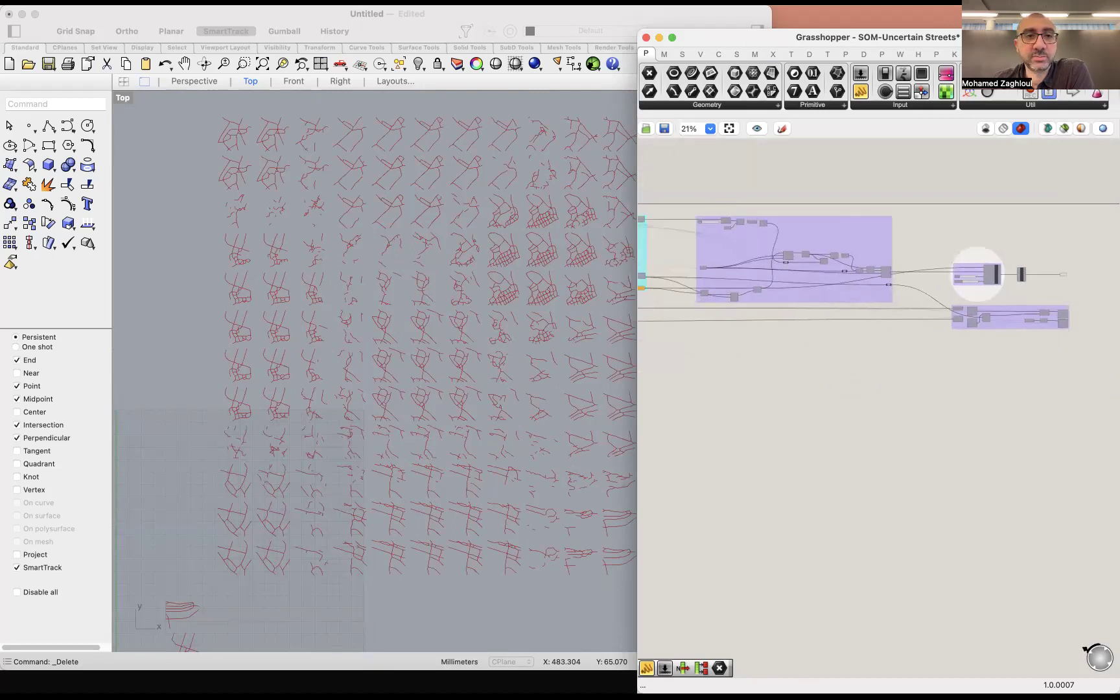
pyautogui.click(279, 1)
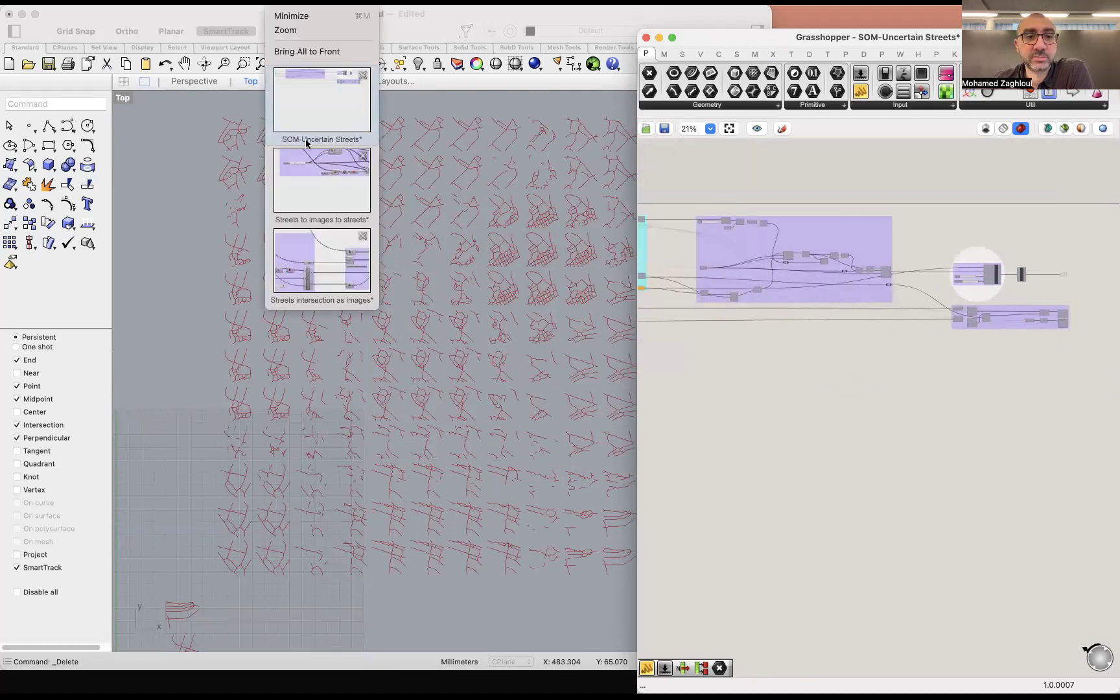
pyautogui.click(320, 205)
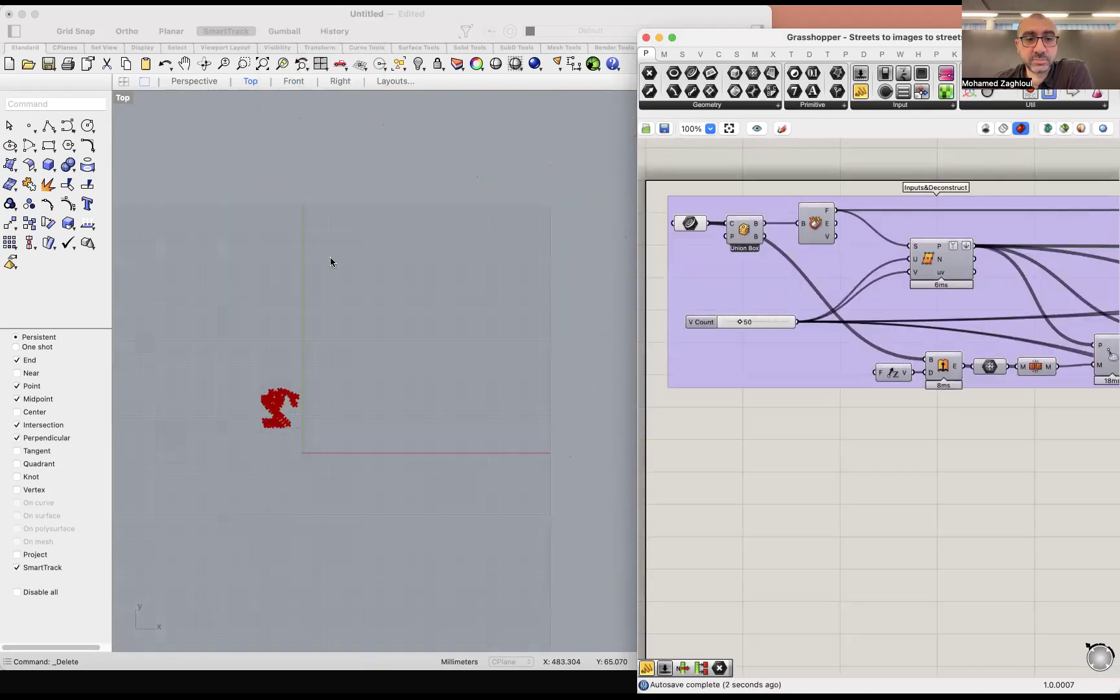
pyautogui.click(278, 1)
pyautogui.click(331, 259)
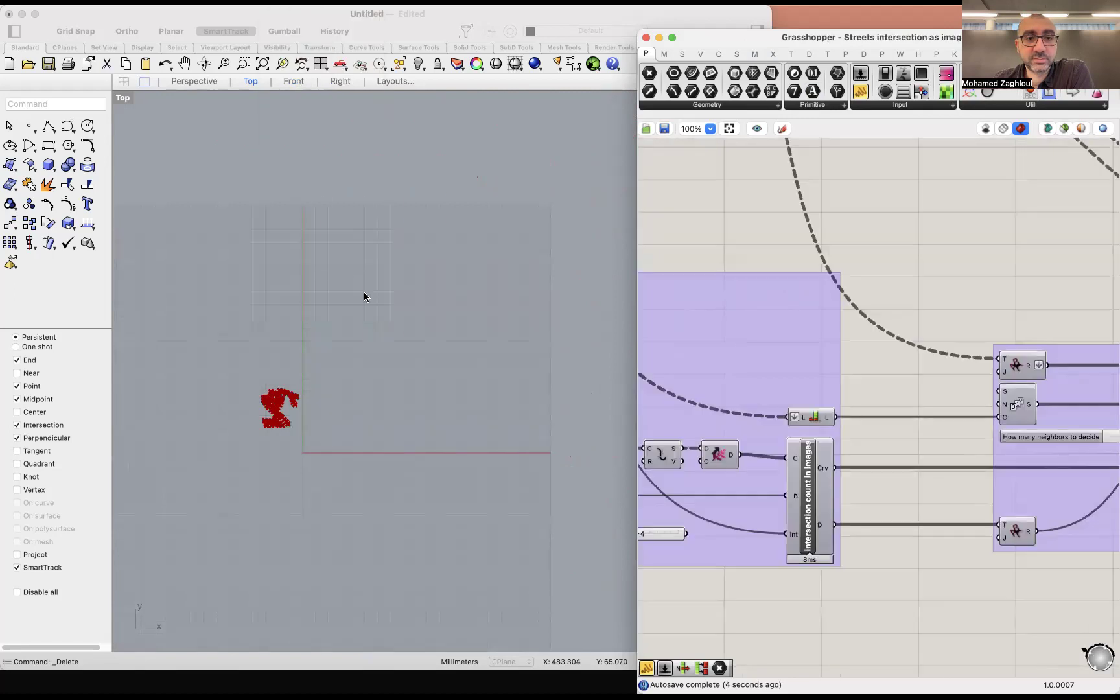
# Step: Set the Count slider feeding the N input of the street-generating component to 12
pyautogui.scroll(5, 520, 379)
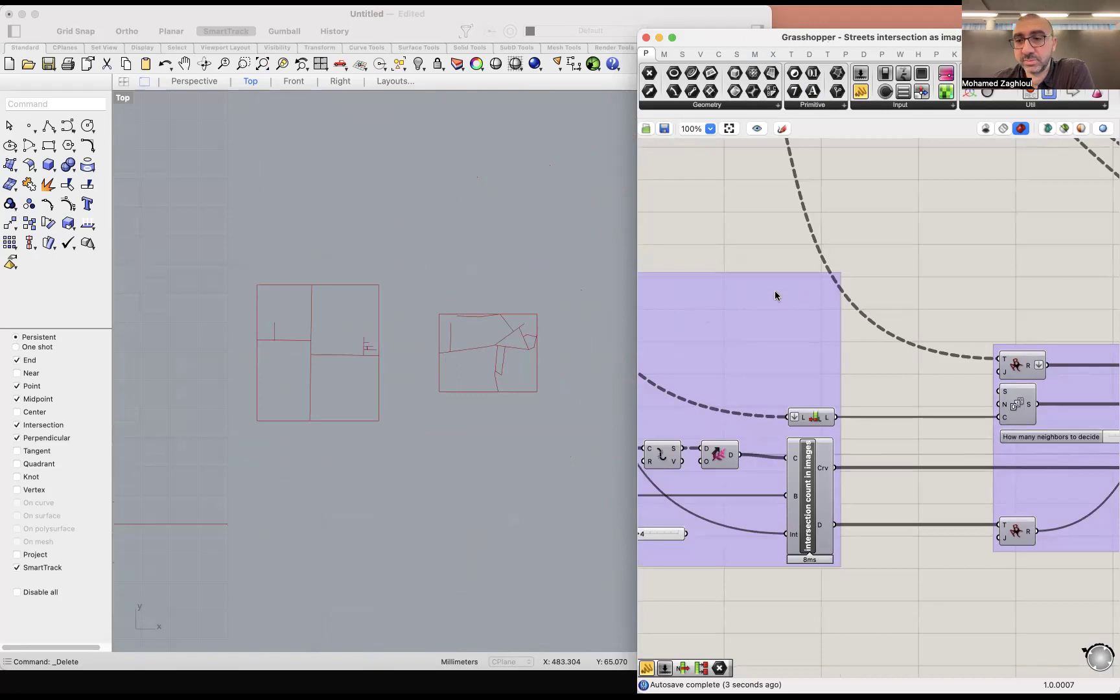
pyautogui.scroll(-3, 774, 290)
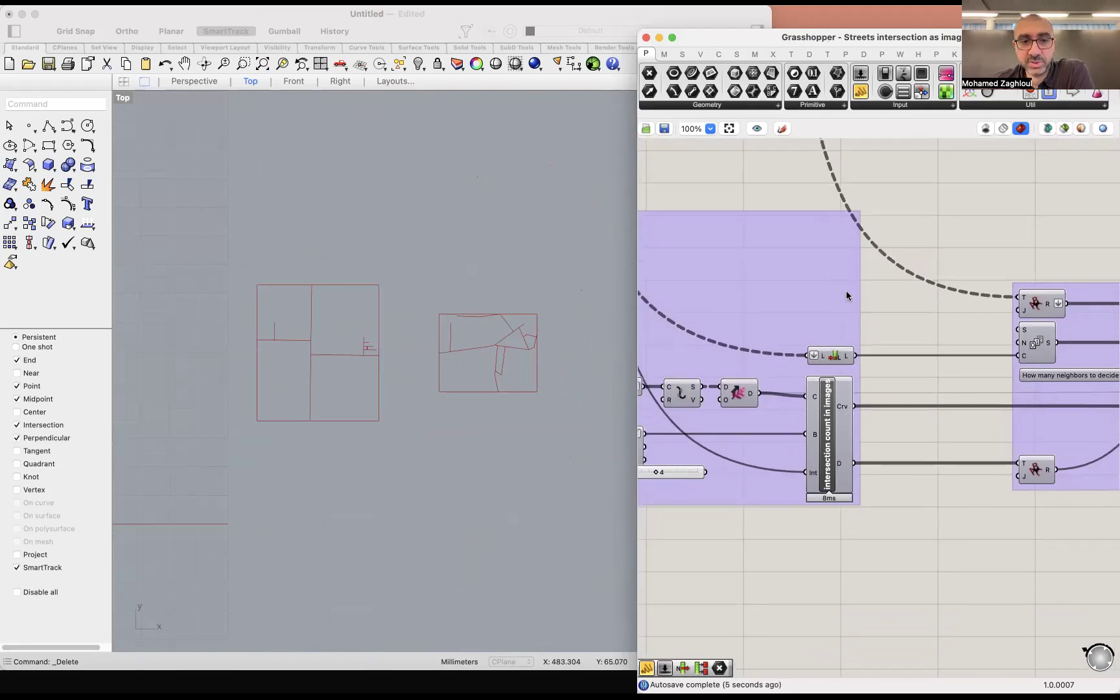
pyautogui.scroll(-3, 863, 280)
pyautogui.scroll(-2, 882, 264)
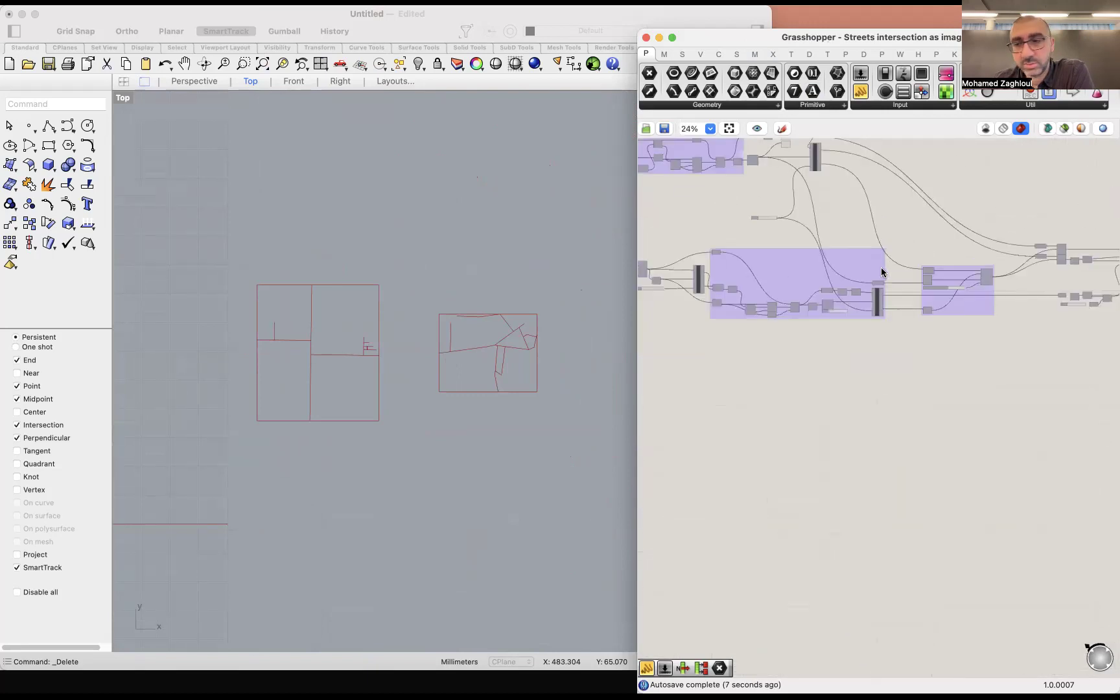
pyautogui.scroll(4, 837, 283)
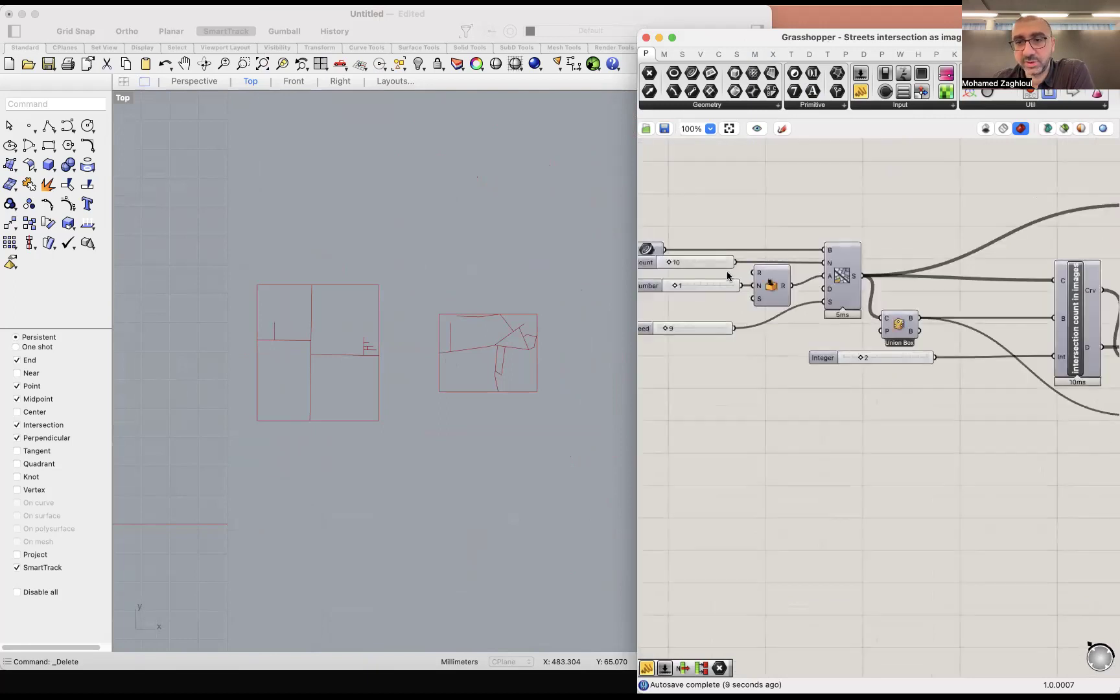
pyautogui.scroll(4, 717, 283)
pyautogui.scroll(-1, 716, 284)
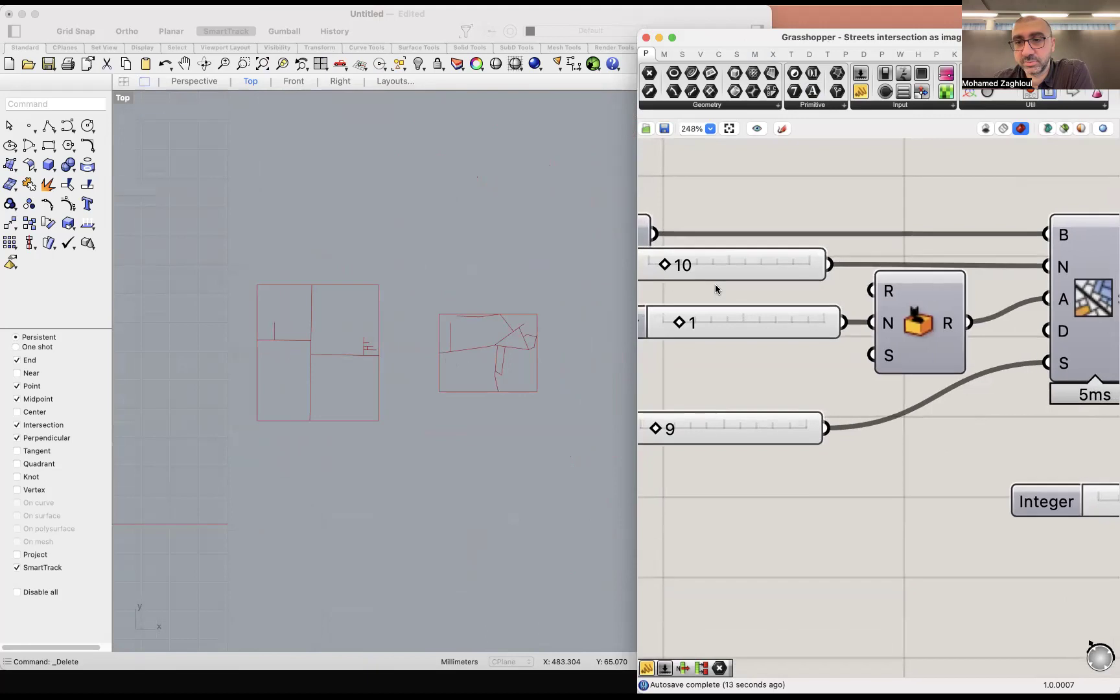
pyautogui.moveTo(668, 263); pyautogui.dragTo(670, 264)
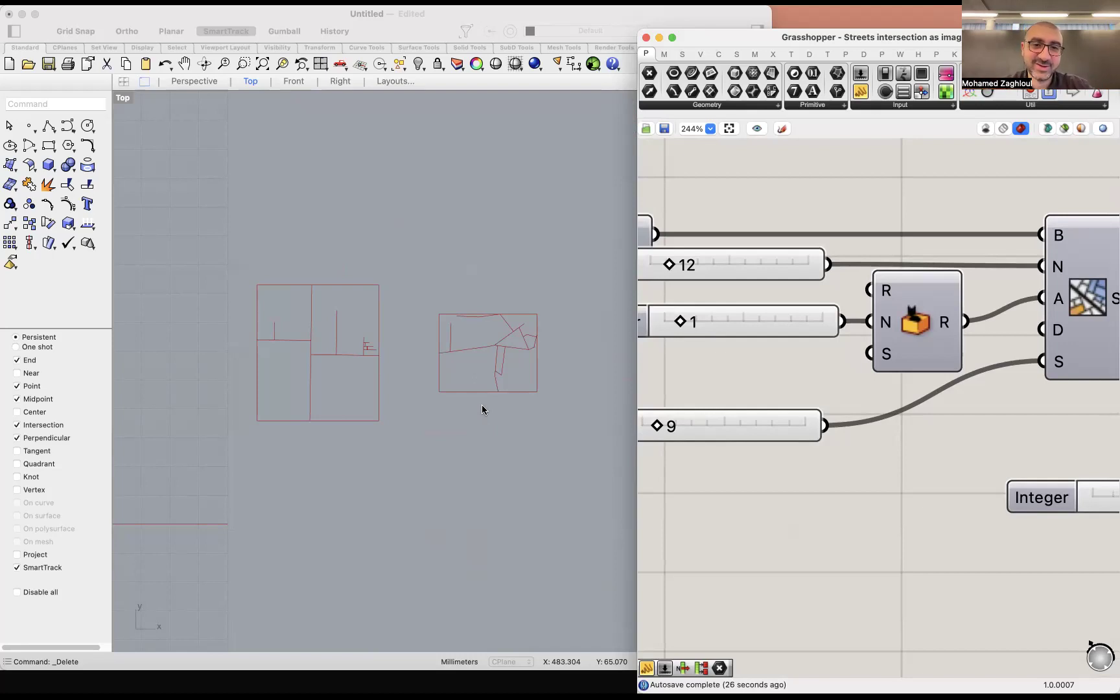
# Step: Align the left edges of the Count, Number and Seed sliders with the input geometry parameter above them, and clear the selection
pyautogui.scroll(-3, 895, 309)
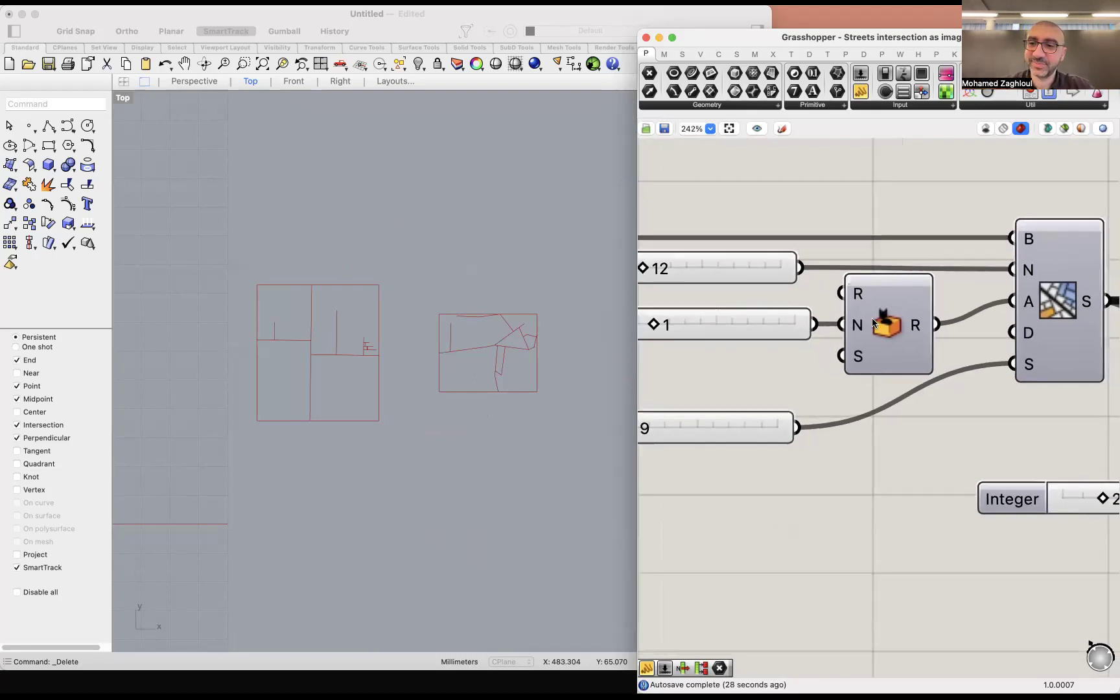
pyautogui.click(767, 390)
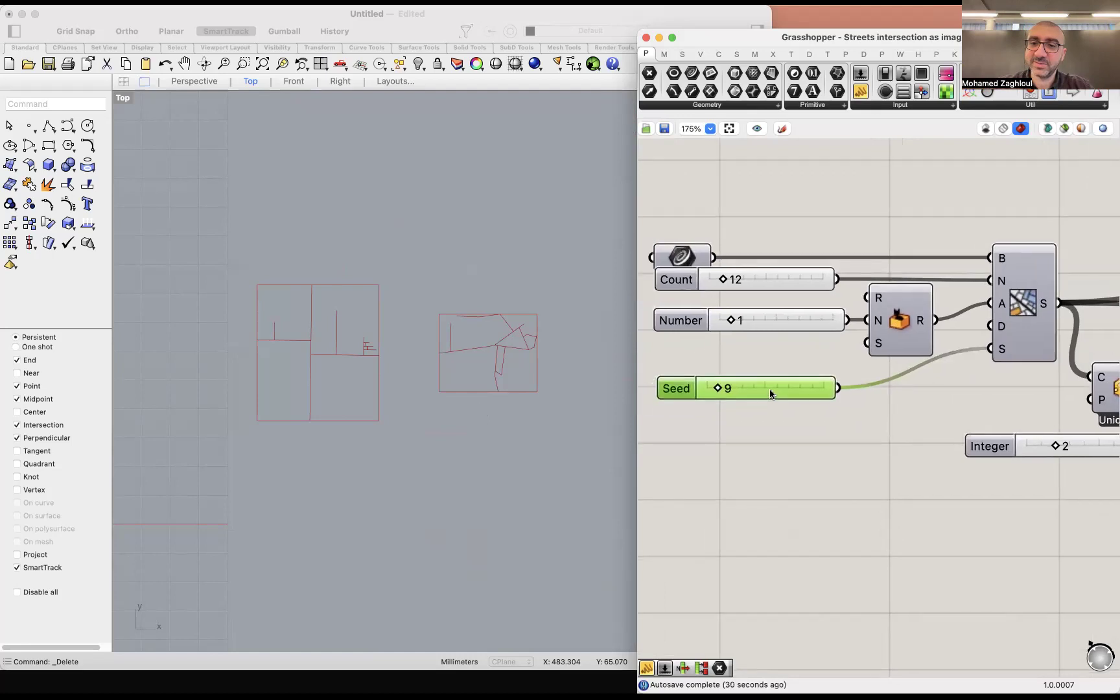
pyautogui.moveTo(736, 431); pyautogui.dragTo(693, 234)
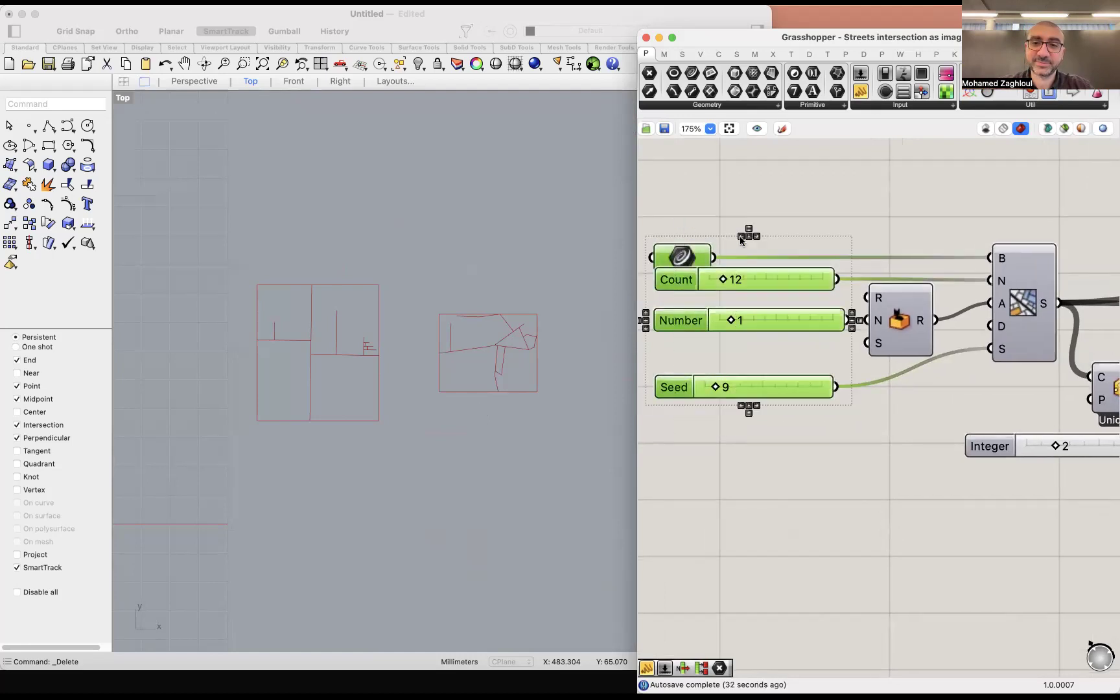
pyautogui.click(713, 220)
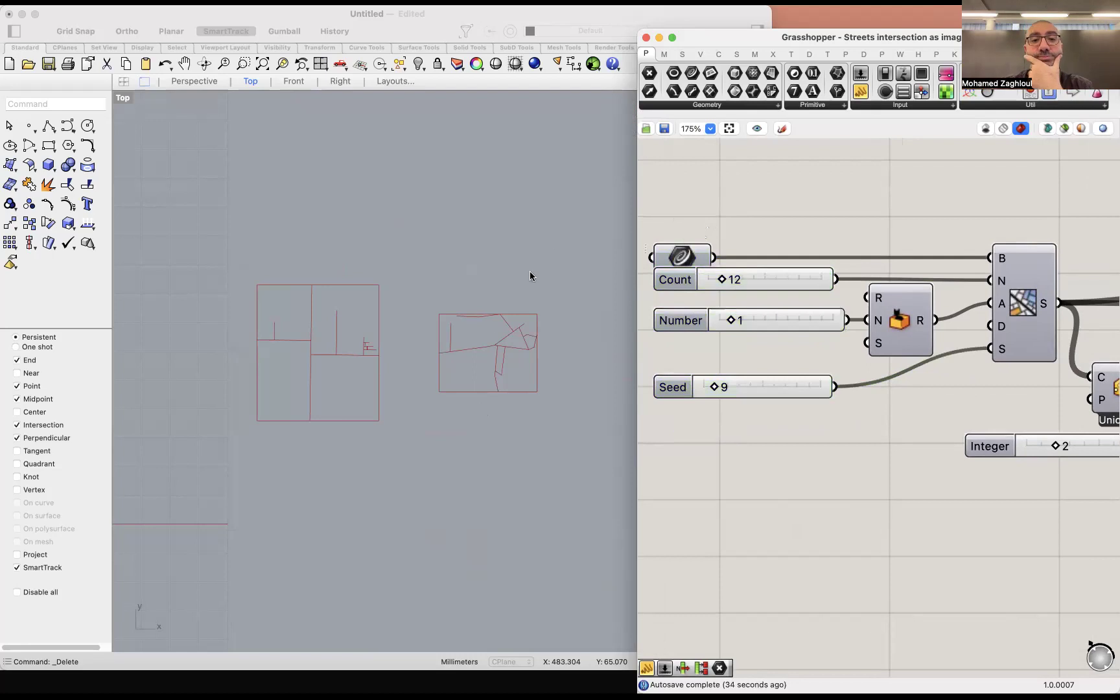